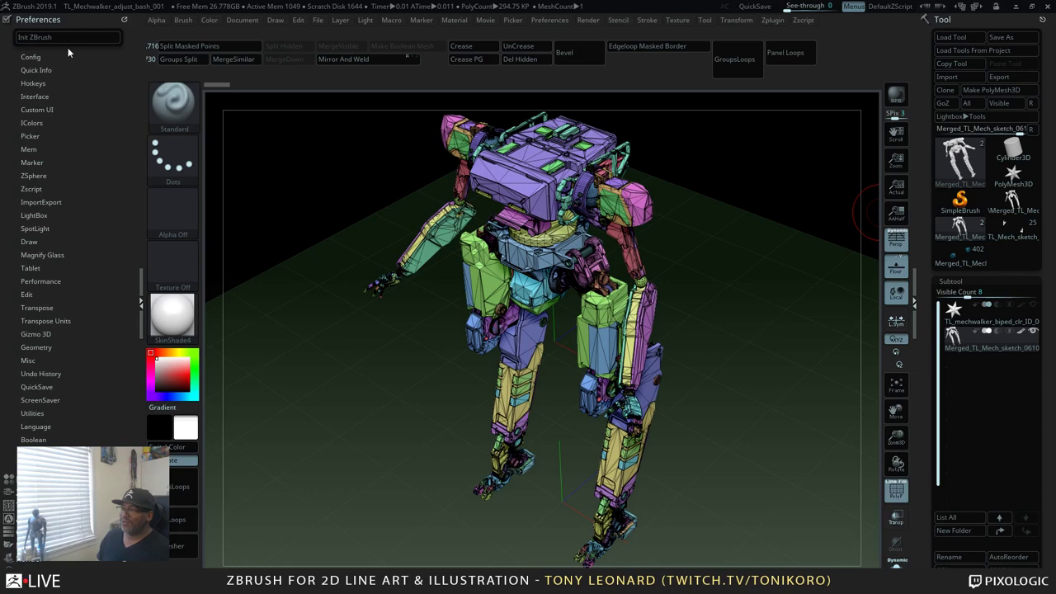
# - Orbit the merged mech walker in ZBrush through overhead, frontal and three-quarter views
pyautogui.moveTo(730, 371); pyautogui.dragTo(672, 381)
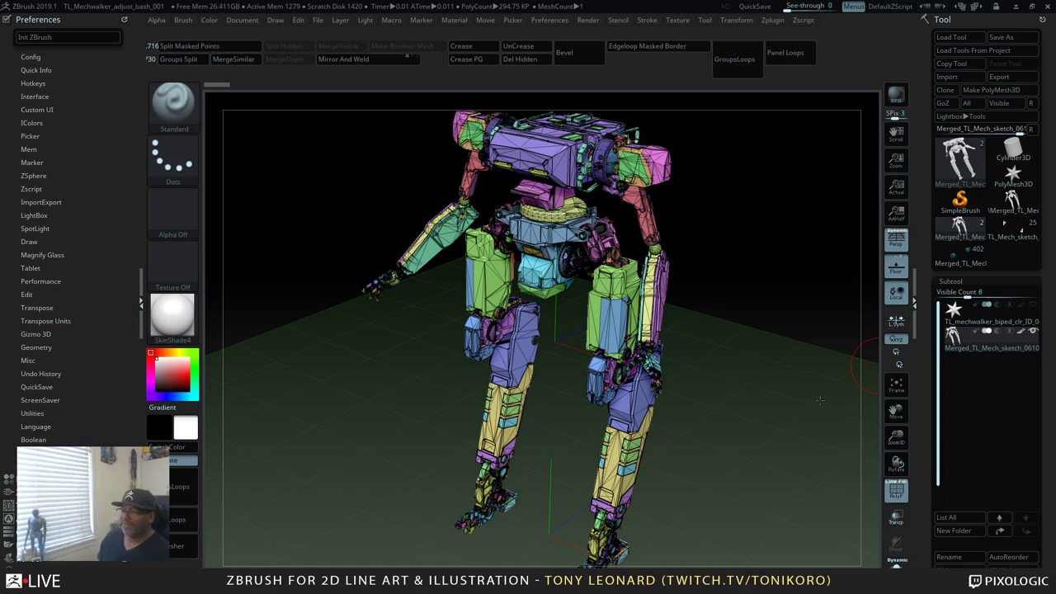
pyautogui.moveTo(819, 400); pyautogui.dragTo(822, 493)
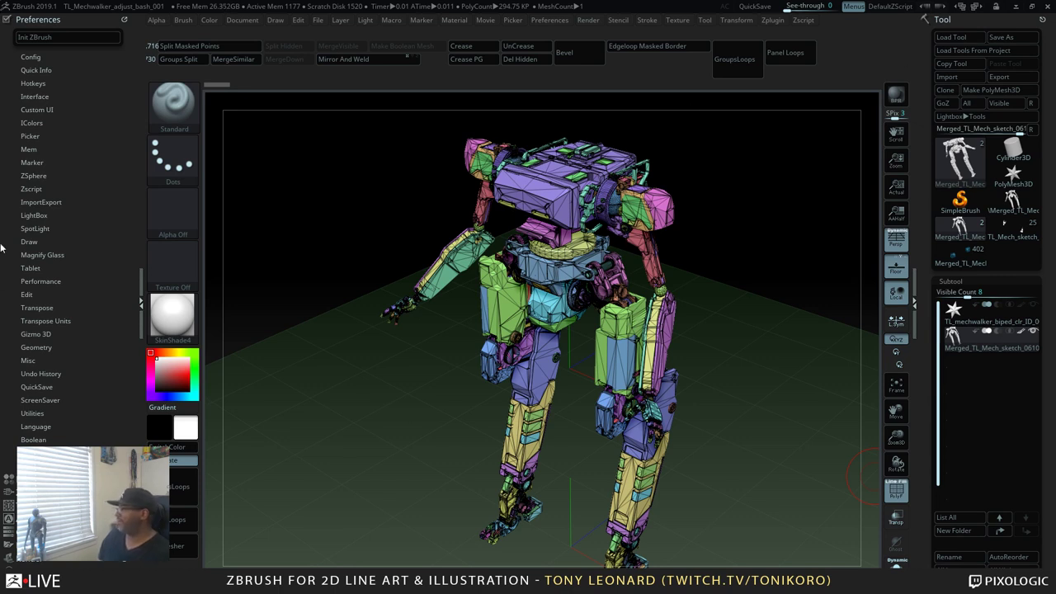
pyautogui.moveTo(746, 290); pyautogui.dragTo(778, 488)
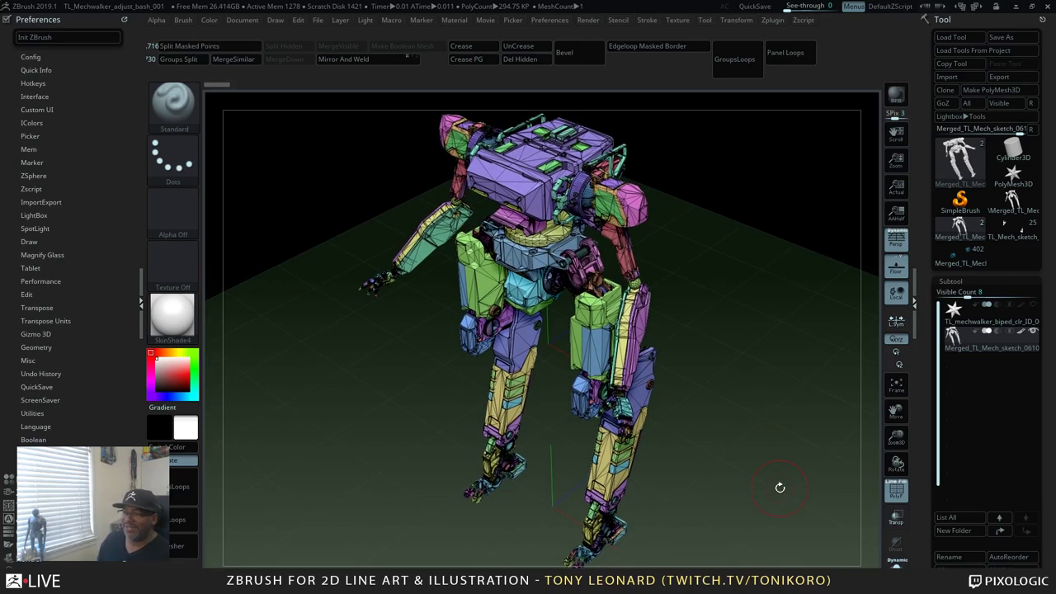
pyautogui.moveTo(813, 387); pyautogui.dragTo(819, 425)
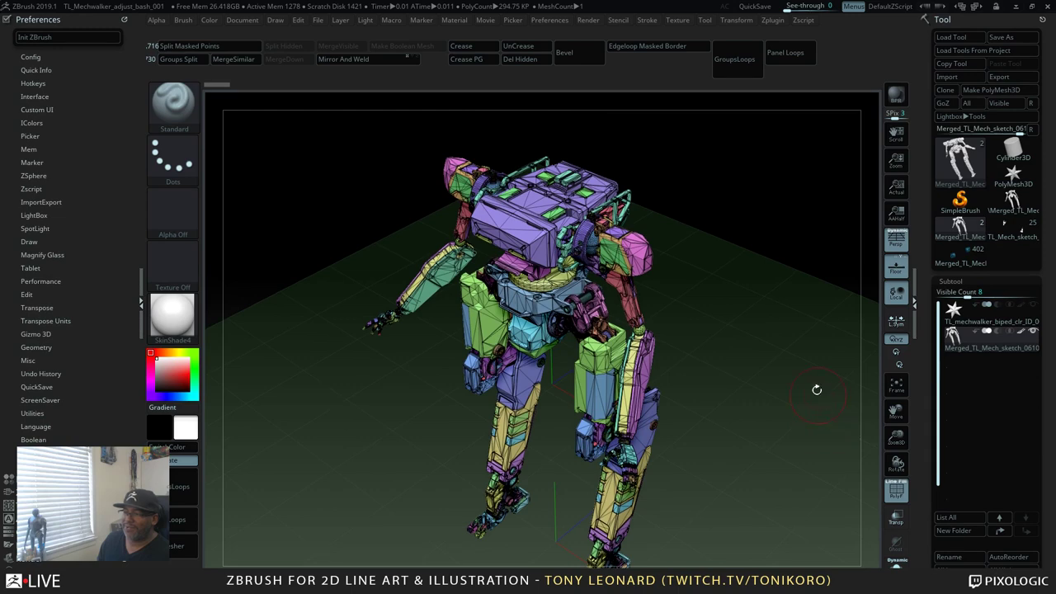
pyautogui.moveTo(815, 389); pyautogui.dragTo(805, 477)
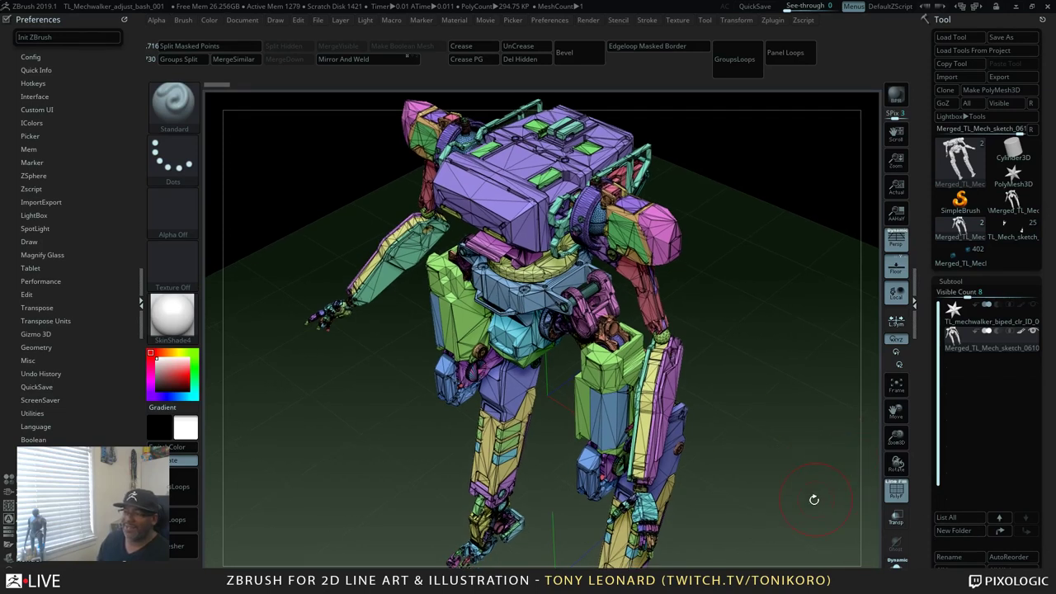
pyautogui.moveTo(813, 499); pyautogui.dragTo(803, 499)
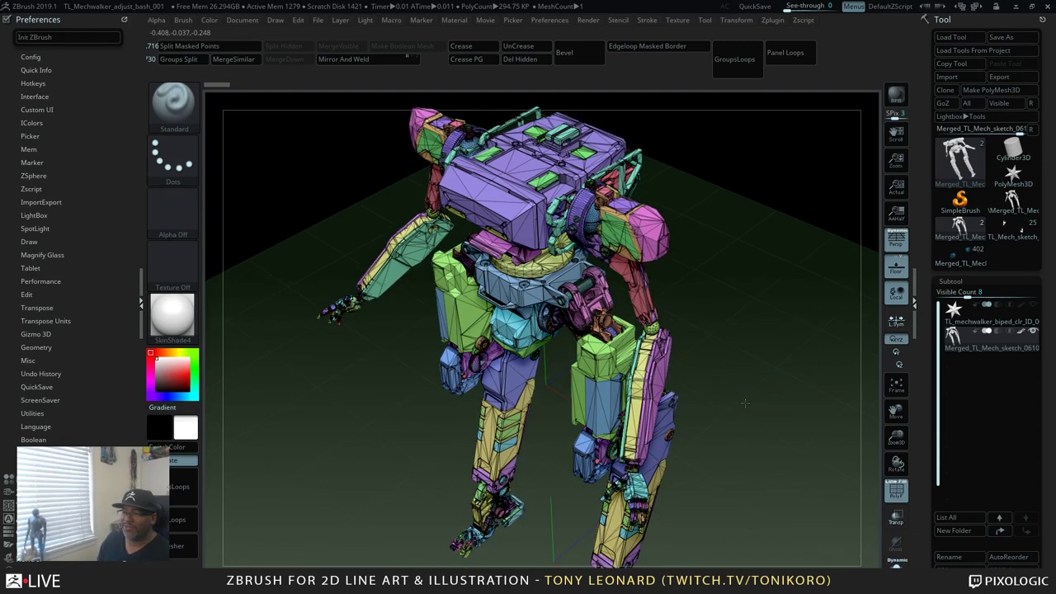
pyautogui.moveTo(768, 440)
pyautogui.mouseDown()
pyautogui.moveTo(778, 457)
pyautogui.moveTo(767, 405)
pyautogui.moveTo(782, 426)
pyautogui.mouseUp()
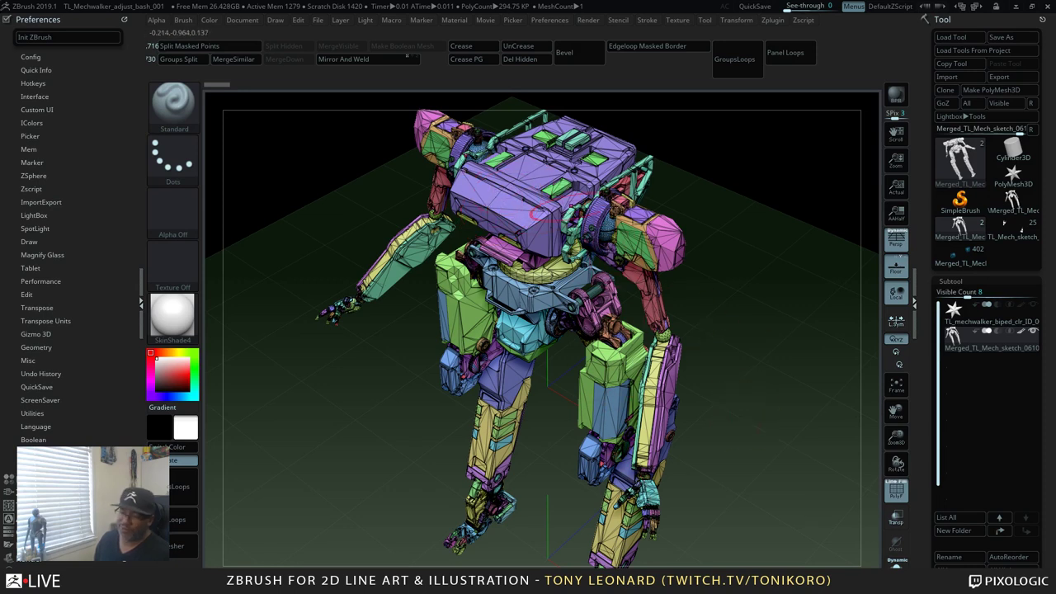
pyautogui.moveTo(757, 378); pyautogui.dragTo(797, 428)
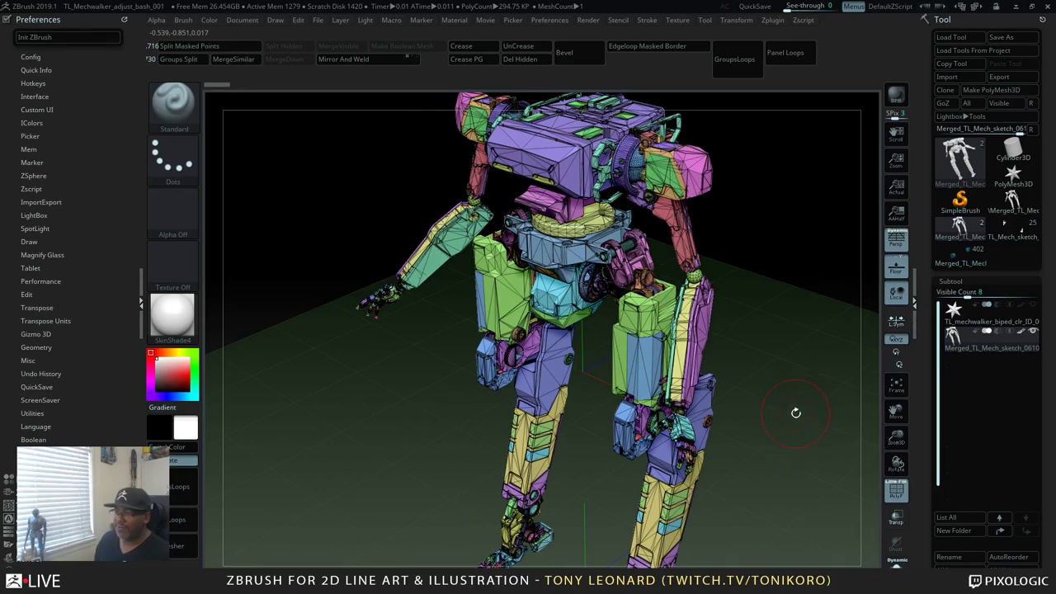
pyautogui.moveTo(789, 427); pyautogui.dragTo(785, 423)
pyautogui.moveTo(797, 384); pyautogui.dragTo(790, 485)
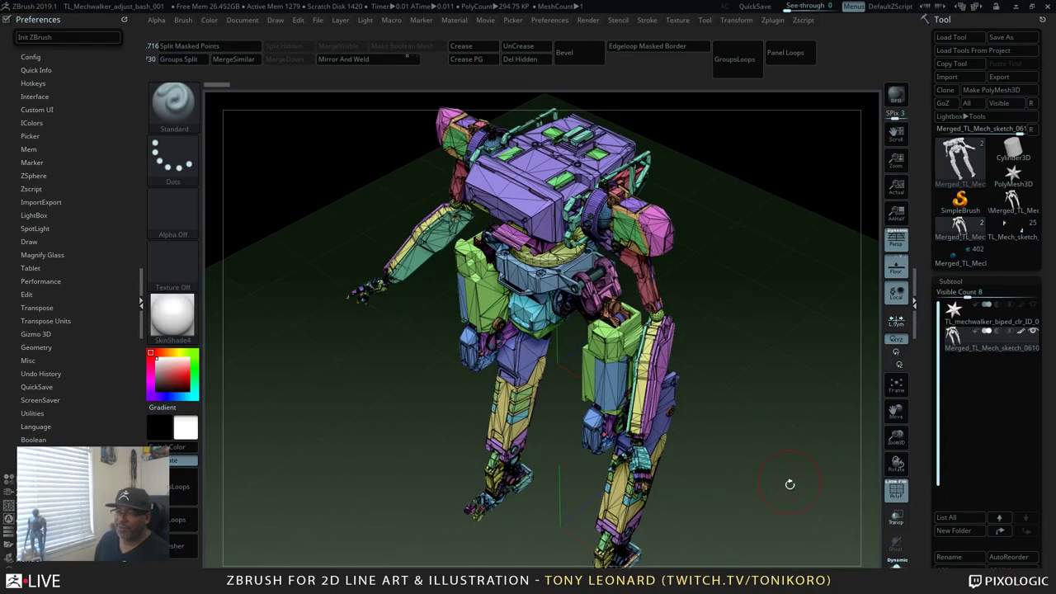
pyautogui.moveTo(794, 423); pyautogui.dragTo(787, 450)
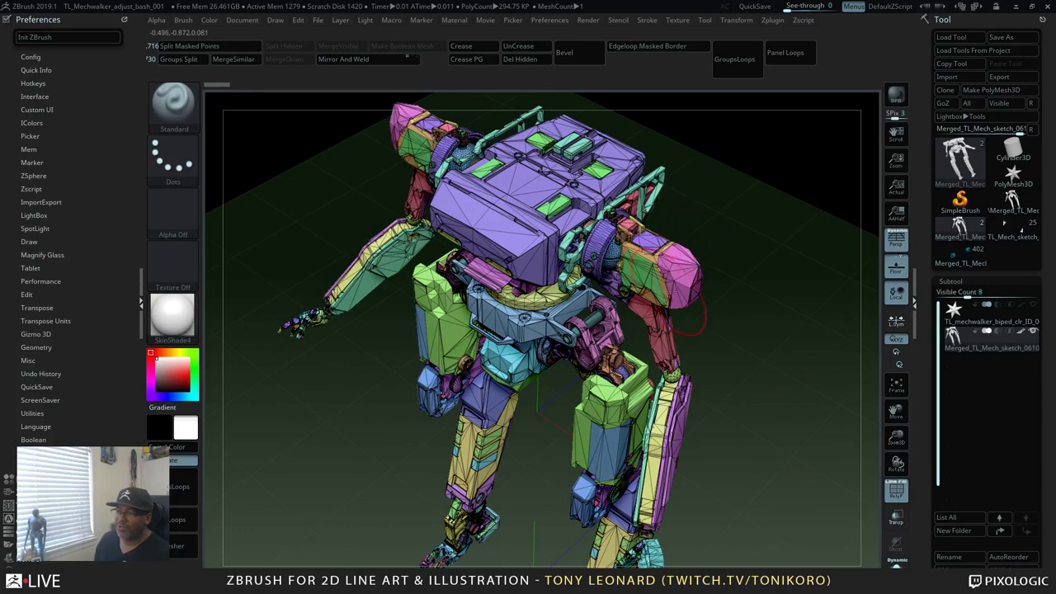
pyautogui.moveTo(806, 361); pyautogui.dragTo(800, 372)
pyautogui.moveTo(796, 473)
pyautogui.mouseDown()
pyautogui.moveTo(795, 511)
pyautogui.moveTo(799, 495)
pyautogui.moveTo(806, 502)
pyautogui.moveTo(782, 497)
pyautogui.moveTo(813, 502)
pyautogui.moveTo(779, 507)
pyautogui.moveTo(792, 493)
pyautogui.mouseUp()
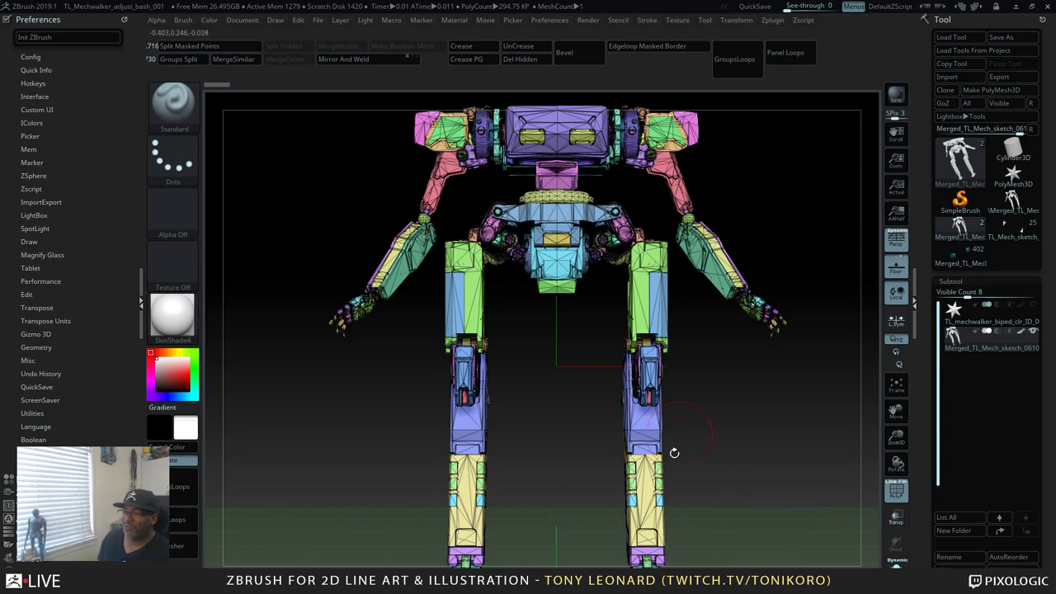
pyautogui.moveTo(754, 522)
pyautogui.keyDown('alt'); pyautogui.mouseDown()
pyautogui.moveTo(747, 513)
pyautogui.moveTo(757, 523)
pyautogui.mouseUp(); pyautogui.keyUp('alt')
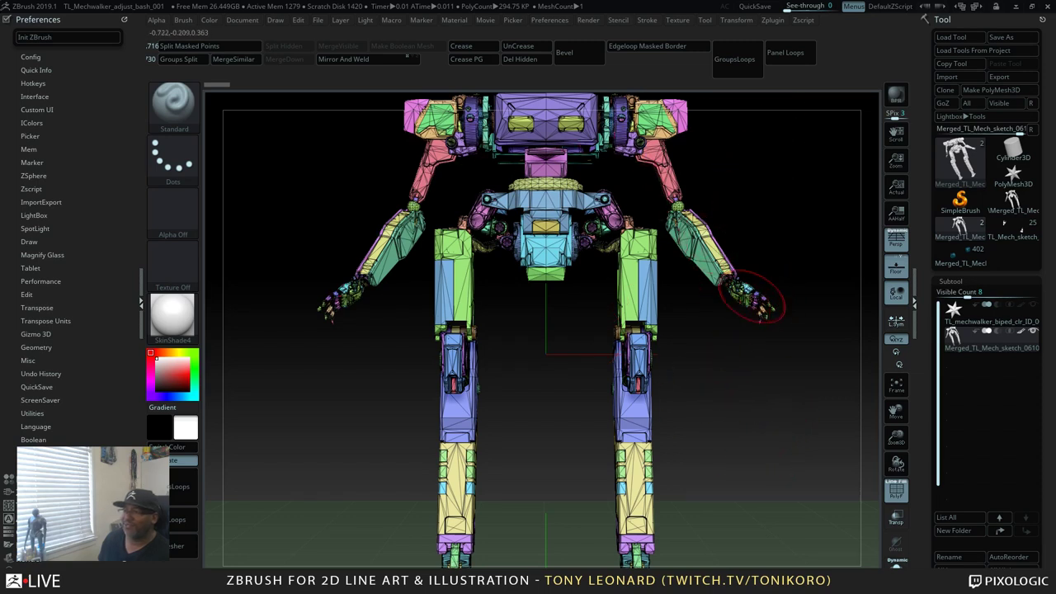
pyautogui.moveTo(771, 436); pyautogui.dragTo(796, 454)
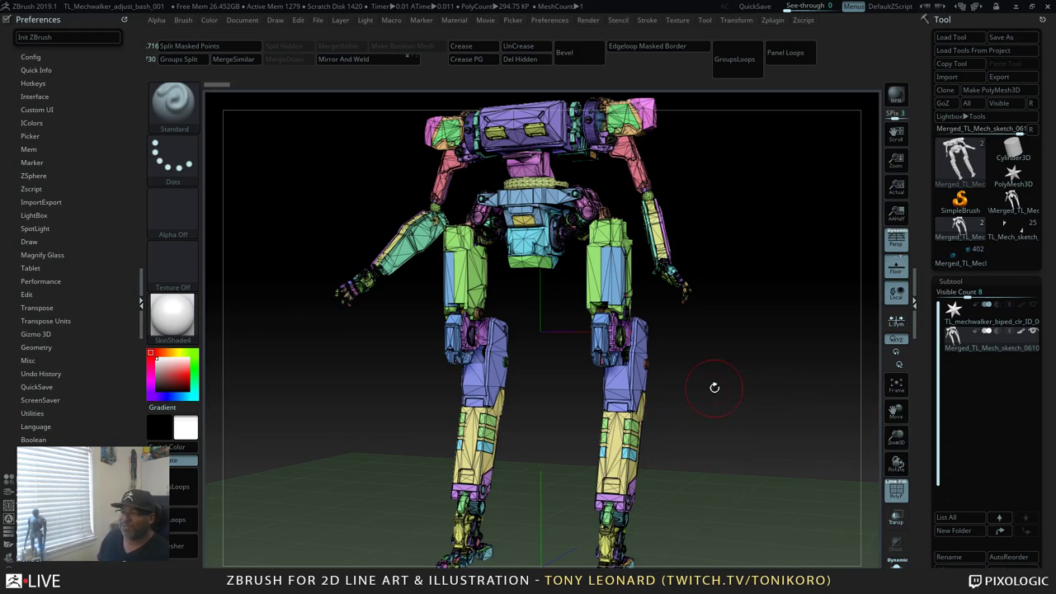
pyautogui.moveTo(728, 413); pyautogui.dragTo(763, 483)
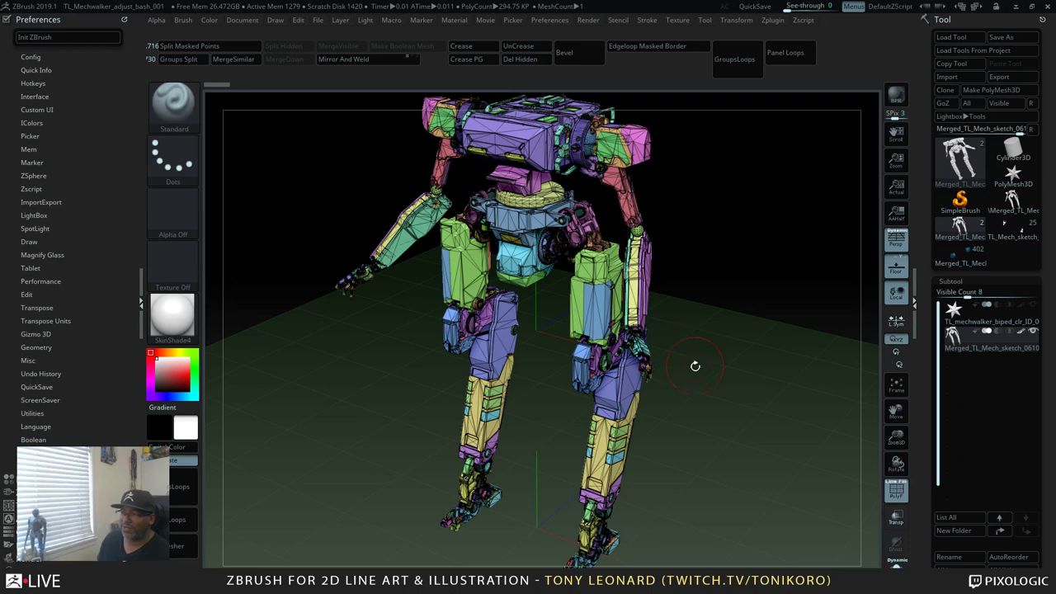
pyautogui.moveTo(743, 335); pyautogui.dragTo(783, 440)
pyautogui.moveTo(761, 381)
pyautogui.mouseDown()
pyautogui.moveTo(776, 490)
pyautogui.moveTo(775, 437)
pyautogui.mouseUp()
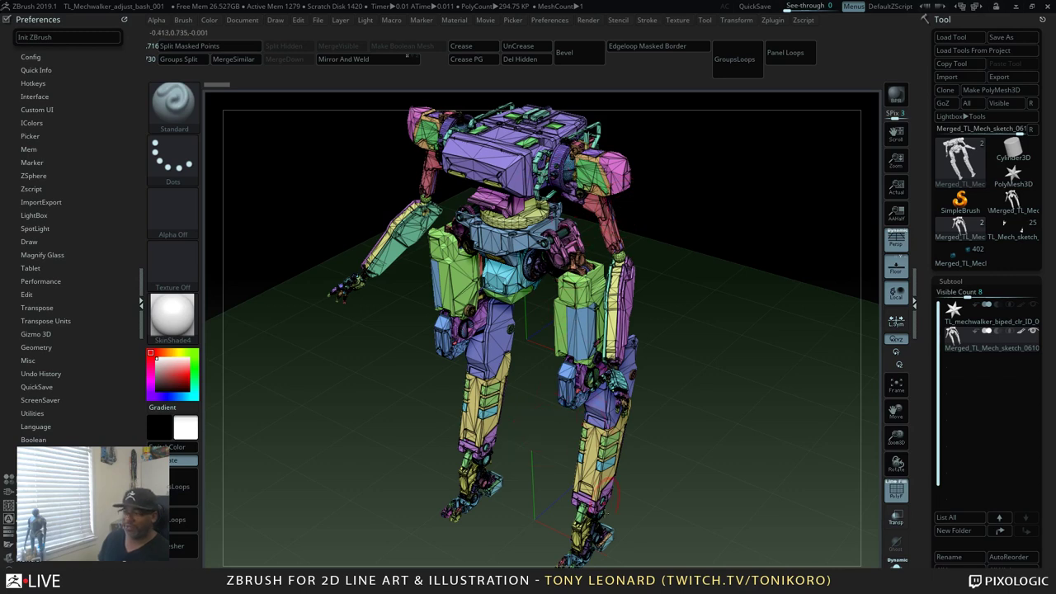
pyautogui.moveTo(746, 409); pyautogui.dragTo(745, 413)
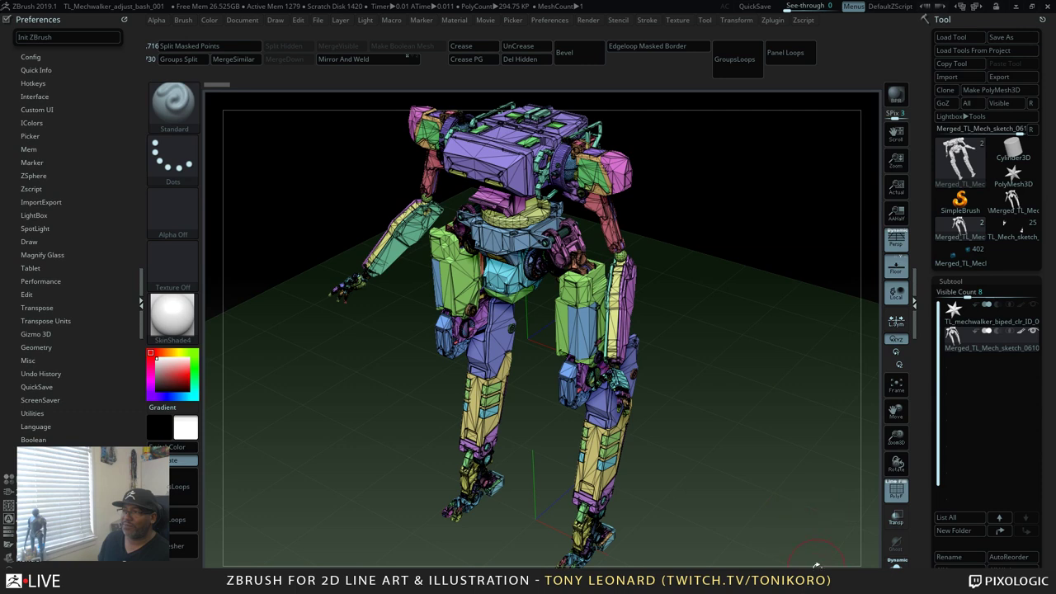
pyautogui.moveTo(828, 563); pyautogui.dragTo(820, 519)
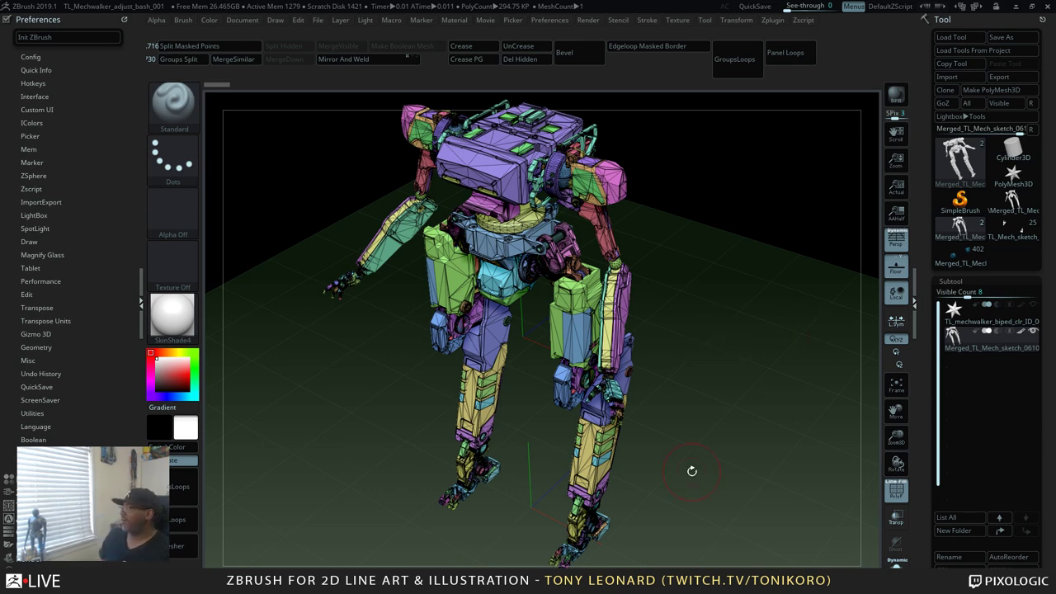
pyautogui.moveTo(736, 452); pyautogui.dragTo(742, 507)
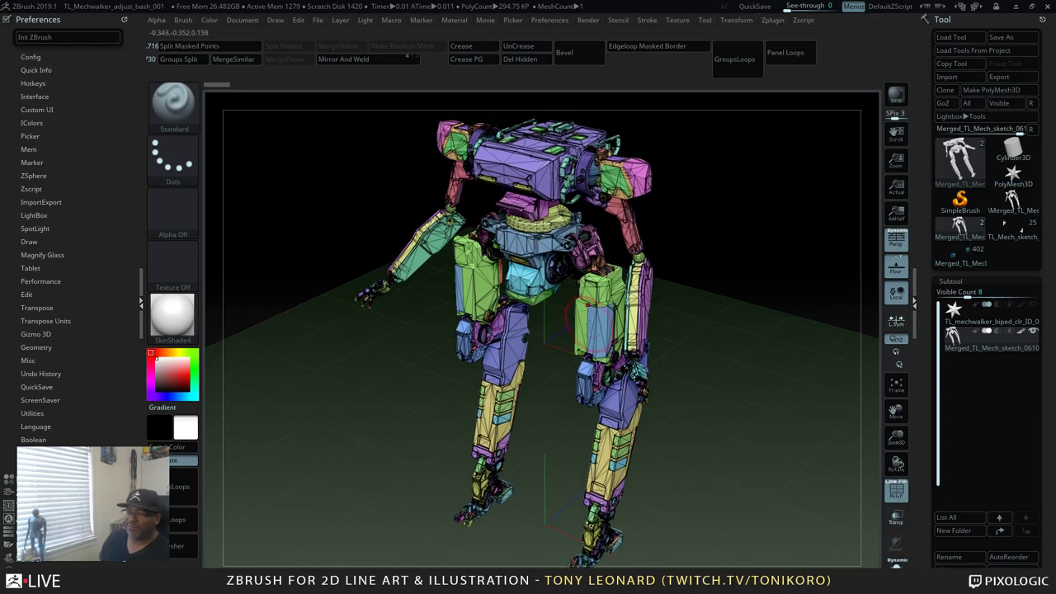
# - Bring the TL_goro-spartan_img_sample_a.png render forward in Photoshop and zoom it to 100%
pyautogui.hotkey('alt', 'Tab')
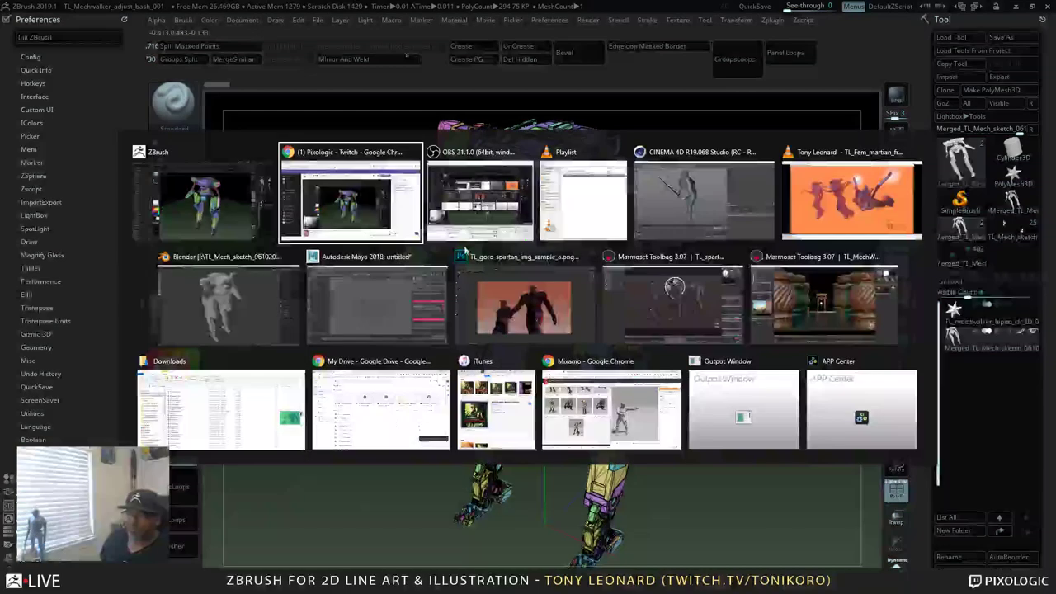
pyautogui.click(467, 255)
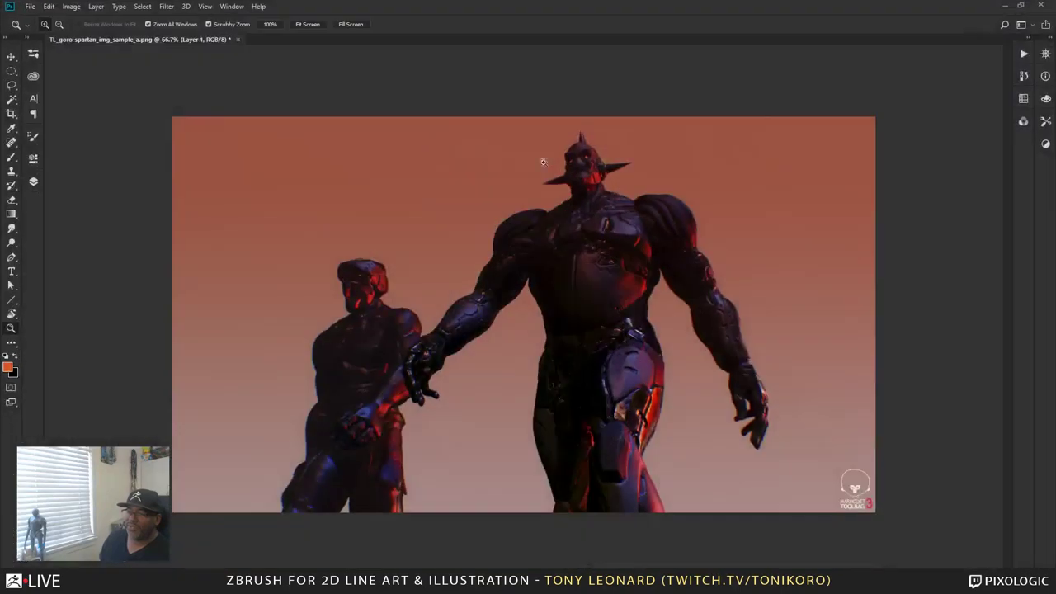
pyautogui.click(436, 338)
# - Pan the render to frame the two armoured figures, then bring up the window switcher
pyautogui.moveTo(607, 360); pyautogui.dragTo(605, 385)
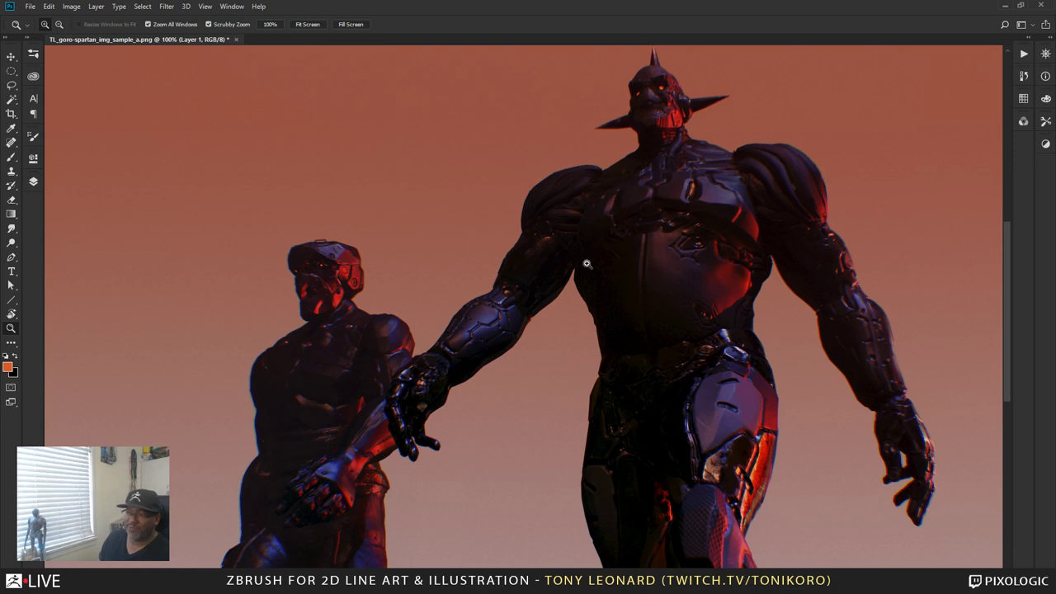
pyautogui.moveTo(480, 472); pyautogui.dragTo(514, 464)
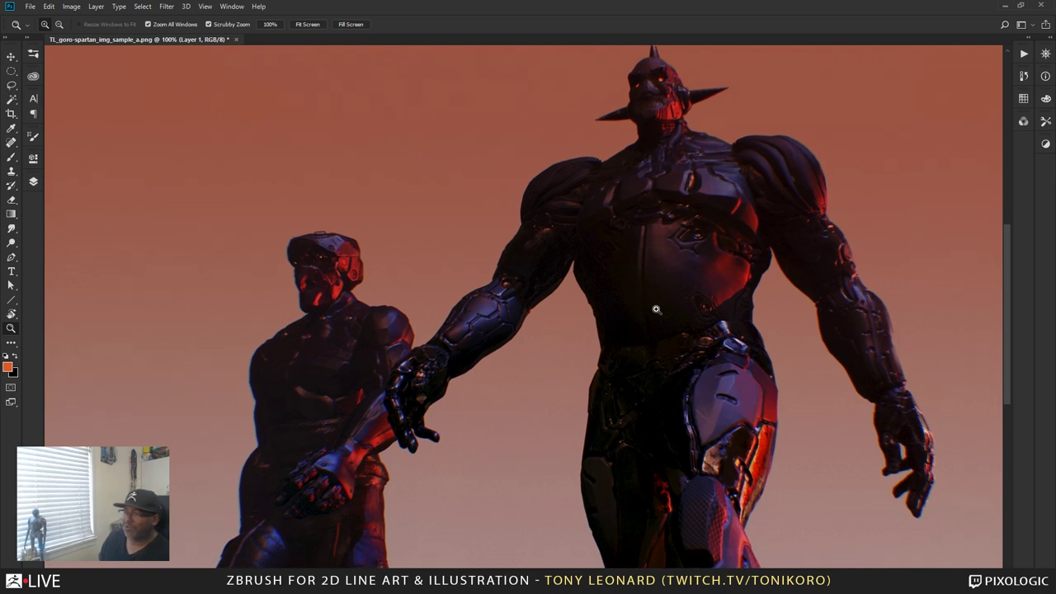
pyautogui.moveTo(512, 353); pyautogui.dragTo(545, 300)
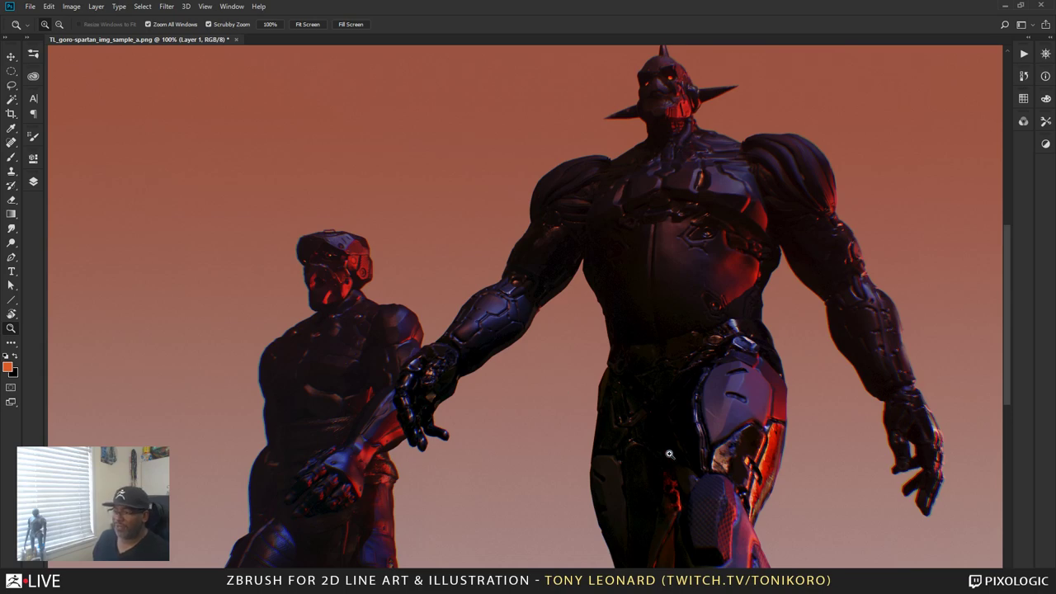
pyautogui.hotkey('alt', 'Tab')
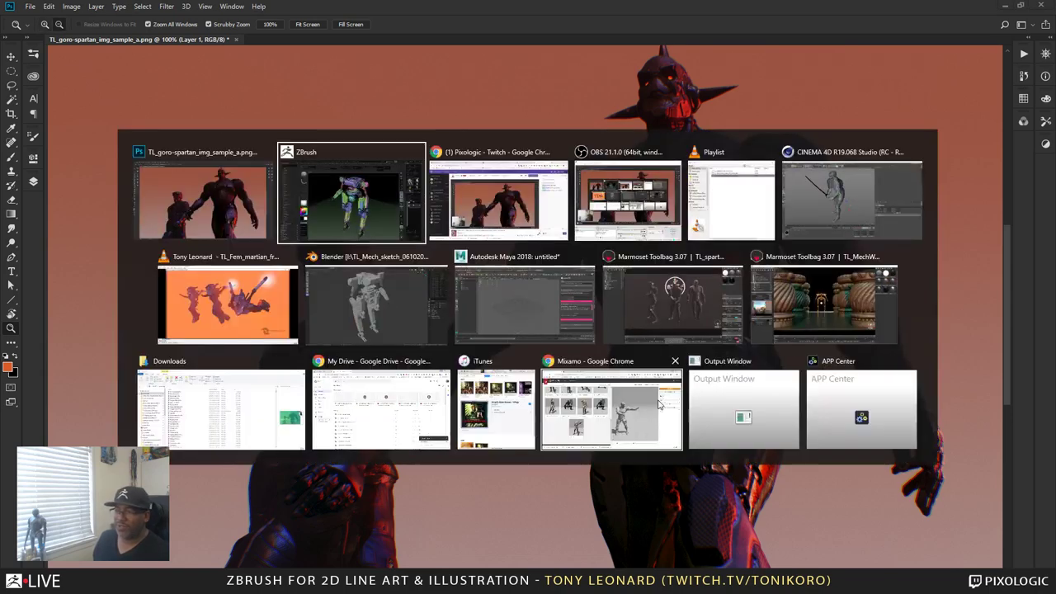
# - Look over the empty untitled Maya scene, then minimize Maya to return to Photoshop
pyautogui.click(535, 324)
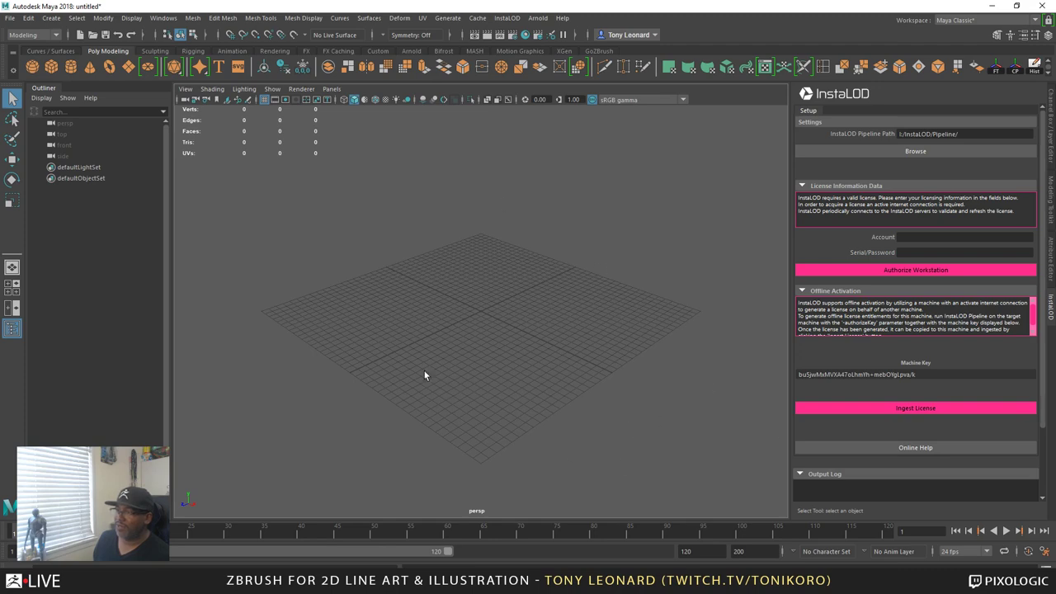
pyautogui.click(997, 8)
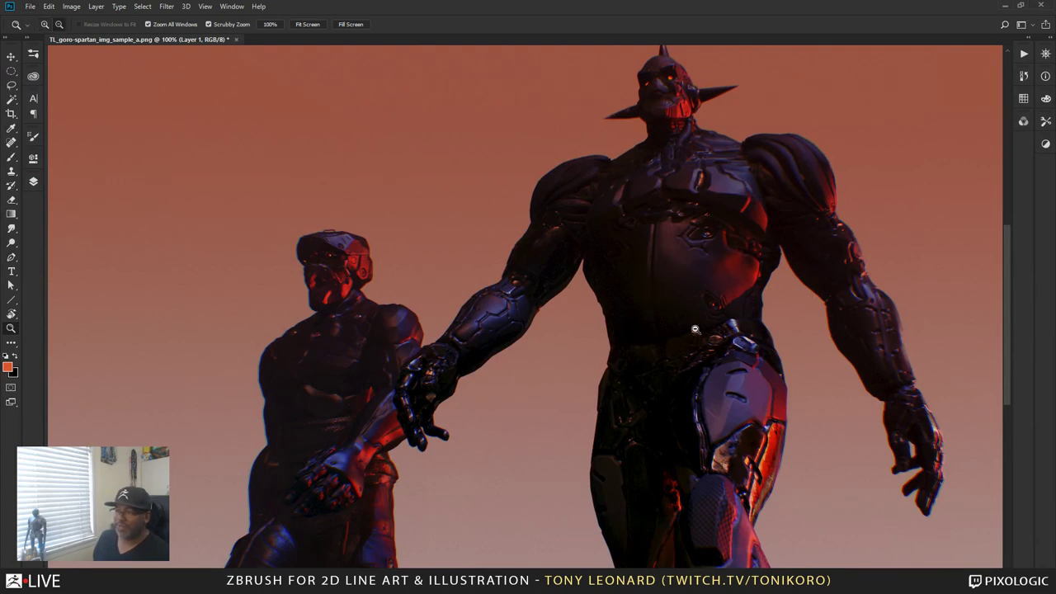
# - Switch to Chrome's Mixamo page with the 'sword' results and Spell Cast previewing on TL_Spartan
pyautogui.hotkey('alt', 'Tab')
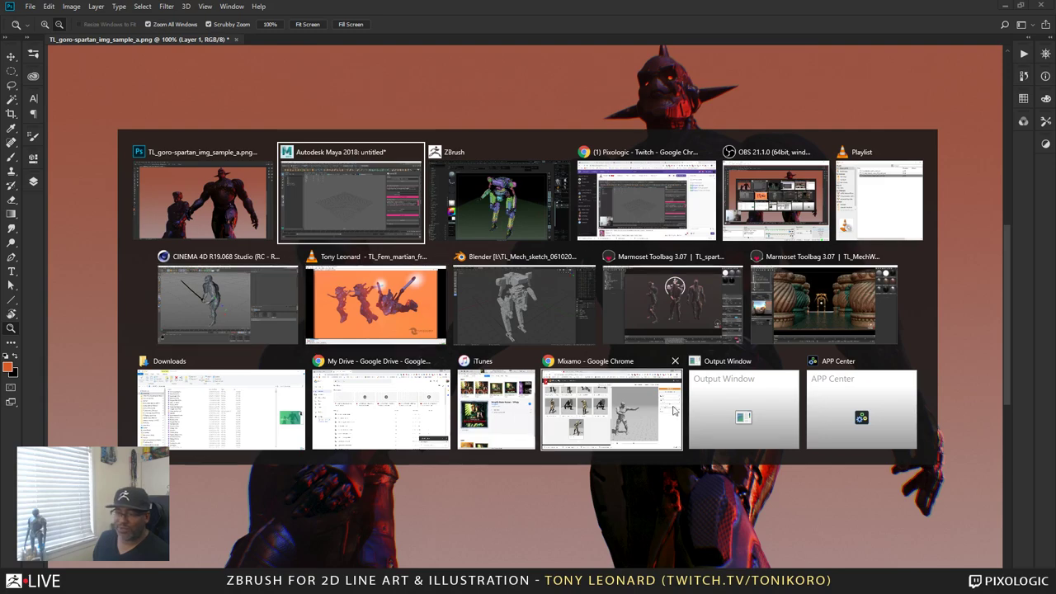
pyautogui.click(633, 397)
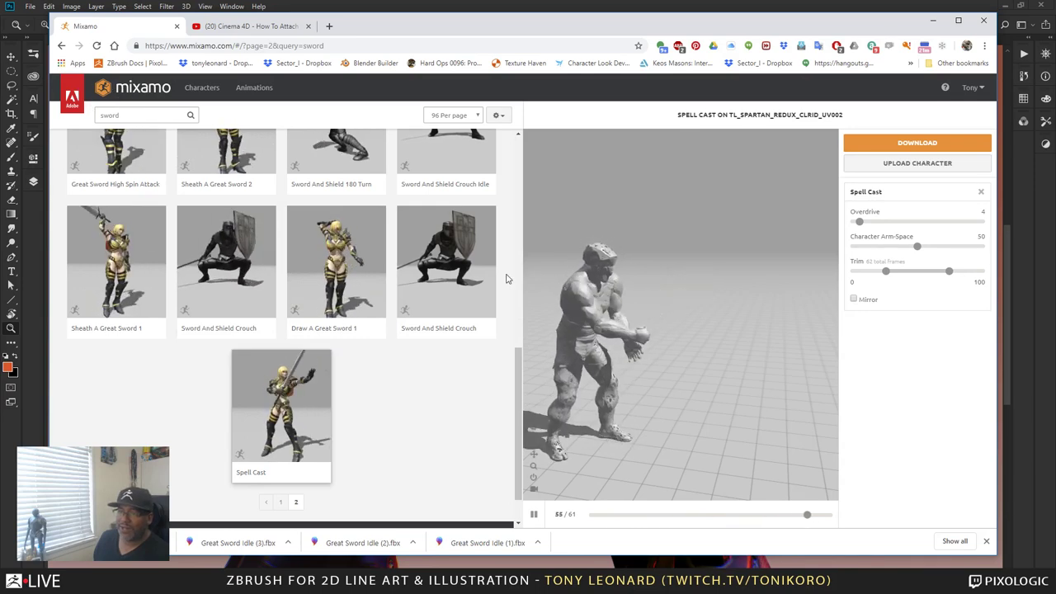
pyautogui.scroll(7, 289, 371)
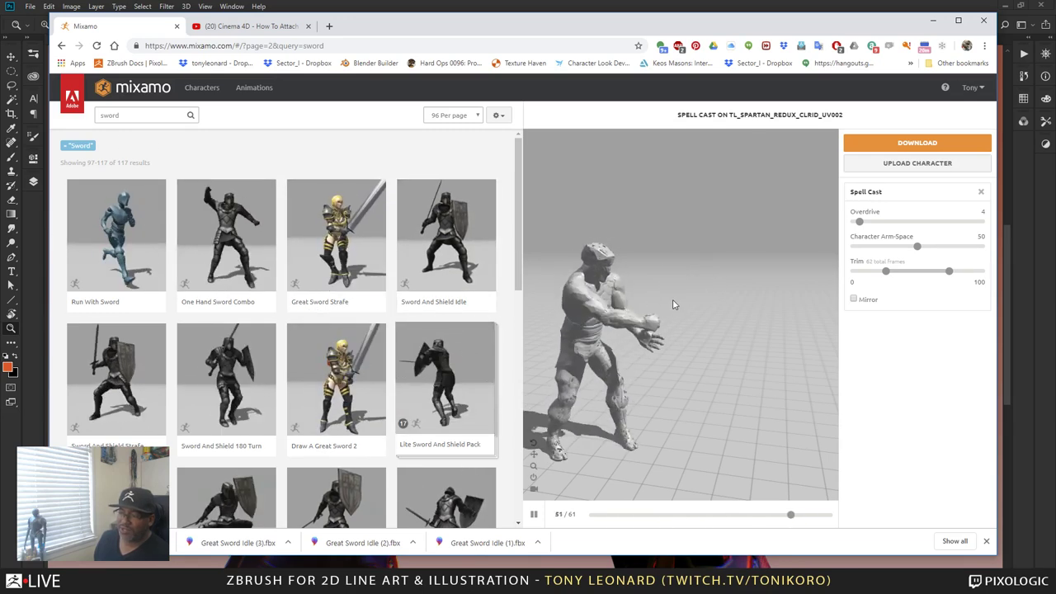
pyautogui.moveTo(710, 379); pyautogui.dragTo(731, 429)
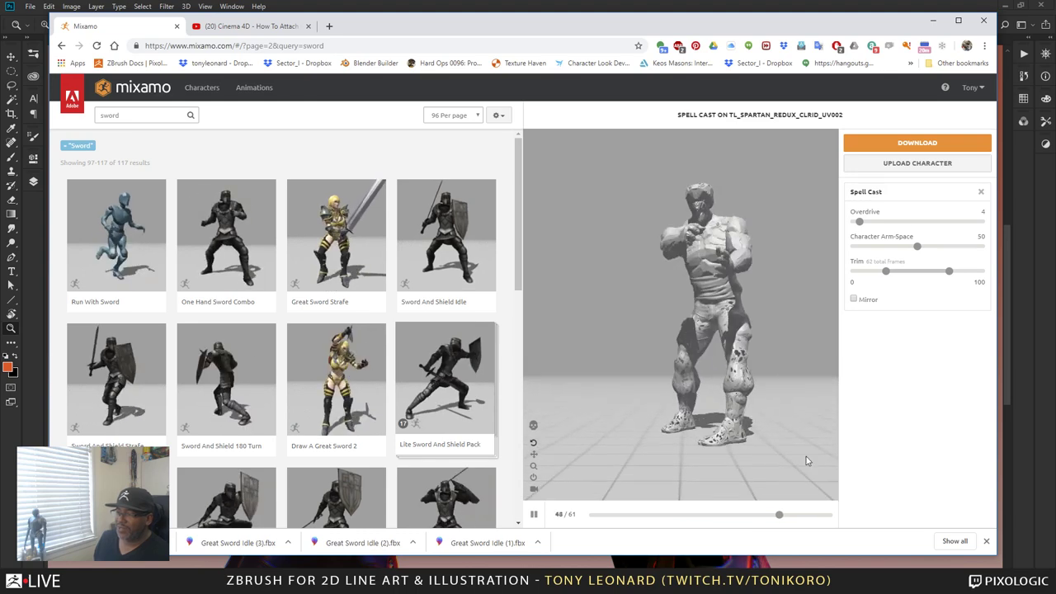
pyautogui.moveTo(699, 294); pyautogui.dragTo(712, 248)
pyautogui.moveTo(646, 262); pyautogui.dragTo(807, 357)
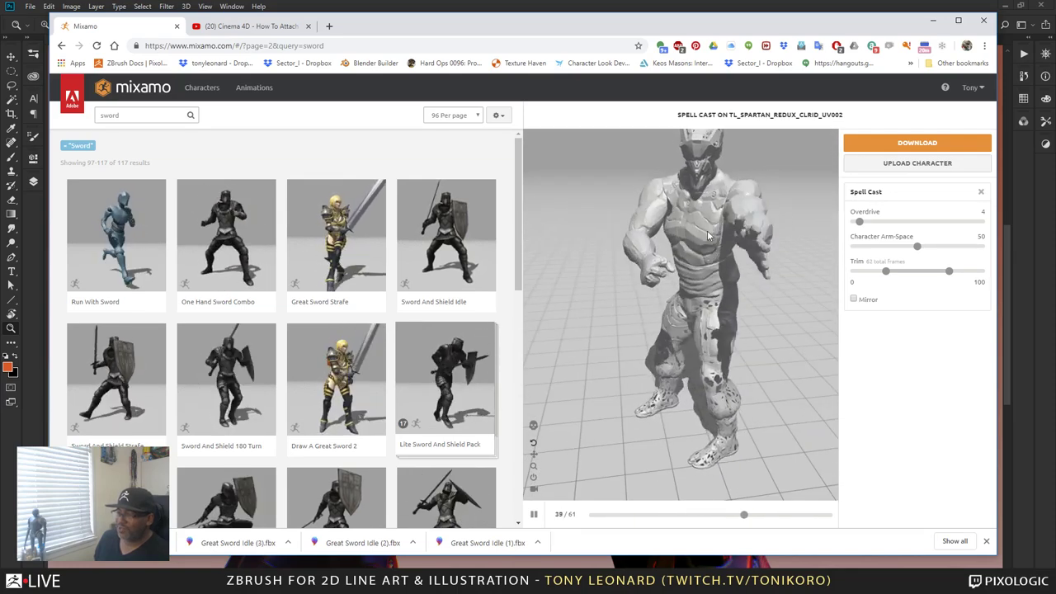
pyautogui.moveTo(738, 420); pyautogui.dragTo(707, 361)
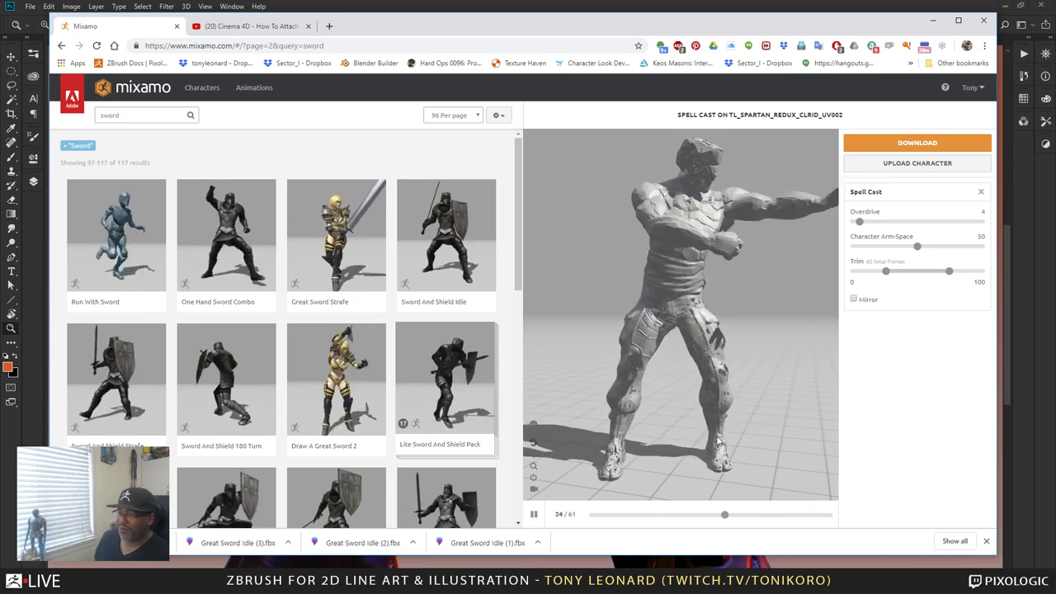
pyautogui.moveTo(718, 442); pyautogui.dragTo(661, 347)
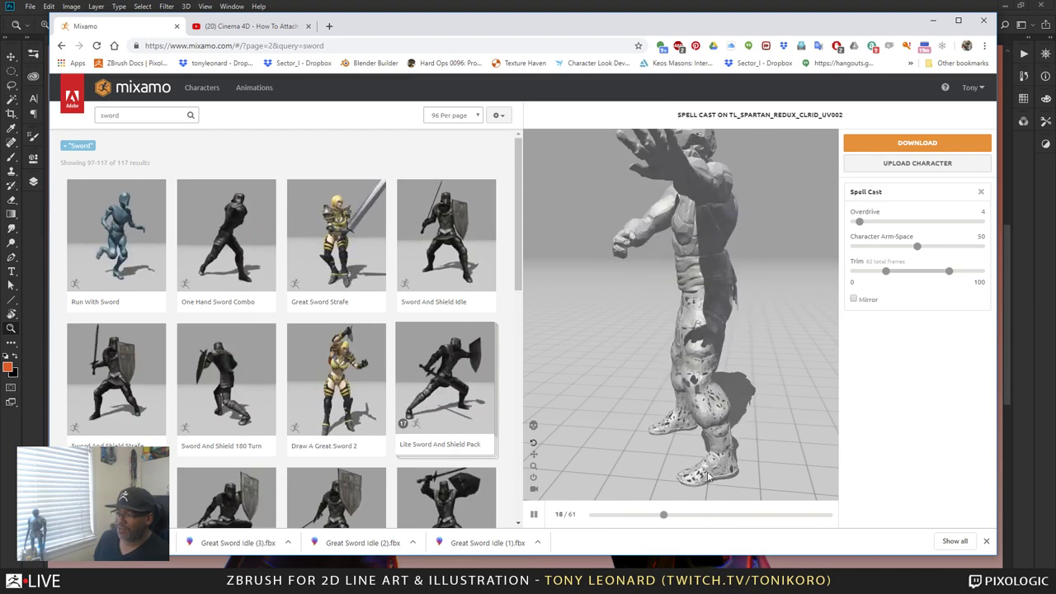
pyautogui.moveTo(773, 243); pyautogui.dragTo(693, 327)
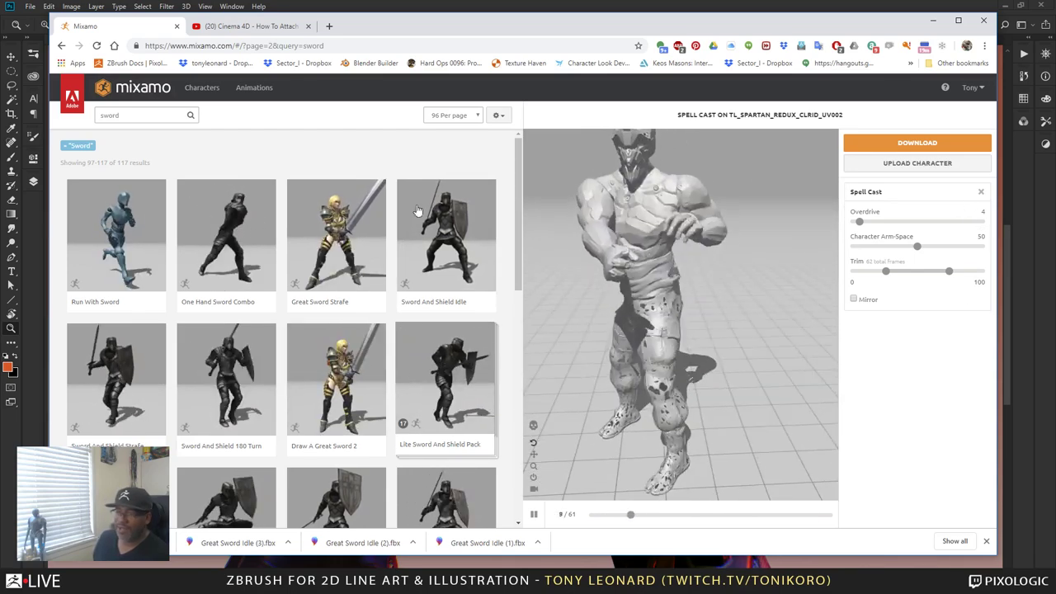
# - Apply Run With Sword to the Spartan and tick In Place
pyautogui.click(136, 240)
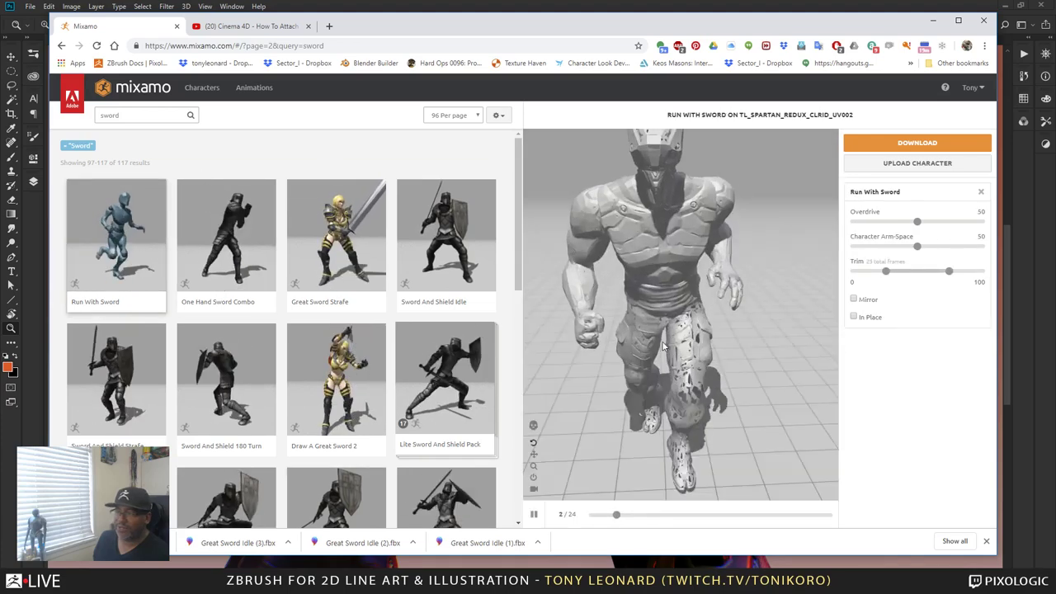
pyautogui.click(874, 318)
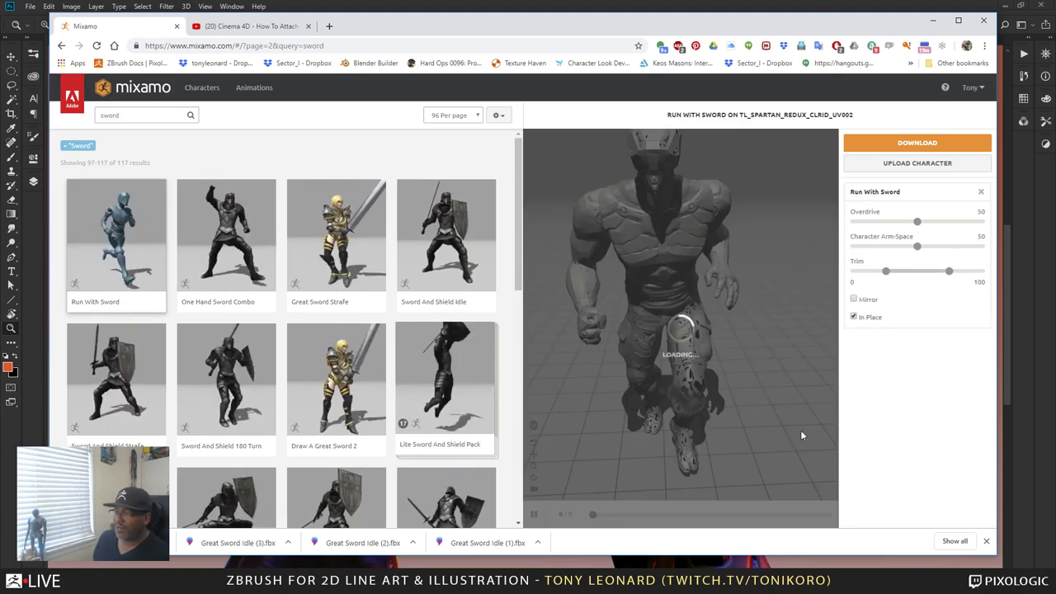
pyautogui.moveTo(703, 388); pyautogui.dragTo(748, 375)
pyautogui.scroll(2, 748, 375)
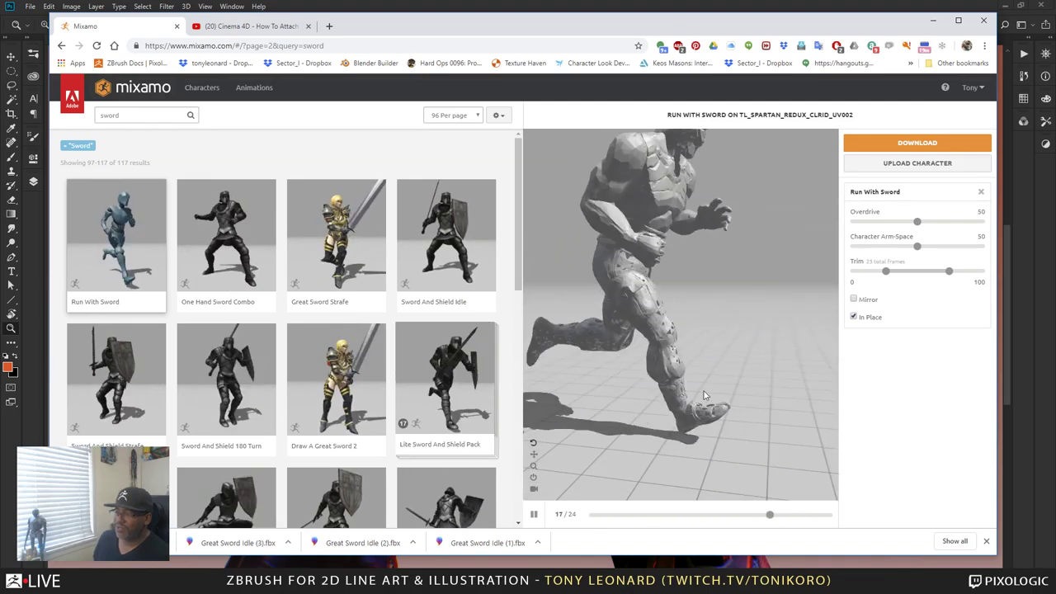
pyautogui.scroll(-2, 726, 396)
# - Orbit the preview to check the in-place run from front, side and above
pyautogui.moveTo(726, 396); pyautogui.dragTo(647, 336)
pyautogui.scroll(2, 674, 375)
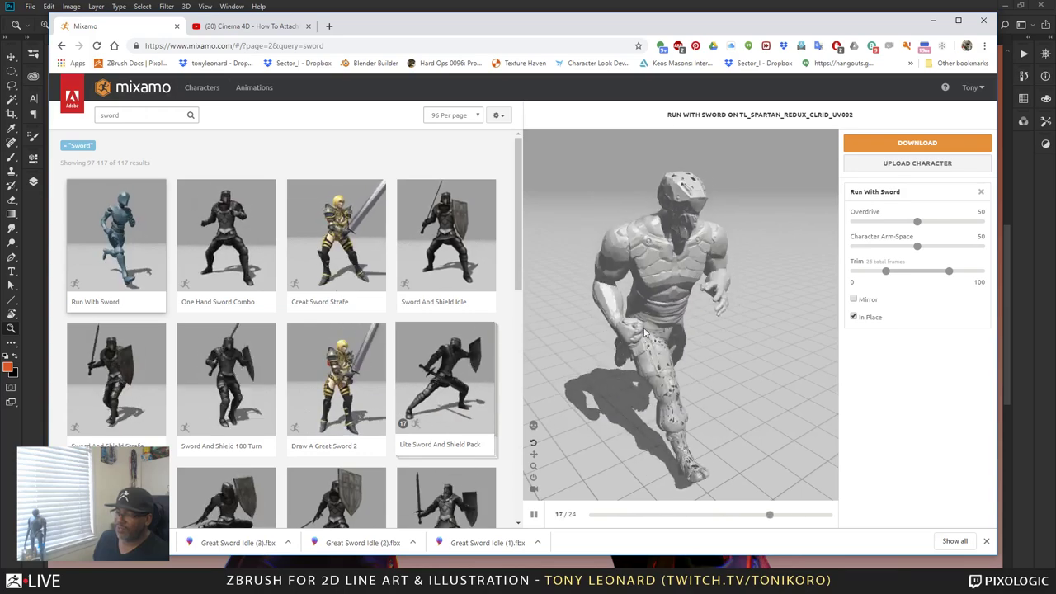
pyautogui.moveTo(679, 407); pyautogui.dragTo(628, 343)
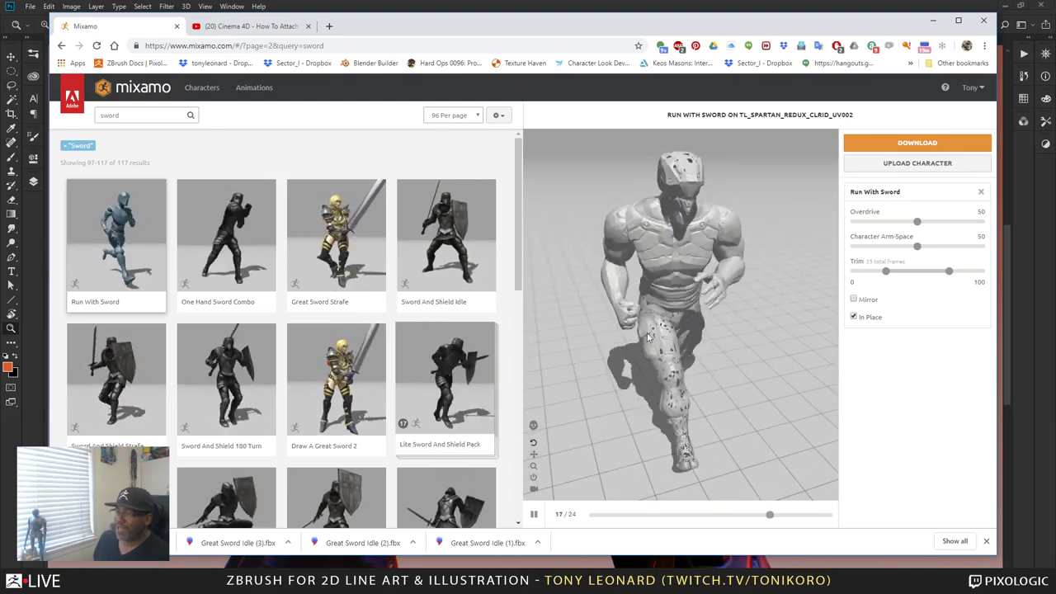
pyautogui.moveTo(683, 386); pyautogui.dragTo(653, 304)
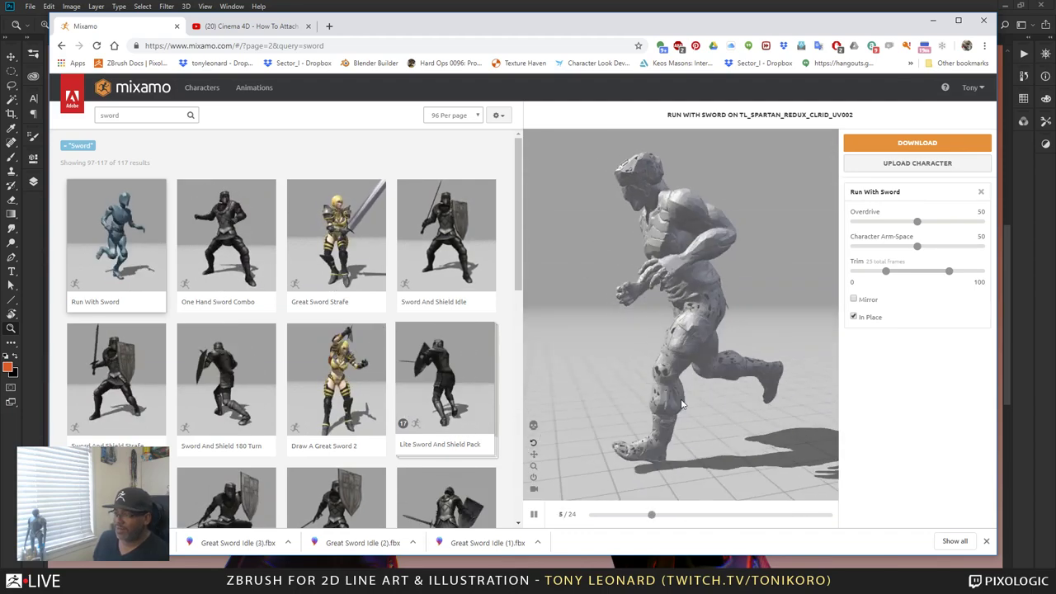
pyautogui.moveTo(691, 398); pyautogui.dragTo(747, 399)
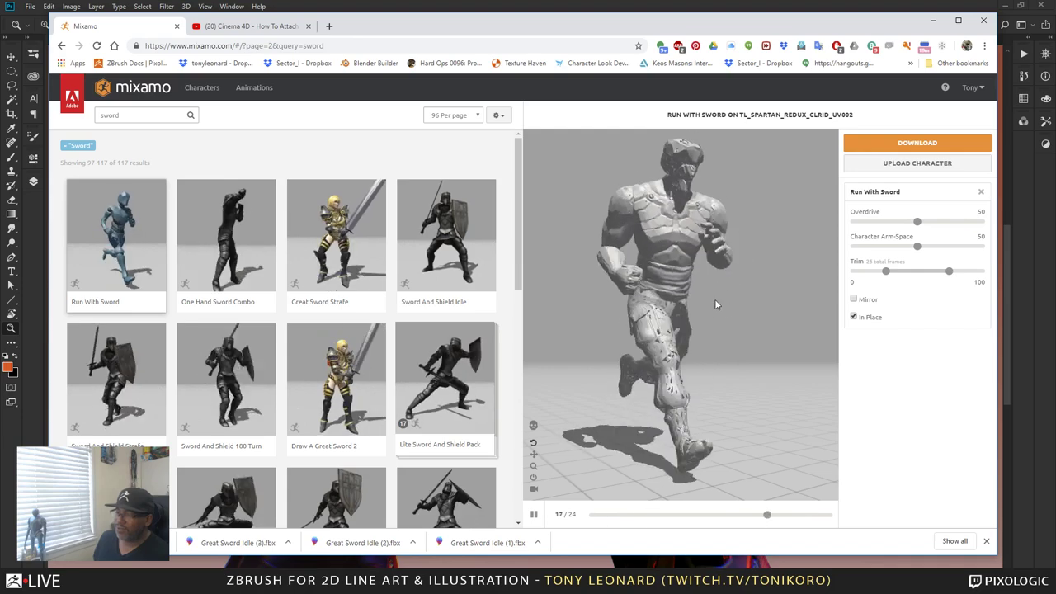
pyautogui.moveTo(783, 418); pyautogui.dragTo(702, 380)
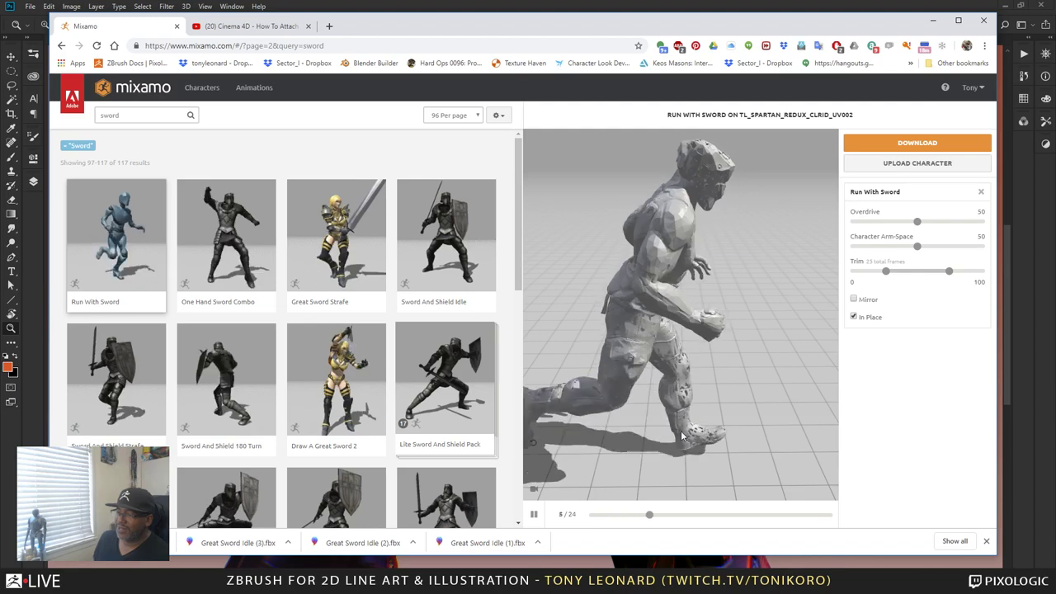
pyautogui.moveTo(683, 313); pyautogui.dragTo(658, 357)
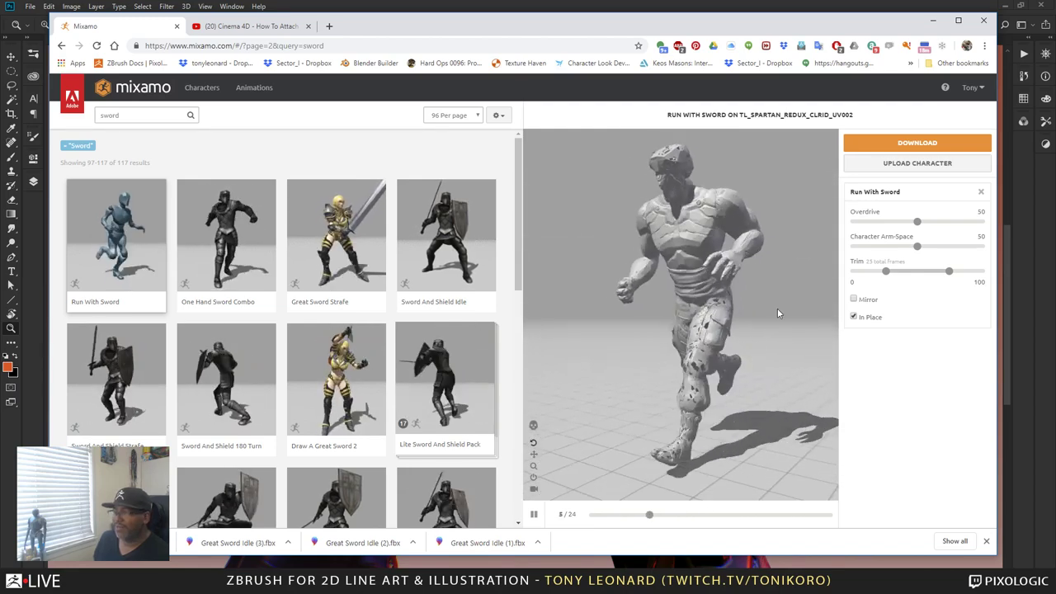
pyautogui.moveTo(588, 280); pyautogui.dragTo(767, 335)
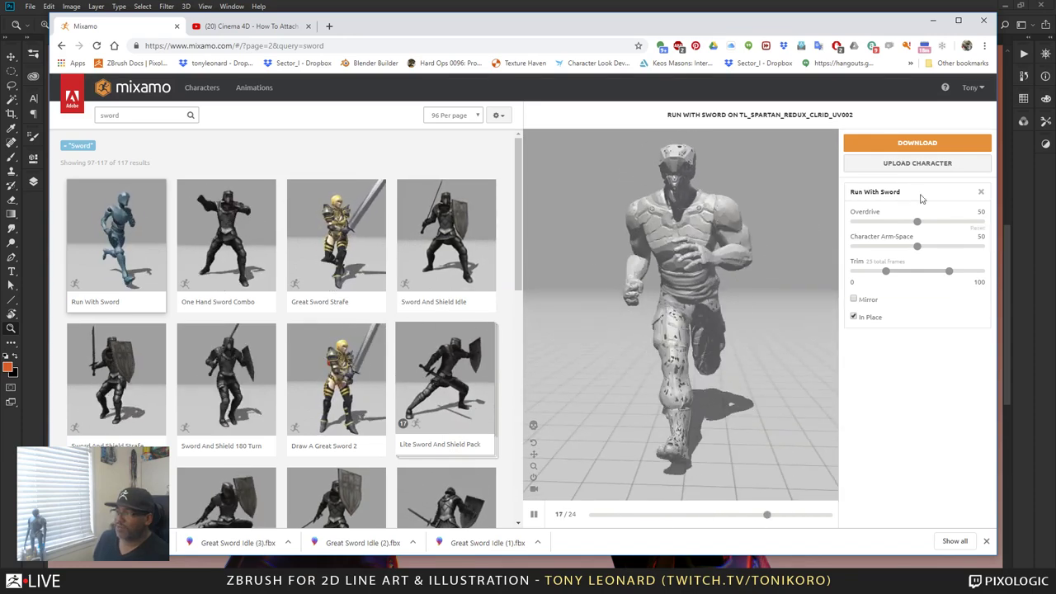
# - Download Run With Sword as FBX(.fbx) with skin at 30 fps
pyautogui.click(949, 142)
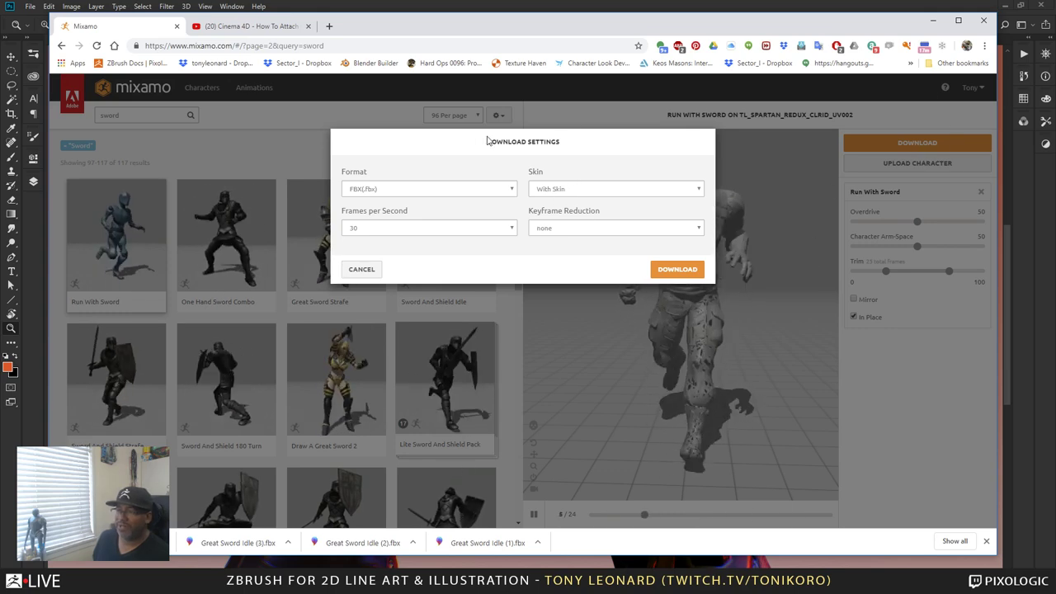
pyautogui.click(412, 191)
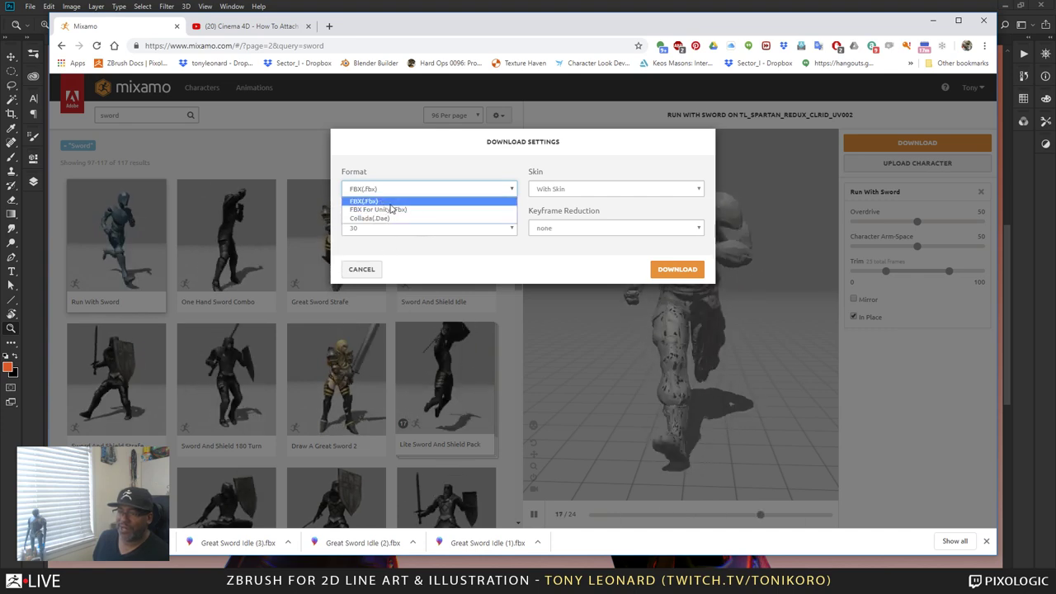
pyautogui.click(491, 191)
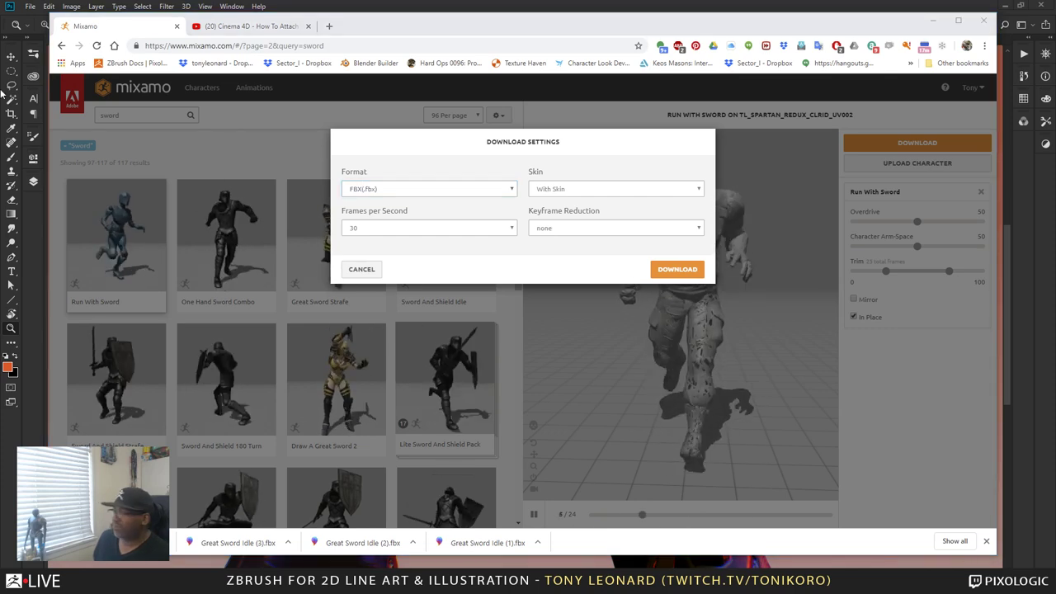
pyautogui.click(512, 230)
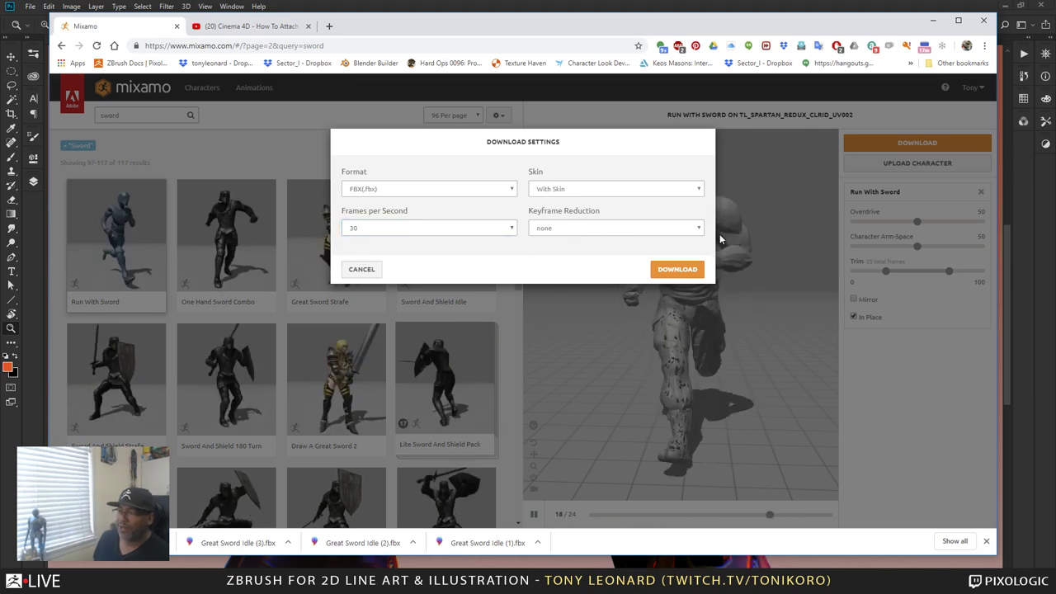
pyautogui.click(675, 270)
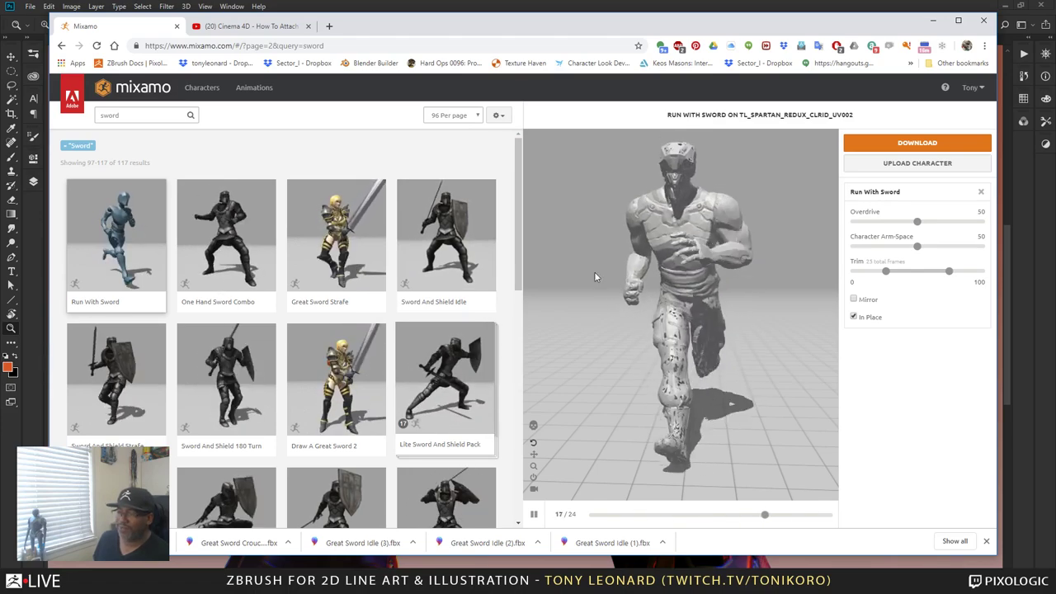
# - Orbit around the running Spartan, then pause the preview mid-stride at frame 16
pyautogui.moveTo(594, 271); pyautogui.dragTo(676, 310)
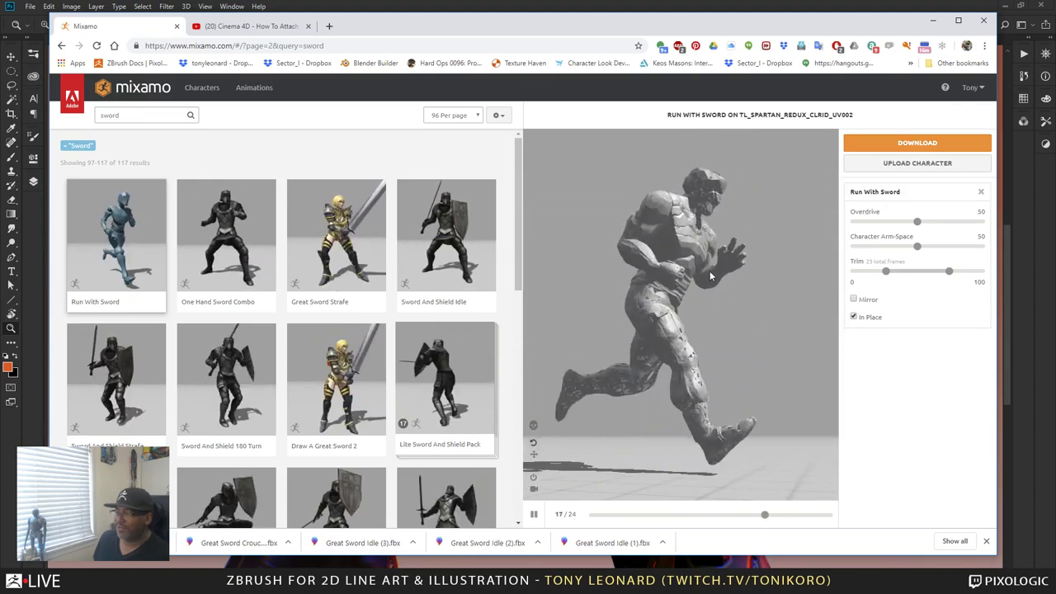
pyautogui.moveTo(716, 280); pyautogui.dragTo(731, 350)
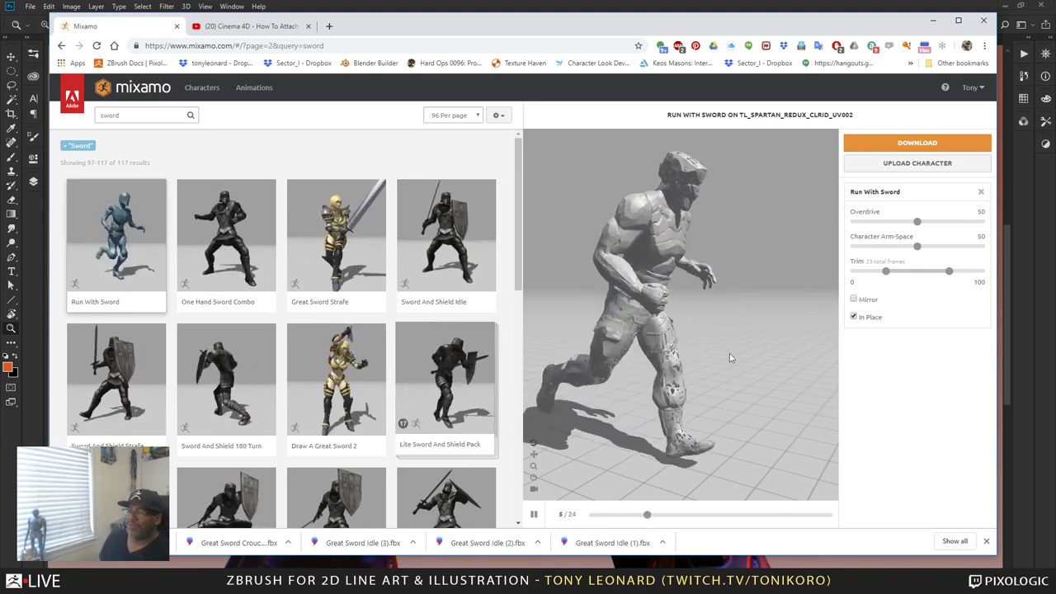
pyautogui.moveTo(683, 365); pyautogui.dragTo(571, 412)
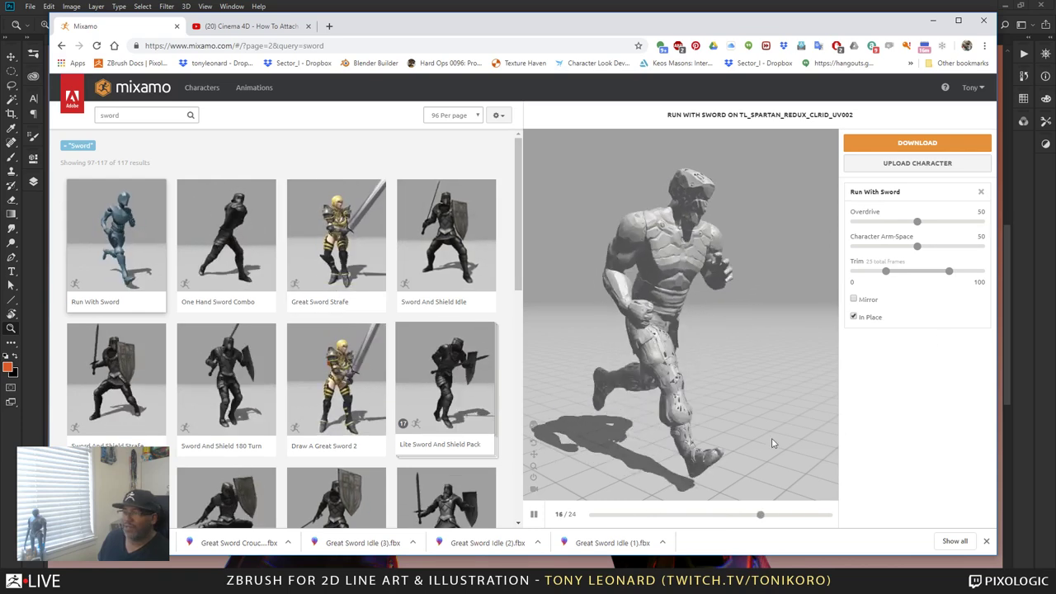
pyautogui.click(534, 513)
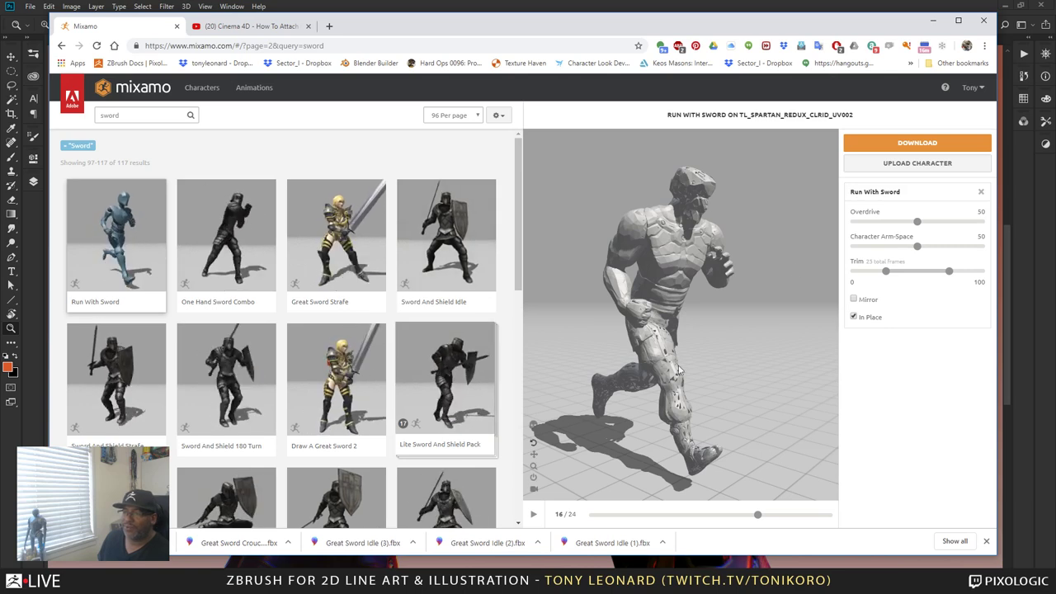
# - Orbit the paused character through side, front and low rear views
pyautogui.moveTo(814, 310); pyautogui.dragTo(740, 382)
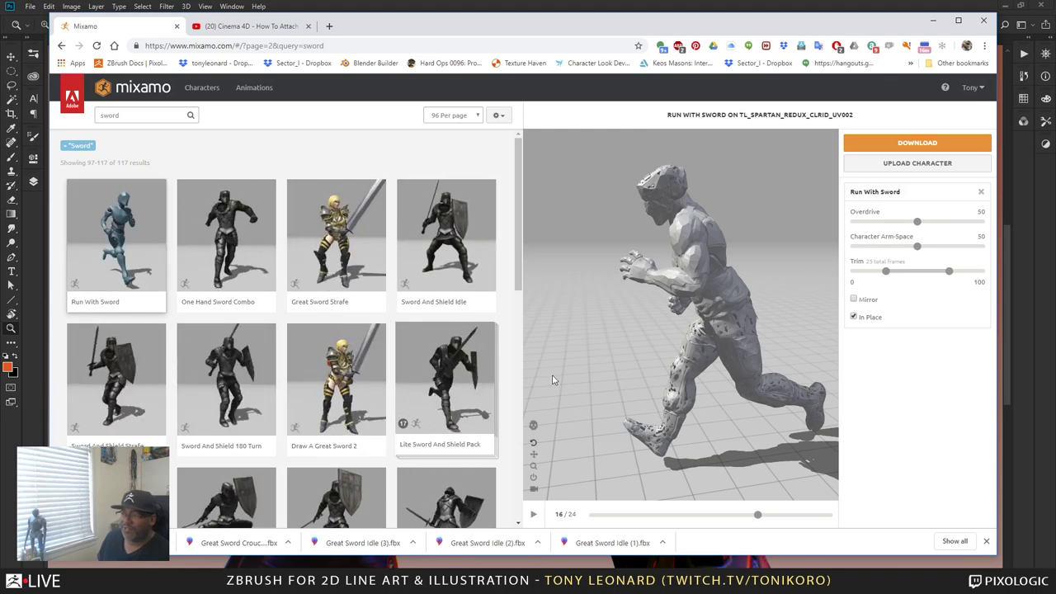
pyautogui.moveTo(623, 390); pyautogui.dragTo(691, 410)
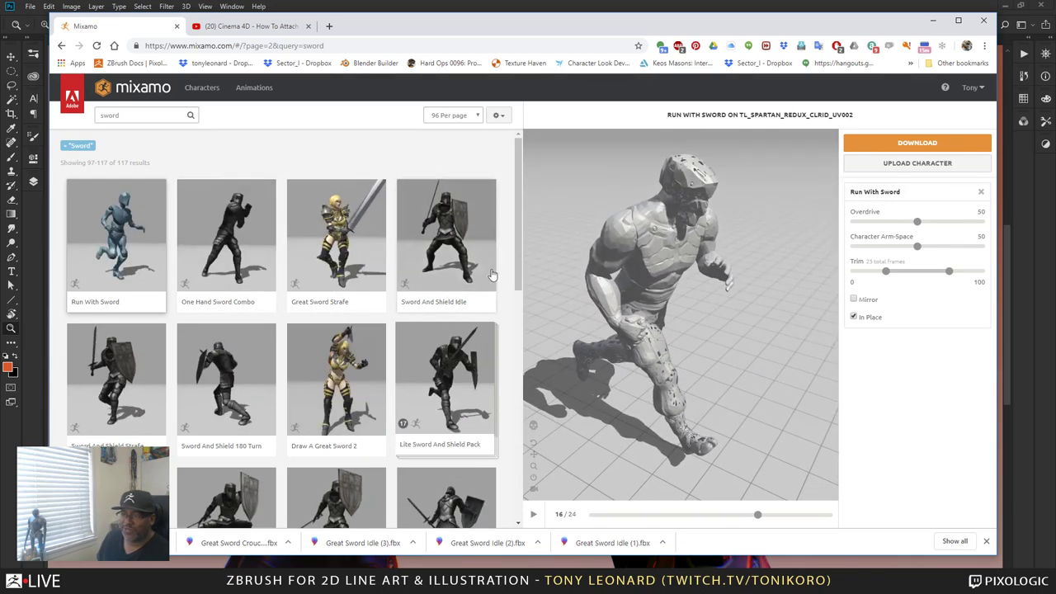
pyautogui.moveTo(638, 356)
pyautogui.mouseDown()
pyautogui.moveTo(652, 309)
pyautogui.moveTo(650, 343)
pyautogui.mouseUp()
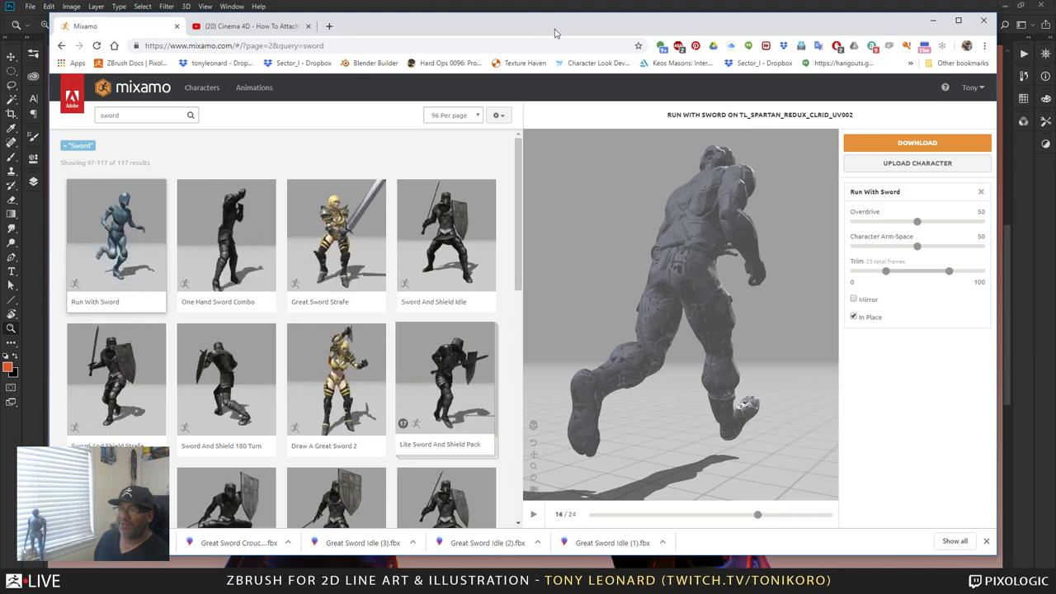
# - Orbit the paused Run With Sword character through top, front, side and rear views
pyautogui.moveTo(555, 33); pyautogui.dragTo(566, 32)
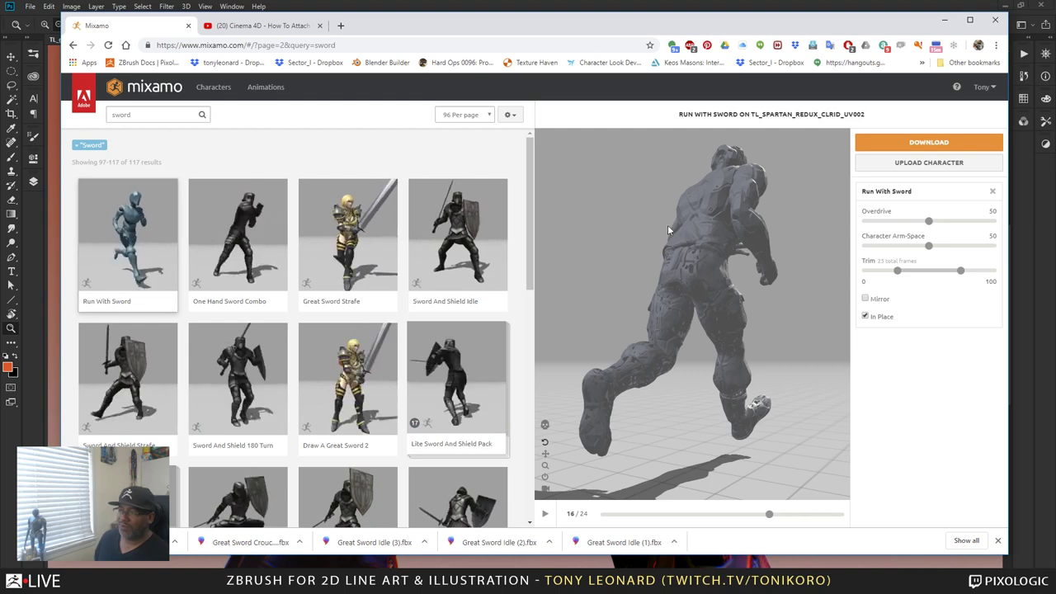
pyautogui.moveTo(667, 230); pyautogui.dragTo(655, 270)
pyautogui.moveTo(753, 287); pyautogui.dragTo(741, 314)
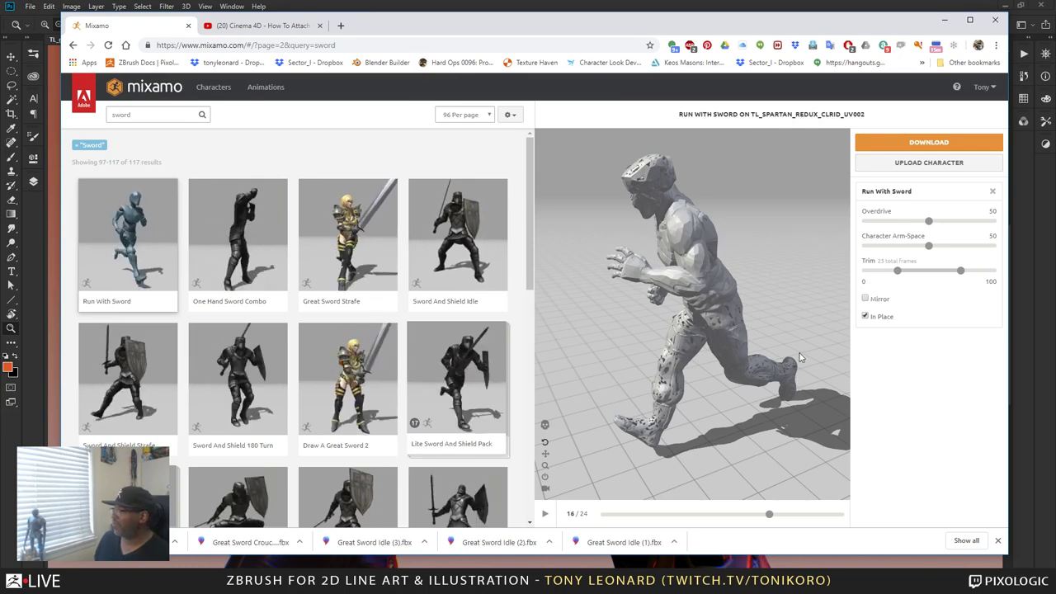
pyautogui.moveTo(776, 308); pyautogui.dragTo(728, 345)
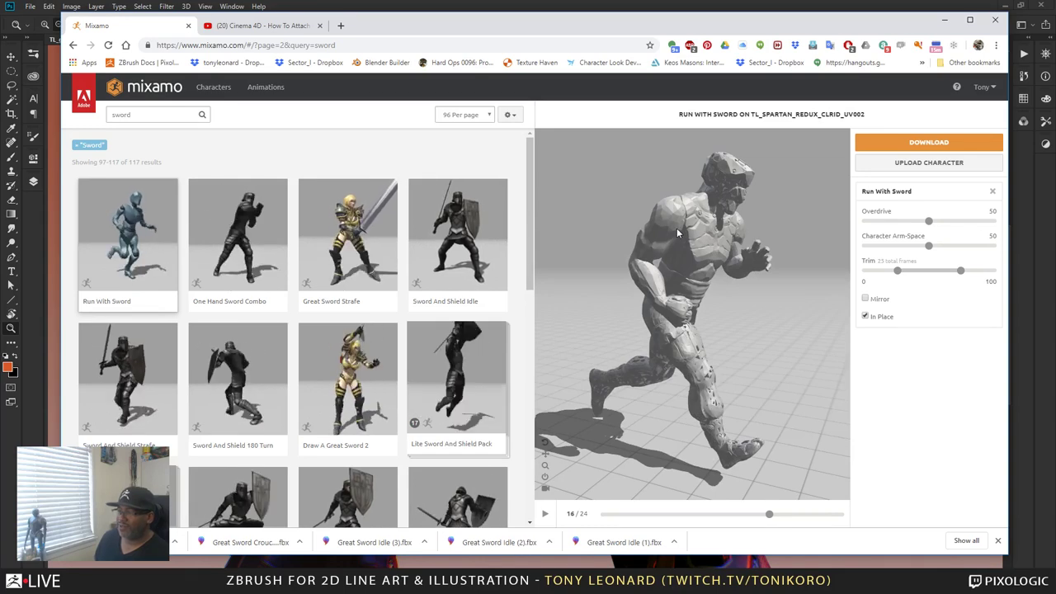
pyautogui.moveTo(689, 331); pyautogui.dragTo(756, 271)
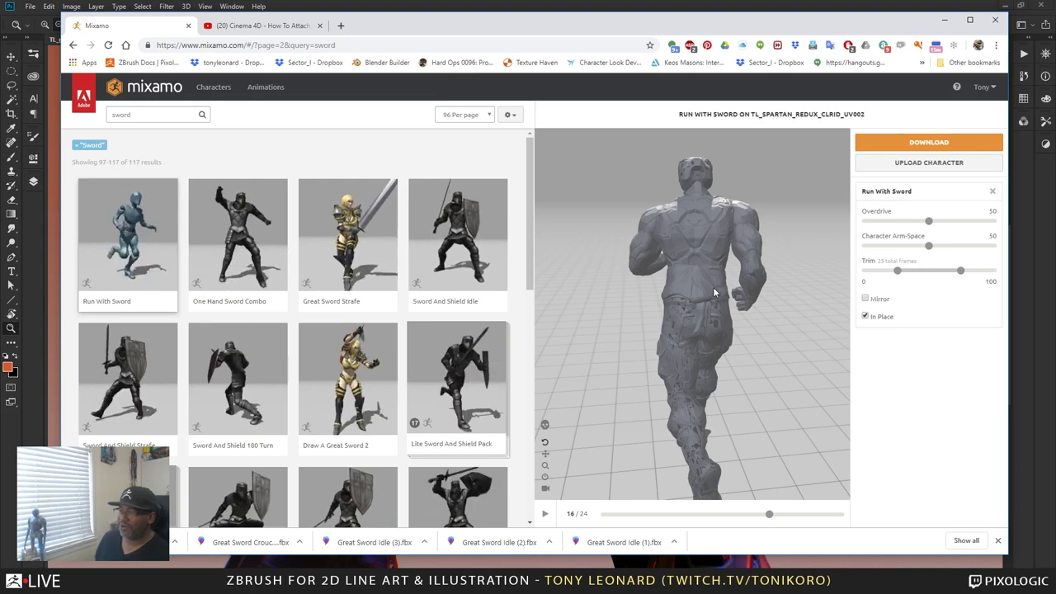
pyautogui.moveTo(731, 311); pyautogui.dragTo(719, 280)
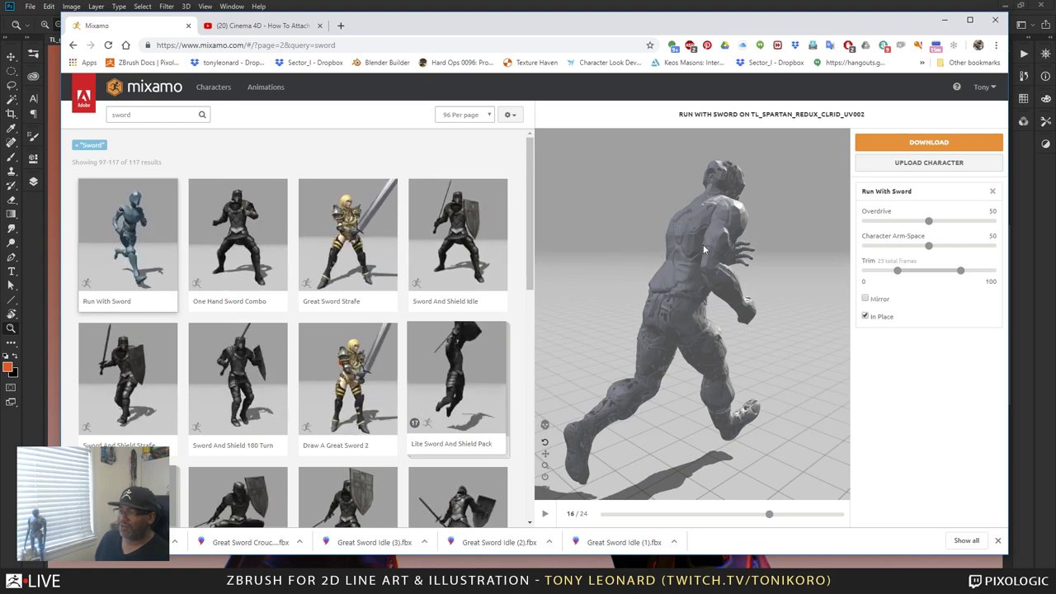
pyautogui.moveTo(727, 245); pyautogui.dragTo(737, 351)
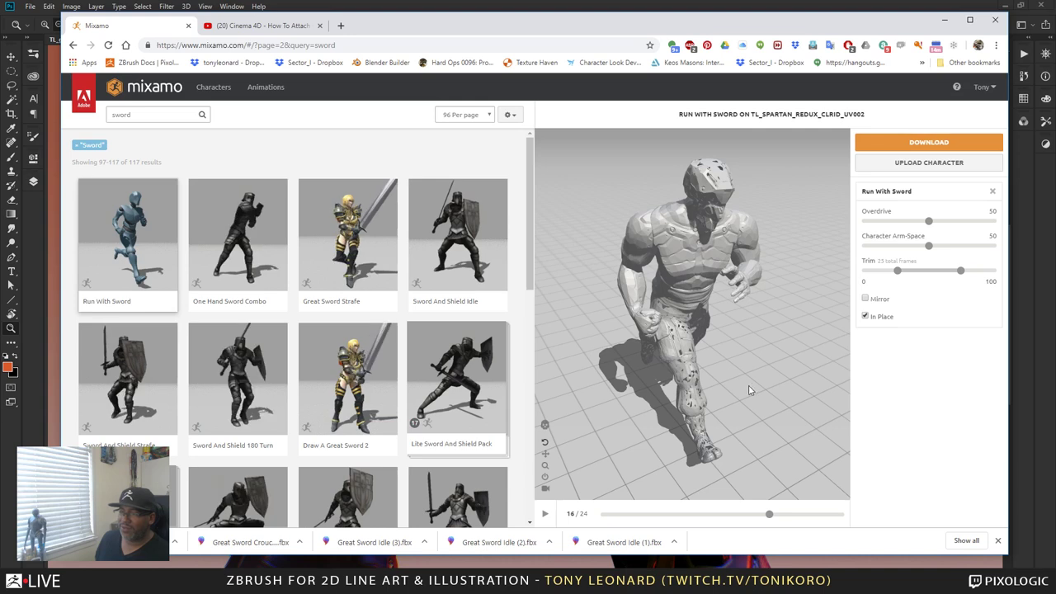
pyautogui.moveTo(742, 376); pyautogui.dragTo(768, 400)
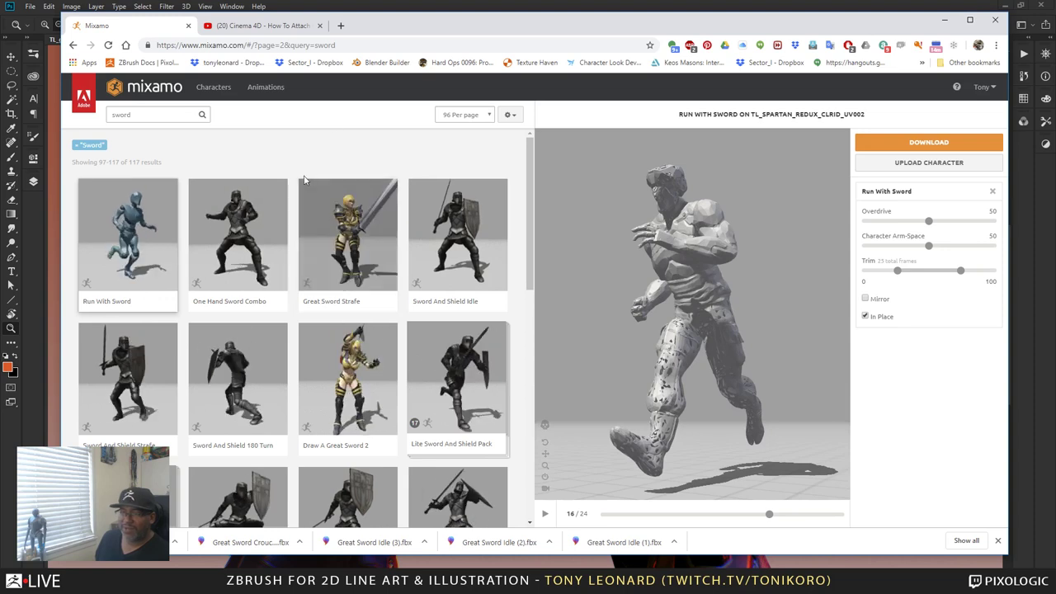
pyautogui.moveTo(726, 346); pyautogui.dragTo(682, 232)
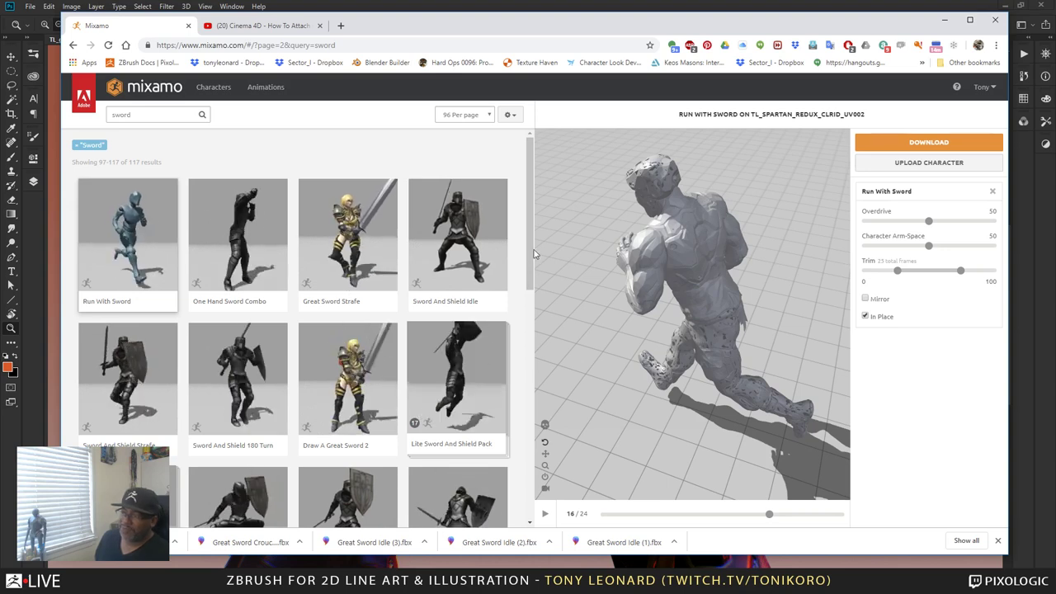
pyautogui.moveTo(672, 267); pyautogui.dragTo(653, 413)
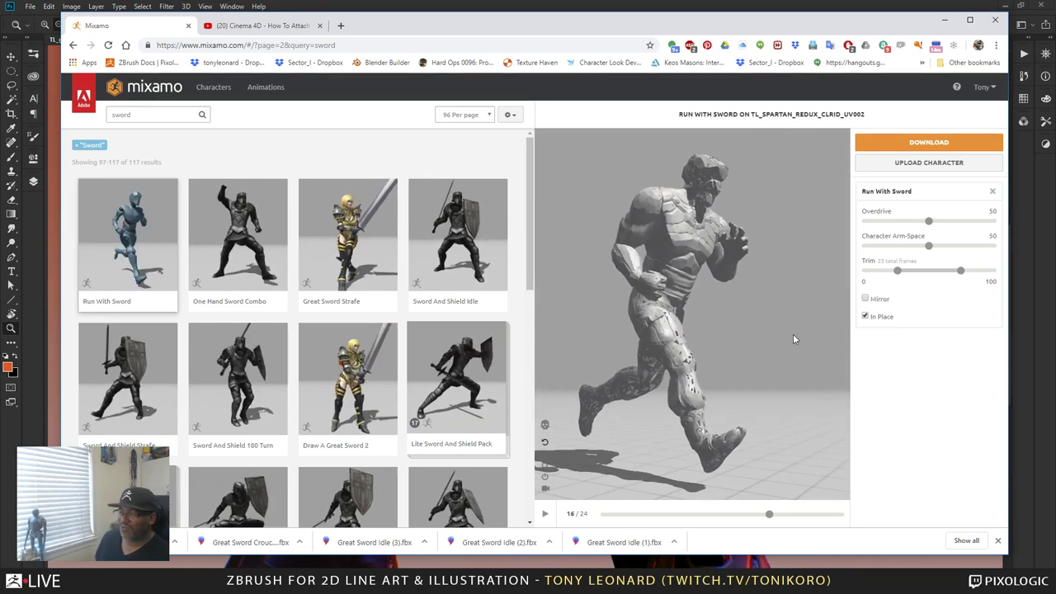
pyautogui.moveTo(714, 281); pyautogui.dragTo(701, 278)
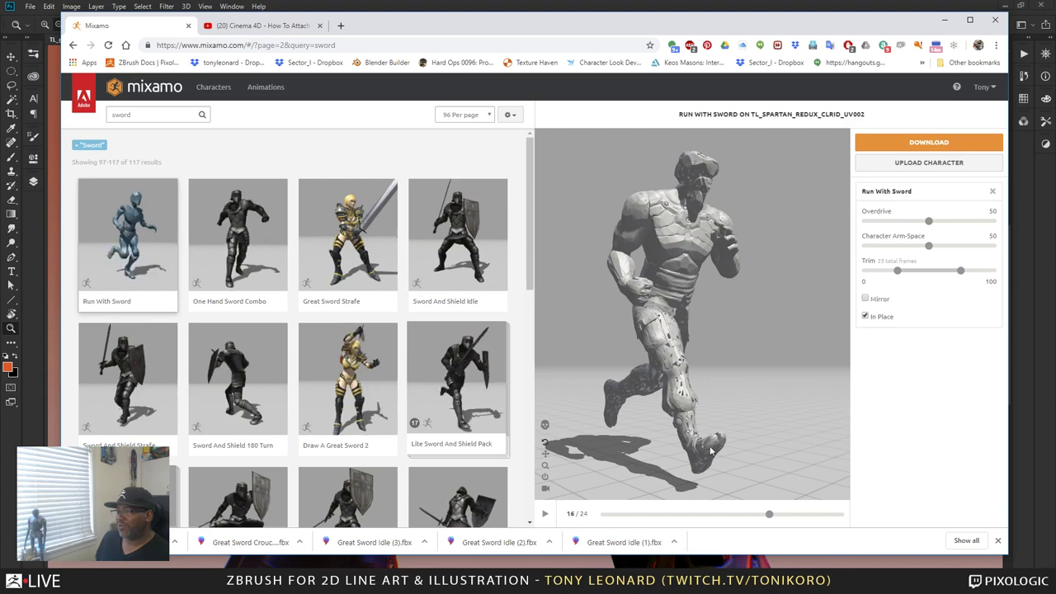
pyautogui.moveTo(650, 191); pyautogui.dragTo(752, 361)
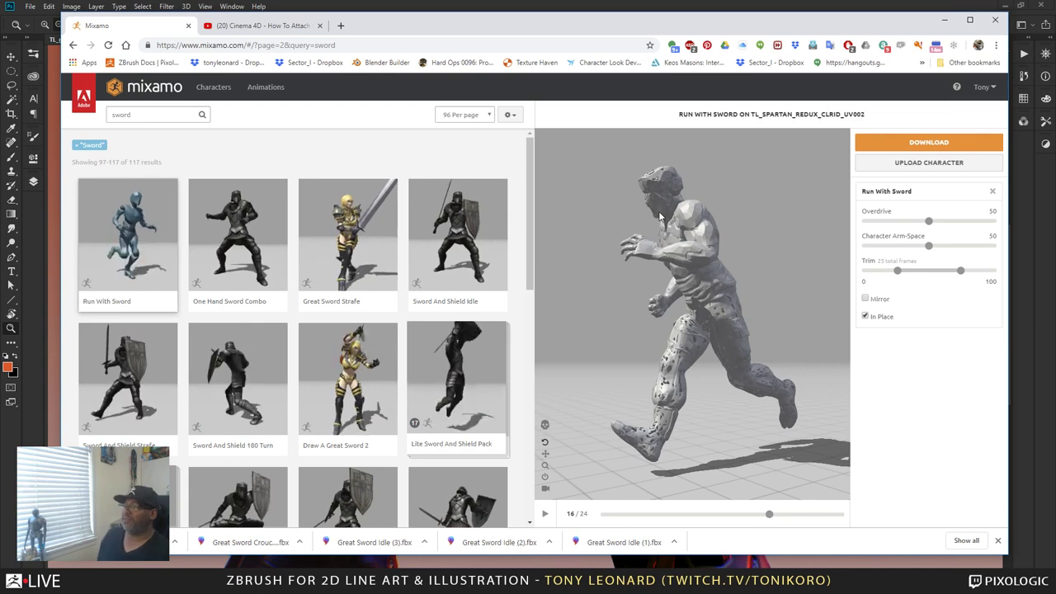
pyautogui.moveTo(599, 201); pyautogui.dragTo(681, 333)
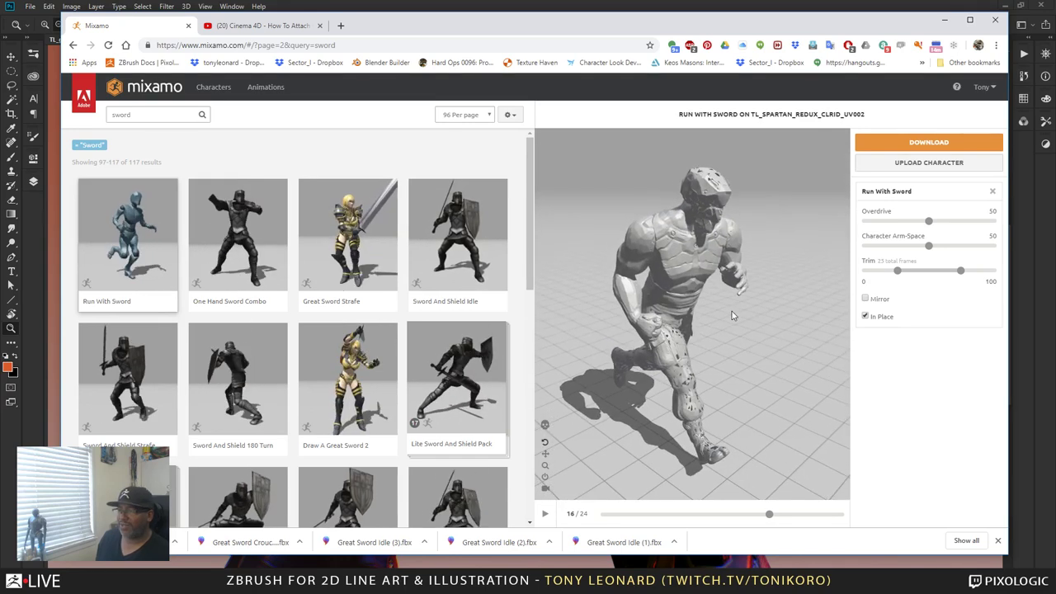
pyautogui.moveTo(732, 311); pyautogui.dragTo(649, 360)
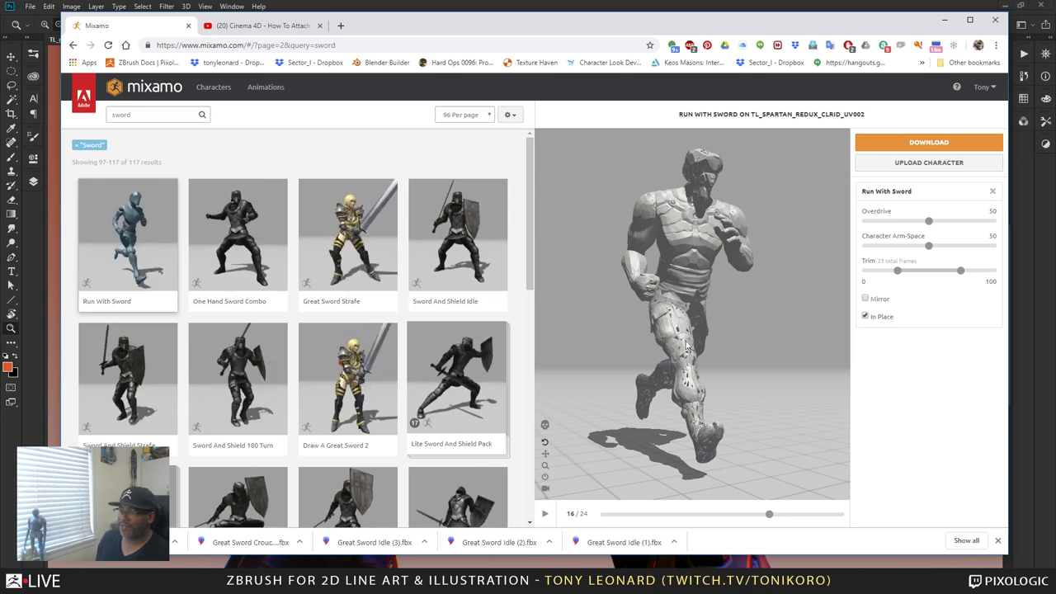
pyautogui.moveTo(725, 279); pyautogui.dragTo(755, 307)
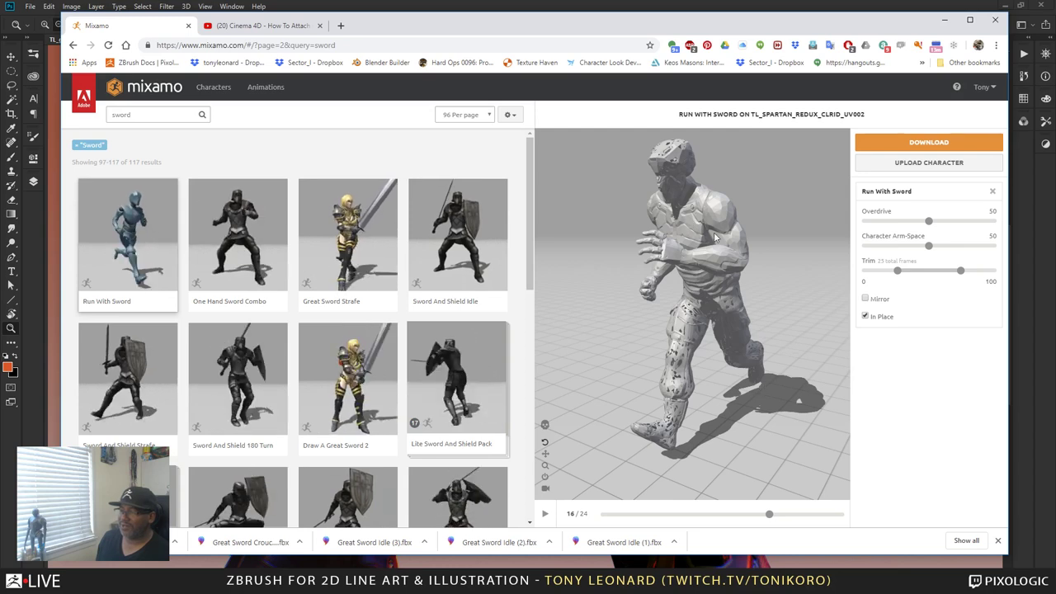
pyautogui.moveTo(755, 307); pyautogui.dragTo(688, 318)
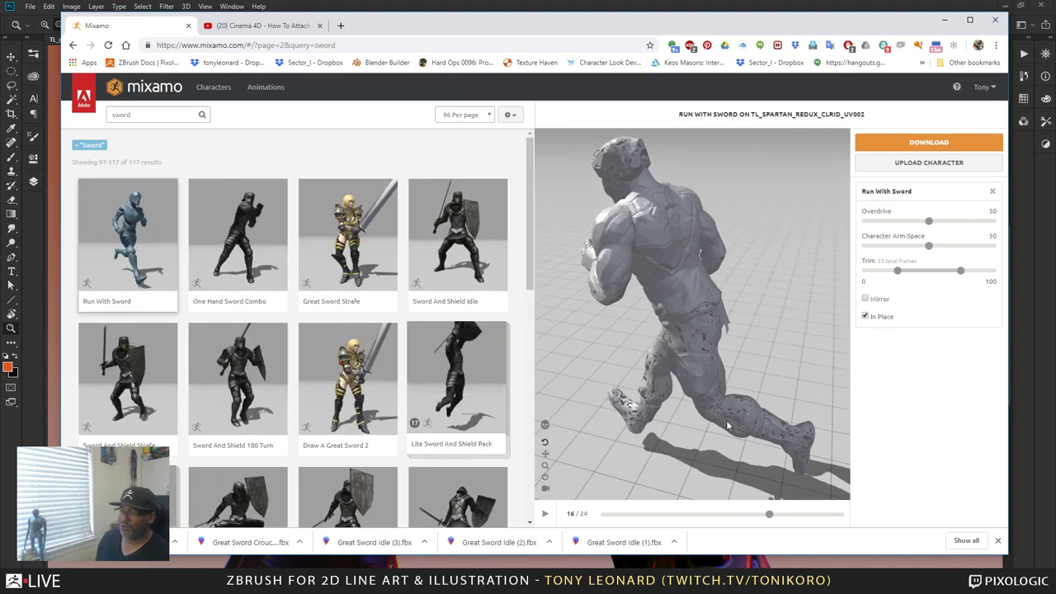
pyautogui.moveTo(723, 341); pyautogui.dragTo(761, 368)
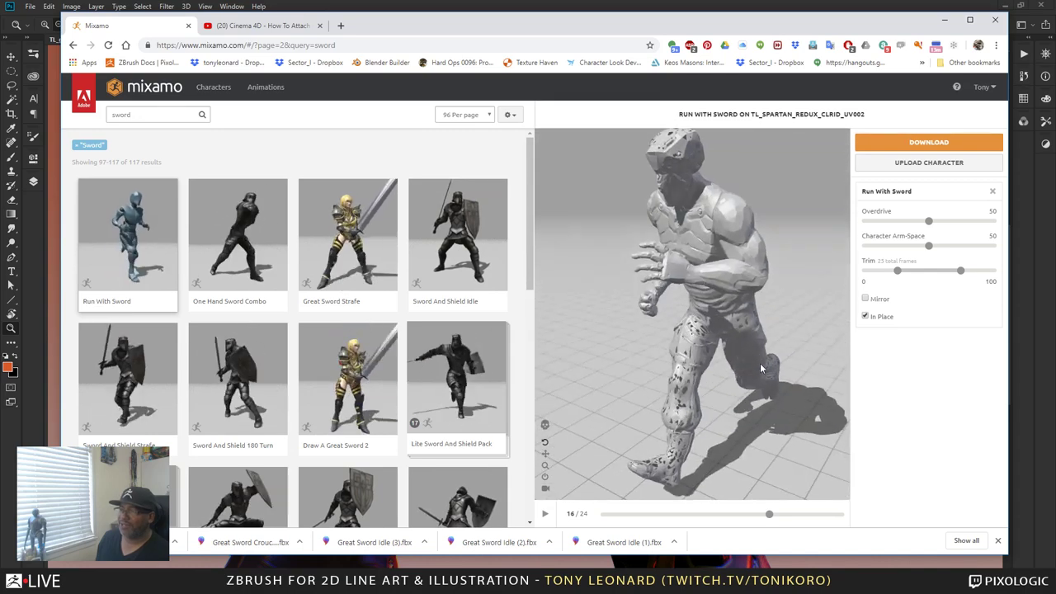
# - Minimize Chrome and bring the TL_Spartan_swordstance_fix_001.c4d scene in Cinema 4D forward
pyautogui.click(946, 21)
pyautogui.hotkey('alt', 'Tab')
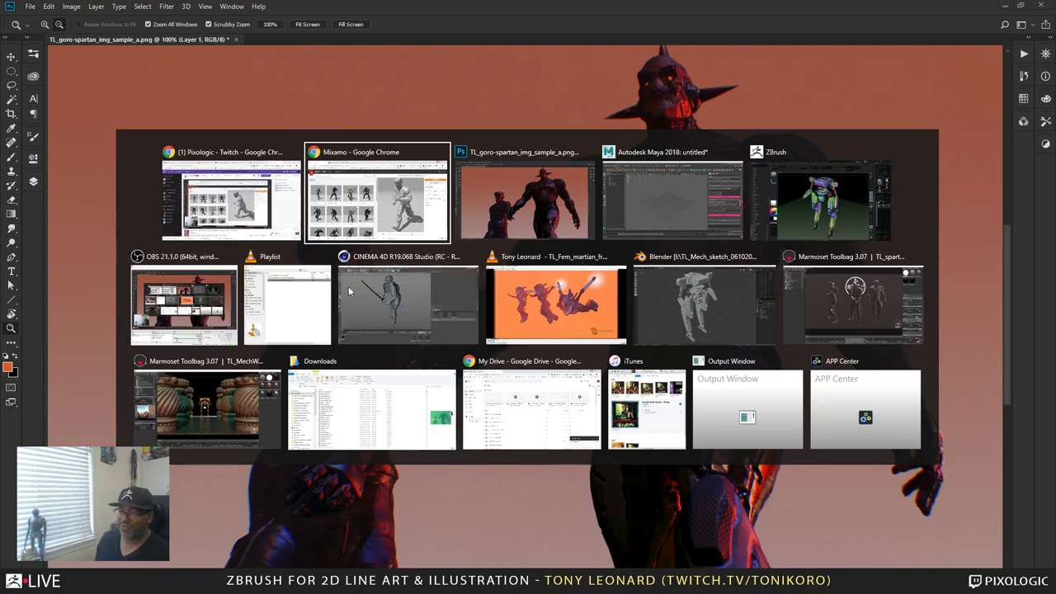
pyautogui.click(421, 337)
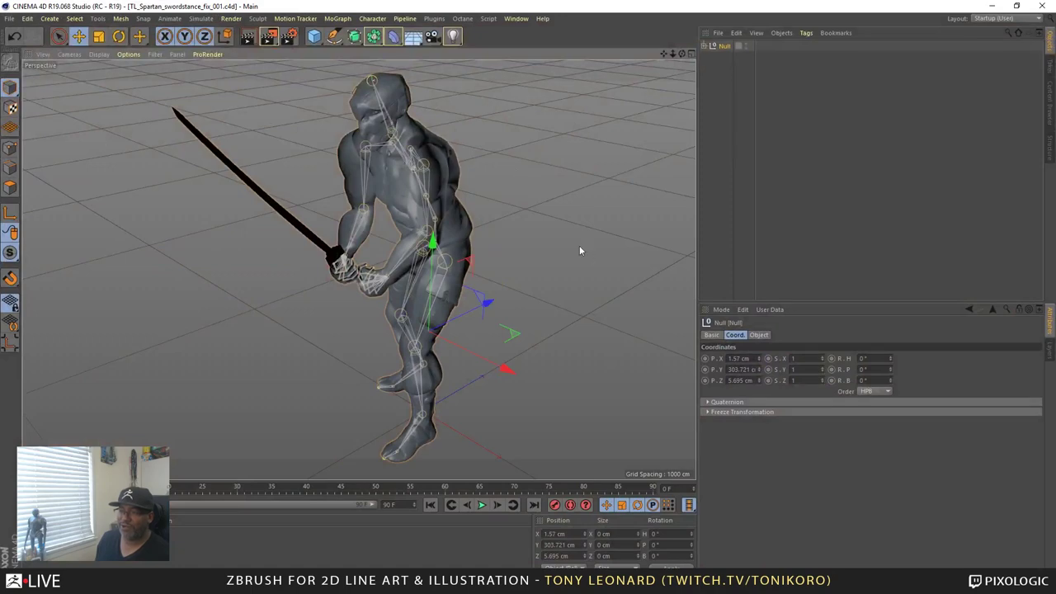
pyautogui.click(587, 235)
pyautogui.keyDown('alt'); pyautogui.moveTo(322, 307); pyautogui.dragTo(503, 317); pyautogui.keyUp('alt')
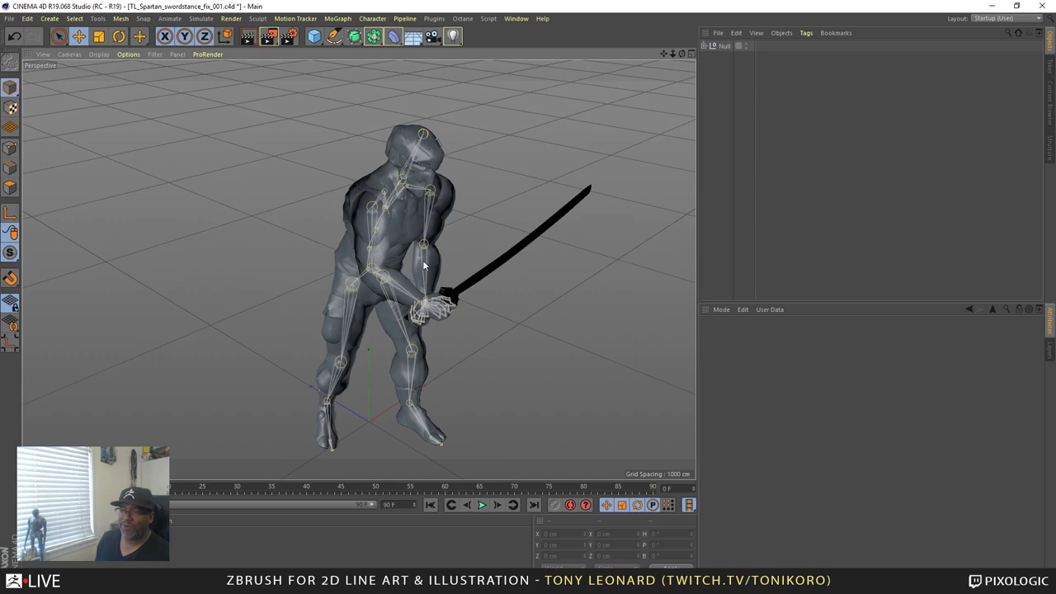
pyautogui.keyDown('alt'); pyautogui.moveTo(313, 261); pyautogui.dragTo(415, 251); pyautogui.keyUp('alt')
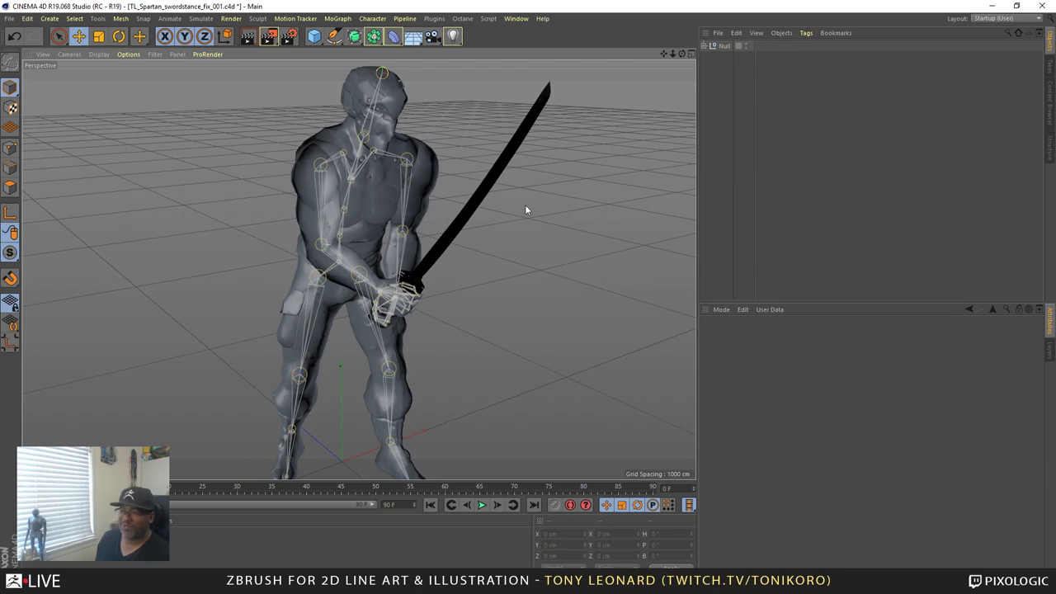
pyautogui.keyDown('alt'); pyautogui.moveTo(525, 209); pyautogui.dragTo(483, 235); pyautogui.keyUp('alt')
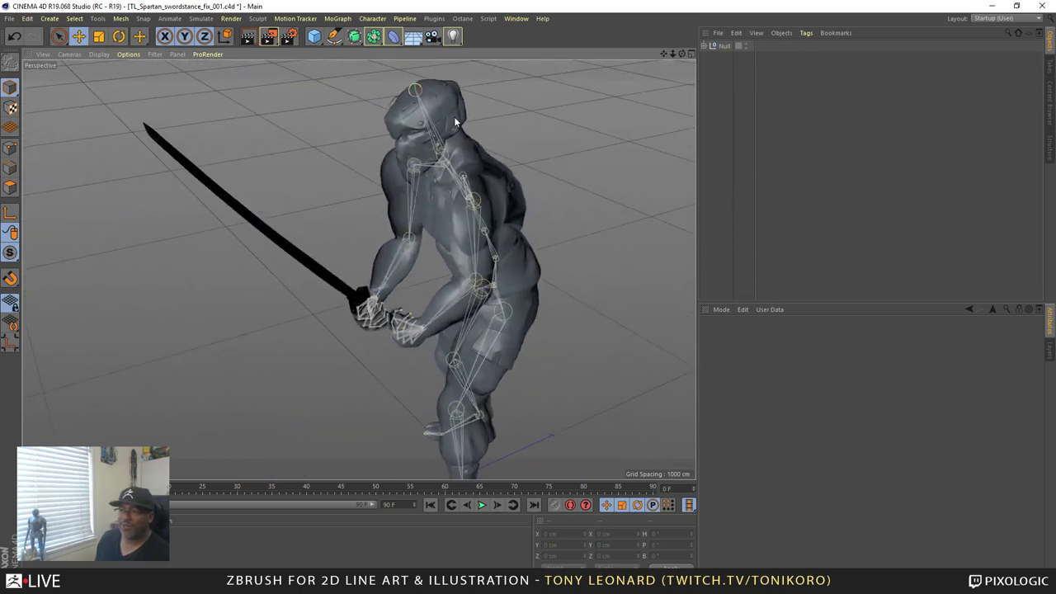
# - Expand the Null and full mixamorig:Hips hierarchy to locate the katana under mixamorig:RightHand
pyautogui.click(704, 46)
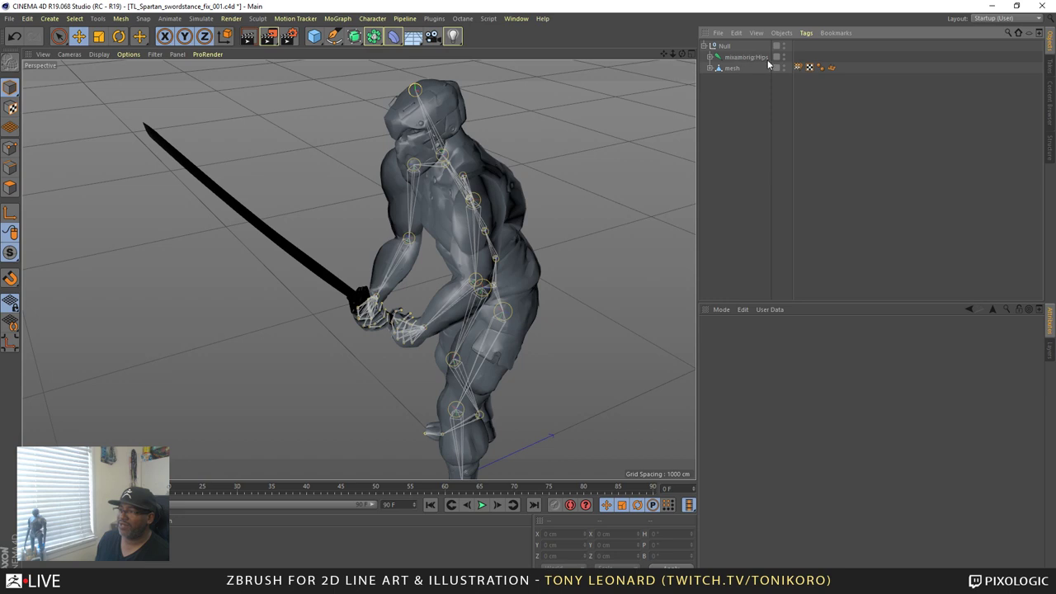
pyautogui.keyDown('ctrl'); pyautogui.click(709, 57); pyautogui.keyUp('ctrl')
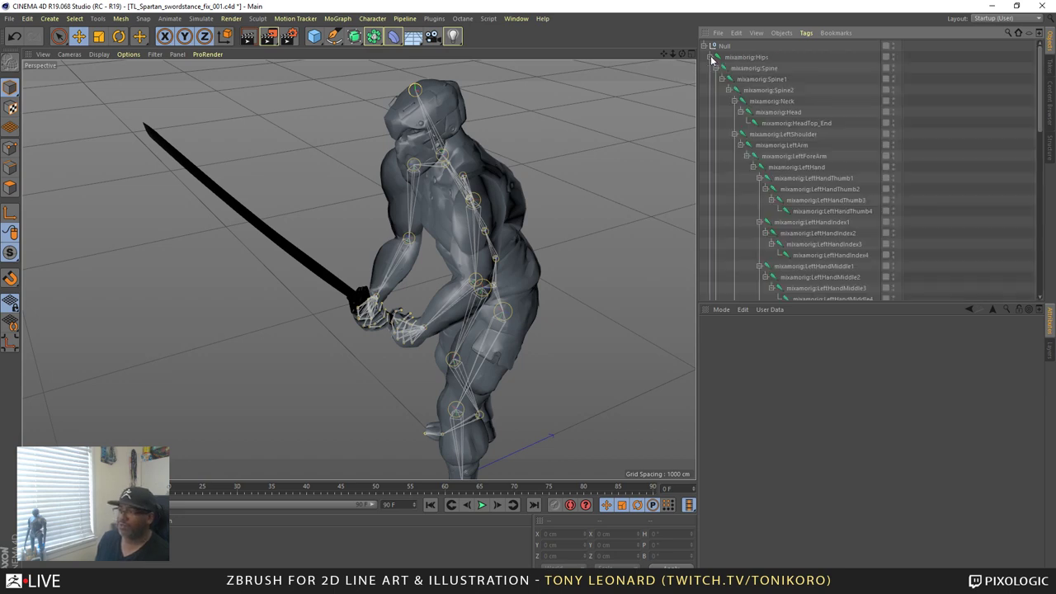
pyautogui.scroll(-6, 827, 225)
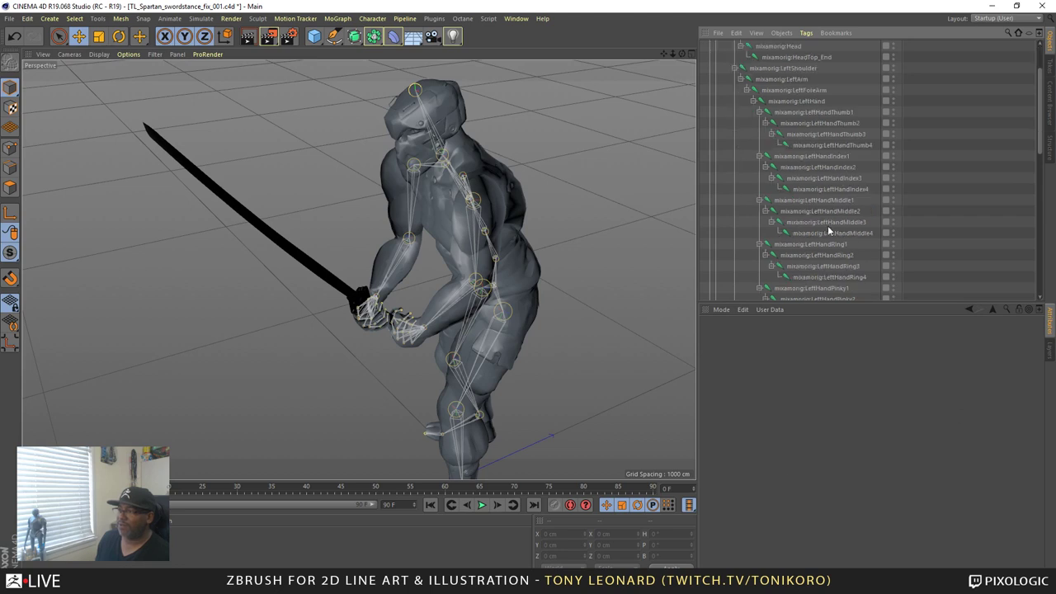
pyautogui.scroll(-6, 799, 200)
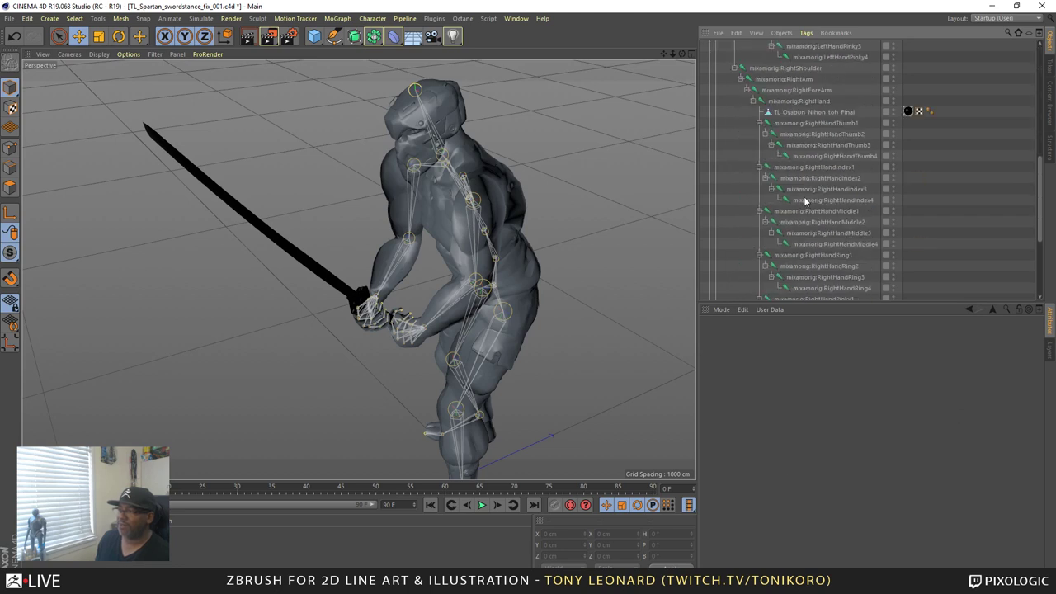
pyautogui.scroll(4, 857, 212)
pyautogui.keyDown('alt'); pyautogui.moveTo(304, 188); pyautogui.dragTo(463, 365); pyautogui.keyUp('alt')
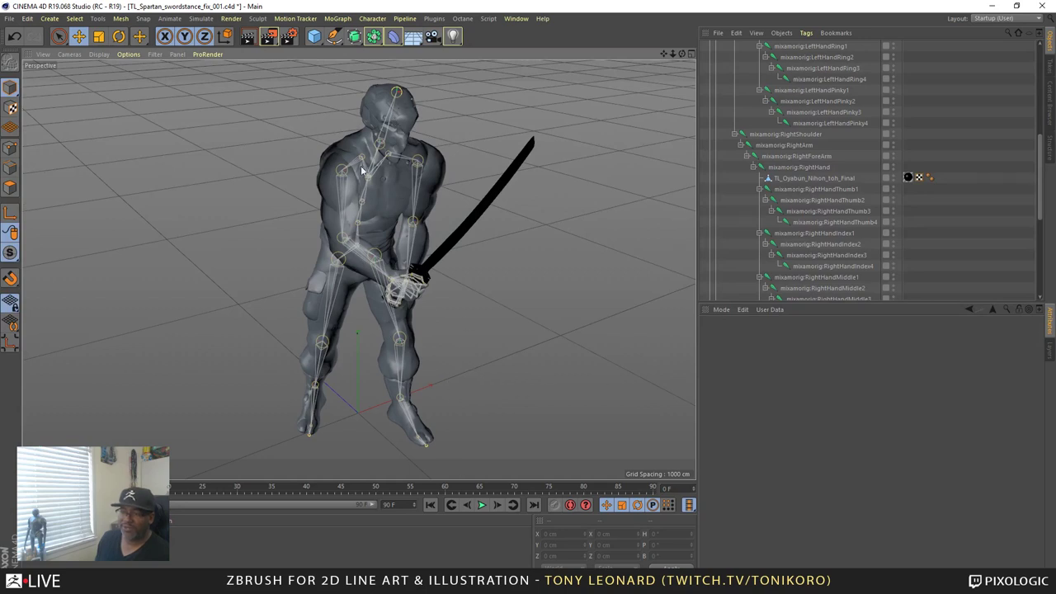
# - Render a quick shaded preview, then orbit to a low rear three-quarter view of the sword
pyautogui.hotkey('ctrl', 'r')
pyautogui.click(461, 422)
pyautogui.keyDown('alt'); pyautogui.moveTo(355, 189); pyautogui.dragTo(419, 275); pyautogui.keyUp('alt')
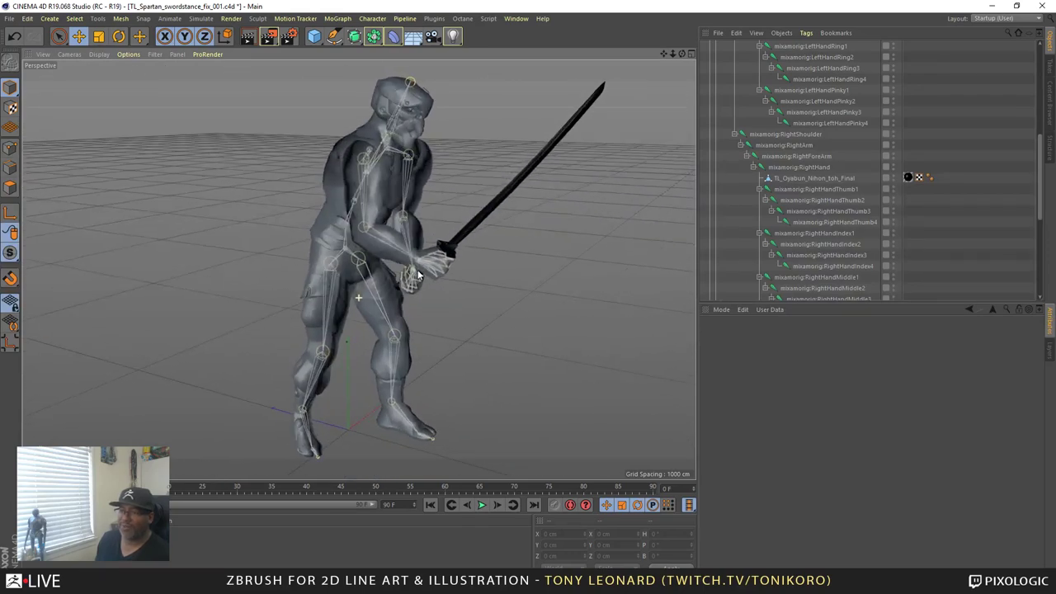
pyautogui.keyDown('alt'); pyautogui.moveTo(506, 269); pyautogui.dragTo(475, 301); pyautogui.keyUp('alt')
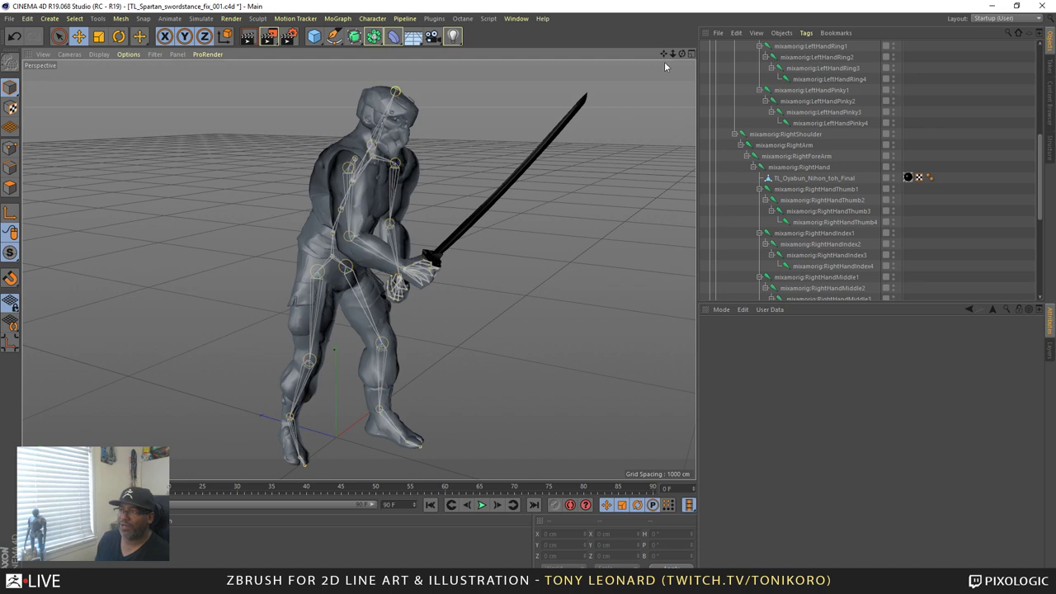
# - Dismiss the merge options unused, then orbit to a frontal view of the katana grip
pyautogui.click(718, 32)
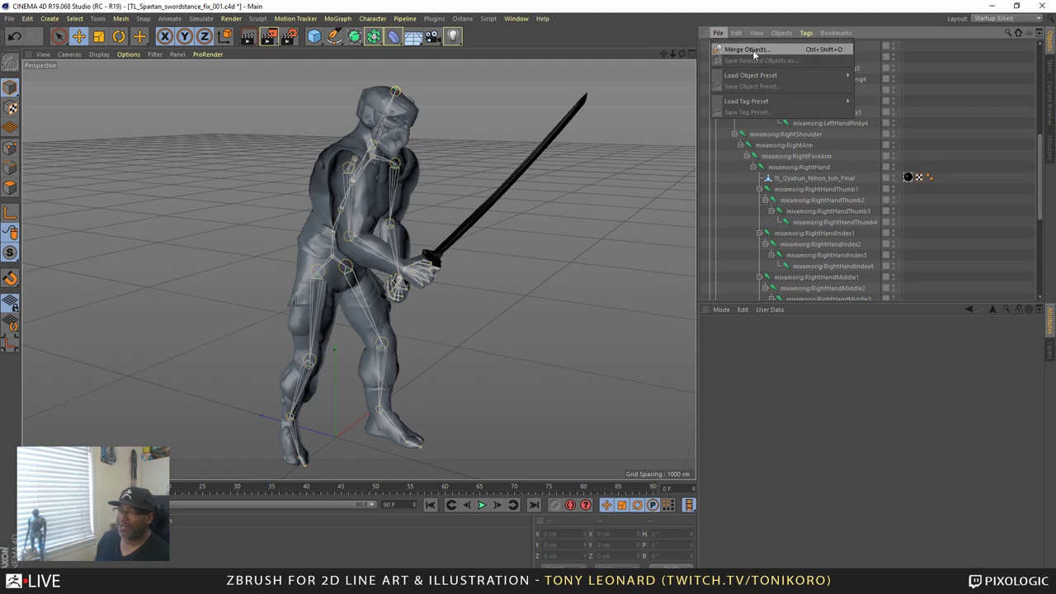
pyautogui.click(906, 446)
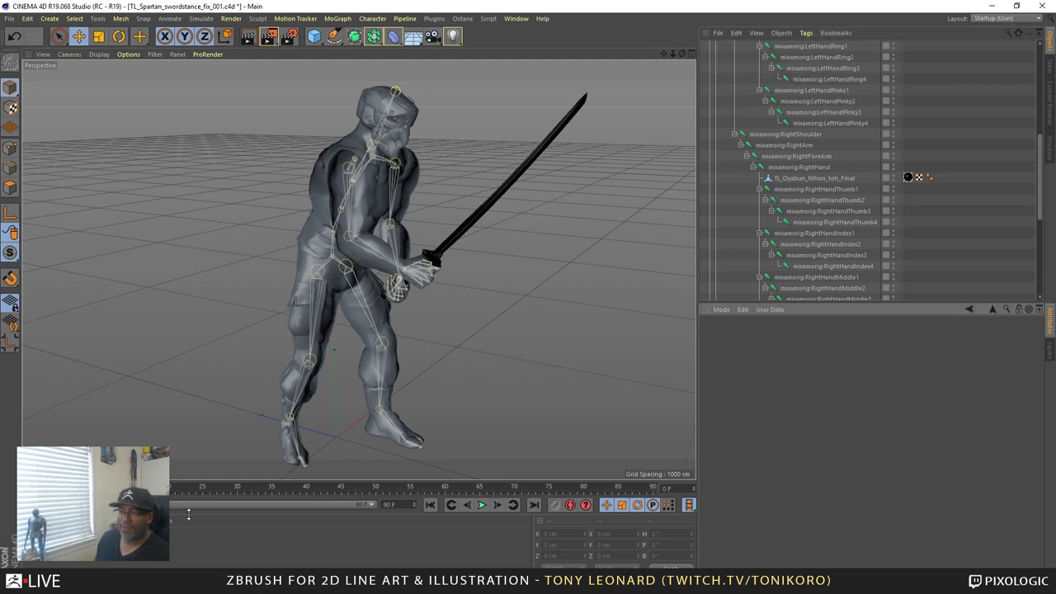
pyautogui.keyDown('alt'); pyautogui.moveTo(328, 170); pyautogui.dragTo(421, 216); pyautogui.keyUp('alt')
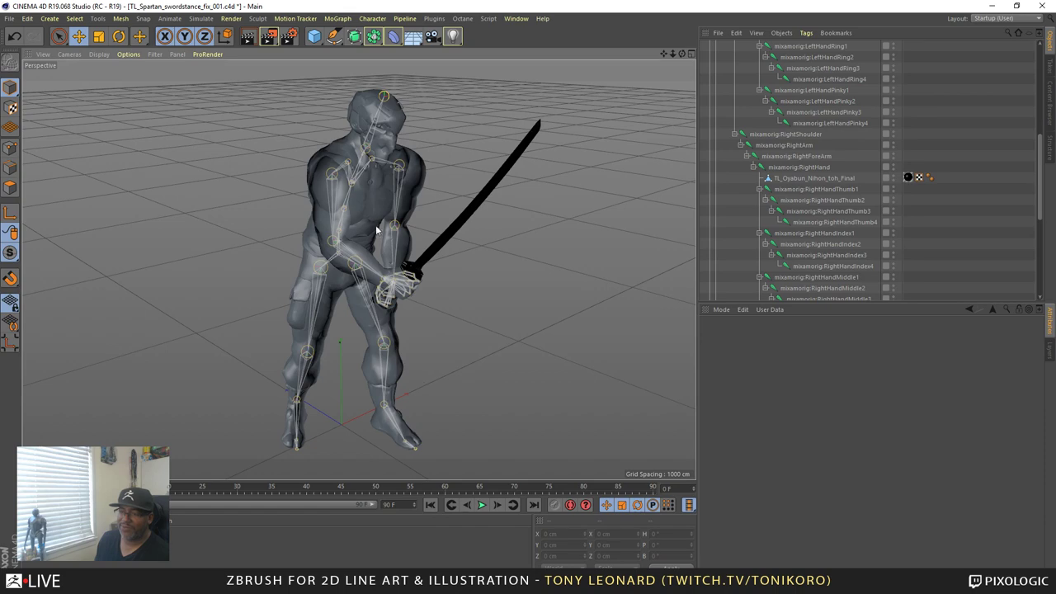
pyautogui.keyDown('alt'); pyautogui.moveTo(451, 295); pyautogui.dragTo(341, 296); pyautogui.keyUp('alt')
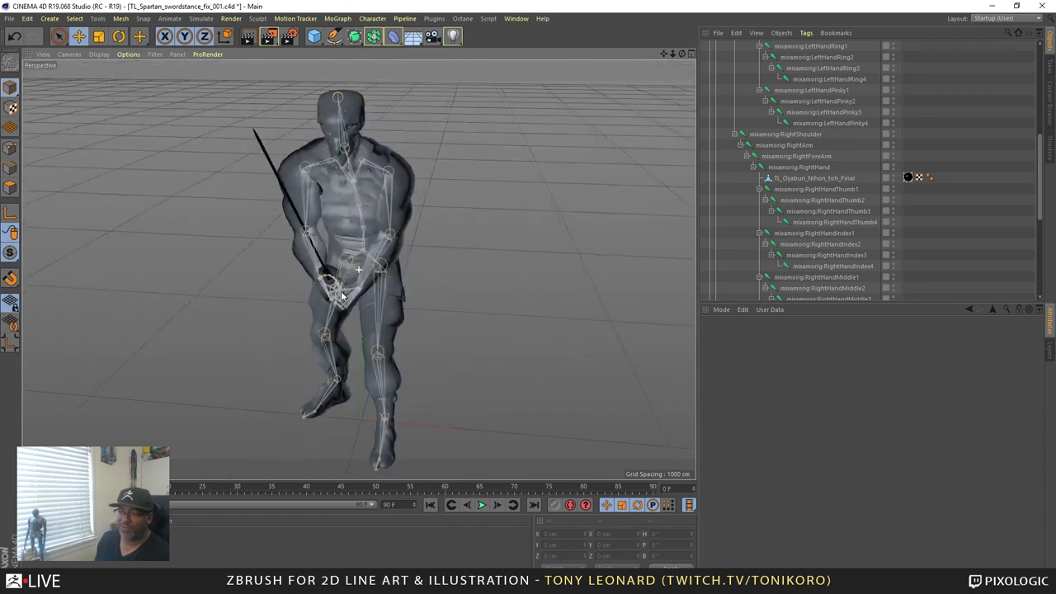
# - Select the katana, confirm it sits under the RightHand joint, and inspect its two-handed grip
pyautogui.click(261, 149)
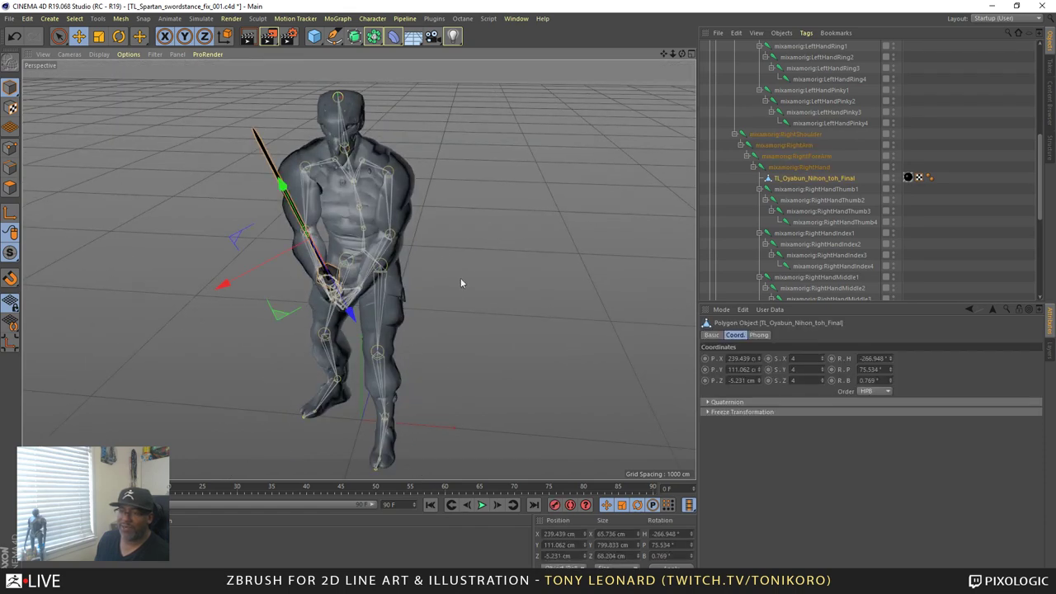
pyautogui.keyDown('alt'); pyautogui.moveTo(462, 283); pyautogui.dragTo(569, 281); pyautogui.keyUp('alt')
pyautogui.scroll(5, 831, 246)
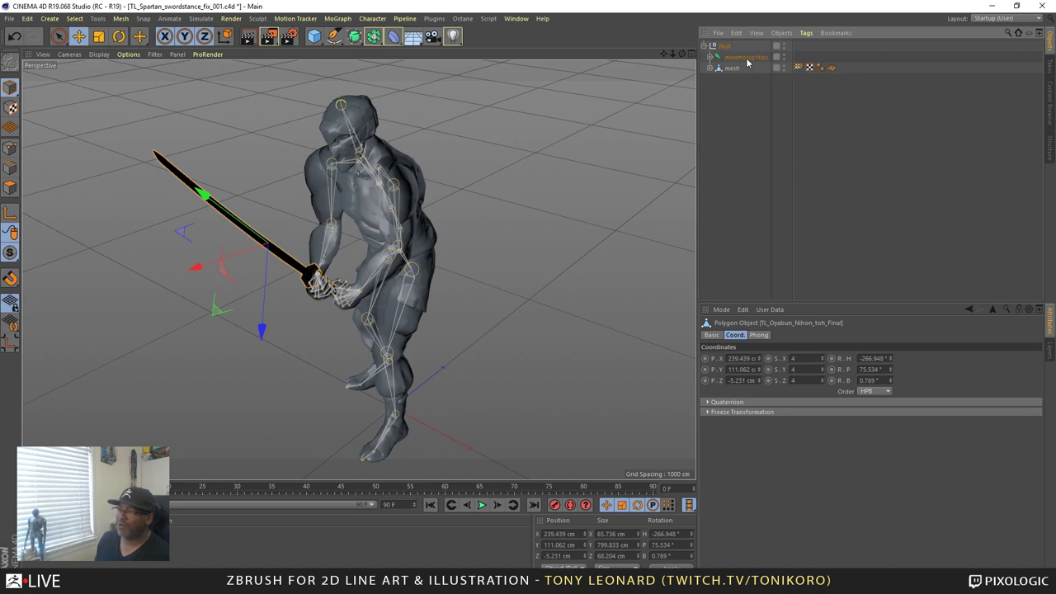
pyautogui.keyDown('ctrl'); pyautogui.click(709, 56); pyautogui.keyUp('ctrl')
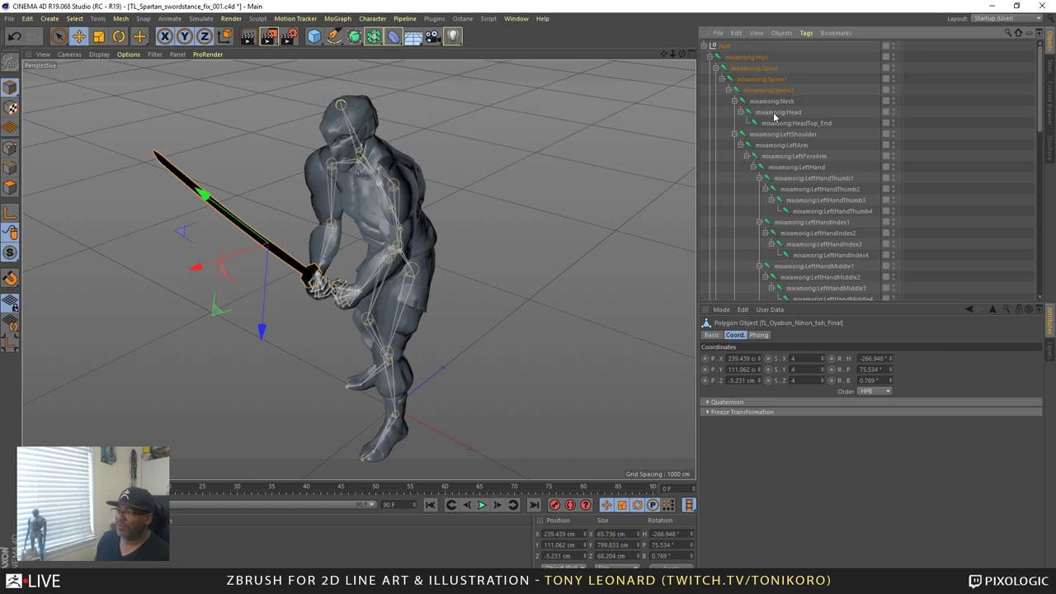
pyautogui.scroll(-2, 774, 118)
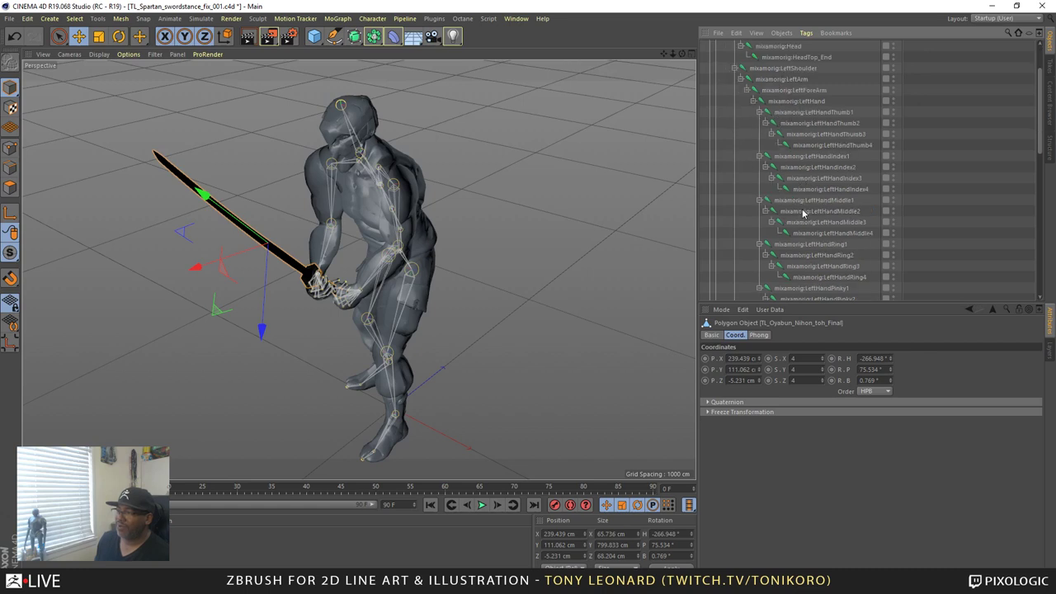
pyautogui.scroll(-2, 802, 223)
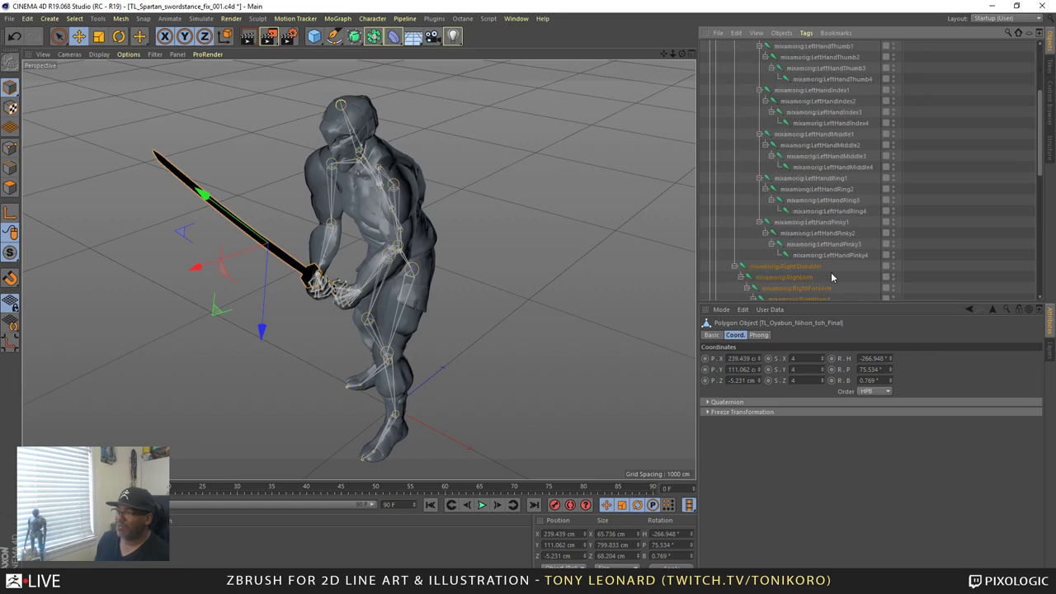
pyautogui.scroll(-2, 822, 262)
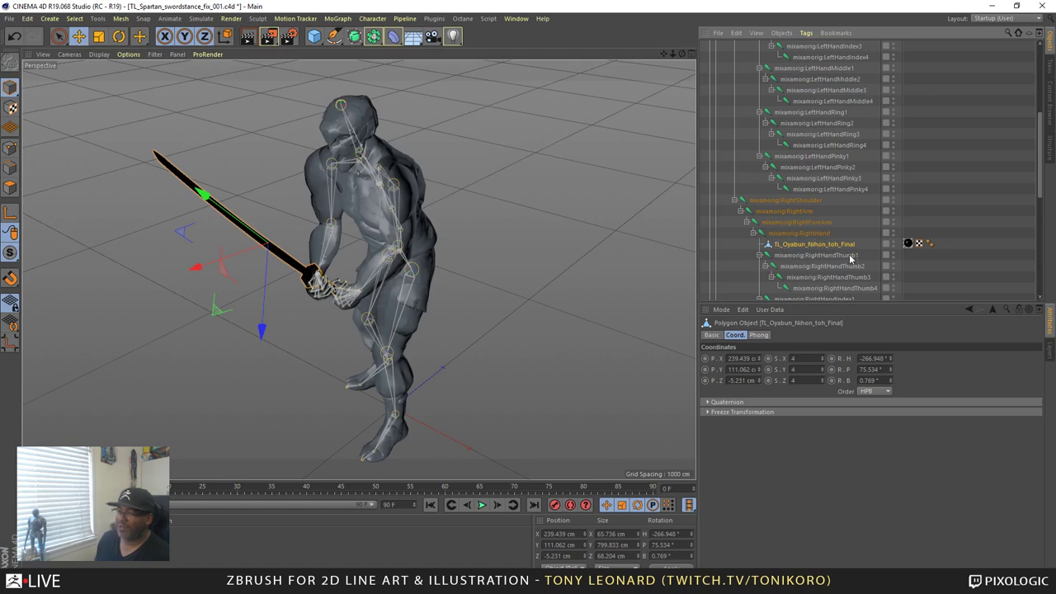
pyautogui.keyDown('alt'); pyautogui.moveTo(535, 318); pyautogui.dragTo(531, 343); pyautogui.keyUp('alt')
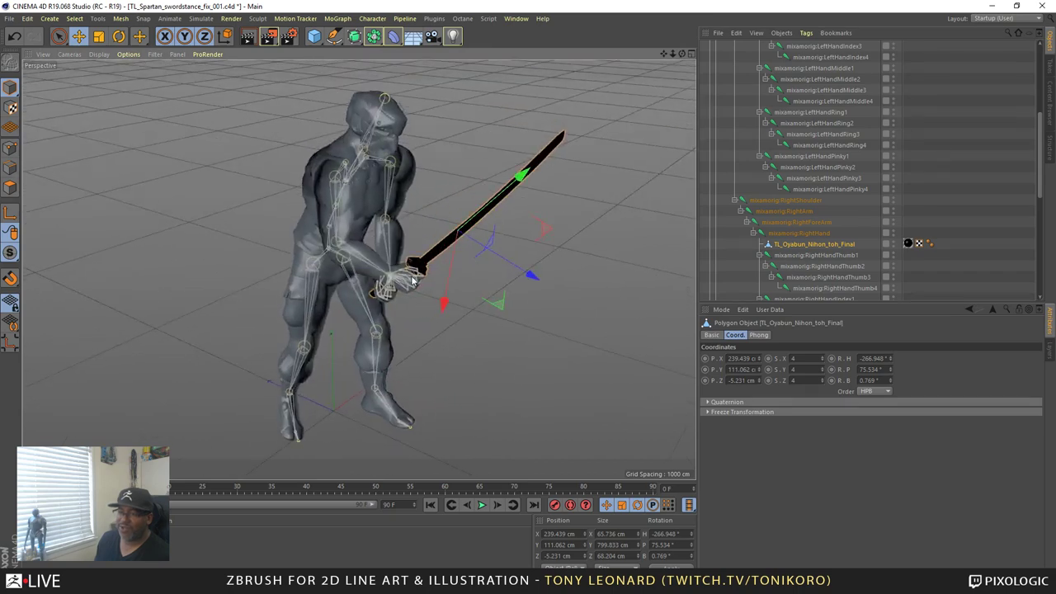
pyautogui.keyDown('alt'); pyautogui.moveTo(401, 279); pyautogui.dragTo(378, 262); pyautogui.keyUp('alt')
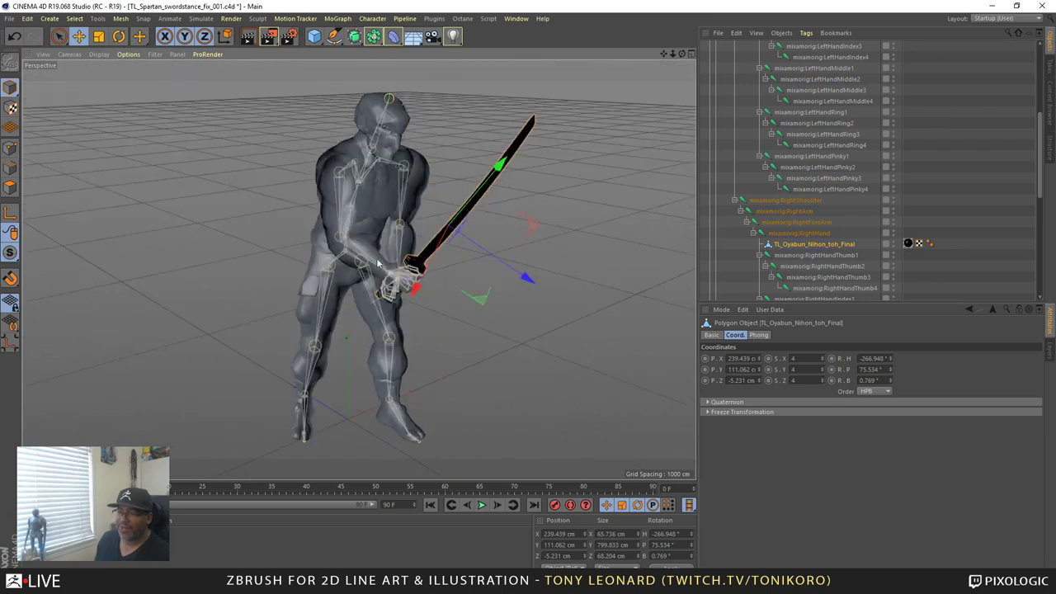
# - Deselect the katana and play the 90-frame sword-stance animation, viewing it from the front
pyautogui.click(605, 310)
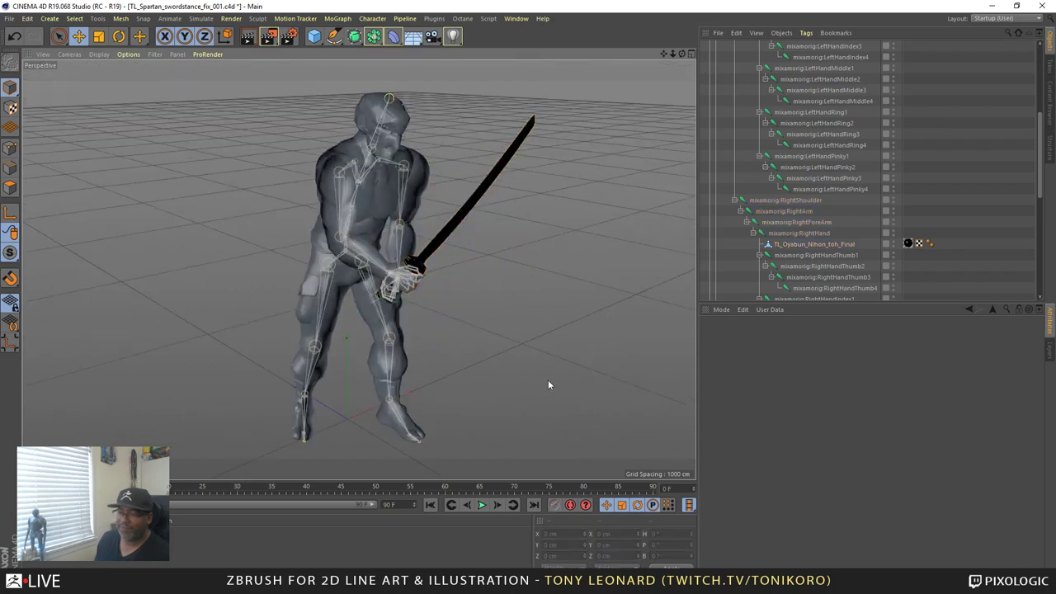
pyautogui.click(481, 505)
pyautogui.keyDown('alt'); pyautogui.moveTo(517, 229); pyautogui.dragTo(407, 318); pyautogui.keyUp('alt')
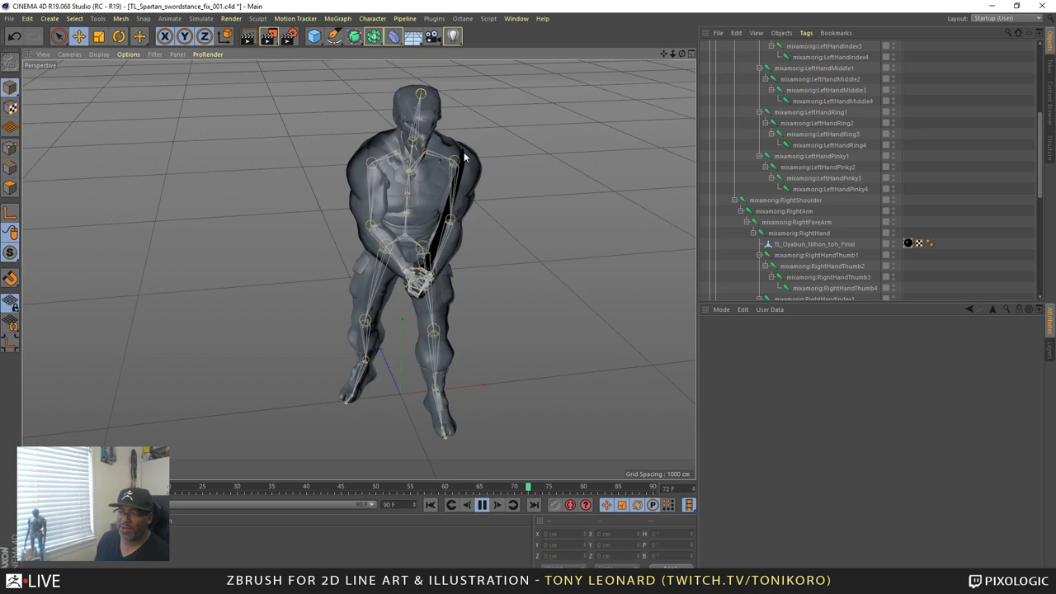
# - Pause the sword-stance animation at frame 48 in a level frontal view
pyautogui.keyDown('alt'); pyautogui.moveTo(373, 169); pyautogui.dragTo(429, 291); pyautogui.keyUp('alt')
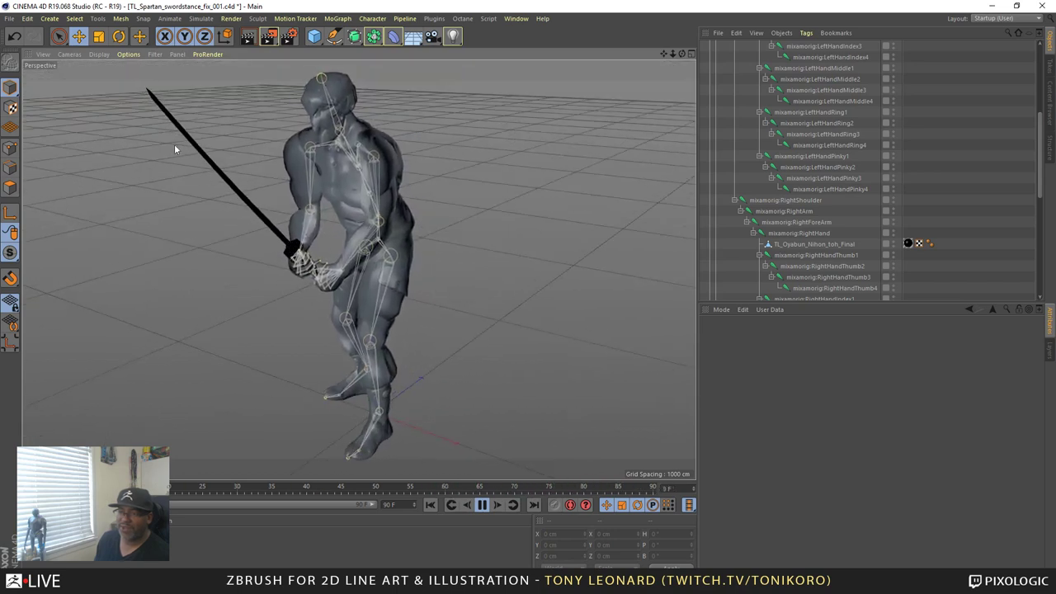
pyautogui.click(483, 505)
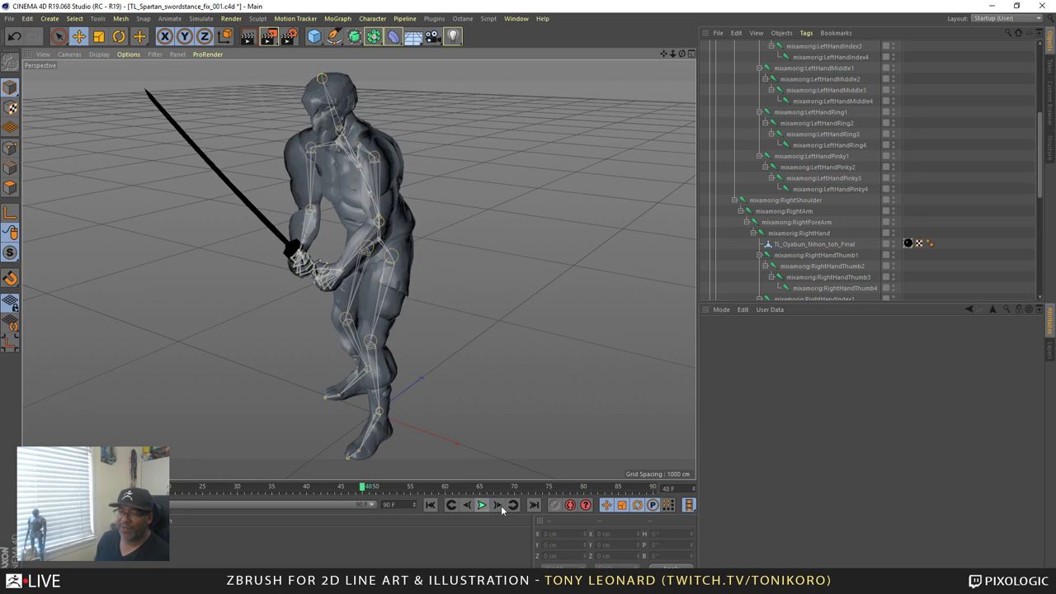
pyautogui.click(9, 18)
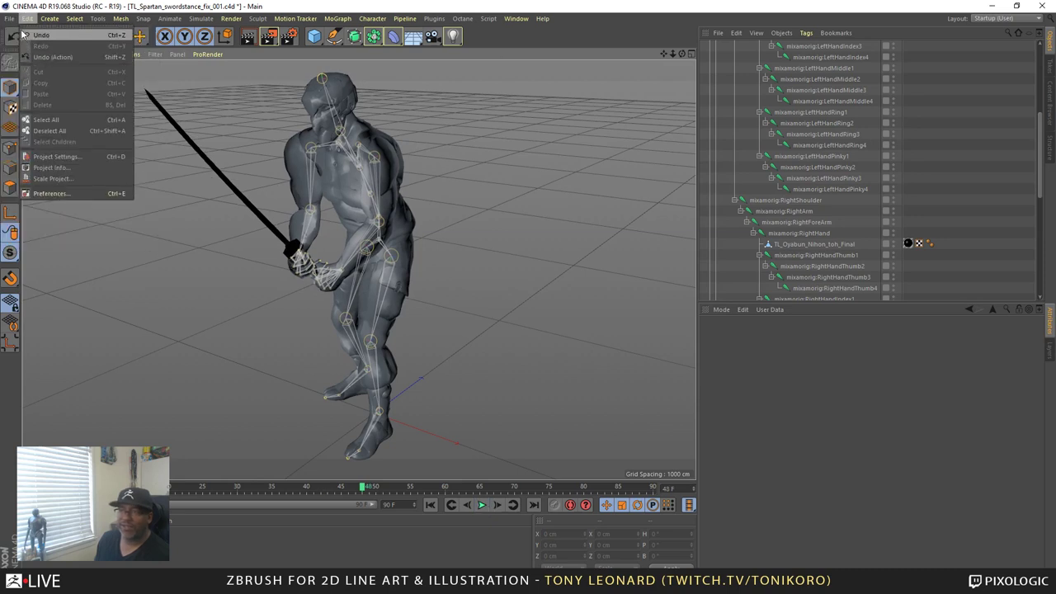
pyautogui.click(153, 16)
# - Collapse the mixamorig:Hips hierarchy so only Null, Hips and mesh show, then deselect
pyautogui.scroll(5, 772, 129)
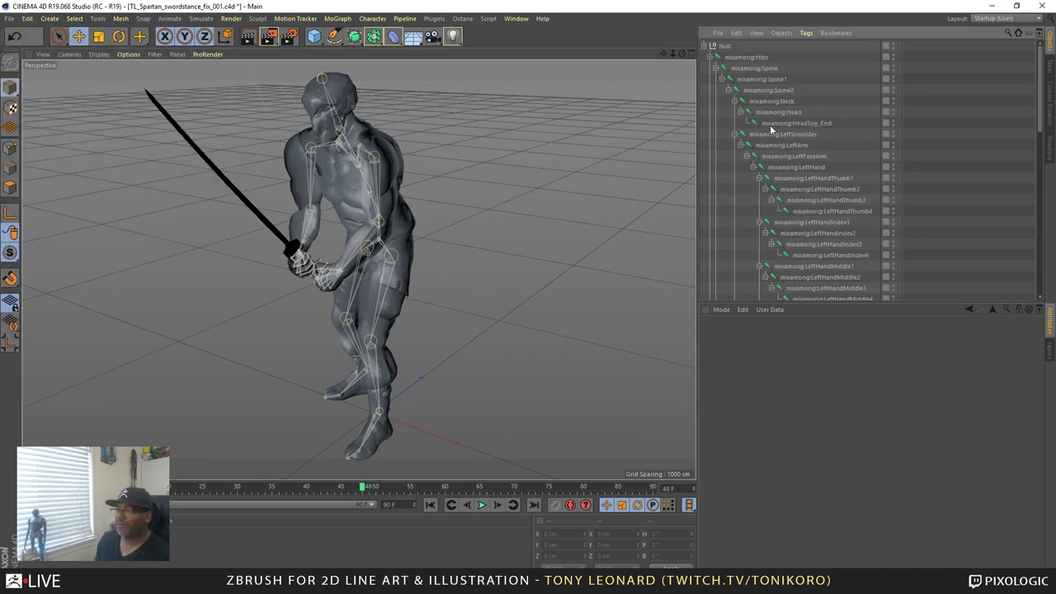
pyautogui.click(710, 58)
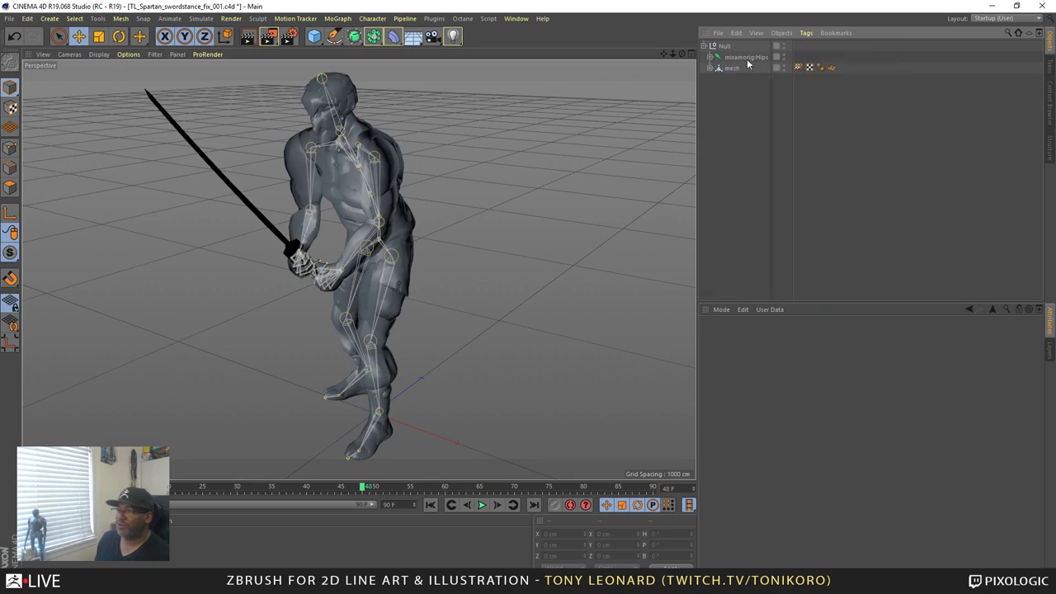
pyautogui.click(747, 57)
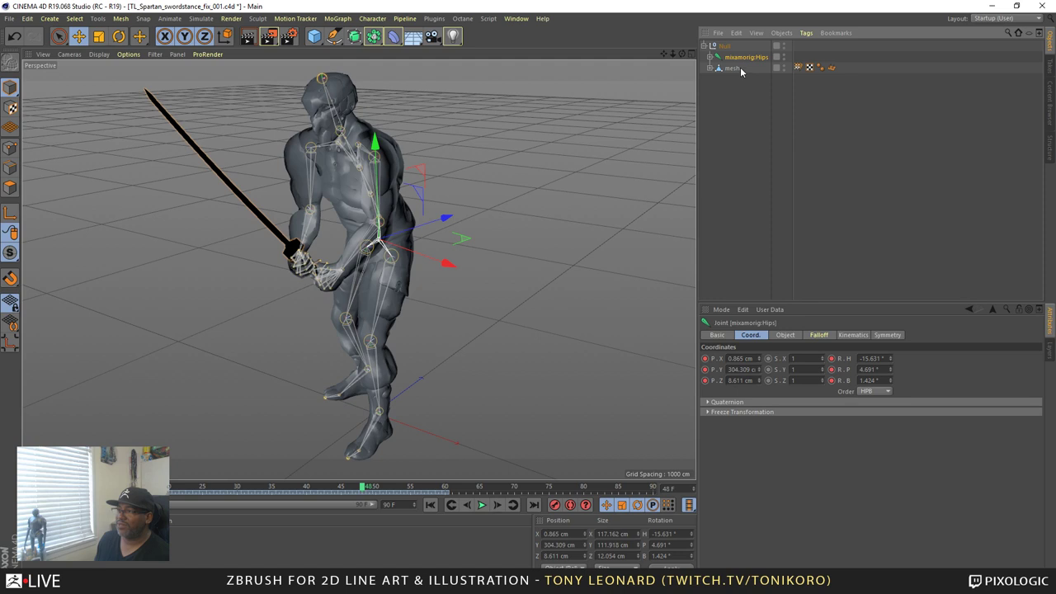
pyautogui.click(732, 69)
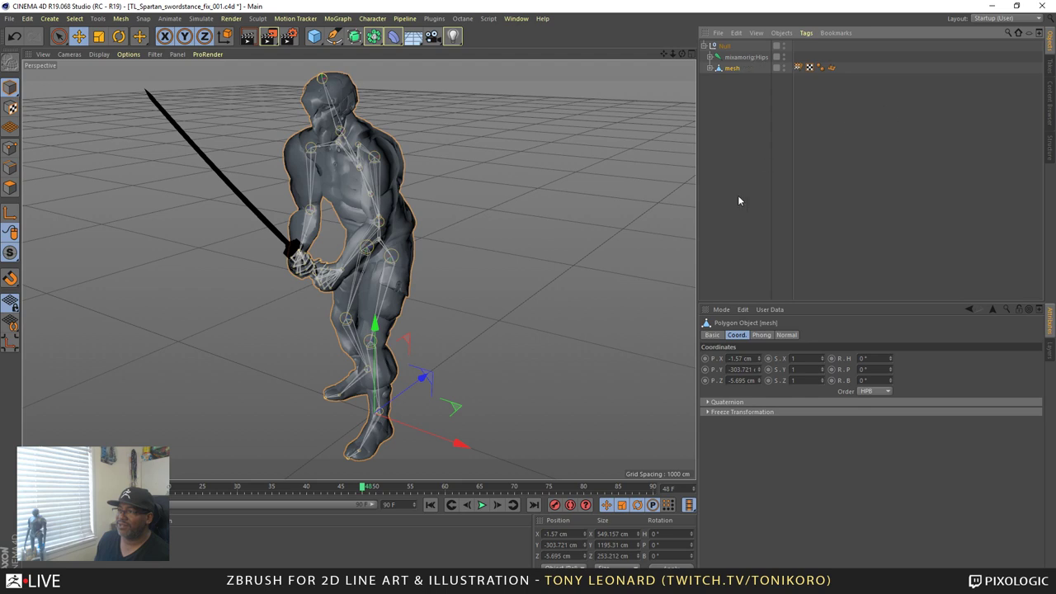
pyautogui.click(55, 114)
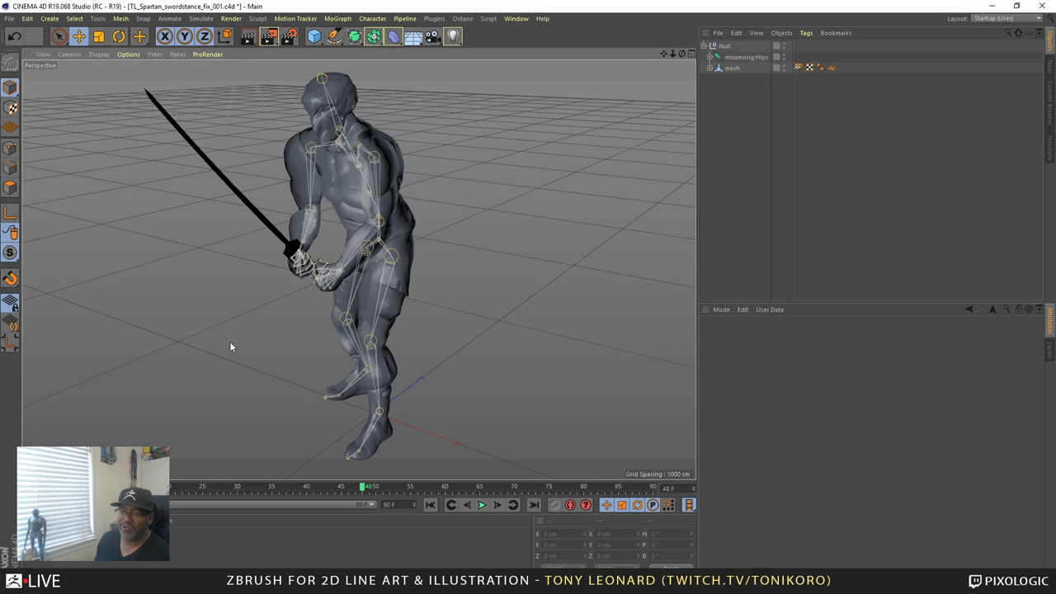
# - Check the frame-48 pose from several angles and show the File > Export format list
pyautogui.keyDown('alt'); pyautogui.moveTo(230, 346); pyautogui.dragTo(326, 359); pyautogui.keyUp('alt')
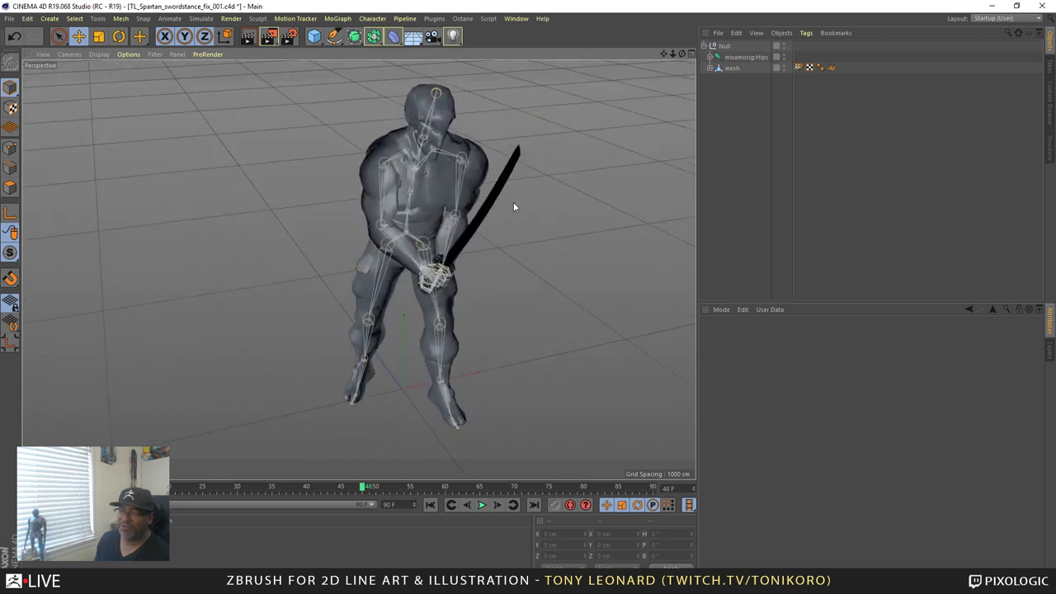
pyautogui.keyDown('alt'); pyautogui.moveTo(294, 188); pyautogui.dragTo(360, 320); pyautogui.keyUp('alt')
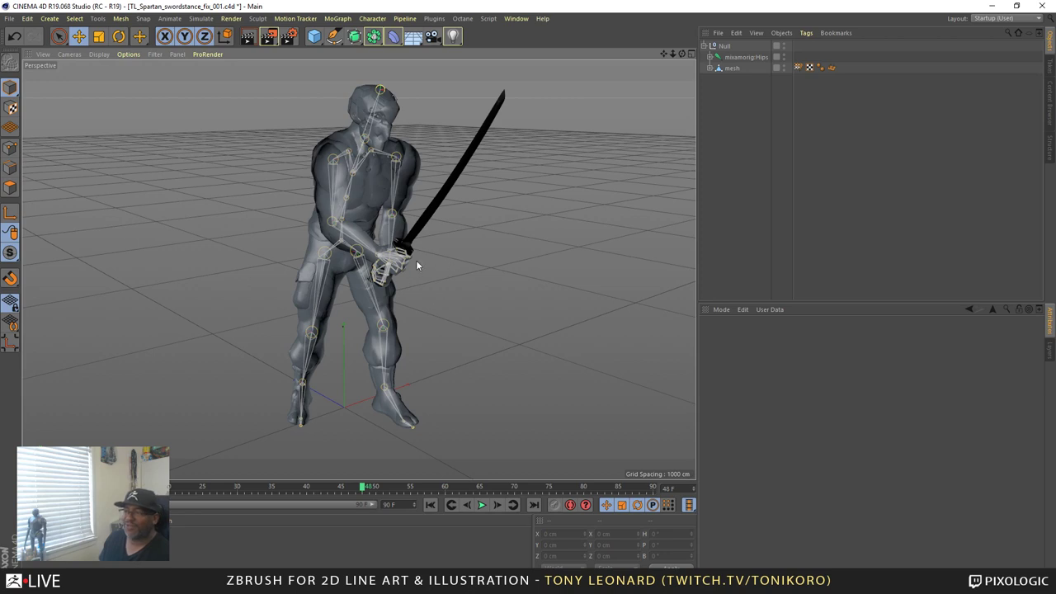
pyautogui.keyDown('alt'); pyautogui.moveTo(419, 298); pyautogui.dragTo(464, 364); pyautogui.keyUp('alt')
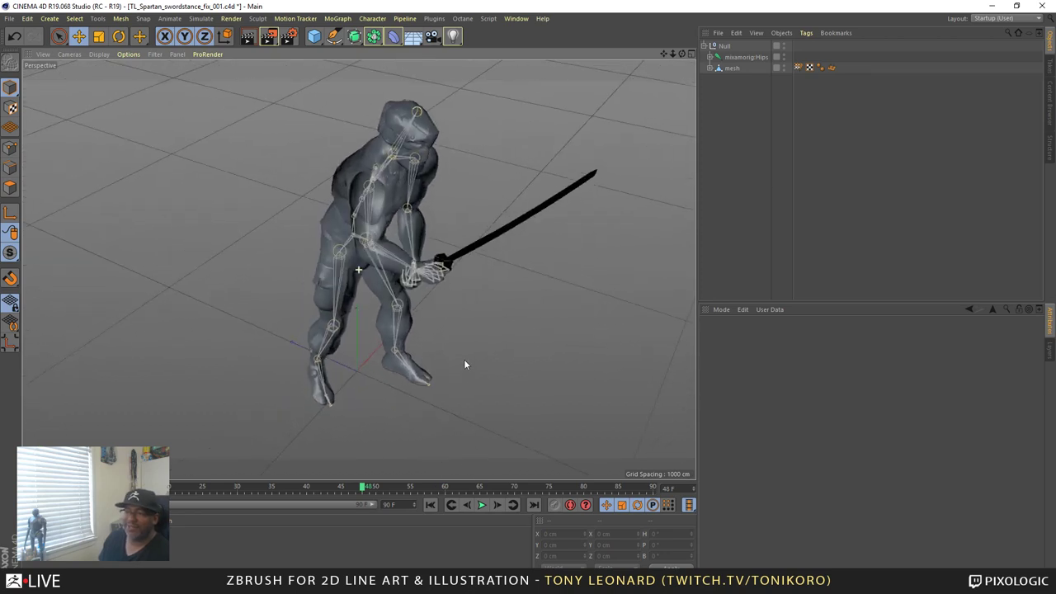
pyautogui.click(8, 18)
# - Select the Null parent object and choose File > Export > FBX (*.fbx)
pyautogui.moveTo(29, 222)
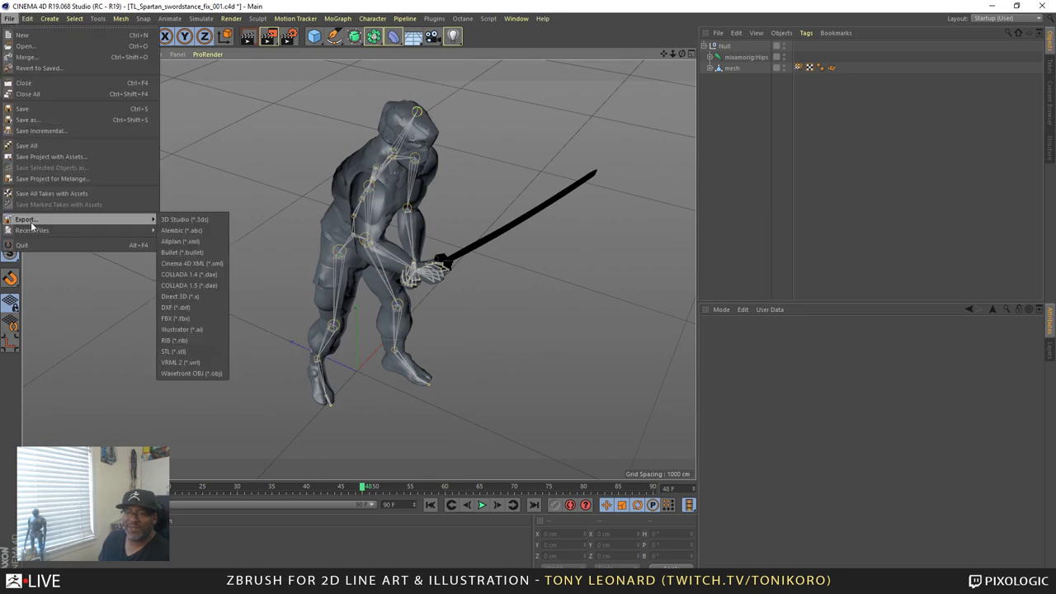
pyautogui.click(723, 48)
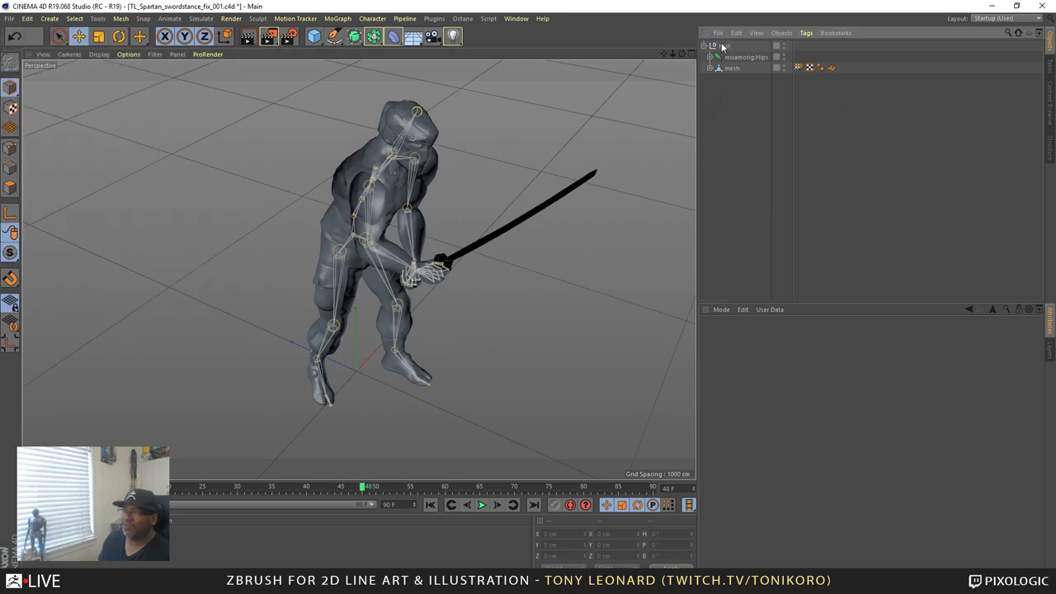
pyautogui.click(723, 48)
pyautogui.click(8, 18)
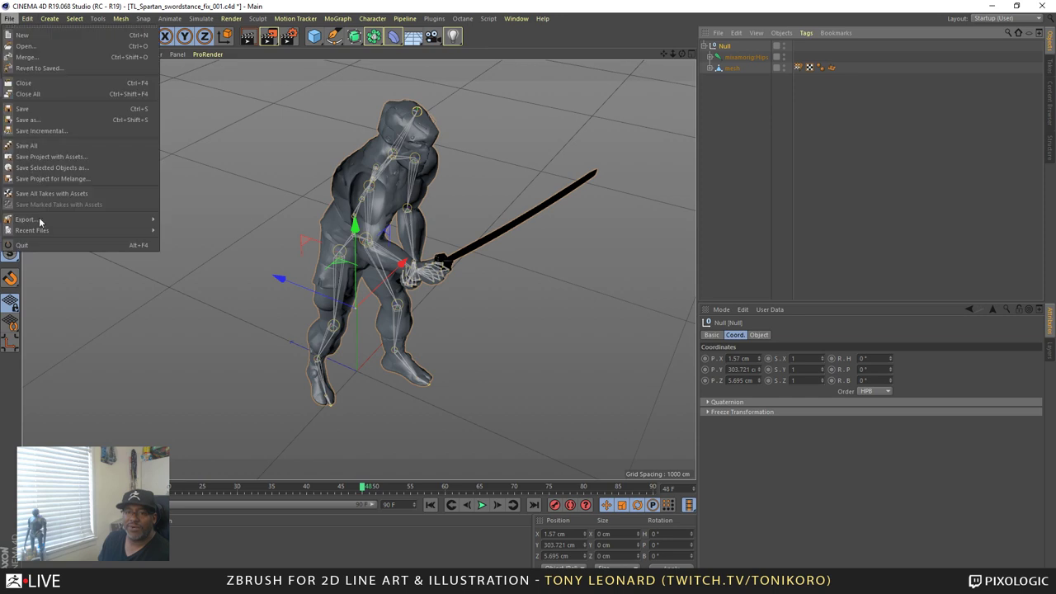
pyautogui.moveTo(41, 221)
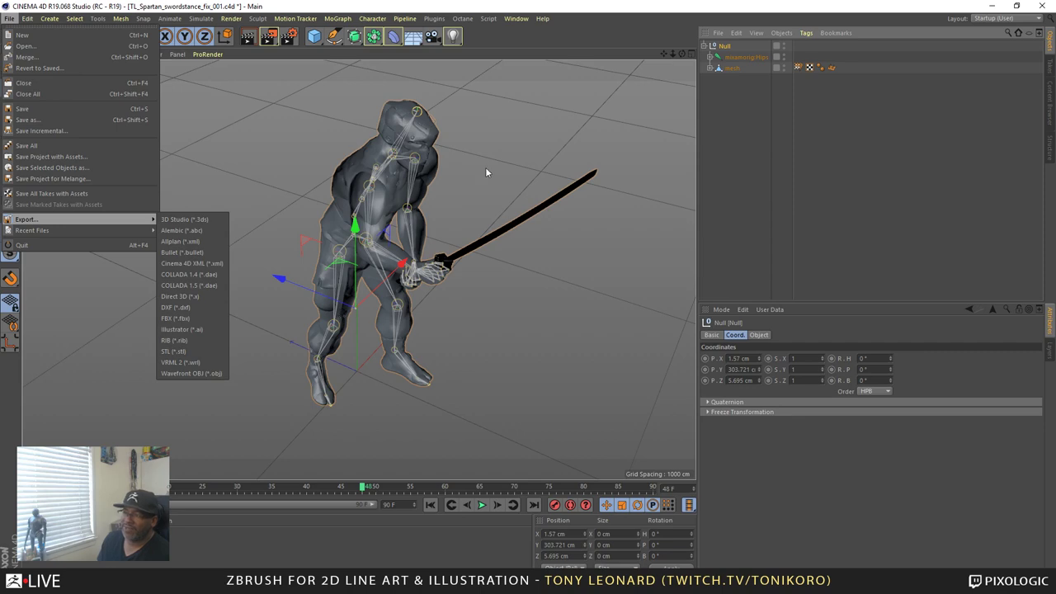
pyautogui.click(189, 317)
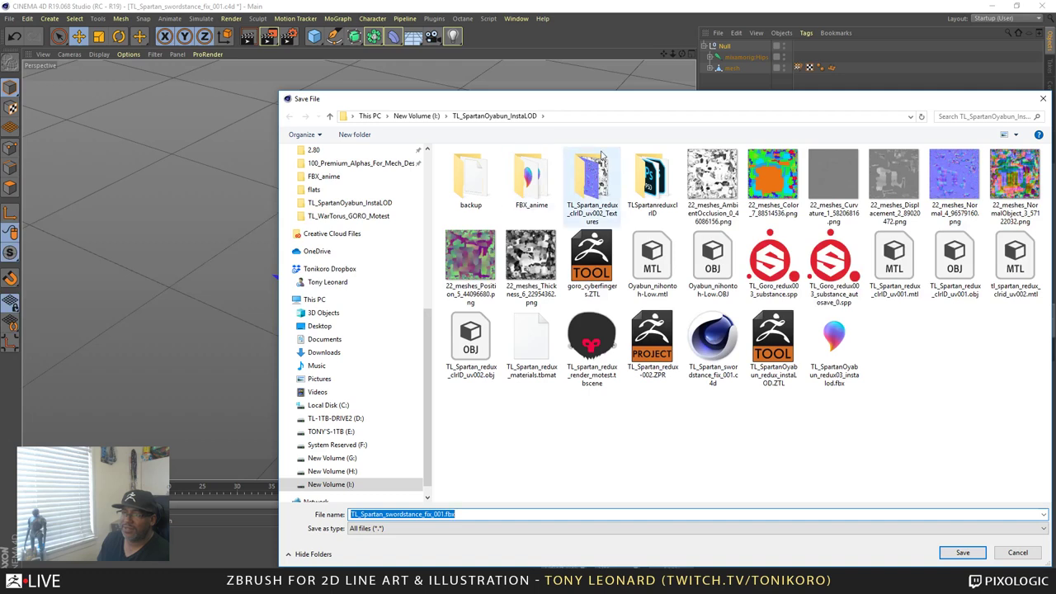
# - Save the export as TL_Spartan_swordstance_fix_001_002a.fbx by appending _002a to the name
pyautogui.click(445, 514)
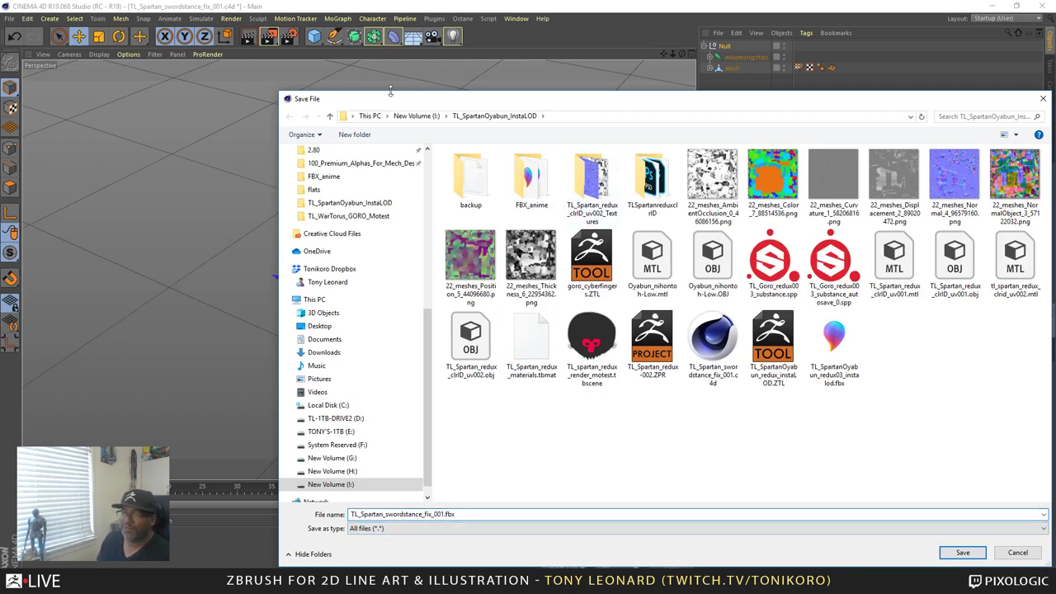
pyautogui.write('_')
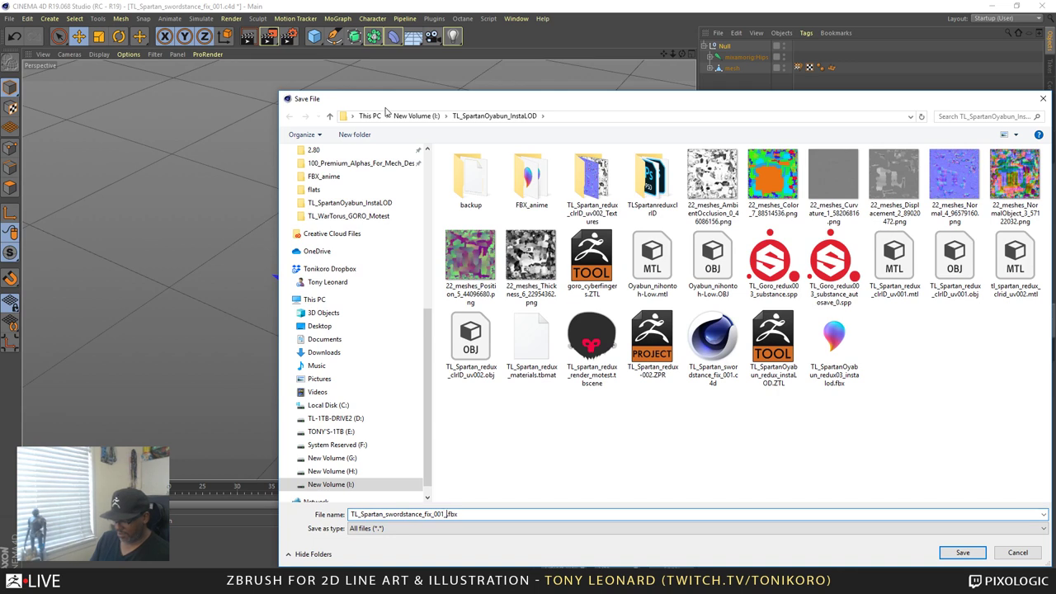
pyautogui.write('002a')
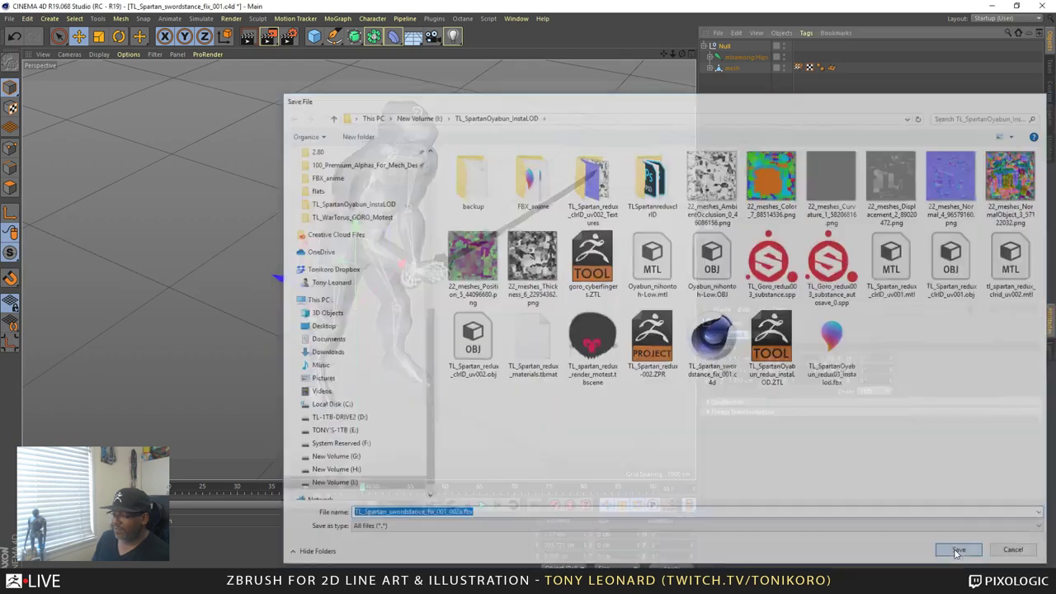
pyautogui.click(960, 552)
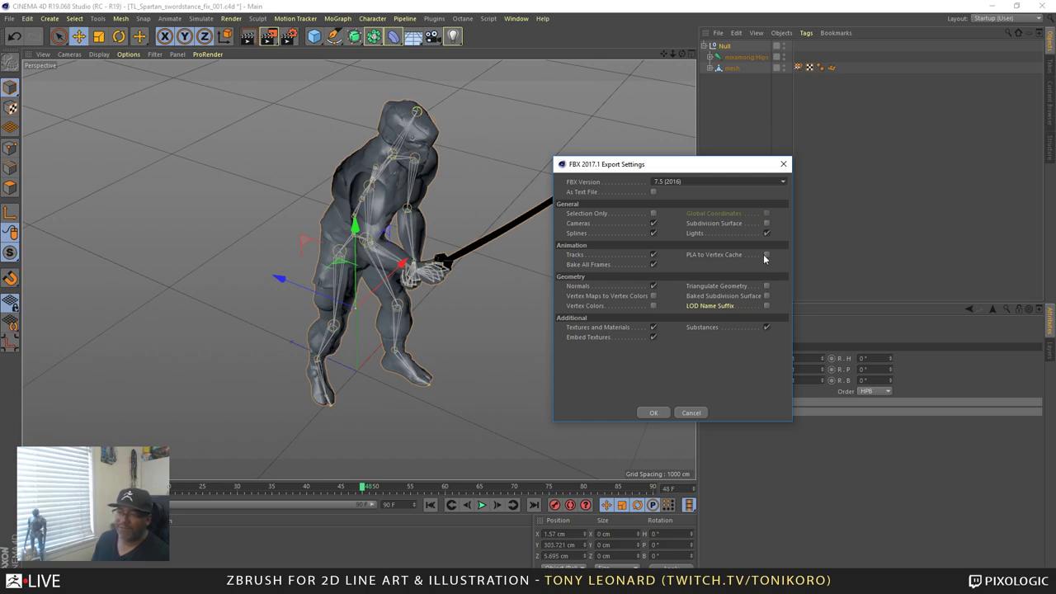
# - Move the FBX Export Settings dialog aside to review its options
pyautogui.moveTo(734, 168); pyautogui.dragTo(904, 109)
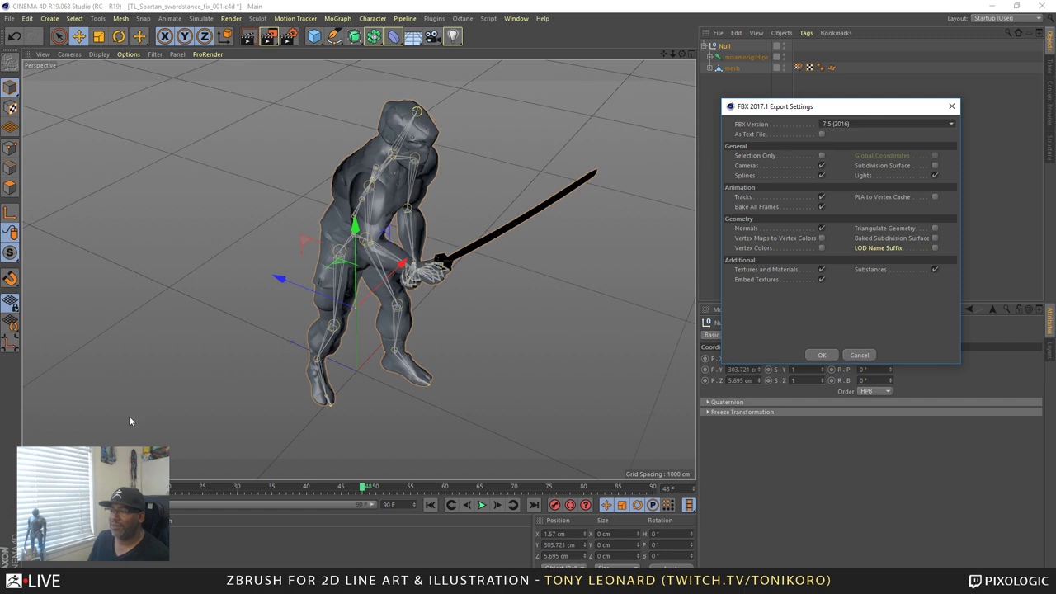
# - Cancel the FBX export, push the Downloads window aside, and bring up the TL_SpartanOyabun_InstaLOD folder
pyautogui.click(858, 355)
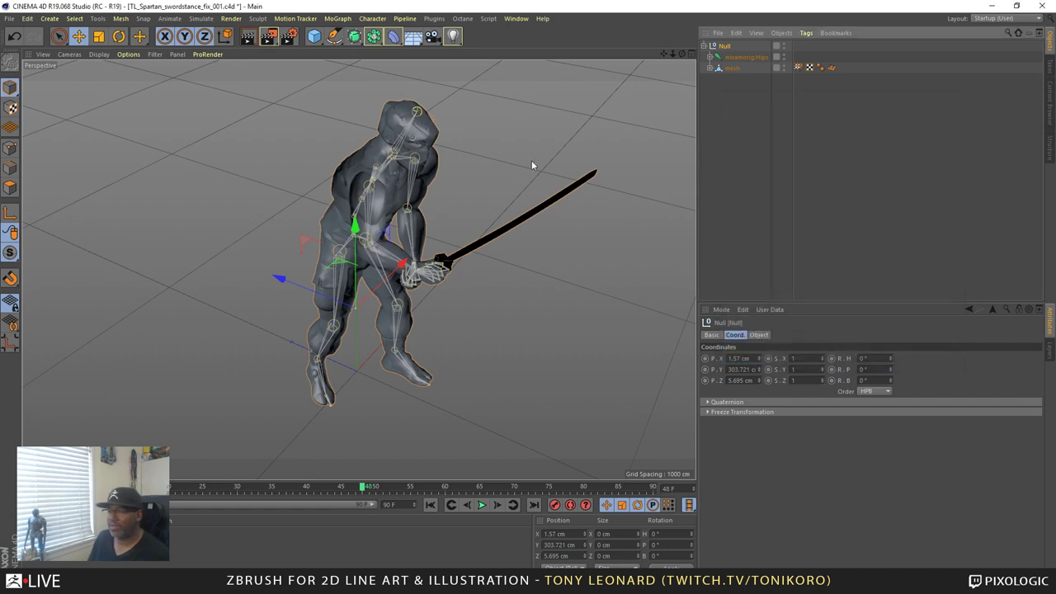
pyautogui.hotkey('alt', 'Tab')
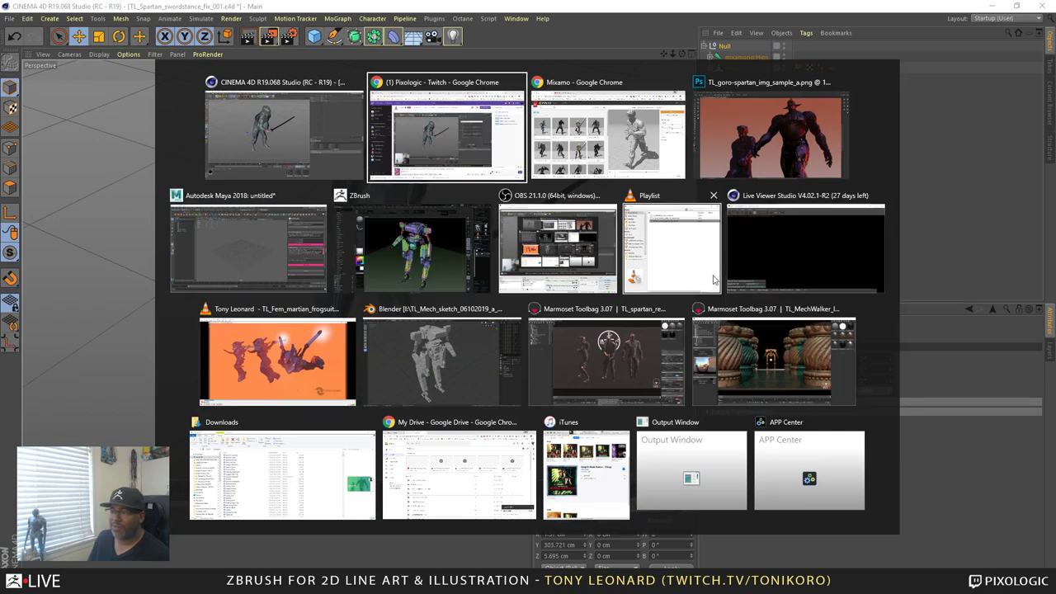
pyautogui.click(283, 460)
pyautogui.moveTo(742, 17); pyautogui.dragTo(1055, 33)
pyautogui.hotkey('alt', 'Tab')
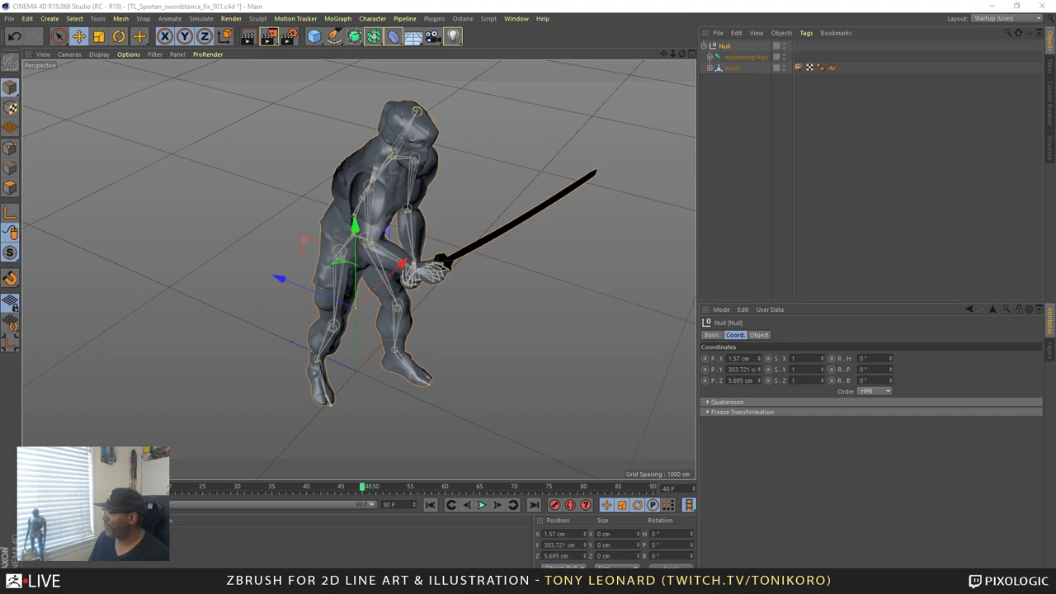
pyautogui.hotkey('alt', 'Tab')
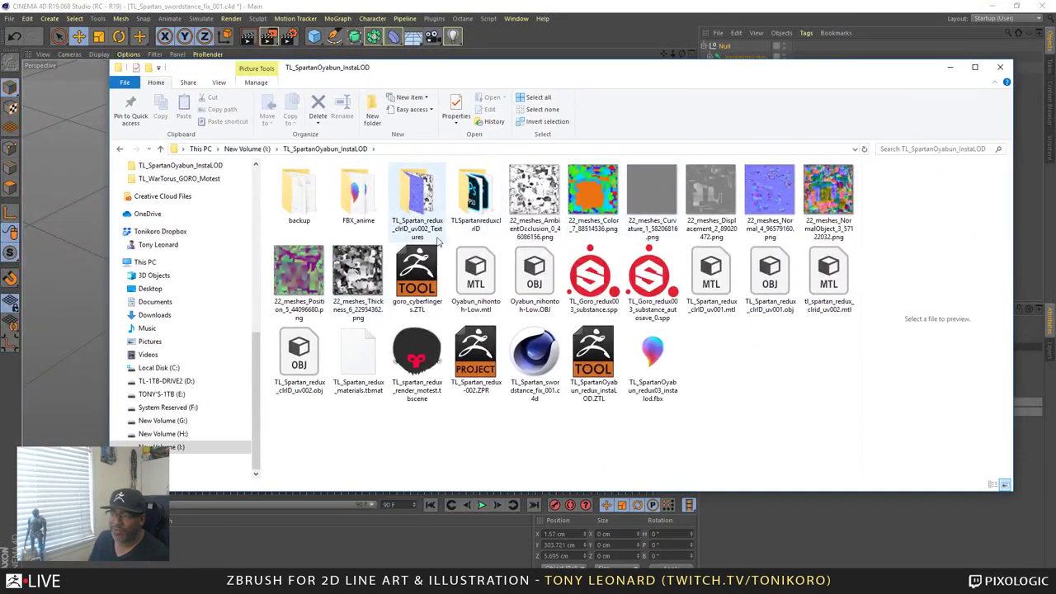
# - Select the eight 22_meshes texture maps from AmbientOcclusion to Thickness PNG
pyautogui.click(534, 198)
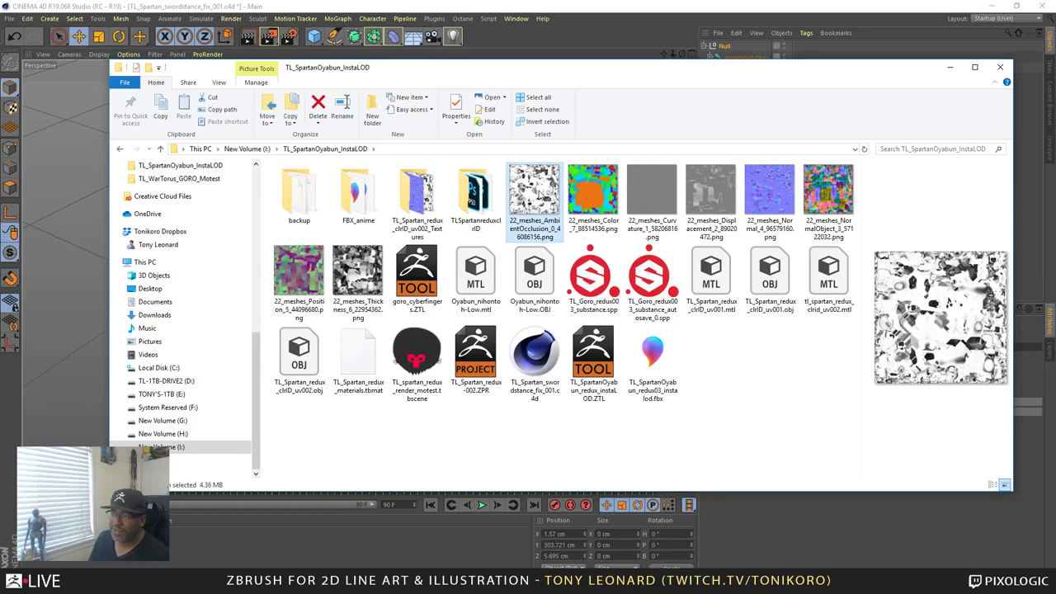
pyautogui.keyDown('shift'); pyautogui.click(357, 273); pyautogui.keyUp('shift')
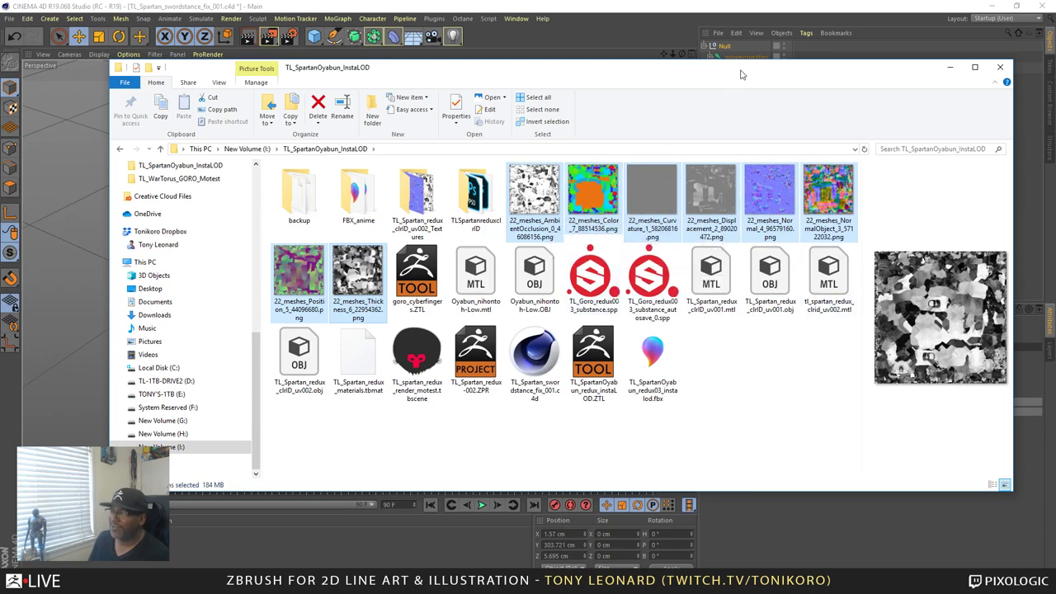
pyautogui.moveTo(742, 75); pyautogui.dragTo(746, 76)
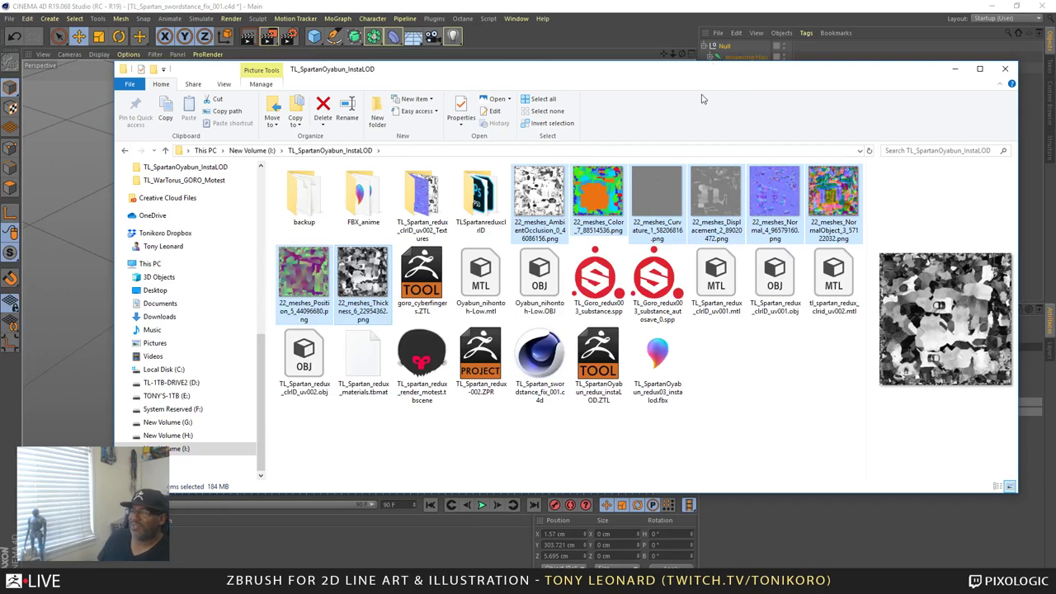
pyautogui.moveTo(728, 76); pyautogui.dragTo(731, 100)
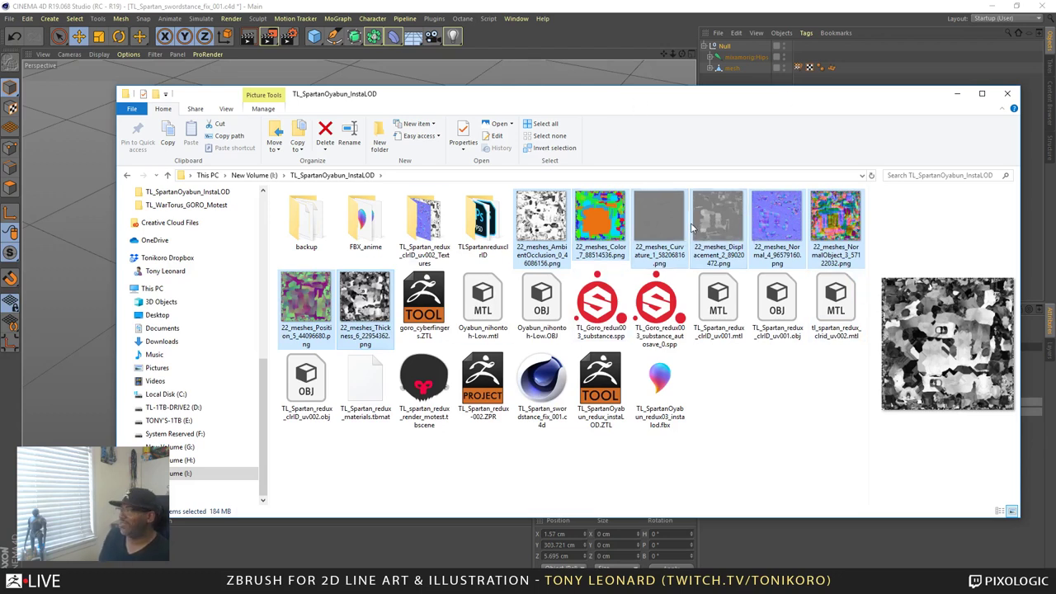
pyautogui.moveTo(693, 96); pyautogui.dragTo(709, 141)
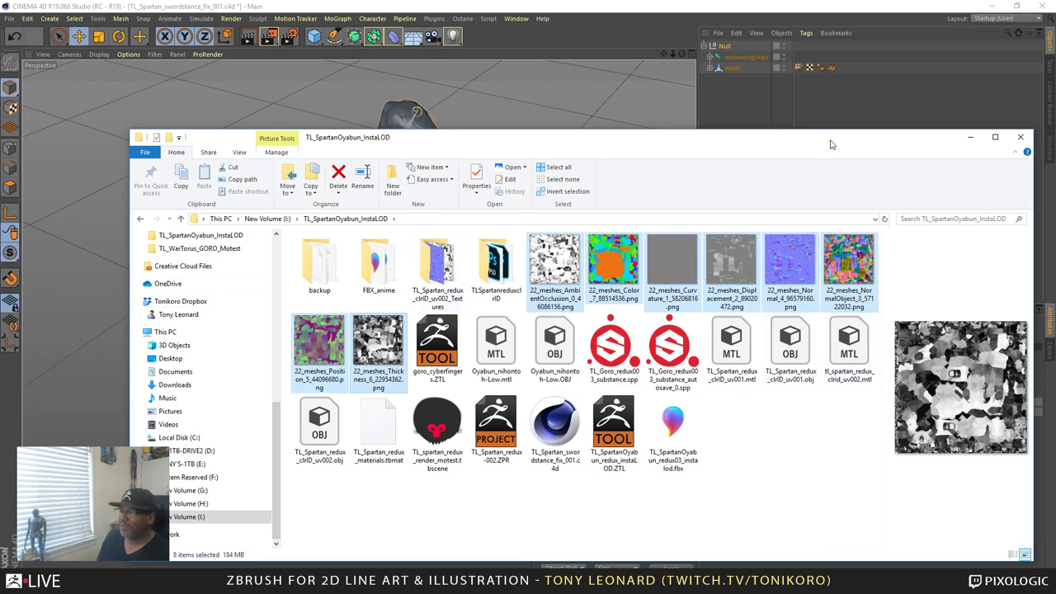
# - Reposition the TL_SpartanOyabun_InstaLOD folder window, then close it
pyautogui.moveTo(829, 140); pyautogui.dragTo(816, 109)
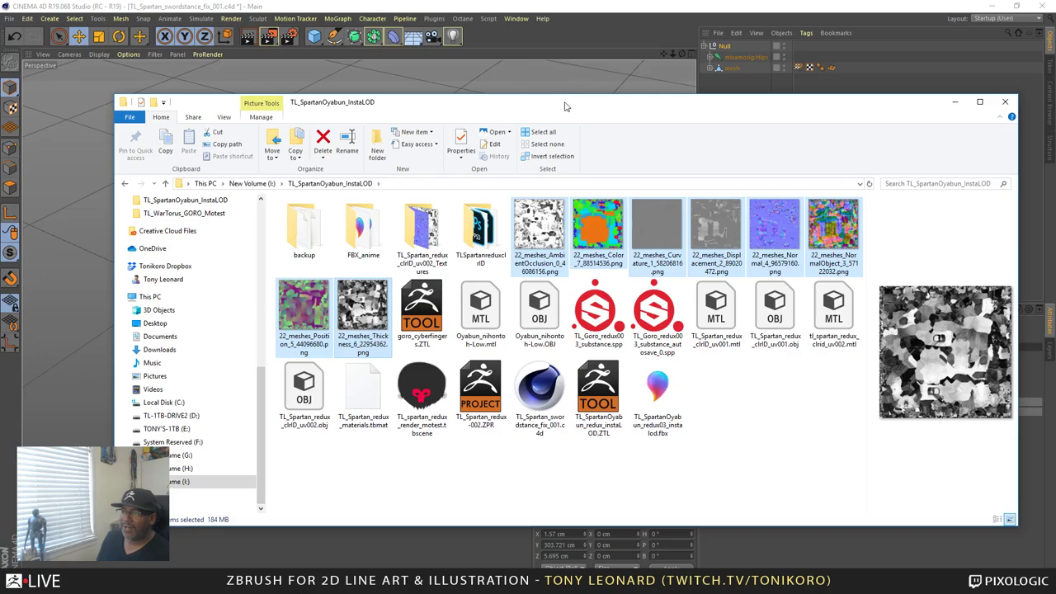
pyautogui.moveTo(565, 104); pyautogui.dragTo(587, 88)
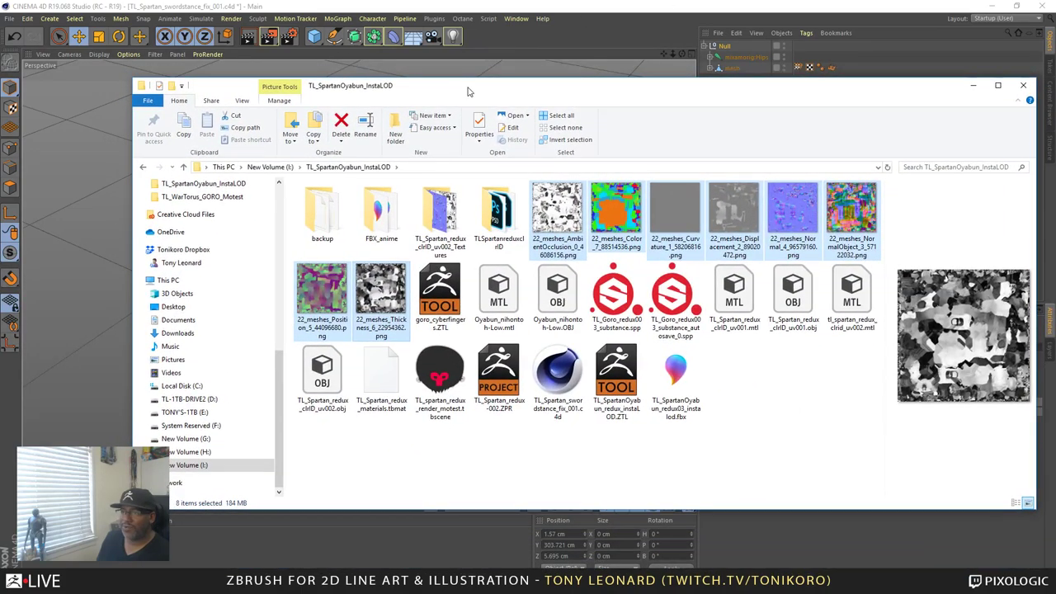
pyautogui.moveTo(472, 92); pyautogui.dragTo(470, 96)
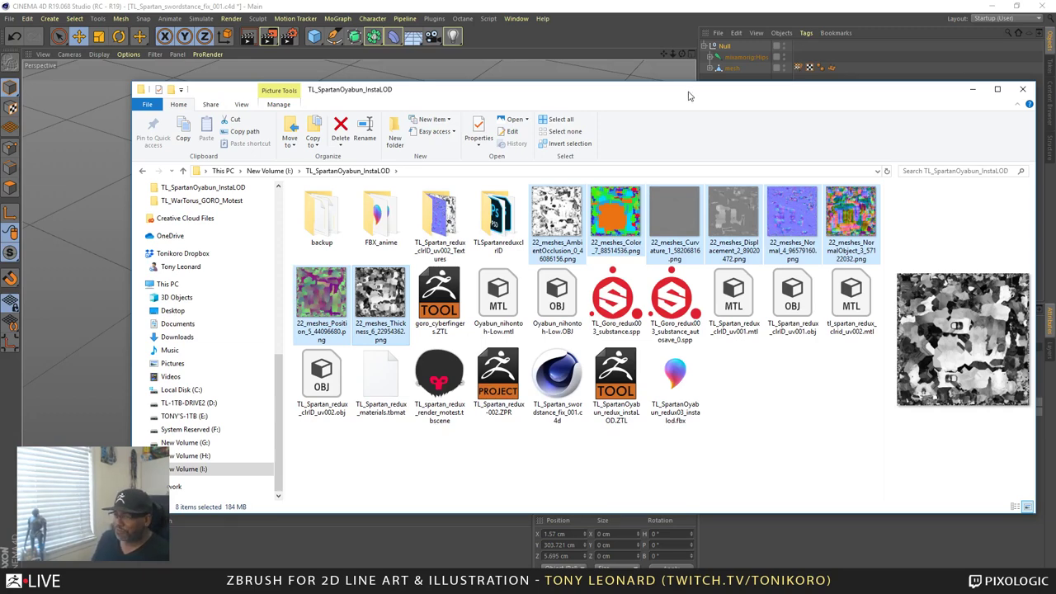
pyautogui.moveTo(684, 101); pyautogui.dragTo(681, 100)
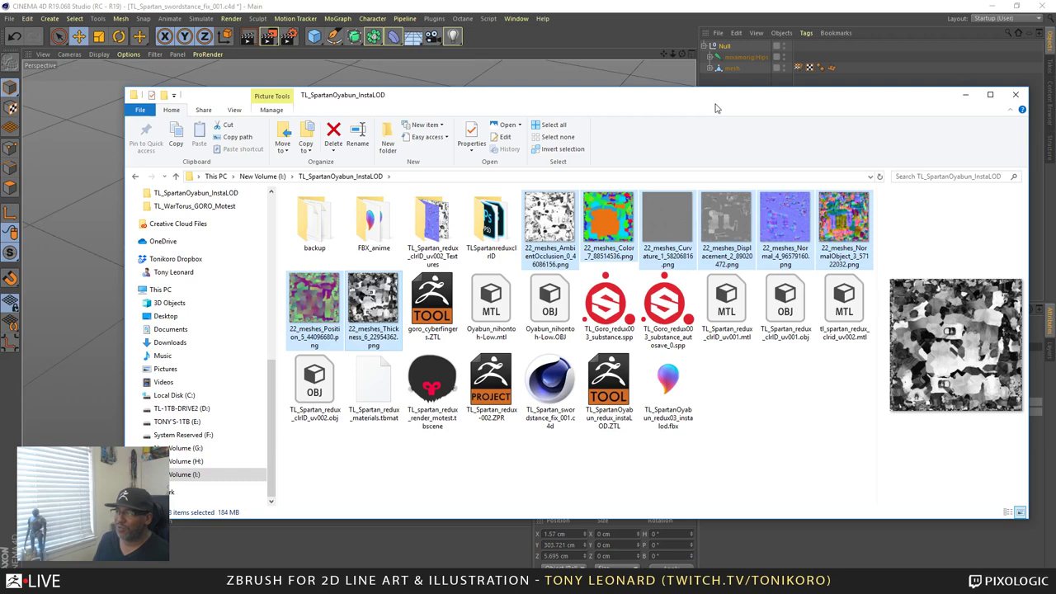
pyautogui.moveTo(716, 108); pyautogui.dragTo(712, 106)
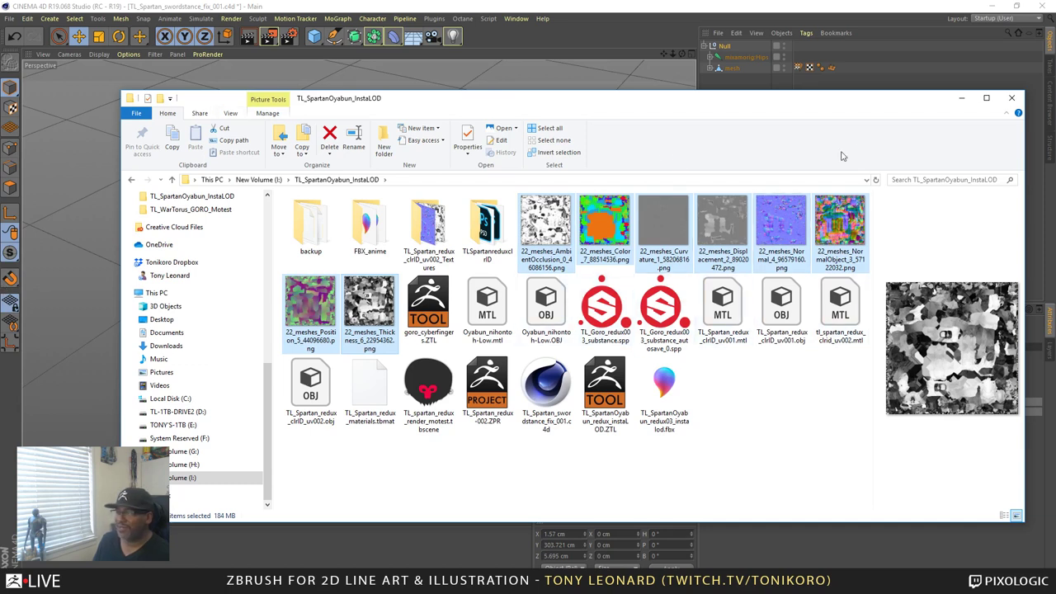
pyautogui.click(1011, 97)
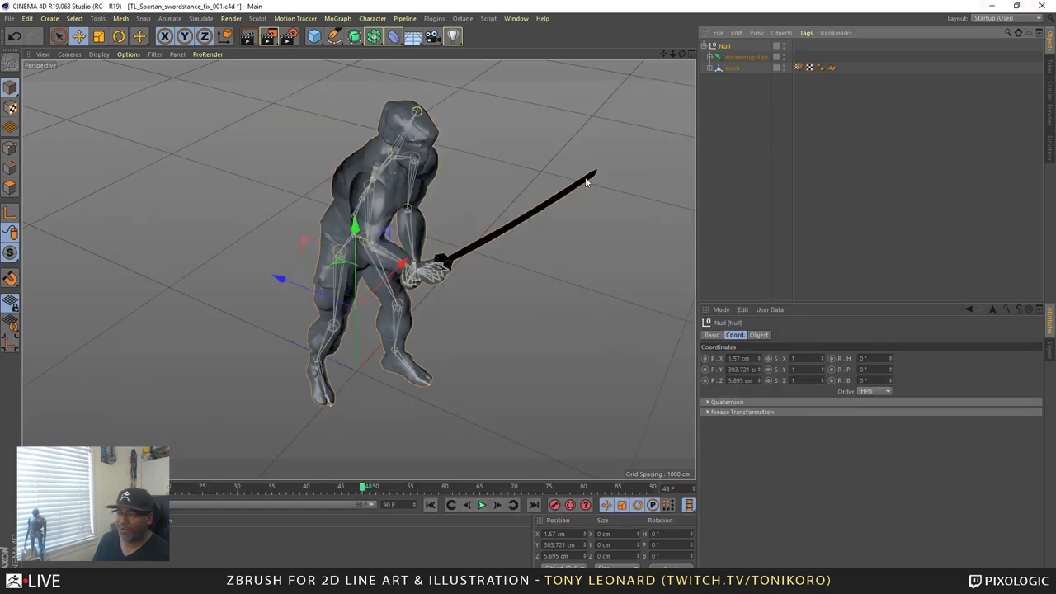
# - View the sword pose from the front, minimize Cinema 4D and Photoshop, and switch to Marmoset Toolbag
pyautogui.keyDown('alt'); pyautogui.moveTo(576, 265); pyautogui.dragTo(626, 288); pyautogui.keyUp('alt')
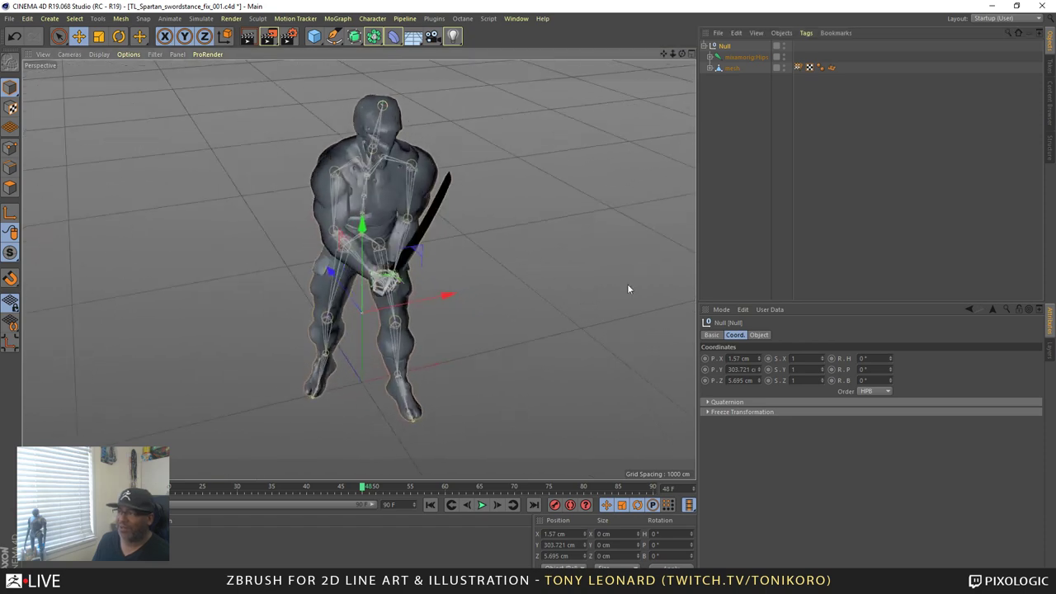
pyautogui.click(991, 6)
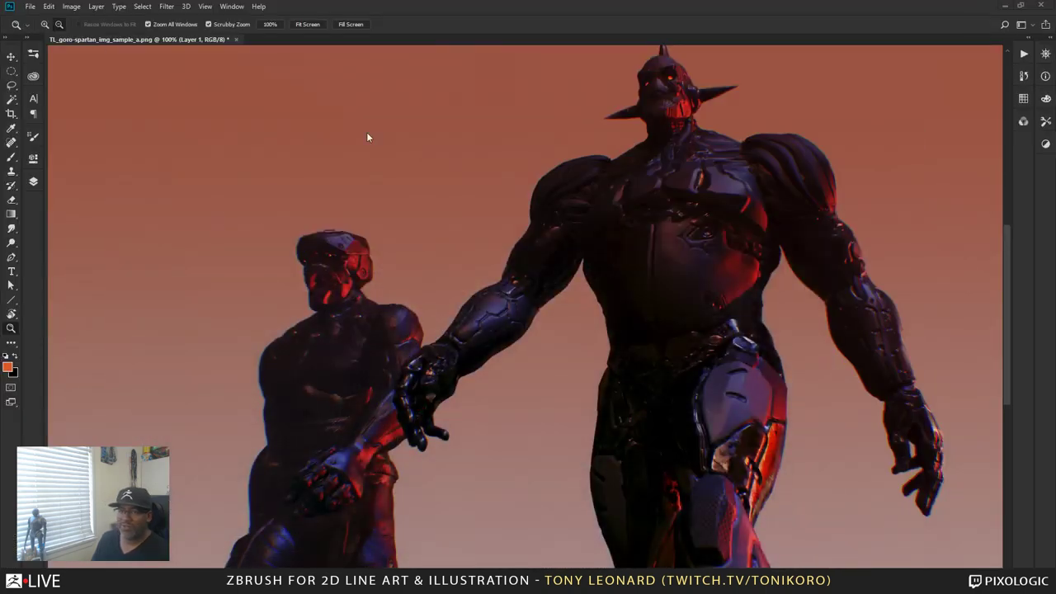
pyautogui.click(1004, 6)
pyautogui.hotkey('alt', 'Tab')
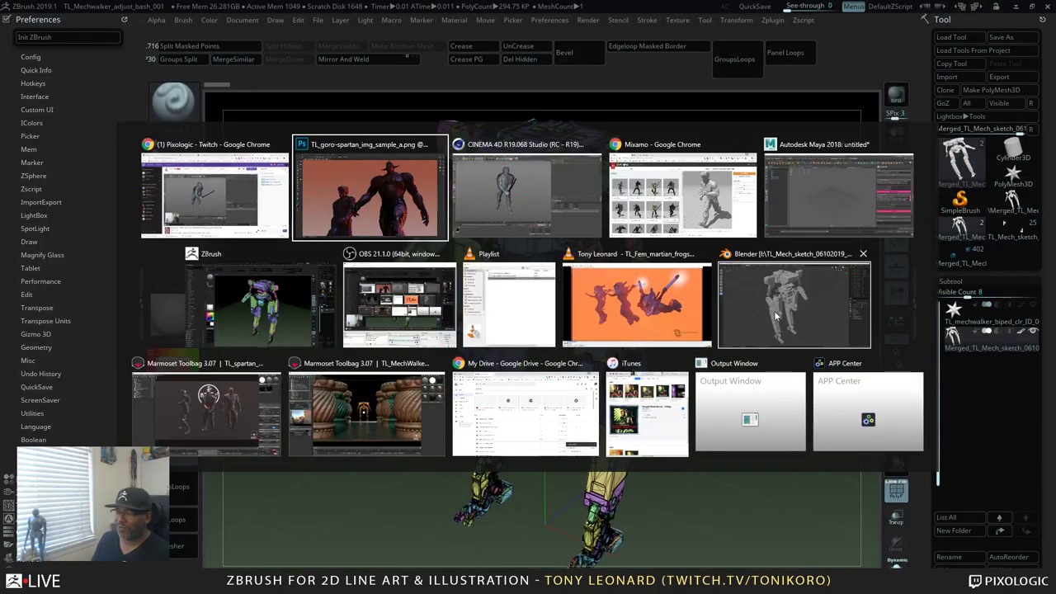
pyautogui.click(231, 408)
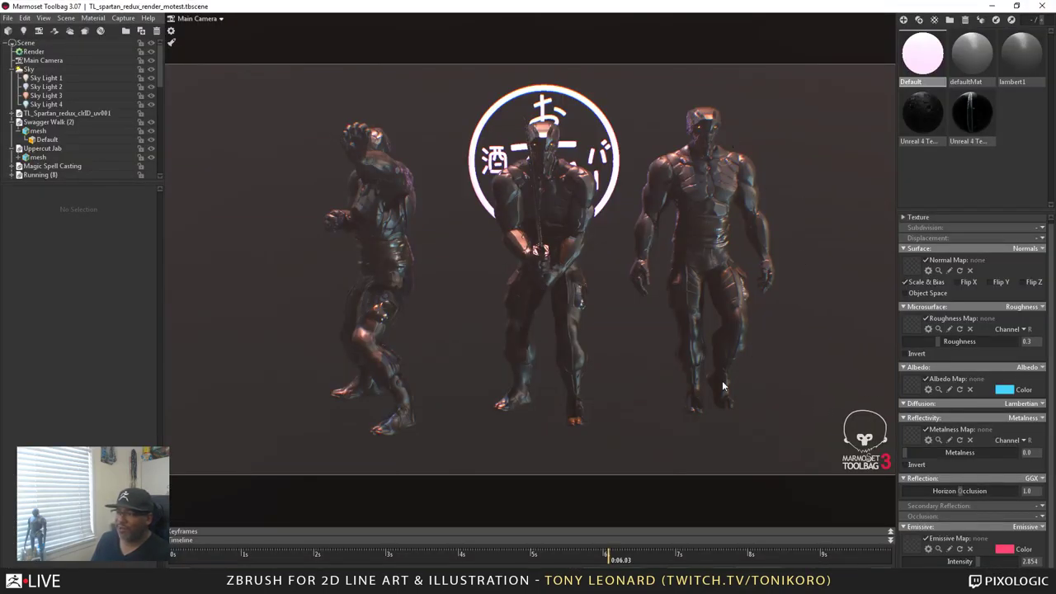
pyautogui.moveTo(722, 381); pyautogui.dragTo(703, 338)
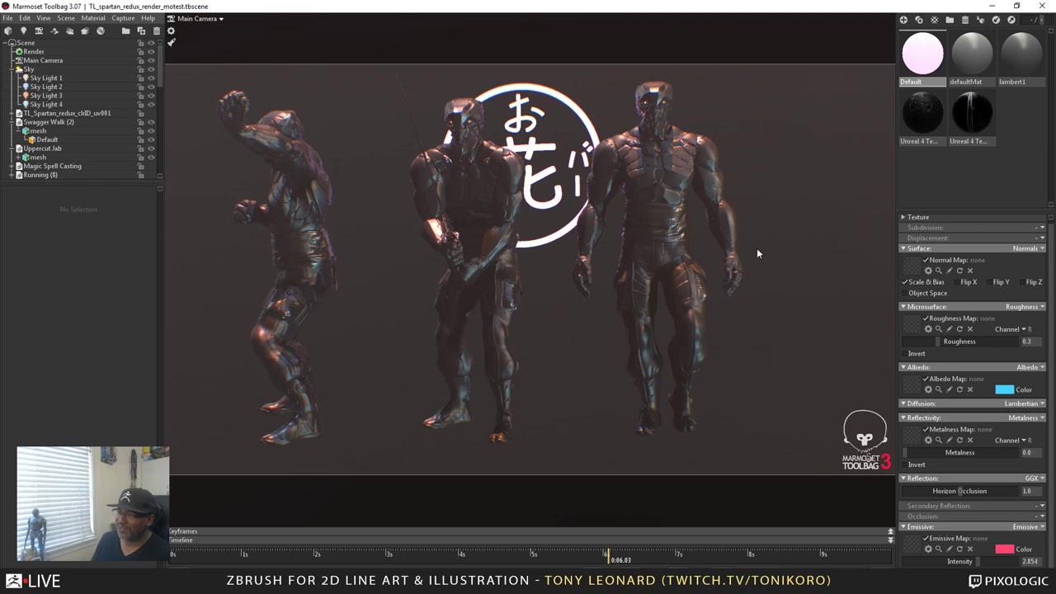
pyautogui.moveTo(756, 247); pyautogui.dragTo(684, 322)
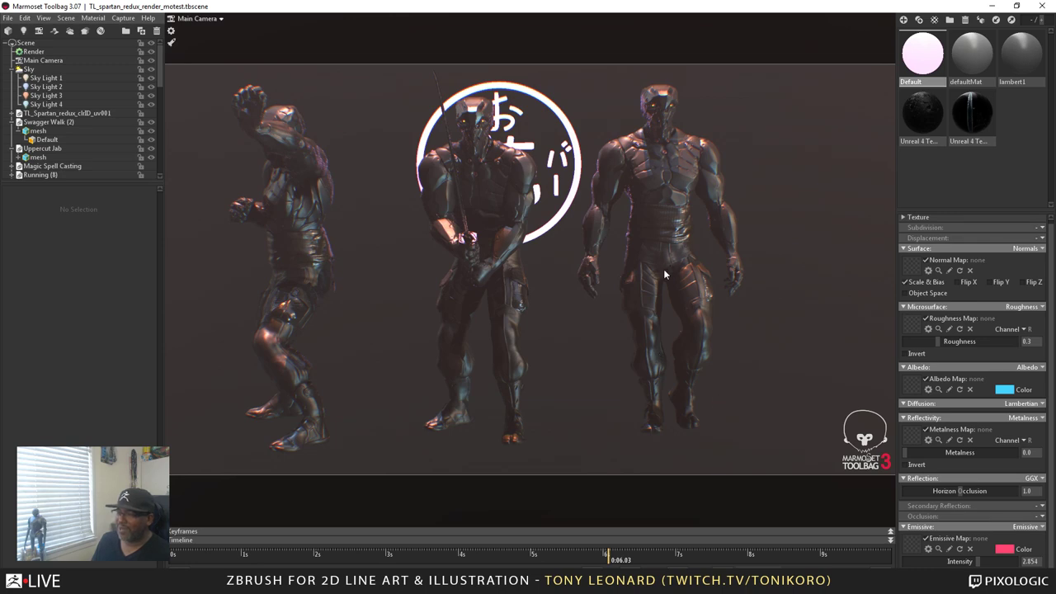
pyautogui.moveTo(664, 274); pyautogui.dragTo(479, 348)
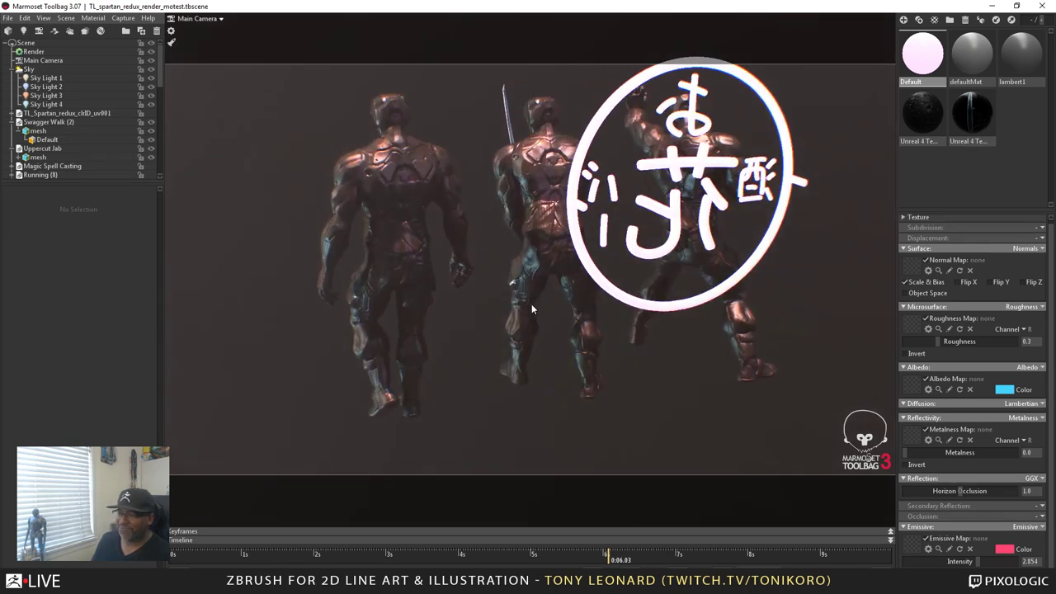
pyautogui.moveTo(531, 304); pyautogui.dragTo(599, 348)
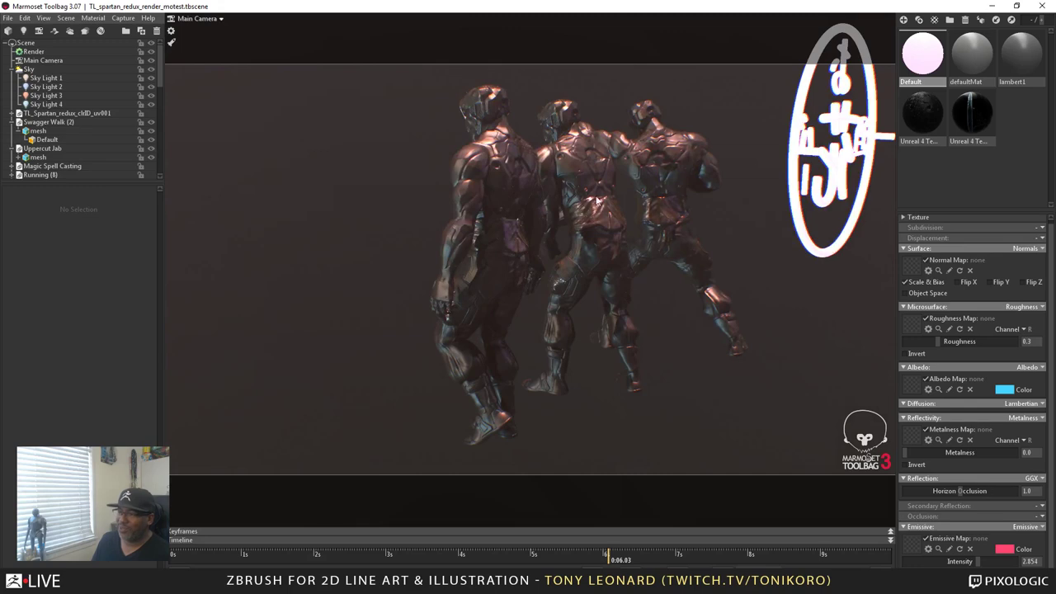
pyautogui.moveTo(598, 200); pyautogui.dragTo(540, 275)
pyautogui.scroll(5, 545, 313)
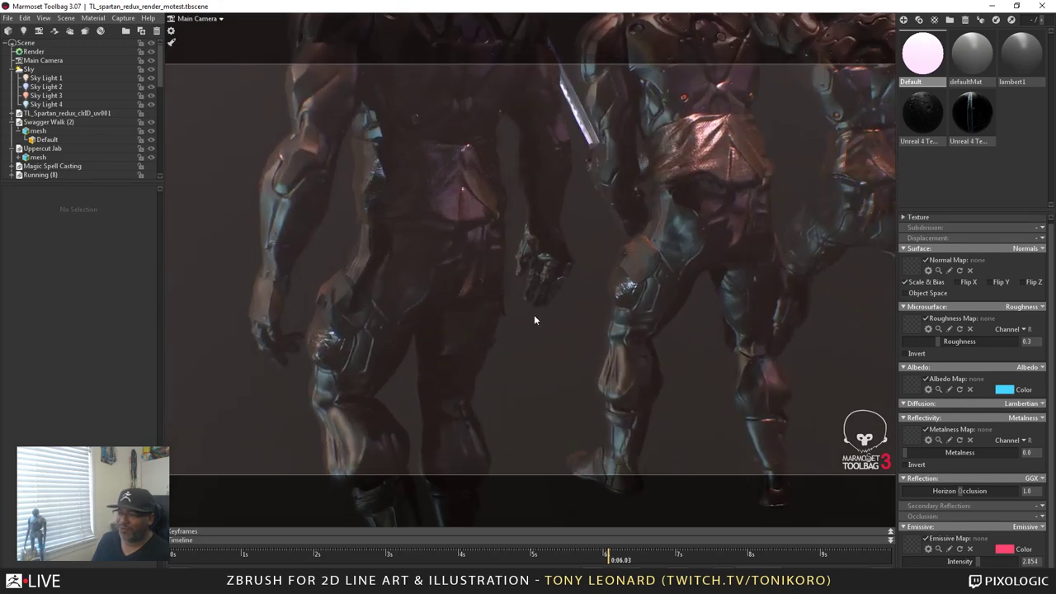
pyautogui.moveTo(534, 320); pyautogui.dragTo(565, 340)
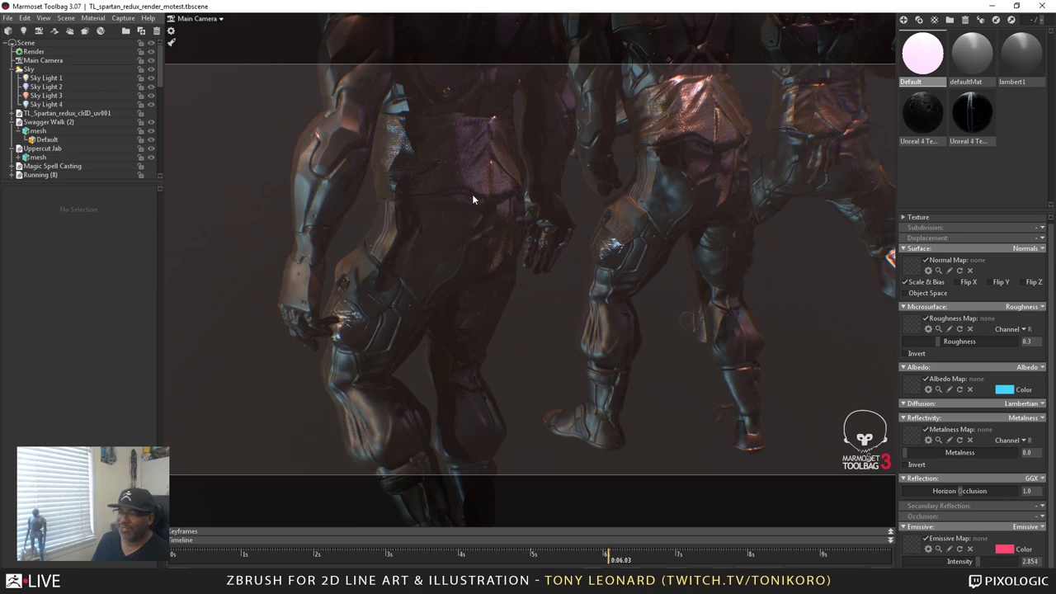
pyautogui.moveTo(472, 199); pyautogui.dragTo(727, 355)
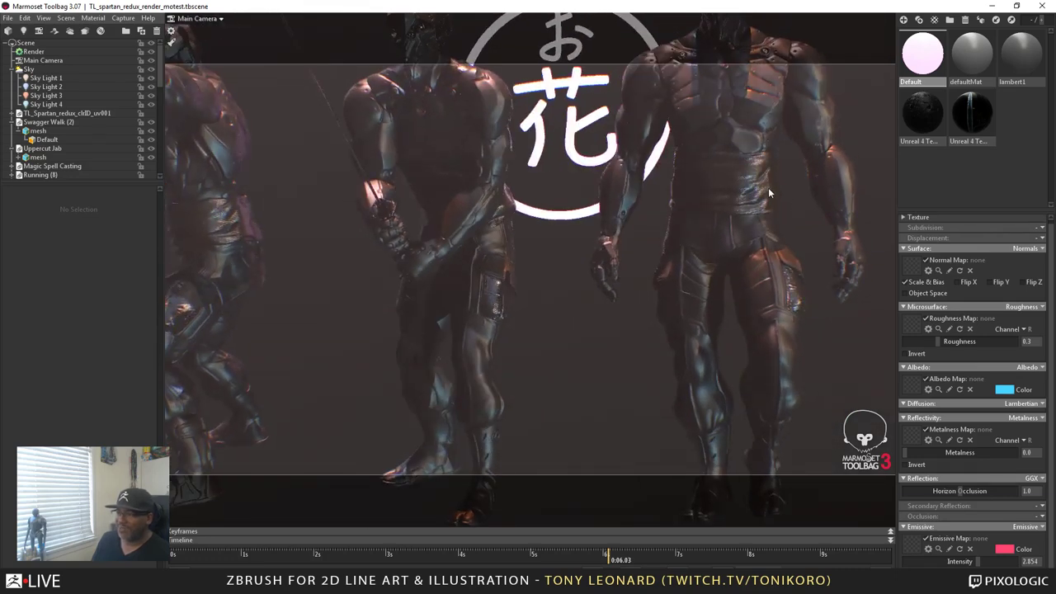
pyautogui.moveTo(768, 192); pyautogui.dragTo(752, 345)
pyautogui.moveTo(766, 449); pyautogui.dragTo(538, 379)
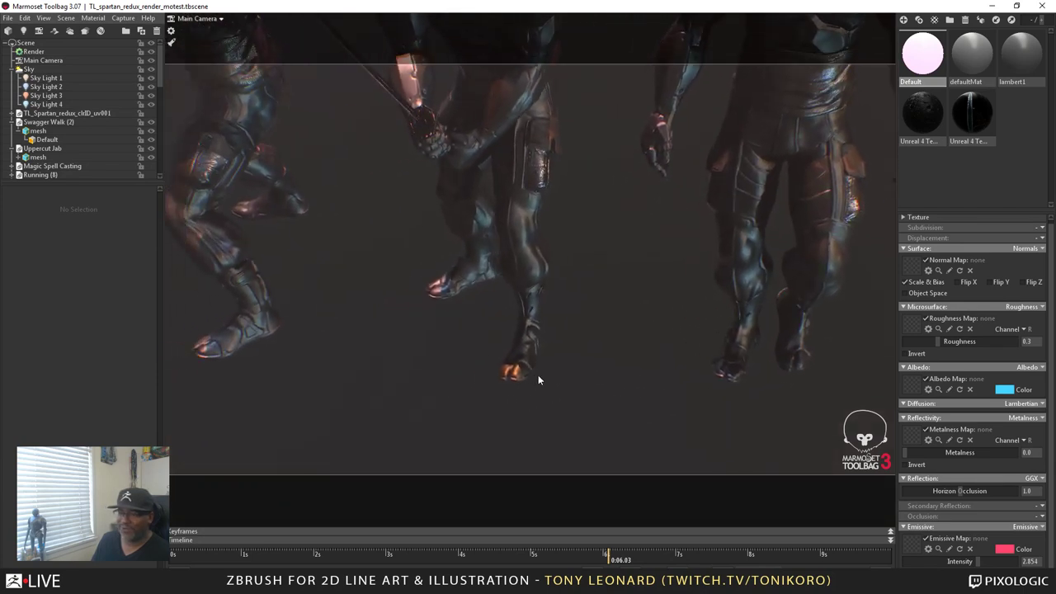
pyautogui.moveTo(240, 338); pyautogui.dragTo(440, 339)
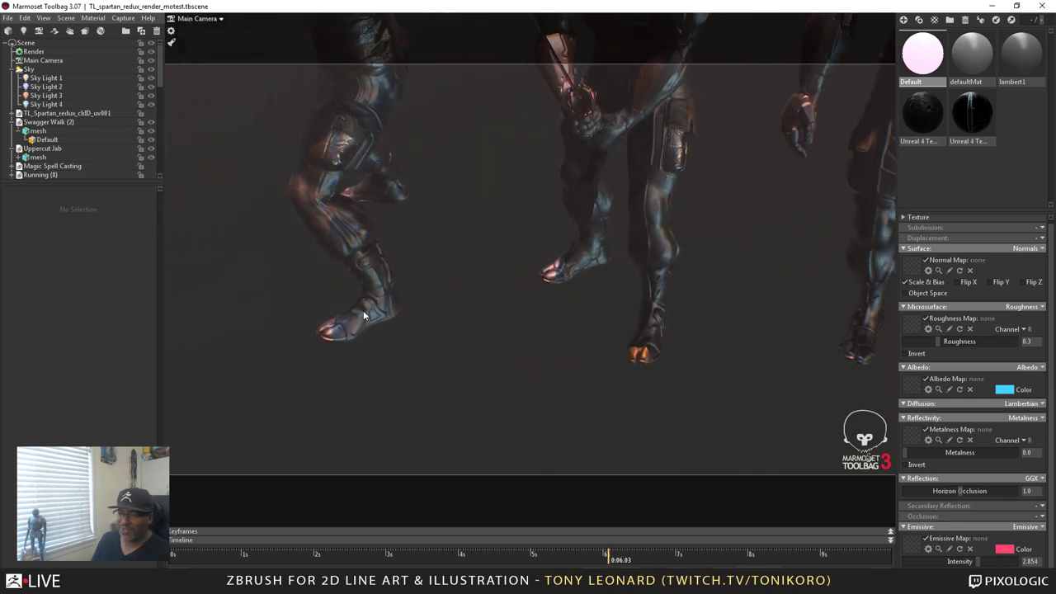
pyautogui.moveTo(479, 341); pyautogui.dragTo(764, 380)
pyautogui.moveTo(764, 380); pyautogui.dragTo(613, 319, button='right')
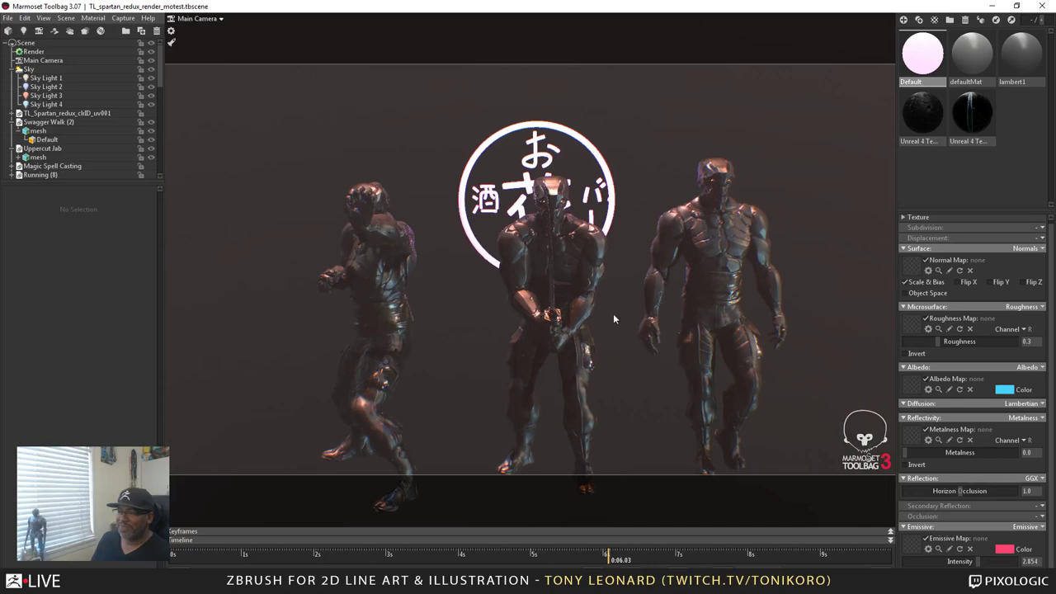
pyautogui.moveTo(547, 159); pyautogui.dragTo(531, 172)
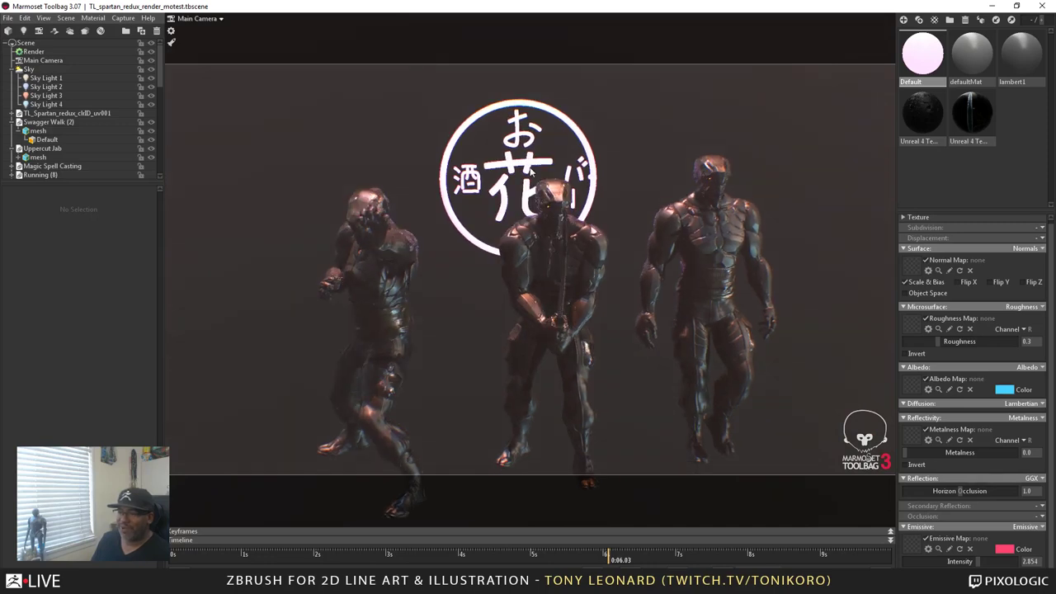
pyautogui.click(541, 107)
pyautogui.moveTo(589, 249); pyautogui.dragTo(751, 351)
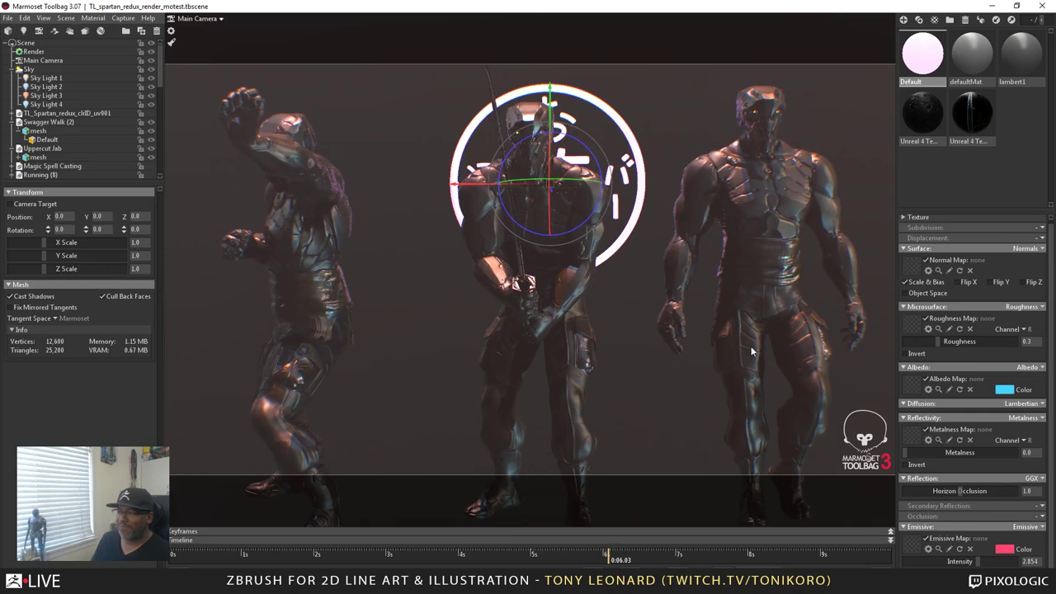
pyautogui.click(685, 444)
pyautogui.moveTo(685, 444); pyautogui.dragTo(684, 363)
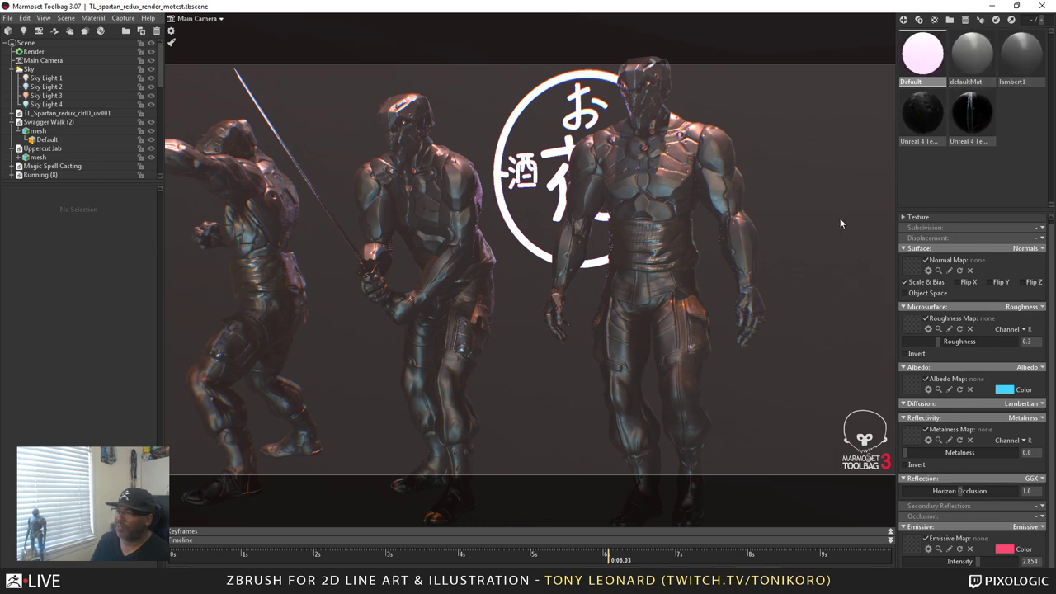
pyautogui.click(957, 282)
pyautogui.moveTo(679, 312); pyautogui.dragTo(554, 361, button='middle')
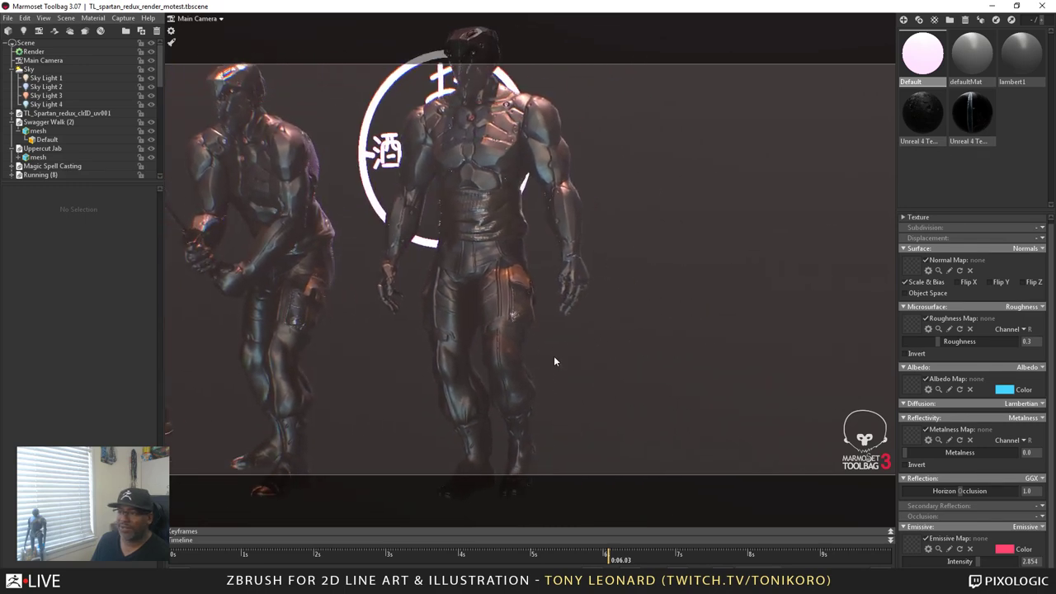
pyautogui.moveTo(554, 361)
pyautogui.mouseDown(button='right')
pyautogui.moveTo(573, 306)
pyautogui.moveTo(537, 302)
pyautogui.moveTo(551, 360)
pyautogui.mouseUp(button='right')
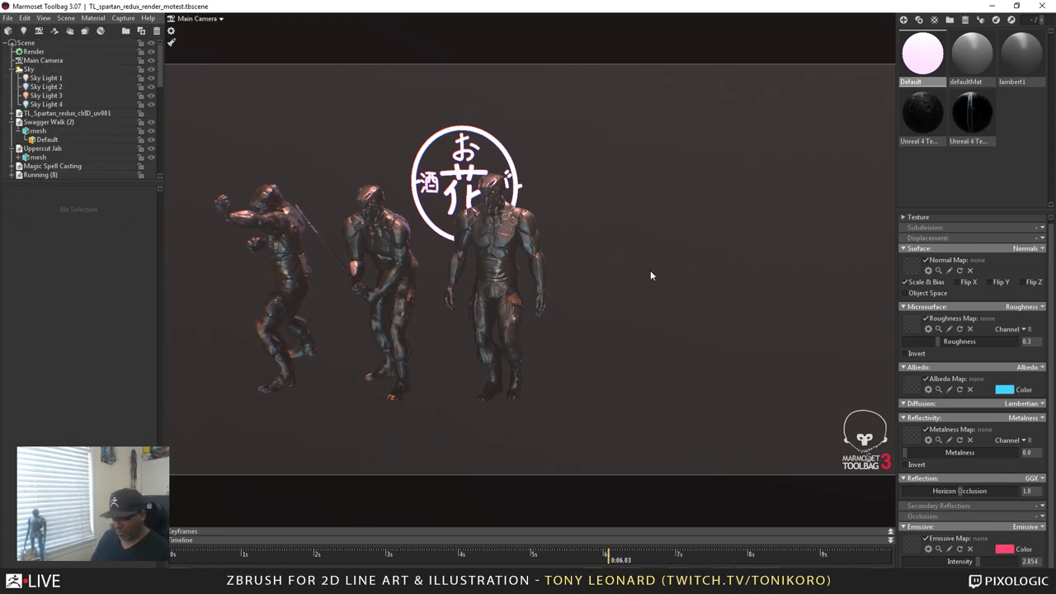
pyautogui.hotkey('ctrl', 'i')
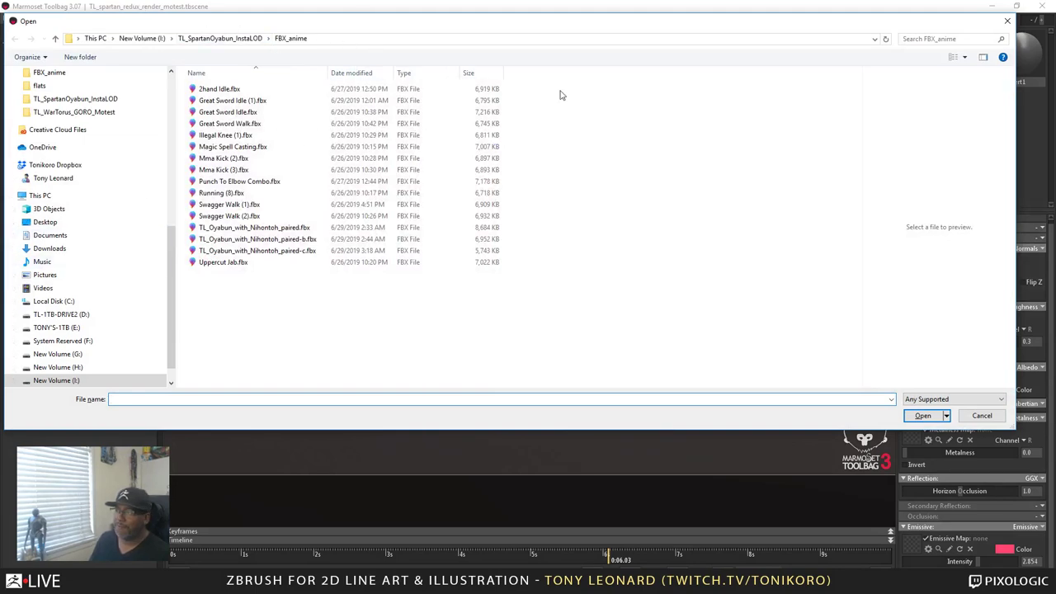
# - Import Illegal Knee (1).fbx from the FBX_anime folder into the scene
pyautogui.moveTo(579, 30); pyautogui.dragTo(591, 75)
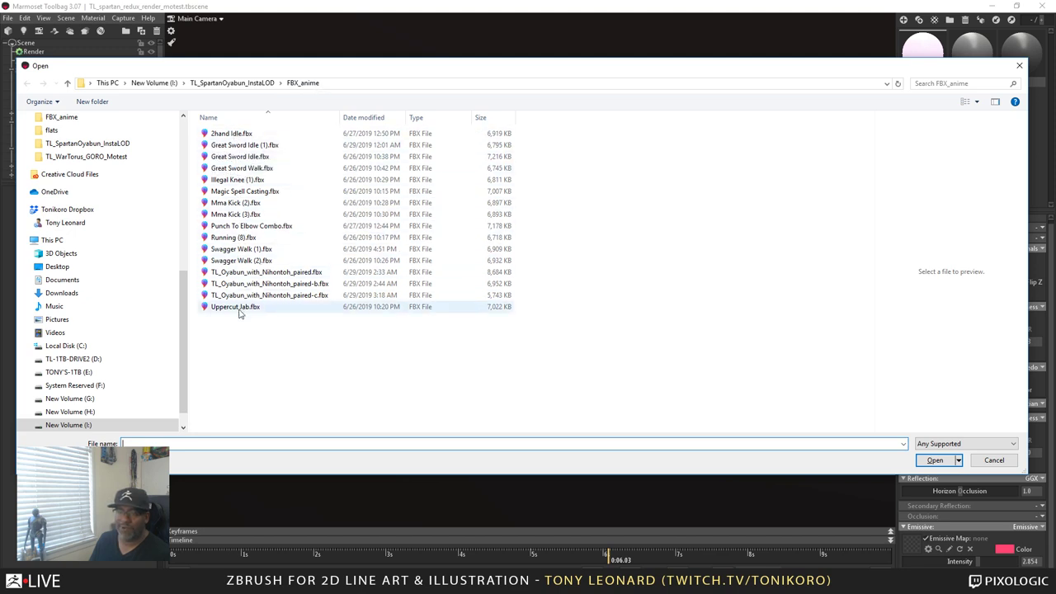
pyautogui.moveTo(295, 336); pyautogui.dragTo(238, 137)
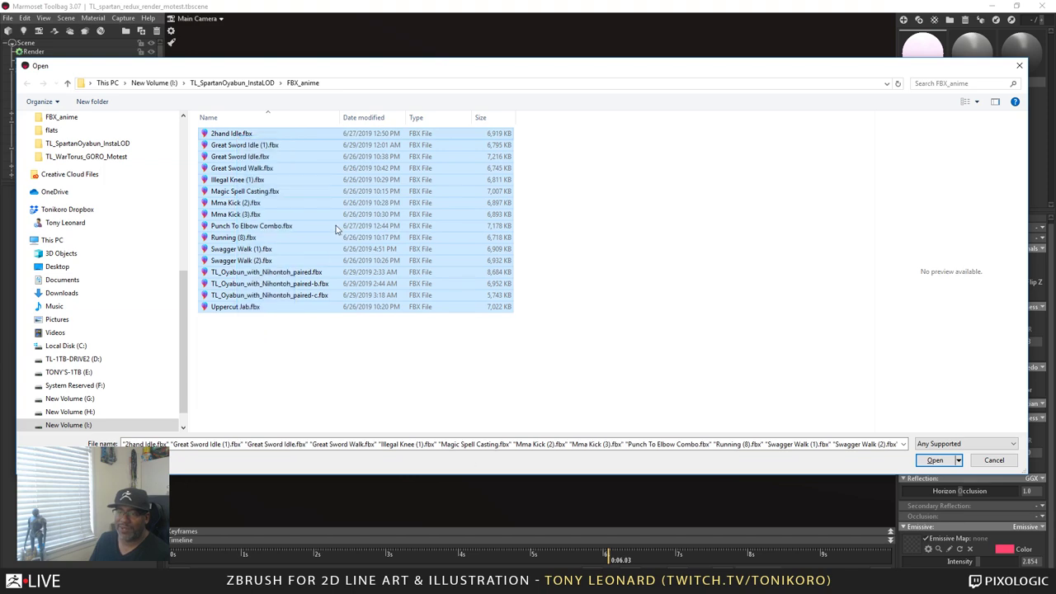
pyautogui.click(450, 367)
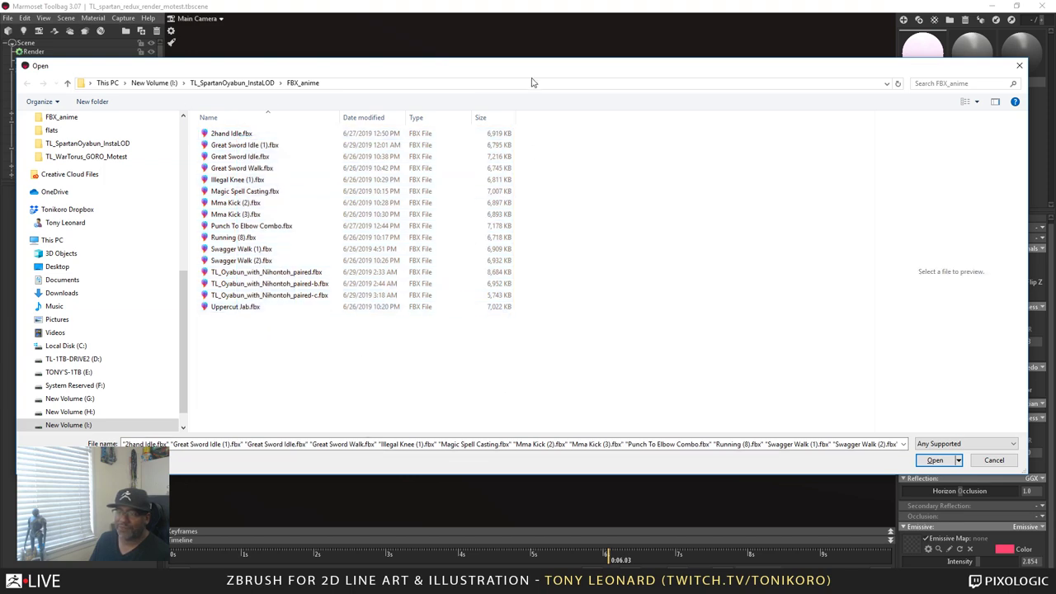
pyautogui.moveTo(541, 74); pyautogui.dragTo(556, 294)
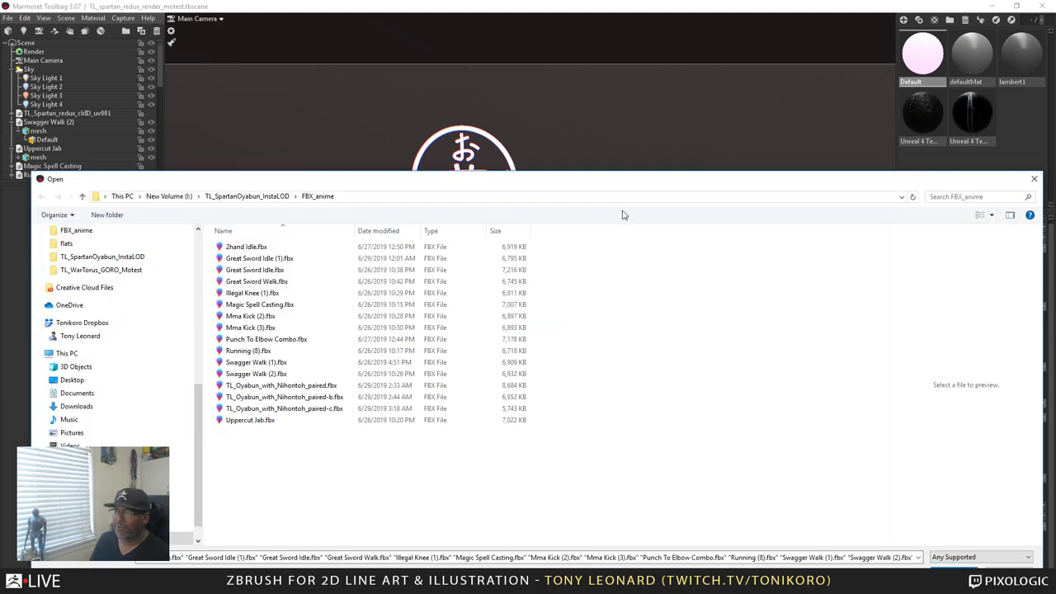
pyautogui.moveTo(638, 188); pyautogui.dragTo(636, 299)
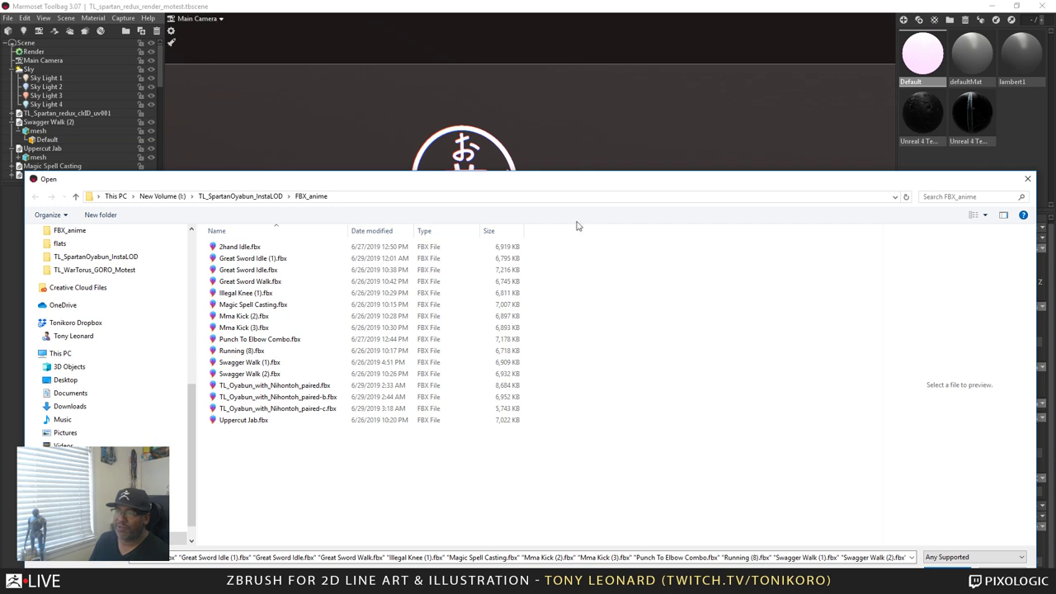
pyautogui.moveTo(722, 182); pyautogui.dragTo(731, 72)
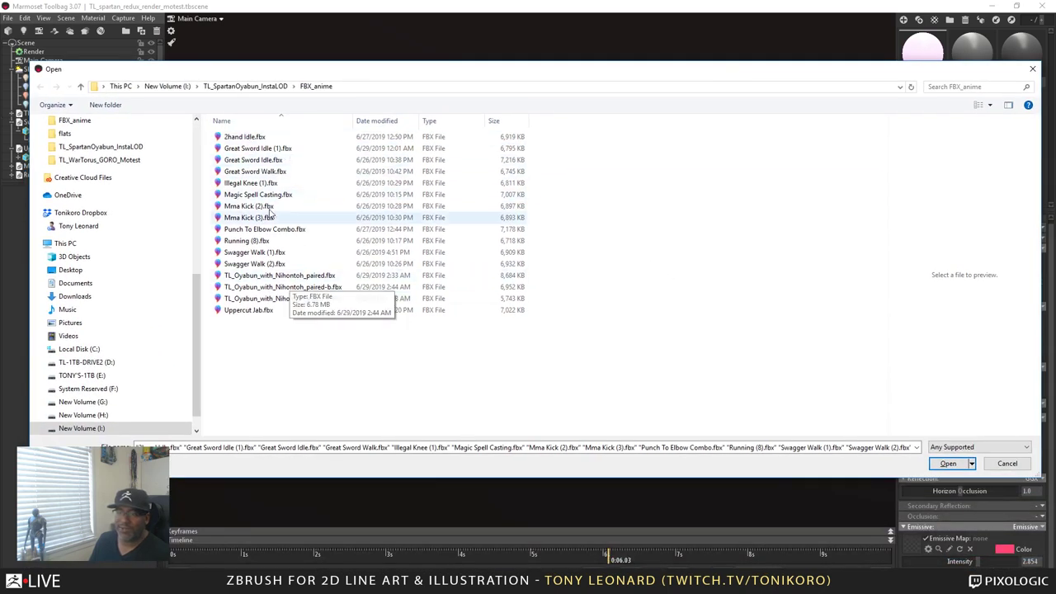
pyautogui.click(272, 182)
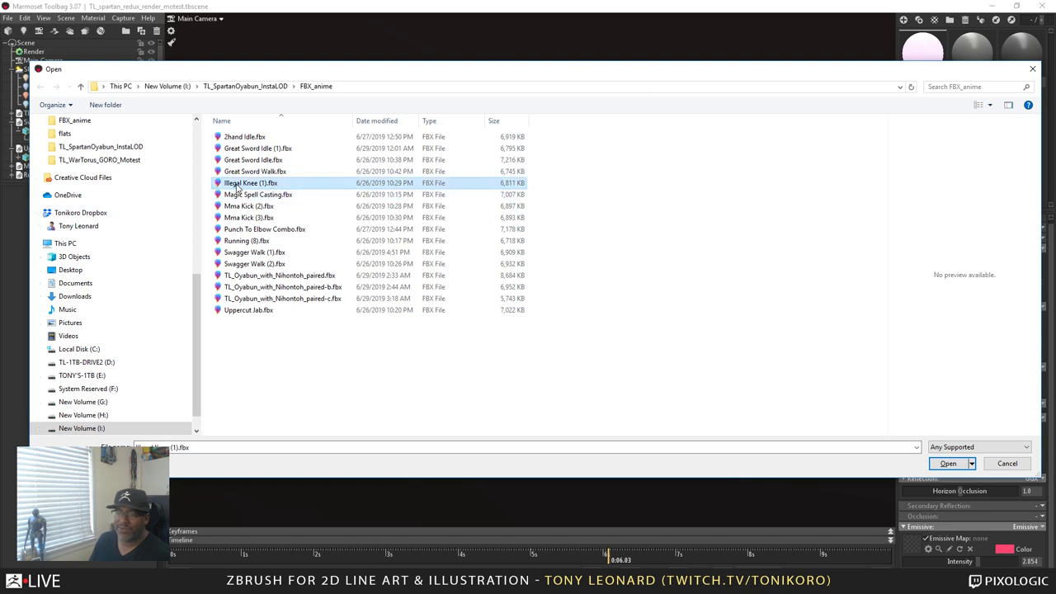
pyautogui.click(947, 462)
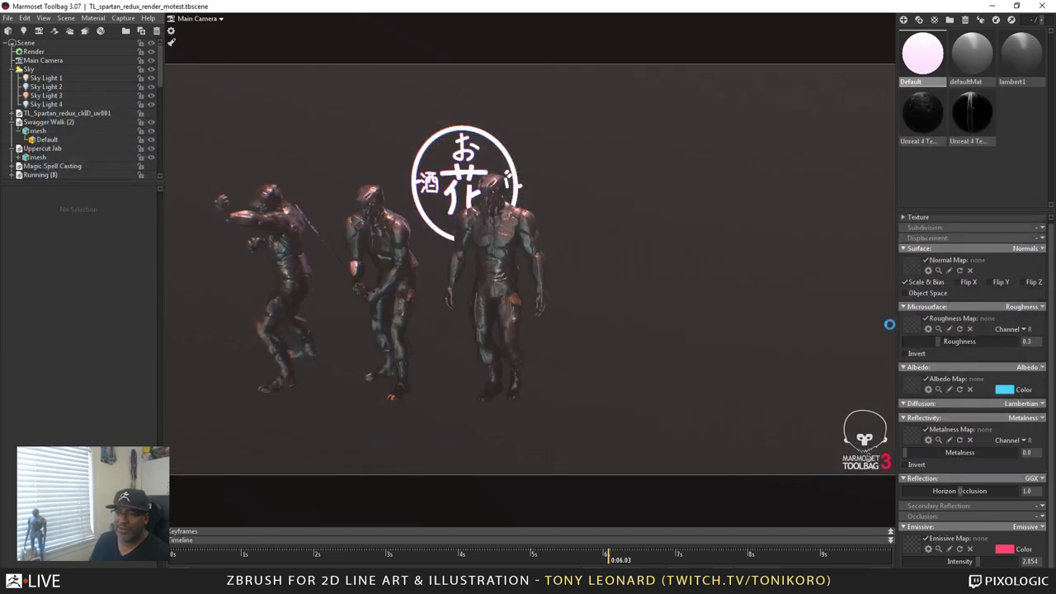
# - Move the imported fighter into line to the right of the three Spartans, at Y -529.2
pyautogui.moveTo(556, 218); pyautogui.dragTo(592, 258, button='middle')
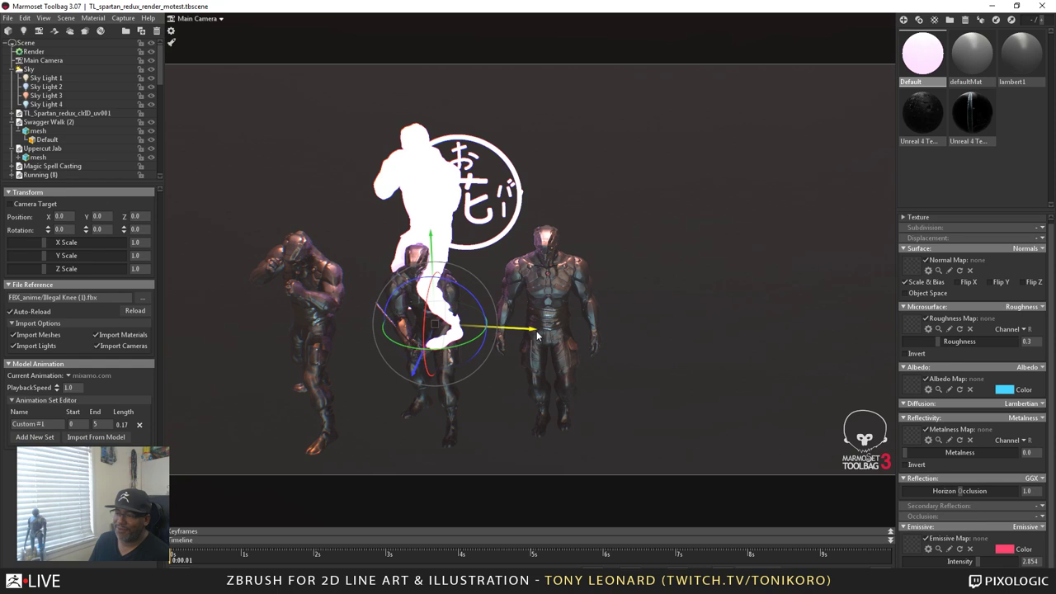
pyautogui.moveTo(531, 330); pyautogui.dragTo(776, 371)
pyautogui.moveTo(825, 314); pyautogui.dragTo(620, 306)
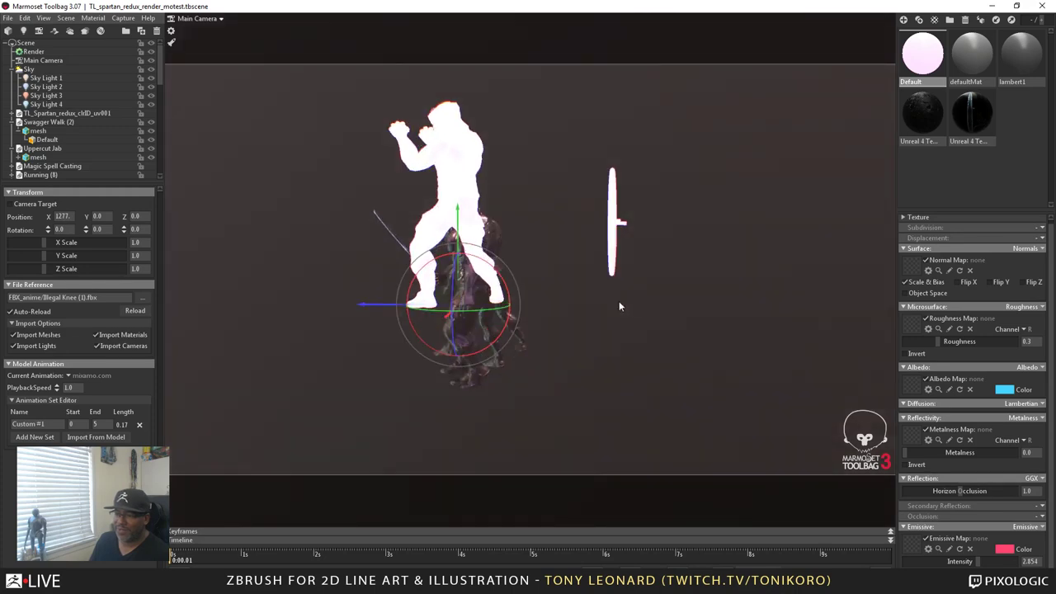
pyautogui.moveTo(458, 219); pyautogui.dragTo(461, 310)
pyautogui.moveTo(528, 272); pyautogui.dragTo(773, 228)
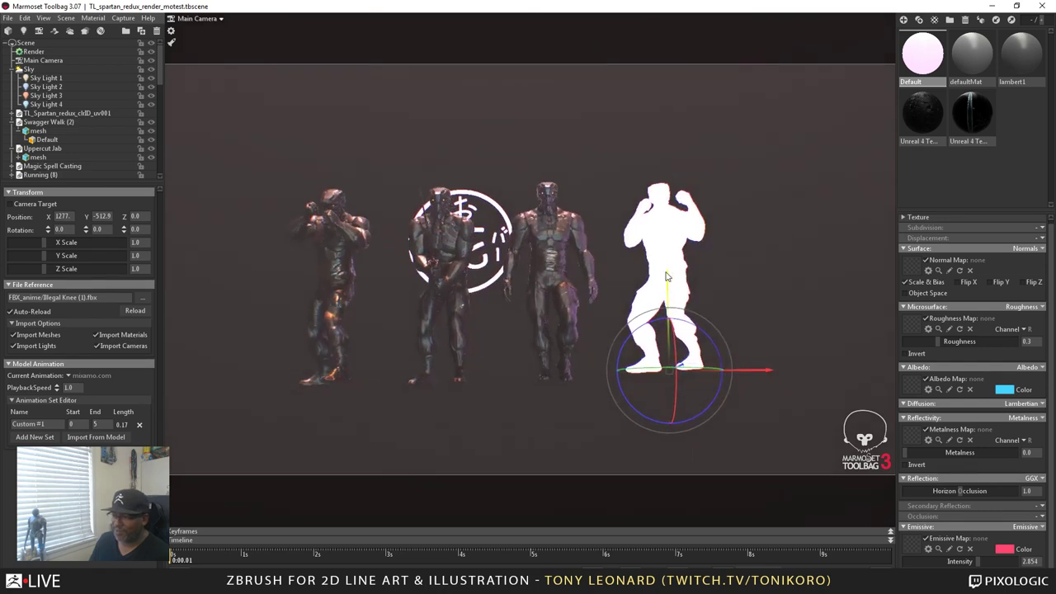
pyautogui.moveTo(667, 276); pyautogui.dragTo(667, 278)
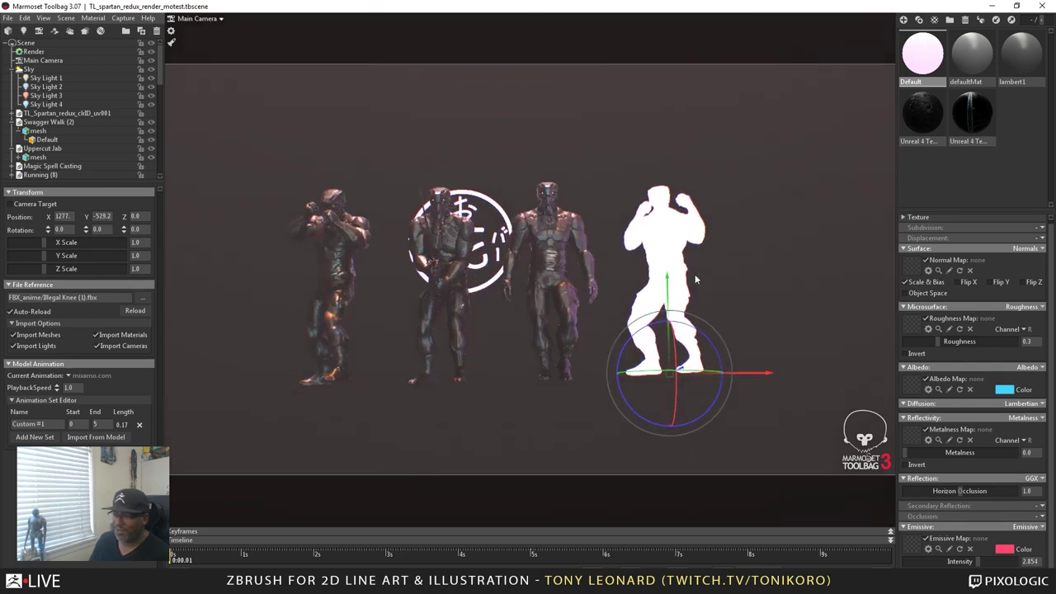
# - Clear the selection and apply the defaultMat material to the white fighter
pyautogui.click(760, 295)
pyautogui.moveTo(761, 296); pyautogui.dragTo(656, 83)
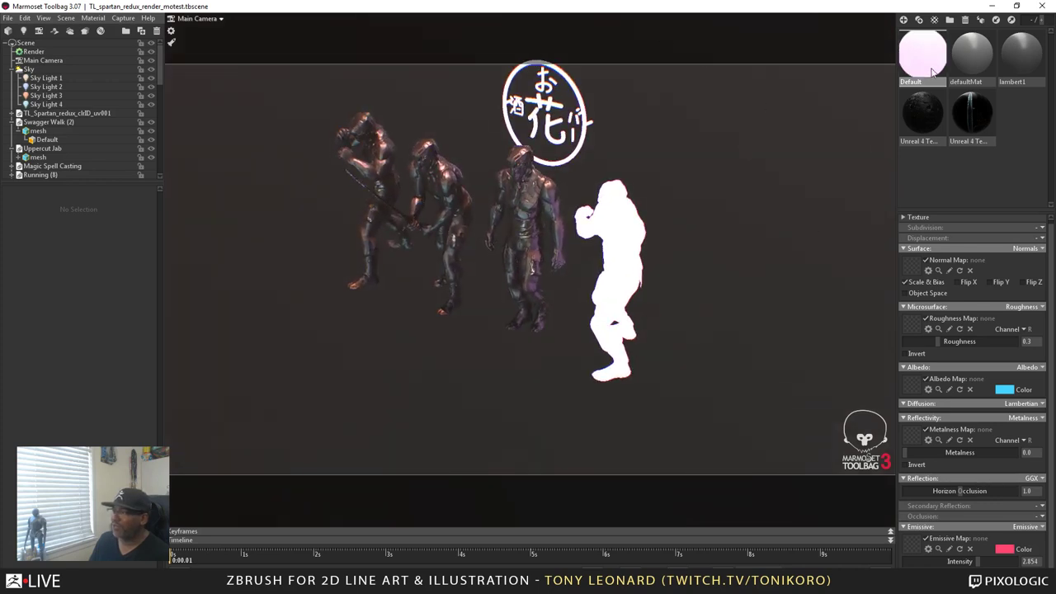
pyautogui.moveTo(972, 54)
pyautogui.mouseDown()
pyautogui.moveTo(594, 231)
pyautogui.moveTo(604, 214)
pyautogui.moveTo(616, 278)
pyautogui.mouseUp()
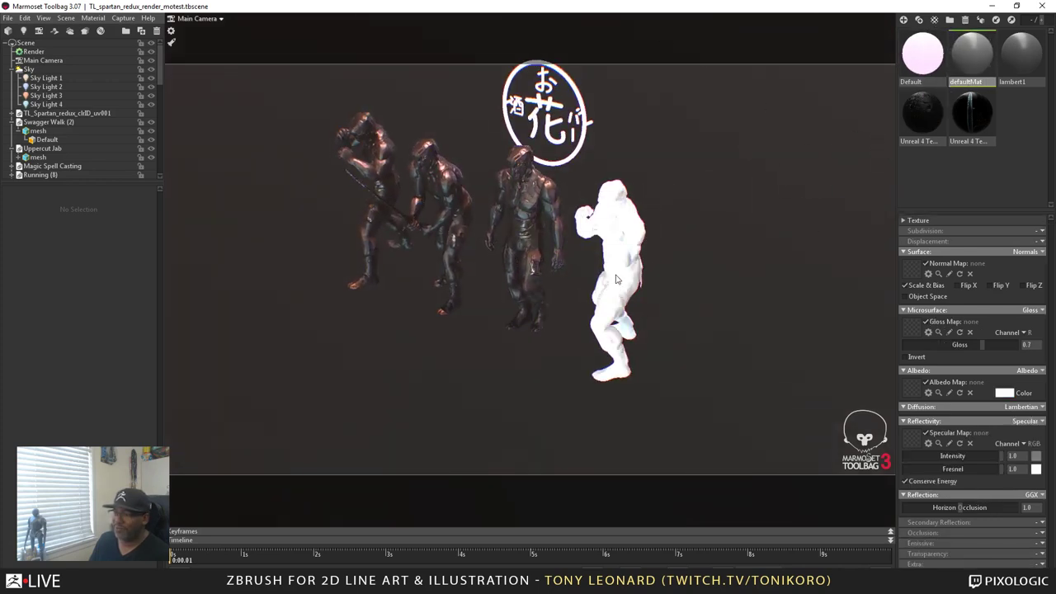
# - Zoom in across the four characters and select the white fighter
pyautogui.moveTo(733, 312); pyautogui.dragTo(829, 312)
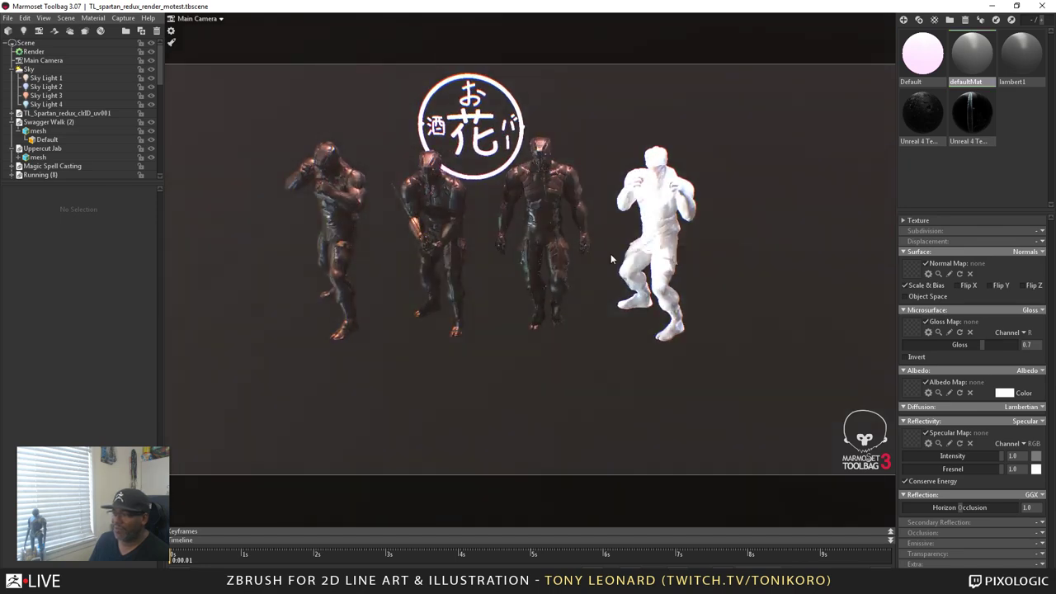
pyautogui.scroll(5, 603, 257)
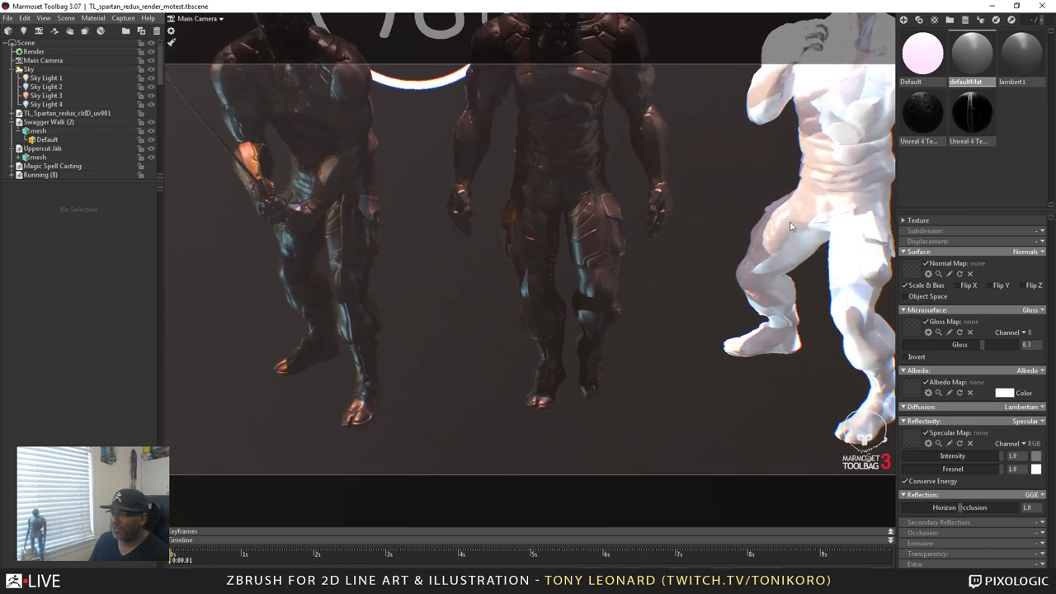
pyautogui.moveTo(742, 272); pyautogui.dragTo(603, 285, button='middle')
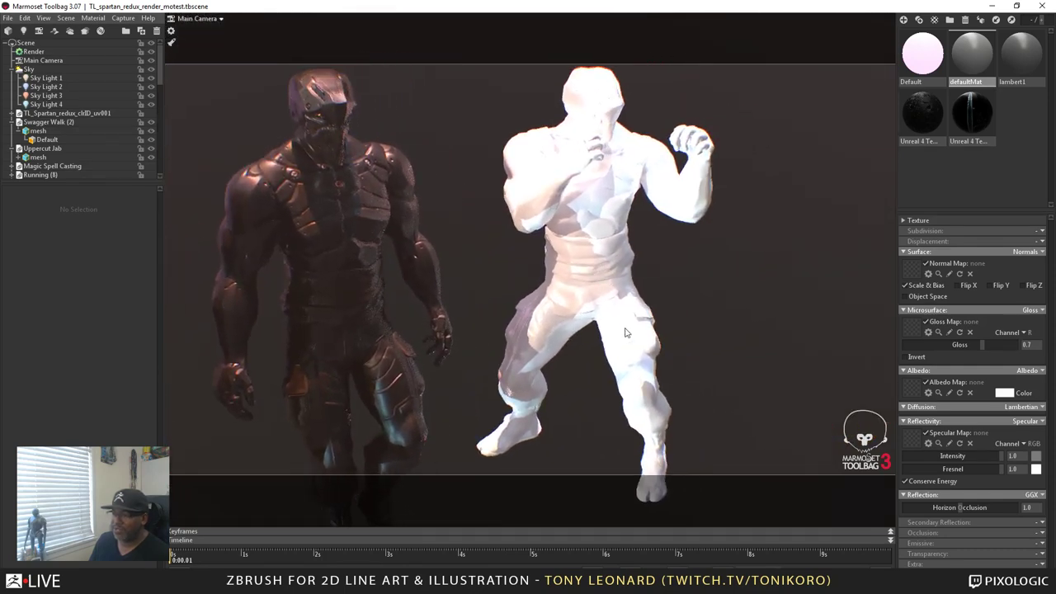
pyautogui.scroll(1, 630, 357)
pyautogui.click(551, 259)
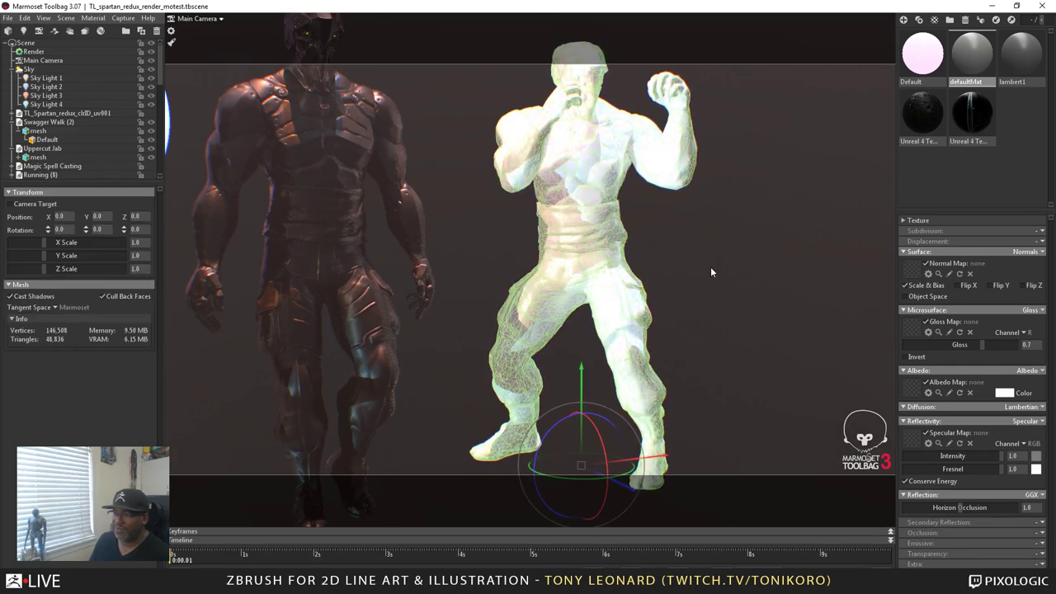
# - Orbit around the white fighter to see its legs and feet from the side
pyautogui.moveTo(710, 267); pyautogui.dragTo(593, 260)
pyautogui.scroll(3, 588, 300)
pyautogui.scroll(-1, 542, 264)
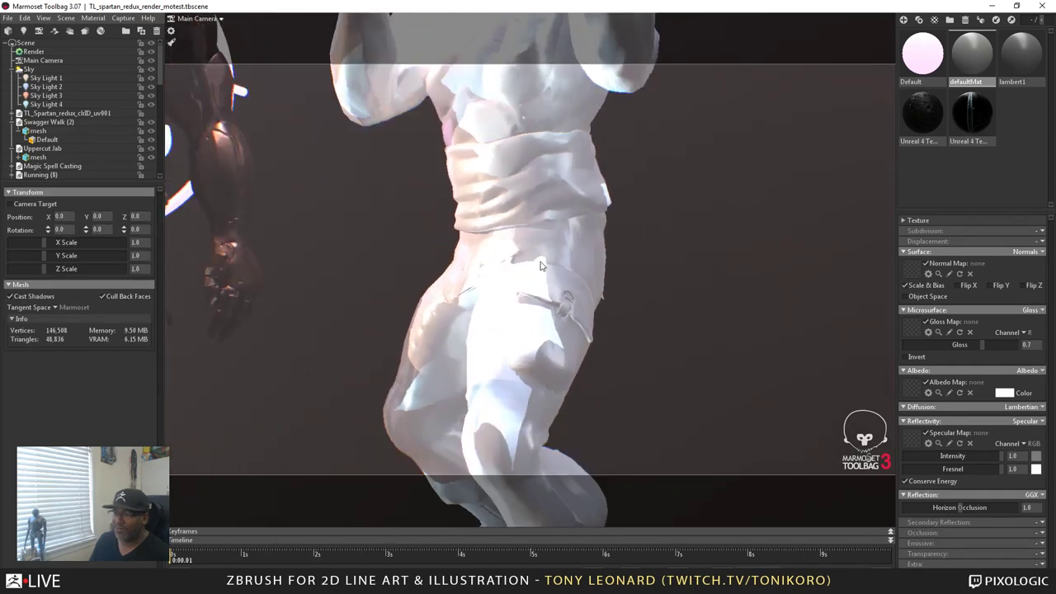
pyautogui.moveTo(560, 180); pyautogui.dragTo(603, 222)
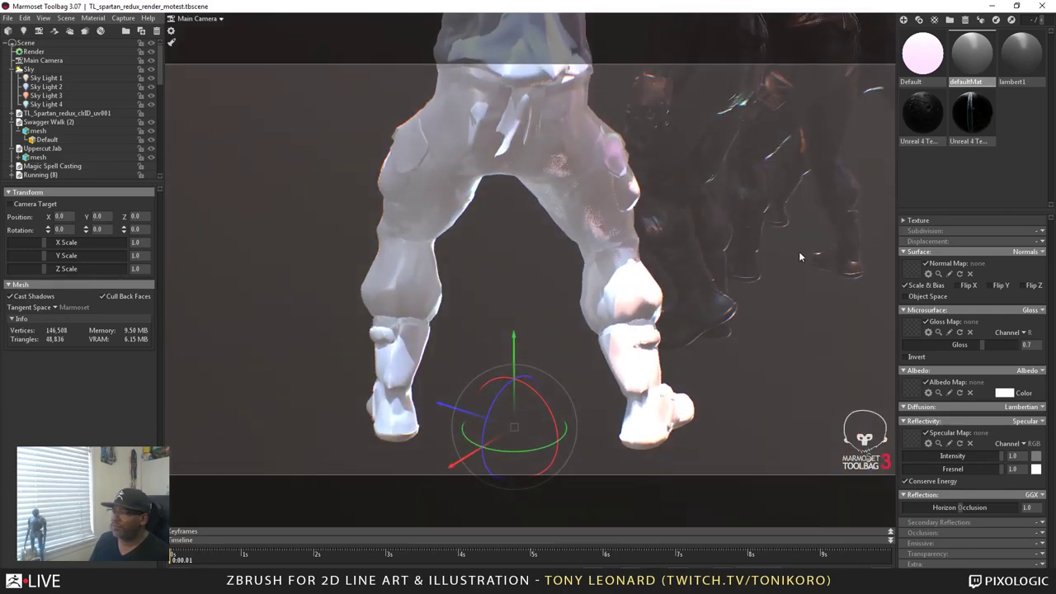
pyautogui.moveTo(799, 257); pyautogui.dragTo(635, 220)
# - Swing the view up to the armoured Swagger Walk character's torso and select its mesh
pyautogui.moveTo(462, 127); pyautogui.dragTo(578, 306)
pyautogui.moveTo(536, 157); pyautogui.dragTo(541, 206)
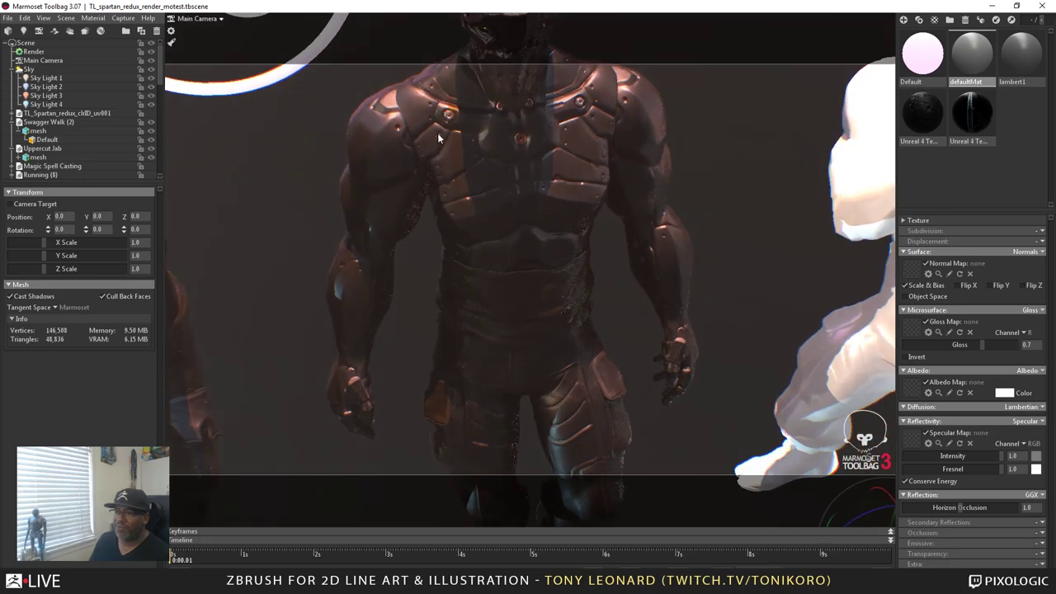
pyautogui.moveTo(356, 244); pyautogui.dragTo(485, 249)
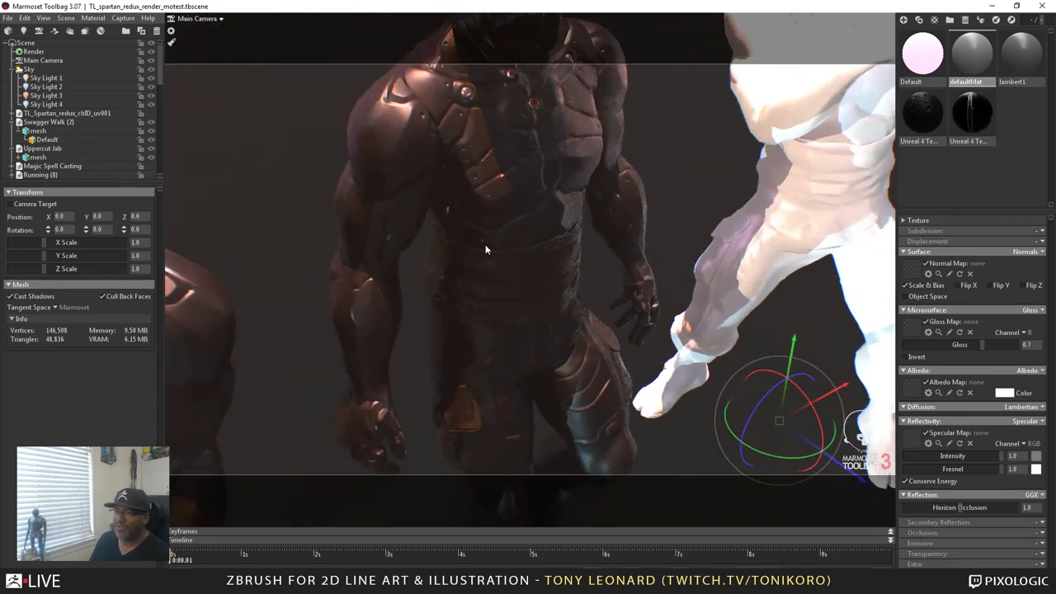
pyautogui.moveTo(507, 357); pyautogui.dragTo(471, 135)
pyautogui.click(470, 135)
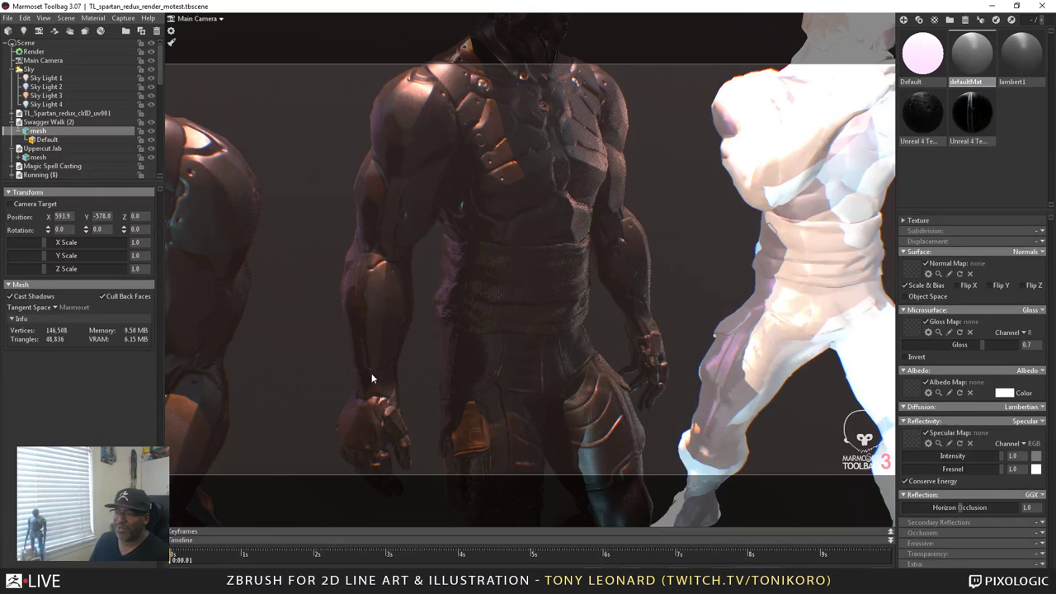
# - Orbit around the armoured figure's legs, back and chest, ending on a front view
pyautogui.moveTo(371, 378); pyautogui.dragTo(355, 256, button='middle')
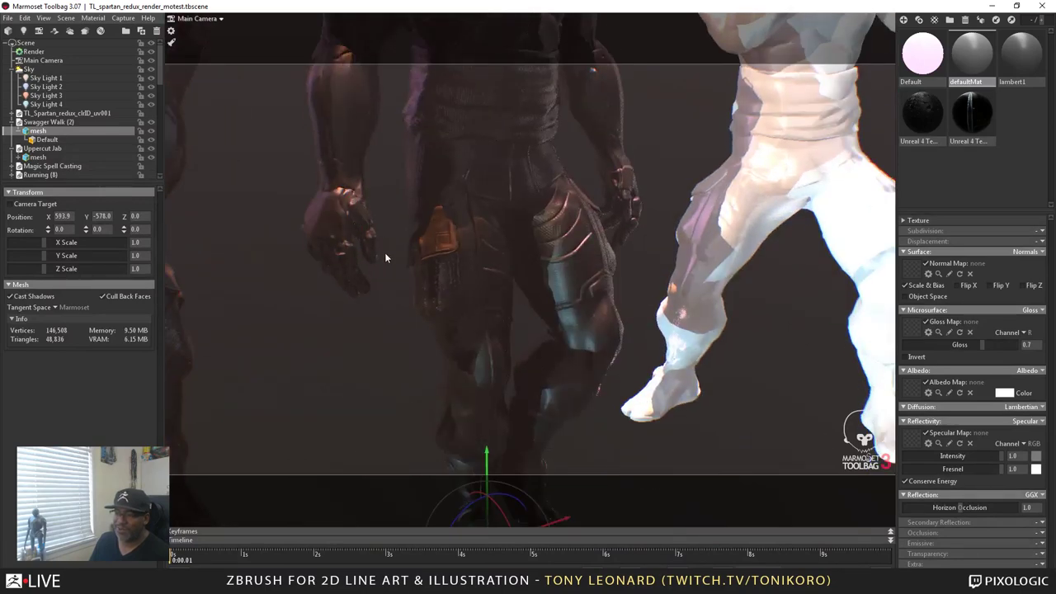
pyautogui.moveTo(524, 298)
pyautogui.mouseDown()
pyautogui.moveTo(453, 189)
pyautogui.moveTo(485, 285)
pyautogui.moveTo(354, 242)
pyautogui.moveTo(509, 267)
pyautogui.moveTo(575, 290)
pyautogui.moveTo(528, 278)
pyautogui.moveTo(533, 286)
pyautogui.mouseUp()
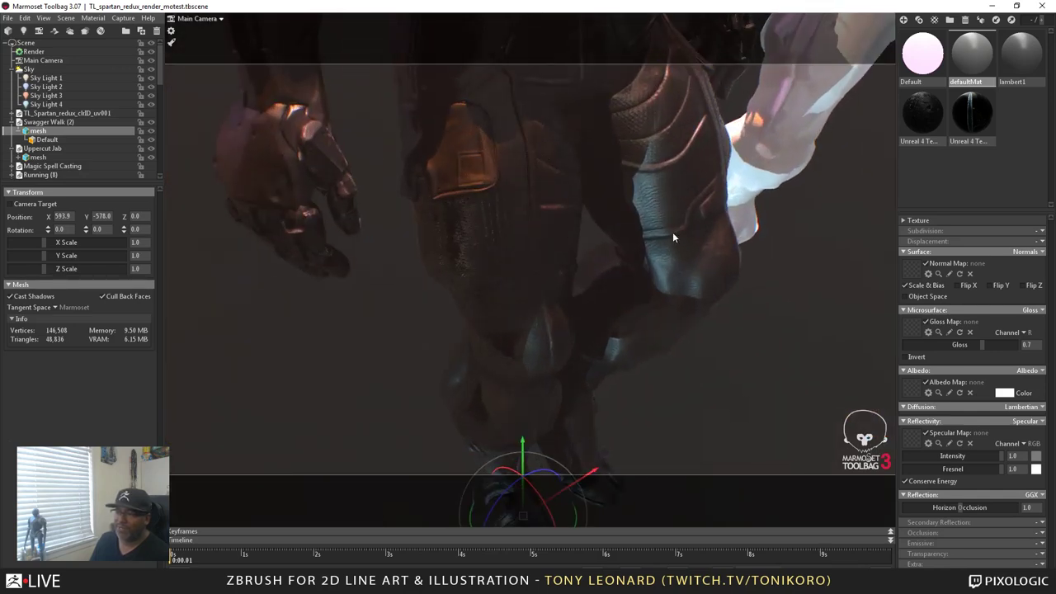
pyautogui.moveTo(566, 284); pyautogui.dragTo(547, 209)
pyautogui.moveTo(537, 267); pyautogui.dragTo(644, 176)
pyautogui.moveTo(664, 340); pyautogui.dragTo(482, 316)
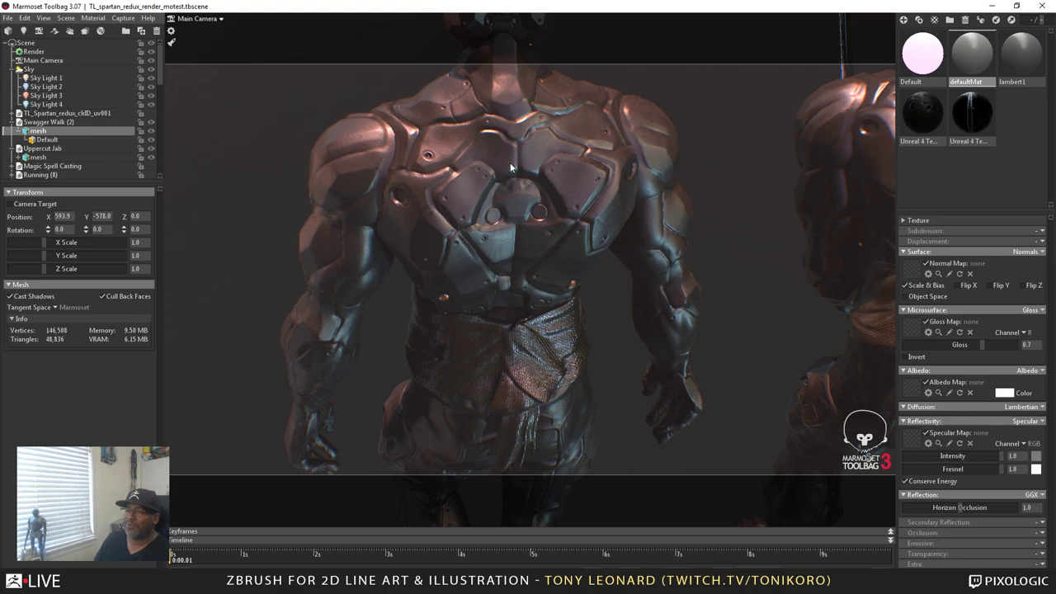
pyautogui.moveTo(511, 165); pyautogui.dragTo(550, 201)
pyautogui.moveTo(452, 192); pyautogui.dragTo(634, 325)
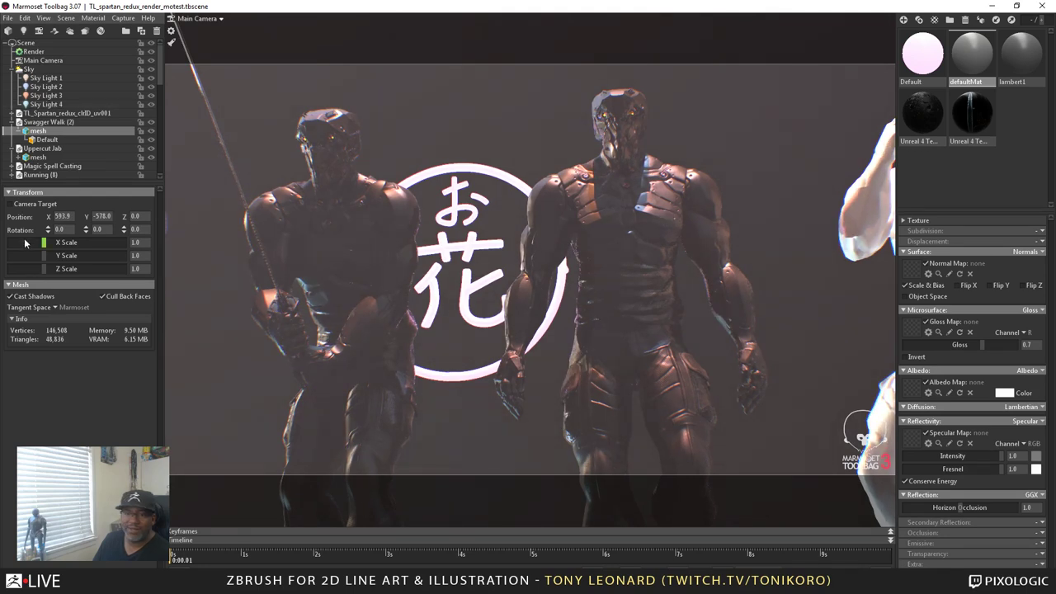
# - Review the Sky settings and collapse the Ohana_neon_signage_001 group in the outliner
pyautogui.click(39, 70)
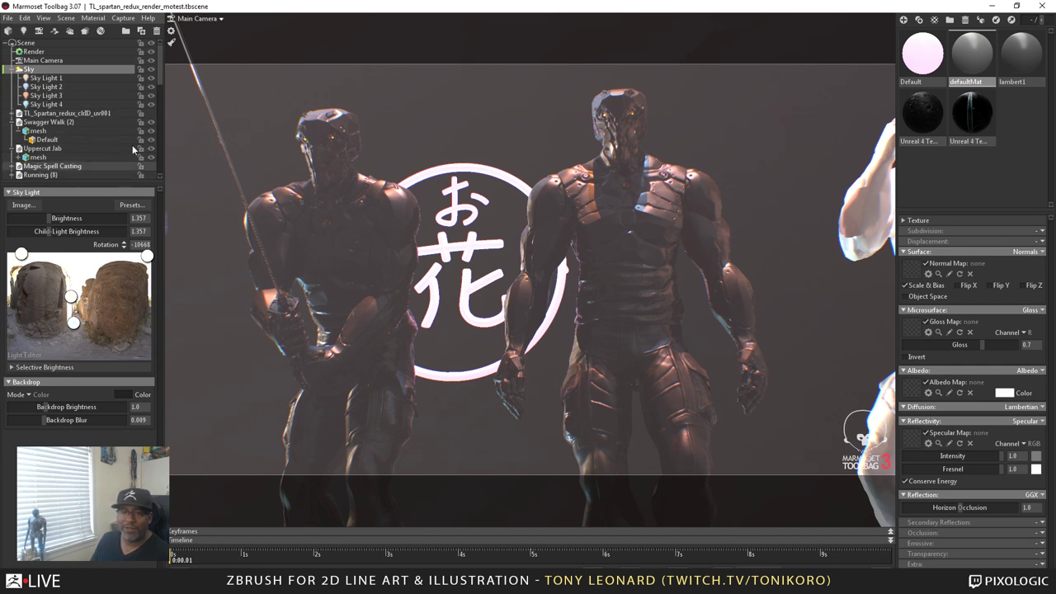
pyautogui.scroll(-3, 109, 127)
pyautogui.scroll(-10, 109, 127)
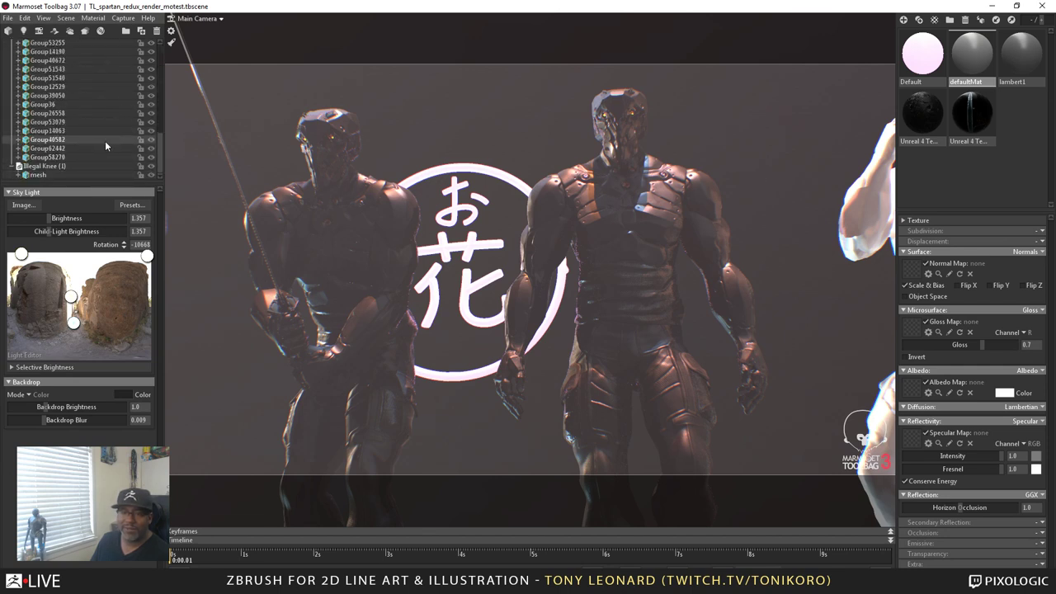
pyautogui.scroll(-5, 103, 123)
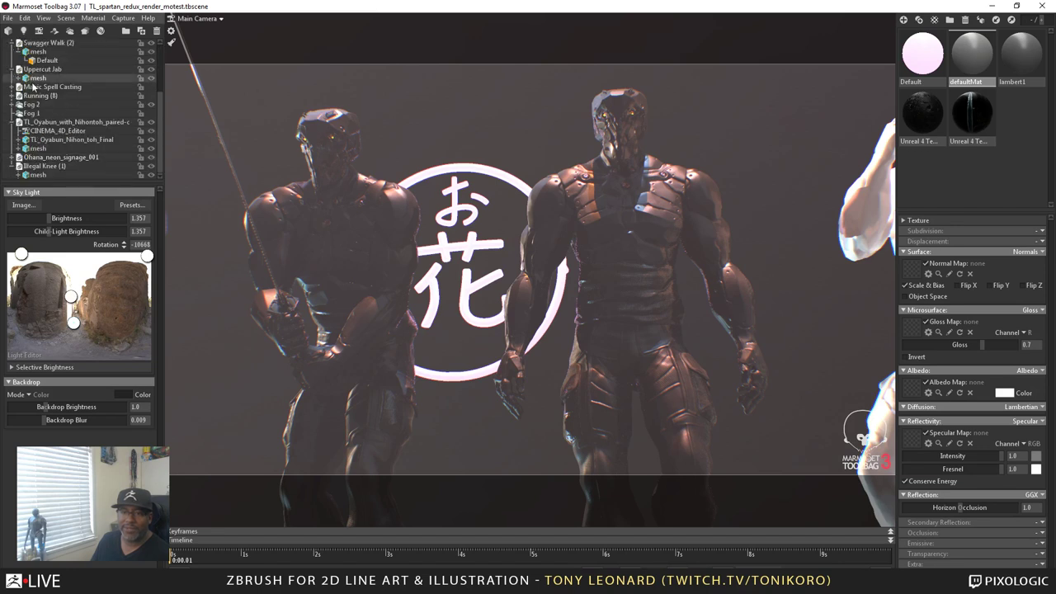
pyautogui.click(19, 121)
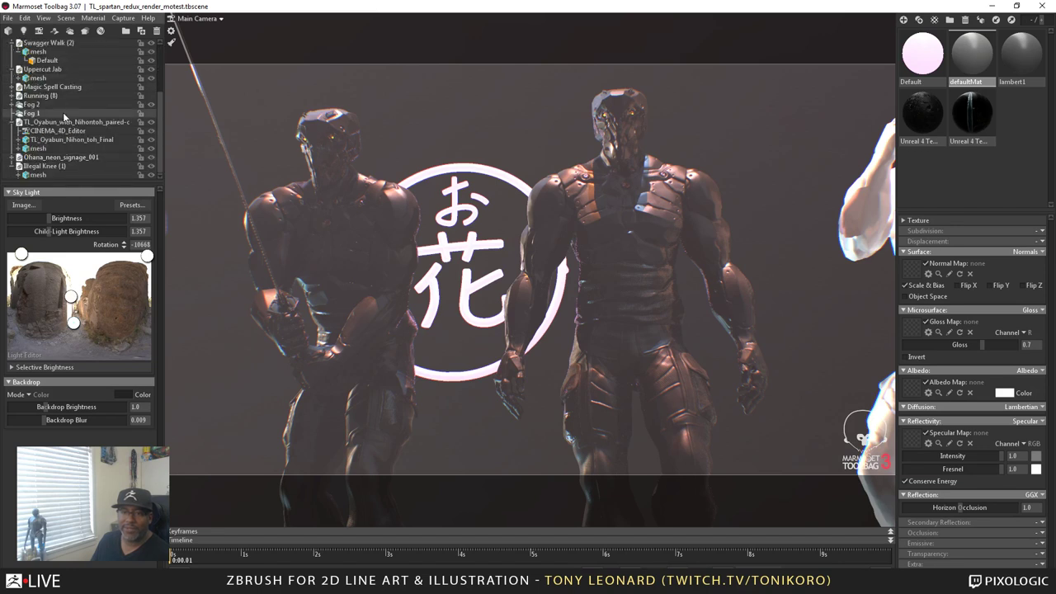
# - Review the Fog 2 settings and browse the Material menu
pyautogui.click(126, 104)
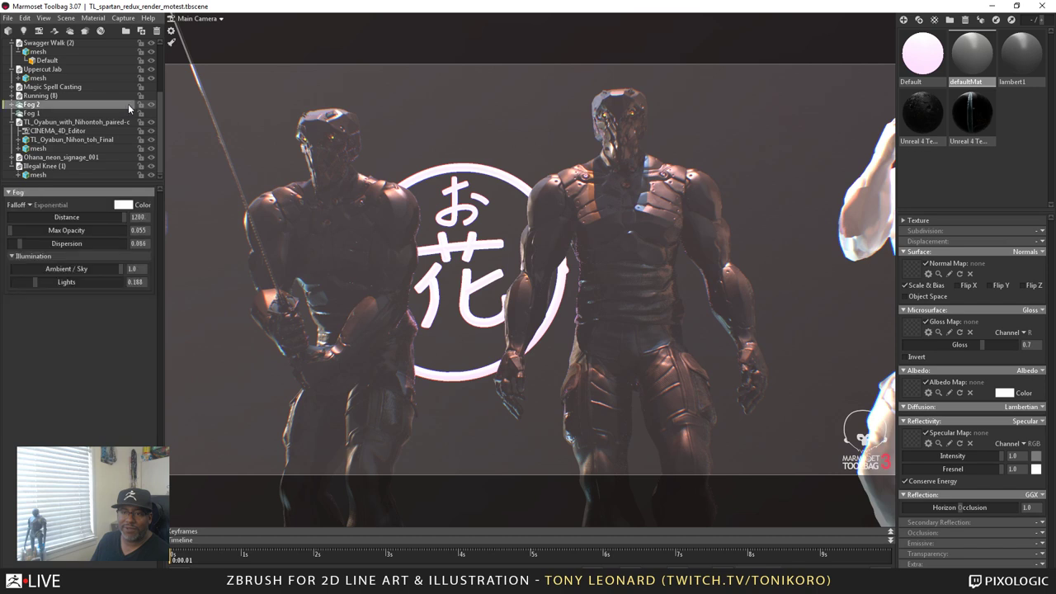
pyautogui.click(94, 19)
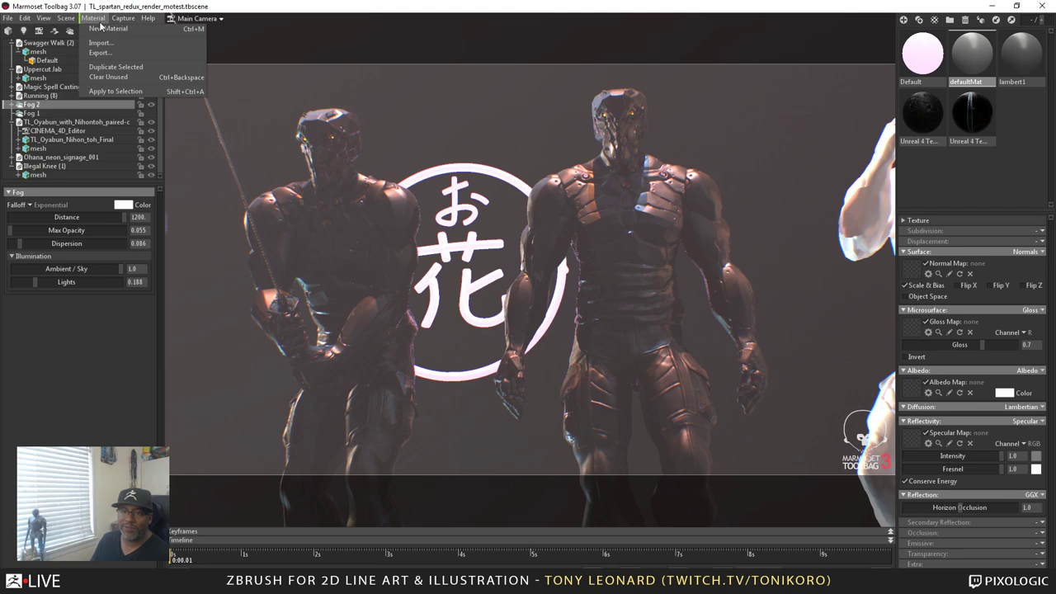
pyautogui.moveTo(67, 25)
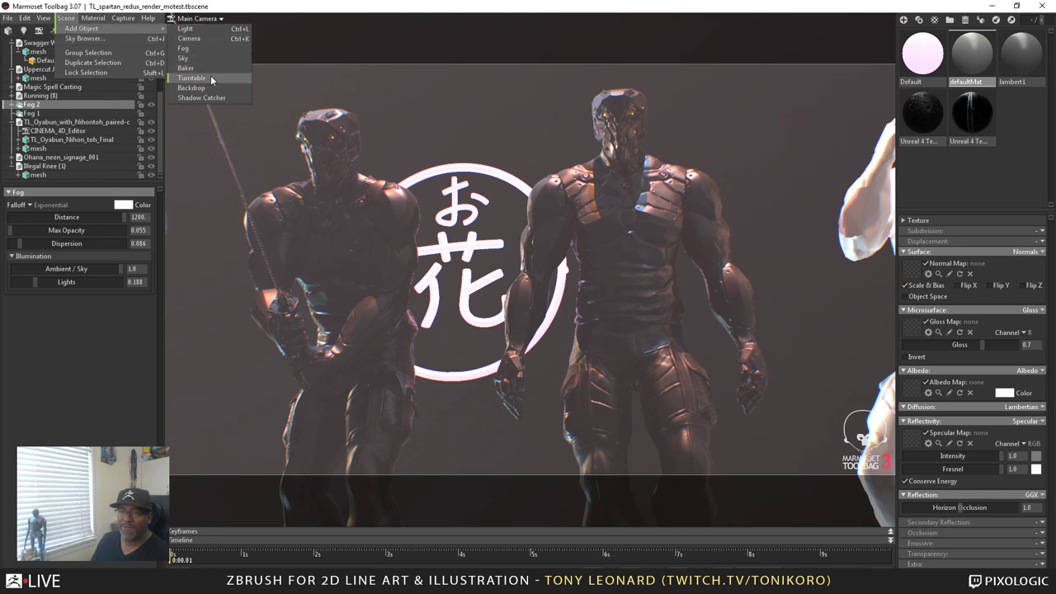
# - Clear the selection and expand the Main Camera's Lens > Focus options
pyautogui.click(455, 109)
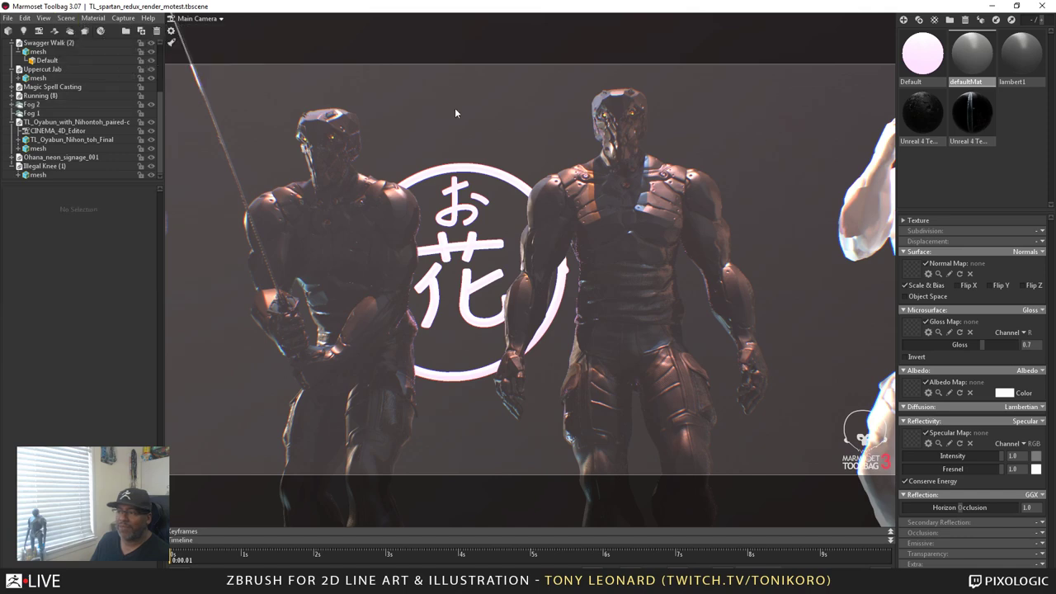
pyautogui.moveTo(692, 237); pyautogui.dragTo(577, 376)
pyautogui.scroll(3, 108, 101)
pyautogui.click(83, 59)
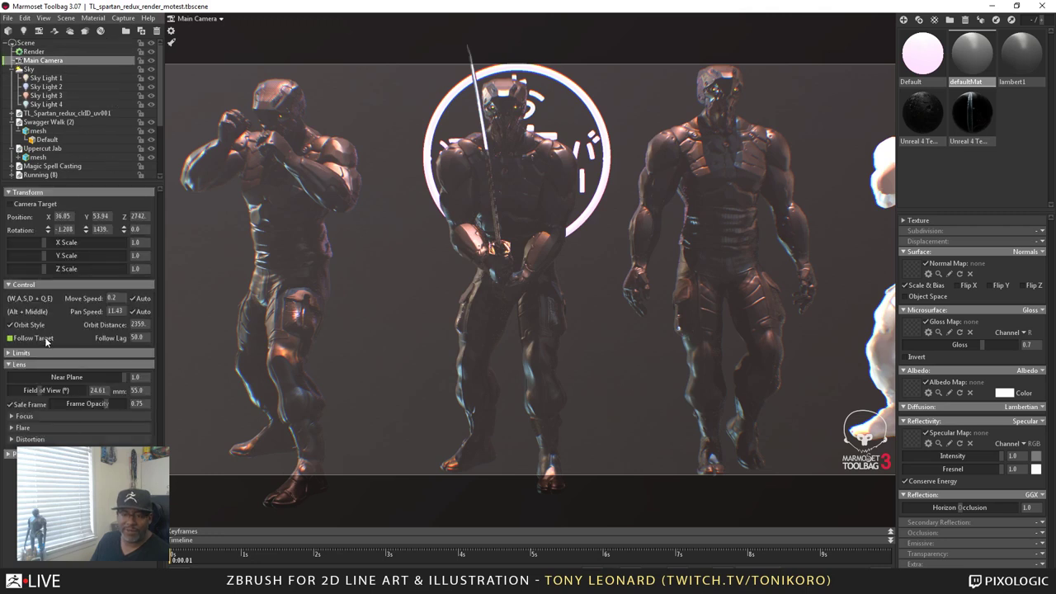
pyautogui.click(11, 417)
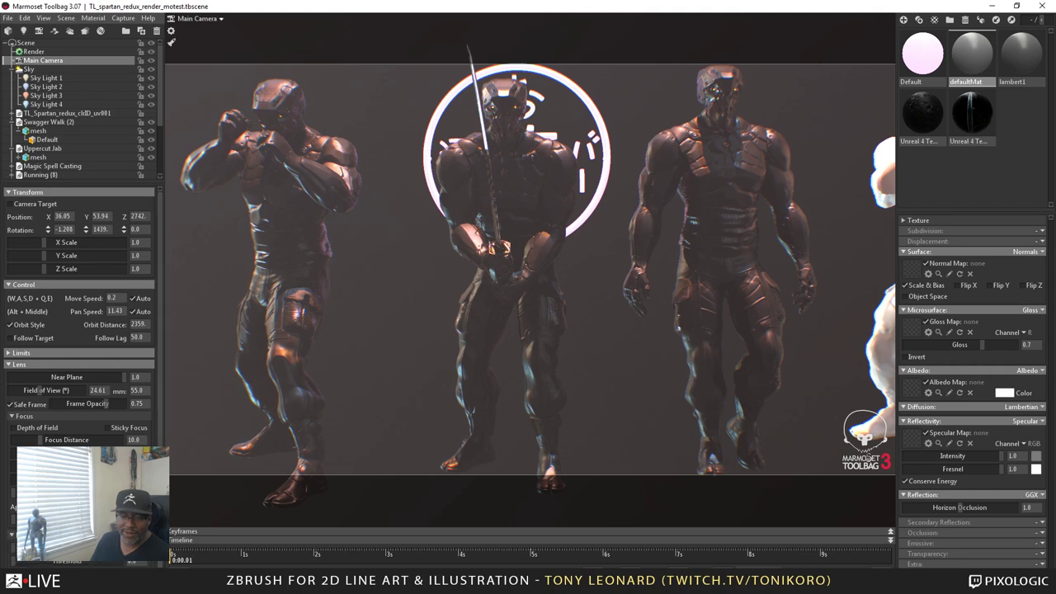
# - Enable Show Scale Reference in the Render settings
pyautogui.scroll(-1, 11, 538)
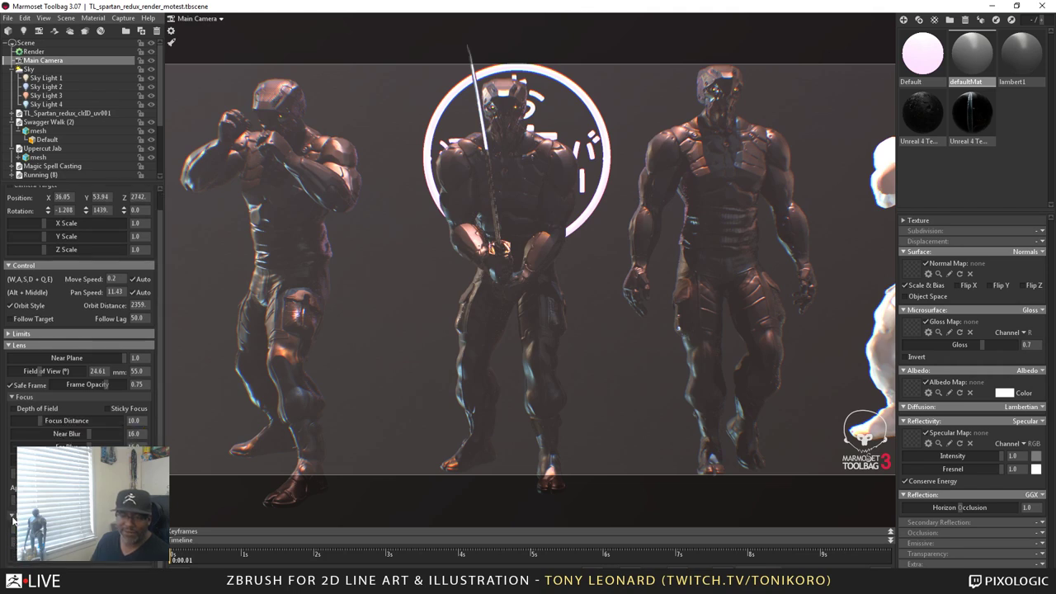
pyautogui.scroll(1, 12, 518)
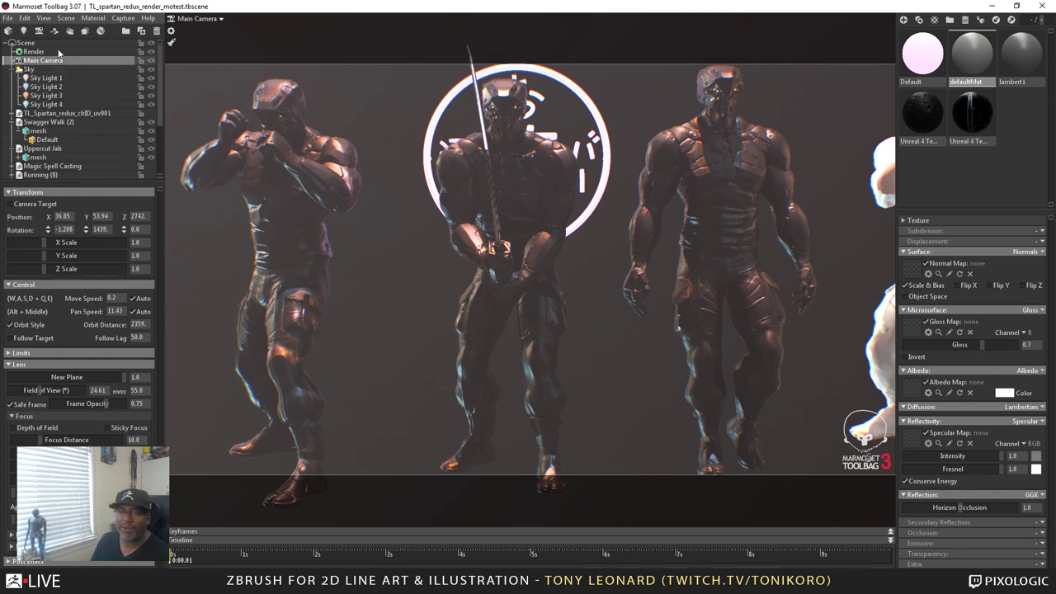
pyautogui.click(56, 52)
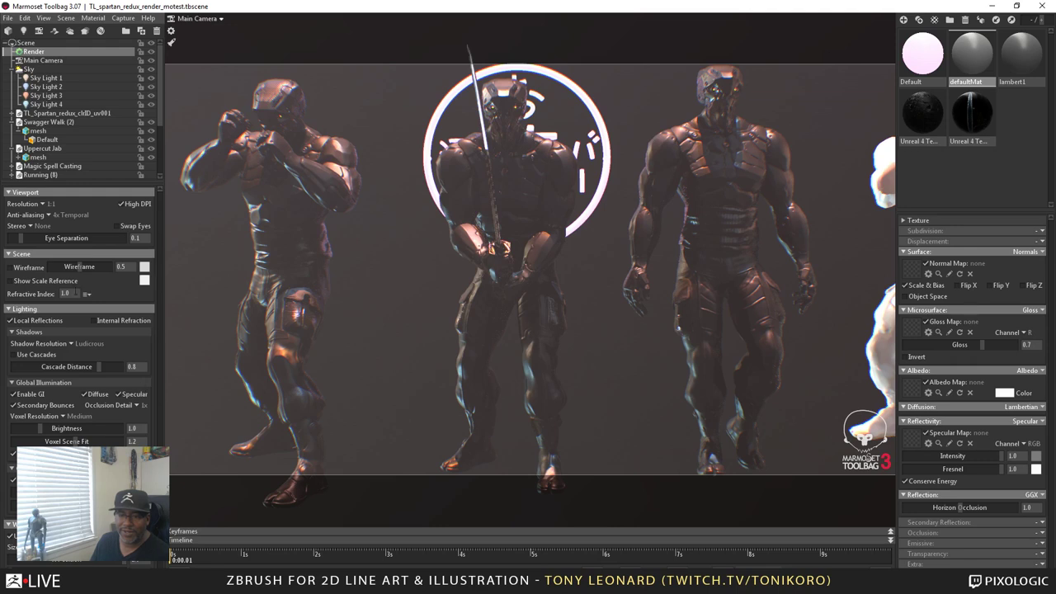
pyautogui.click(64, 280)
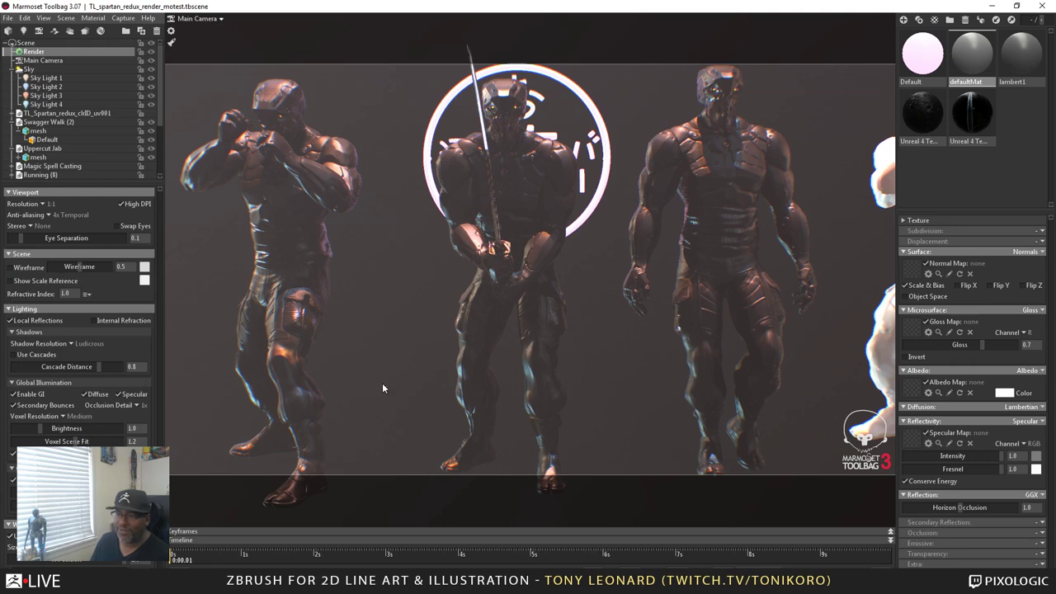
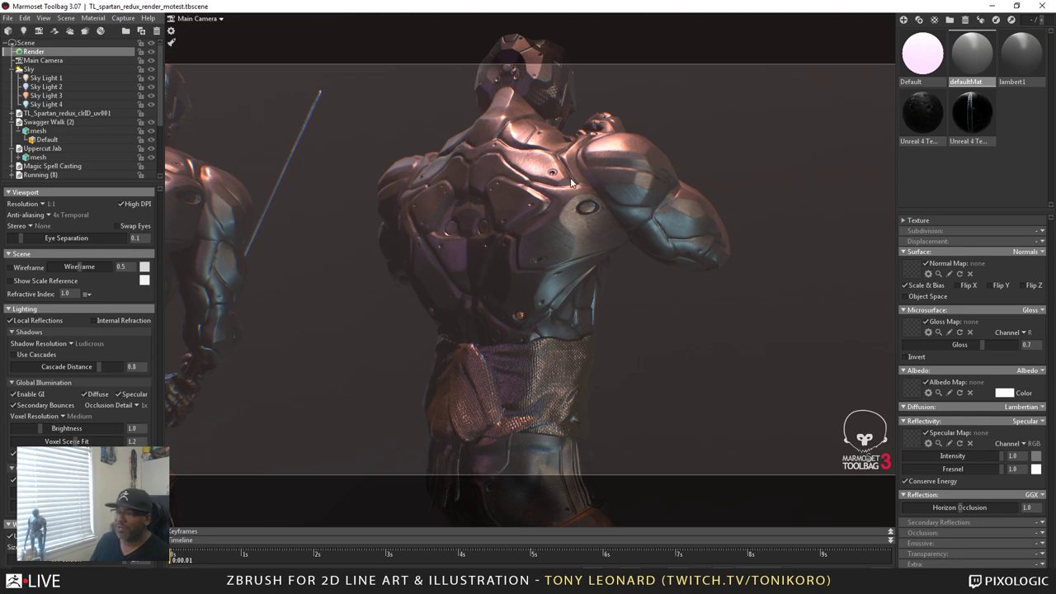
# - Swing to a wider front view of the three characters and bring up the material preset list
pyautogui.moveTo(700, 307); pyautogui.dragTo(603, 307)
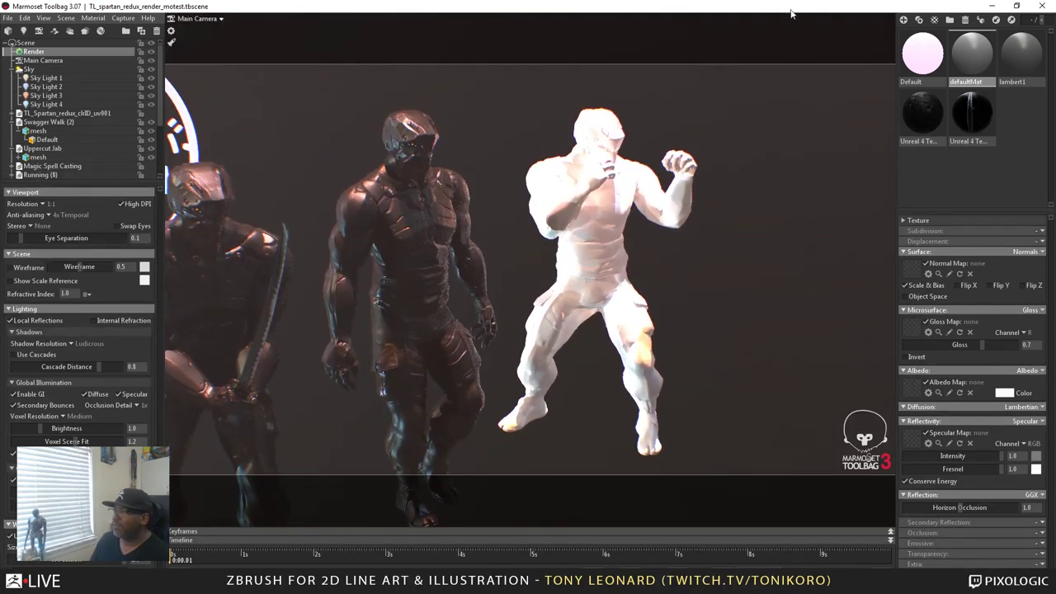
pyautogui.click(939, 22)
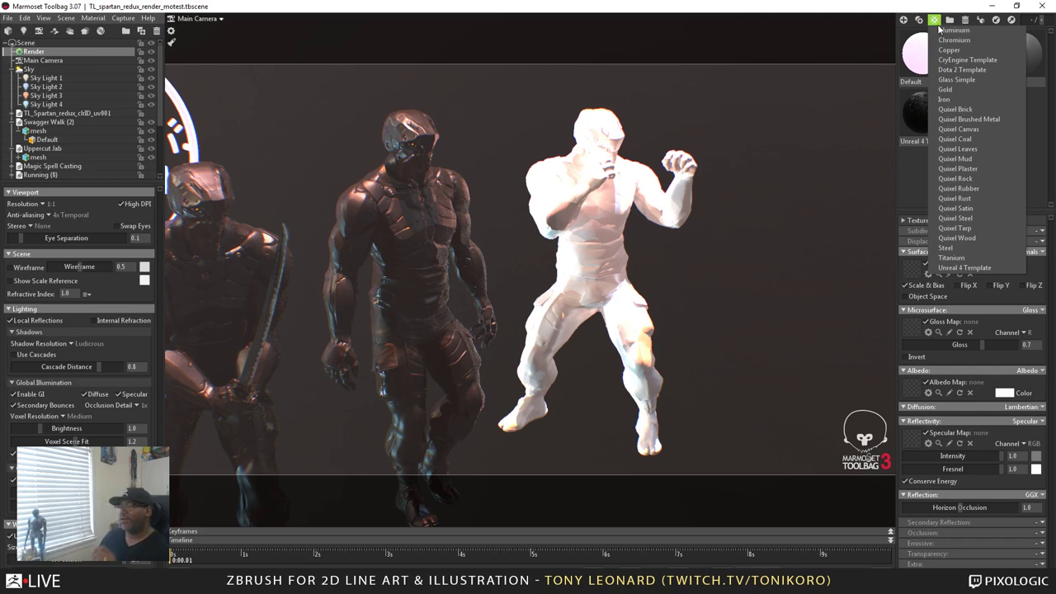
# - Apply a new Unreal 4 Template chrome material to the white fighter and start choosing its normal map
pyautogui.click(963, 267)
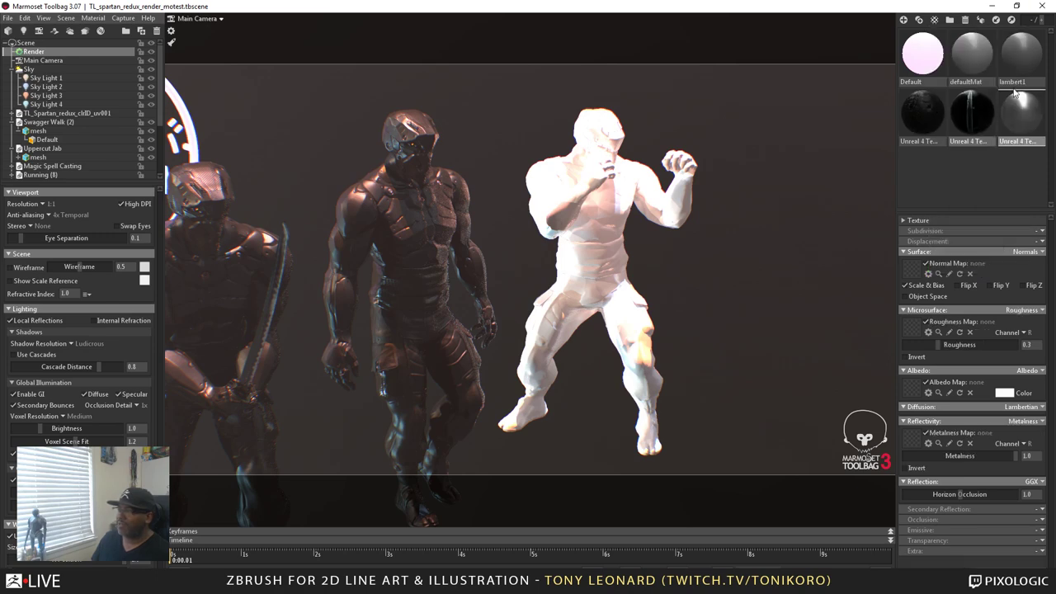
pyautogui.moveTo(1021, 115); pyautogui.dragTo(646, 366)
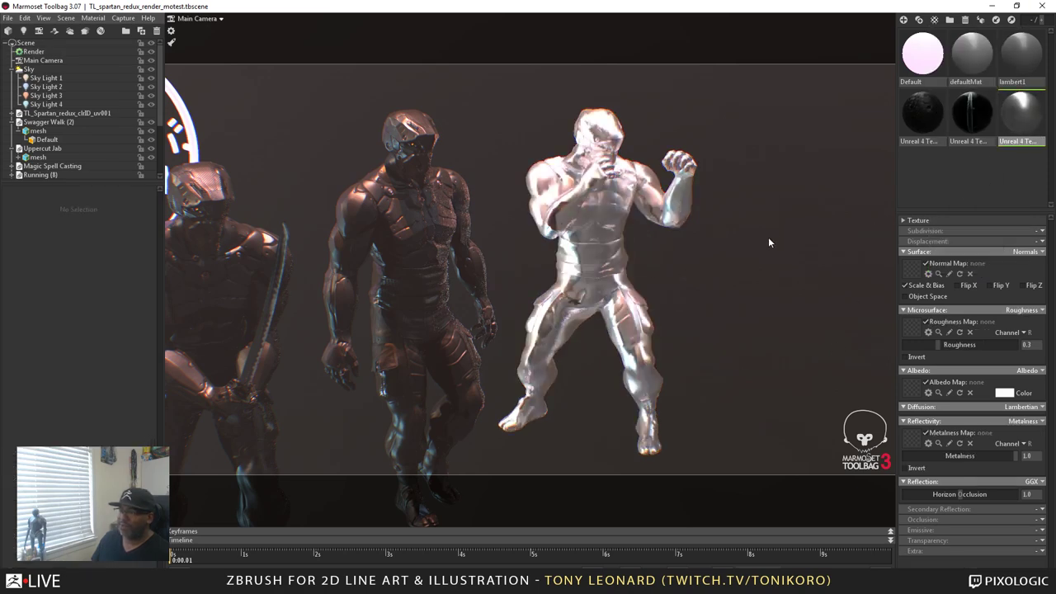
pyautogui.moveTo(768, 241); pyautogui.dragTo(644, 332)
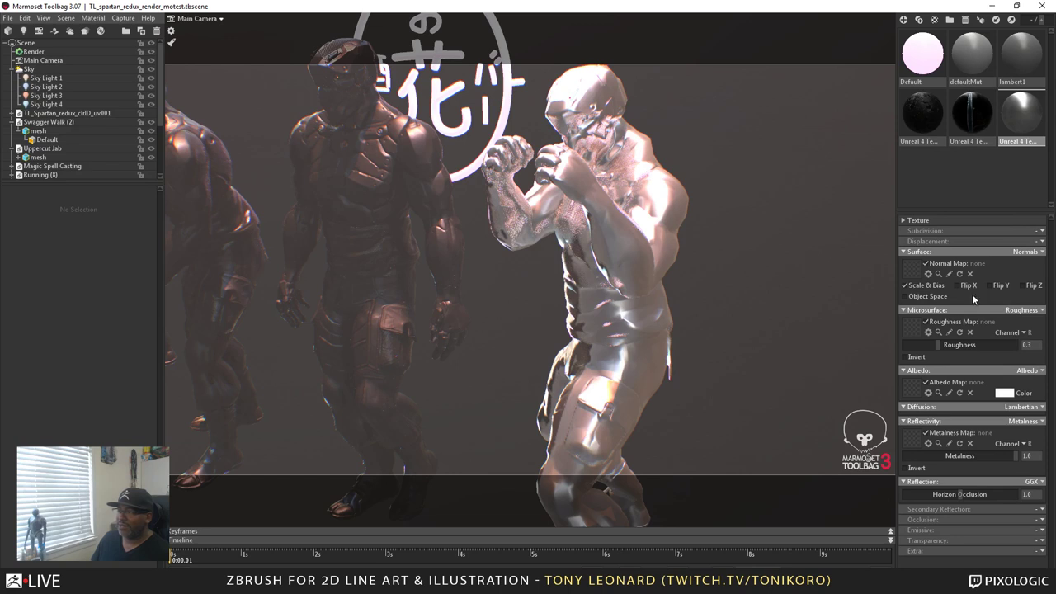
pyautogui.click(911, 270)
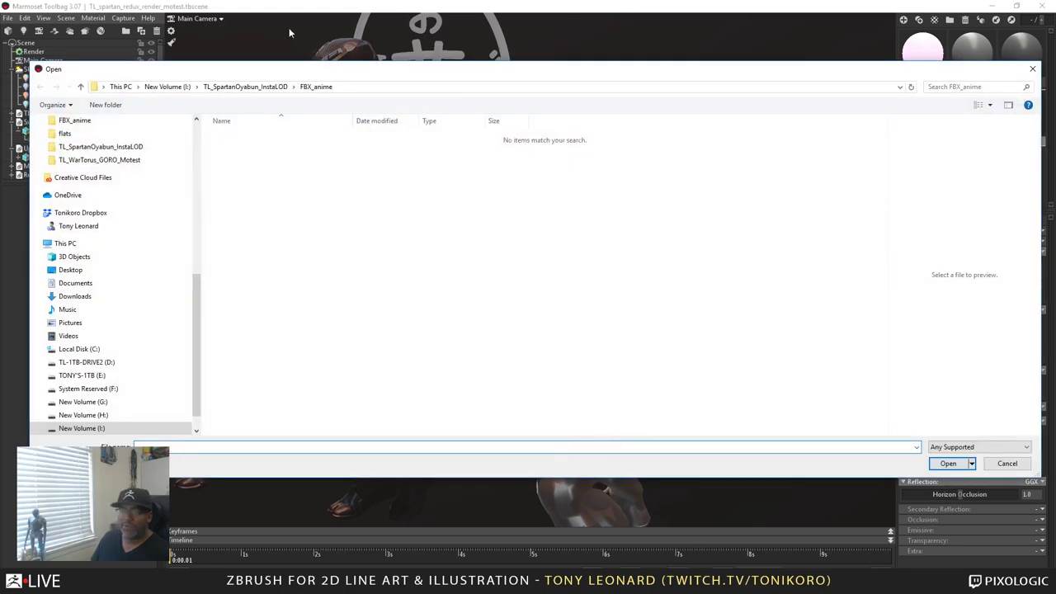
# - Load 22_meshes_Normal_4_96579160.png from TL_SpartanOyabun_InstaLOD as the material's normal map
pyautogui.click(258, 87)
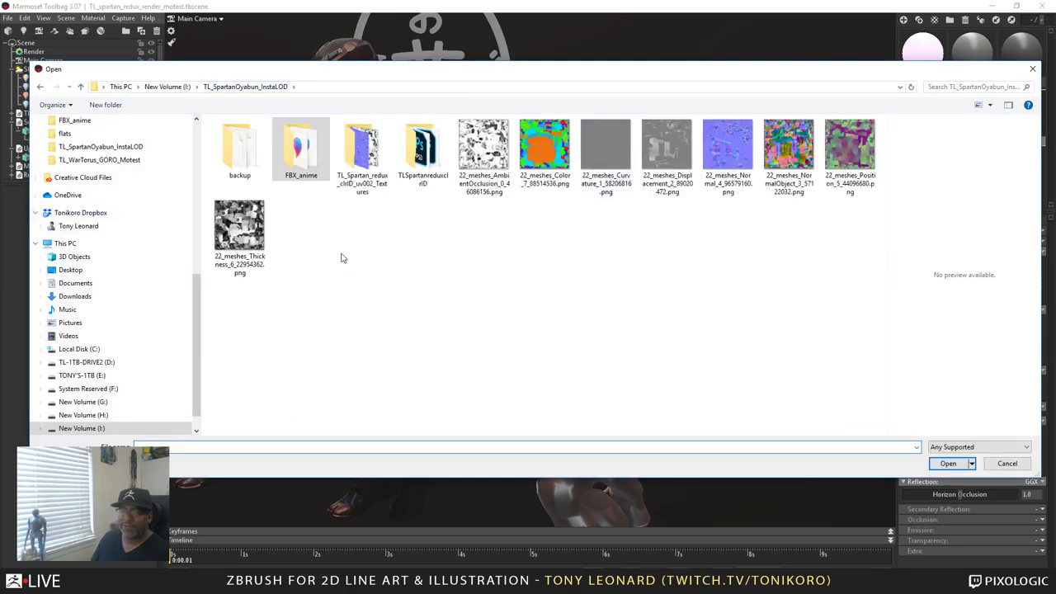
pyautogui.click(732, 150)
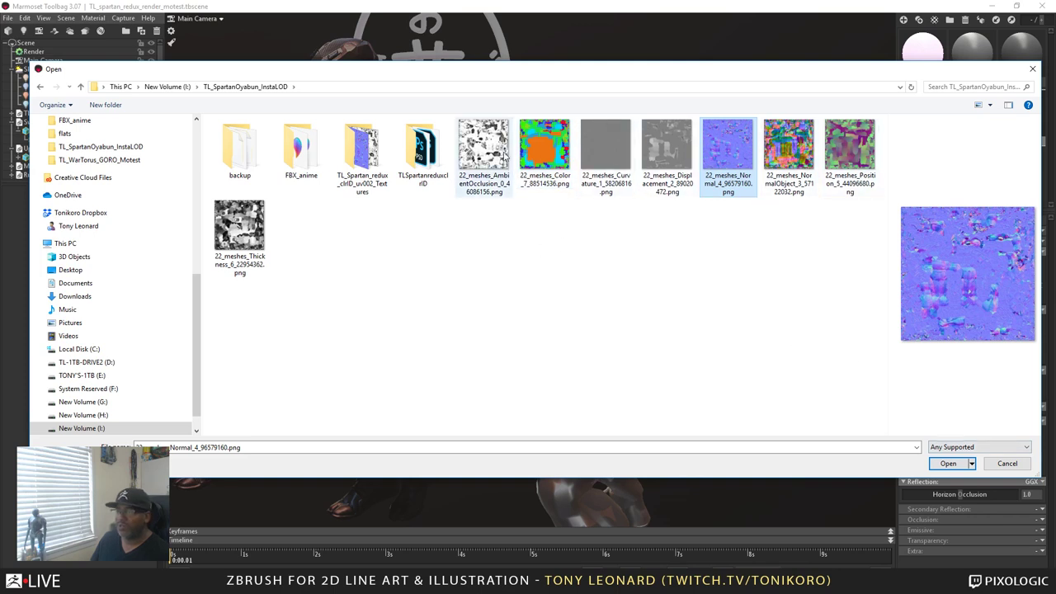
pyautogui.moveTo(655, 64); pyautogui.dragTo(643, 46)
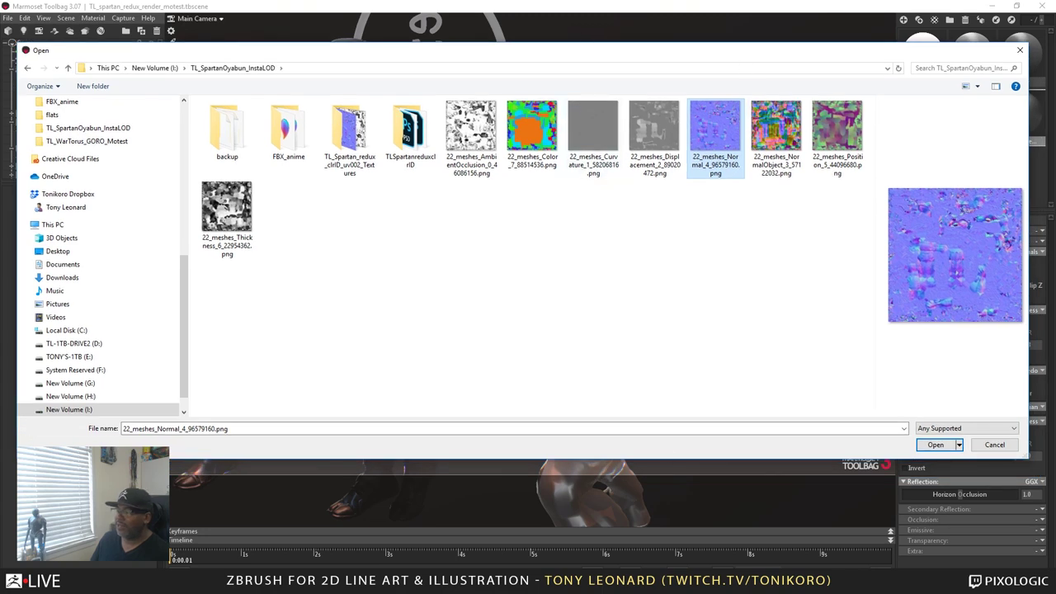
pyautogui.click(936, 445)
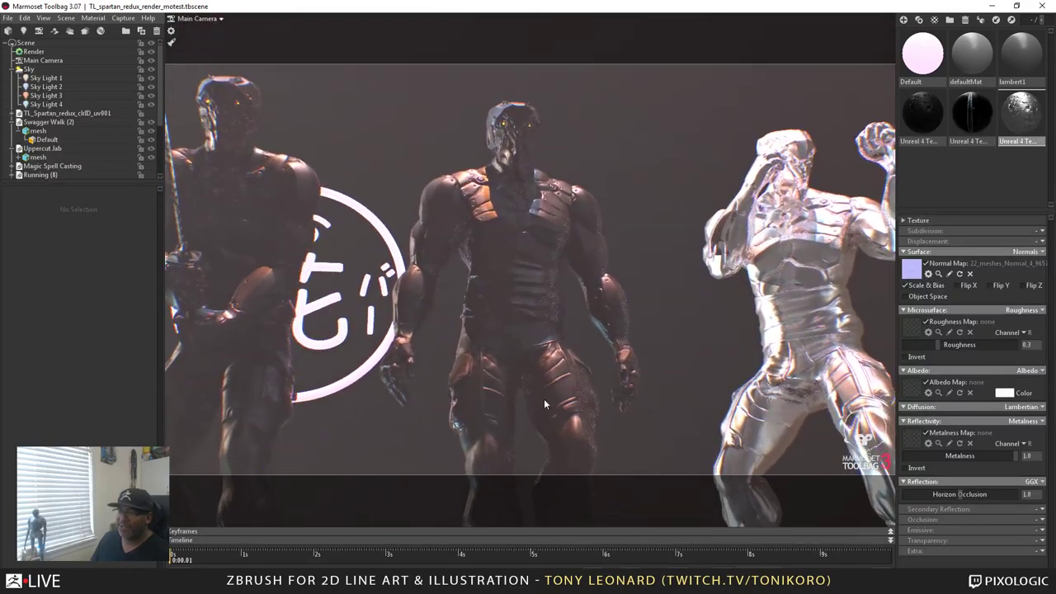
pyautogui.click(124, 18)
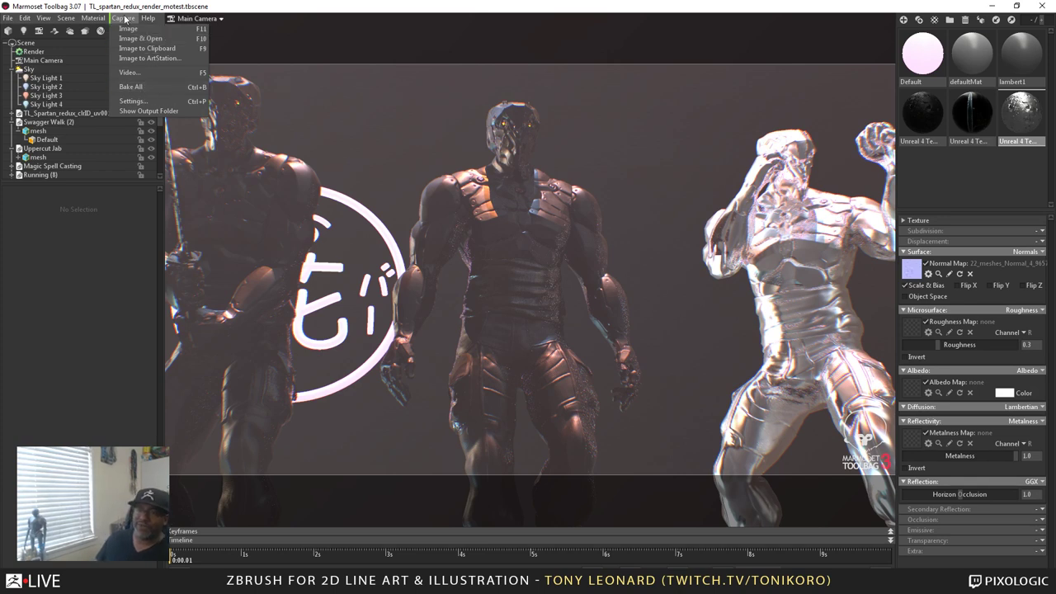
pyautogui.moveTo(147, 18)
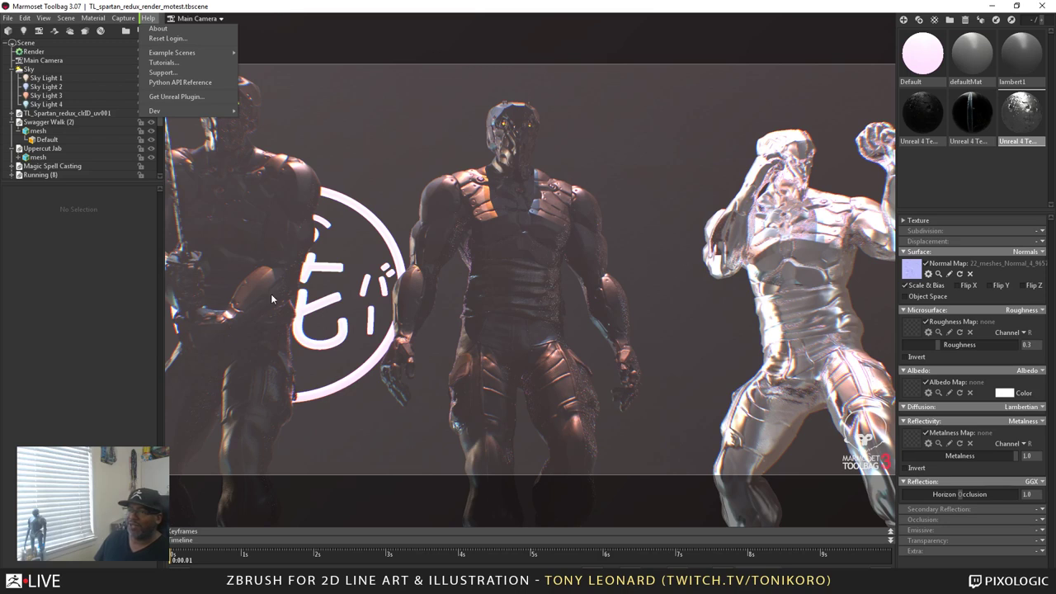
pyautogui.click(590, 139)
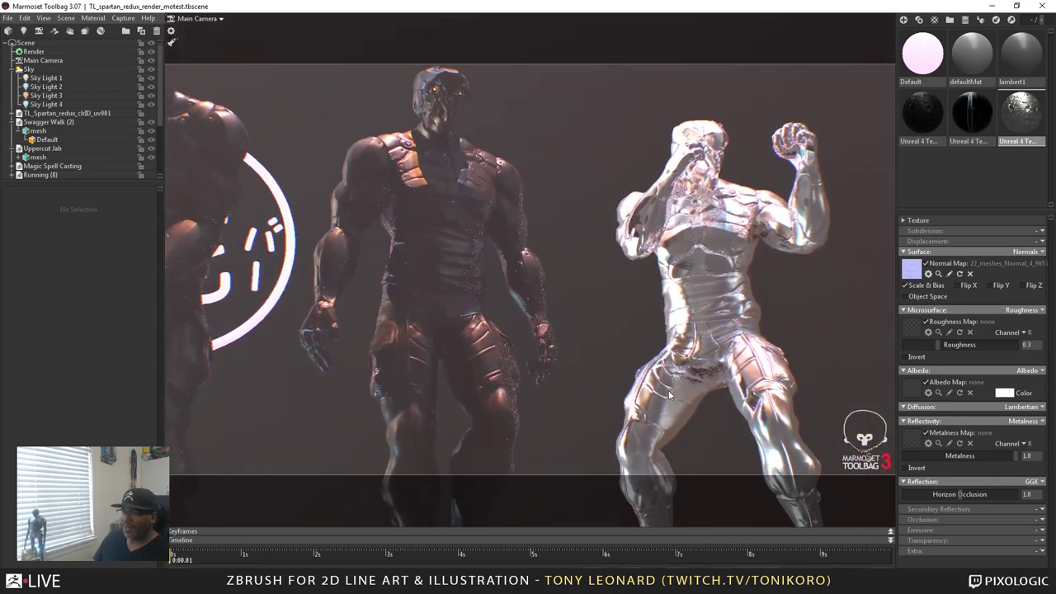
pyautogui.moveTo(694, 405); pyautogui.dragTo(537, 391)
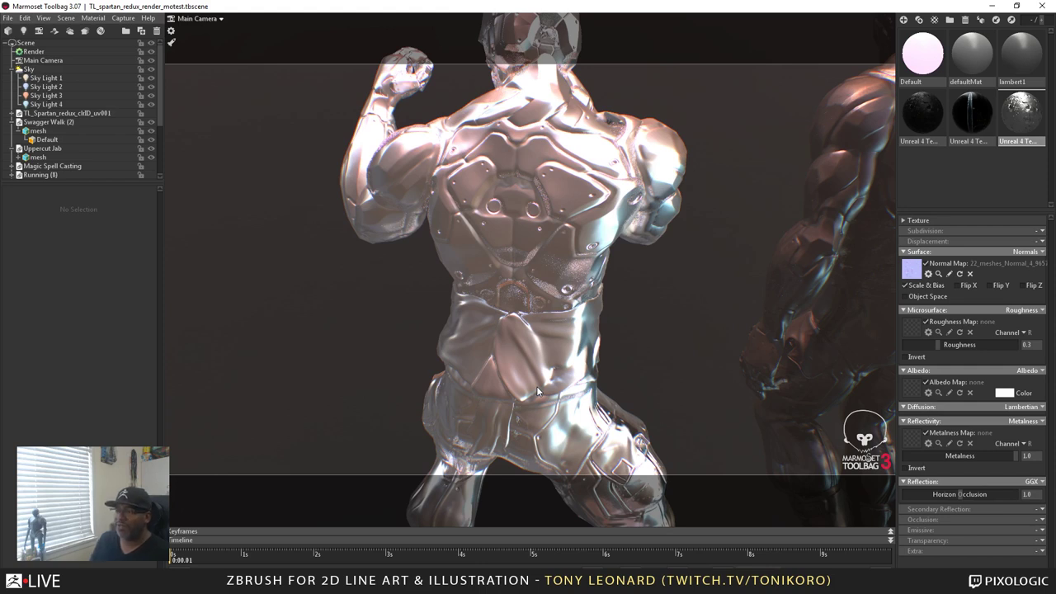
pyautogui.moveTo(535, 268); pyautogui.dragTo(700, 363)
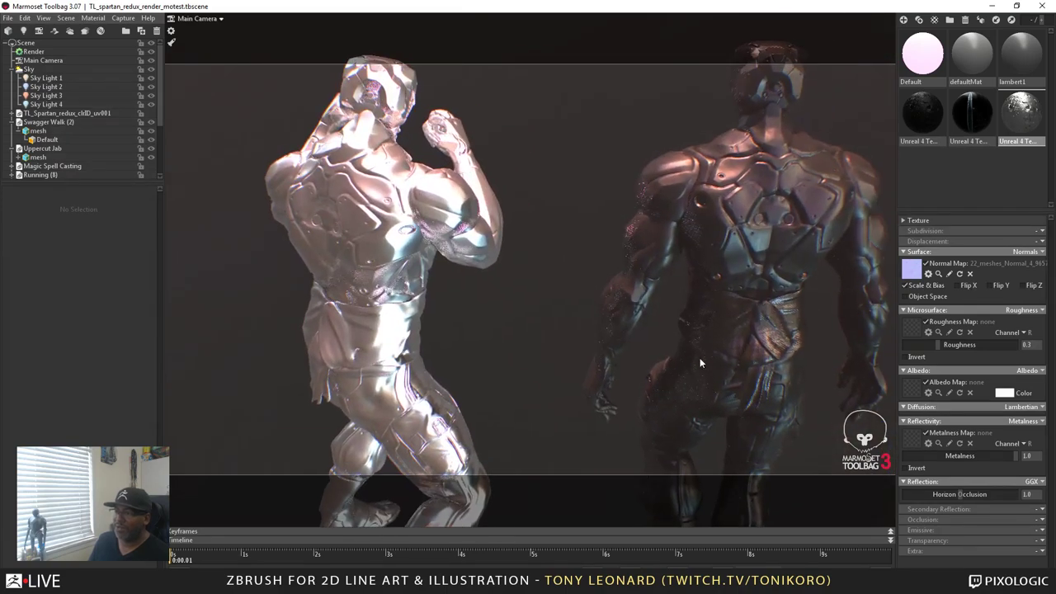
pyautogui.moveTo(752, 338); pyautogui.dragTo(722, 165)
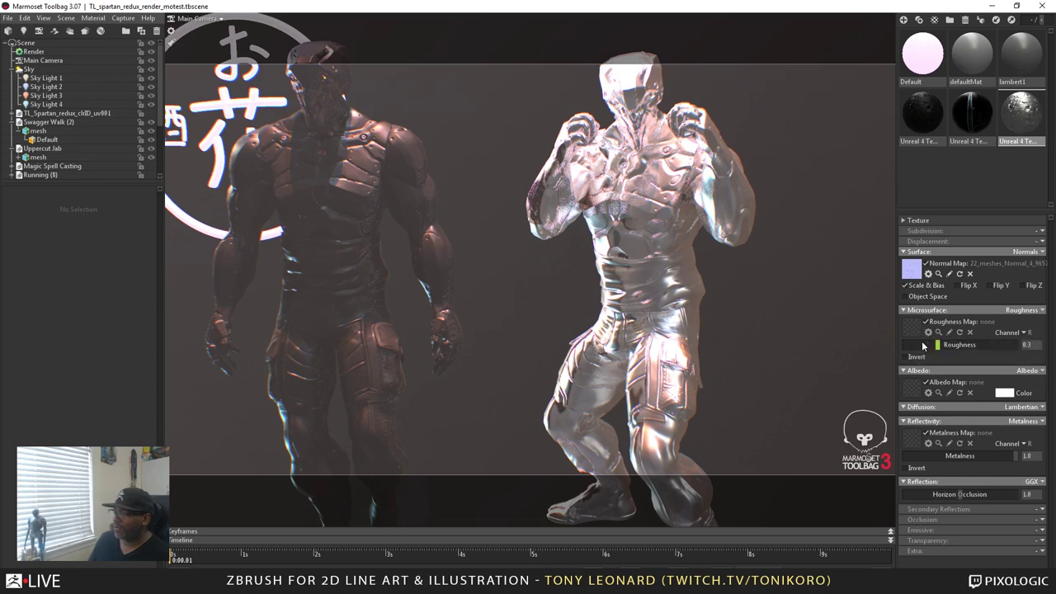
# - Load 22_meshes_Color_7_88514536.png as the fighter material's albedo map
pyautogui.click(912, 394)
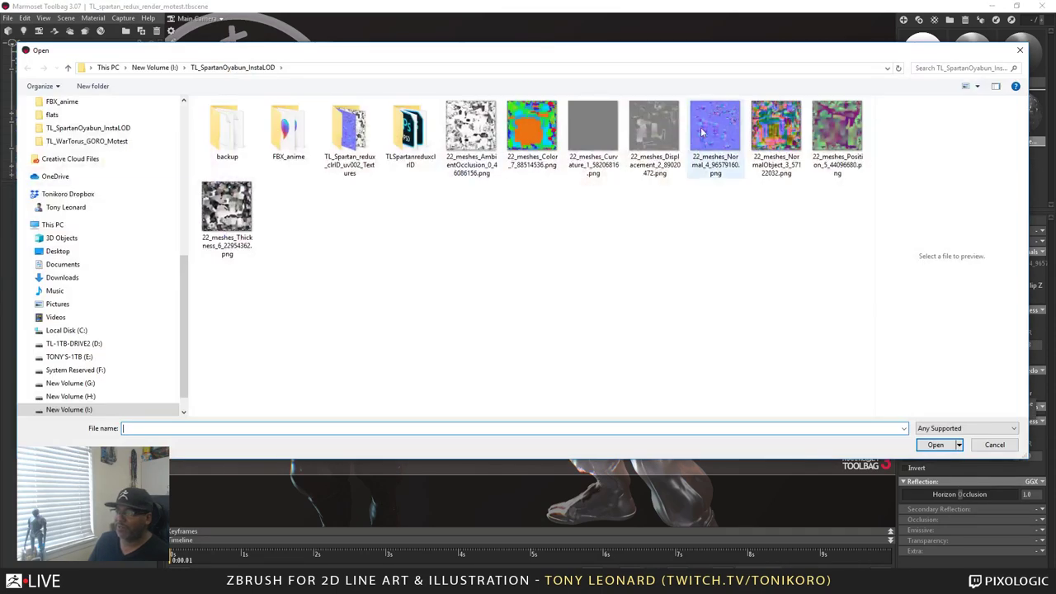
pyautogui.click(541, 137)
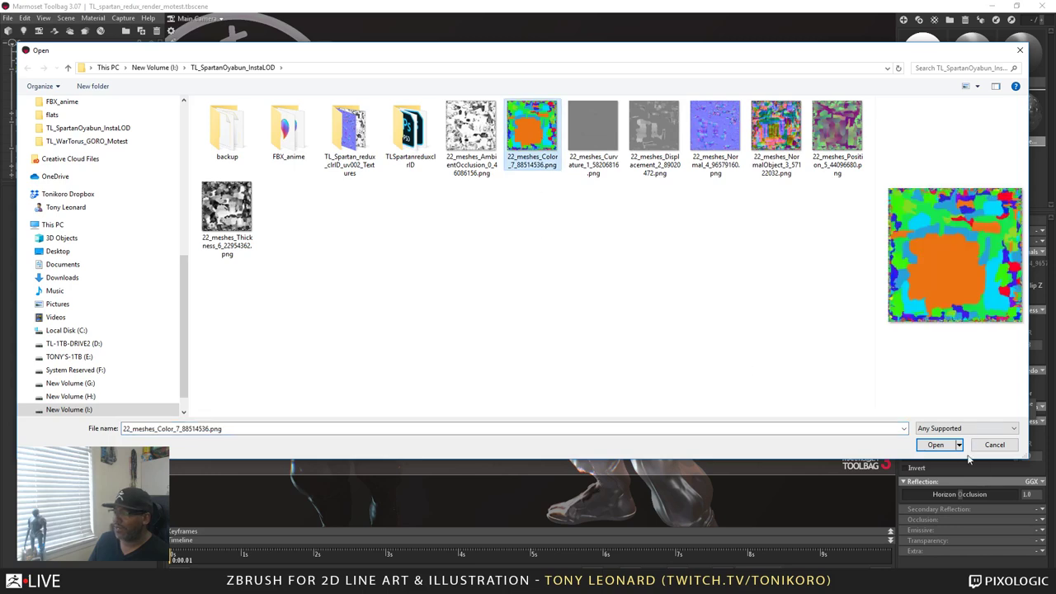
pyautogui.click(936, 444)
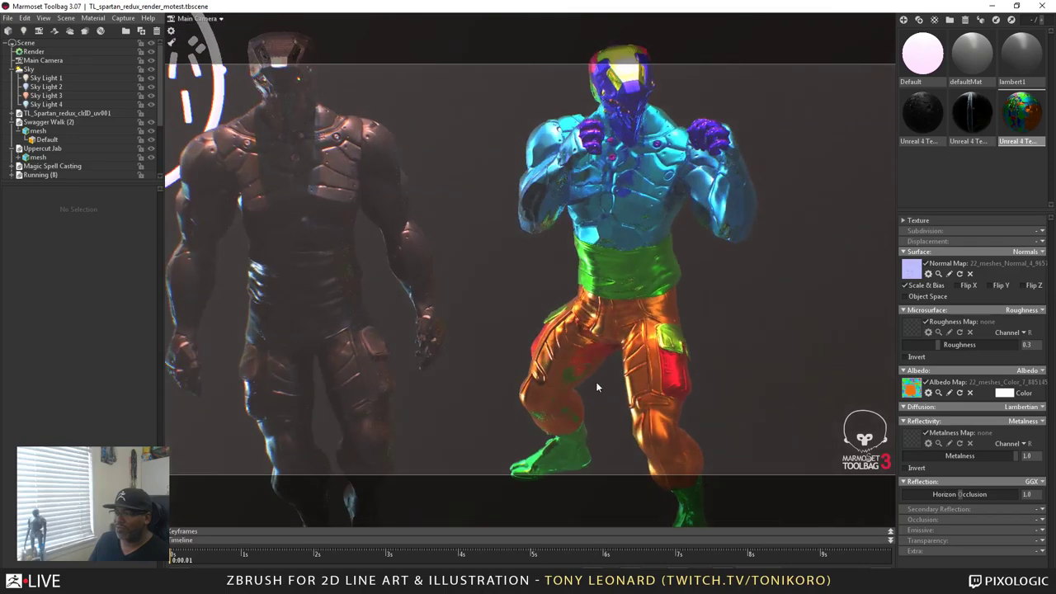
# - Raise roughness to about 0.698 and lower metalness to about 0.519
pyautogui.moveTo(731, 268); pyautogui.dragTo(437, 237)
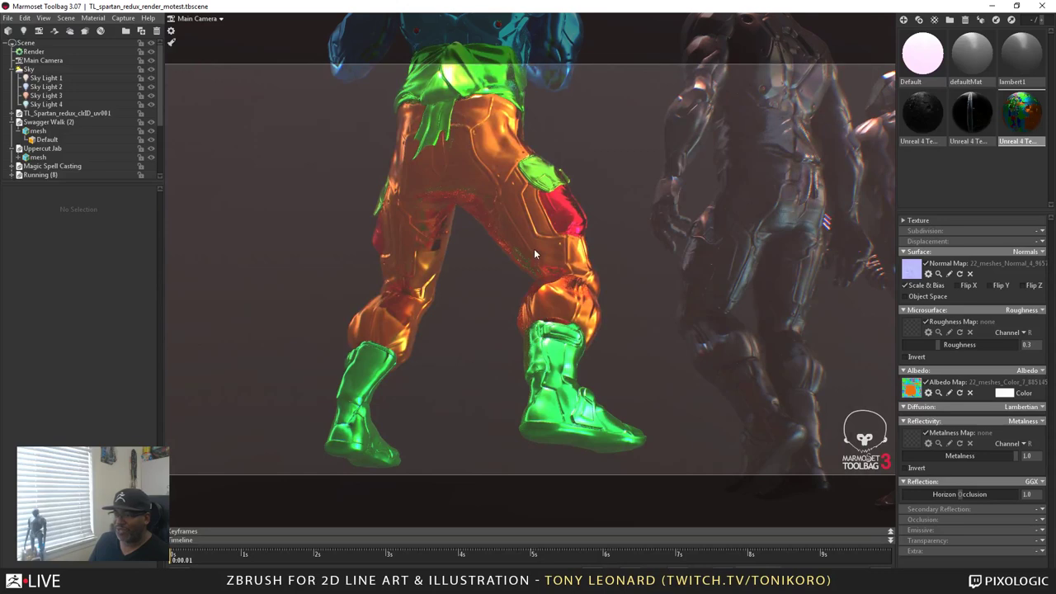
pyautogui.moveTo(438, 170); pyautogui.dragTo(726, 297)
pyautogui.moveTo(938, 350); pyautogui.dragTo(981, 352)
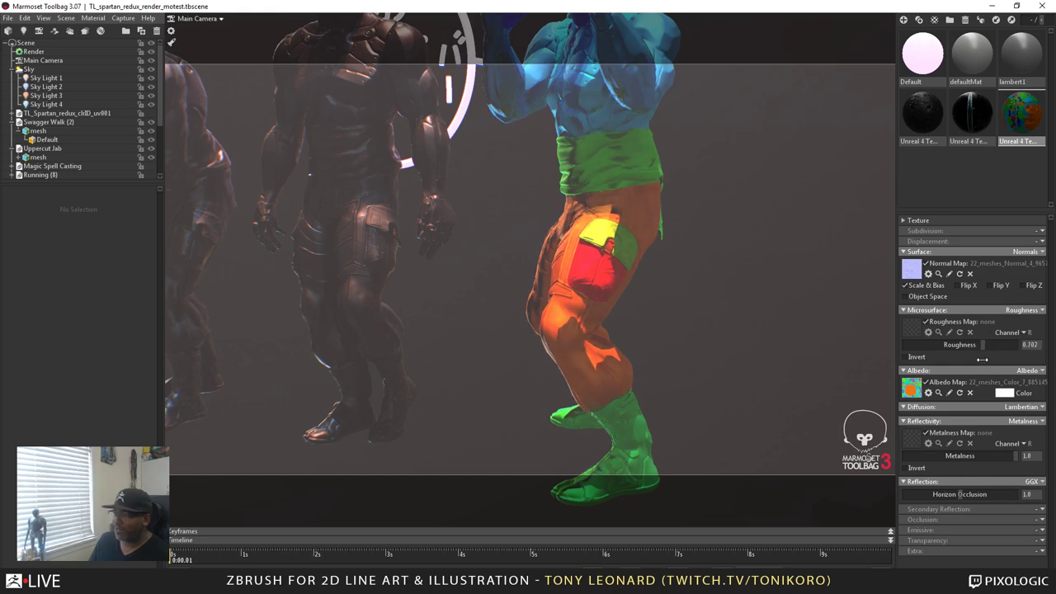
pyautogui.moveTo(1012, 461); pyautogui.dragTo(985, 456)
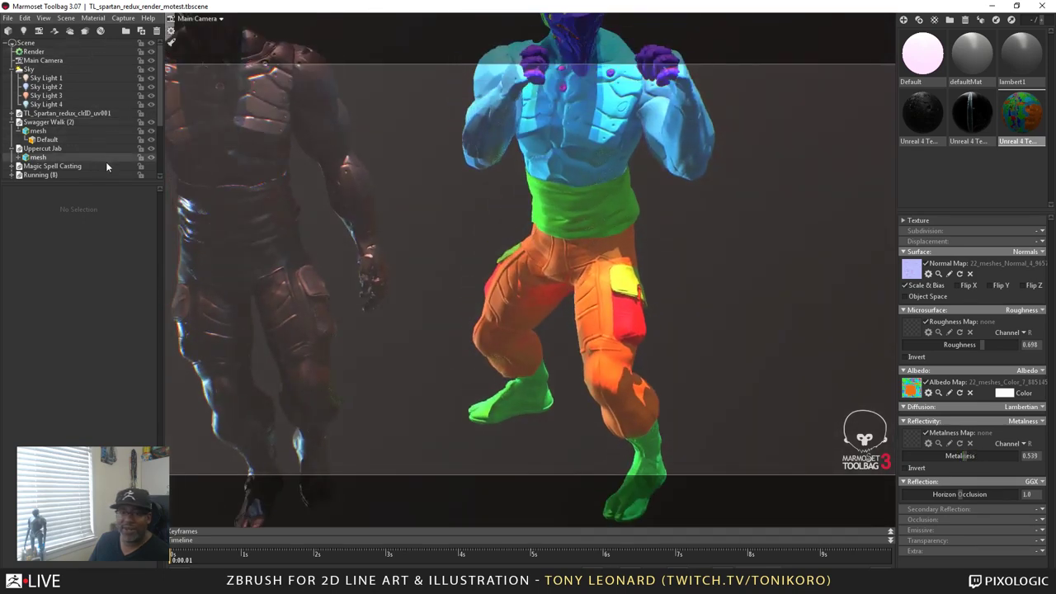
# - Hide Fog 2 to clear the haze and frame the colourful boxer beside the armored figures
pyautogui.scroll(-3, 105, 146)
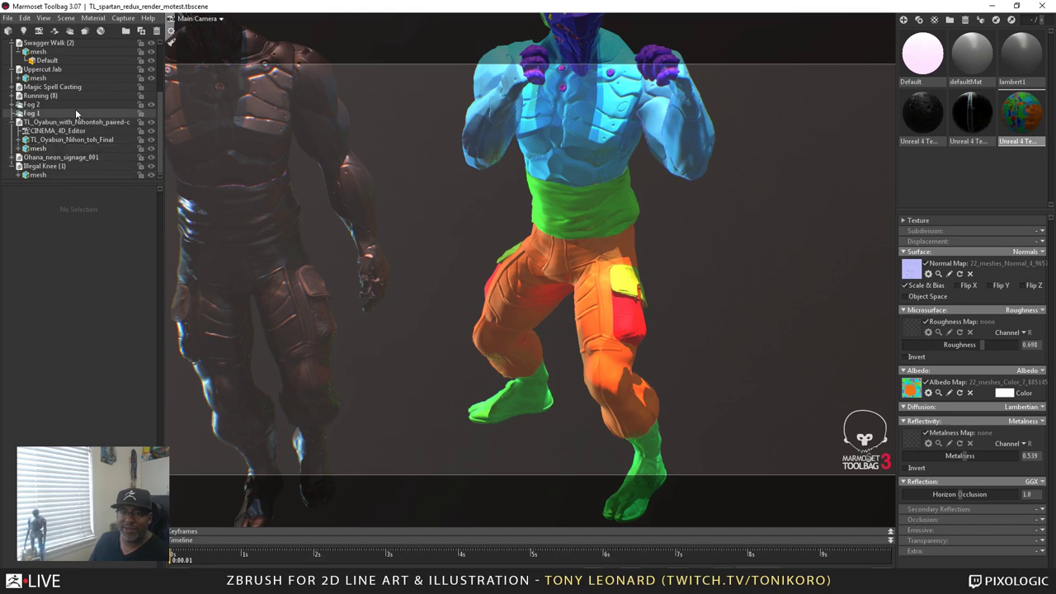
pyautogui.click(151, 104)
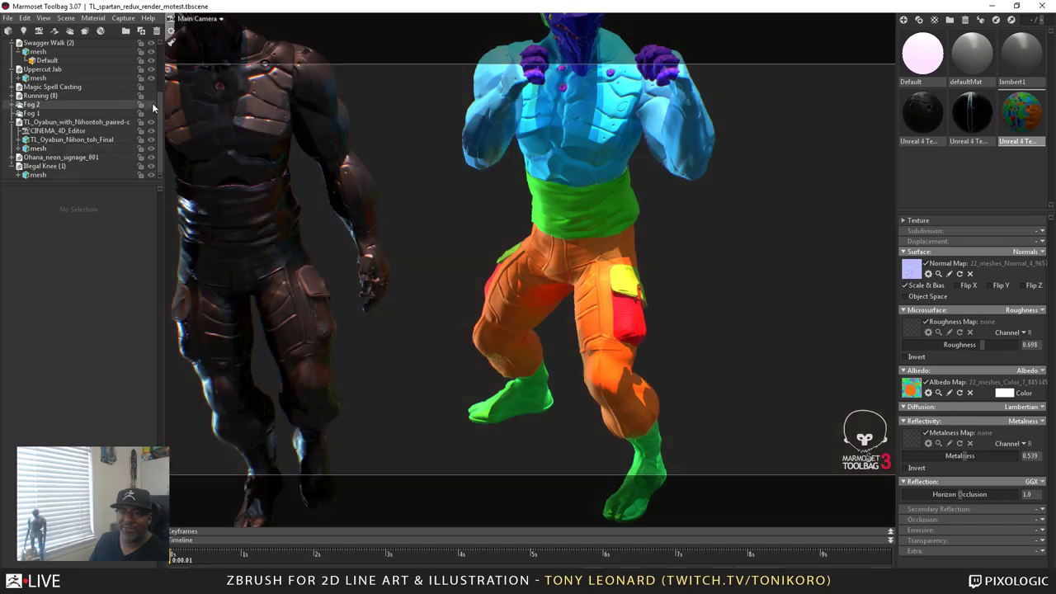
pyautogui.moveTo(462, 222); pyautogui.dragTo(697, 322)
pyautogui.scroll(2, 441, 289)
pyautogui.moveTo(439, 294); pyautogui.dragTo(538, 333)
pyautogui.moveTo(548, 194); pyautogui.dragTo(682, 350)
pyautogui.moveTo(541, 222); pyautogui.dragTo(740, 392)
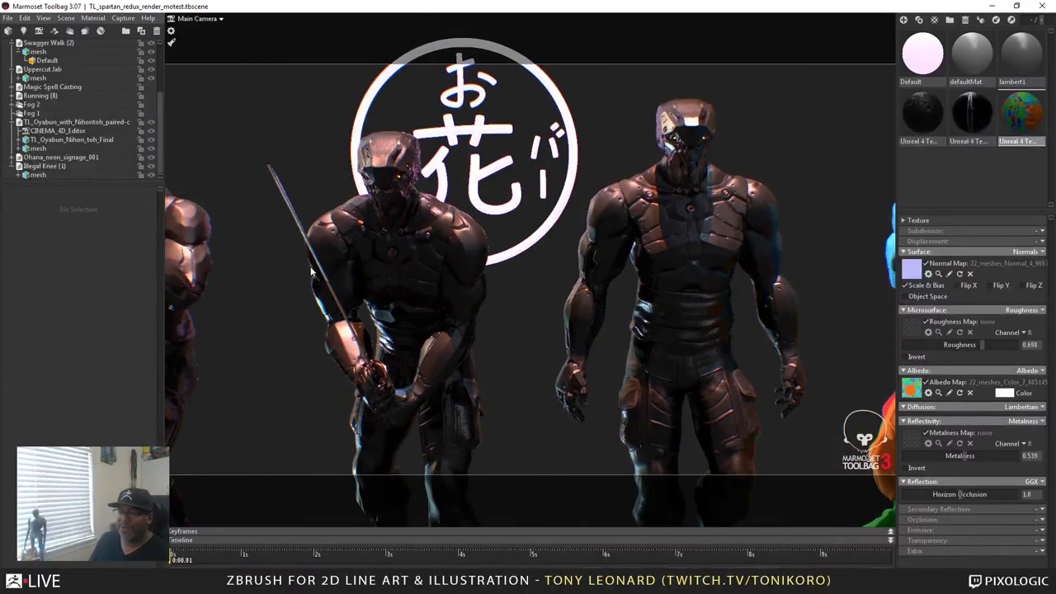
pyautogui.moveTo(347, 235); pyautogui.dragTo(559, 304)
pyautogui.moveTo(591, 259); pyautogui.dragTo(574, 332)
# - Orbit around the boxer's torso and arms, then swing back toward the neon sign
pyautogui.scroll(10, 568, 298)
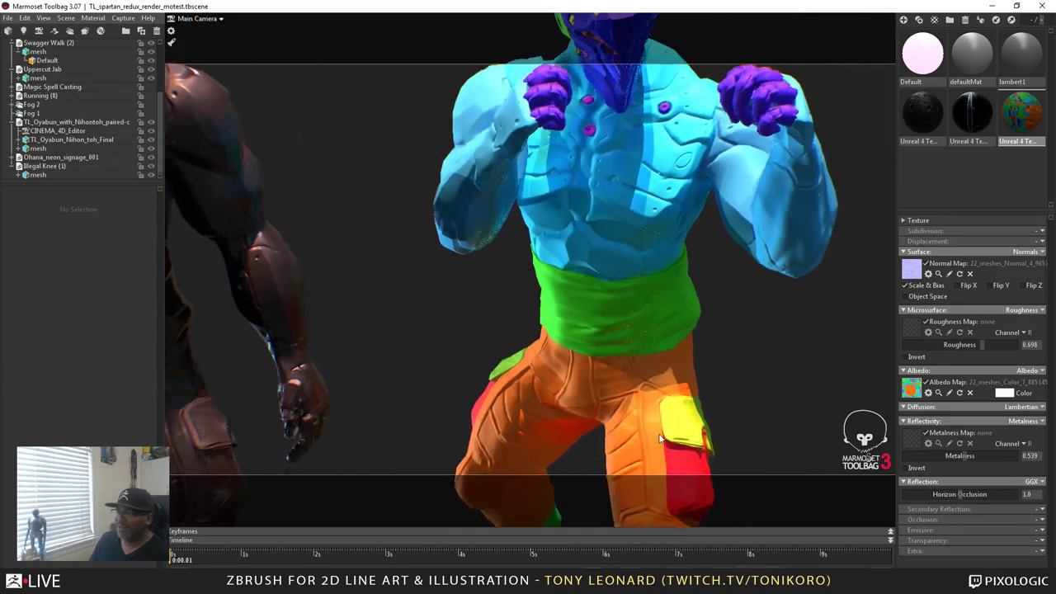
pyautogui.moveTo(659, 439); pyautogui.dragTo(559, 370)
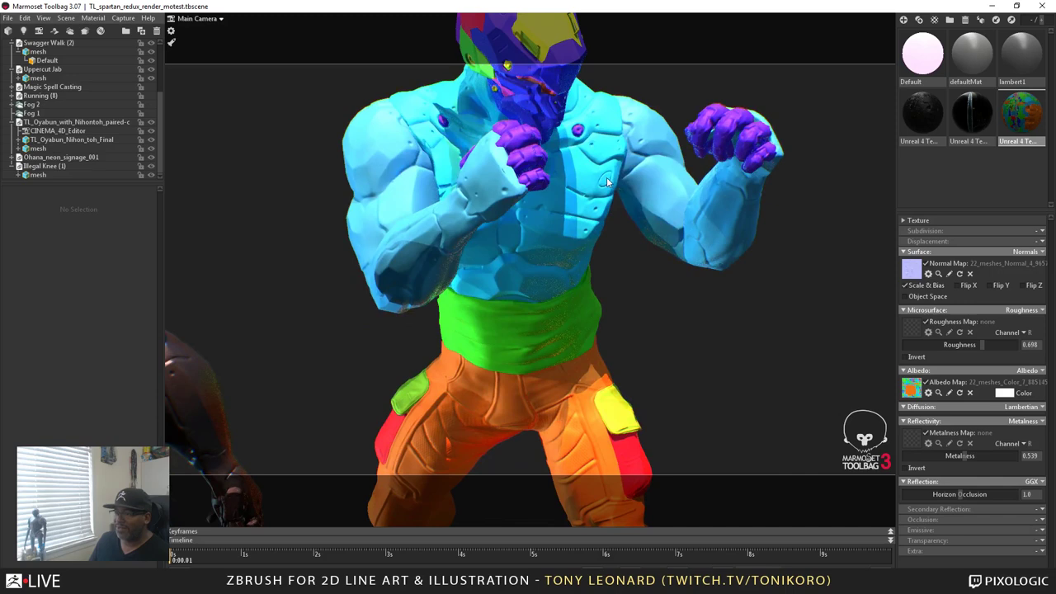
pyautogui.moveTo(605, 215); pyautogui.dragTo(568, 237)
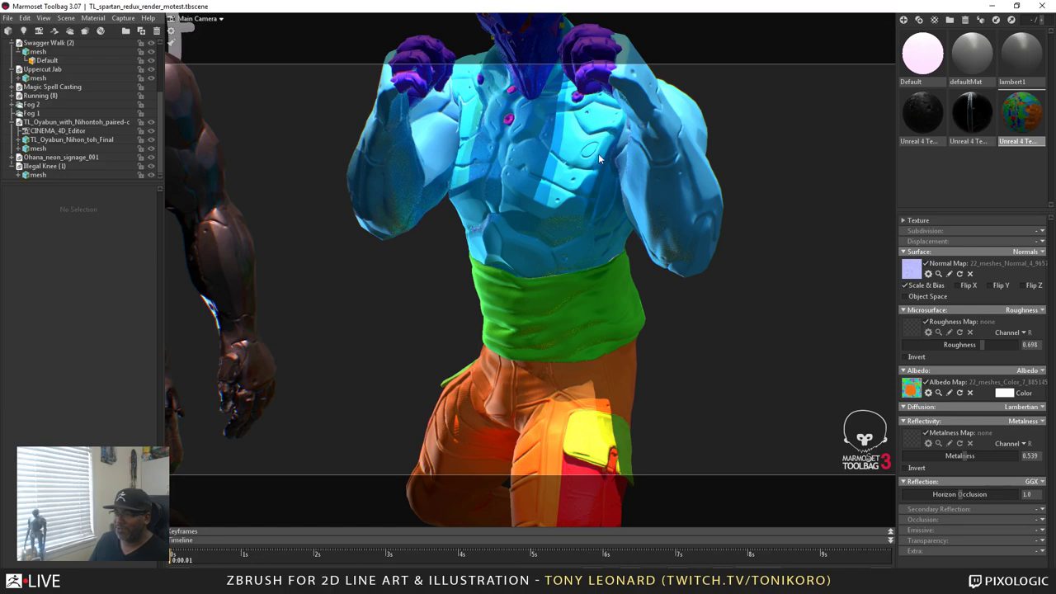
pyautogui.moveTo(560, 153); pyautogui.dragTo(658, 336)
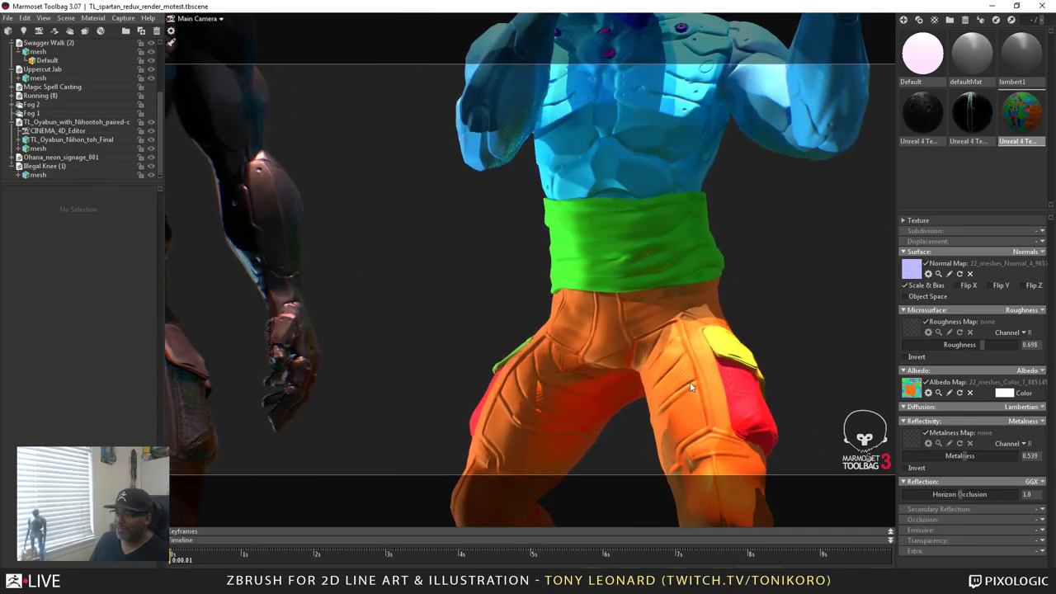
pyautogui.scroll(-5, 585, 309)
pyautogui.scroll(-3, 585, 309)
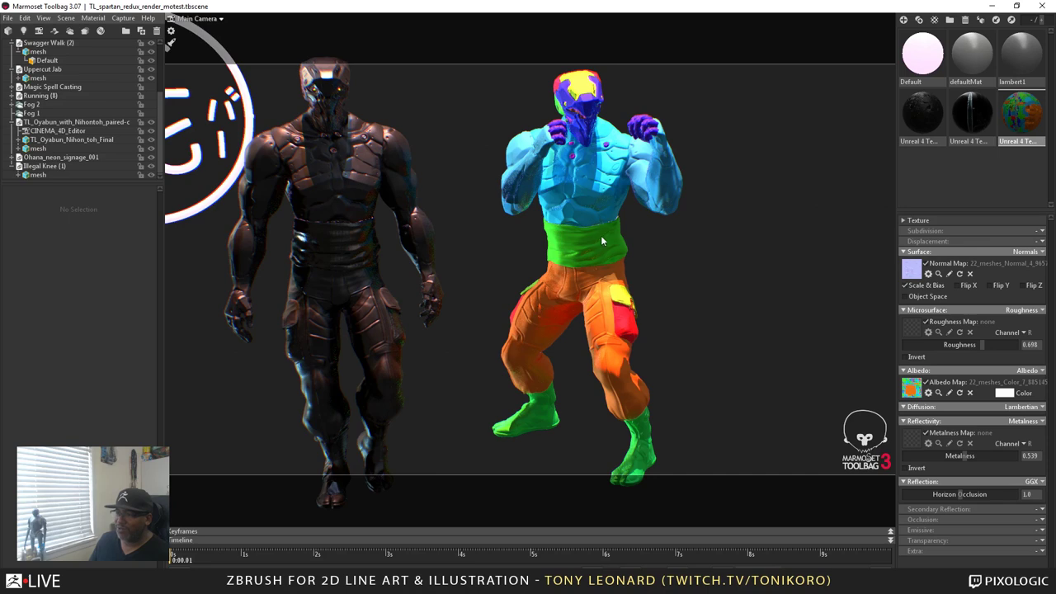
pyautogui.moveTo(614, 385); pyautogui.dragTo(508, 140)
pyautogui.moveTo(608, 295); pyautogui.dragTo(669, 304)
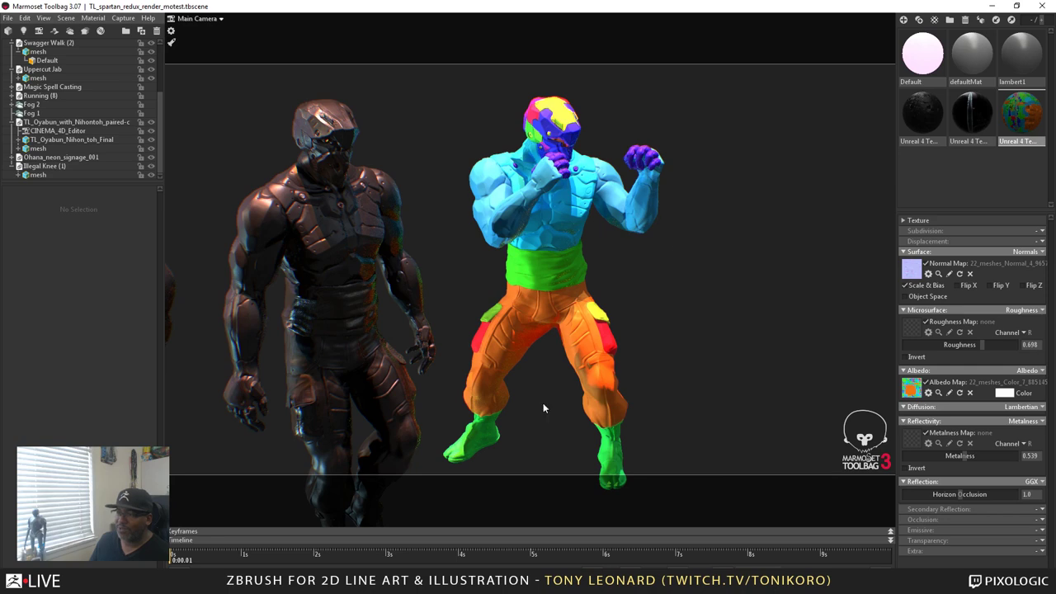
# - Play the characters' animations and select the colour-coded fighter's mesh
pyautogui.press('space')
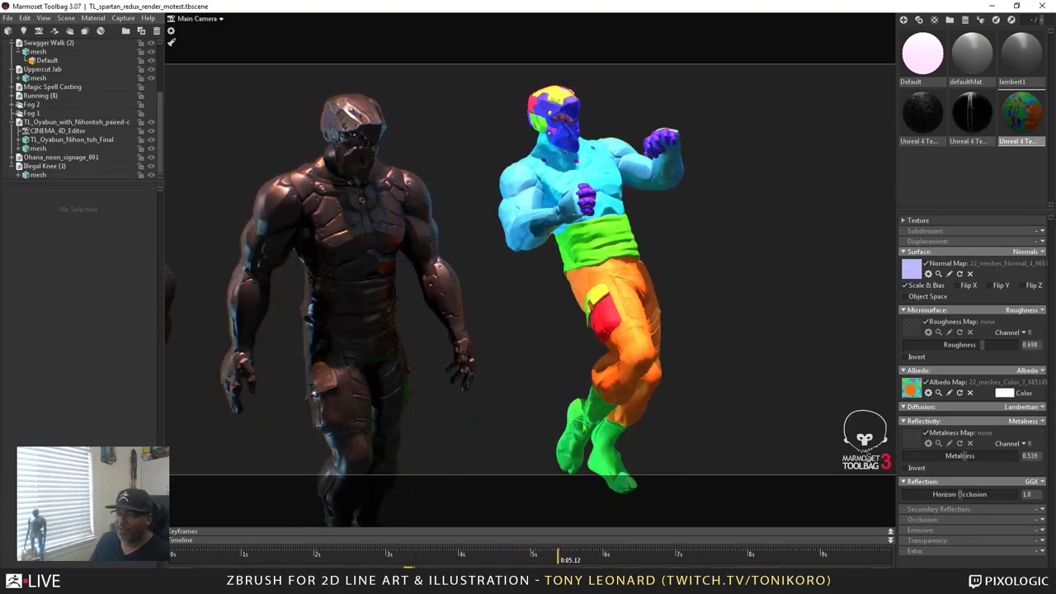
pyautogui.moveTo(791, 291); pyautogui.dragTo(655, 326)
pyautogui.click(615, 323)
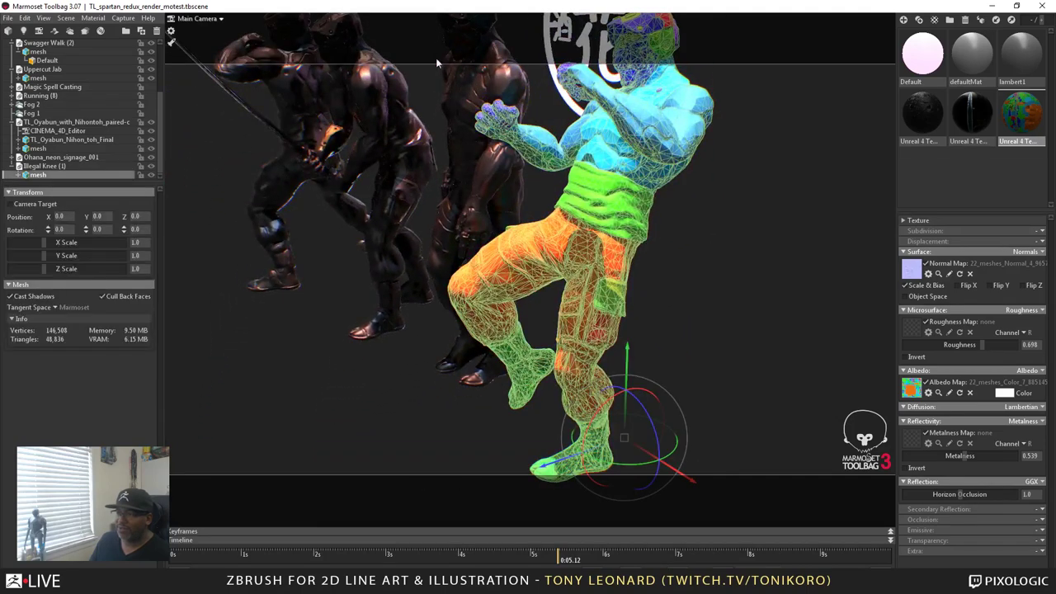
pyautogui.click(43, 167)
pyautogui.click(8, 18)
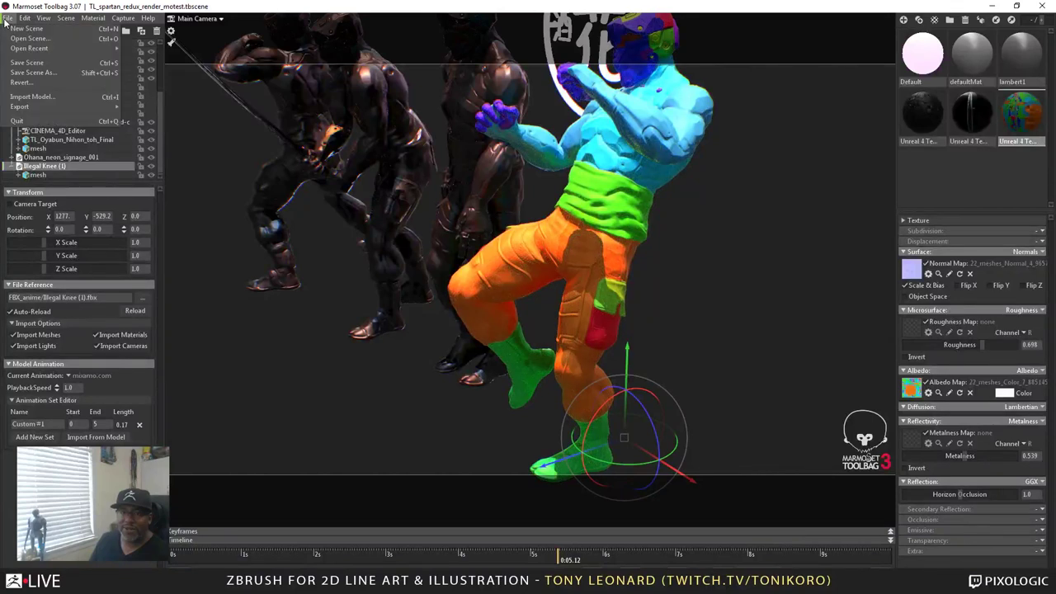
pyautogui.moveTo(41, 108)
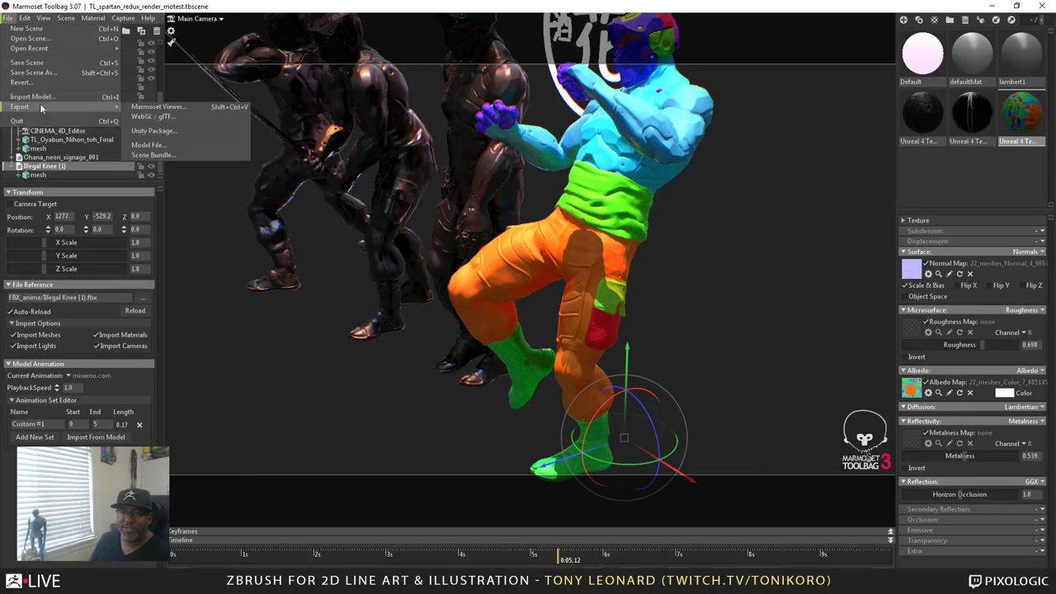
pyautogui.click(171, 145)
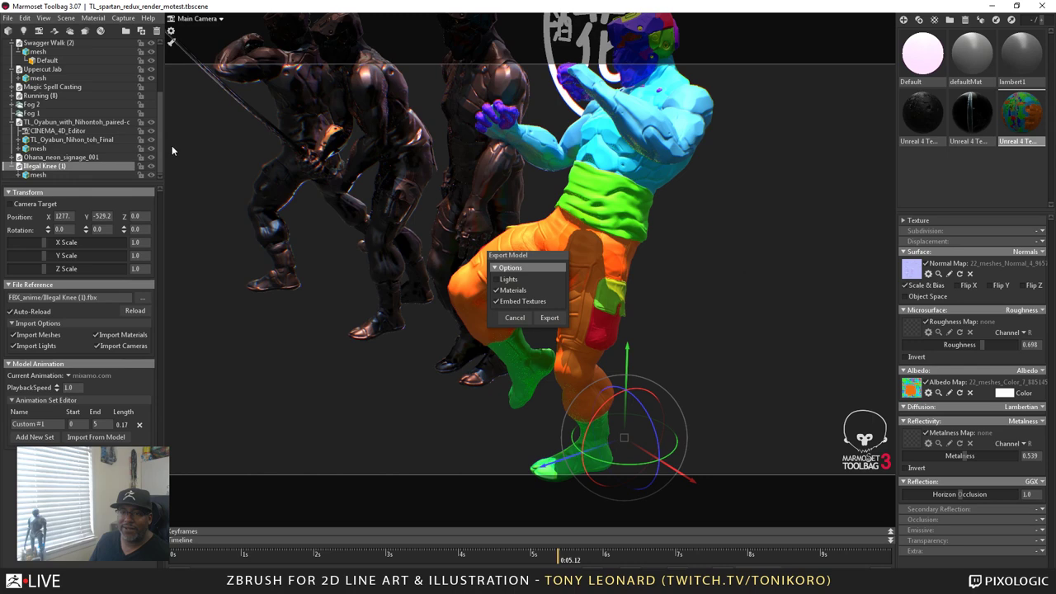
pyautogui.click(548, 317)
pyautogui.click(122, 421)
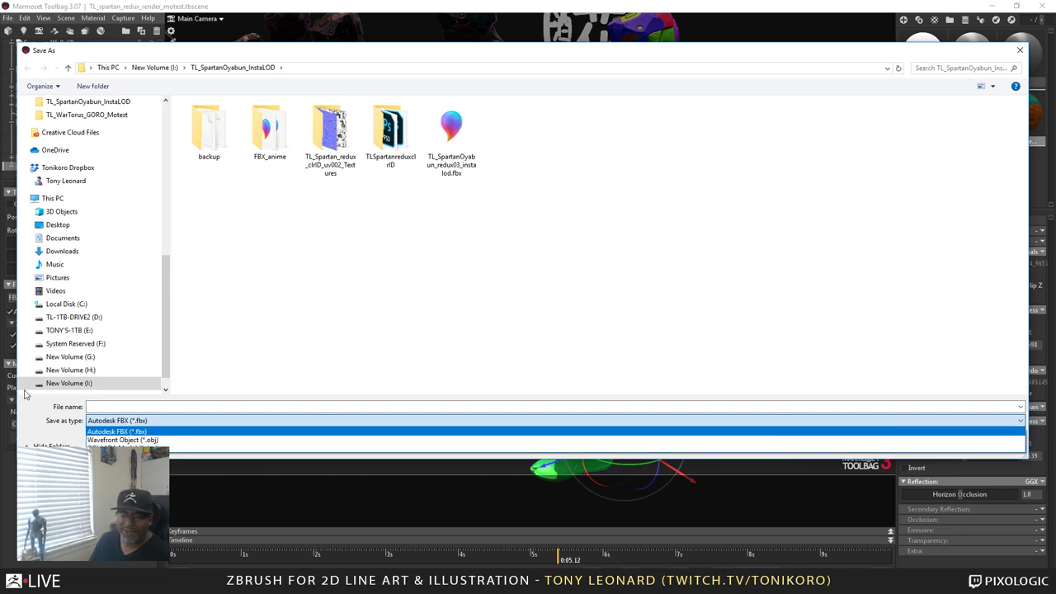
pyautogui.press('Return')
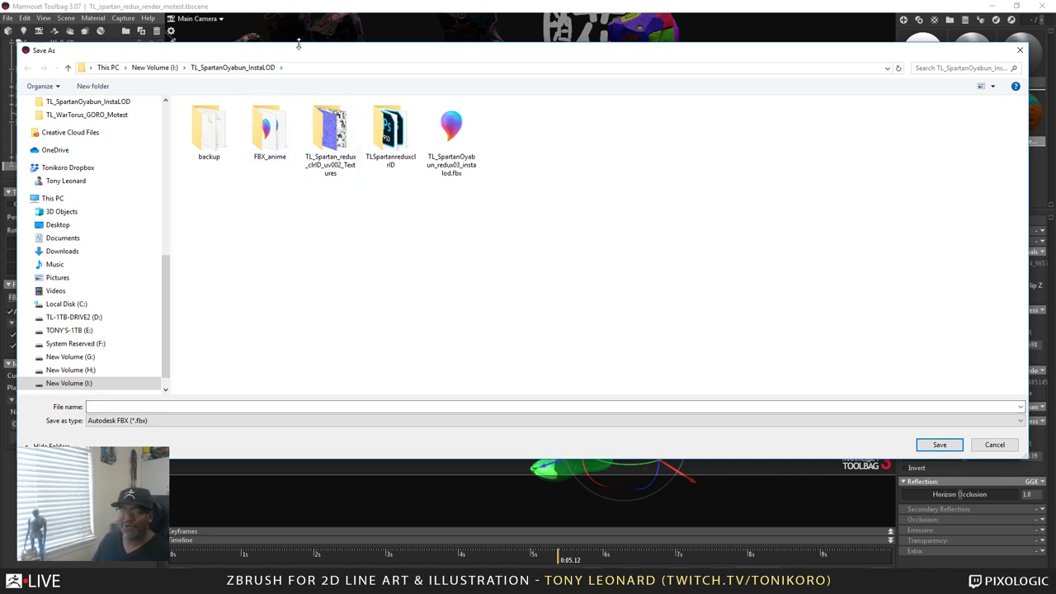
pyautogui.moveTo(311, 58); pyautogui.dragTo(306, 44)
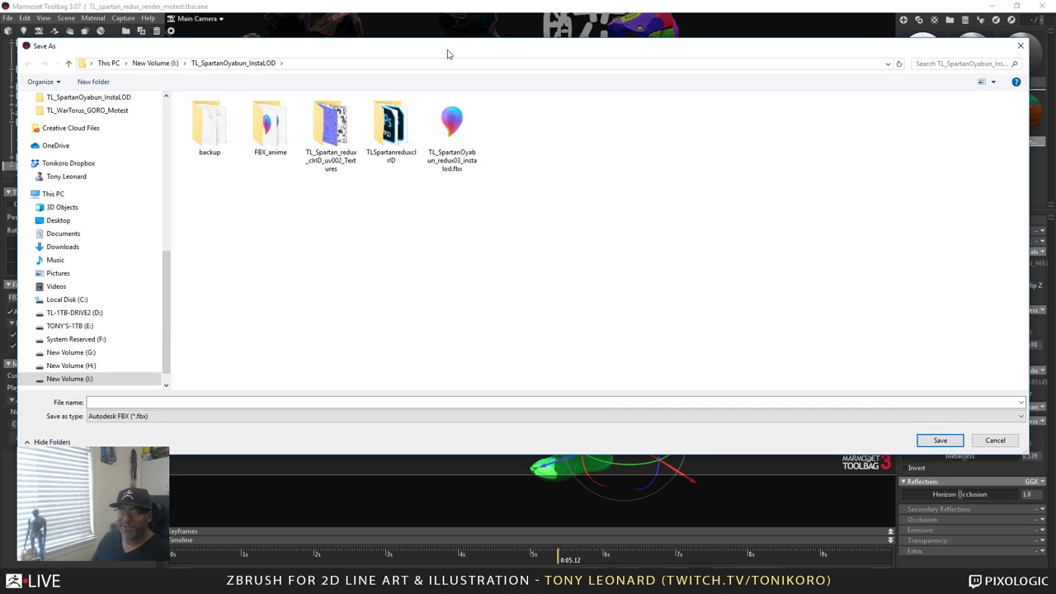
pyautogui.moveTo(443, 45); pyautogui.dragTo(443, 44)
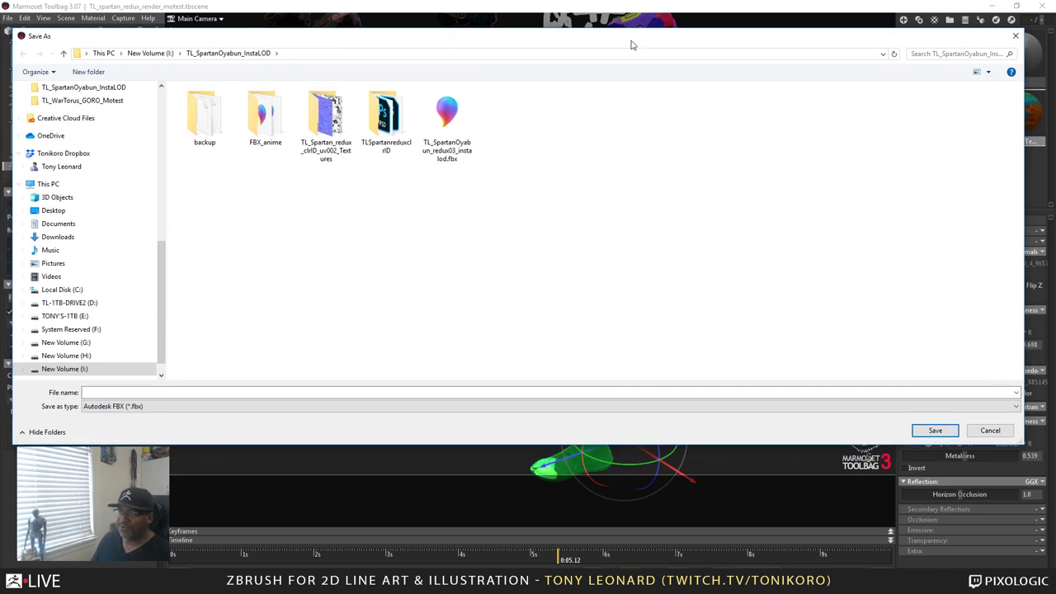
pyautogui.moveTo(631, 44)
pyautogui.mouseDown()
pyautogui.moveTo(643, 48)
pyautogui.moveTo(633, 49)
pyautogui.mouseUp()
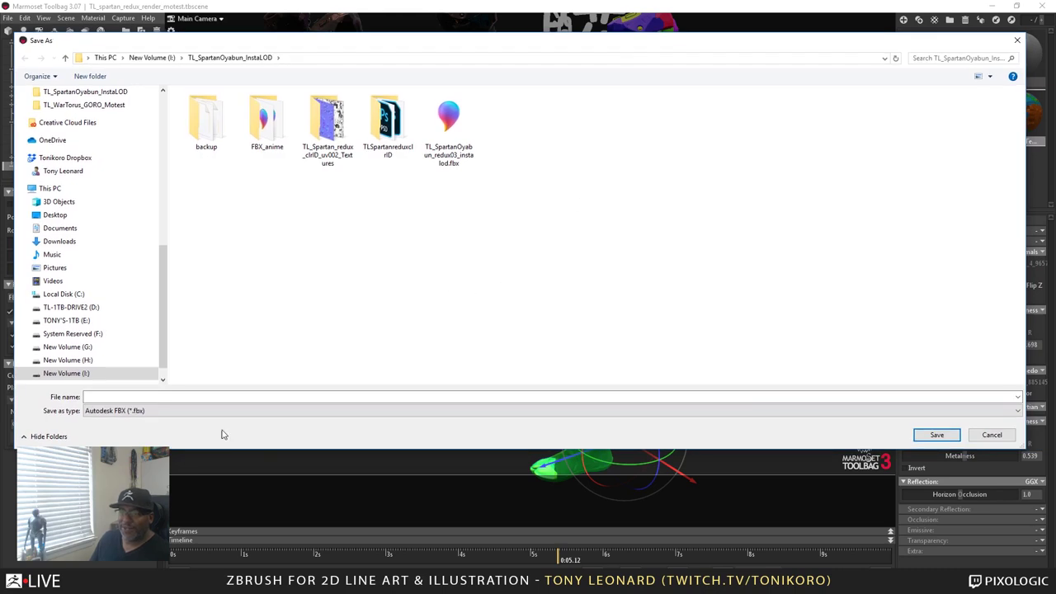
pyautogui.click(1006, 437)
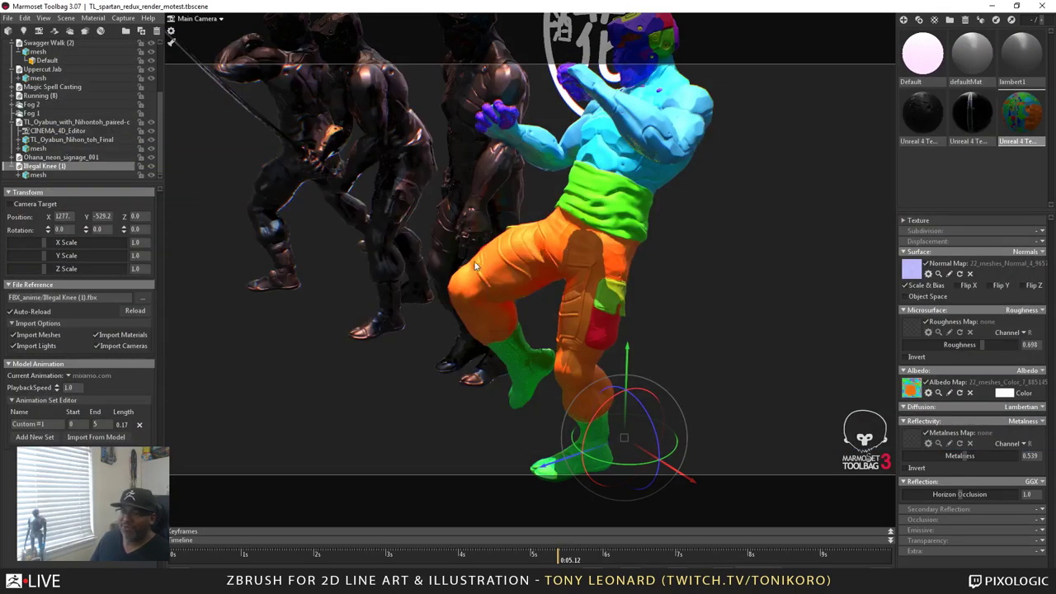
pyautogui.click(404, 402)
pyautogui.moveTo(343, 423); pyautogui.dragTo(552, 413)
pyautogui.moveTo(674, 278); pyautogui.dragTo(563, 261)
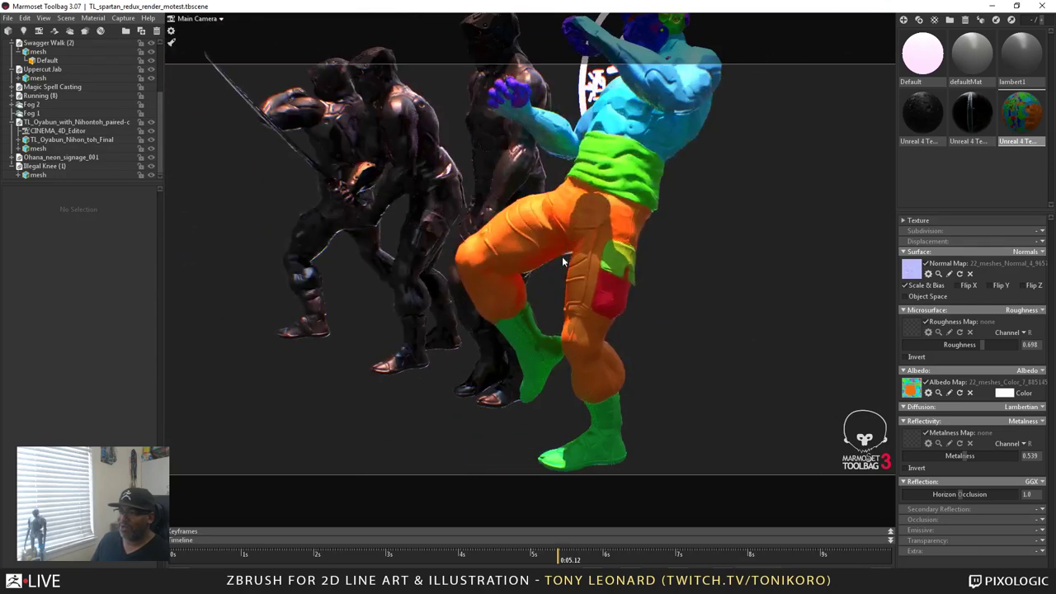
pyautogui.moveTo(637, 215); pyautogui.dragTo(865, 222)
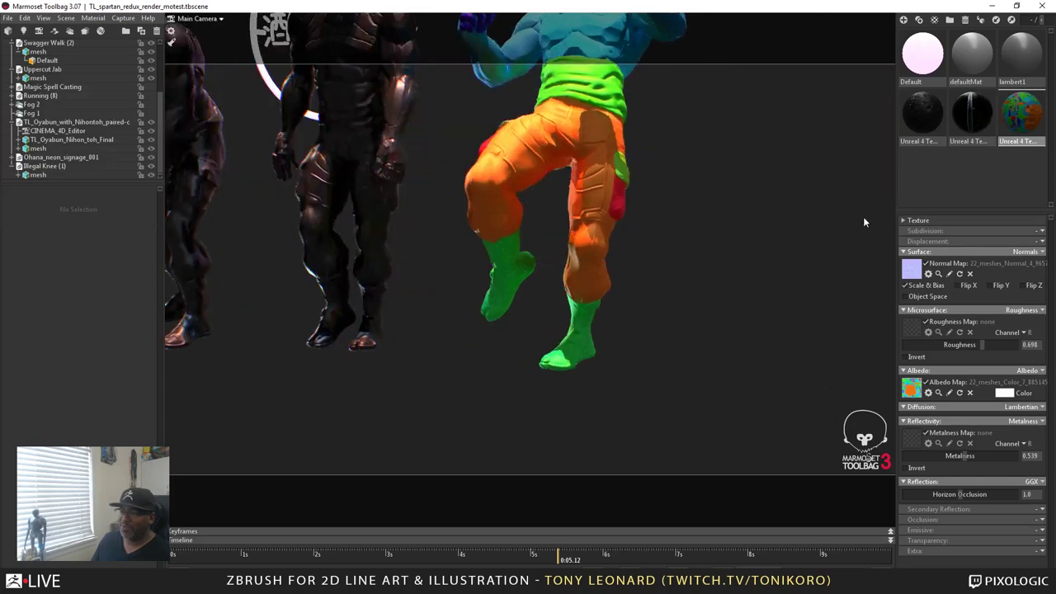
pyautogui.moveTo(616, 233); pyautogui.dragTo(538, 373)
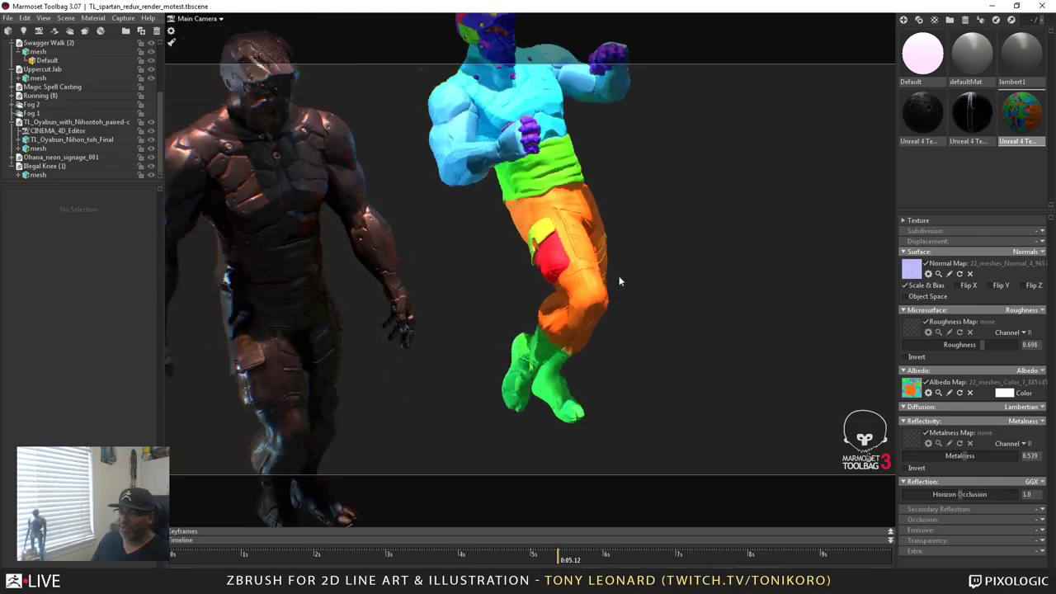
pyautogui.moveTo(619, 276); pyautogui.dragTo(363, 228)
pyautogui.scroll(-5, 514, 339)
pyautogui.moveTo(520, 344); pyautogui.dragTo(718, 460)
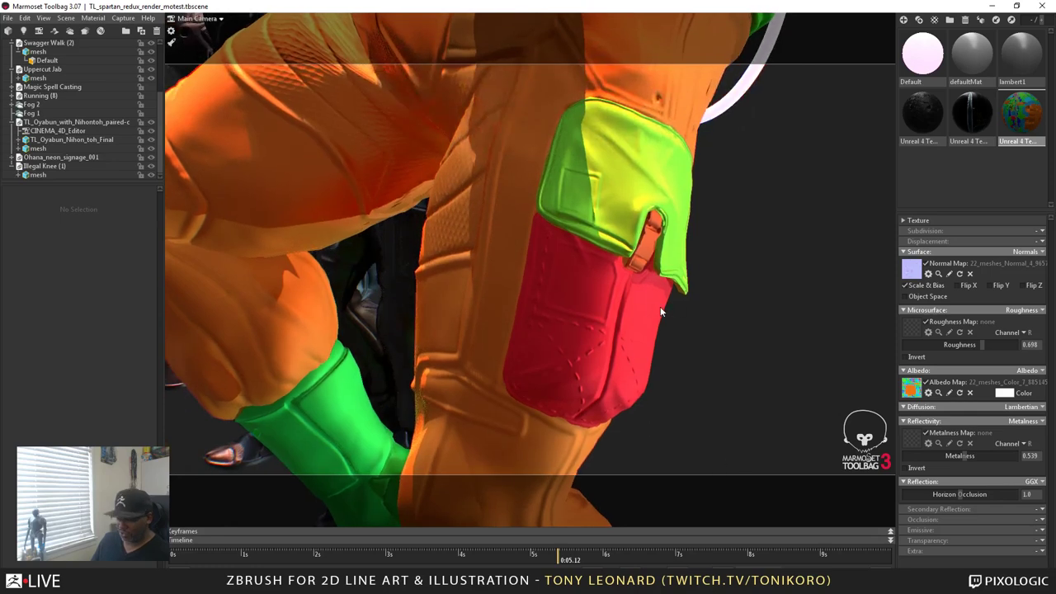
pyautogui.moveTo(784, 374)
pyautogui.mouseDown()
pyautogui.moveTo(707, 341)
pyautogui.moveTo(858, 340)
pyautogui.moveTo(800, 398)
pyautogui.moveTo(743, 375)
pyautogui.moveTo(772, 399)
pyautogui.moveTo(597, 291)
pyautogui.moveTo(658, 346)
pyautogui.moveTo(683, 342)
pyautogui.moveTo(736, 361)
pyautogui.moveTo(636, 246)
pyautogui.mouseUp()
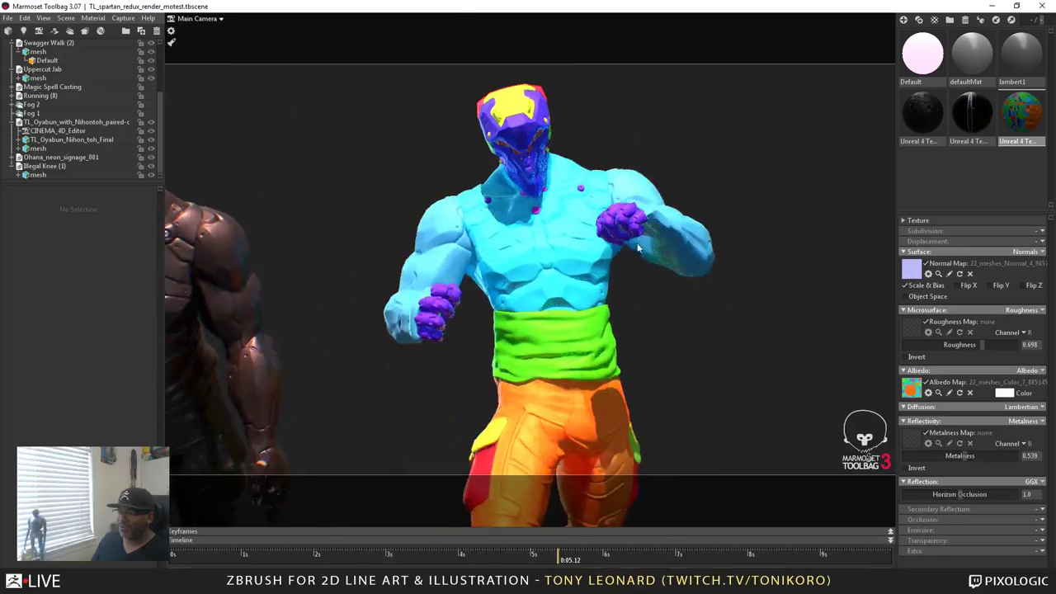
pyautogui.moveTo(520, 260); pyautogui.dragTo(609, 211)
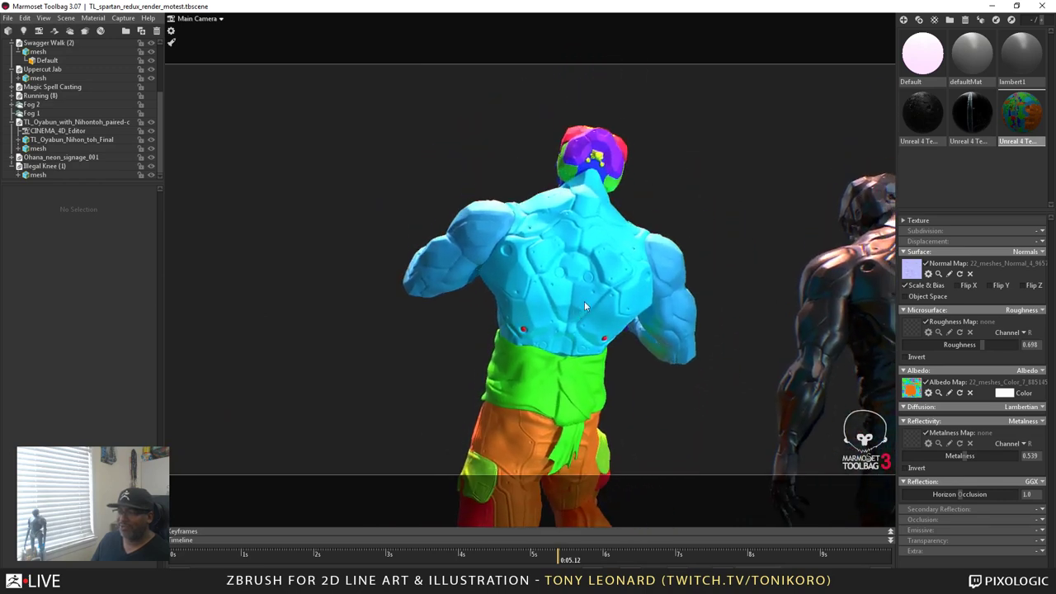
pyautogui.moveTo(516, 216); pyautogui.dragTo(450, 202)
pyautogui.moveTo(475, 185); pyautogui.dragTo(439, 164, button='right')
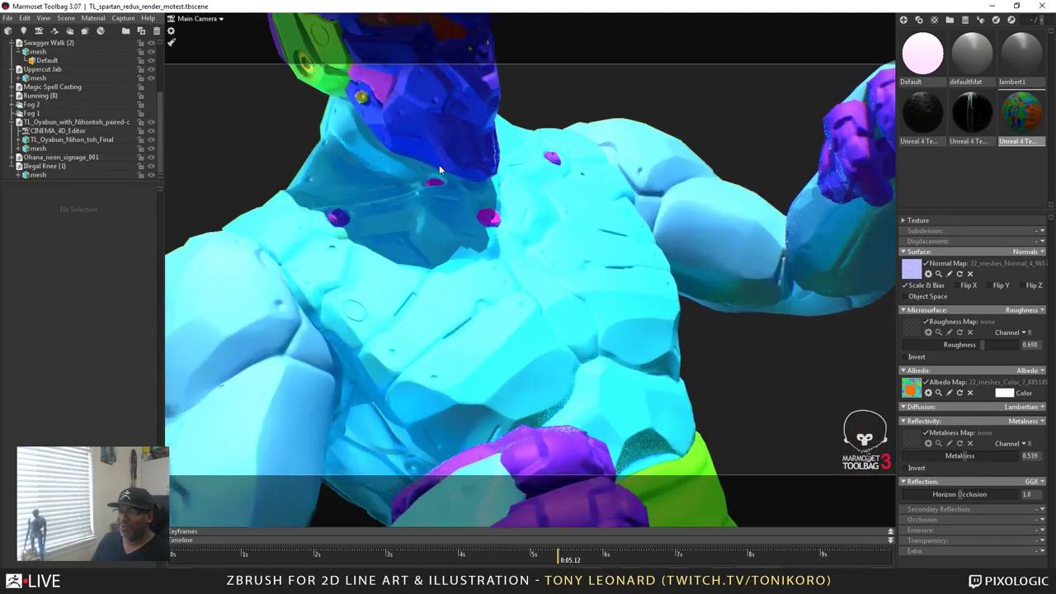
pyautogui.moveTo(439, 164); pyautogui.dragTo(541, 272)
pyautogui.moveTo(541, 273); pyautogui.dragTo(625, 276, button='right')
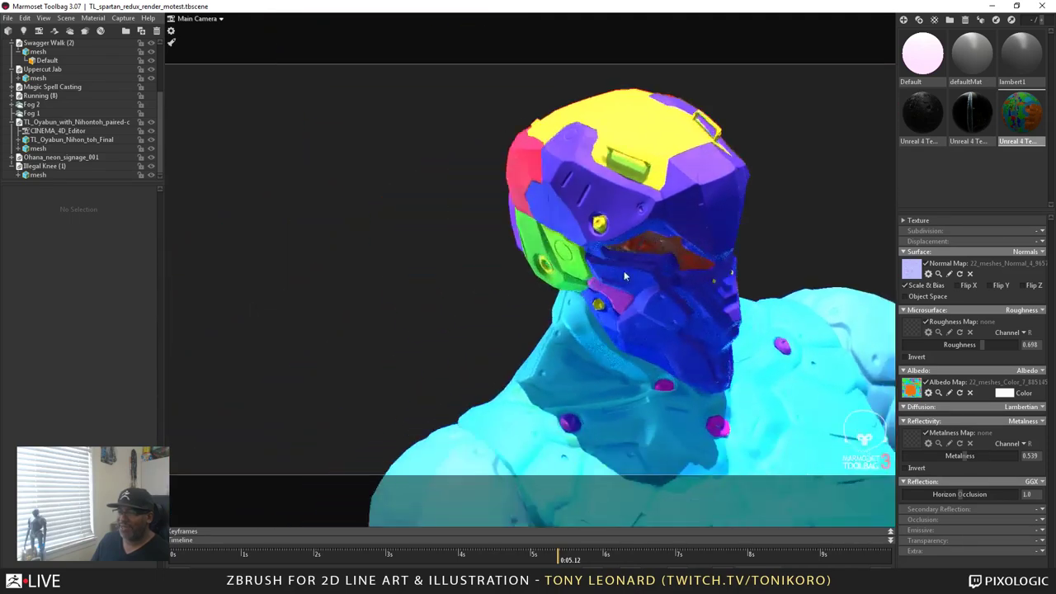
pyautogui.moveTo(624, 276); pyautogui.dragTo(593, 272)
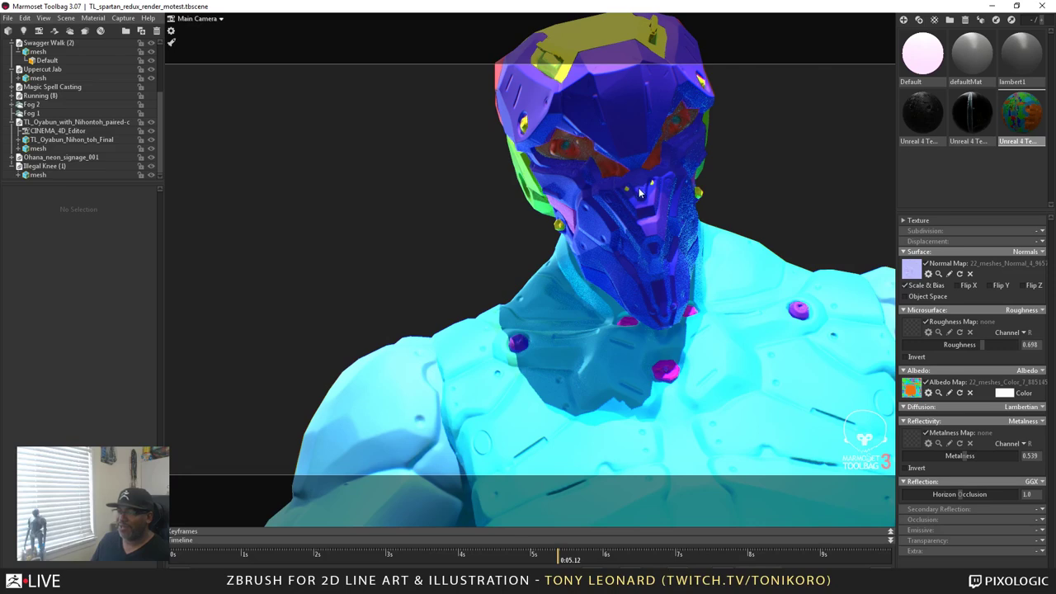
pyautogui.moveTo(639, 192); pyautogui.dragTo(607, 208)
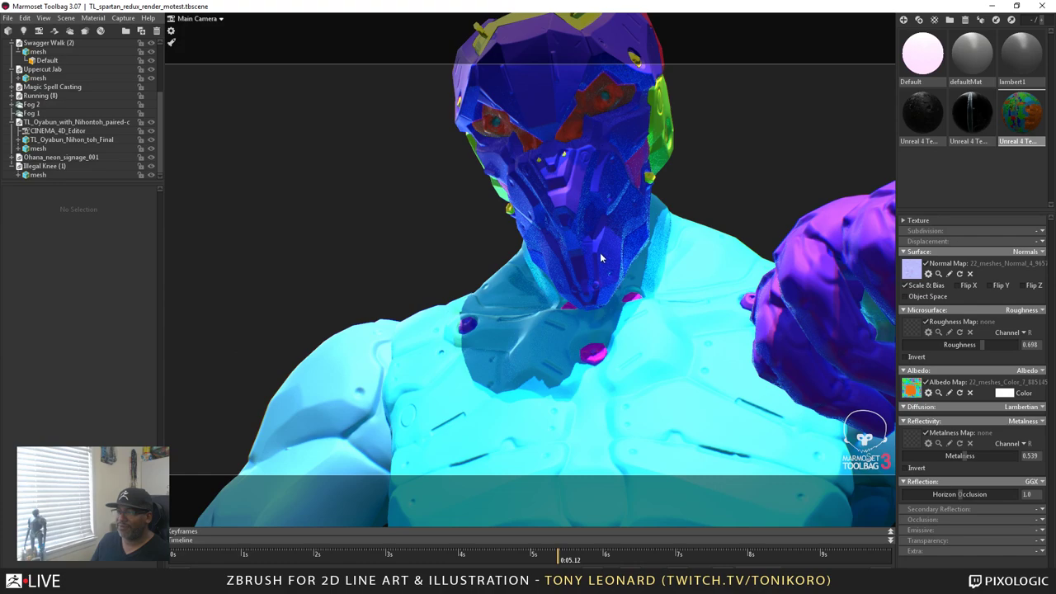
pyautogui.moveTo(599, 253); pyautogui.dragTo(692, 367)
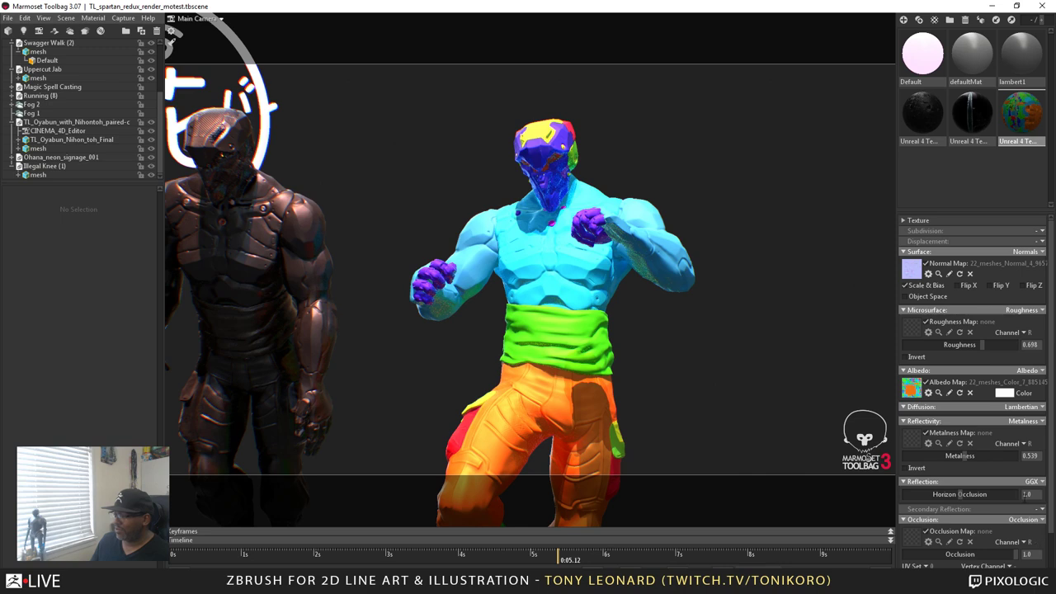
# - Load 22_meshes_AmbientOcclusion_0_46086156.png into the material's Occlusion Map slot
pyautogui.scroll(-2, 974, 392)
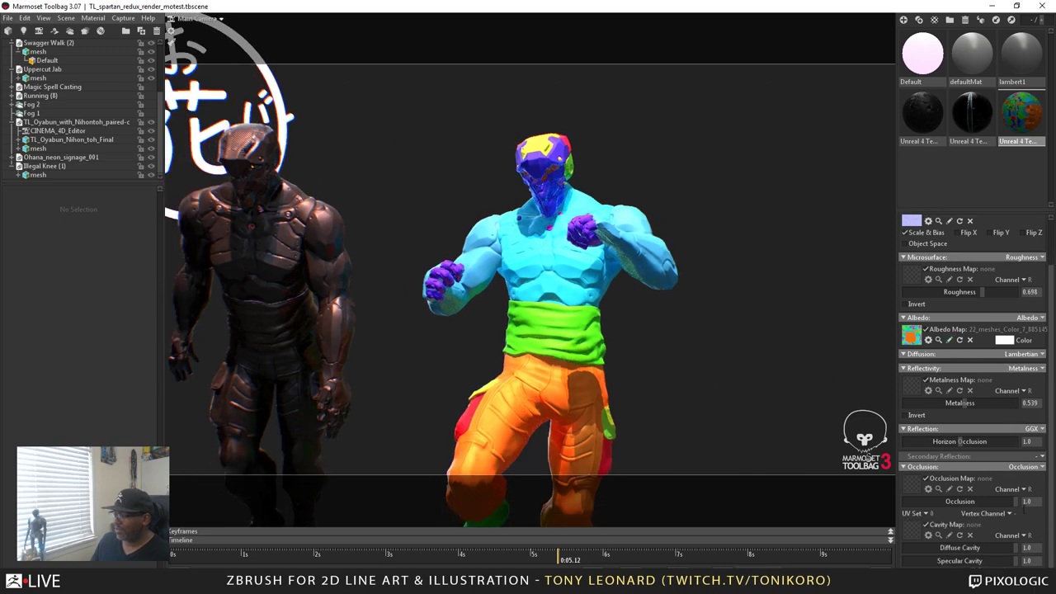
pyautogui.click(916, 486)
pyautogui.click(467, 123)
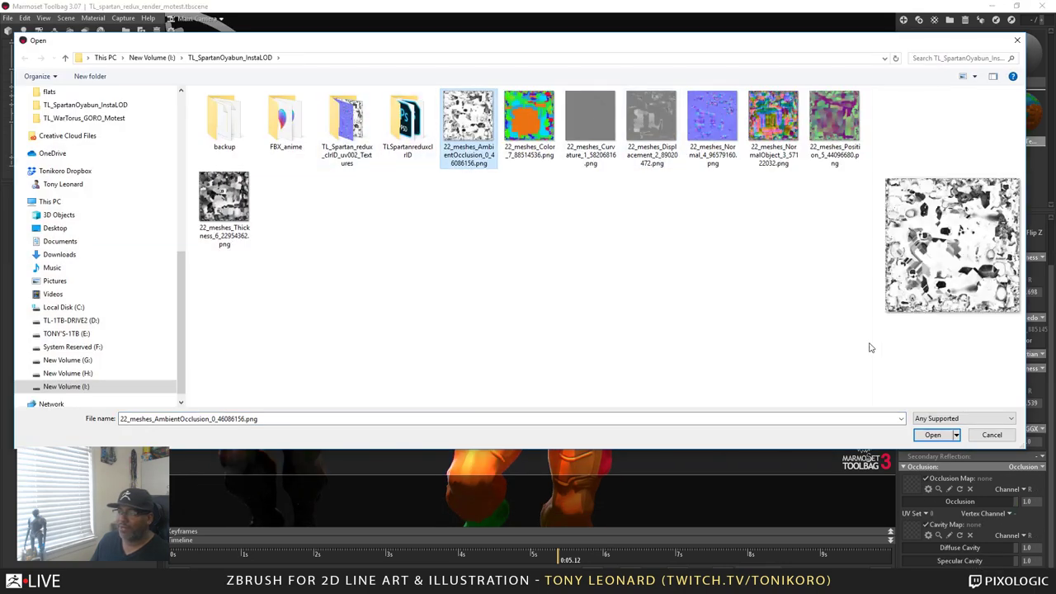
pyautogui.click(933, 435)
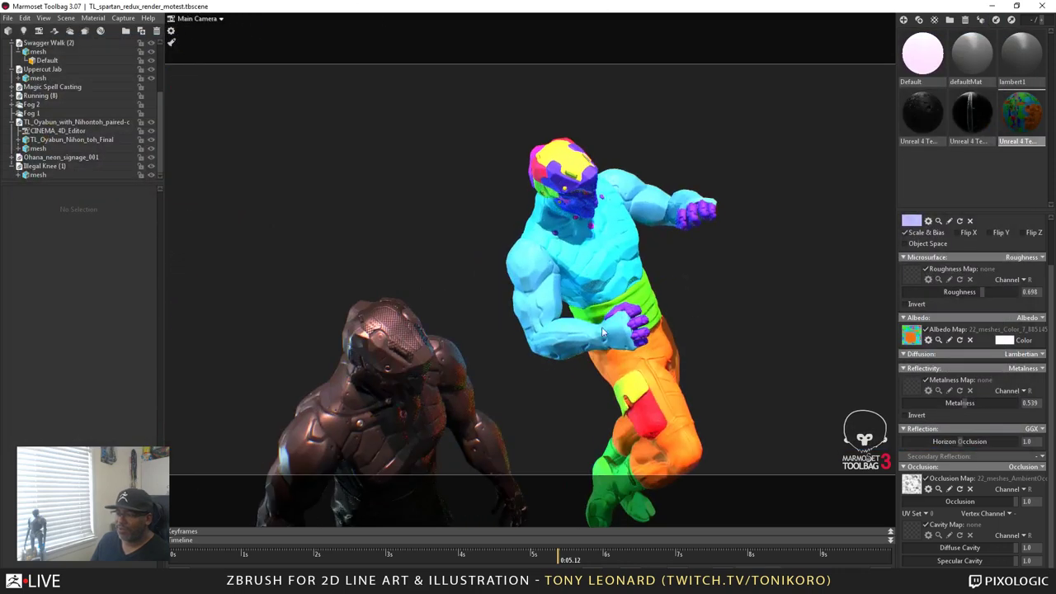
# - Swing and tilt the view of the fighters and rotate the lighting around them
pyautogui.moveTo(604, 337); pyautogui.dragTo(576, 366)
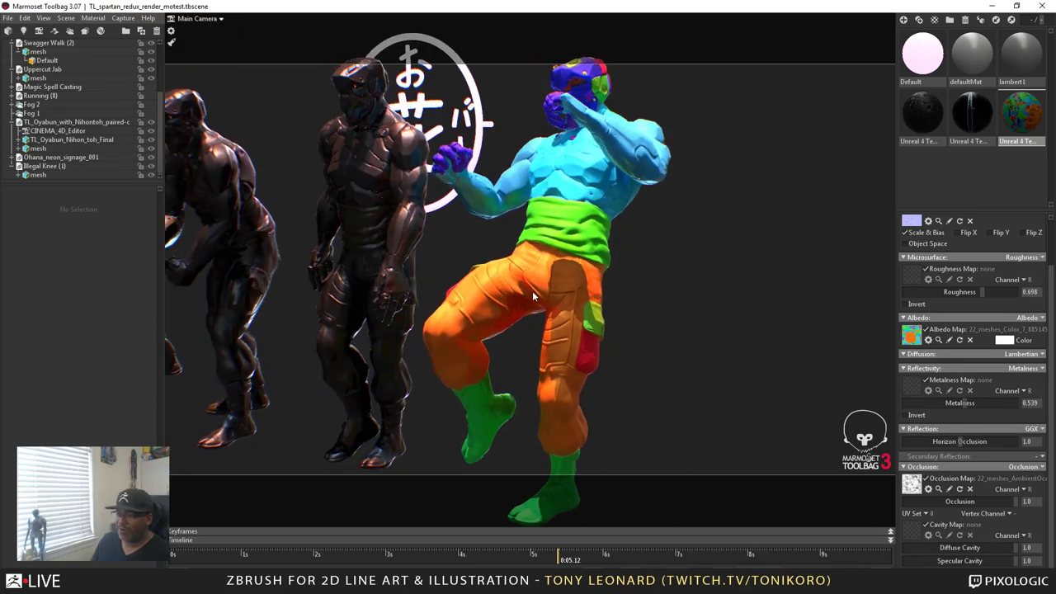
pyautogui.moveTo(568, 338); pyautogui.dragTo(570, 386)
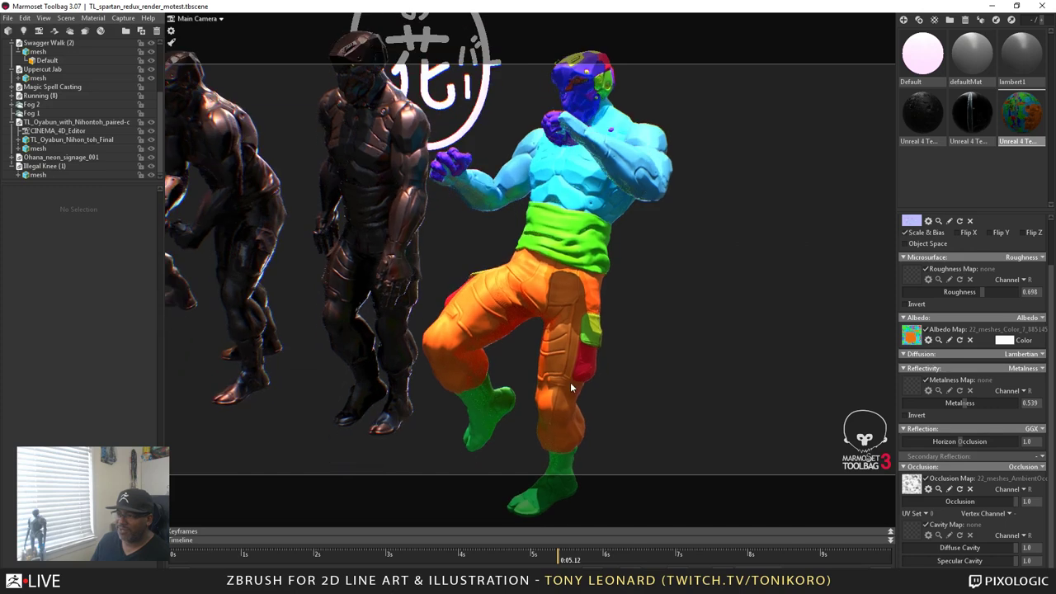
pyautogui.keyDown('shift'); pyautogui.moveTo(559, 321); pyautogui.dragTo(726, 342); pyautogui.keyUp('shift')
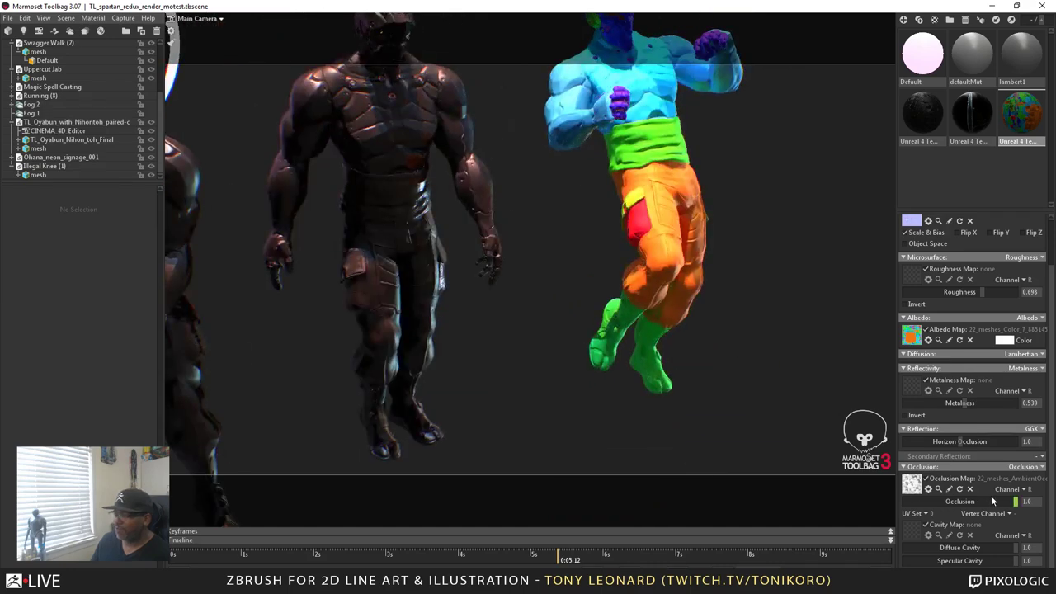
# - Check the main camera and render settings, orbit the group, and select the polypainted character
pyautogui.click(46, 60)
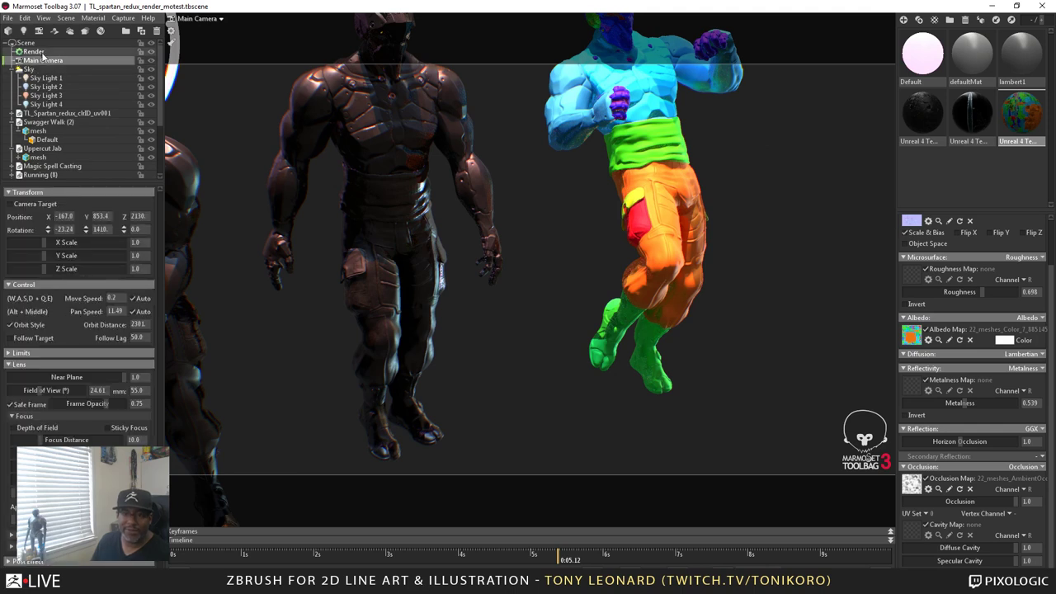
pyautogui.click(35, 52)
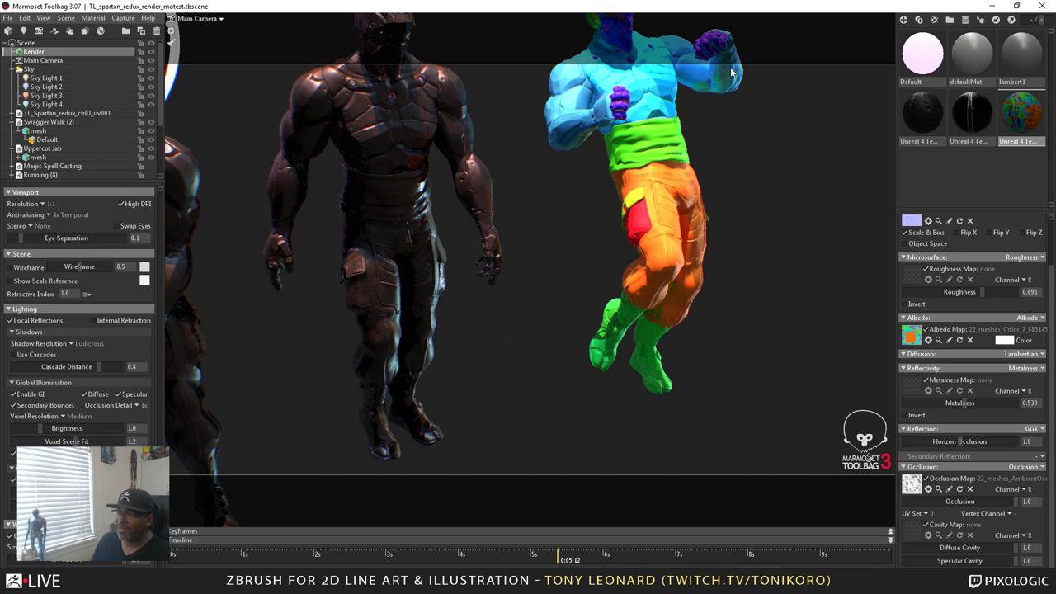
pyautogui.moveTo(731, 73); pyautogui.dragTo(497, 334)
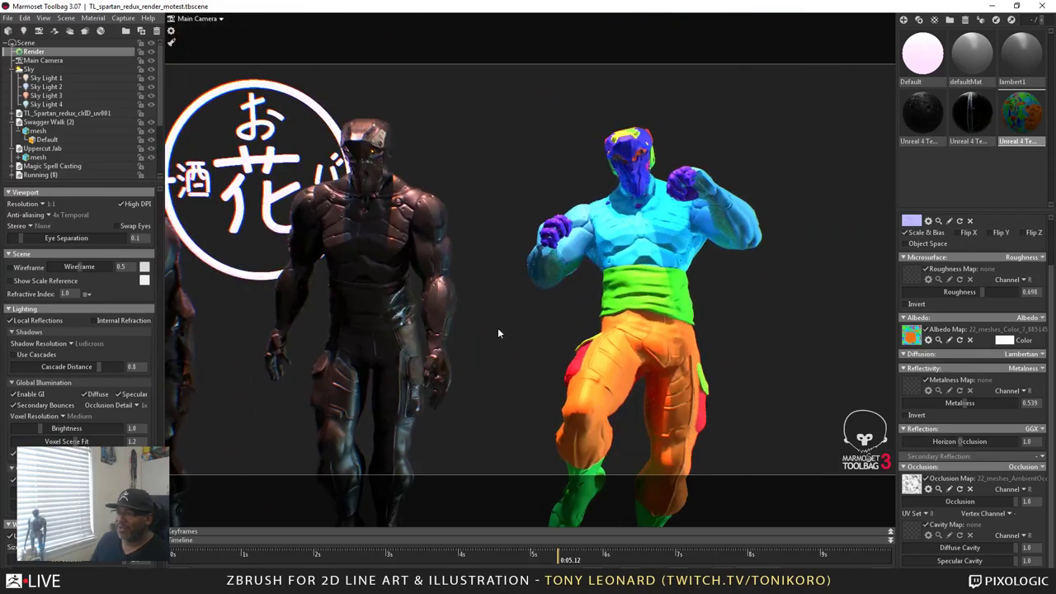
pyautogui.moveTo(632, 241); pyautogui.dragTo(636, 146)
pyautogui.moveTo(508, 151); pyautogui.dragTo(612, 370)
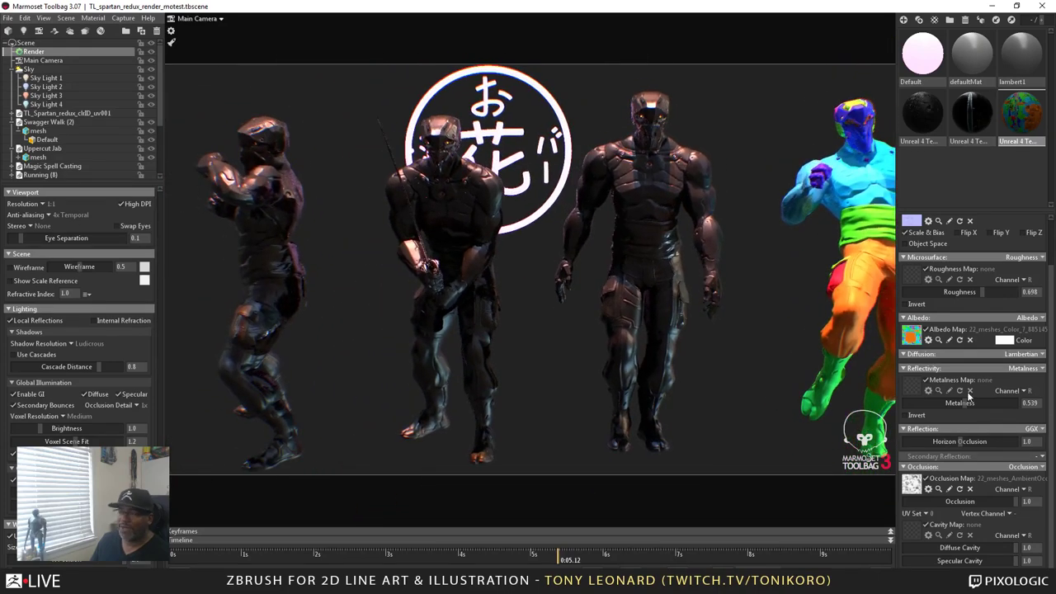
pyautogui.click(876, 176)
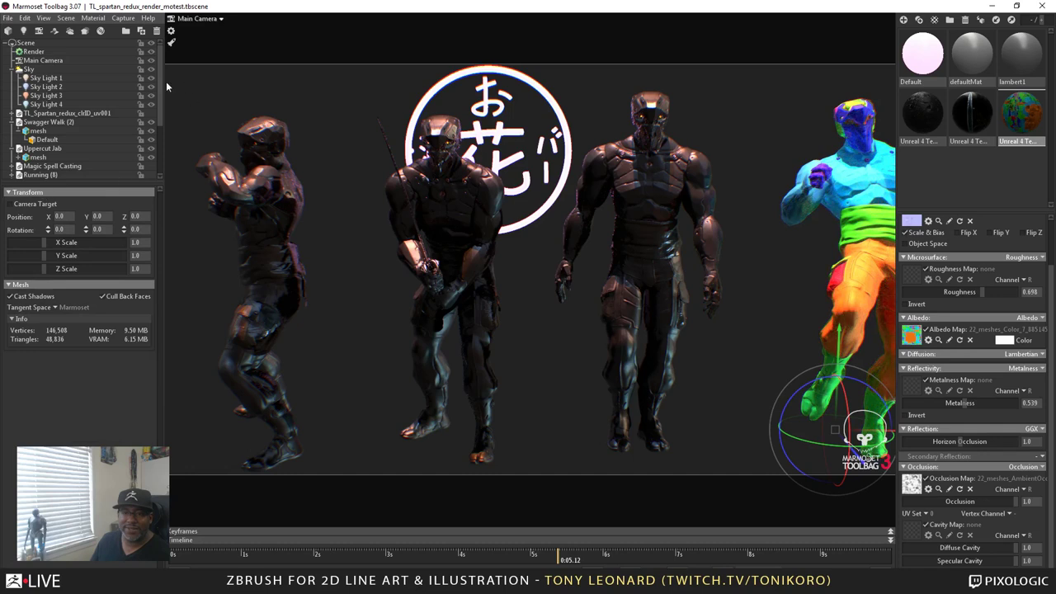
# - Hide the brightly coloured character with its outliner eye icon and clear the selection
pyautogui.scroll(-3, 132, 129)
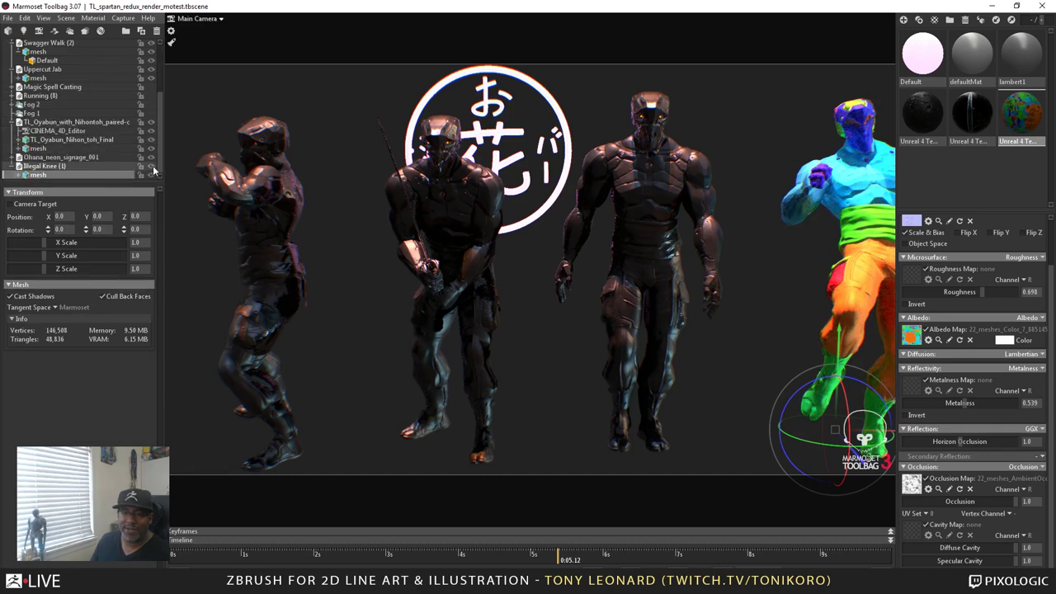
pyautogui.click(152, 169)
pyautogui.click(775, 388)
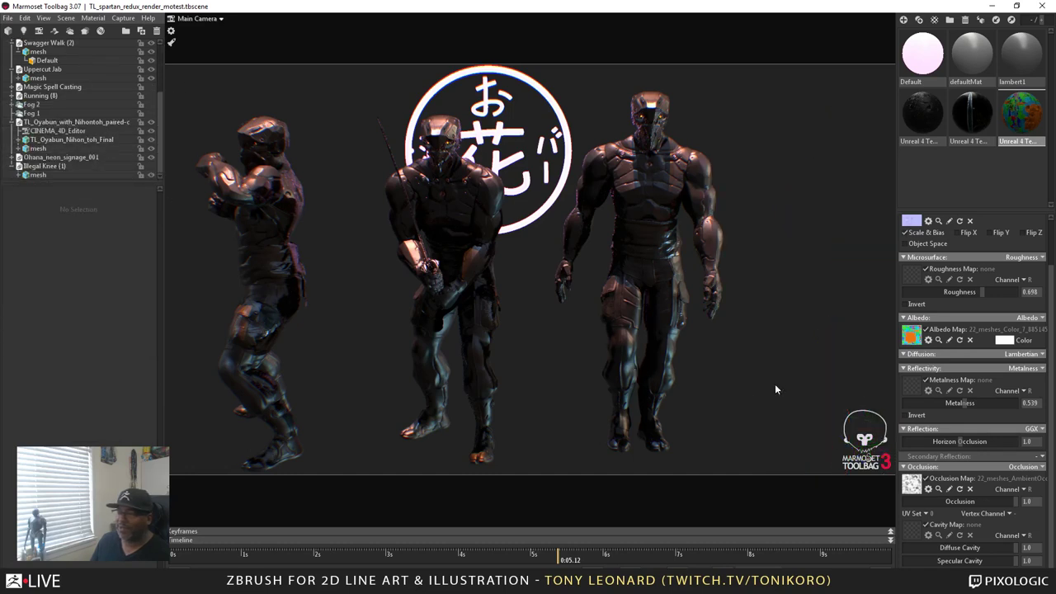
# - Frame the middle armored figure with F, then deselect it and orbit slightly
pyautogui.click(435, 245)
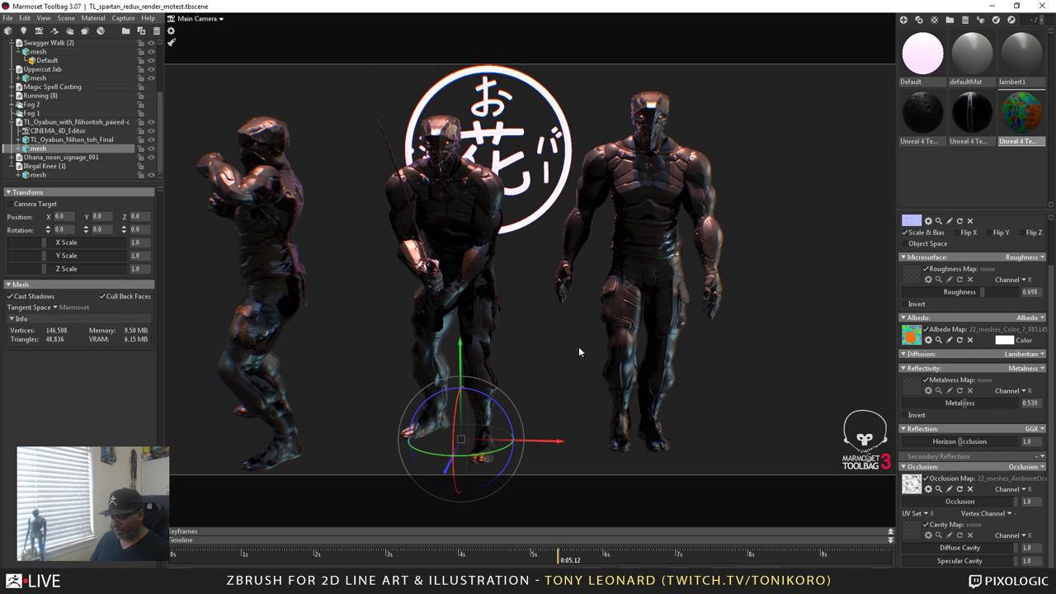
pyautogui.press('f')
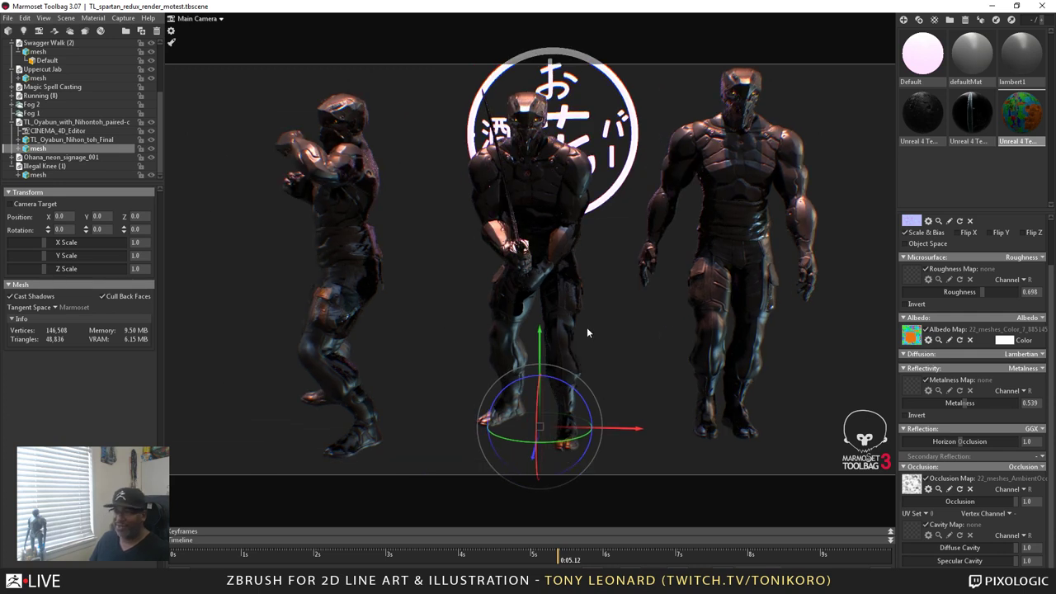
pyautogui.click(544, 375)
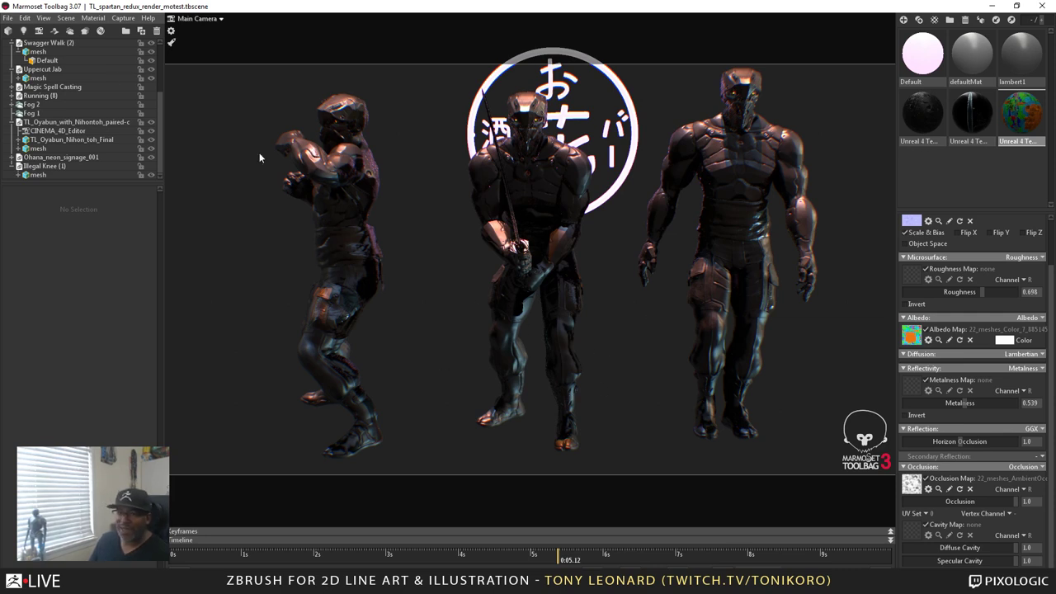
pyautogui.moveTo(294, 164); pyautogui.dragTo(372, 307)
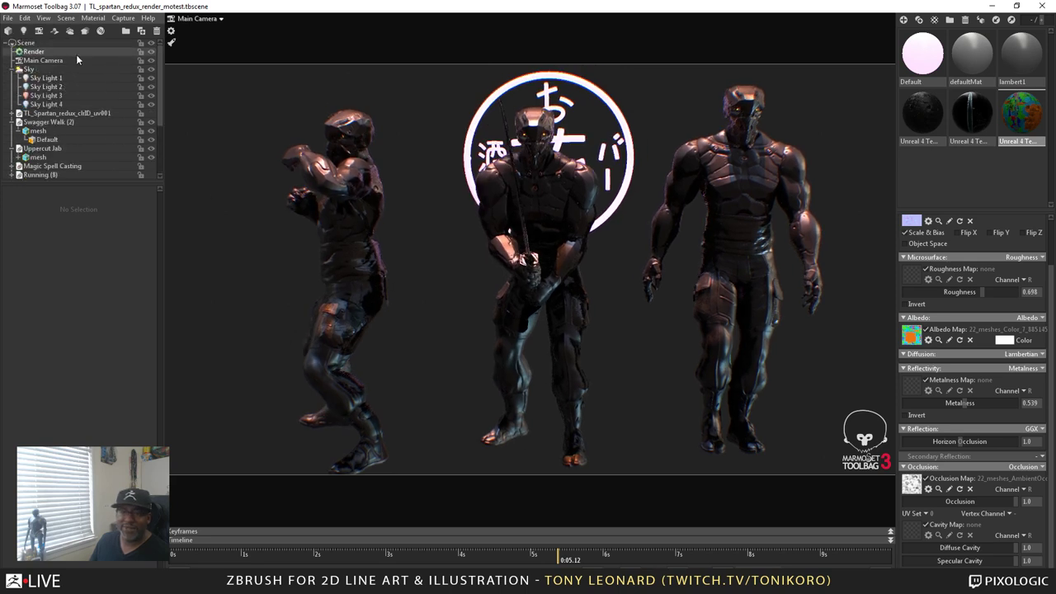
# - Show the Main Camera's 55 mm lens settings and switch the window to full screen with F11
pyautogui.click(49, 60)
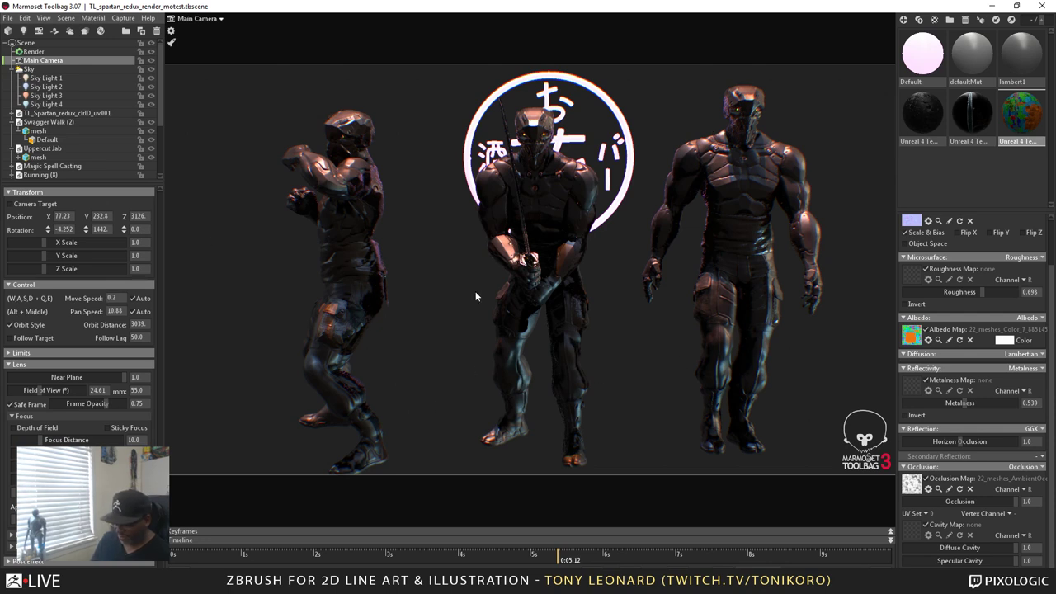
pyautogui.press('F11')
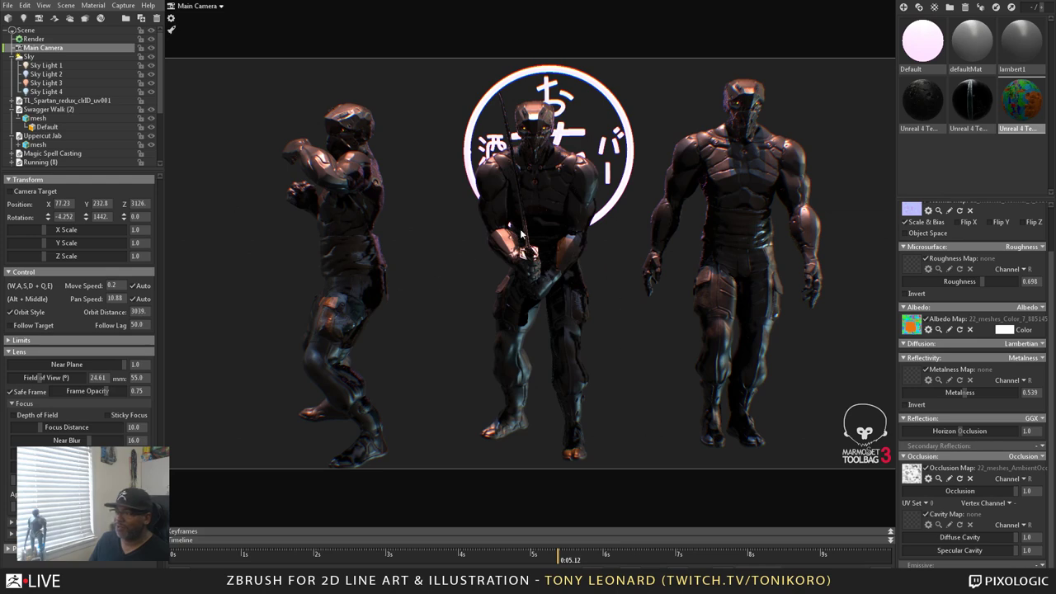
# - Toggle the panels and timeline off, on, and off again with Tab for a clean viewport
pyautogui.press('Tab')
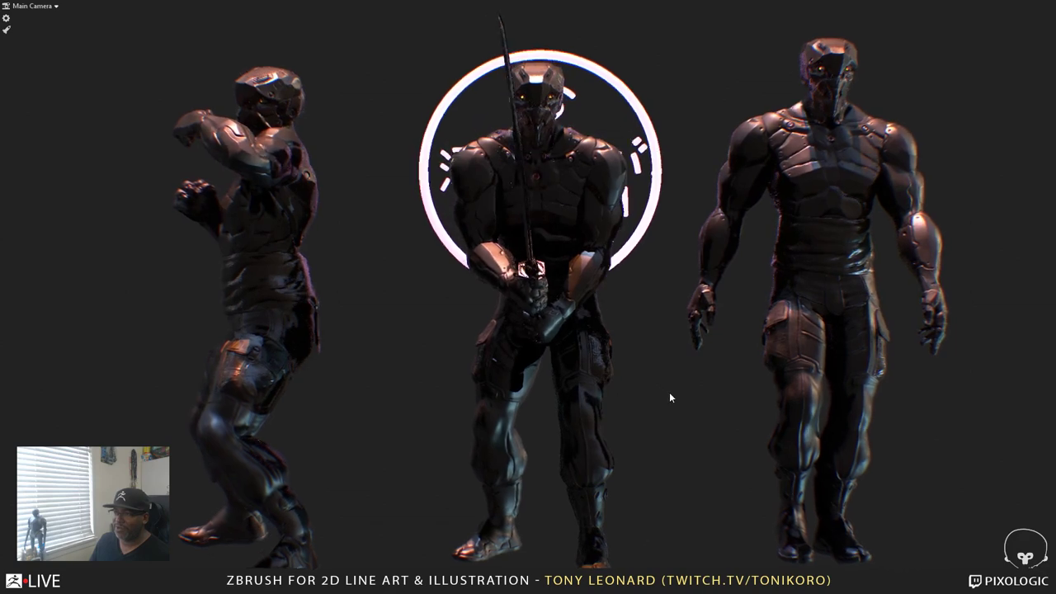
pyautogui.press('Tab')
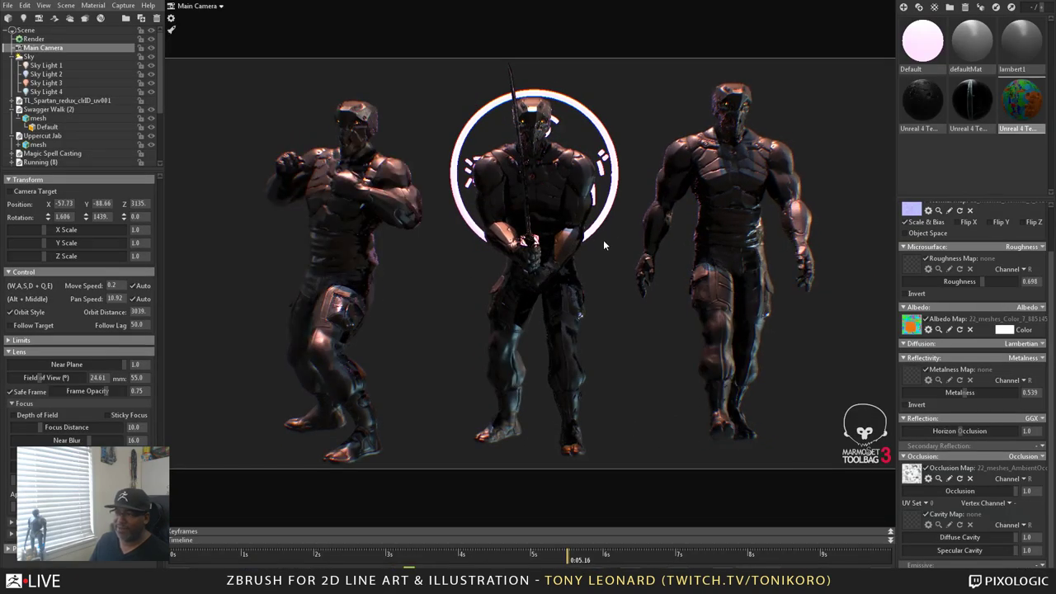
pyautogui.press('Tab')
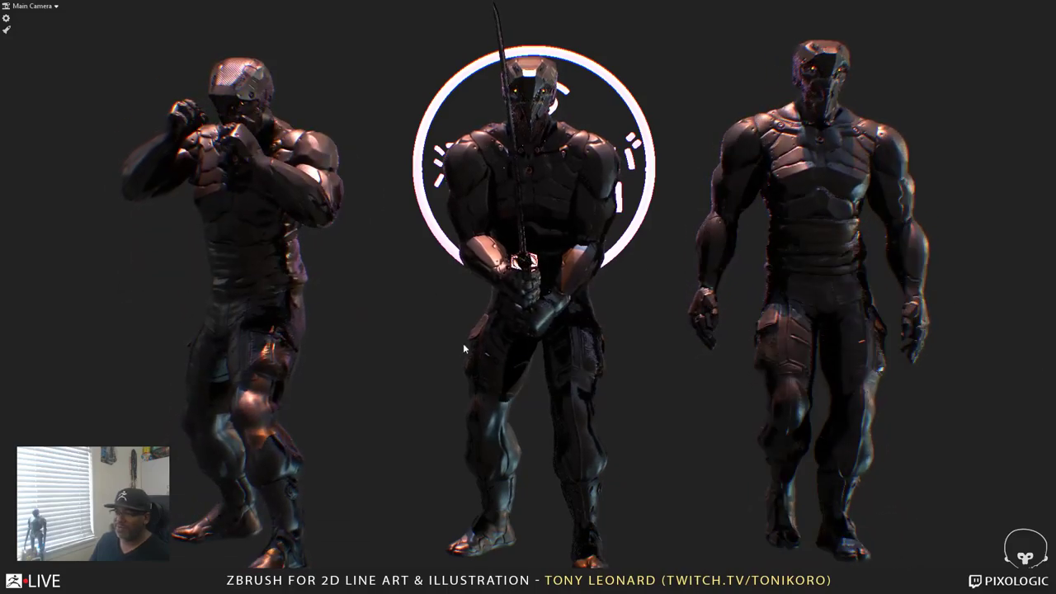
# - Orbit the camera around to view the three armoured figures from behind
pyautogui.moveTo(515, 351); pyautogui.dragTo(535, 344)
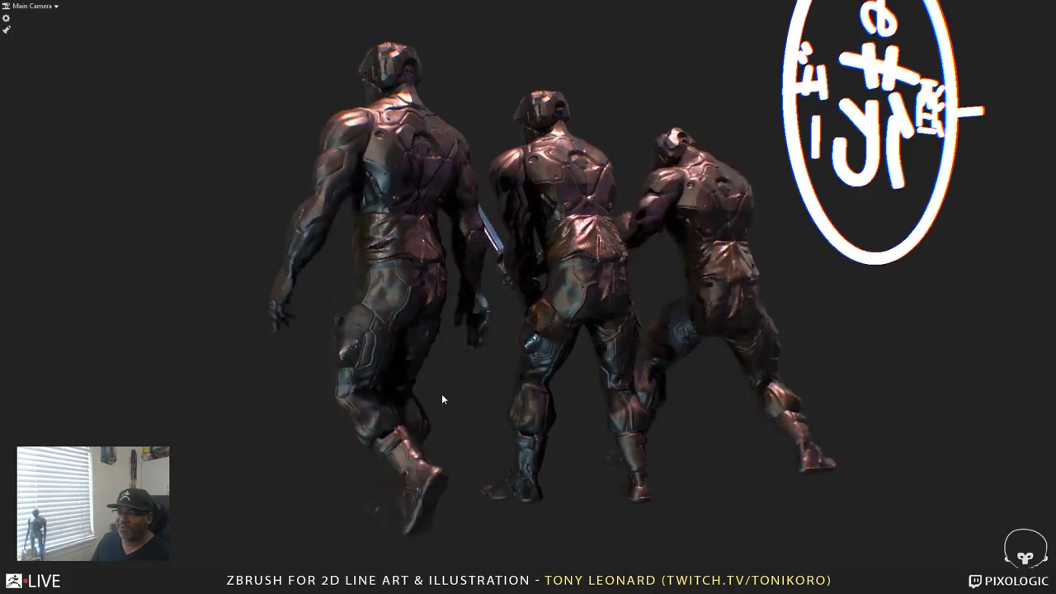
# - Select the middle armoured figure to inspect its mesh-patterned helmet and riveted shoulder armour
pyautogui.click(442, 393)
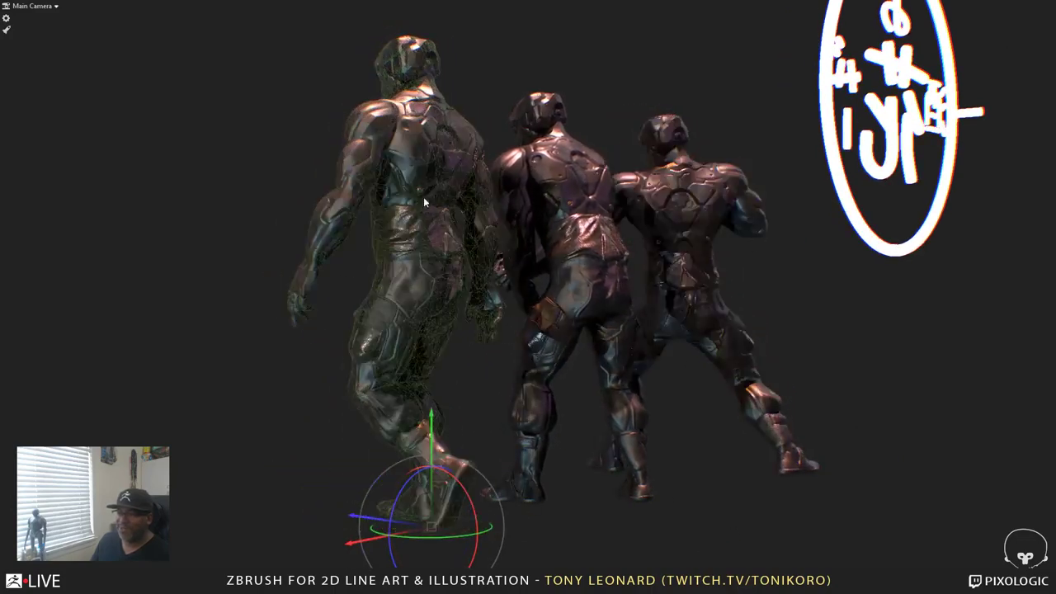
pyautogui.click(638, 354)
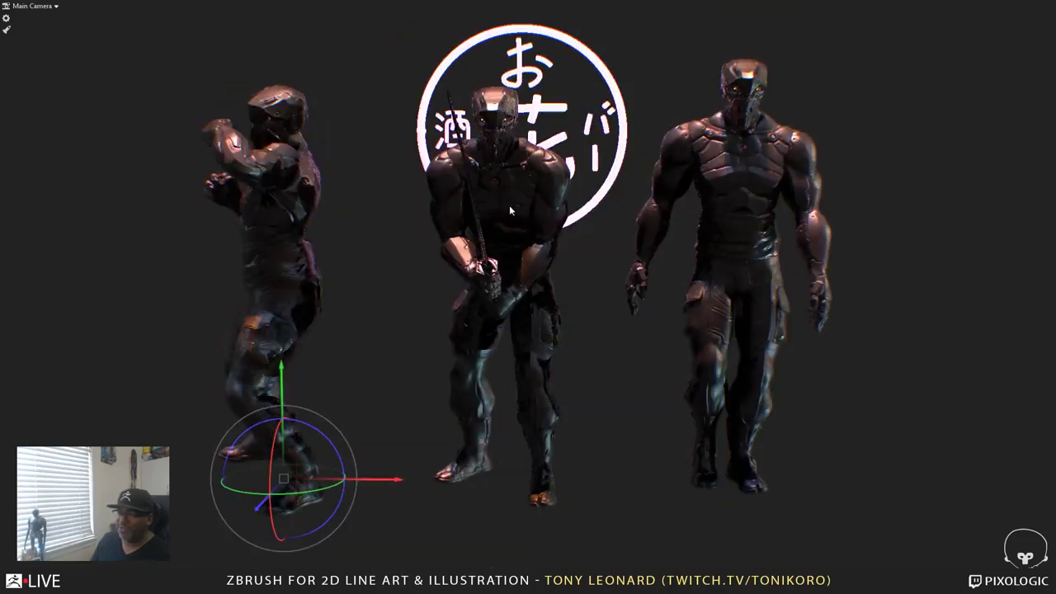
pyautogui.click(509, 204)
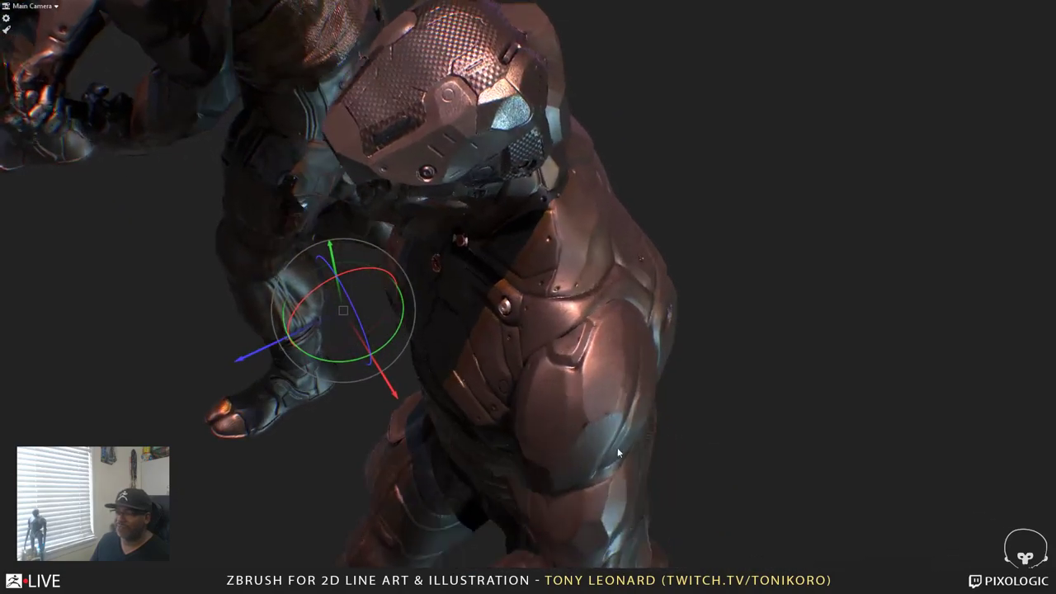
# - Restore the interface panels and orbit around the copper-toned figure's shoulder and helmet
pyautogui.press('Tab')
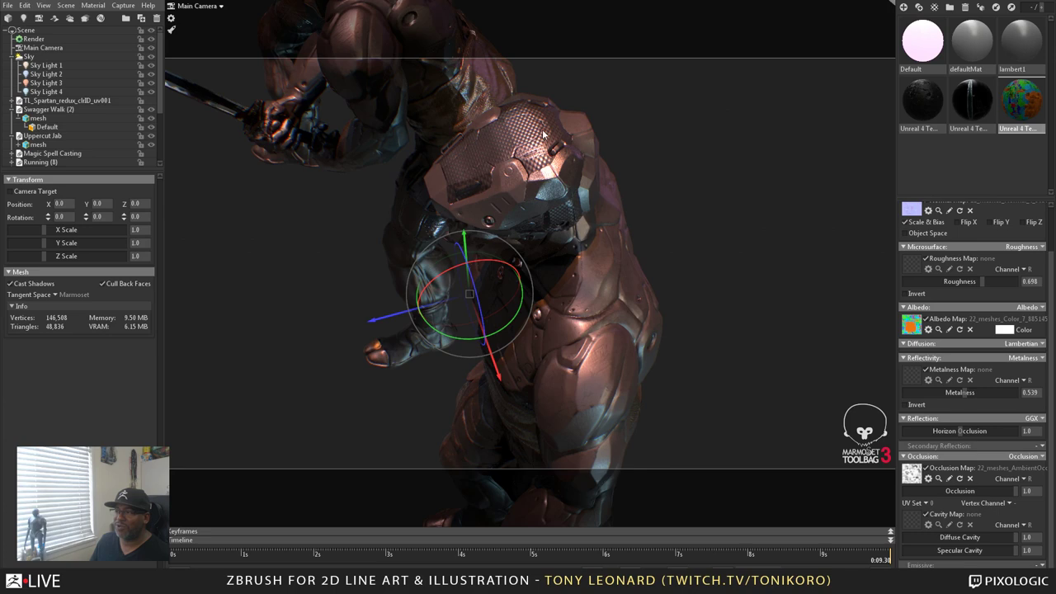
pyautogui.moveTo(525, 186); pyautogui.dragTo(698, 178)
pyautogui.moveTo(778, 203); pyautogui.dragTo(681, 186)
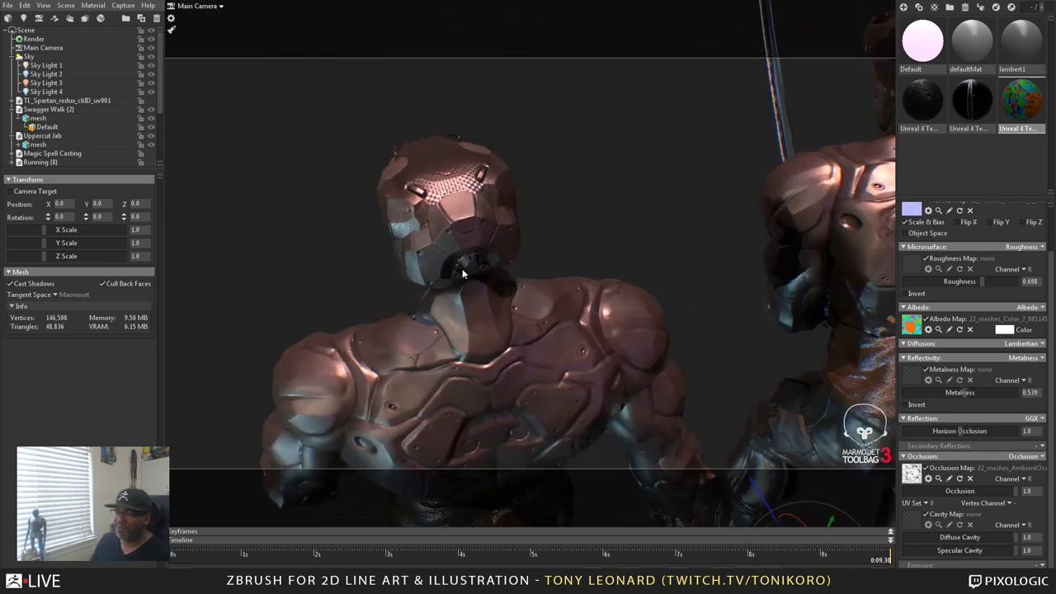
pyautogui.moveTo(462, 268); pyautogui.dragTo(510, 116)
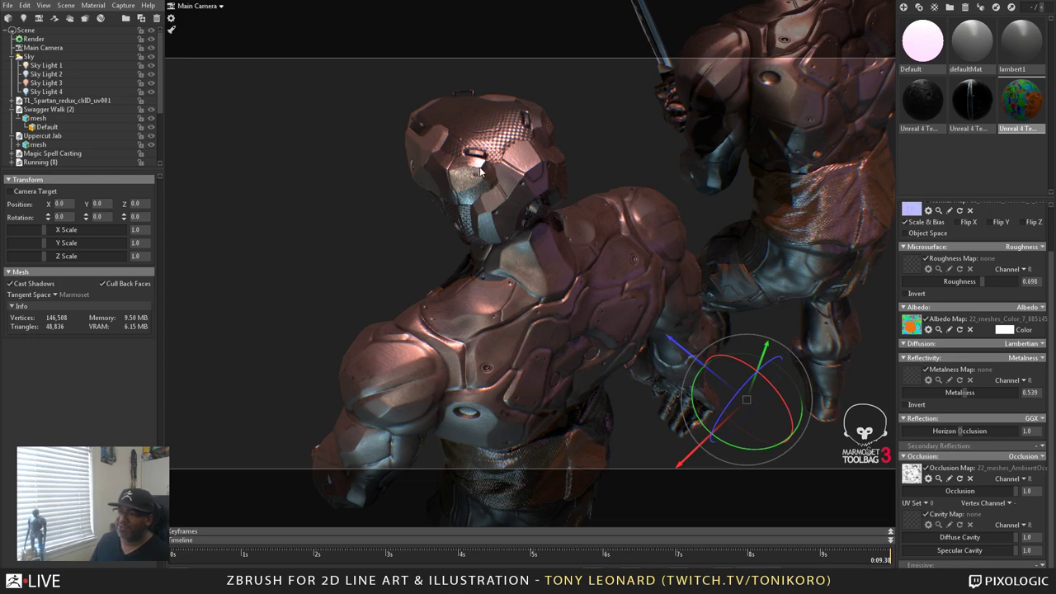
pyautogui.moveTo(493, 209); pyautogui.dragTo(398, 264)
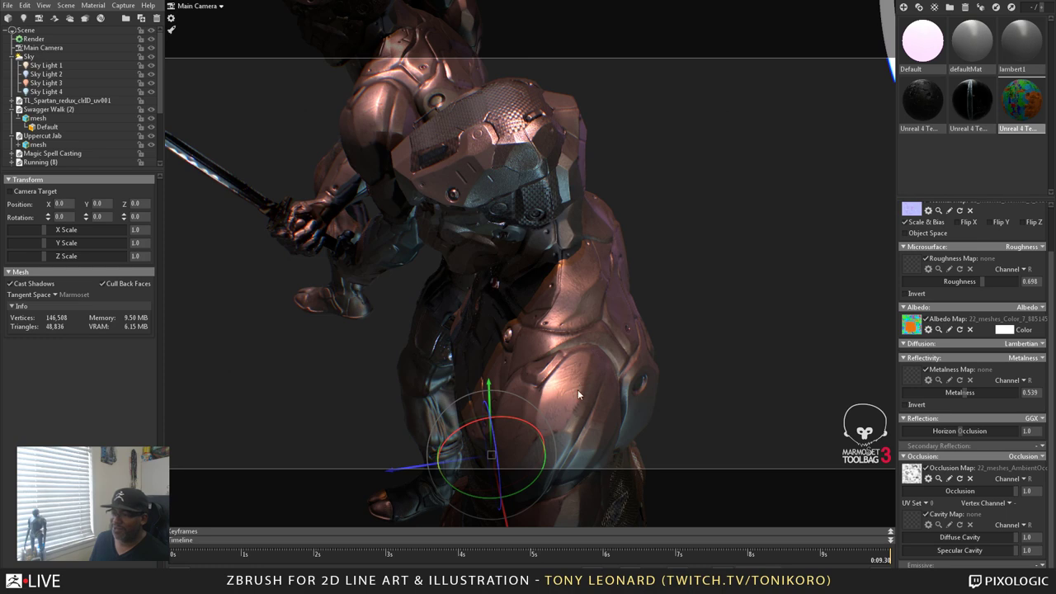
# - Orbit close around the helmet and riveted back plating, then zoom out to all three figures
pyautogui.moveTo(489, 200); pyautogui.dragTo(539, 199)
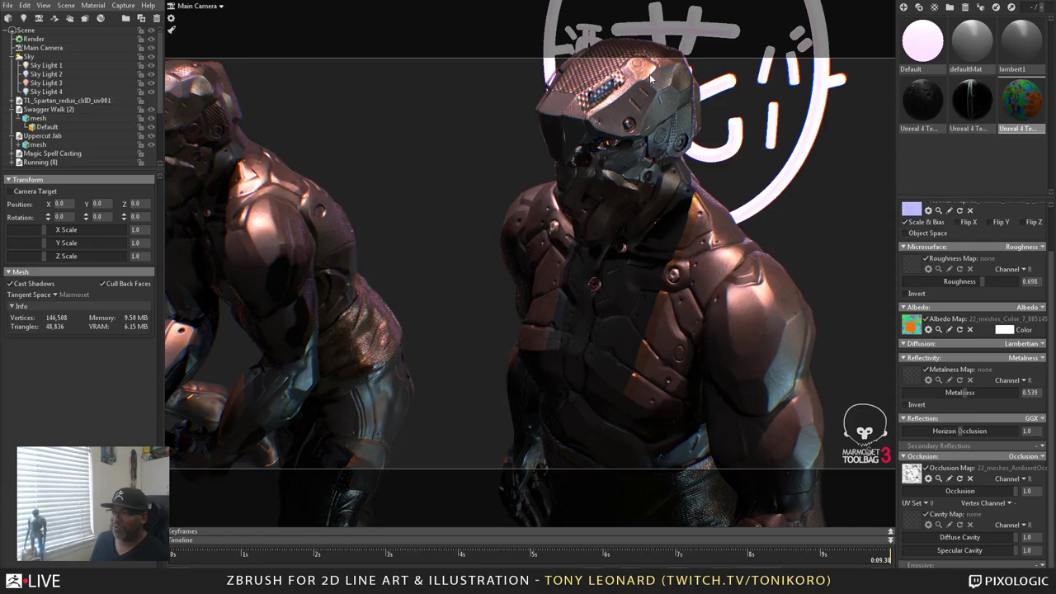
pyautogui.moveTo(652, 79); pyautogui.dragTo(542, 224, button='right')
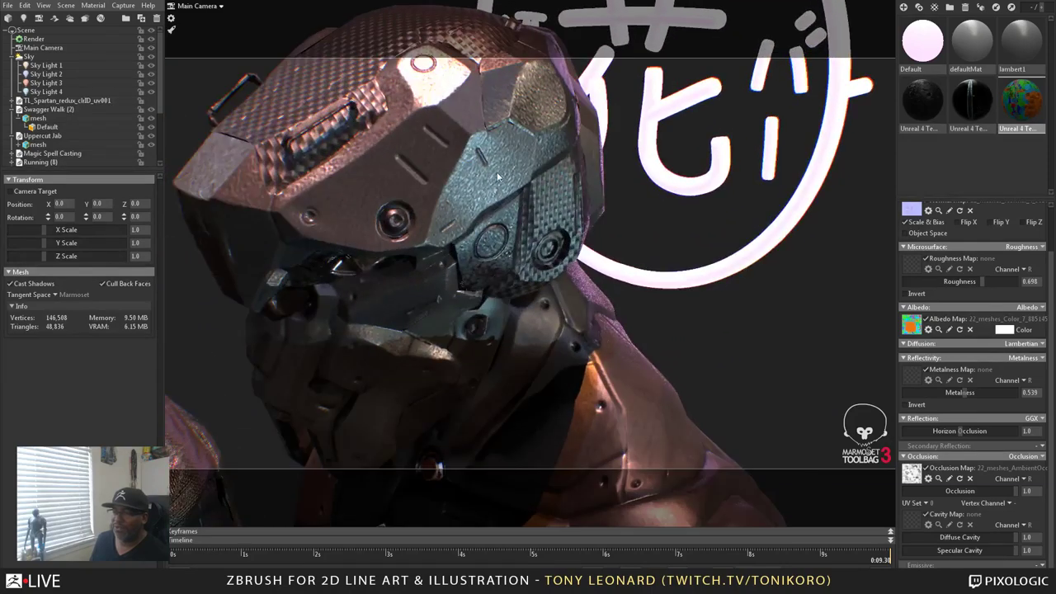
pyautogui.moveTo(497, 177); pyautogui.dragTo(614, 237, button='right')
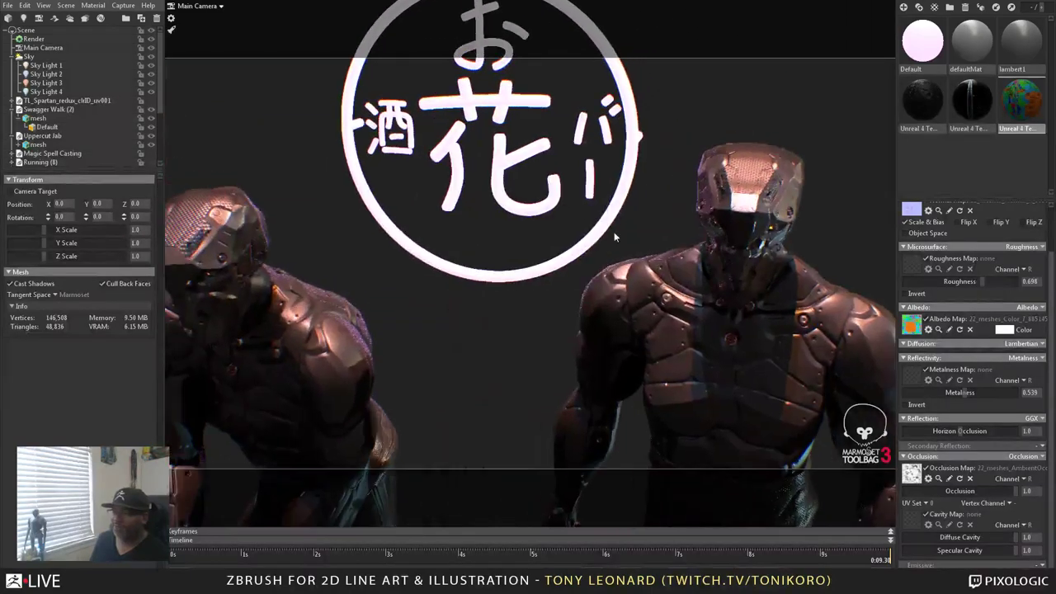
pyautogui.moveTo(614, 237); pyautogui.dragTo(557, 270)
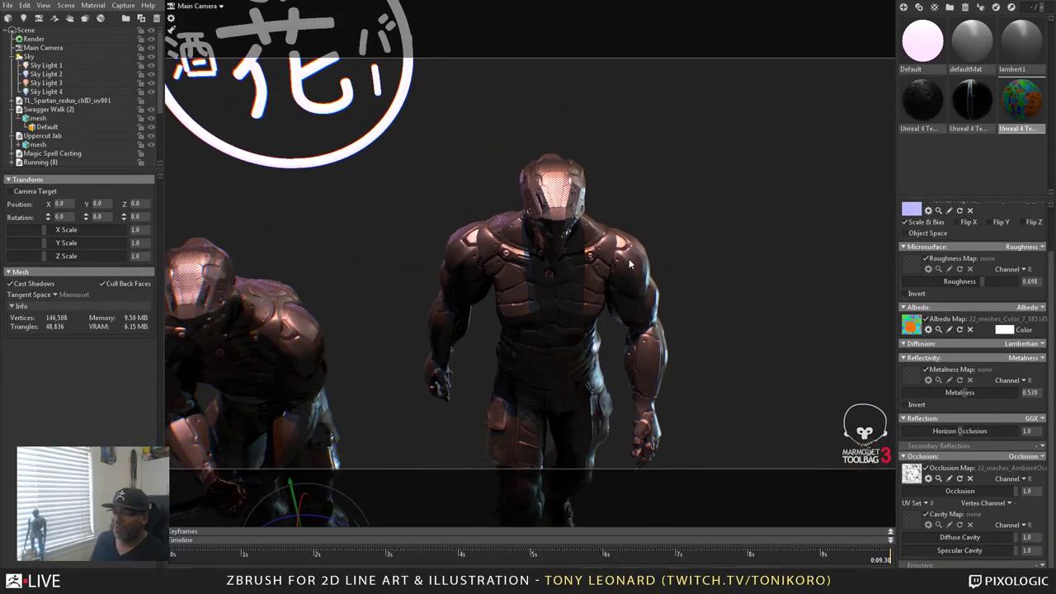
pyautogui.moveTo(629, 264); pyautogui.dragTo(478, 224)
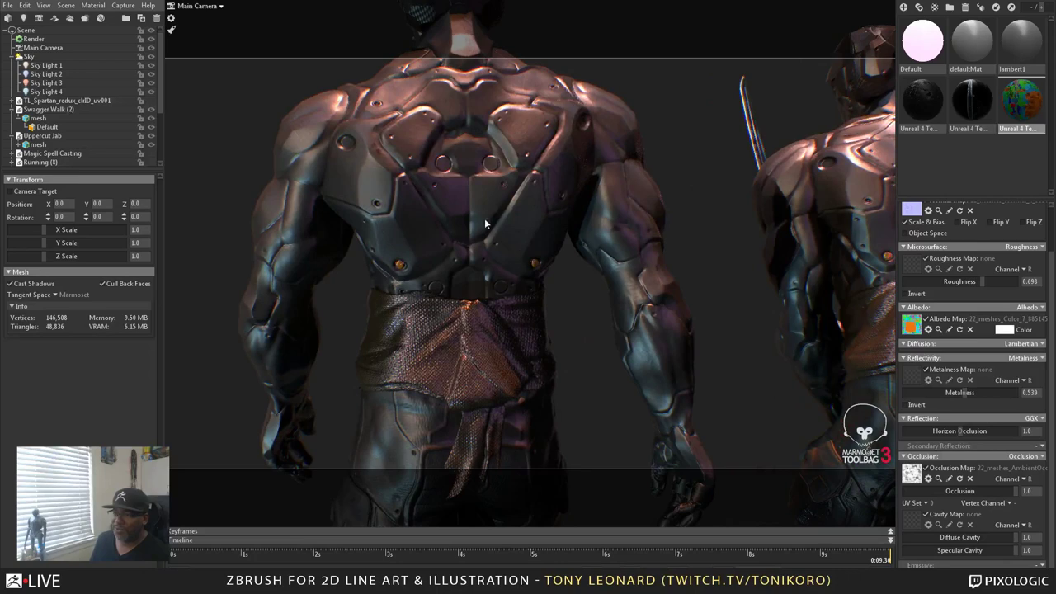
pyautogui.scroll(-3, 462, 231)
pyautogui.moveTo(660, 319); pyautogui.dragTo(728, 377)
pyautogui.scroll(-5, 728, 377)
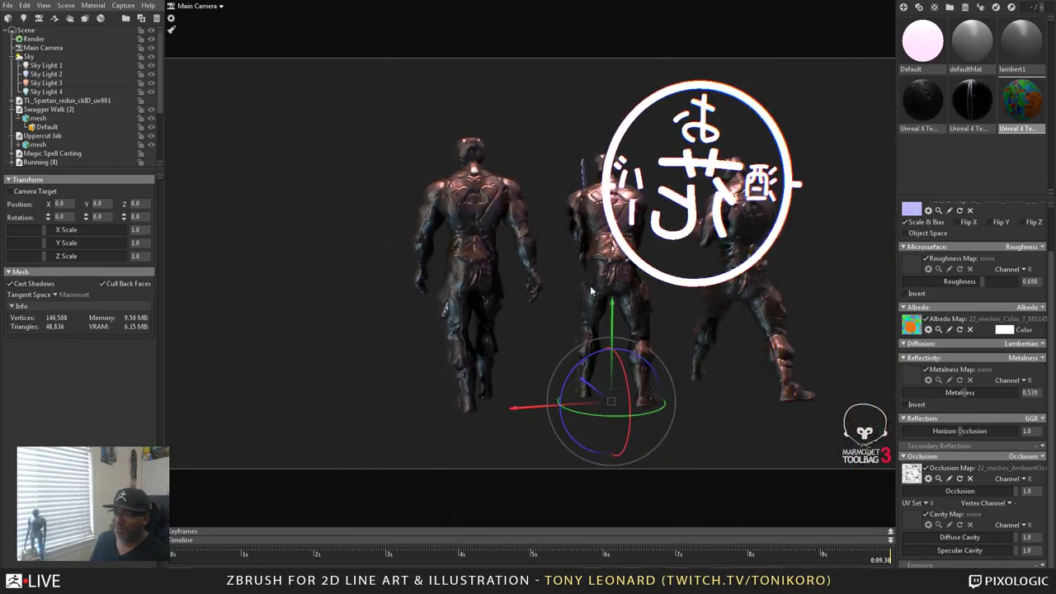
pyautogui.moveTo(660, 347); pyautogui.dragTo(670, 258)
pyautogui.scroll(5, 557, 240)
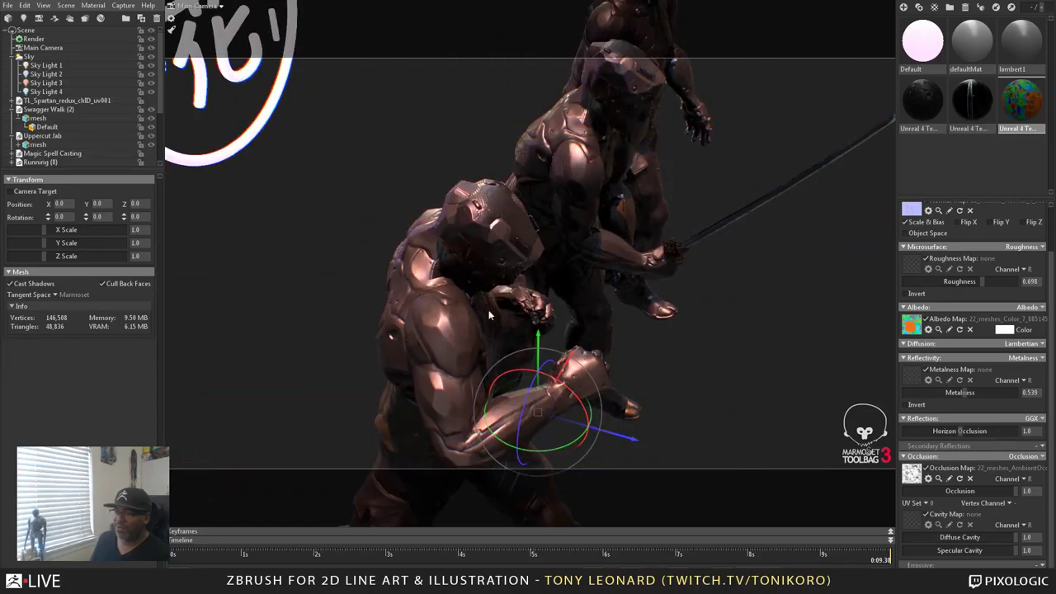
pyautogui.moveTo(546, 262); pyautogui.dragTo(558, 221)
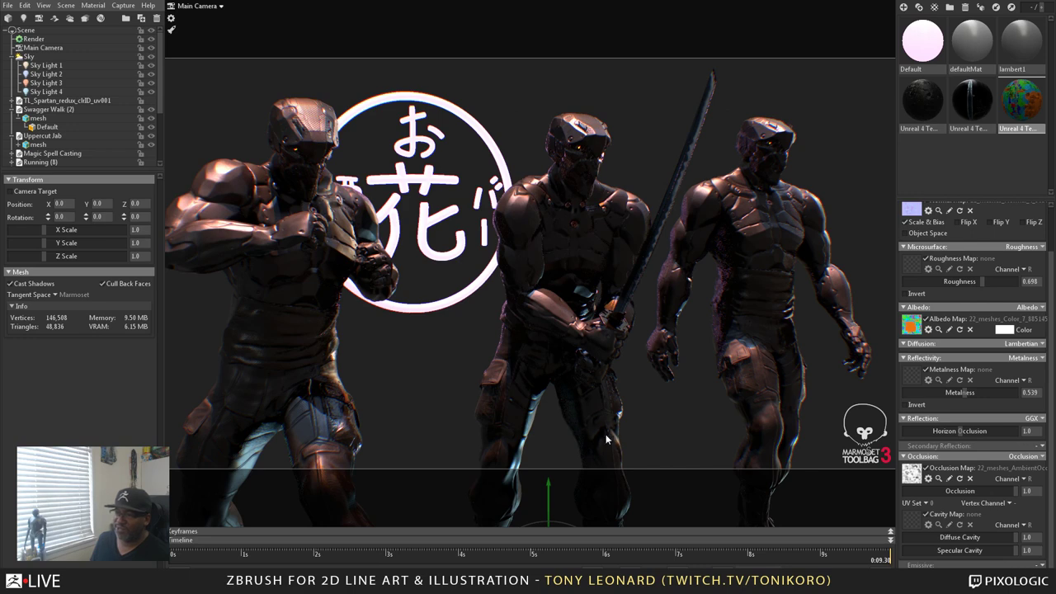
pyautogui.moveTo(605, 434); pyautogui.dragTo(570, 307)
# - Deselect the character mesh and orbit the camera low around the three animated figures
pyautogui.click(698, 360)
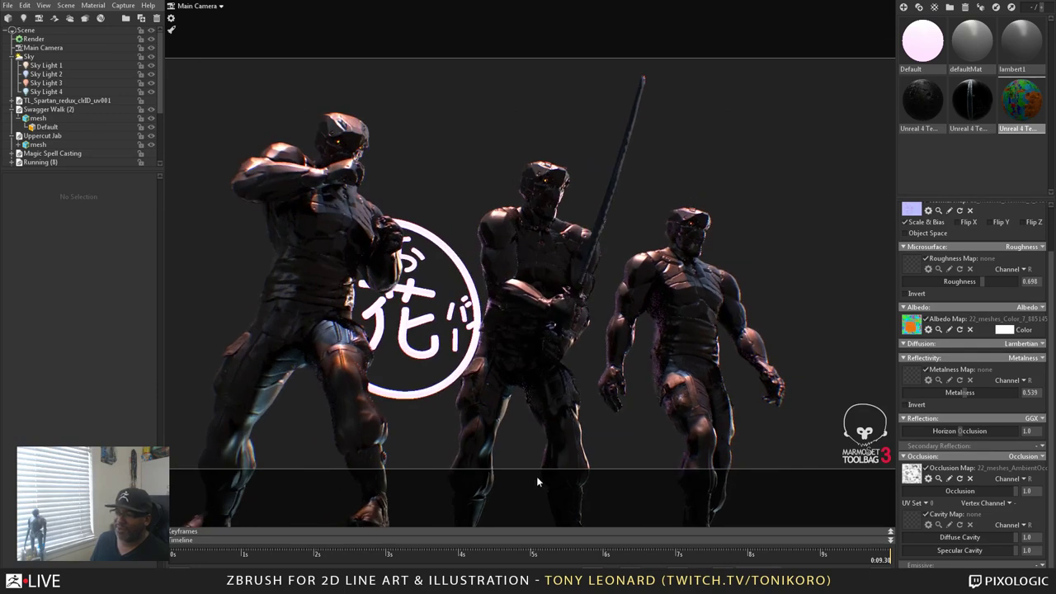
pyautogui.moveTo(593, 356); pyautogui.dragTo(610, 405)
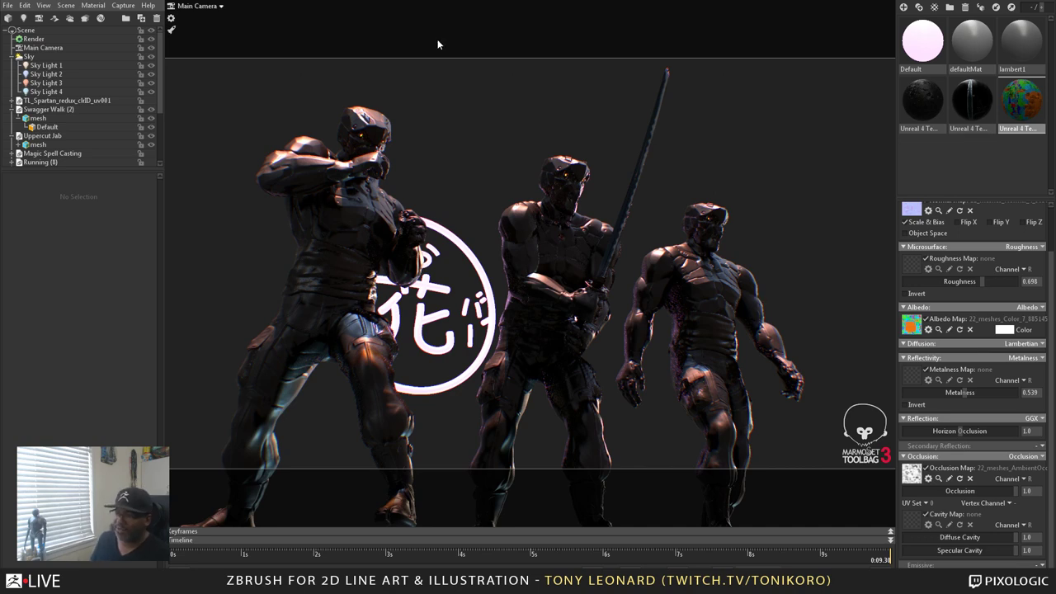
pyautogui.moveTo(462, 114); pyautogui.dragTo(598, 425)
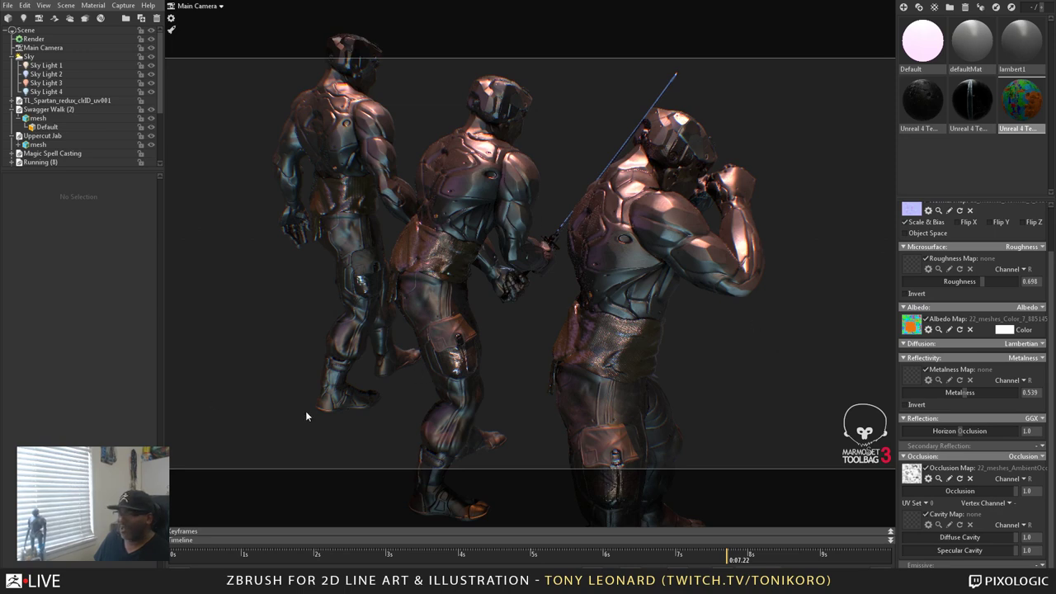
# - Orbit back to a front view of the figures and exit full-screen mode
pyautogui.moveTo(744, 316); pyautogui.dragTo(867, 193)
pyautogui.moveTo(511, 406); pyautogui.dragTo(488, 408)
pyautogui.moveTo(801, 373); pyautogui.dragTo(786, 351)
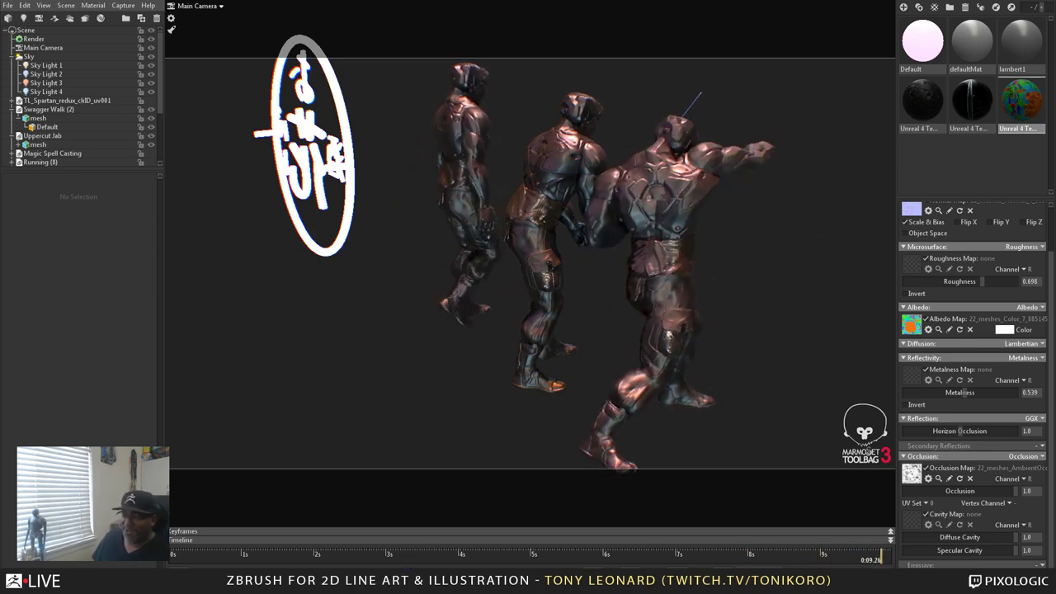
pyautogui.moveTo(307, 437); pyautogui.dragTo(513, 366)
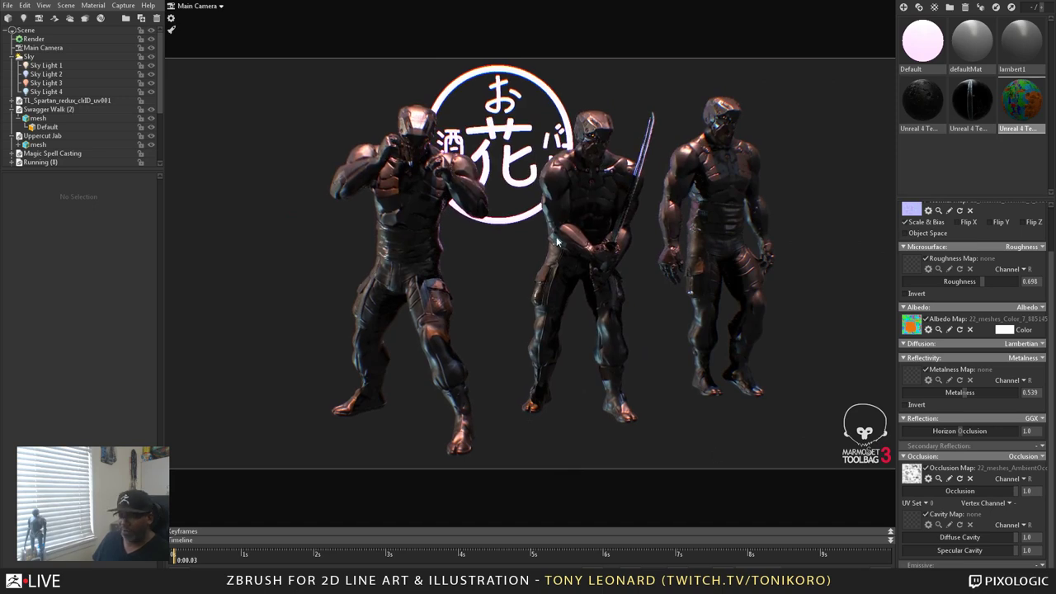
pyautogui.press('F11')
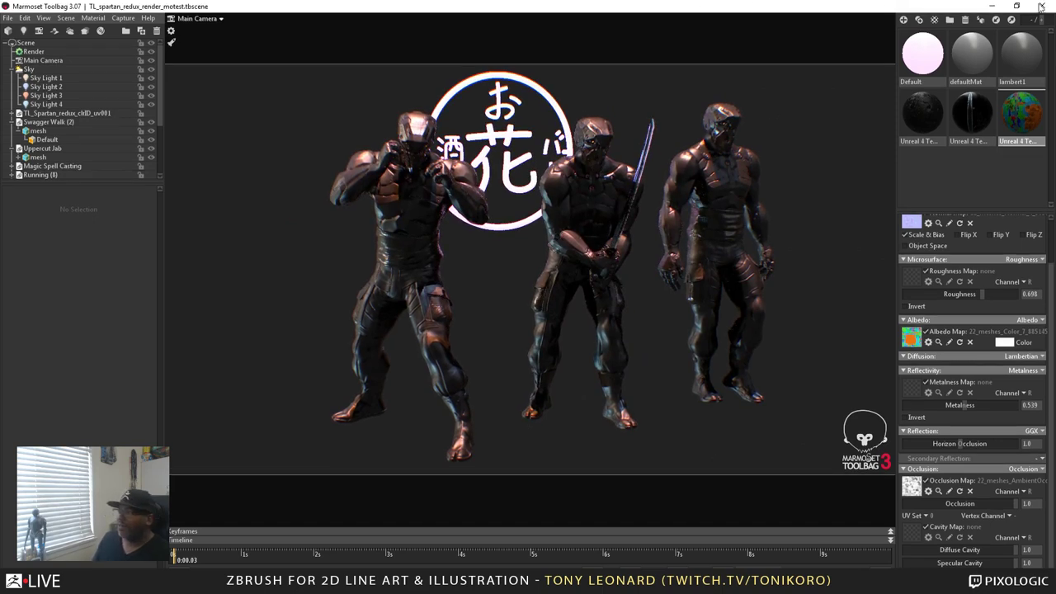
# - Minimize Marmoset and rotate the ZBrush mech to a near-frontal, tilted view
pyautogui.click(990, 6)
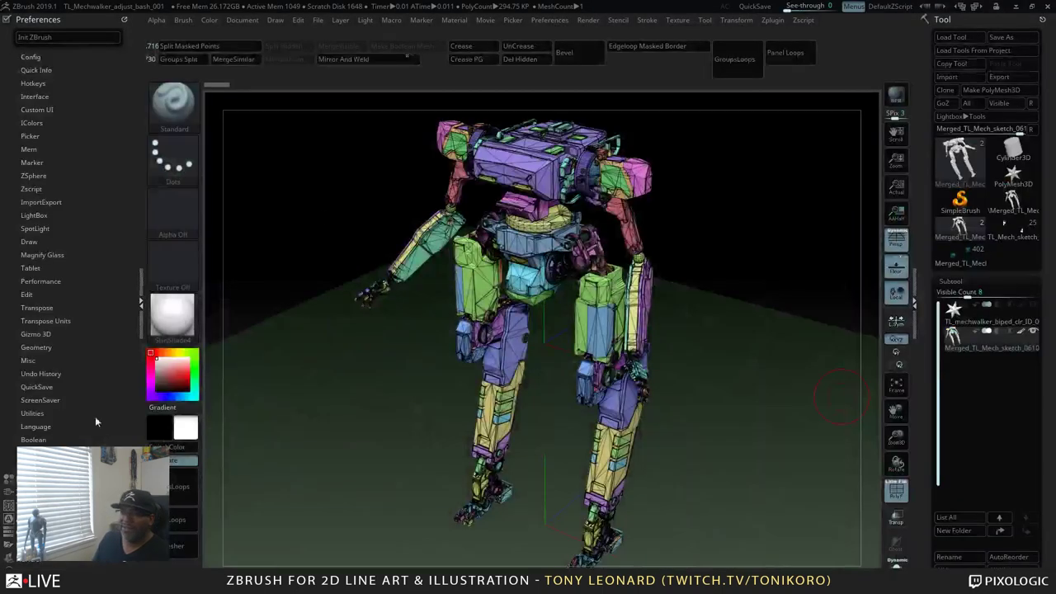
pyautogui.moveTo(651, 437); pyautogui.dragTo(748, 406)
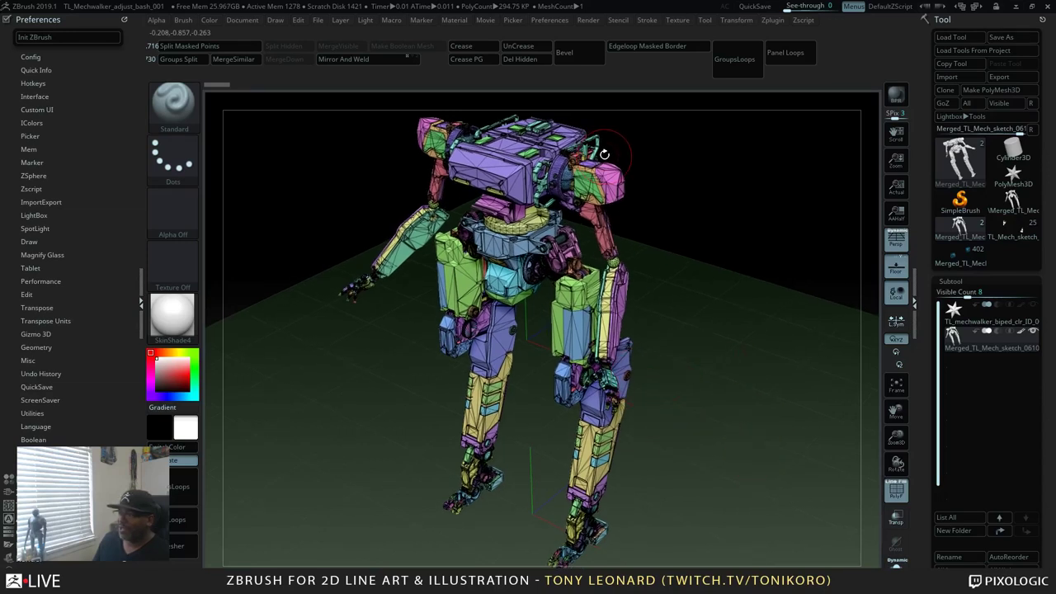
pyautogui.moveTo(799, 423); pyautogui.dragTo(755, 468)
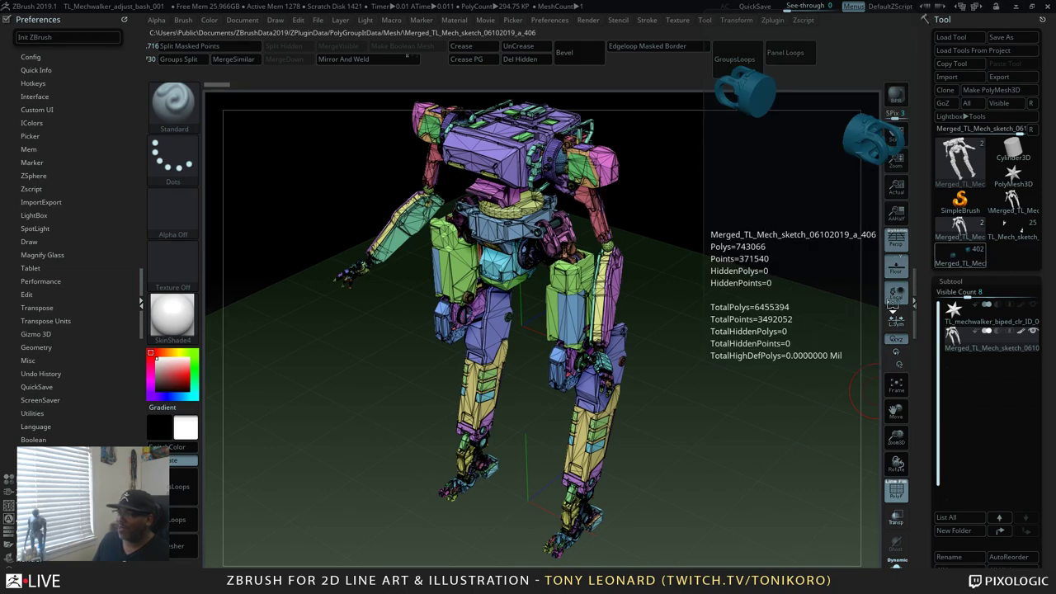
pyautogui.click(959, 255)
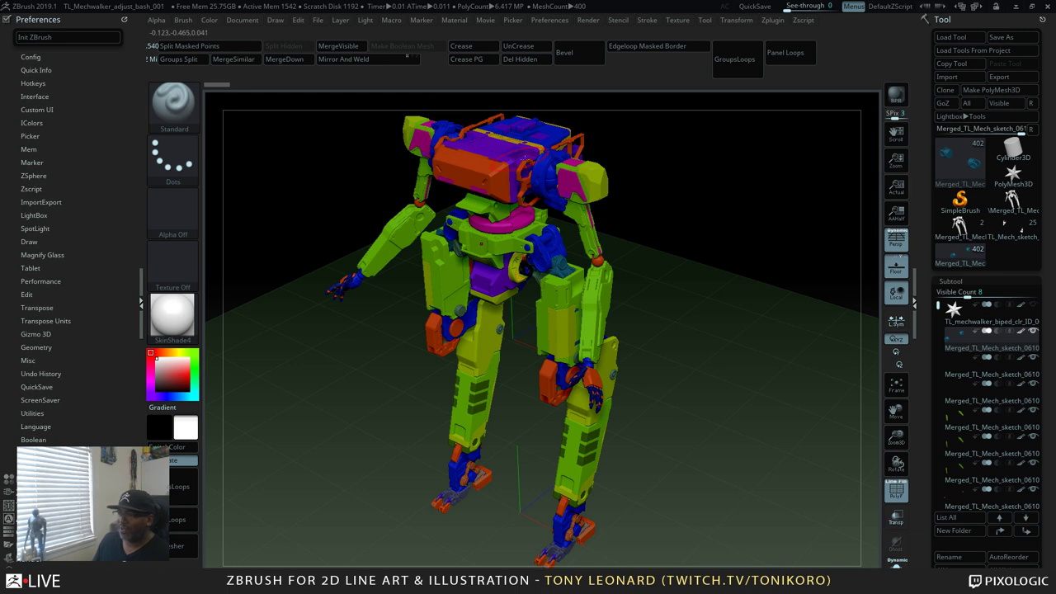
pyautogui.moveTo(675, 440)
pyautogui.mouseDown()
pyautogui.moveTo(649, 355)
pyautogui.moveTo(667, 448)
pyautogui.moveTo(663, 388)
pyautogui.moveTo(667, 437)
pyautogui.mouseUp()
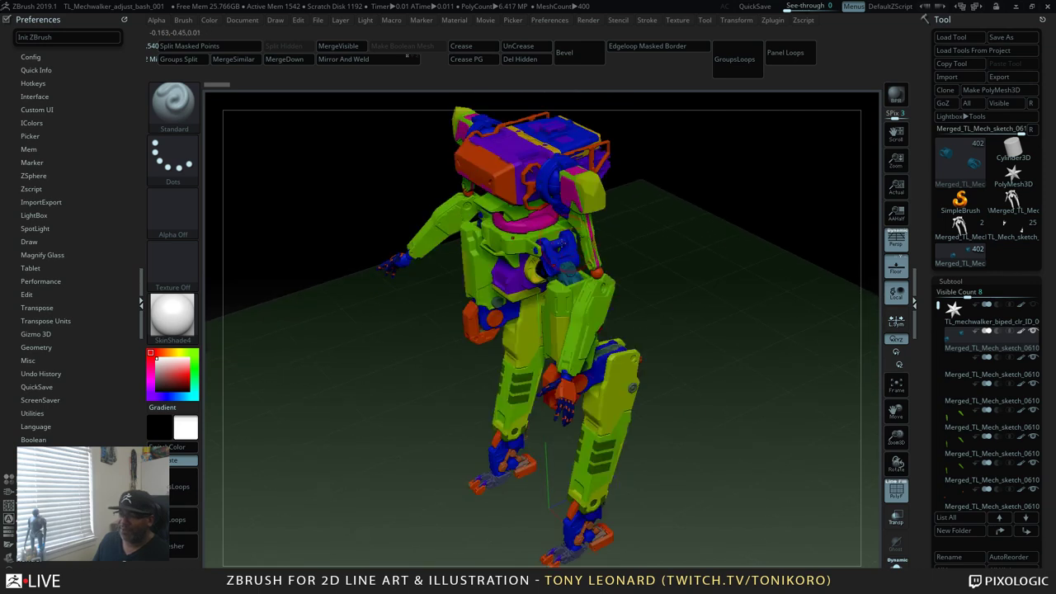
pyautogui.moveTo(747, 319); pyautogui.dragTo(566, 220)
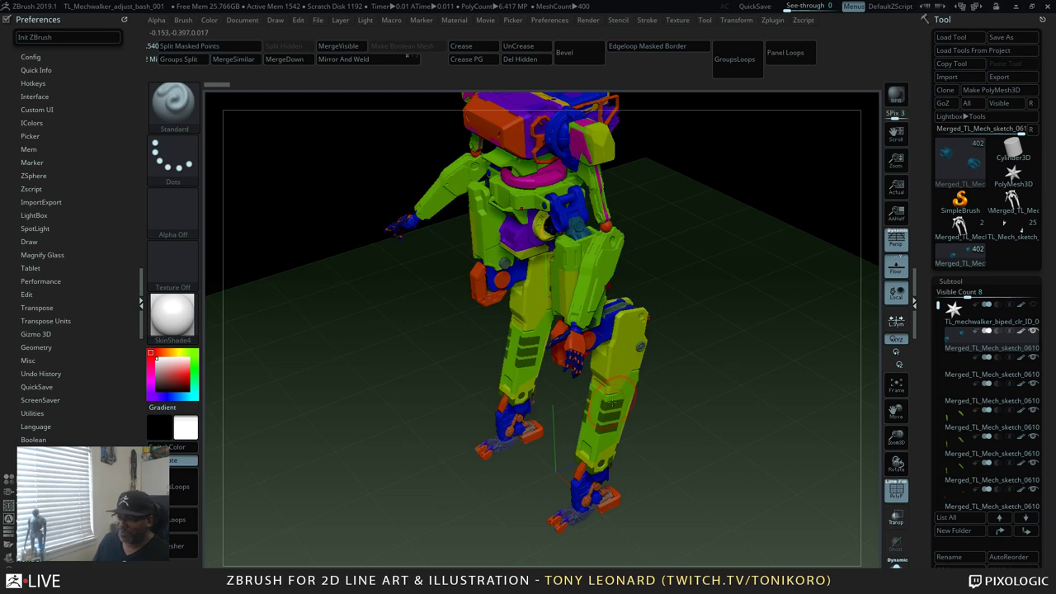
pyautogui.moveTo(659, 492); pyautogui.dragTo(575, 320)
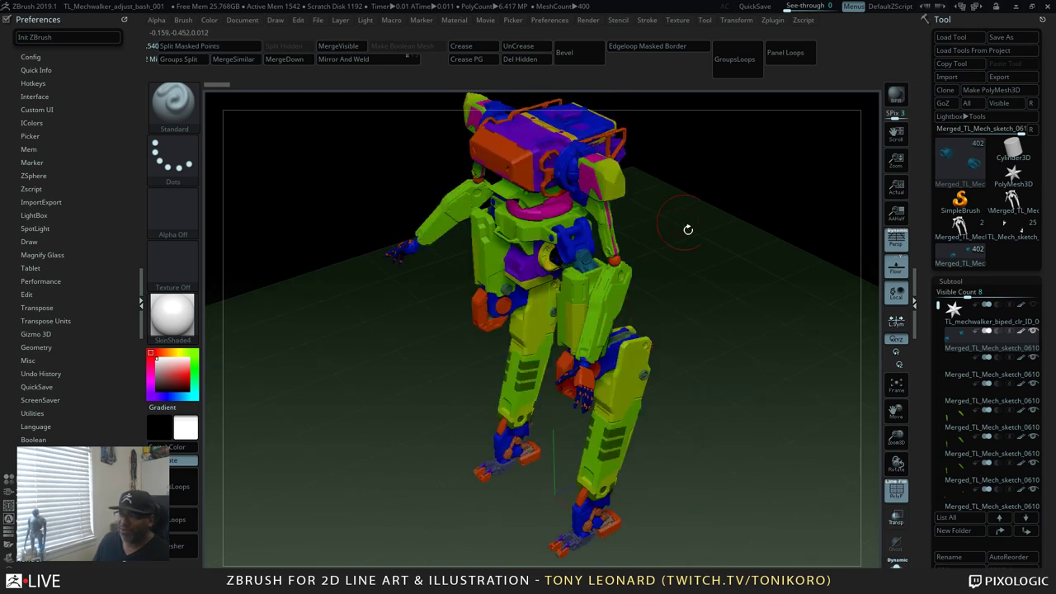
pyautogui.moveTo(669, 227); pyautogui.dragTo(571, 223)
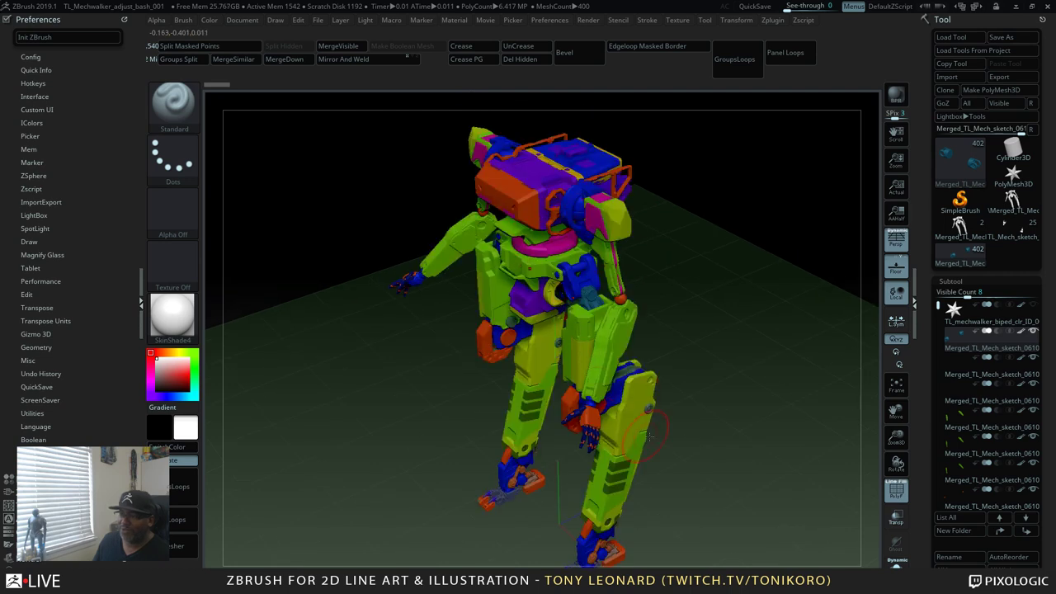
pyautogui.moveTo(649, 437); pyautogui.dragTo(735, 223)
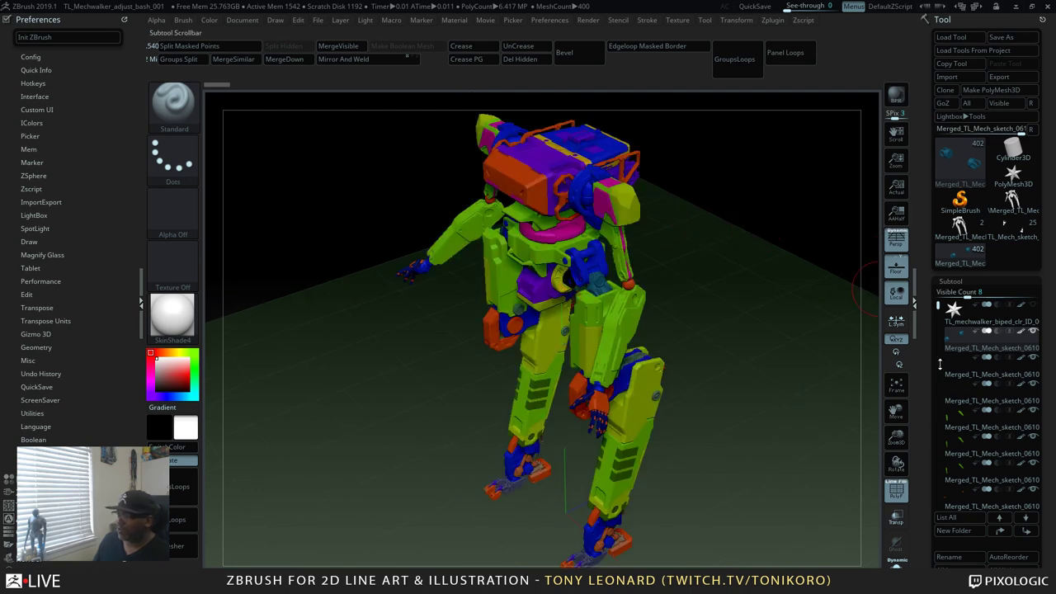
# - Reframe the colour-ID mech and expand Tool > Geometry to show subdivision, crease and ZRemesher options
pyautogui.scroll(-5, 946, 312)
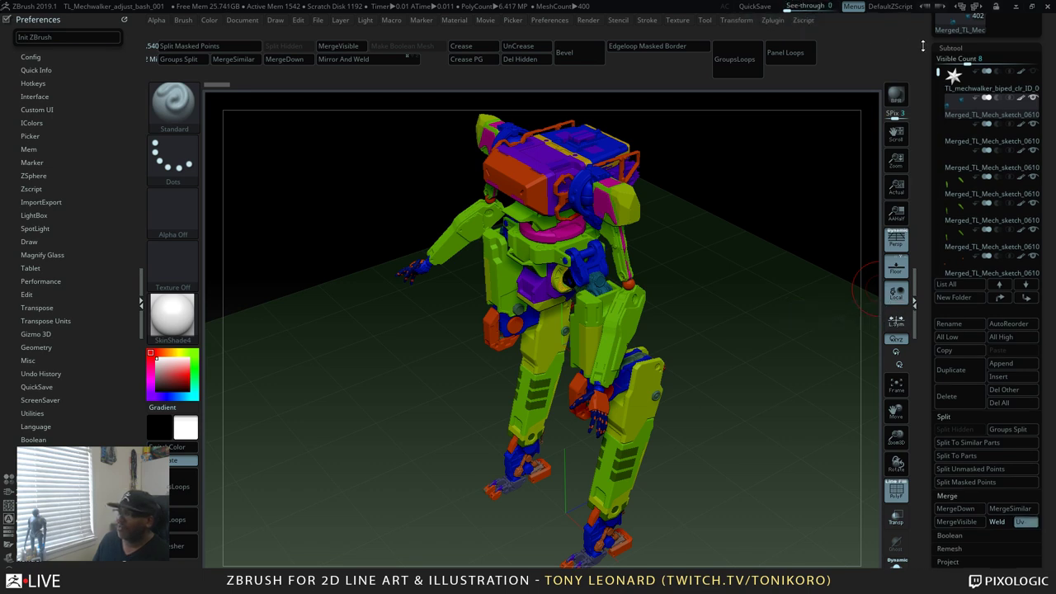
pyautogui.scroll(-1, 925, 43)
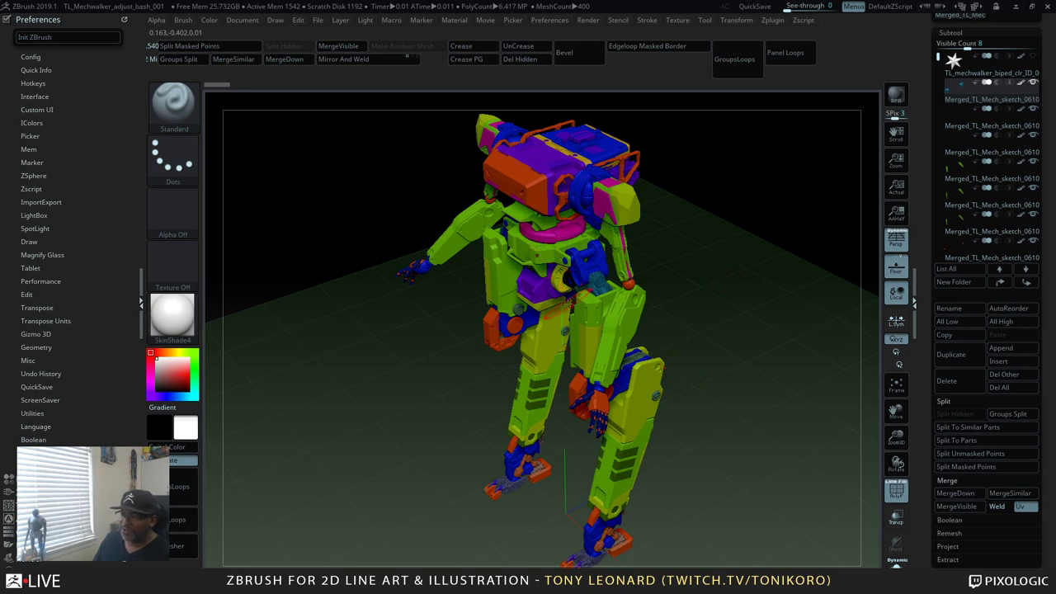
pyautogui.hotkey('ctrl', 'z')
pyautogui.hotkey('ctrl', 'shift', 'z')
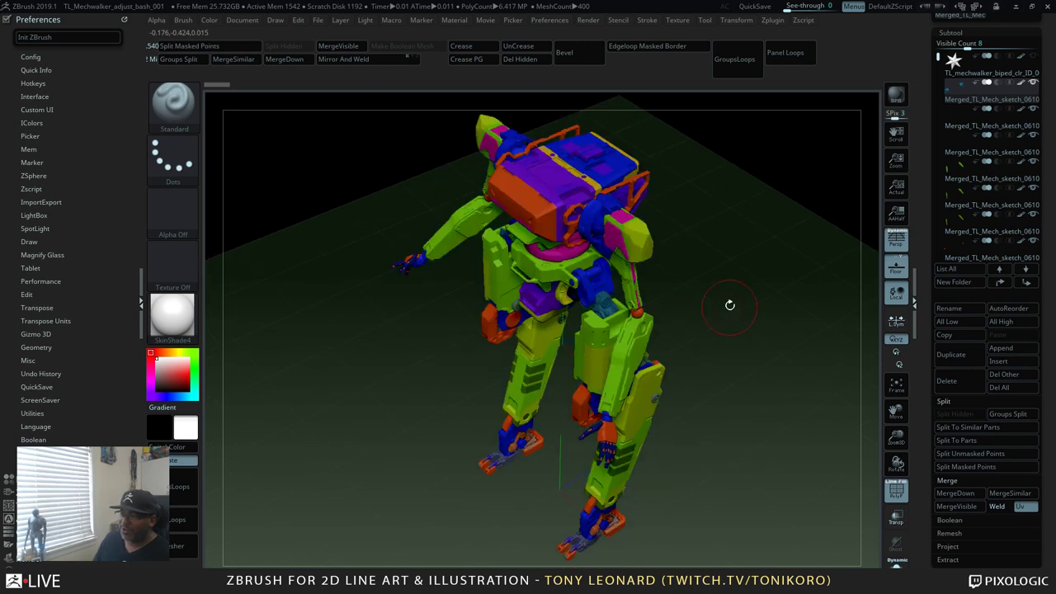
pyautogui.hotkey('ctrl', 'z')
pyautogui.hotkey('ctrl', 'shift', 'z')
pyautogui.scroll(-5, 973, 255)
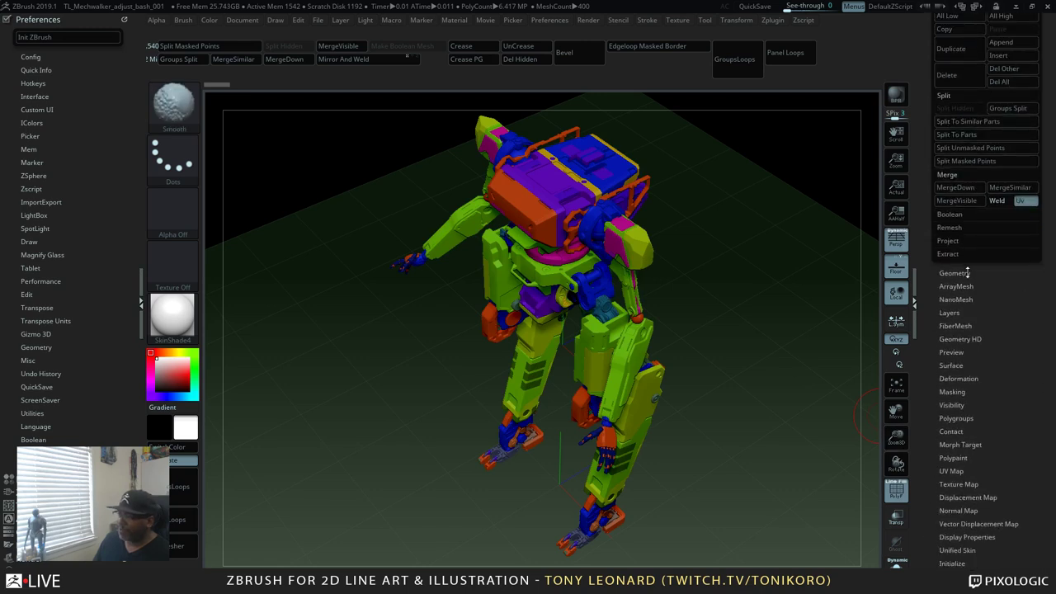
pyautogui.click(955, 273)
pyautogui.scroll(-1, 924, 455)
pyautogui.scroll(-3, 924, 456)
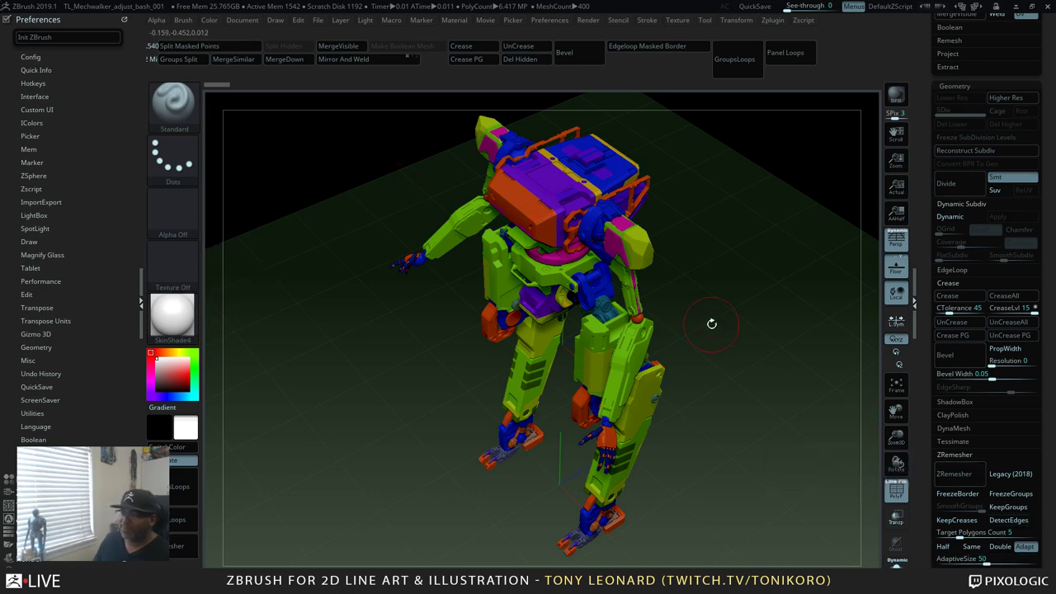
# - Rotate the colour-ID mech walker to inspect it from several front angles
pyautogui.moveTo(711, 324); pyautogui.dragTo(642, 228)
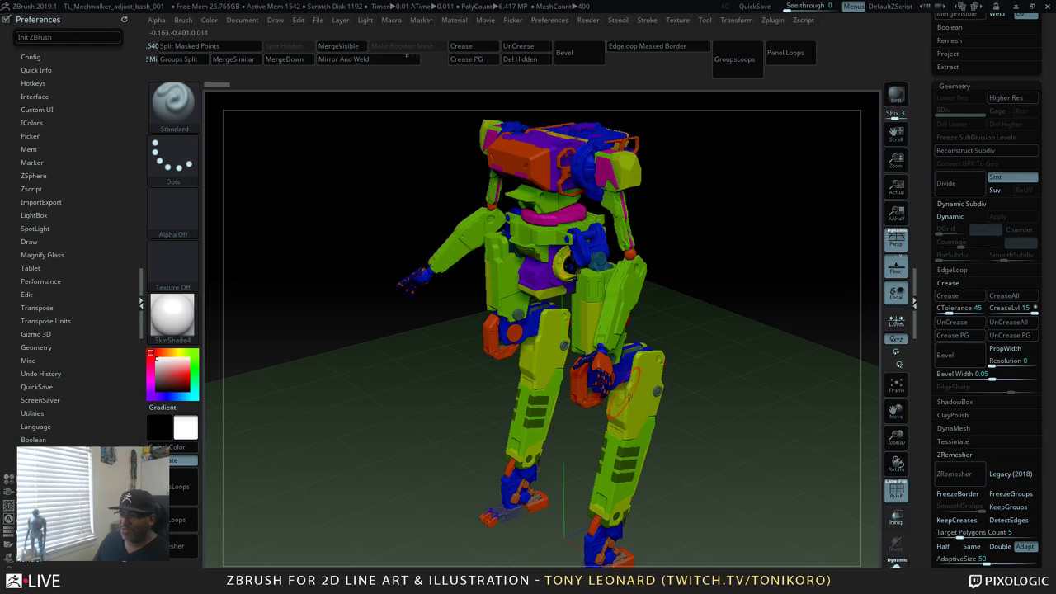
pyautogui.moveTo(625, 395); pyautogui.dragTo(656, 322)
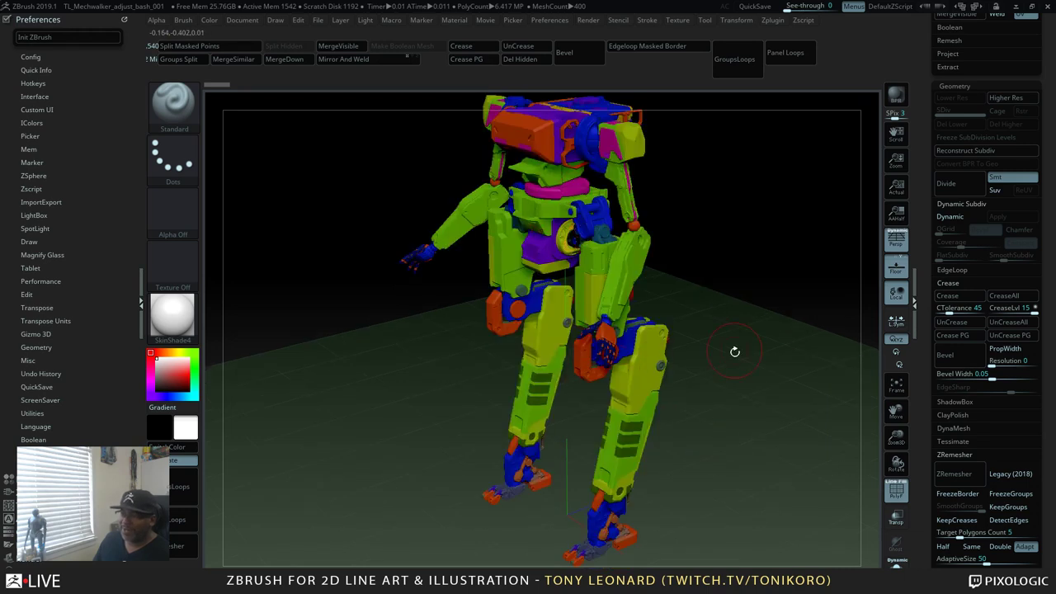
pyautogui.moveTo(734, 351); pyautogui.dragTo(643, 330)
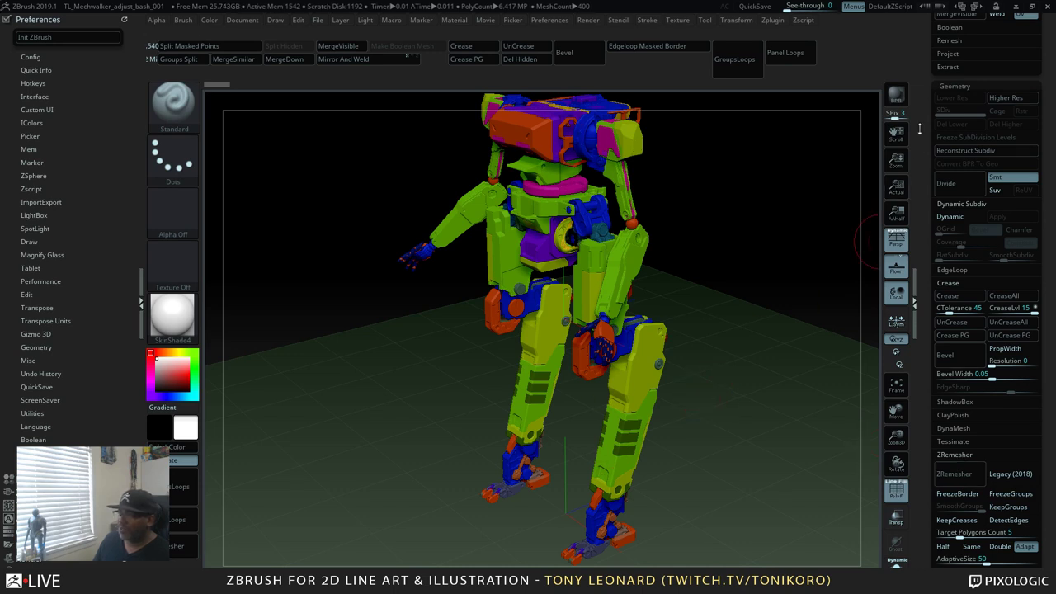
pyautogui.moveTo(740, 262); pyautogui.dragTo(740, 307)
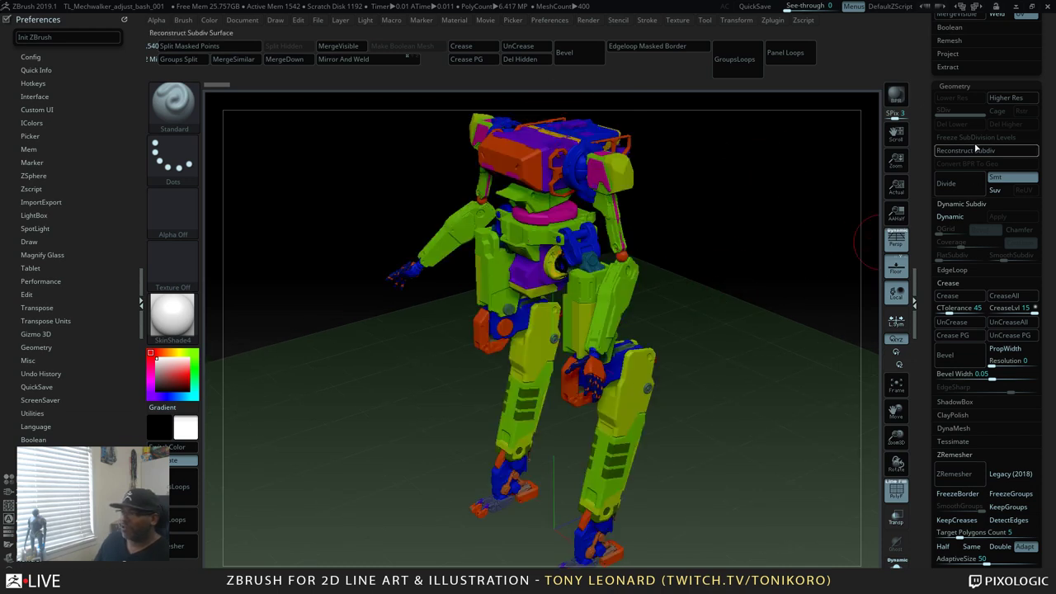
# - Fill the mech's polypaint from its polygroup colours, then scroll the tray back to the Subtool list
pyautogui.scroll(-5, 947, 464)
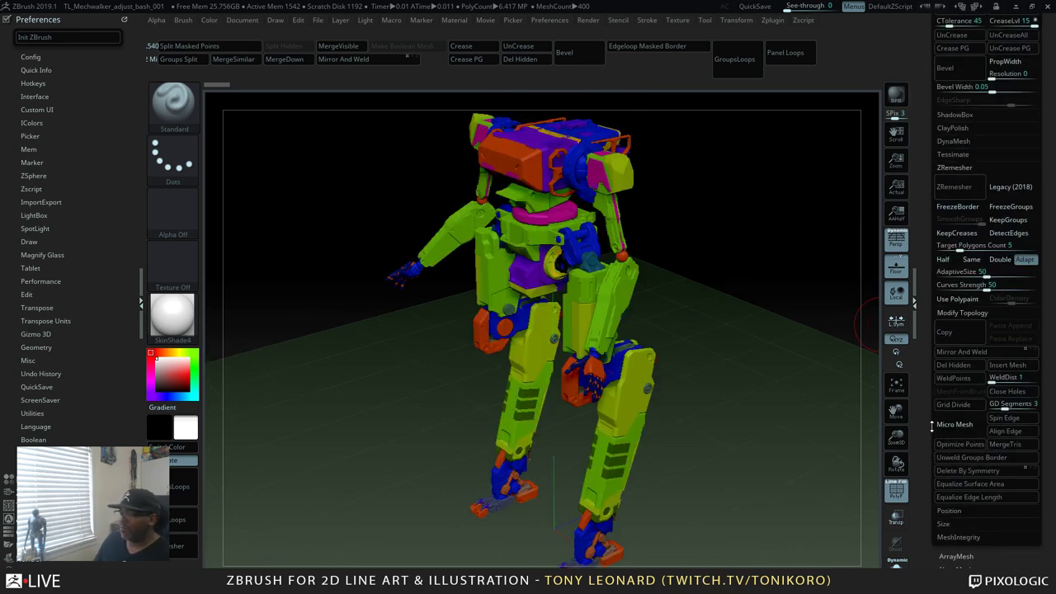
pyautogui.scroll(-3, 933, 561)
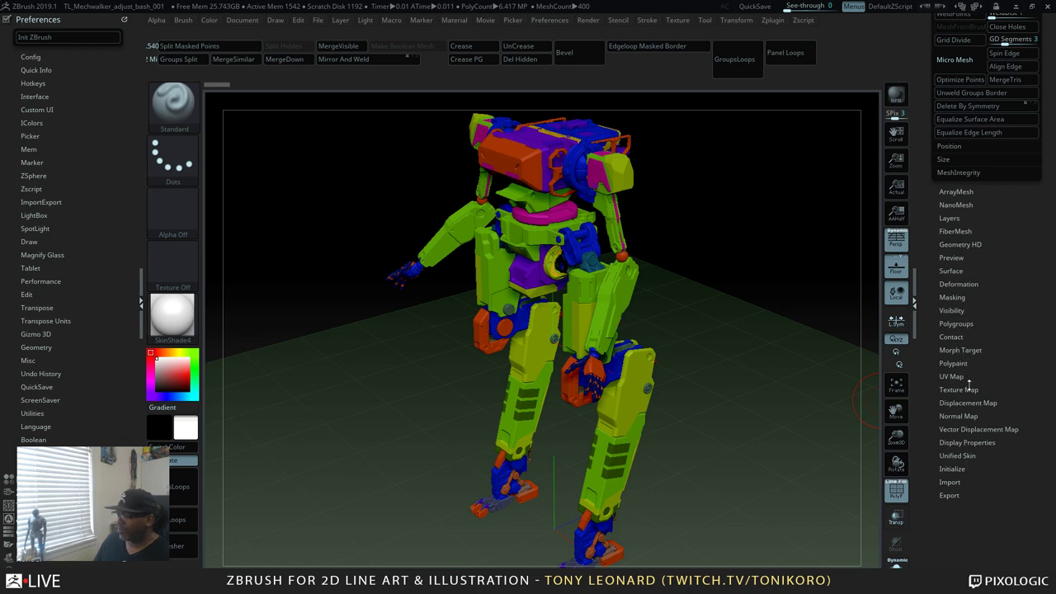
pyautogui.click(963, 363)
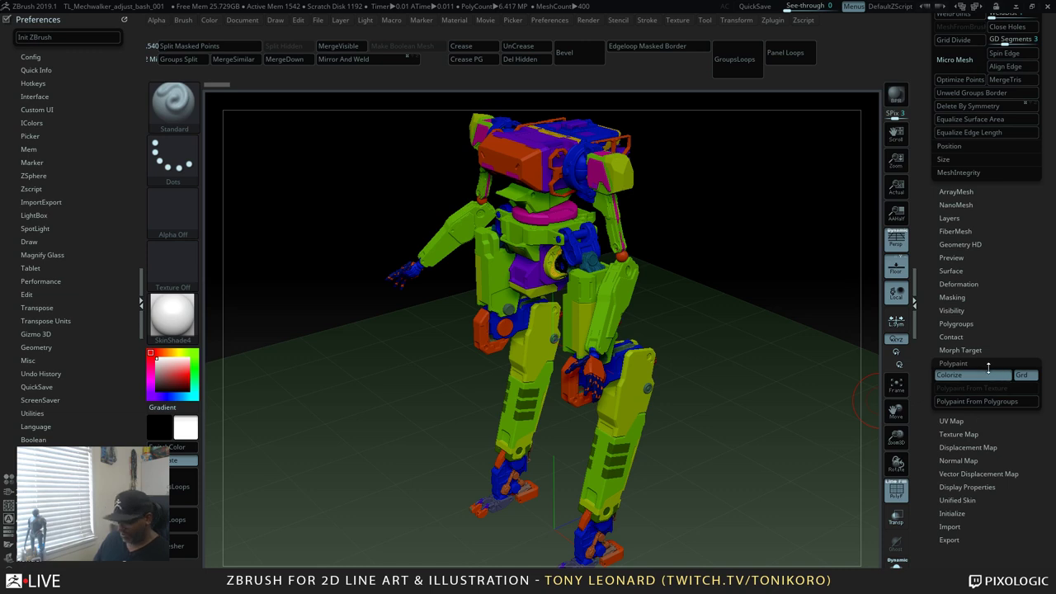
pyautogui.press('ctrl')
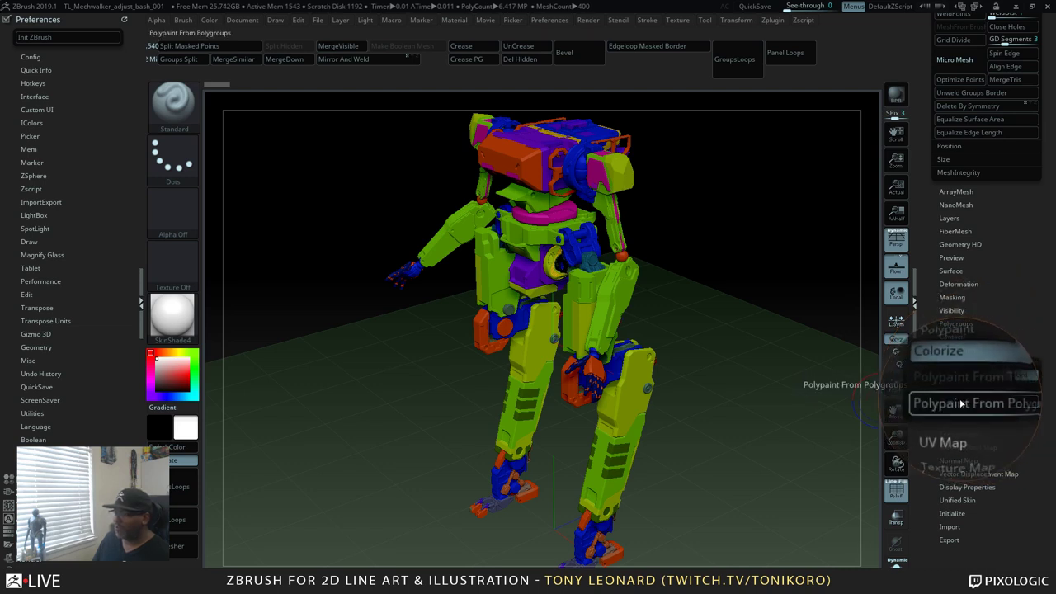
pyautogui.click(997, 407)
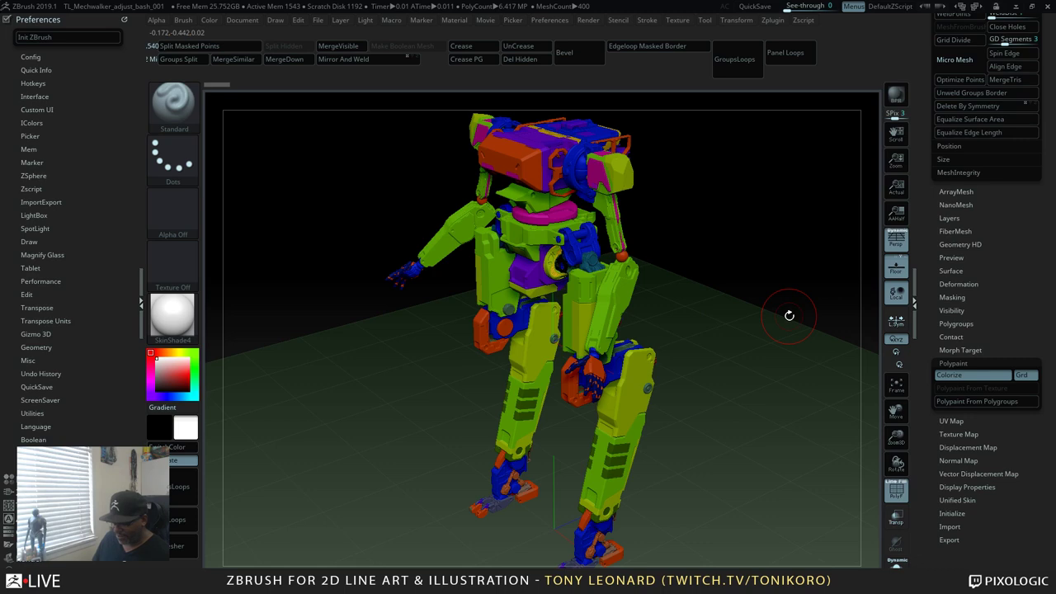
pyautogui.press('shift')
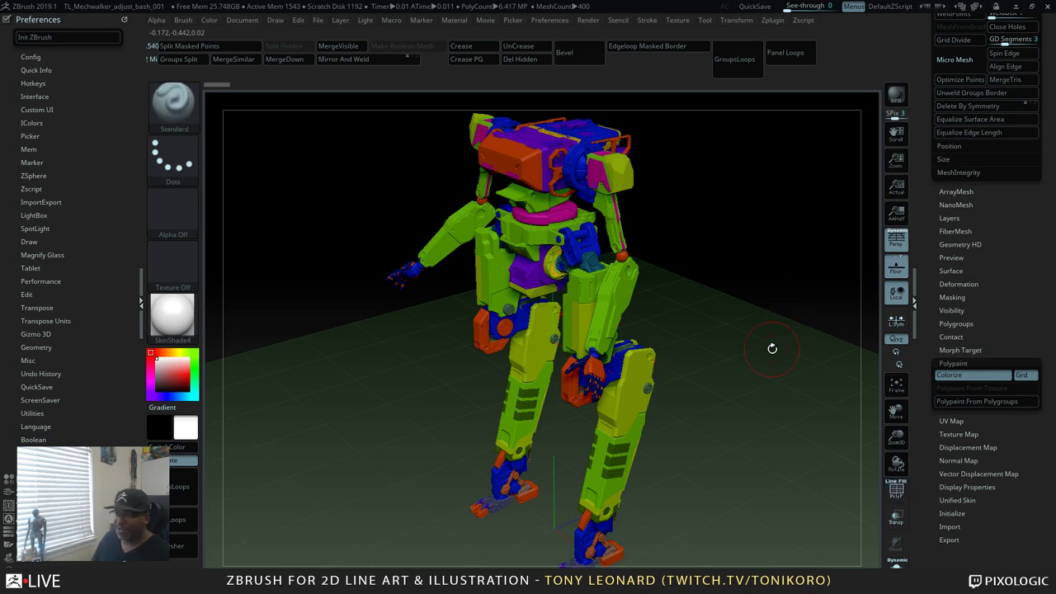
pyautogui.moveTo(926, 128); pyautogui.dragTo(906, 347)
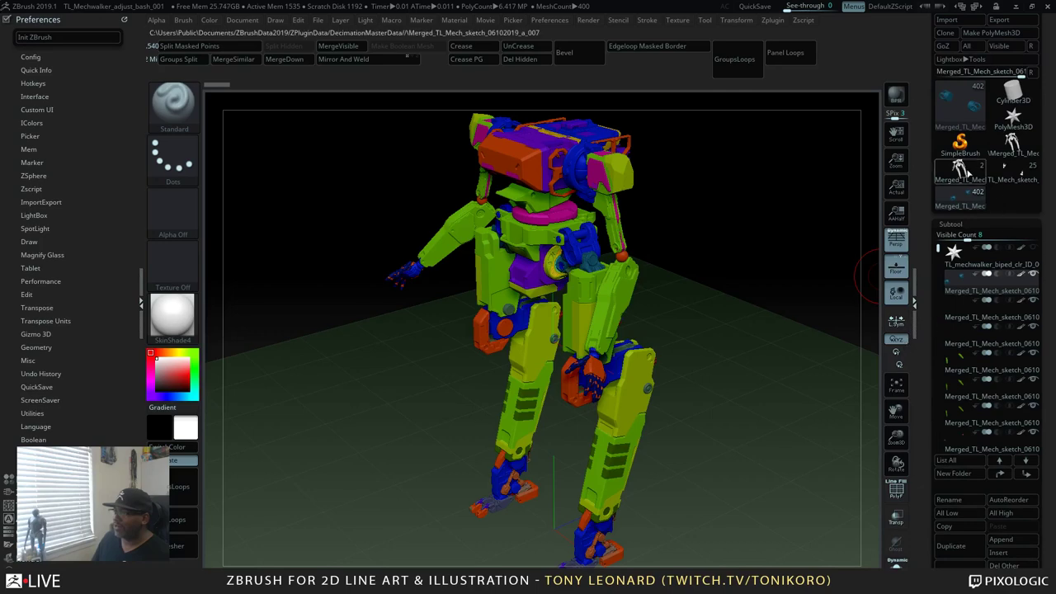
# - Switch to the white Merged_TL_Mech tool, orbit it, and turn on PolyFrame to show polygroups
pyautogui.click(959, 169)
pyautogui.moveTo(782, 340); pyautogui.dragTo(861, 358)
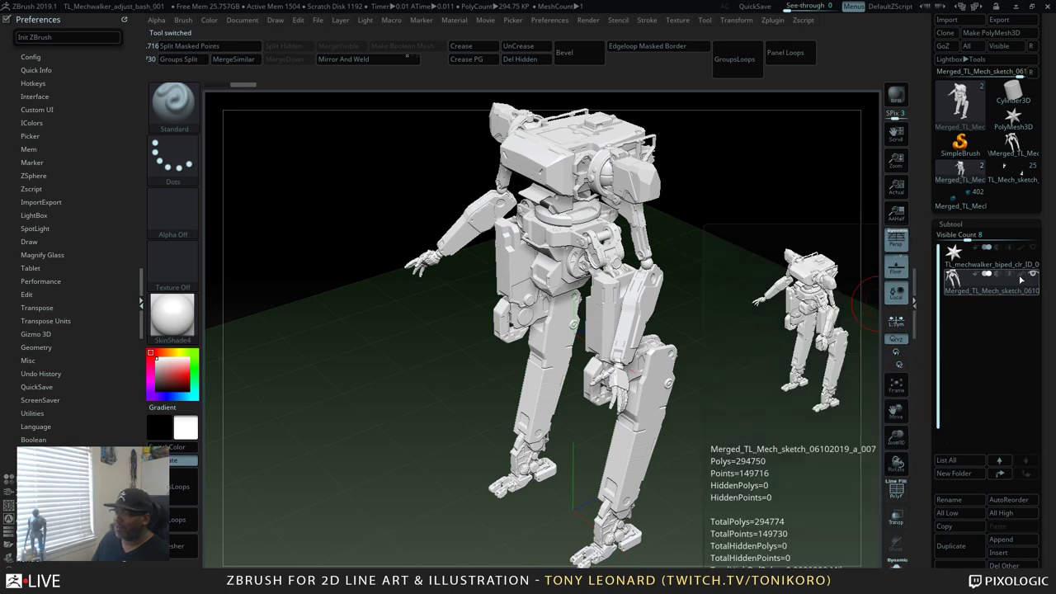
pyautogui.moveTo(709, 281); pyautogui.dragTo(767, 299)
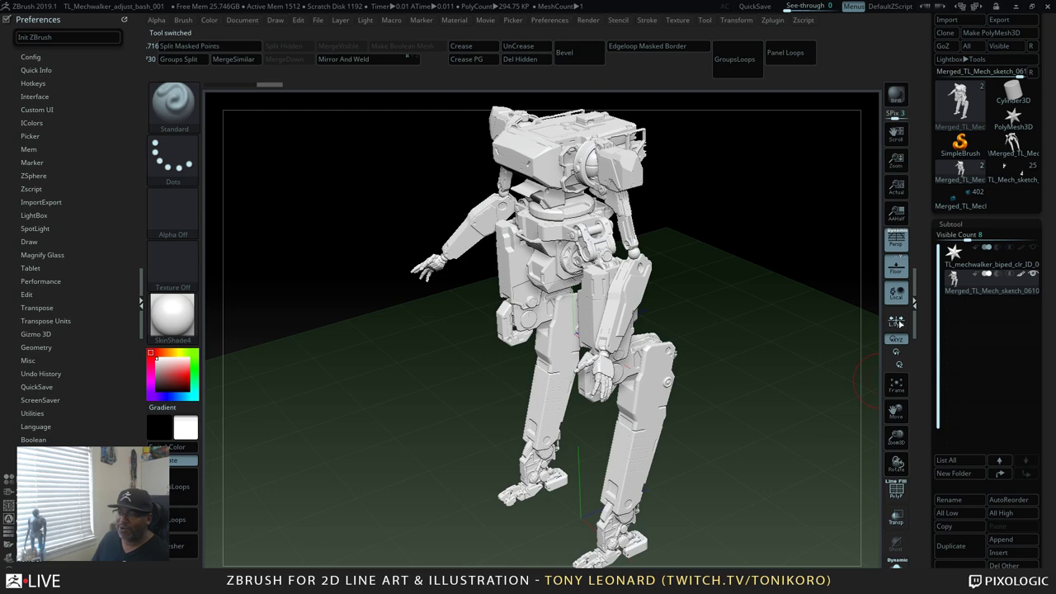
pyautogui.moveTo(708, 321); pyautogui.dragTo(761, 409)
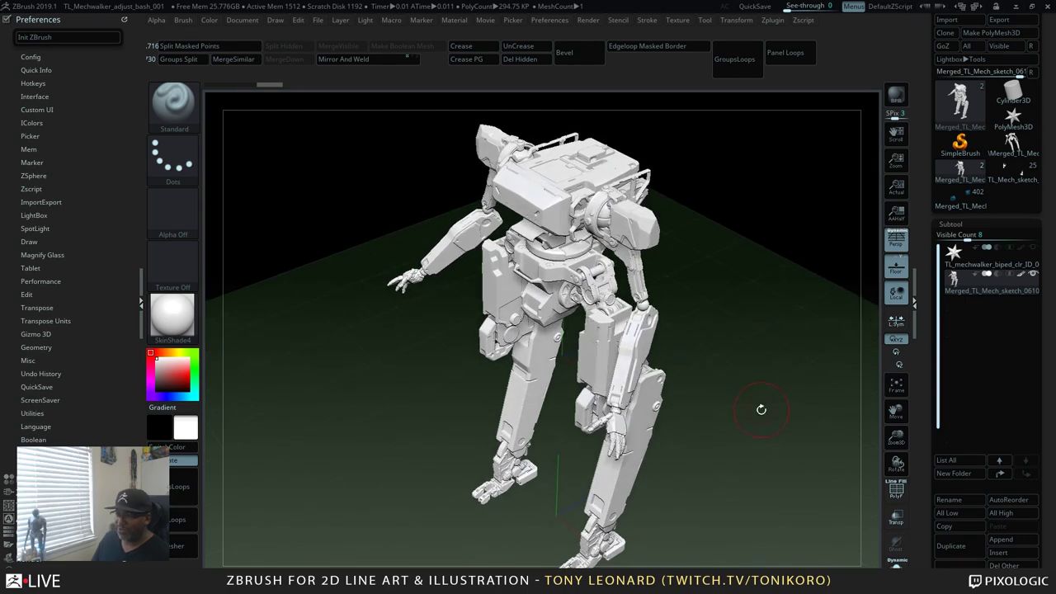
pyautogui.moveTo(652, 257); pyautogui.dragTo(791, 398)
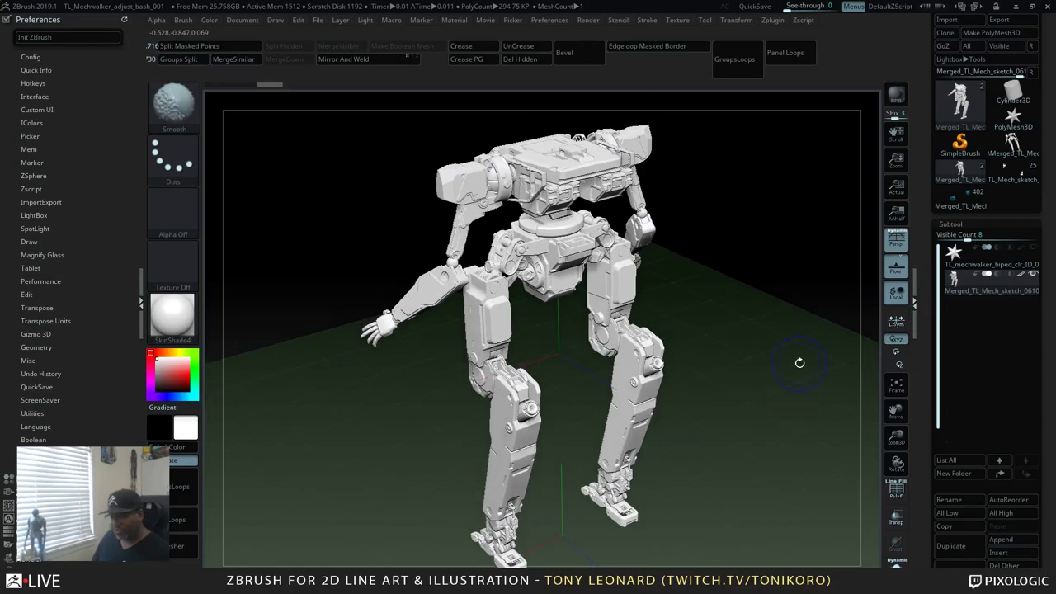
pyautogui.hotkey('shift', 'f')
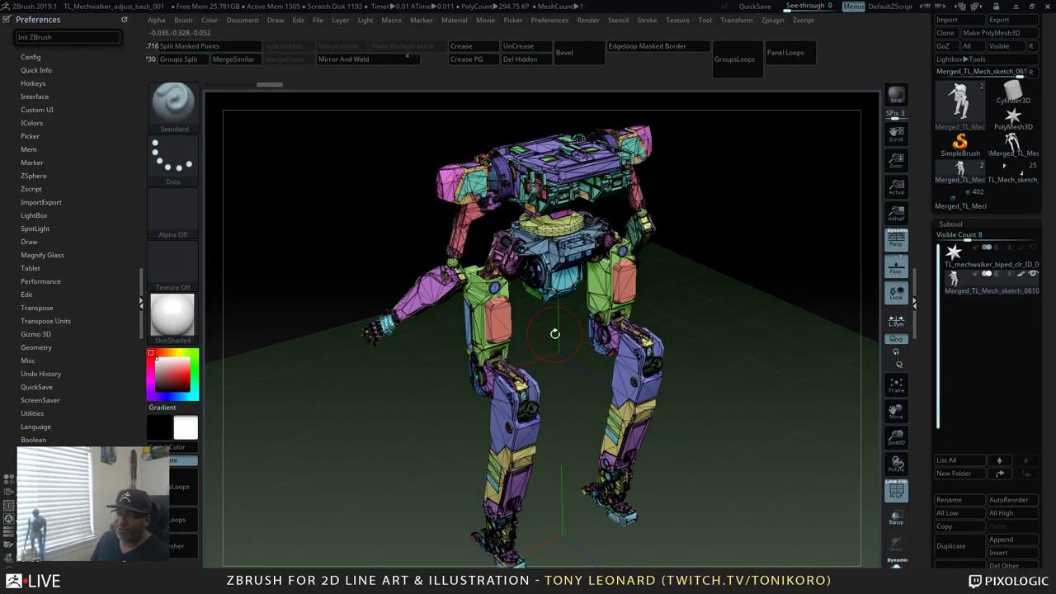
# - Zoom onto the polygroup-coloured legs and activate the Transpose Move gizmo
pyautogui.keyDown('ctrl'); pyautogui.moveTo(554, 333); pyautogui.dragTo(776, 329, button='right'); pyautogui.keyUp('ctrl')
pyautogui.moveTo(558, 334); pyautogui.dragTo(738, 382, button='right')
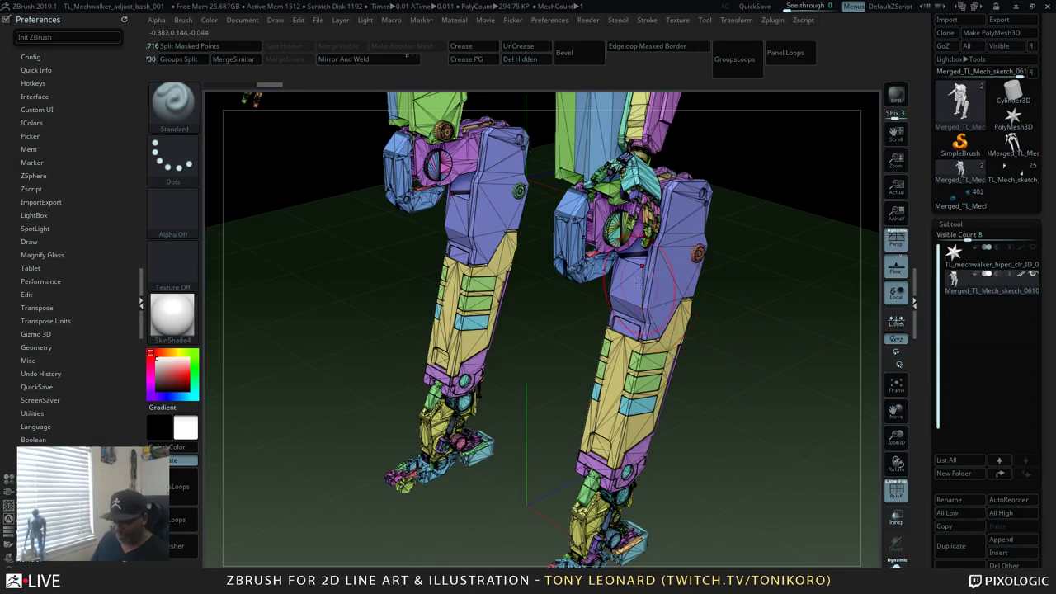
pyautogui.press('w')
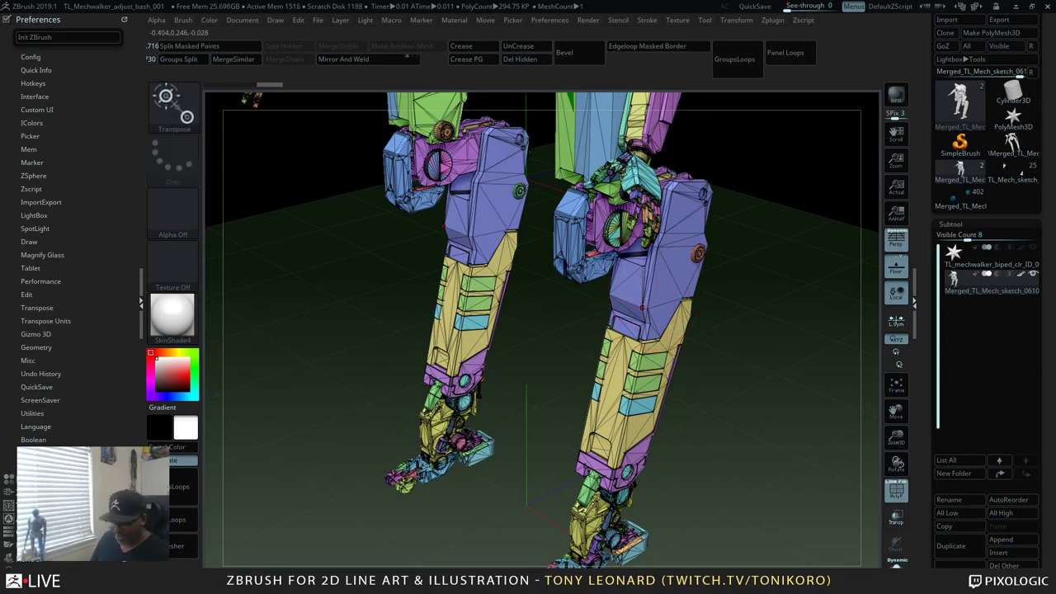
# - Mask and isolate the thigh pieces, then give them one new polygroup with Ctrl+W
pyautogui.keyDown('ctrl'); pyautogui.click(648, 308); pyautogui.keyUp('ctrl')
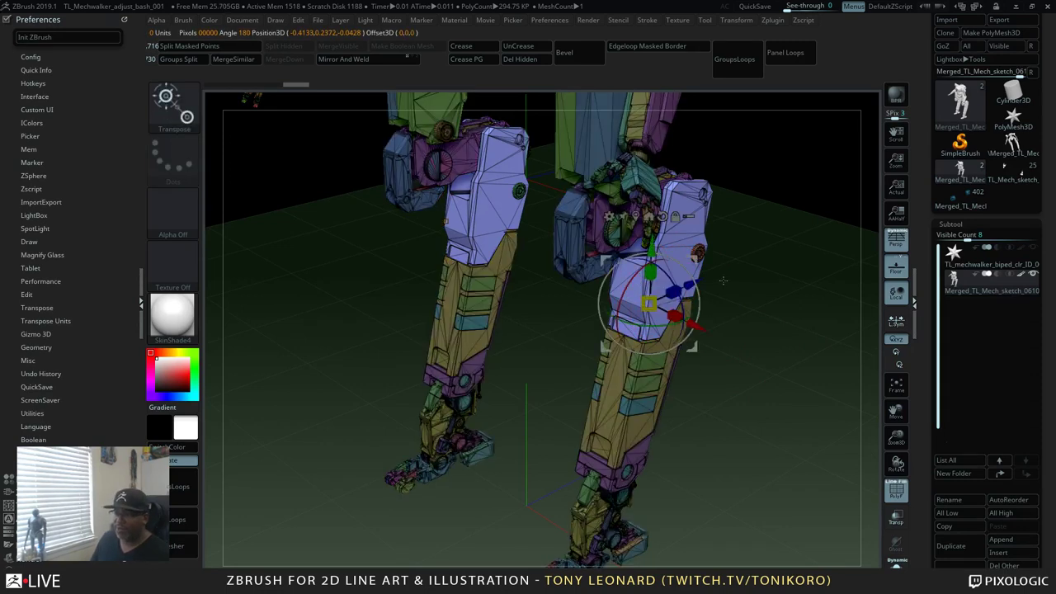
pyautogui.moveTo(648, 308); pyautogui.dragTo(605, 347, button='right')
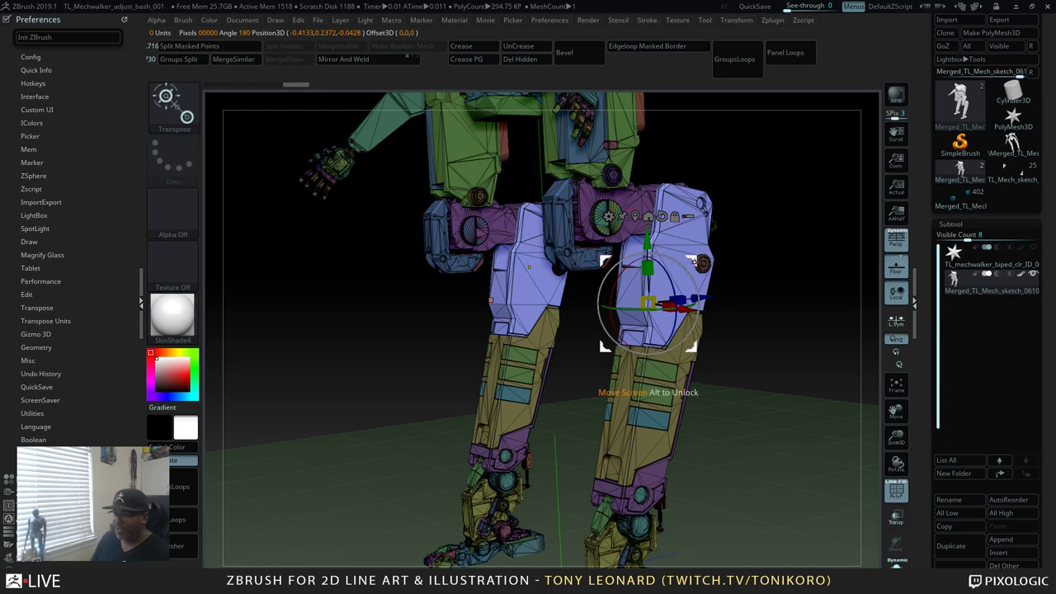
pyautogui.press('ctrl')
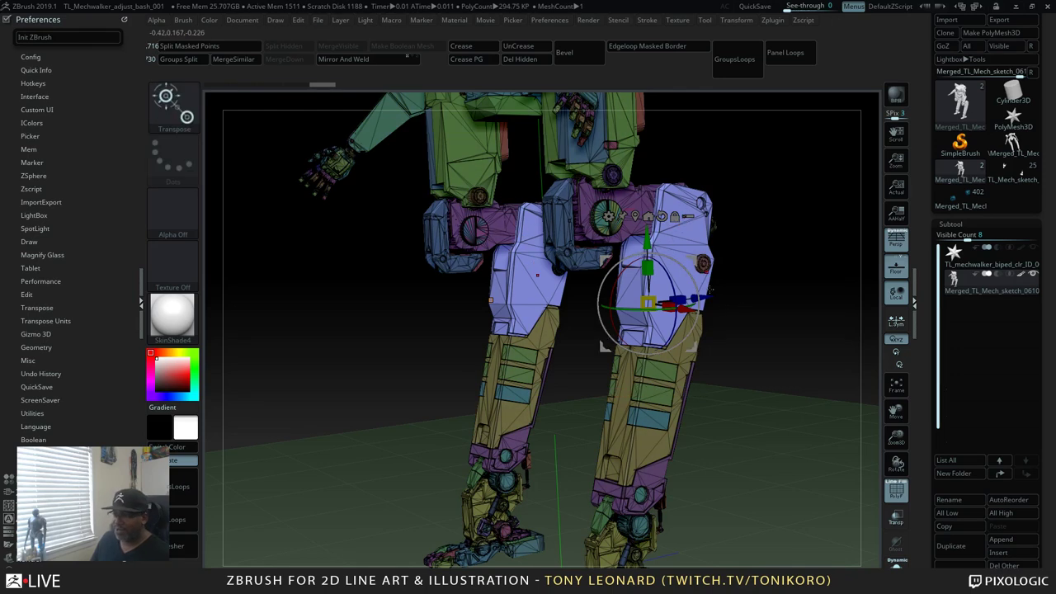
pyautogui.keyDown('ctrl'); pyautogui.click(797, 351); pyautogui.keyUp('ctrl')
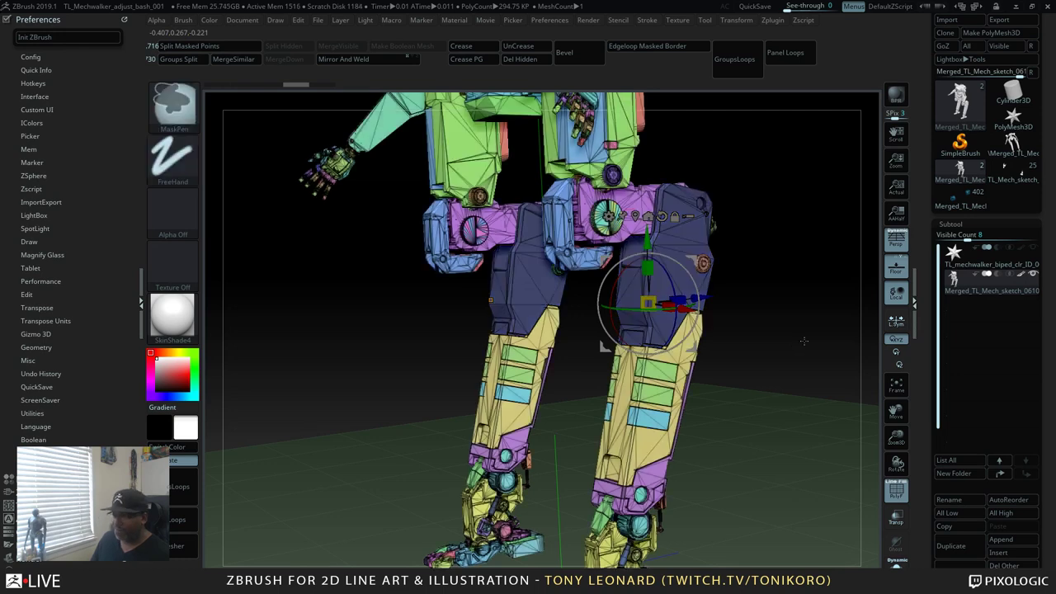
pyautogui.keyDown('ctrl'); pyautogui.moveTo(792, 357); pyautogui.dragTo(780, 363); pyautogui.keyUp('ctrl')
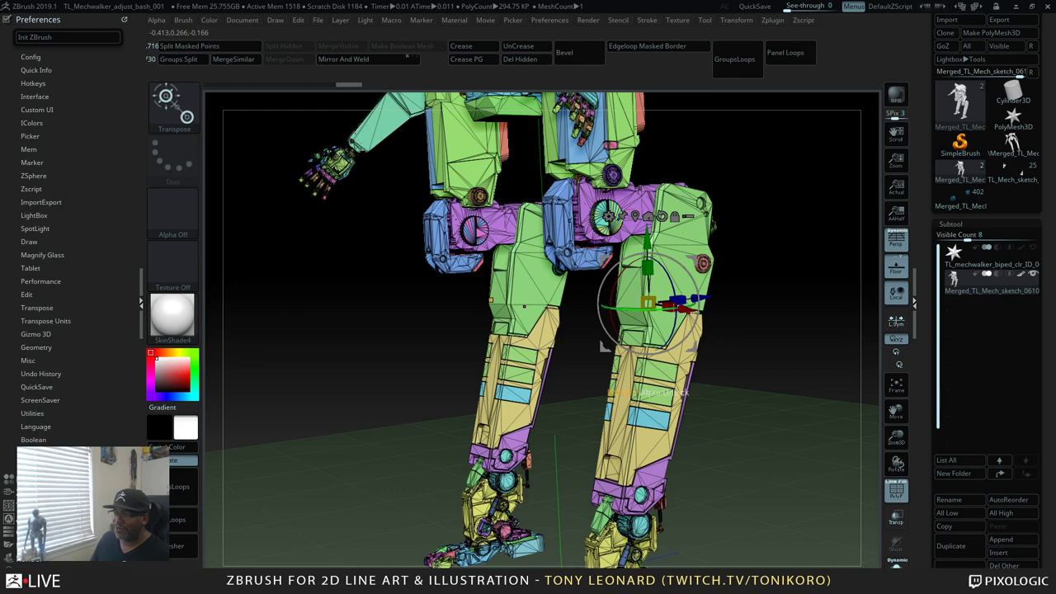
pyautogui.hotkey('ctrl', 'z')
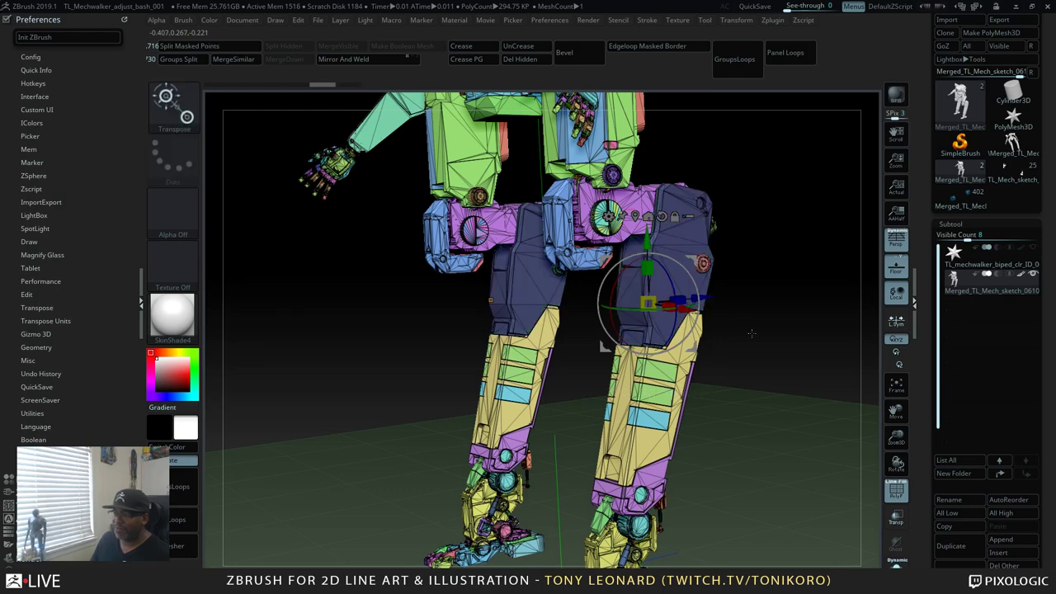
pyautogui.hotkey('ctrl', 'w')
# - Isolate only the yellow shin plates on the lower legs
pyautogui.moveTo(802, 400); pyautogui.dragTo(746, 361)
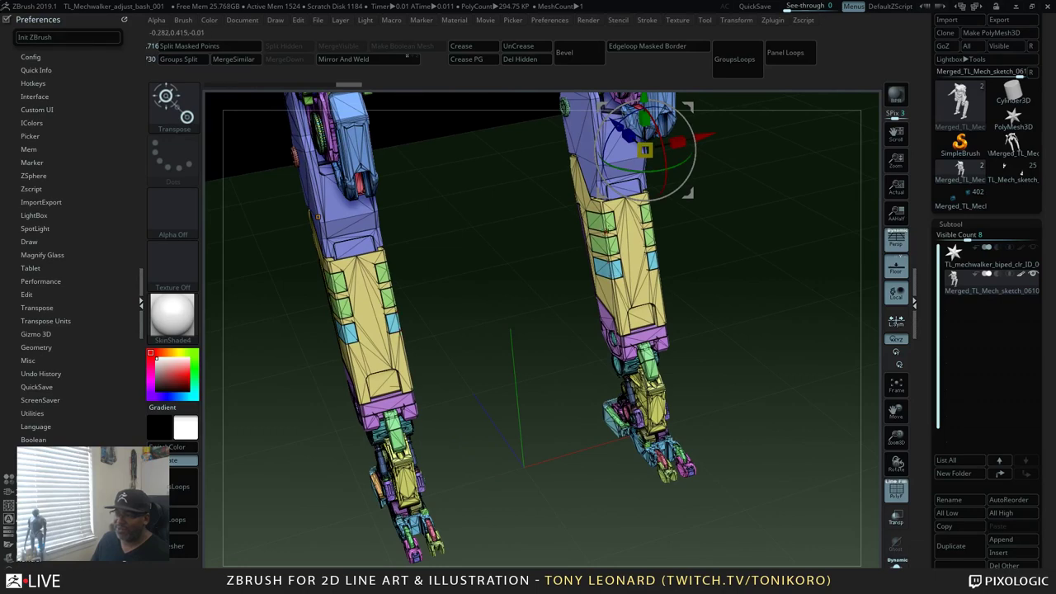
pyautogui.moveTo(746, 360); pyautogui.dragTo(739, 384)
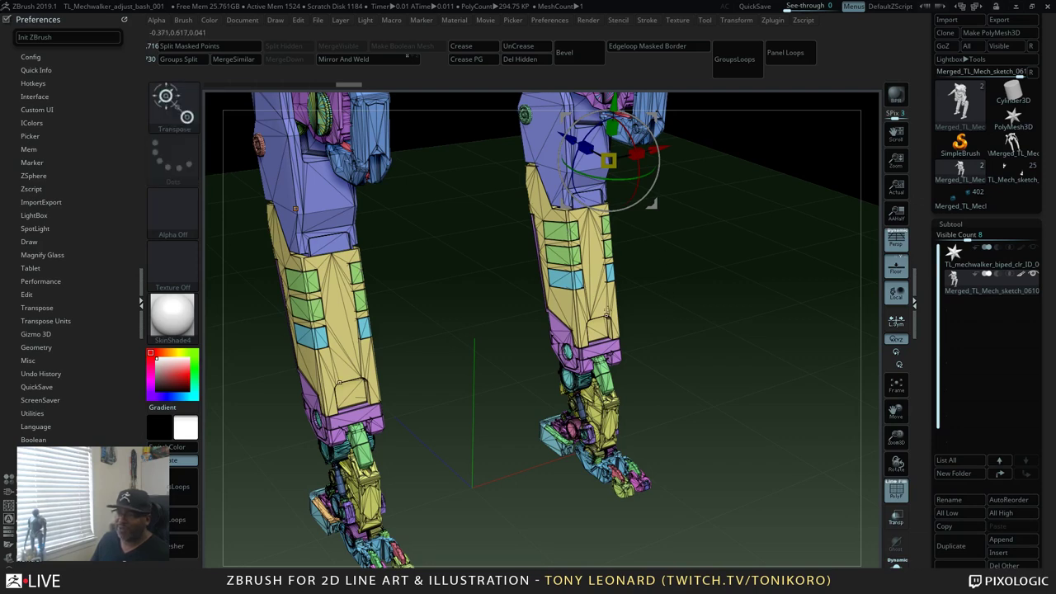
pyautogui.keyDown('ctrl'); pyautogui.click(606, 312); pyautogui.keyUp('ctrl')
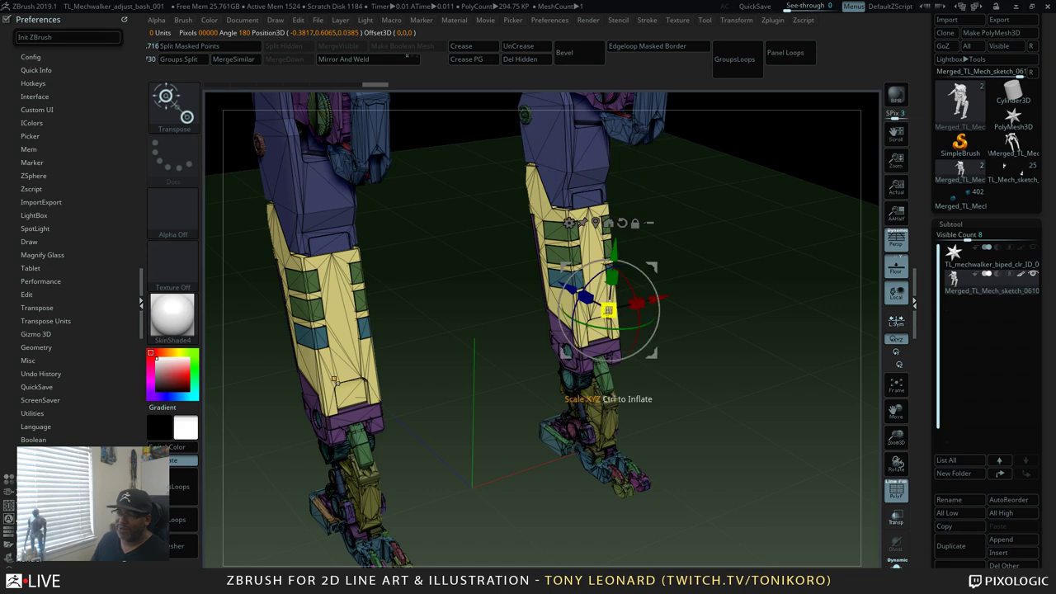
pyautogui.keyDown('ctrl'); pyautogui.click(744, 307); pyautogui.keyUp('ctrl')
pyautogui.moveTo(743, 281); pyautogui.dragTo(744, 308)
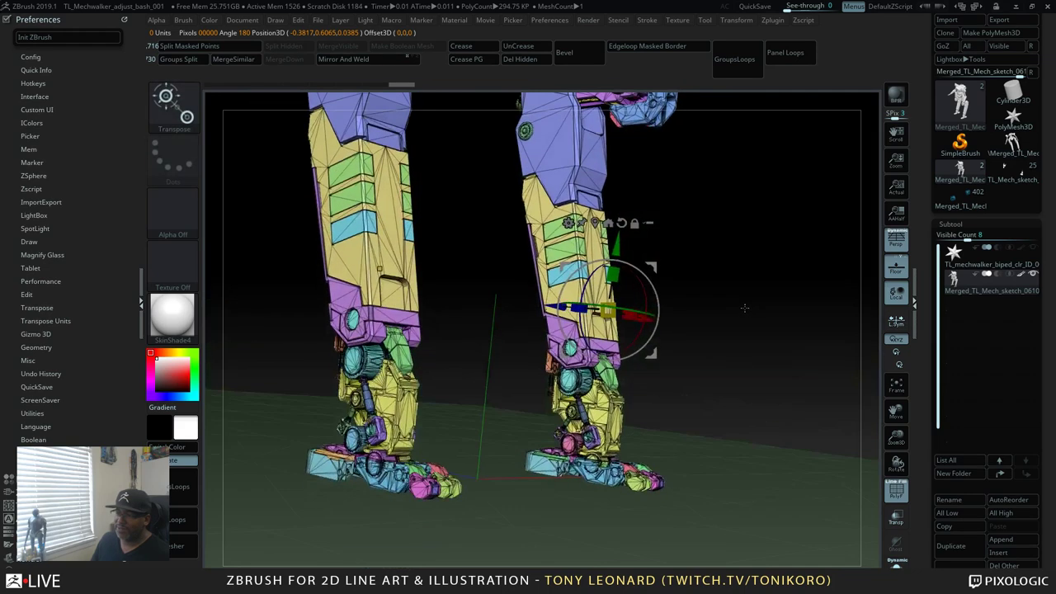
# - Unhide all leg parts and frame one leg's shin plates
pyautogui.keyDown('ctrl'); pyautogui.keyDown('shift'); pyautogui.click(606, 314); pyautogui.keyUp('shift'); pyautogui.keyUp('ctrl')
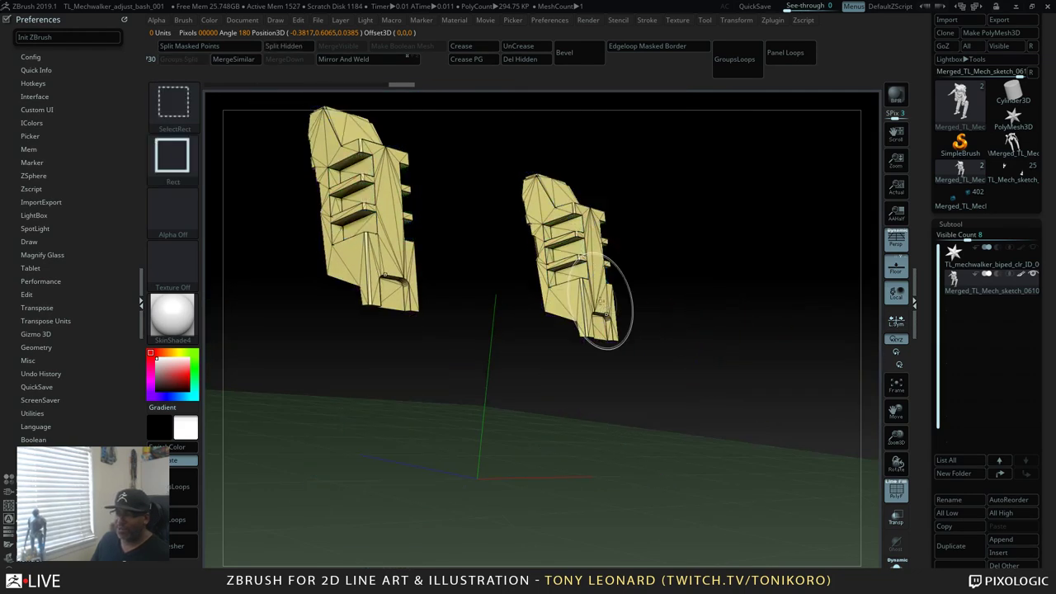
pyautogui.keyDown('ctrl'); pyautogui.keyDown('shift'); pyautogui.click(600, 302); pyautogui.keyUp('shift'); pyautogui.keyUp('ctrl')
pyautogui.moveTo(606, 309)
pyautogui.mouseDown()
pyautogui.moveTo(701, 276)
pyautogui.moveTo(697, 304)
pyautogui.moveTo(874, 244)
pyautogui.moveTo(874, 291)
pyautogui.moveTo(697, 268)
pyautogui.mouseUp()
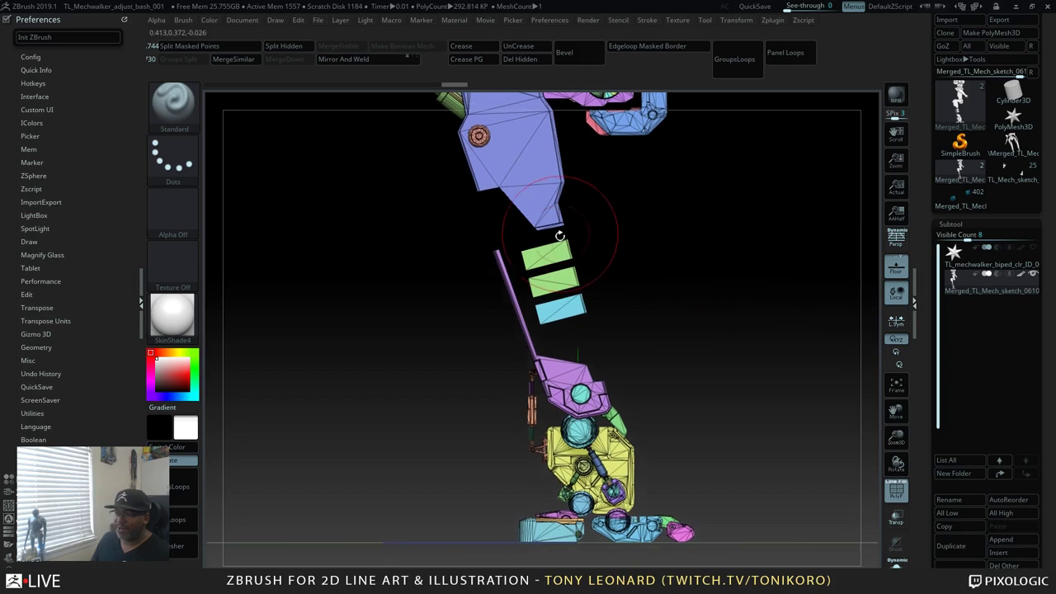
pyautogui.press('ctrl')
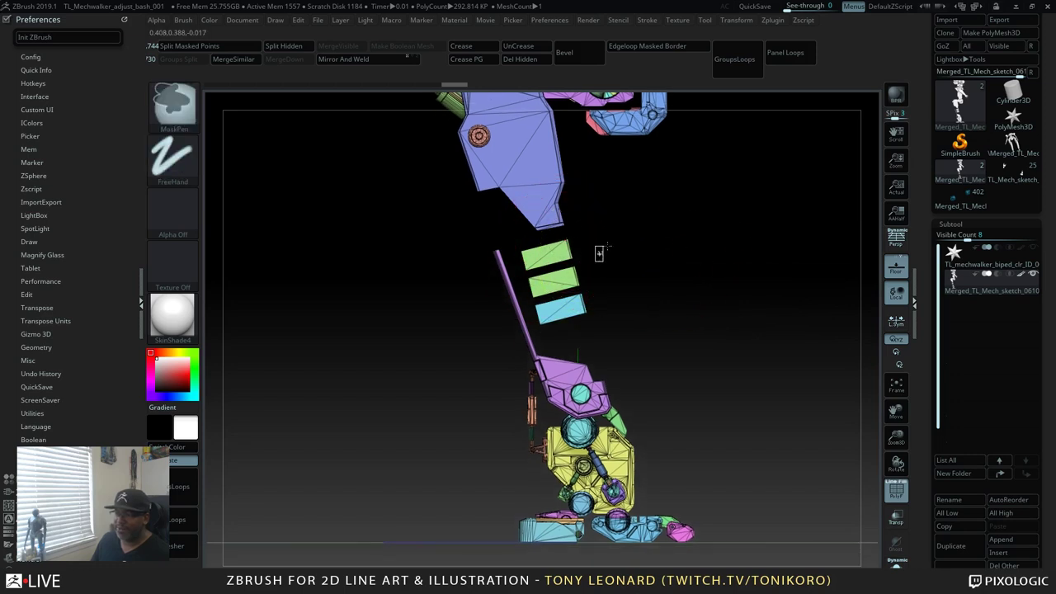
pyautogui.keyDown('ctrl'); pyautogui.moveTo(594, 262); pyautogui.dragTo(526, 289); pyautogui.keyUp('ctrl')
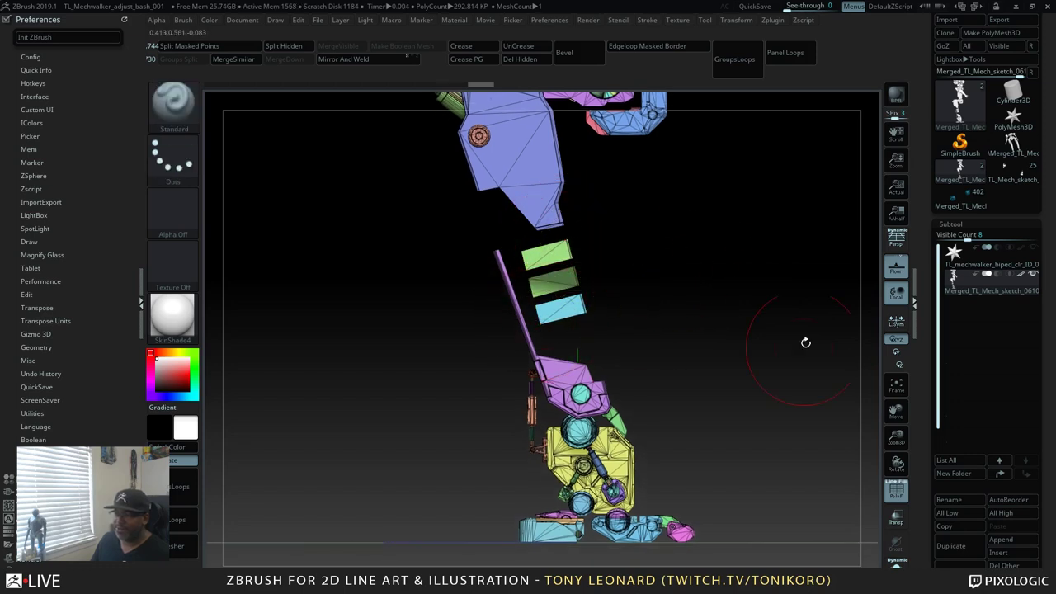
# - Lasso-isolate the green and blue shin plates and merge them into one polygroup
pyautogui.hotkey('ctrl', 'shift')
pyautogui.click(185, 112)
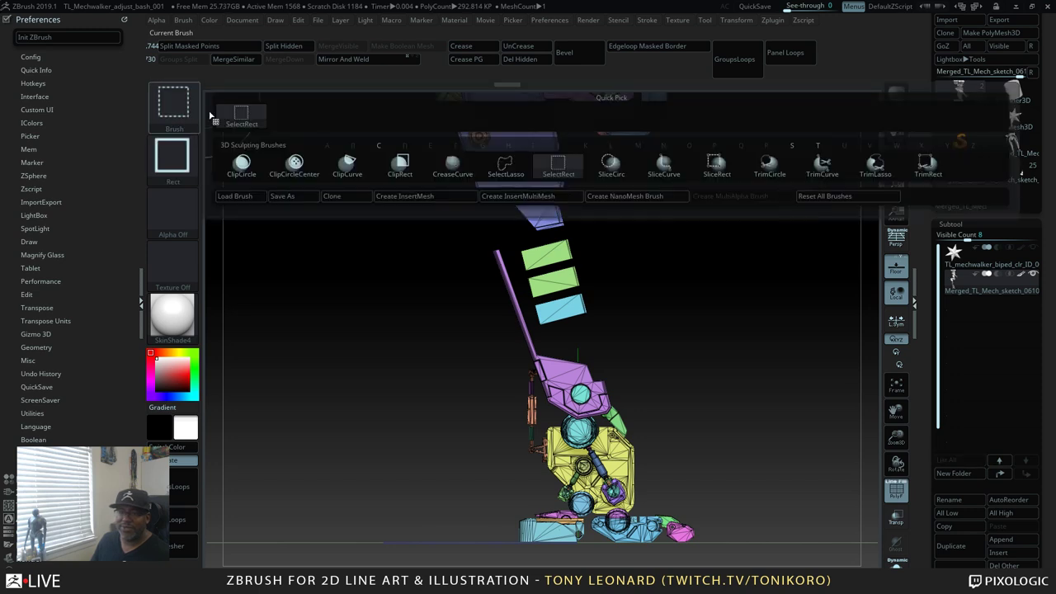
pyautogui.hotkey('ctrl', 'shift')
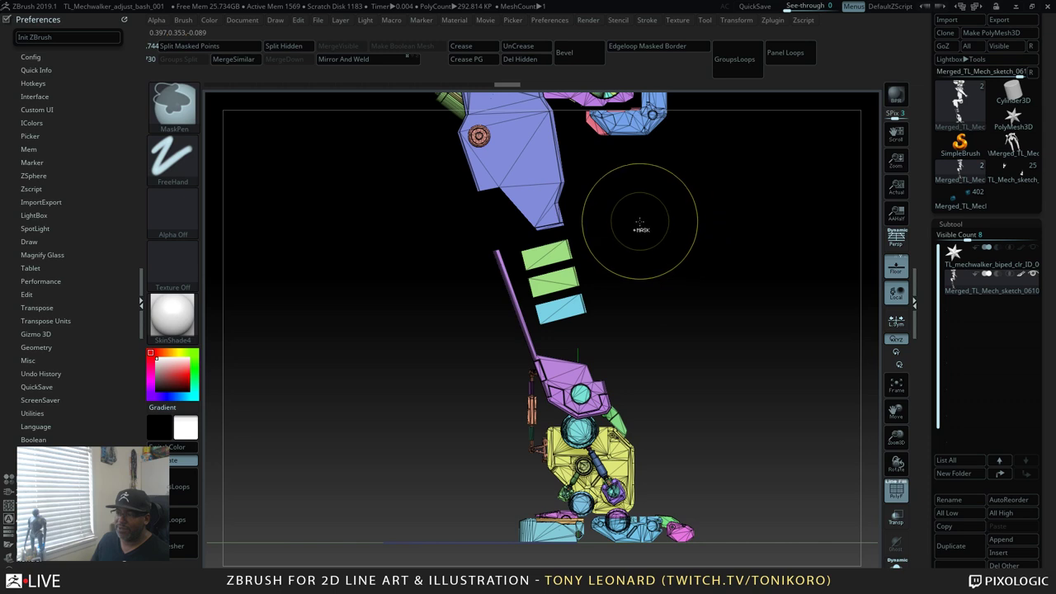
pyautogui.hotkey('ctrl', 'shift')
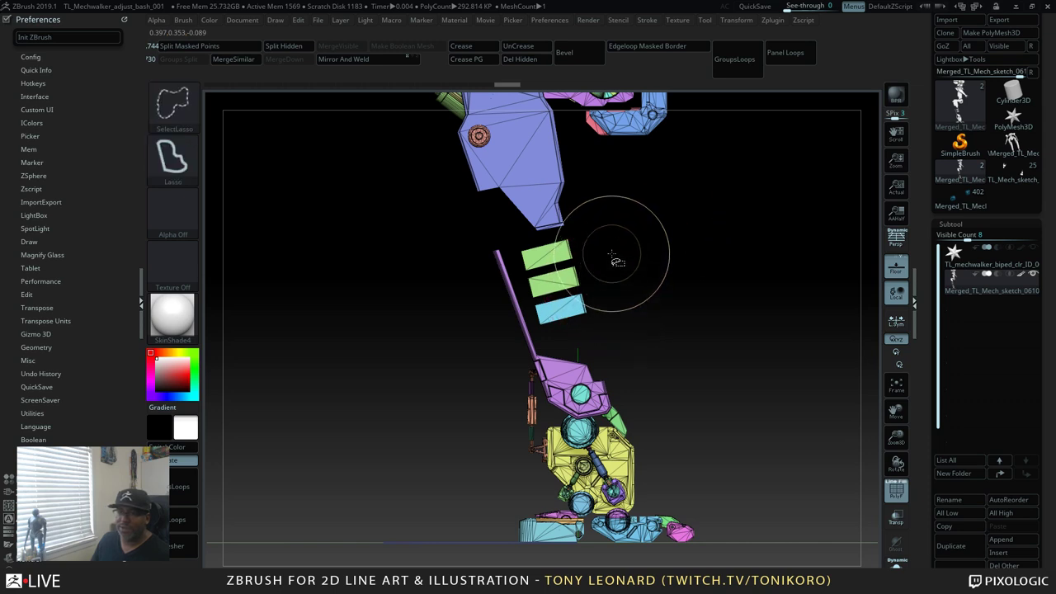
pyautogui.moveTo(601, 239)
pyautogui.keyDown('ctrl'); pyautogui.keyDown('shift'); pyautogui.mouseDown()
pyautogui.moveTo(507, 247)
pyautogui.moveTo(510, 271)
pyautogui.moveTo(540, 334)
pyautogui.moveTo(611, 305)
pyautogui.mouseUp(); pyautogui.keyUp('shift'); pyautogui.keyUp('ctrl')
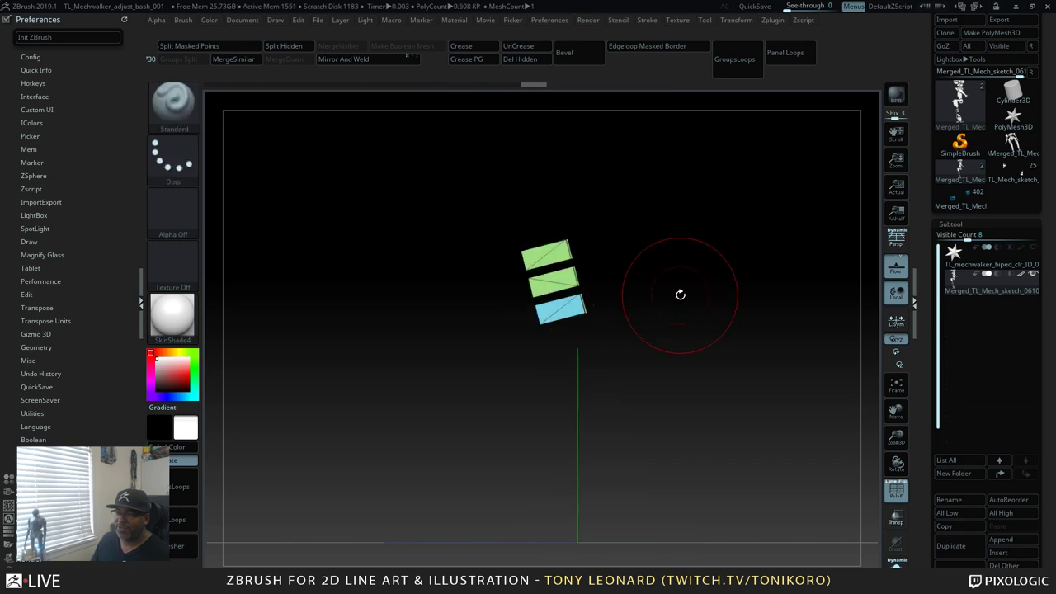
pyautogui.moveTo(679, 294); pyautogui.dragTo(693, 317)
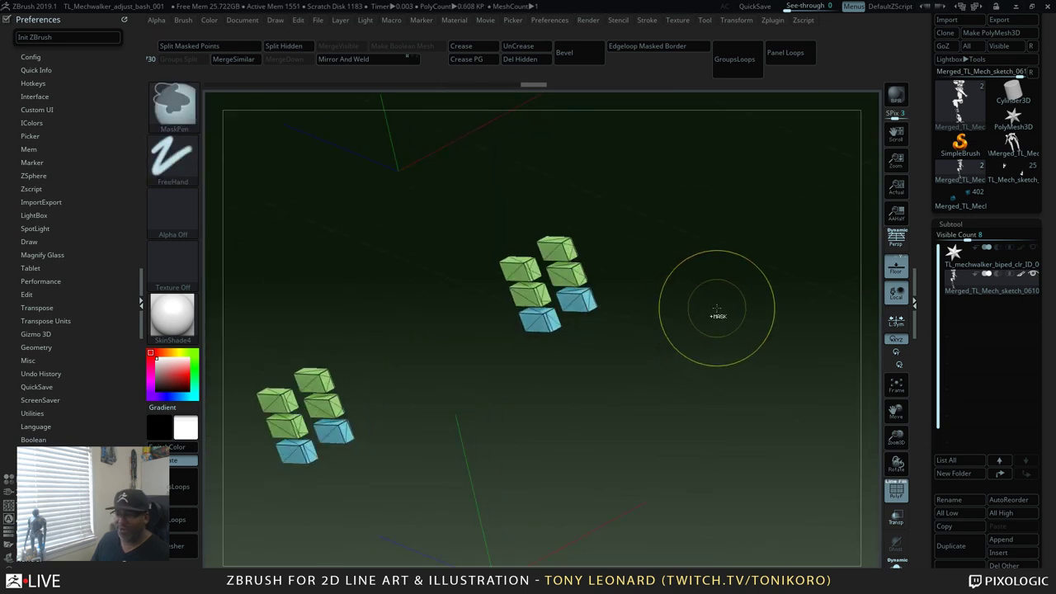
pyautogui.hotkey('ctrl', 'w')
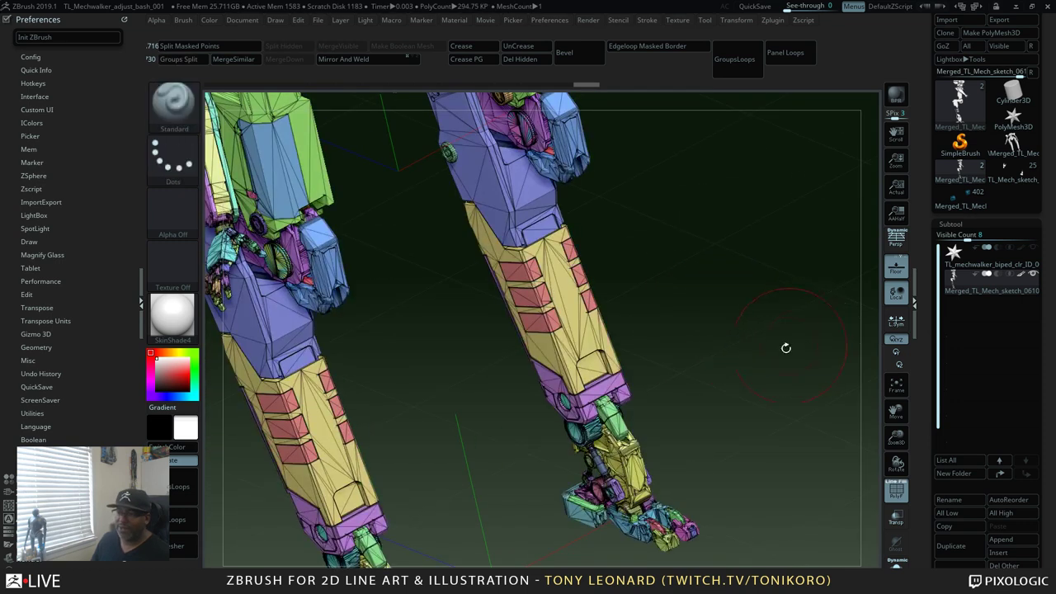
# - Orbit around the polygroup-coloured mech, then scroll the Tool palette toward the Polypaint options
pyautogui.moveTo(785, 349); pyautogui.dragTo(660, 346)
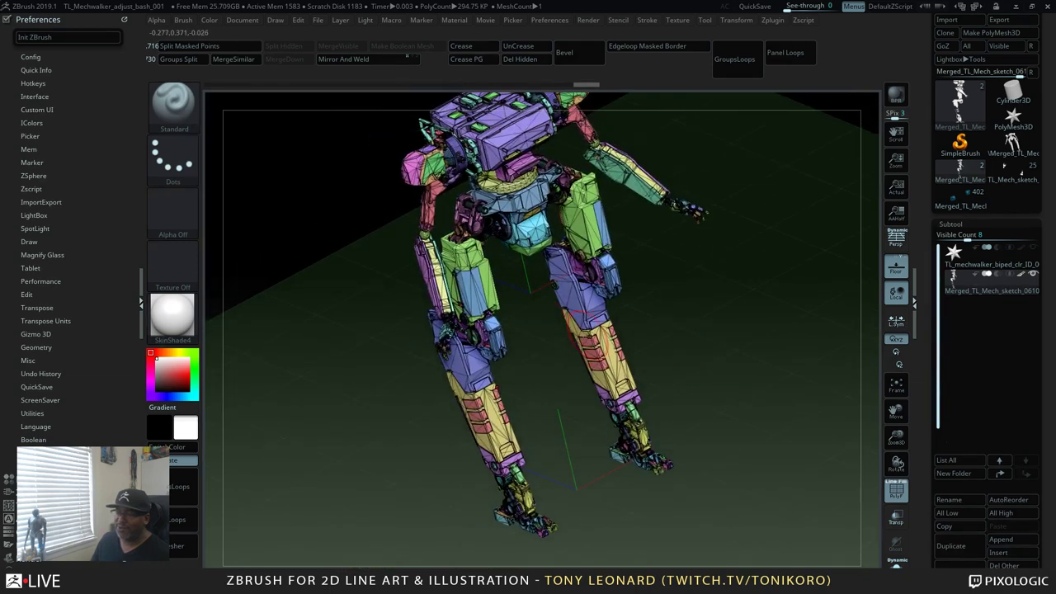
pyautogui.moveTo(842, 370); pyautogui.dragTo(800, 338)
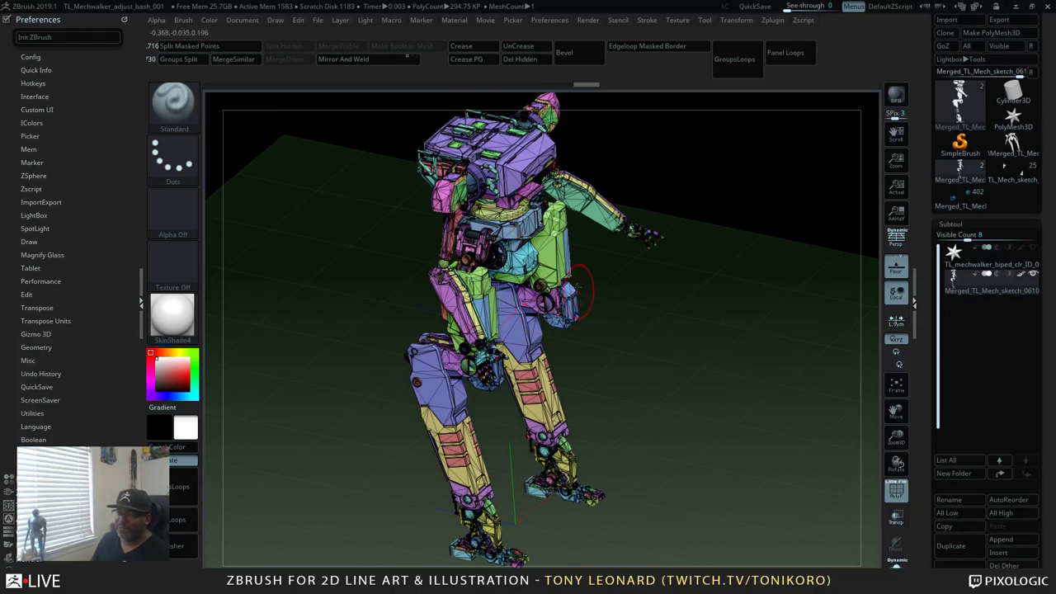
pyautogui.moveTo(631, 351); pyautogui.dragTo(709, 472)
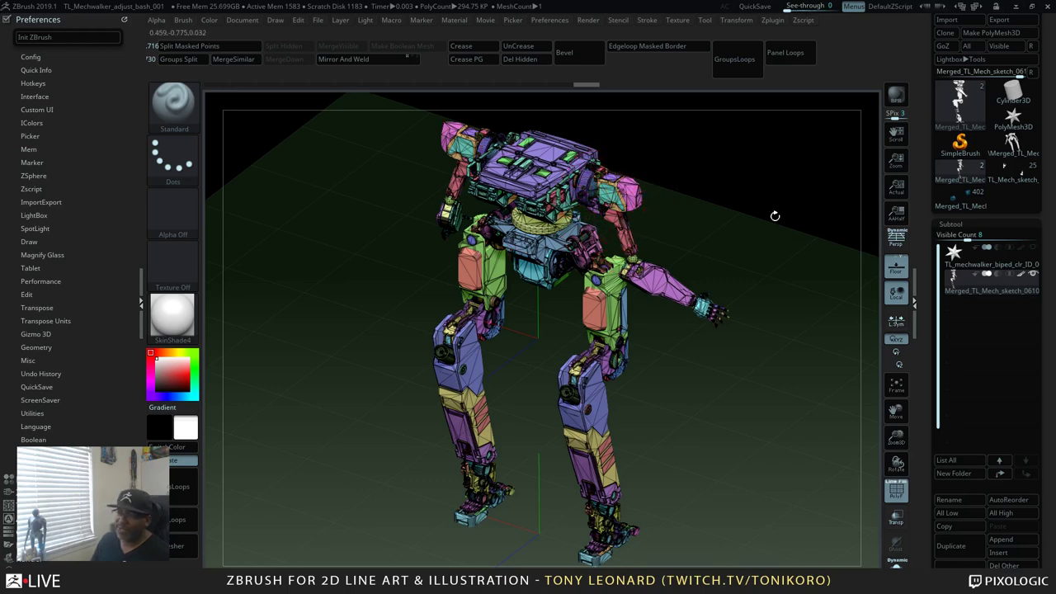
pyautogui.moveTo(773, 212); pyautogui.dragTo(814, 300)
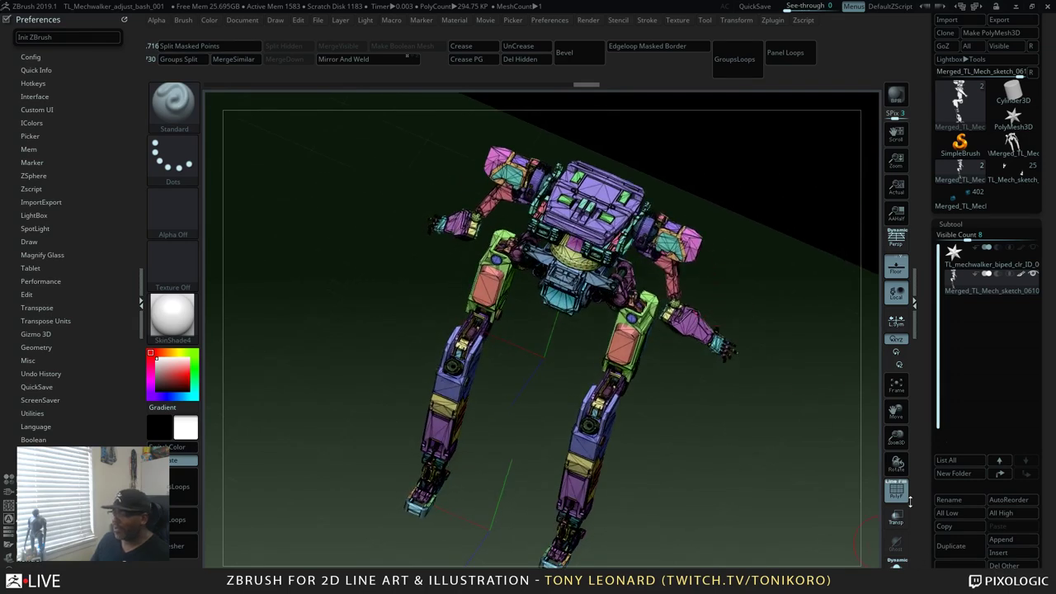
pyautogui.scroll(-10, 950, 379)
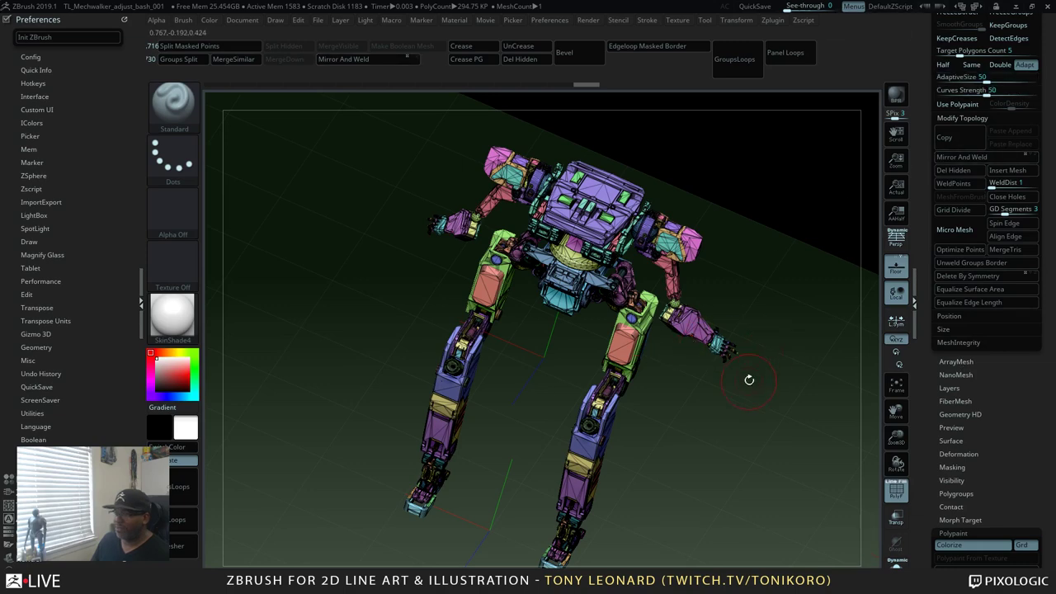
# - Turn off the PolyF overlay and fill the polypaint from the polygroups
pyautogui.moveTo(749, 377); pyautogui.dragTo(875, 450)
pyautogui.hotkey('shift', 'f')
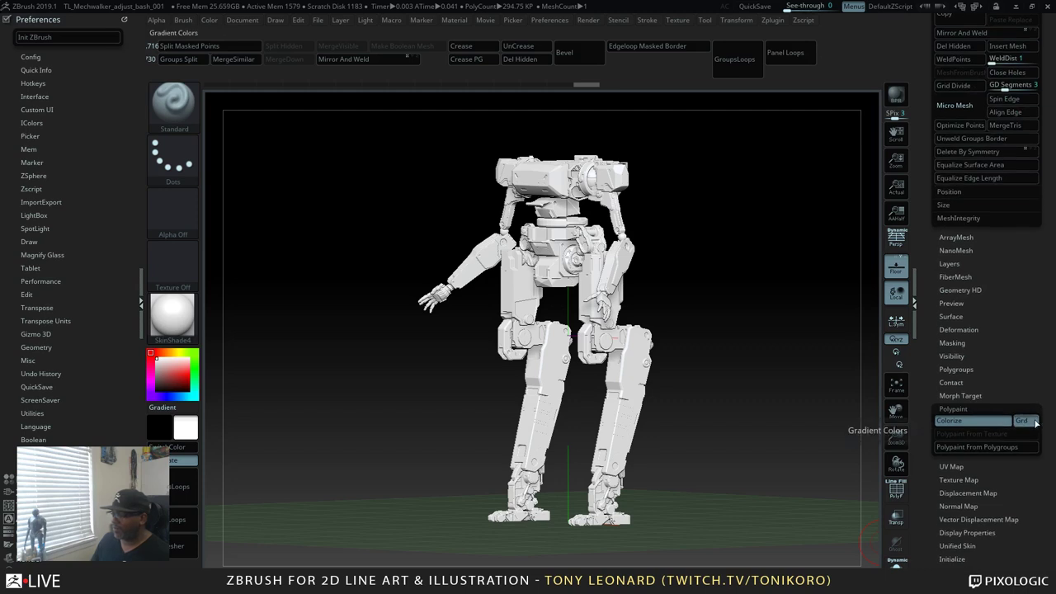
pyautogui.click(964, 450)
# - Orbit the painted mech and toggle PolyF back on to check the colours
pyautogui.moveTo(619, 417); pyautogui.dragTo(787, 460)
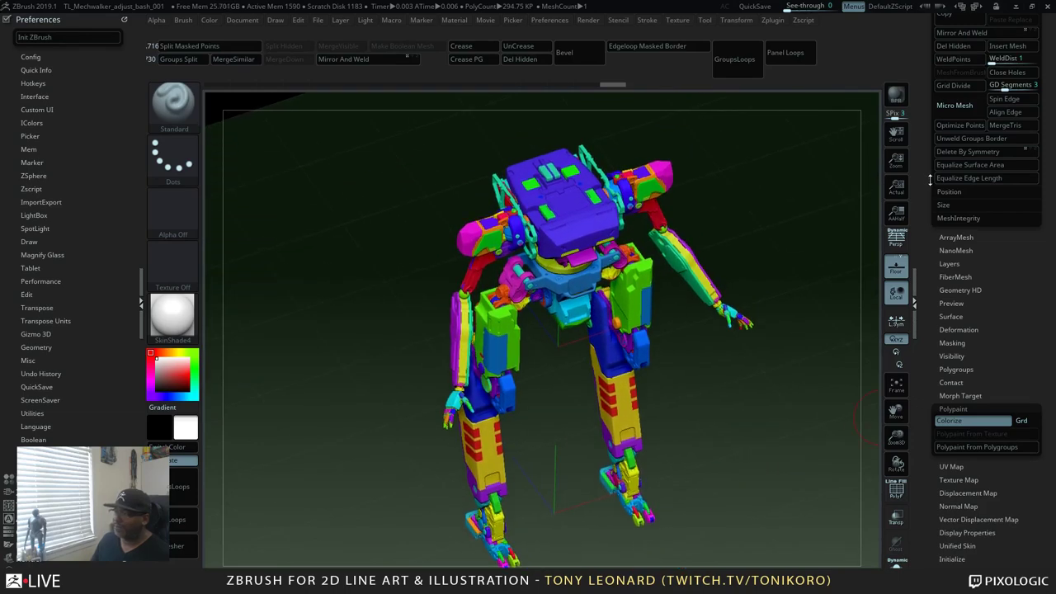
pyautogui.moveTo(930, 179); pyautogui.dragTo(970, 262)
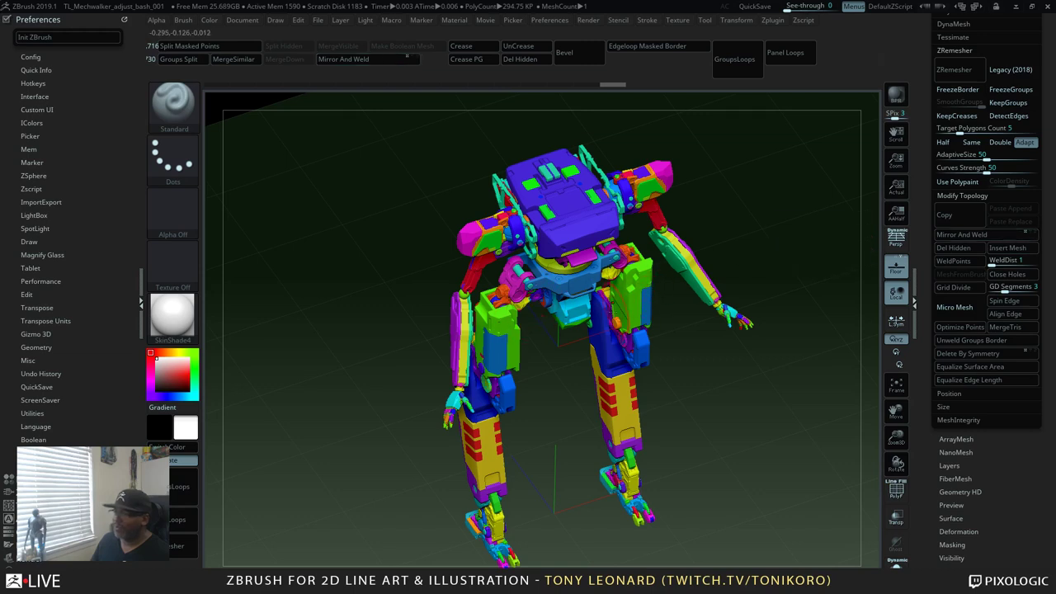
pyautogui.keyDown('alt'); pyautogui.moveTo(719, 417); pyautogui.dragTo(637, 425); pyautogui.keyUp('alt')
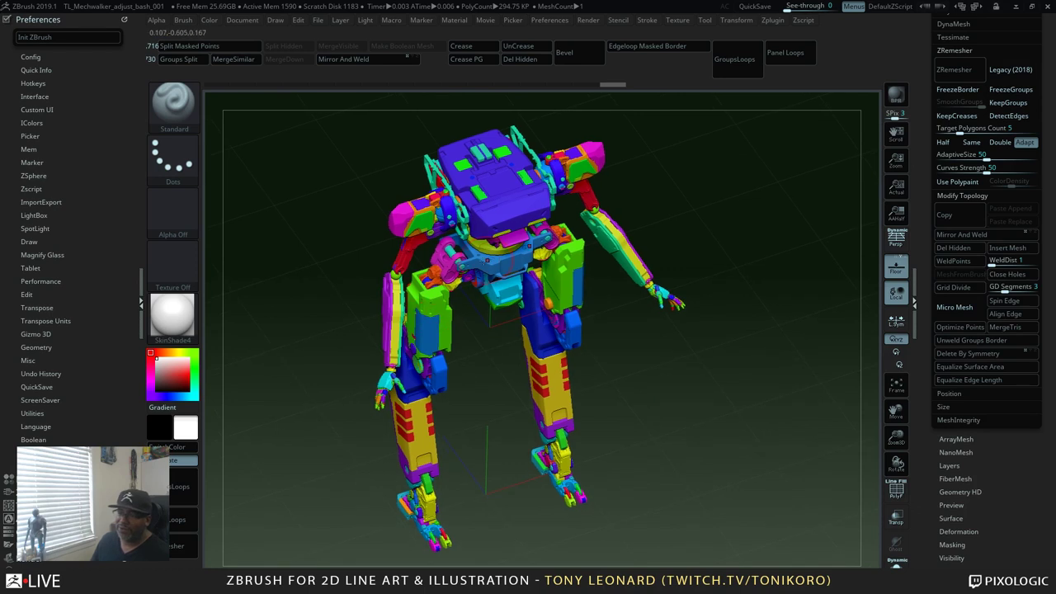
pyautogui.hotkey('shift', 'f')
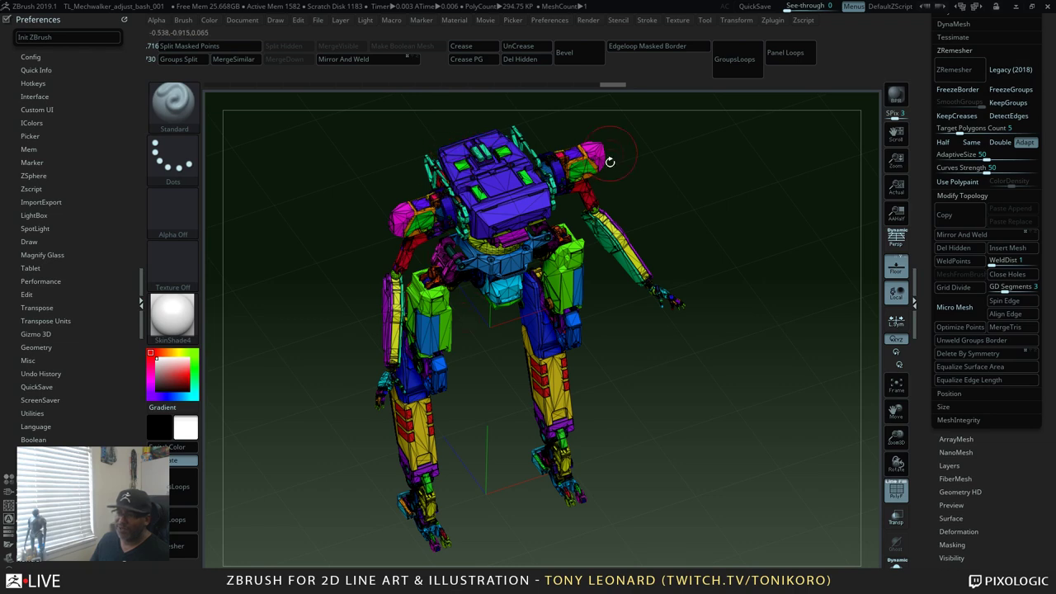
pyautogui.moveTo(617, 428); pyautogui.dragTo(726, 510)
# - Switch to Maya's empty scene, look around, then minimise Maya and ZBrush to reveal Blender
pyautogui.hotkey('alt', 'Tab')
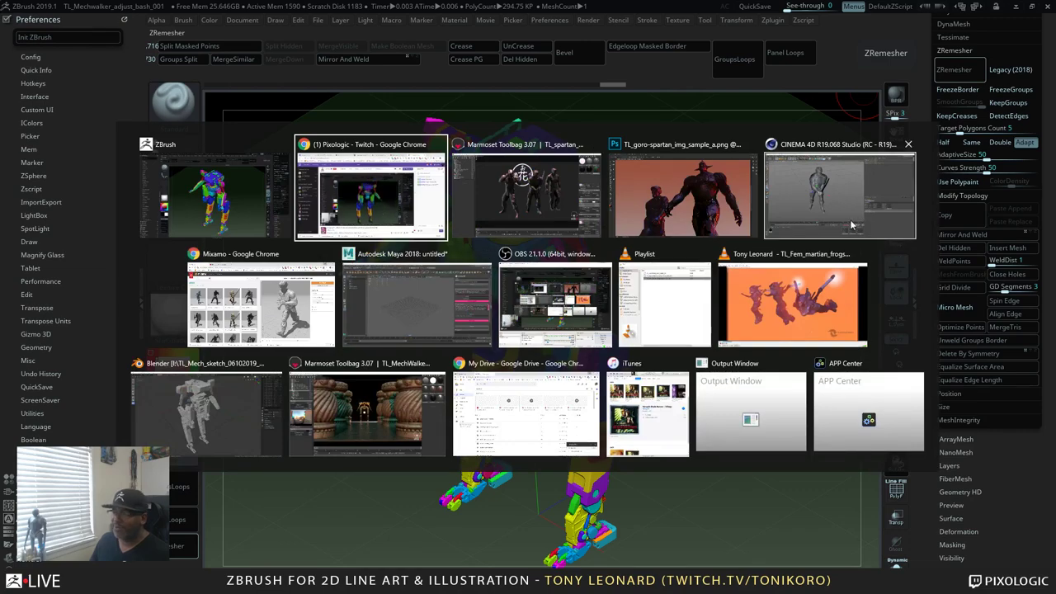
pyautogui.click(387, 319)
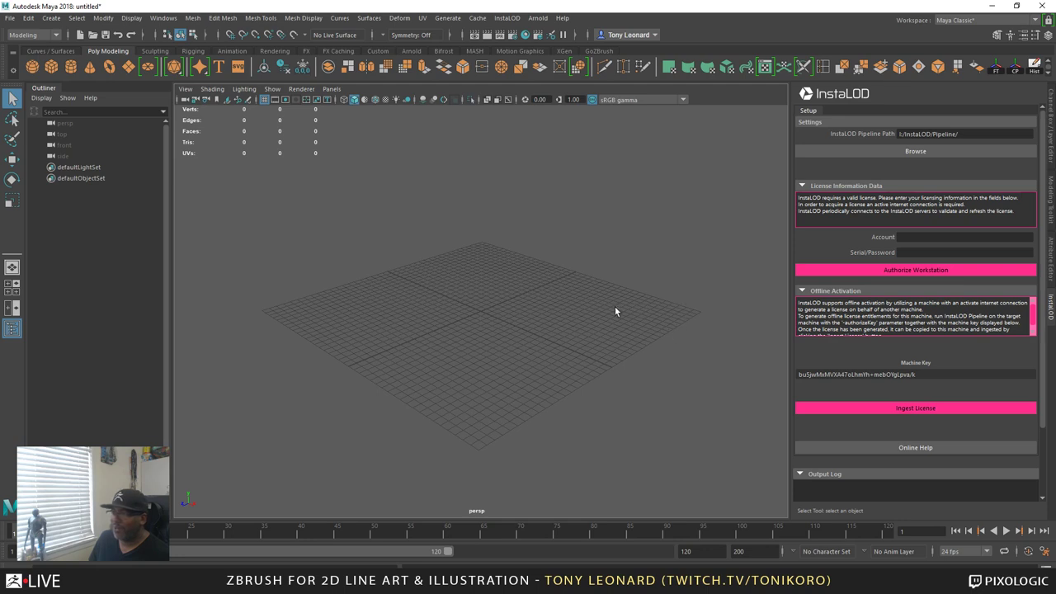
pyautogui.keyDown('alt'); pyautogui.moveTo(615, 311); pyautogui.dragTo(634, 340); pyautogui.keyUp('alt')
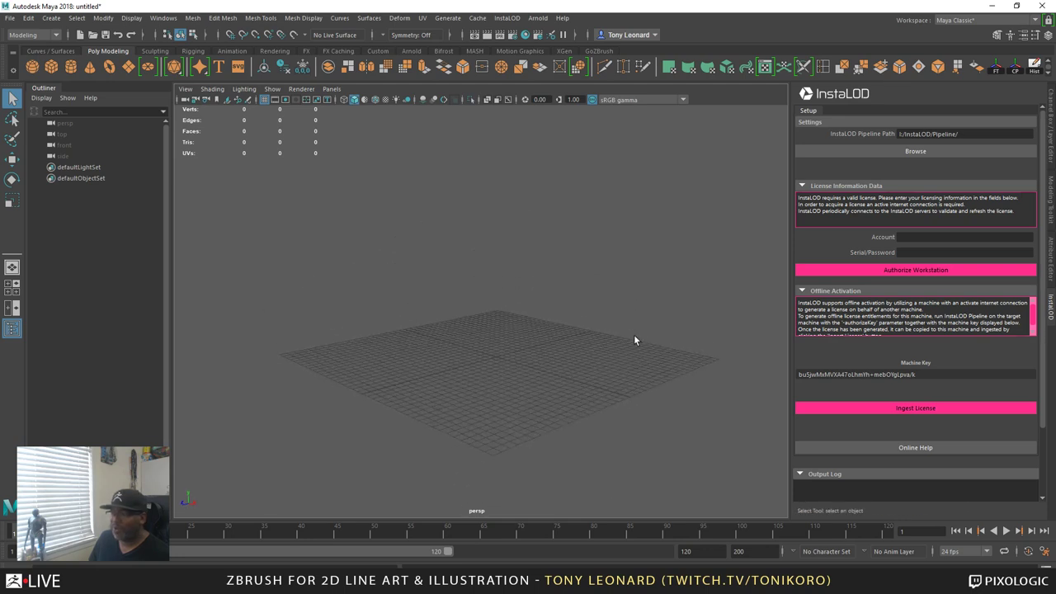
pyautogui.keyDown('alt'); pyautogui.moveTo(635, 340); pyautogui.dragTo(642, 317, button='middle'); pyautogui.keyUp('alt')
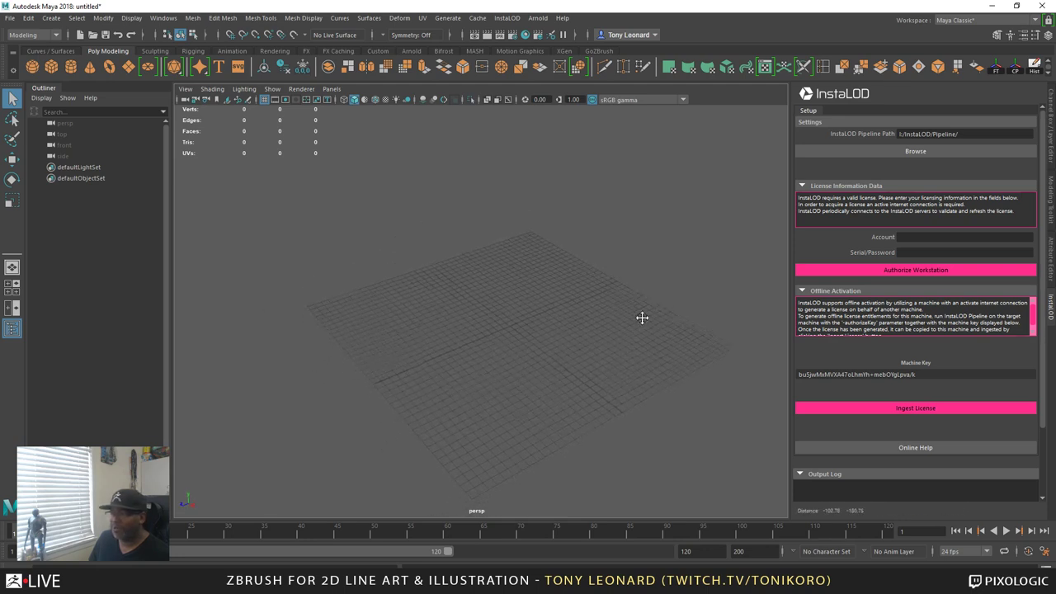
pyautogui.click(990, 7)
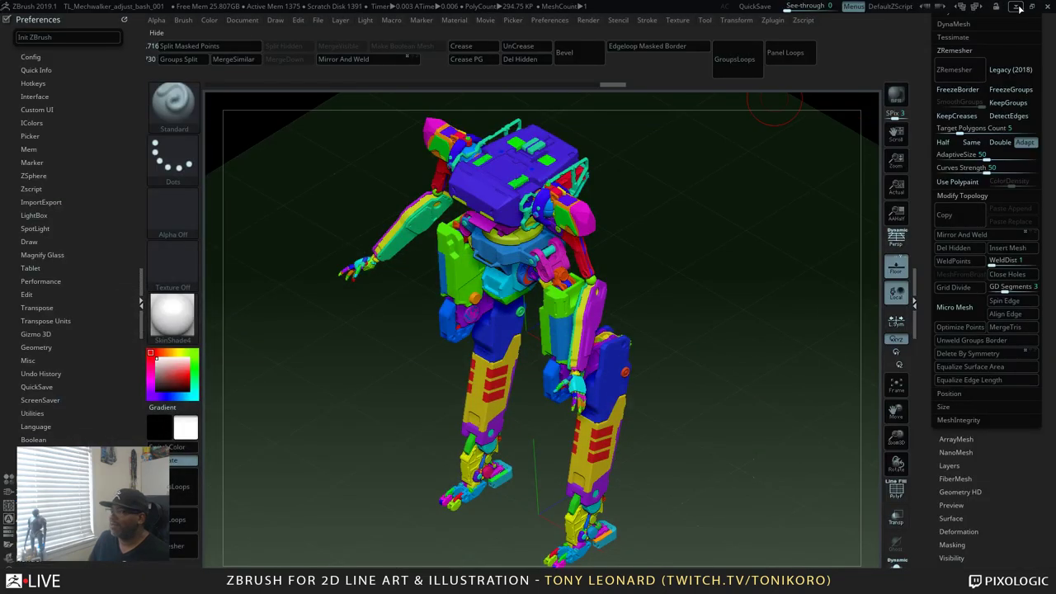
pyautogui.click(1018, 7)
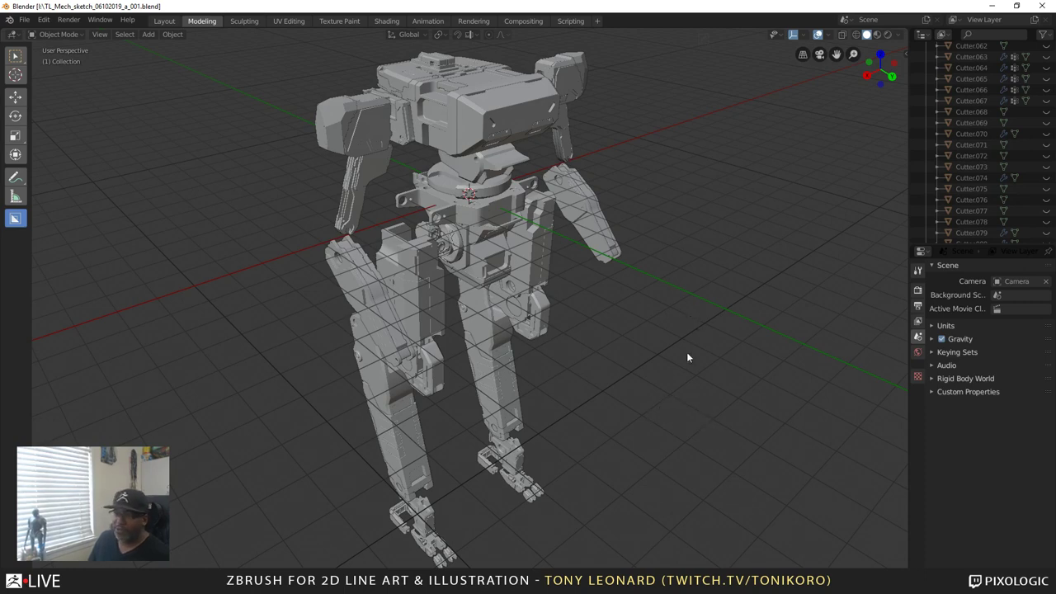
# - Orbit the mech and select the Slice.004 and Cube hull blocks to inspect their modifiers
pyautogui.moveTo(716, 376); pyautogui.dragTo(738, 401, button='middle')
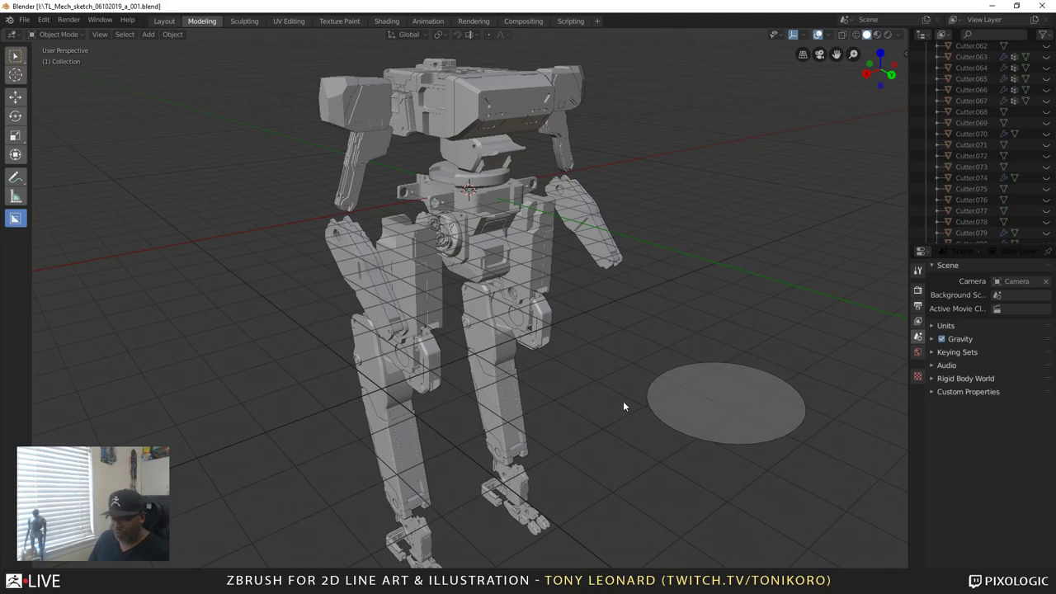
pyautogui.moveTo(627, 399); pyautogui.dragTo(676, 396, button='middle')
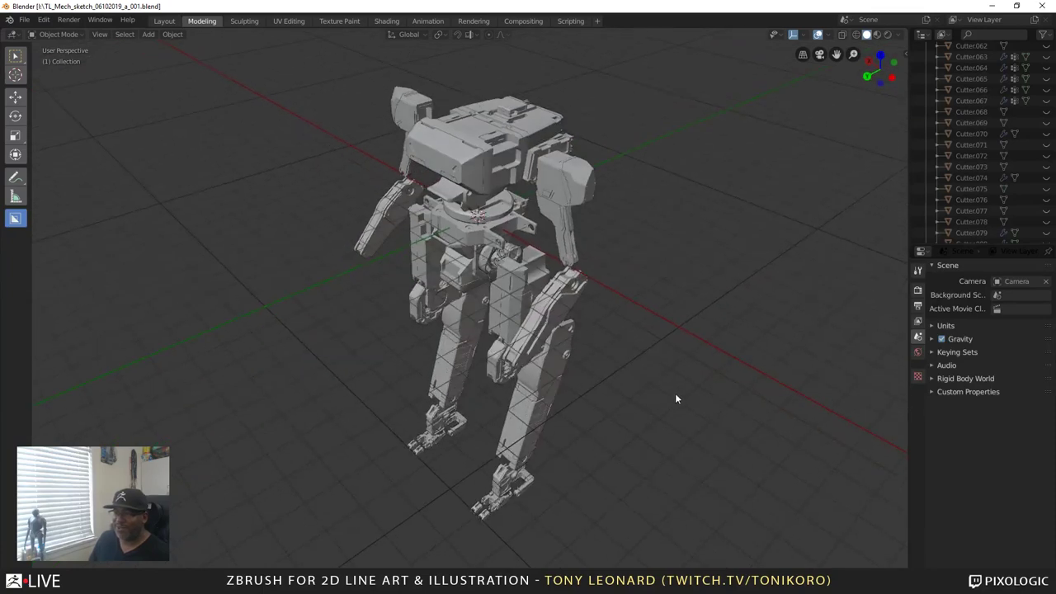
pyautogui.scroll(2, 781, 384)
pyautogui.moveTo(780, 385); pyautogui.dragTo(421, 143, button='middle')
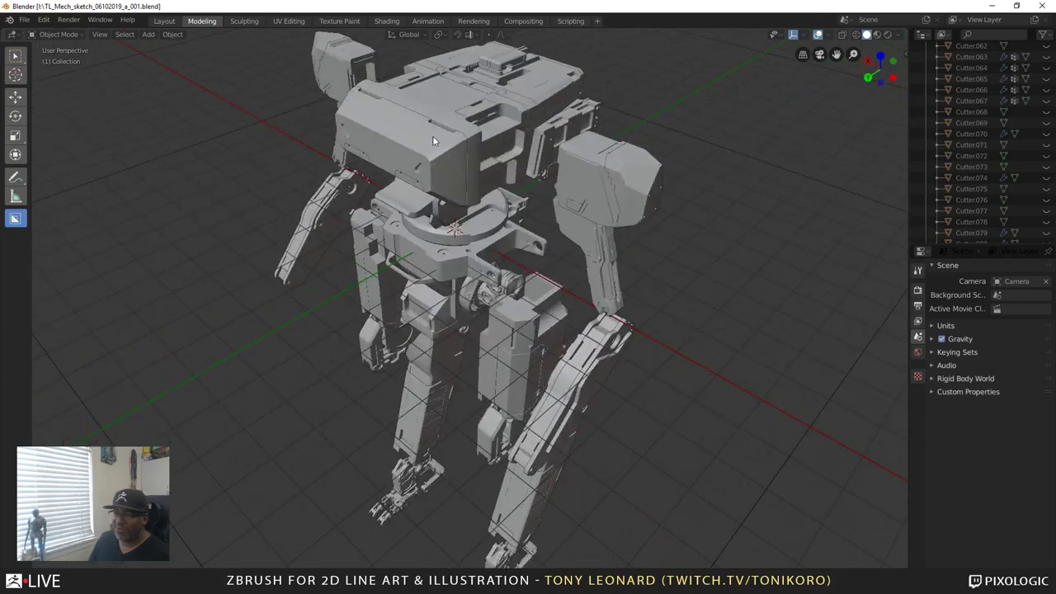
pyautogui.click(433, 139)
pyautogui.click(443, 113)
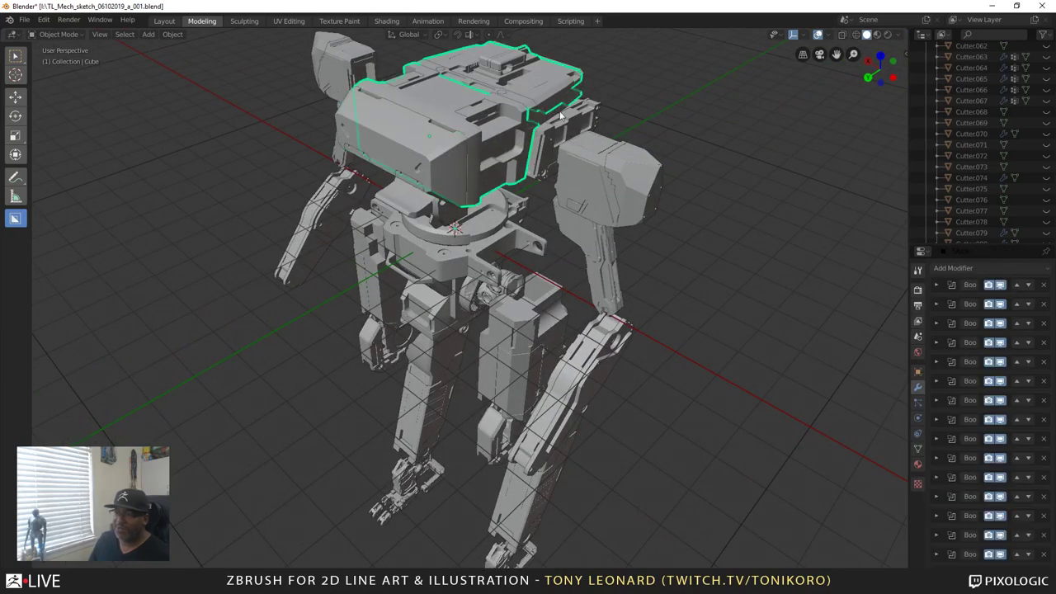
# - Select the Cube.018 torso block to show its X-axis Mirror modifier, ending in a front view
pyautogui.moveTo(616, 142); pyautogui.dragTo(479, 213, button='middle')
pyautogui.scroll(5, 450, 208)
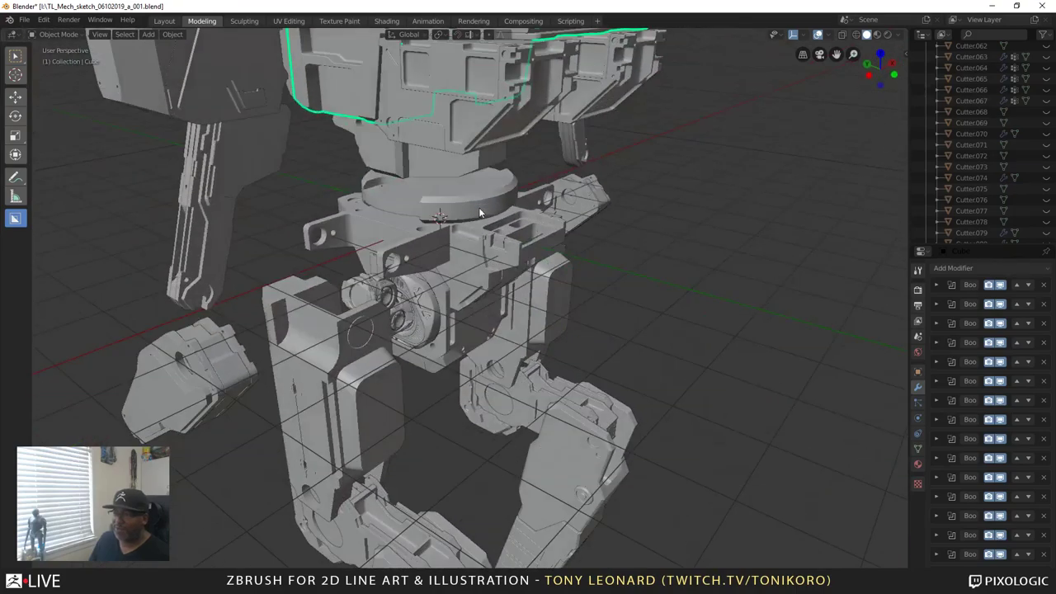
pyautogui.click(481, 125)
pyautogui.moveTo(550, 181); pyautogui.dragTo(569, 259, button='middle')
pyautogui.moveTo(530, 171); pyautogui.dragTo(701, 158, button='middle')
pyautogui.moveTo(688, 327); pyautogui.dragTo(748, 288, button='middle')
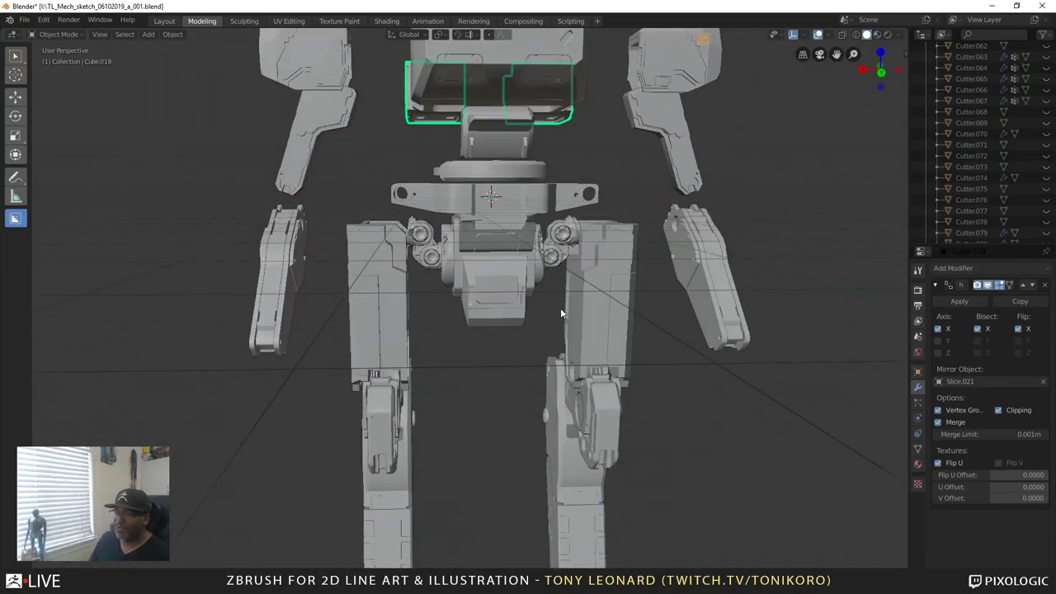
# - Zoom in on the leg's knee joint, cancelling the window switcher to stay in Blender
pyautogui.moveTo(560, 312); pyautogui.dragTo(286, 198, button='middle')
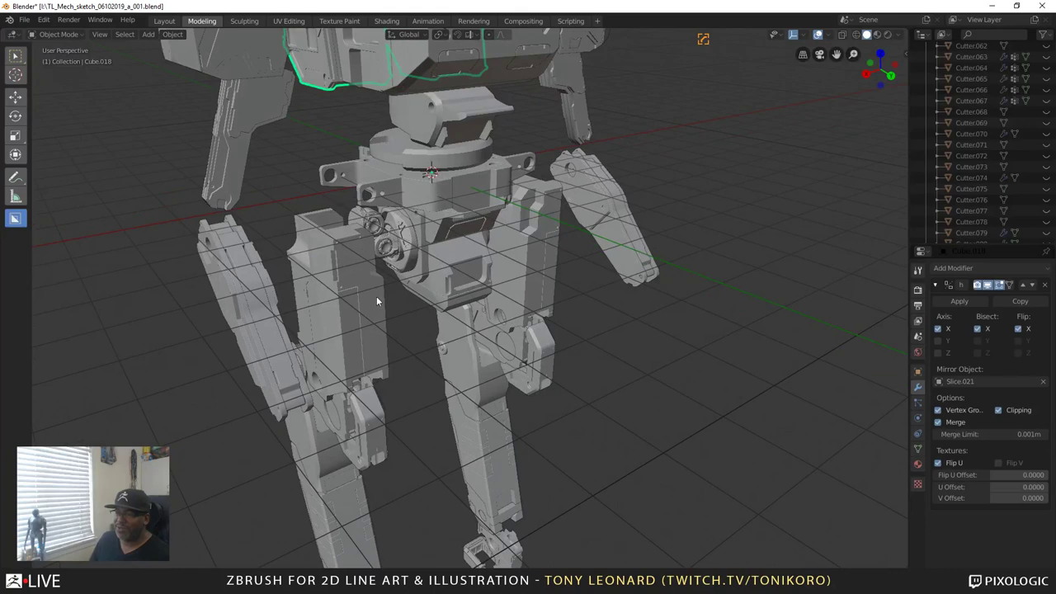
pyautogui.moveTo(376, 301); pyautogui.dragTo(443, 297, button='middle')
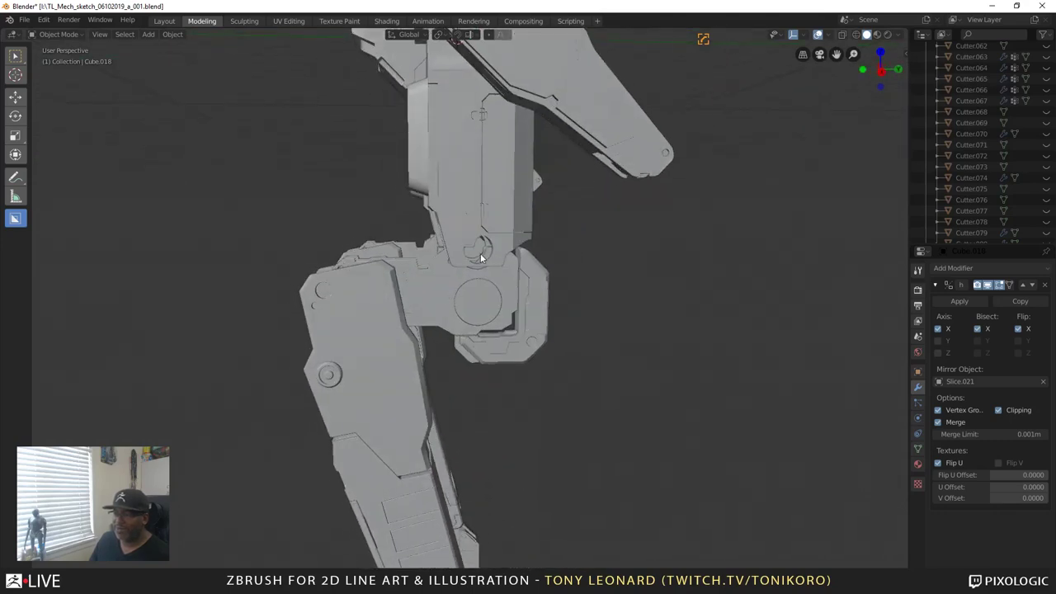
pyautogui.moveTo(485, 249); pyautogui.dragTo(521, 281, button='middle')
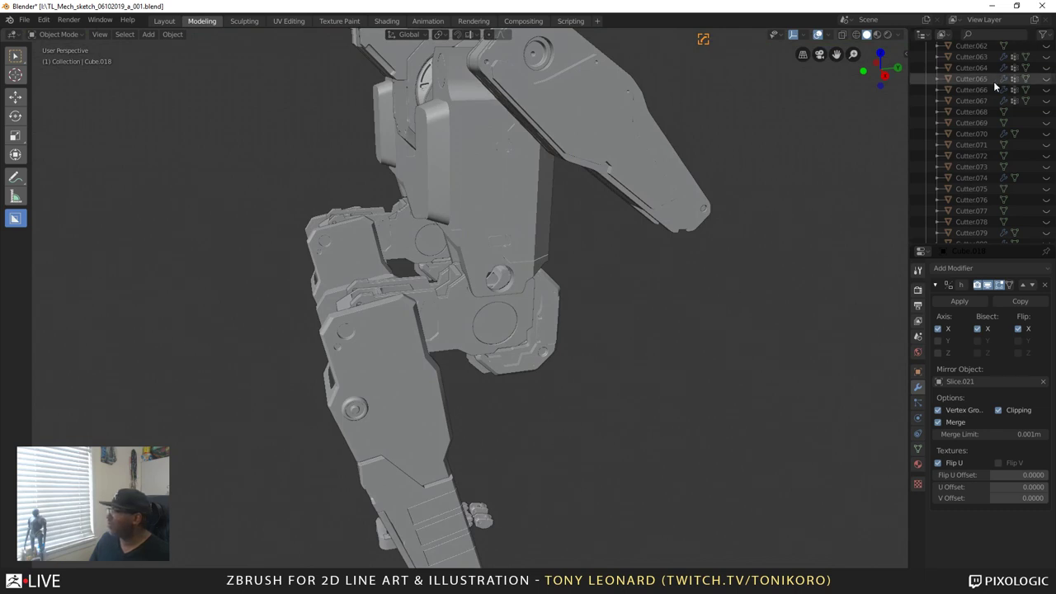
pyautogui.hotkey('alt', 'Tab')
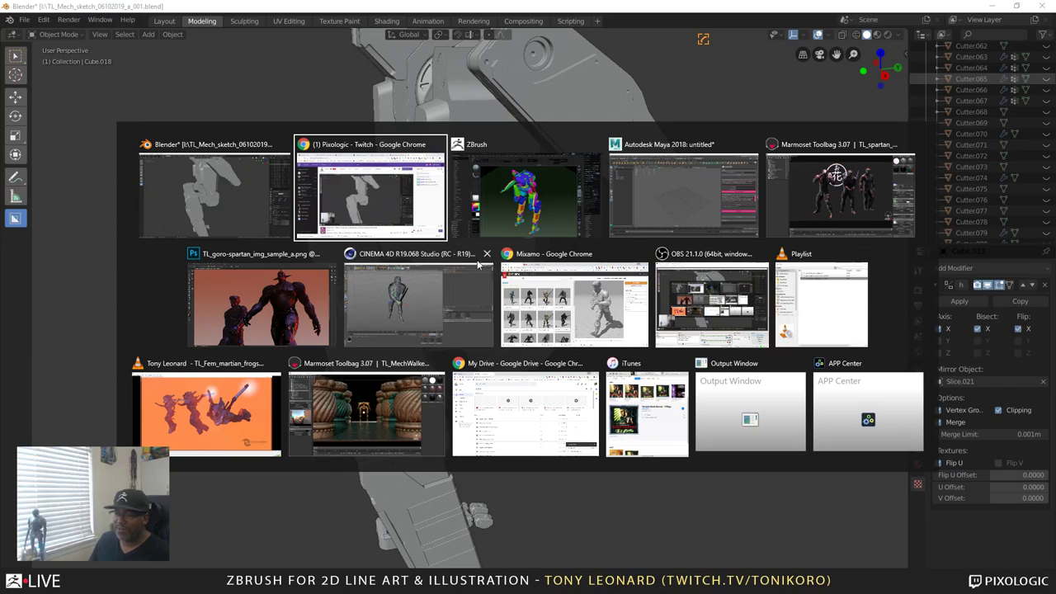
pyautogui.press('Escape')
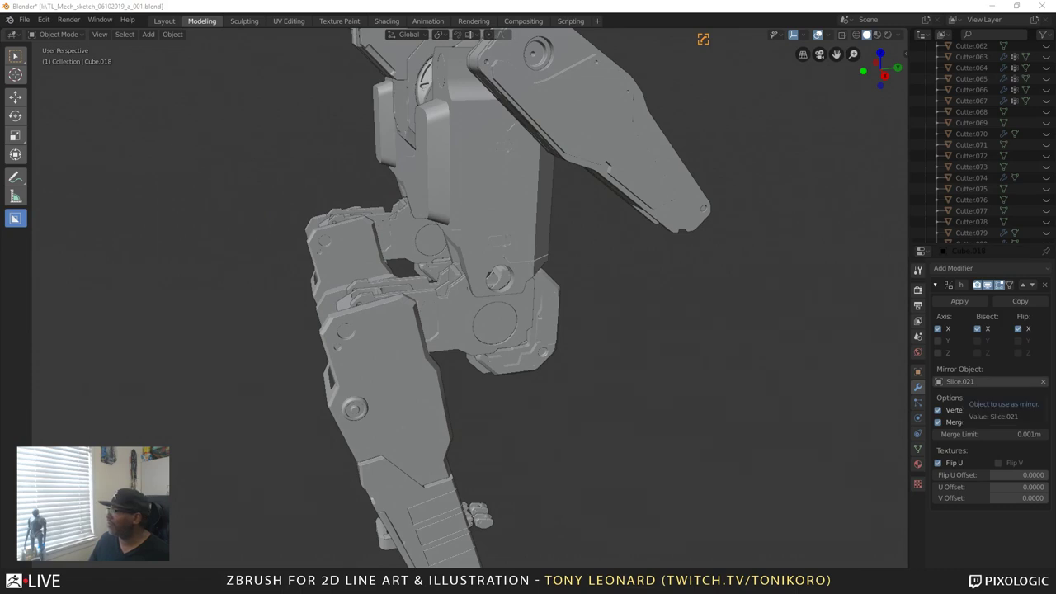
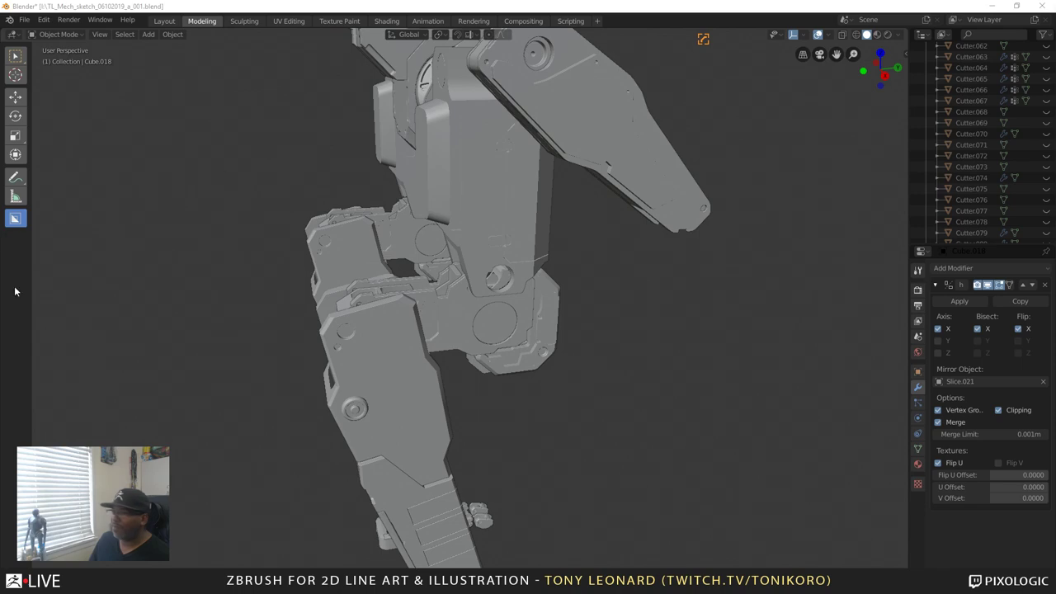
# - Zoom out to frame the whole mech and box-select all of its parts with B
pyautogui.scroll(-8, 595, 310)
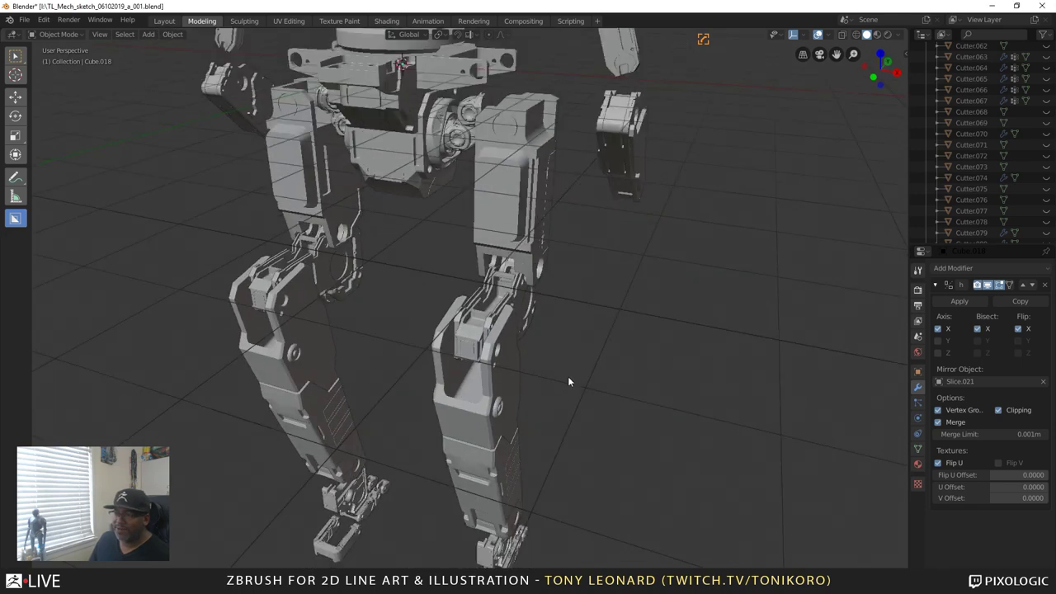
pyautogui.moveTo(509, 393); pyautogui.dragTo(577, 114, button='middle')
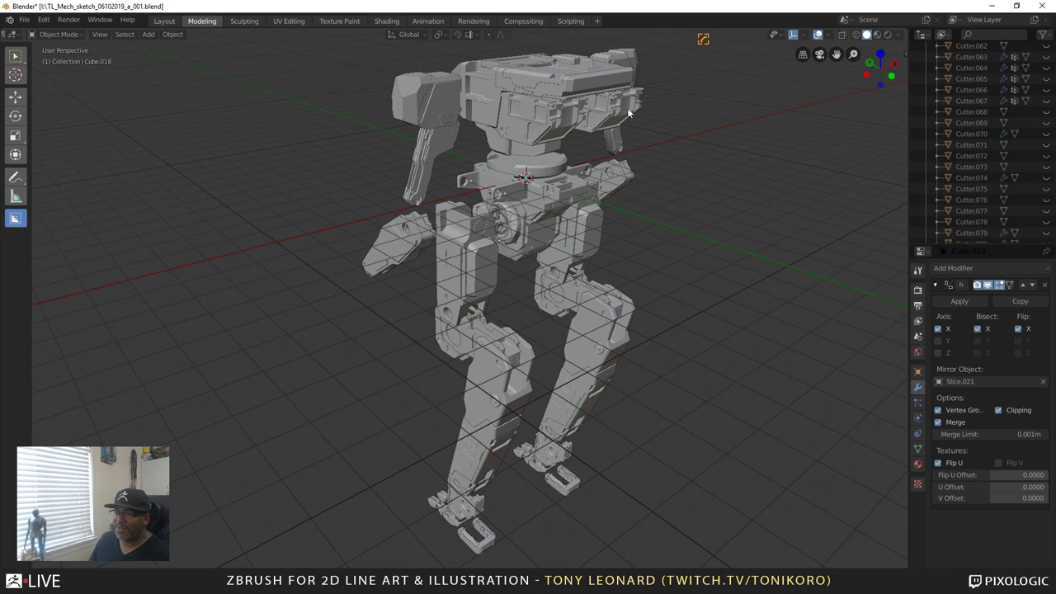
pyautogui.scroll(-5, 634, 298)
pyautogui.scroll(1, 280, 157)
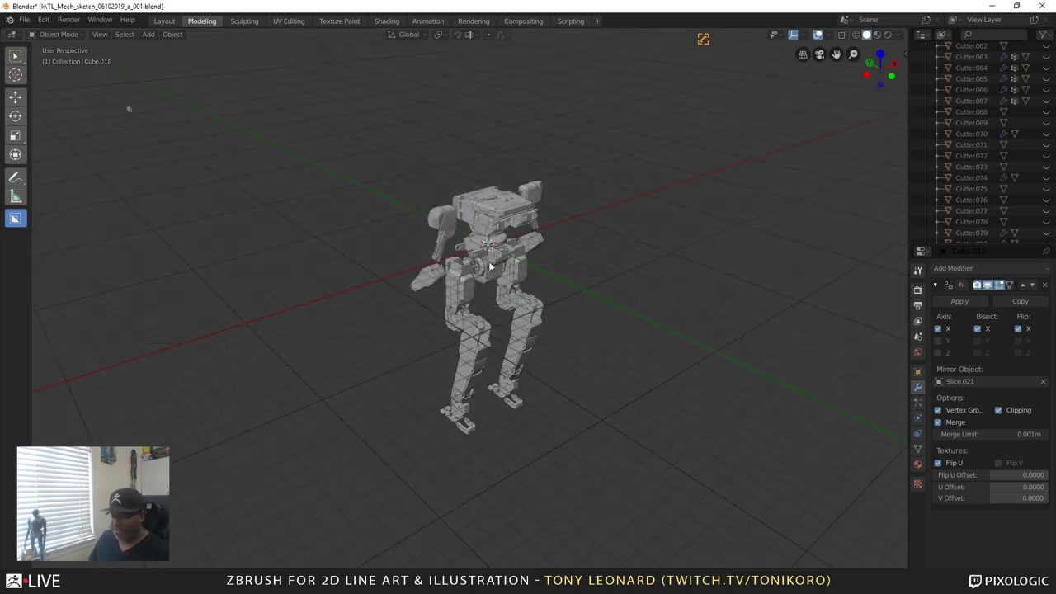
pyautogui.press('b')
pyautogui.moveTo(389, 147); pyautogui.dragTo(605, 472)
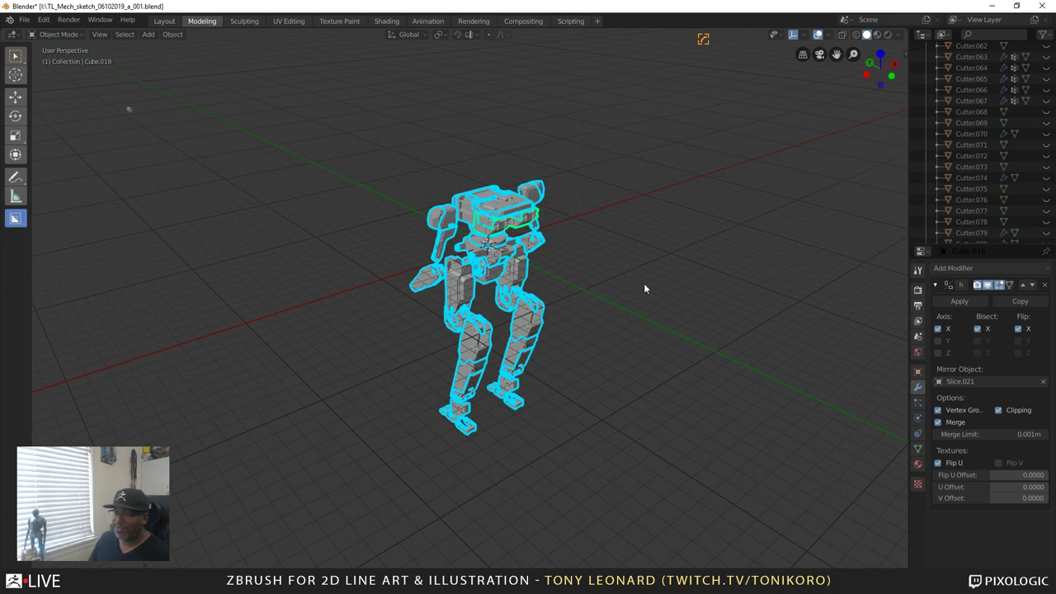
# - Run the BoxCutter boolean cut on the selected mech, then close the hung Blender window
pyautogui.click(283, 297)
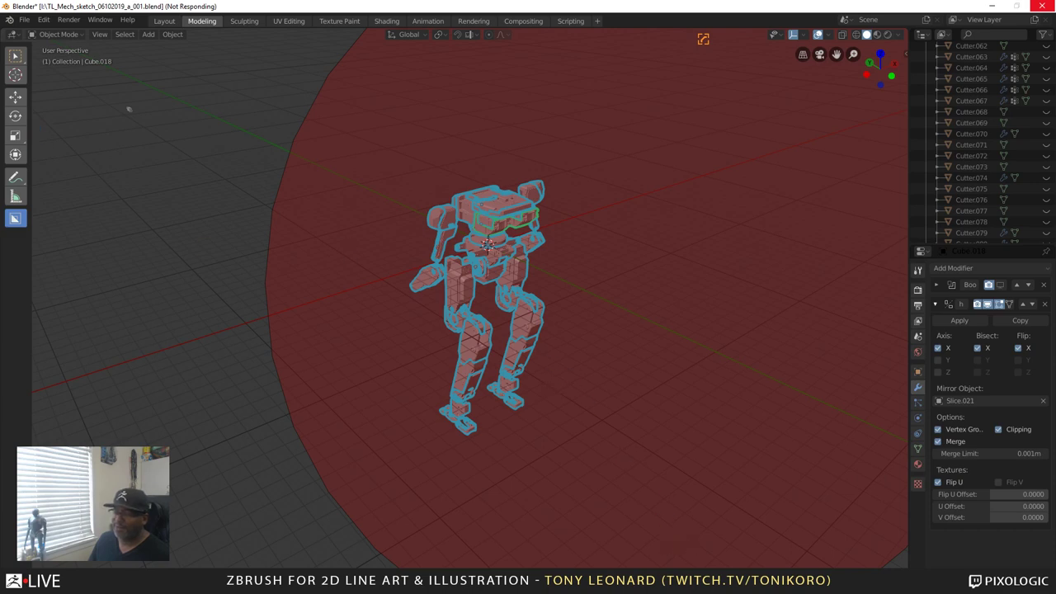
pyautogui.click(684, 581)
pyautogui.hotkey('alt', 'Tab')
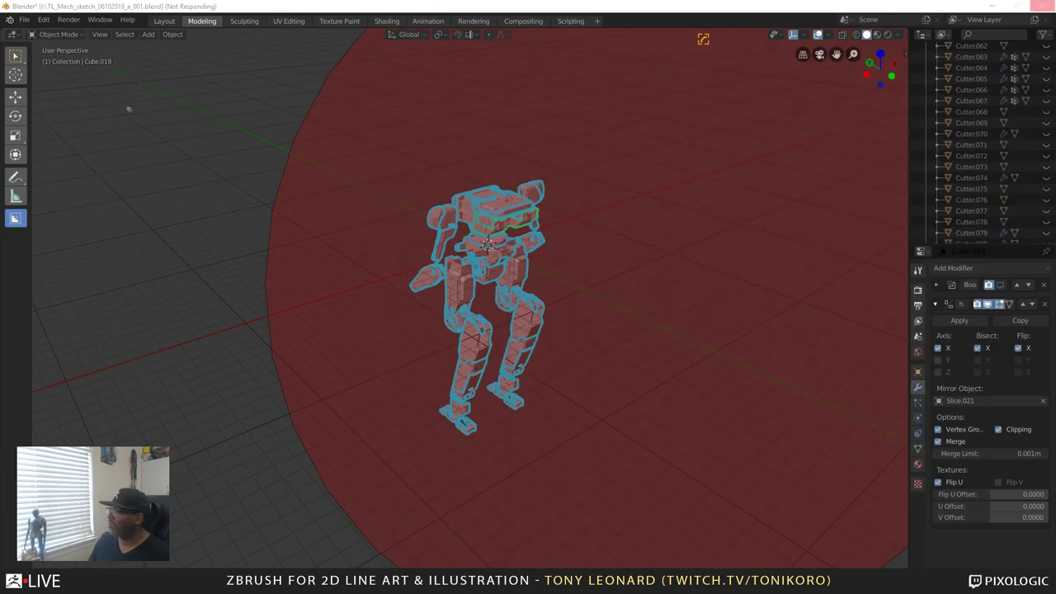
pyautogui.click(218, 8)
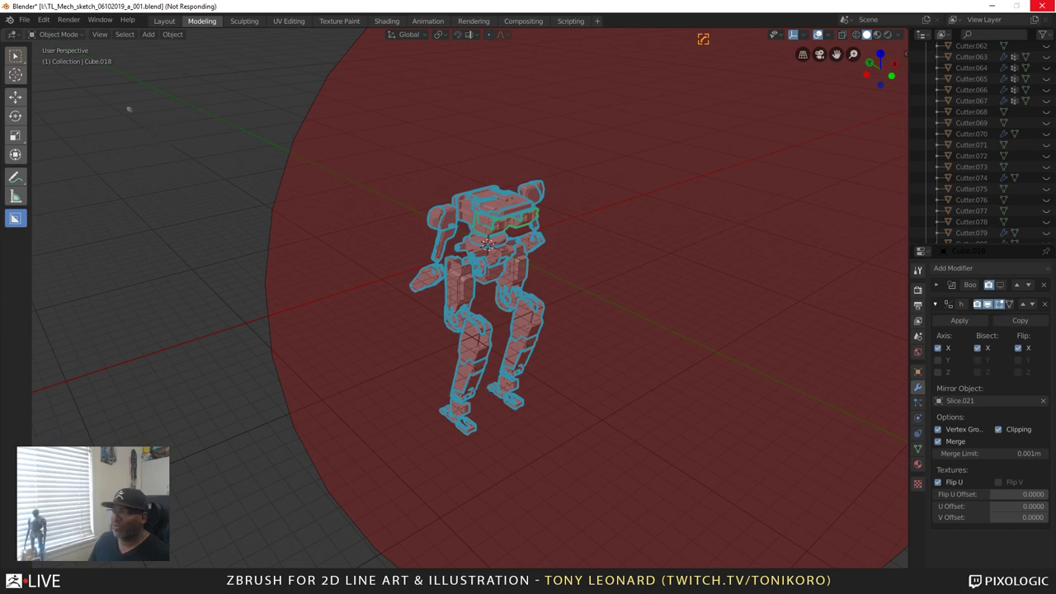
pyautogui.click(1044, 6)
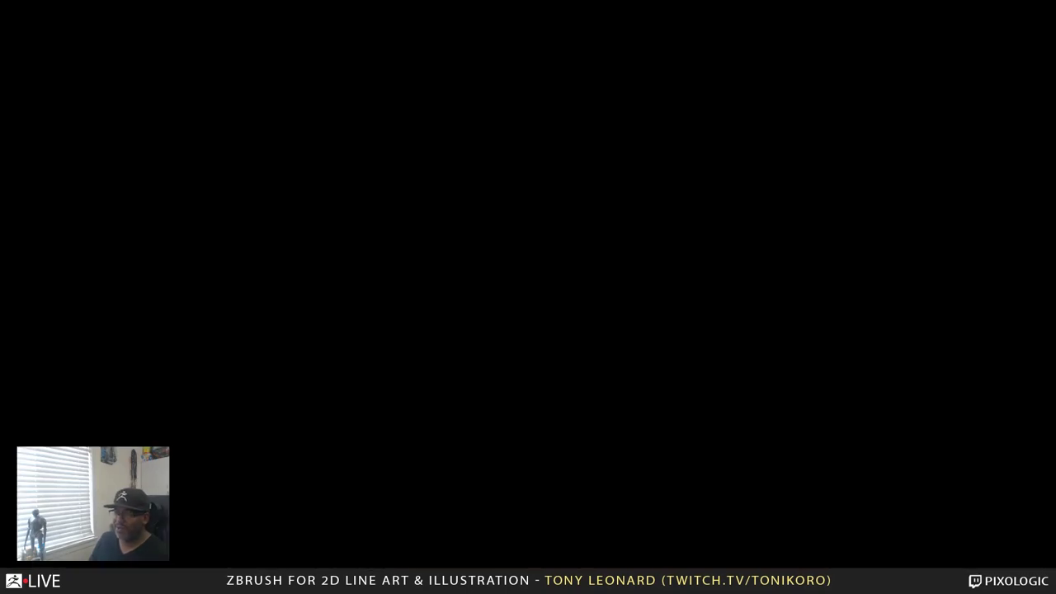
# - End the Blender (2) task in Task Manager, then close Task Manager
pyautogui.hotkey('ctrl', 'shift', 'Escape')
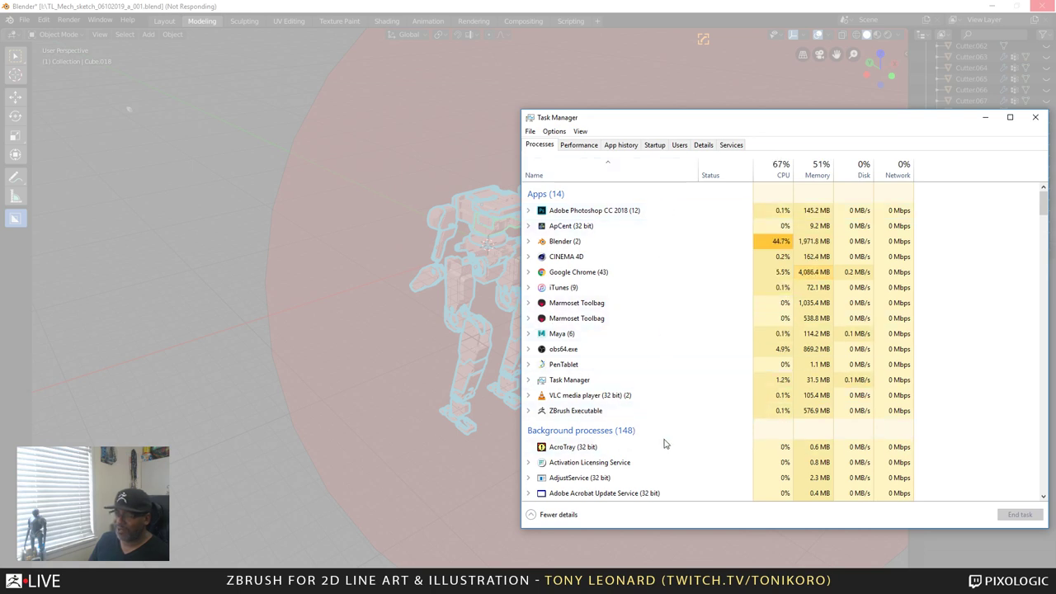
pyautogui.click(689, 245)
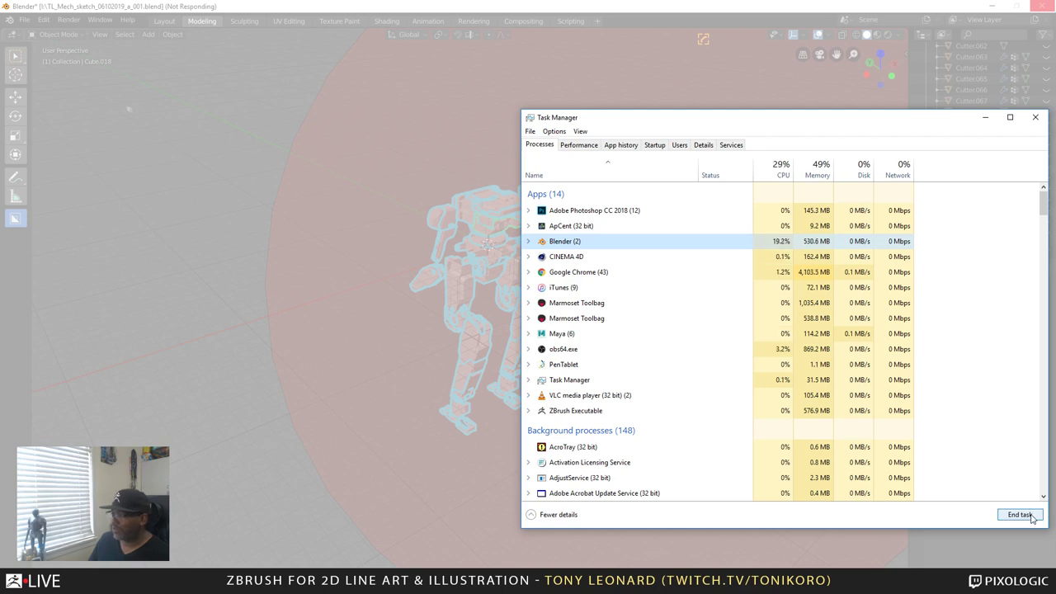
pyautogui.click(1020, 515)
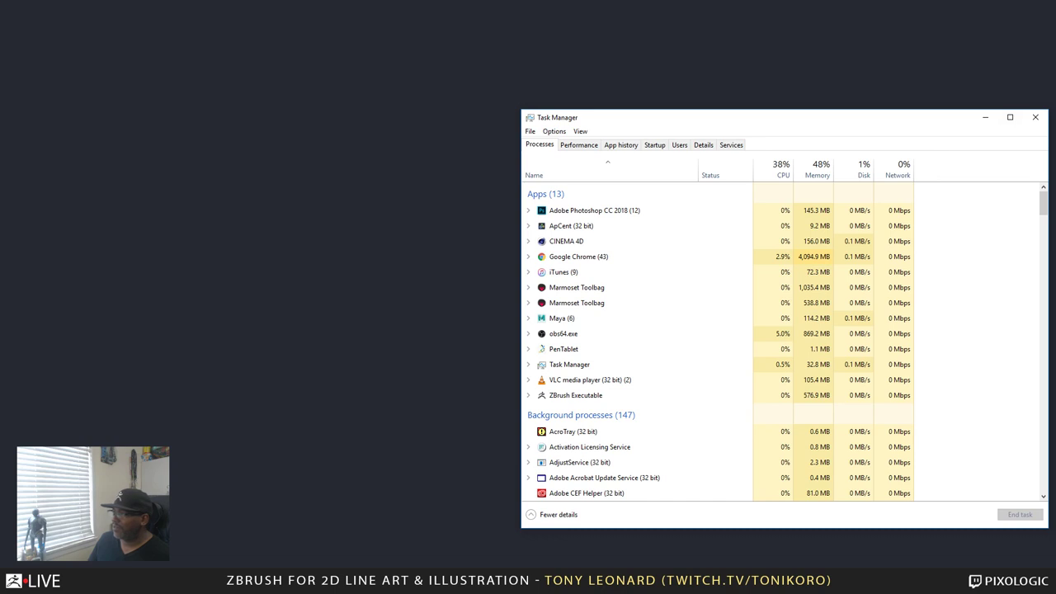
pyautogui.click(1035, 117)
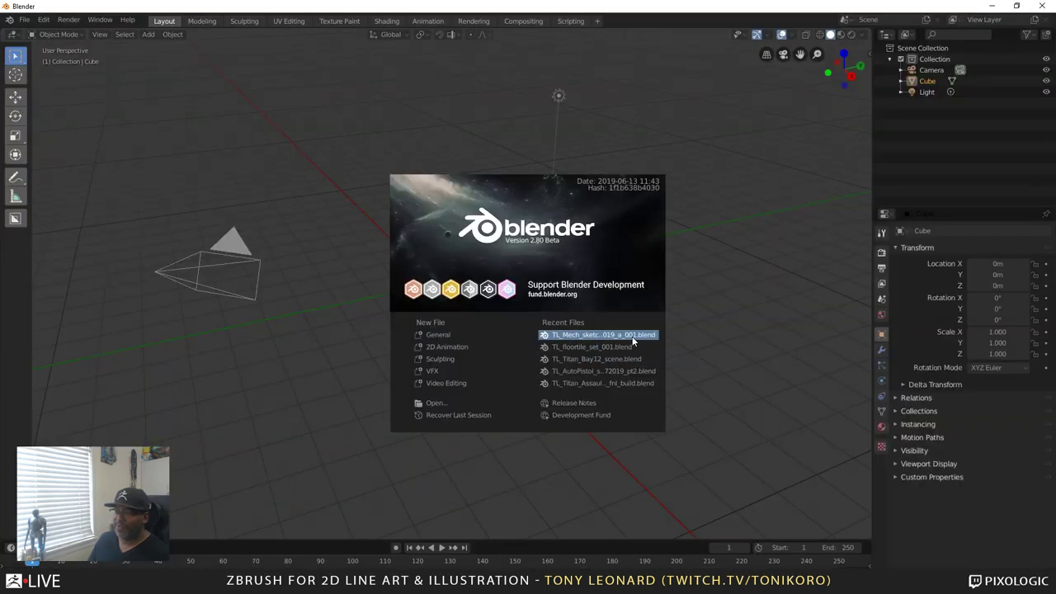
# - Reopen TL_Mech_sketch_06102019_a_001.blend from the splash screen's recent files
pyautogui.click(633, 338)
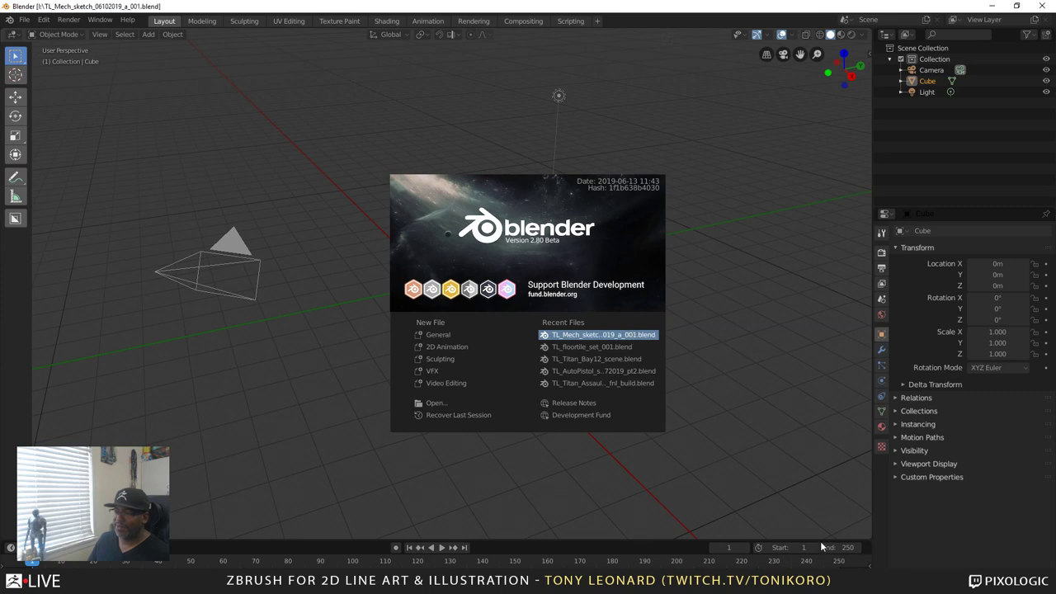
pyautogui.click(586, 334)
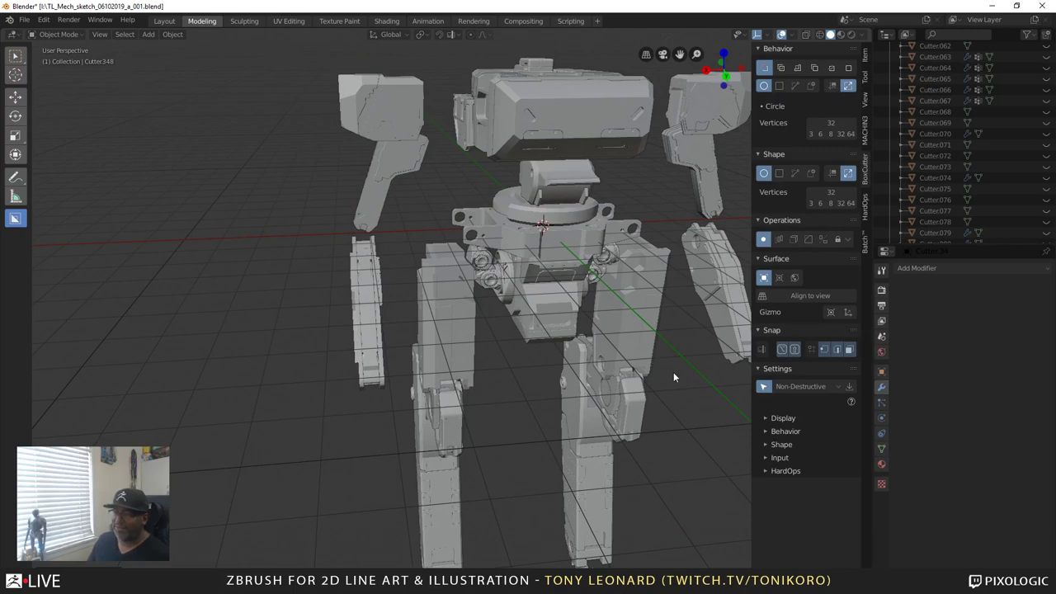
# - Orbit to a front three-quarter view of the mech and select all its parts
pyautogui.moveTo(673, 372); pyautogui.dragTo(585, 328, button='middle')
pyautogui.scroll(-3, 510, 304)
pyautogui.moveTo(509, 303); pyautogui.dragTo(452, 415, button='middle')
pyautogui.scroll(-3, 460, 392)
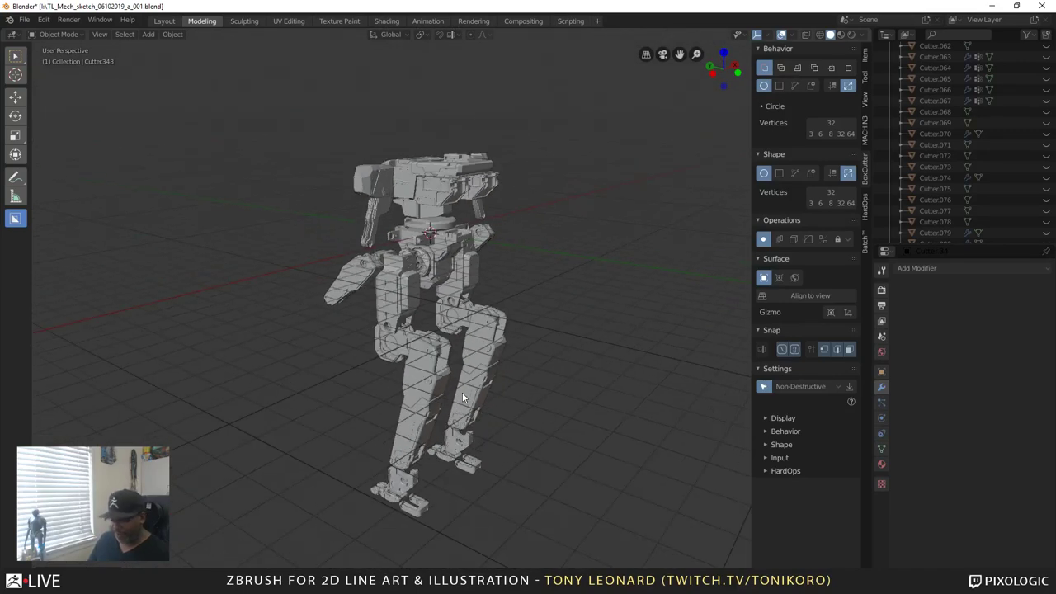
pyautogui.press('a')
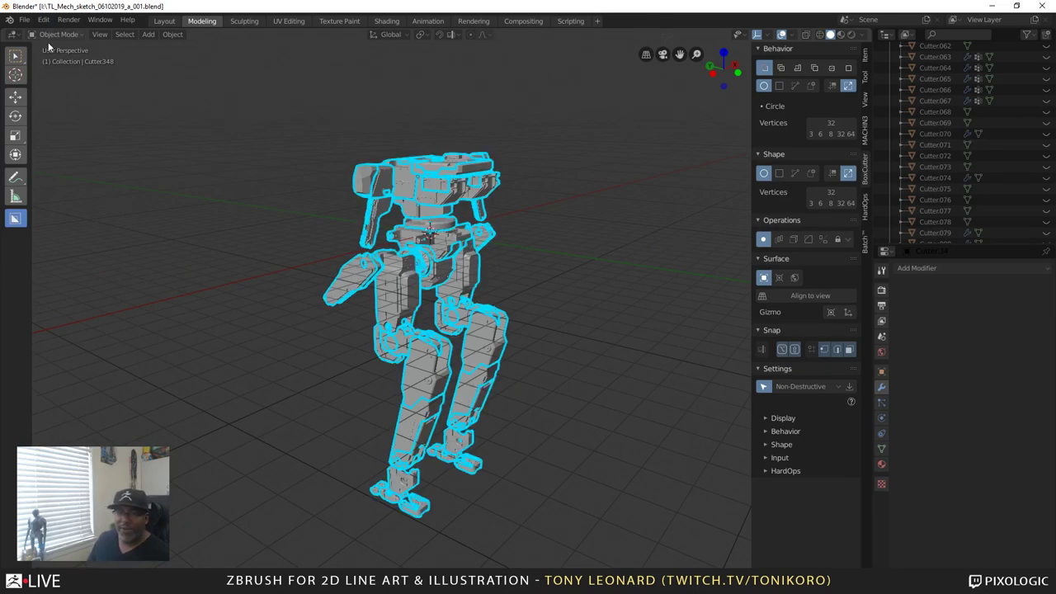
# - Start an FBX (.fbx) export proposing TL_Mech_sketch_06102019_a_001.fbx
pyautogui.click(23, 20)
pyautogui.moveTo(52, 186)
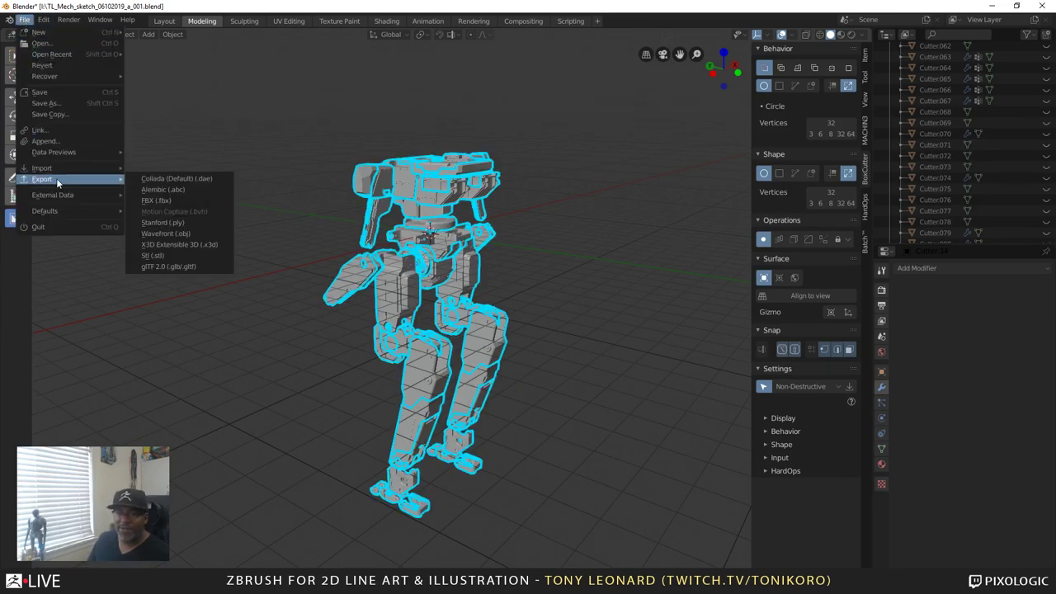
pyautogui.click(183, 203)
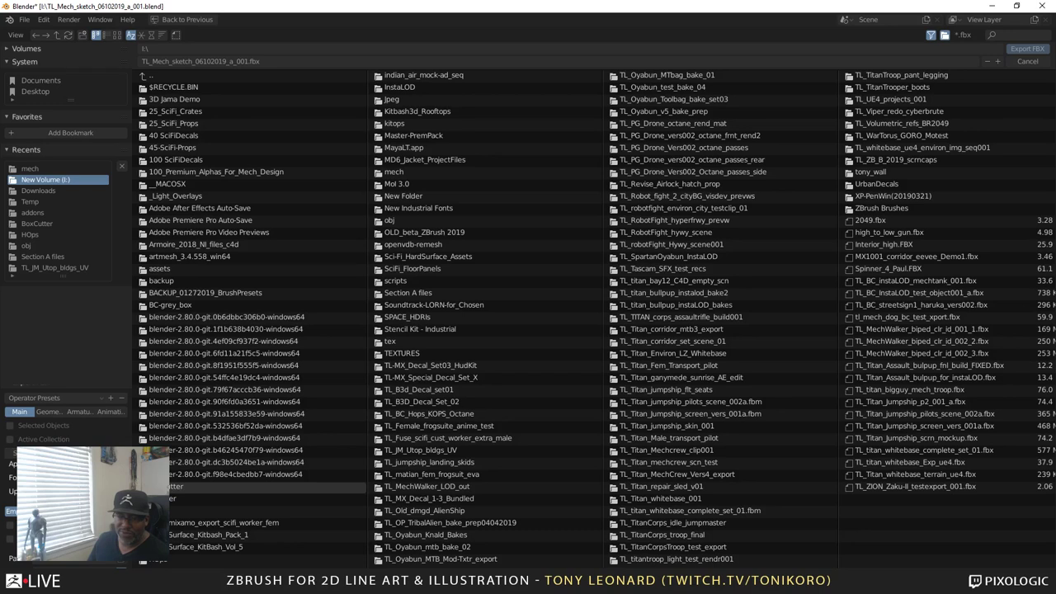
# - Tick Selected Objects, then cancel the FBX export without writing a file
pyautogui.click(52, 424)
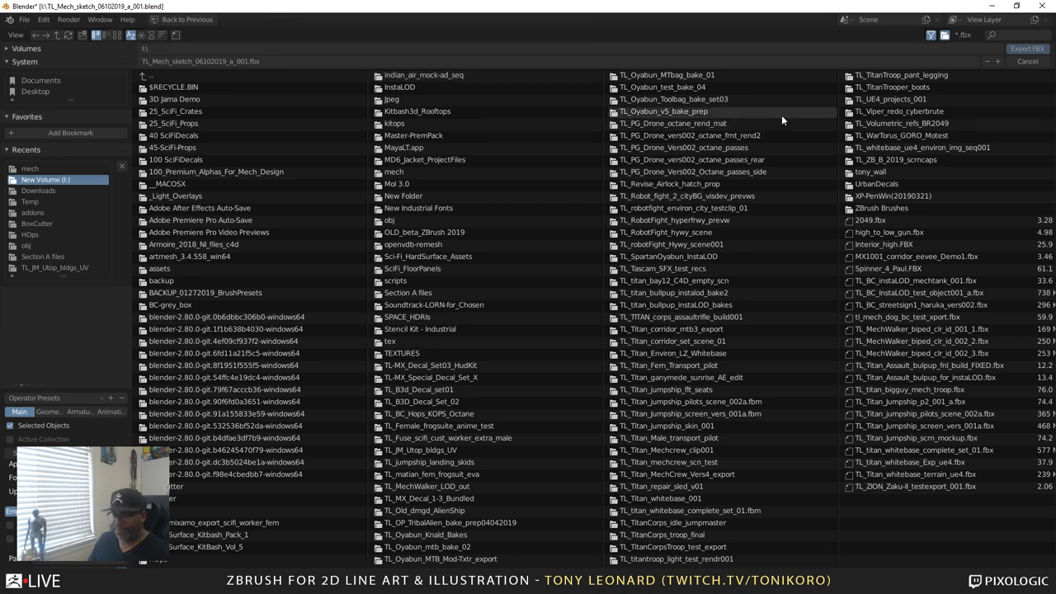
pyautogui.press('Return')
pyautogui.click(24, 19)
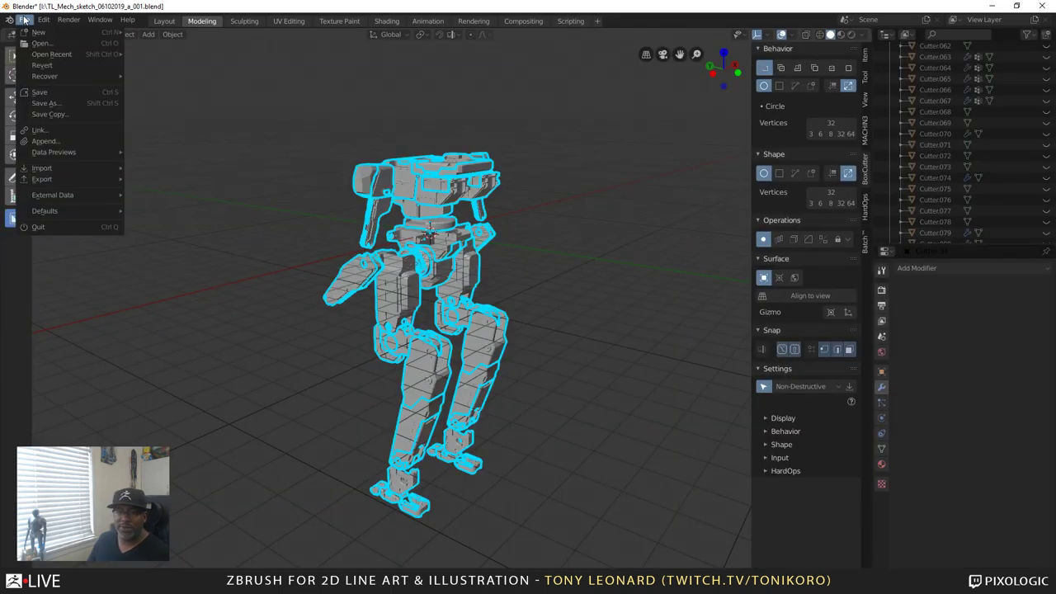
# - Switch to a Wavefront (.obj) export with Selection Only ticked
pyautogui.moveTo(50, 179)
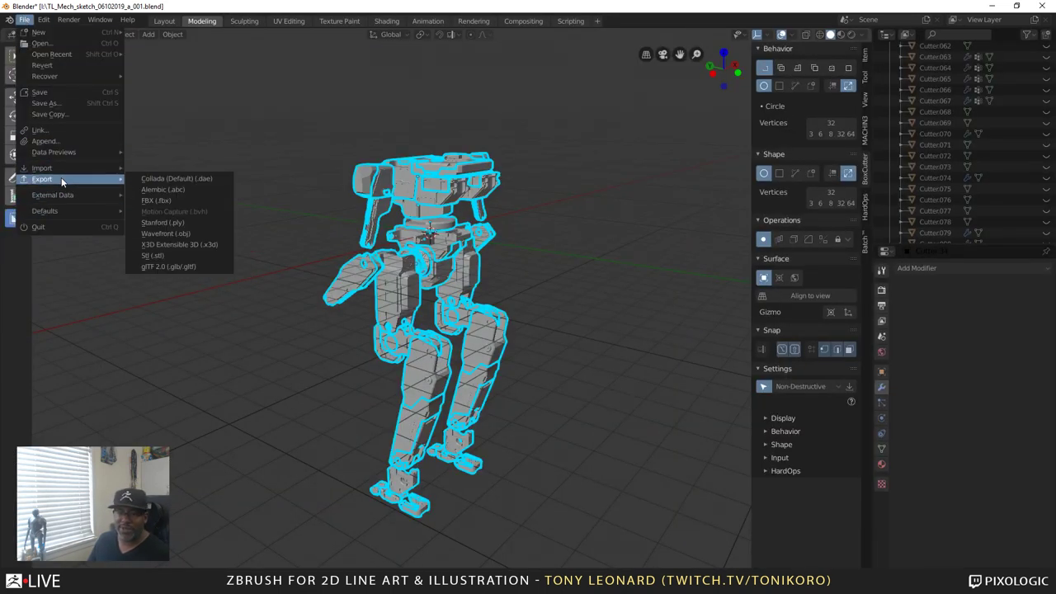
pyautogui.click(201, 234)
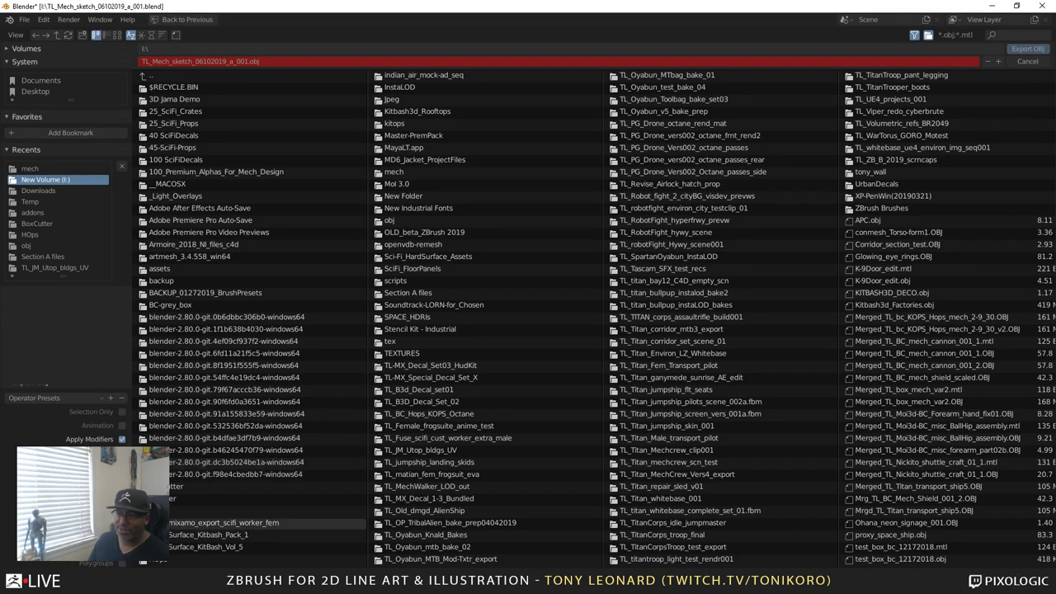
pyautogui.scroll(2, 108, 435)
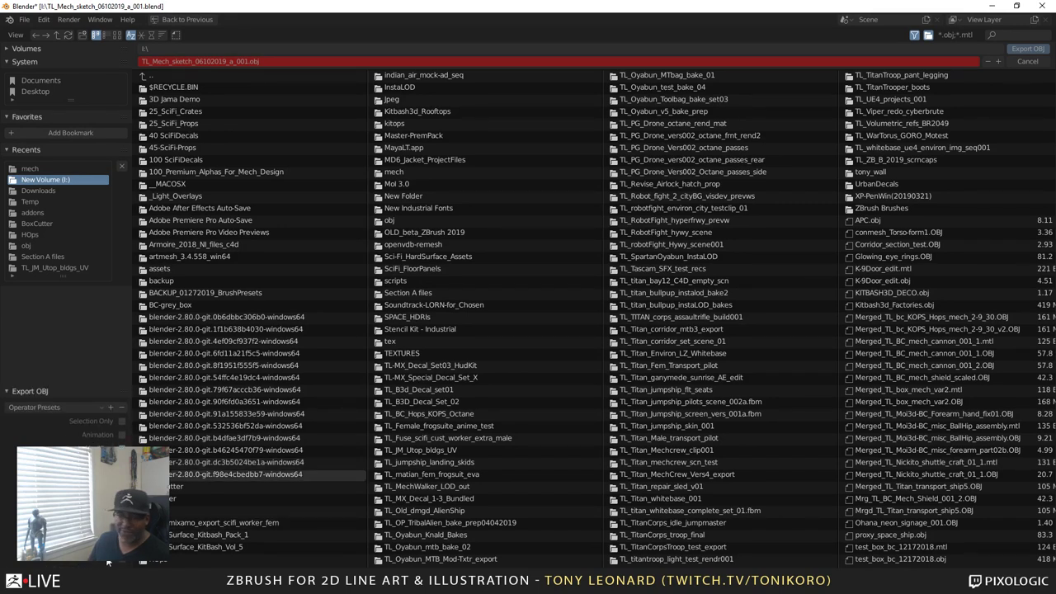
pyautogui.click(118, 420)
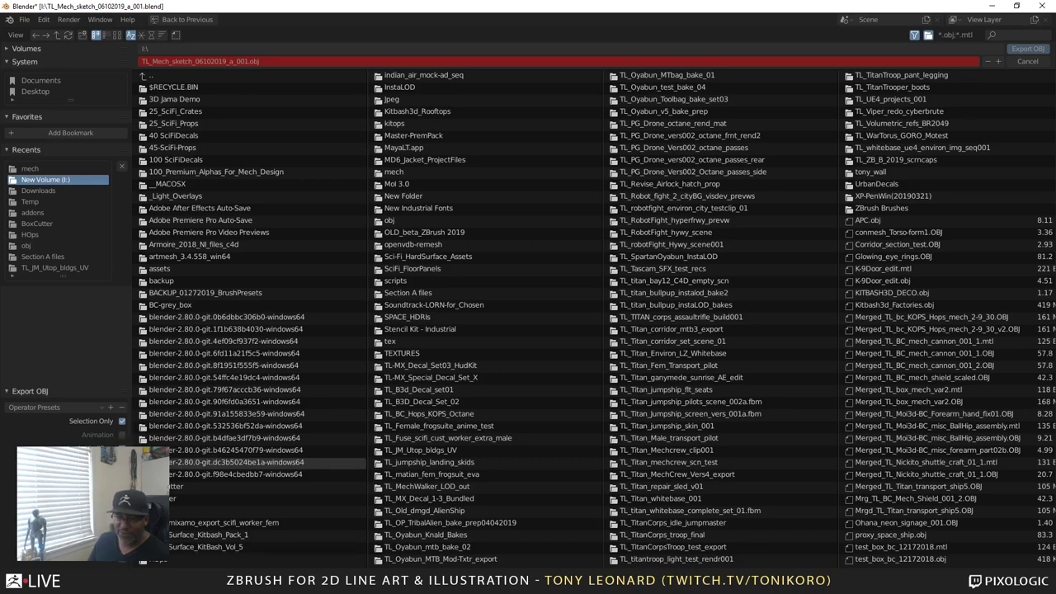
# - Review the OBJ export options, then leave the export browser
pyautogui.scroll(-2, 65, 417)
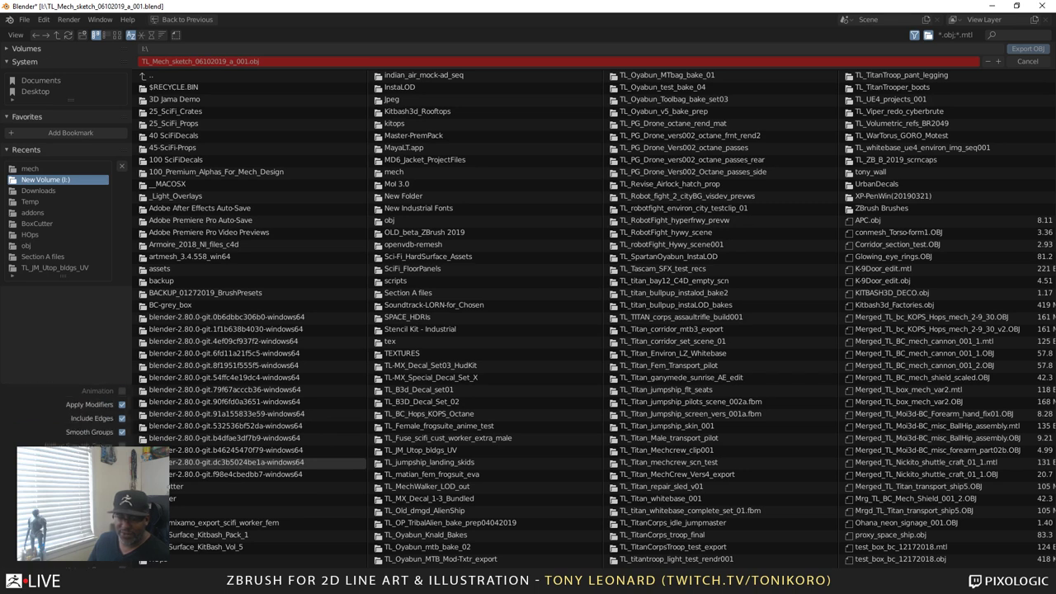
pyautogui.scroll(2, 66, 417)
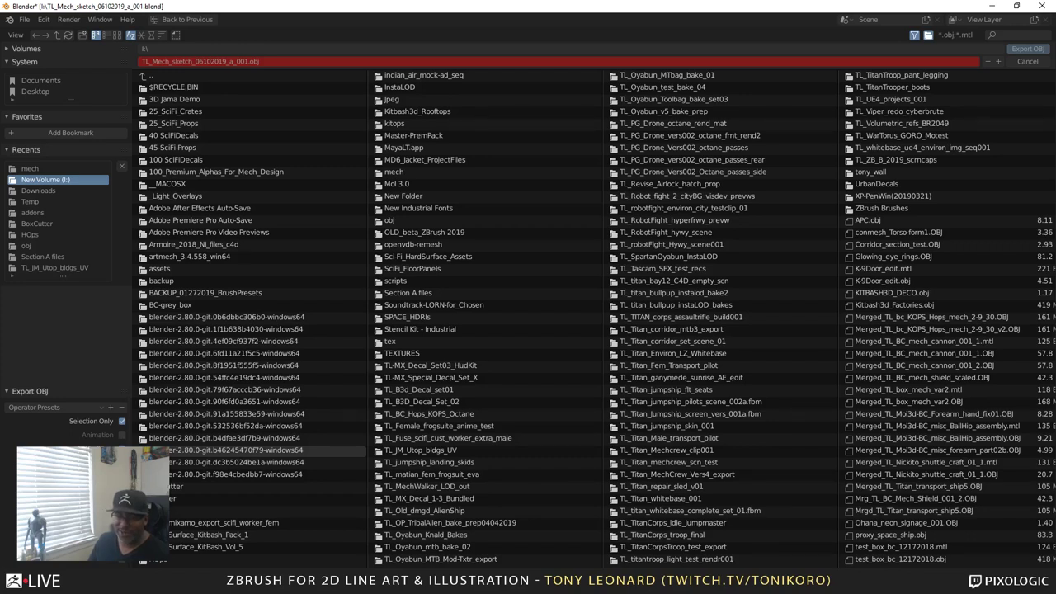
pyautogui.scroll(-1, 112, 434)
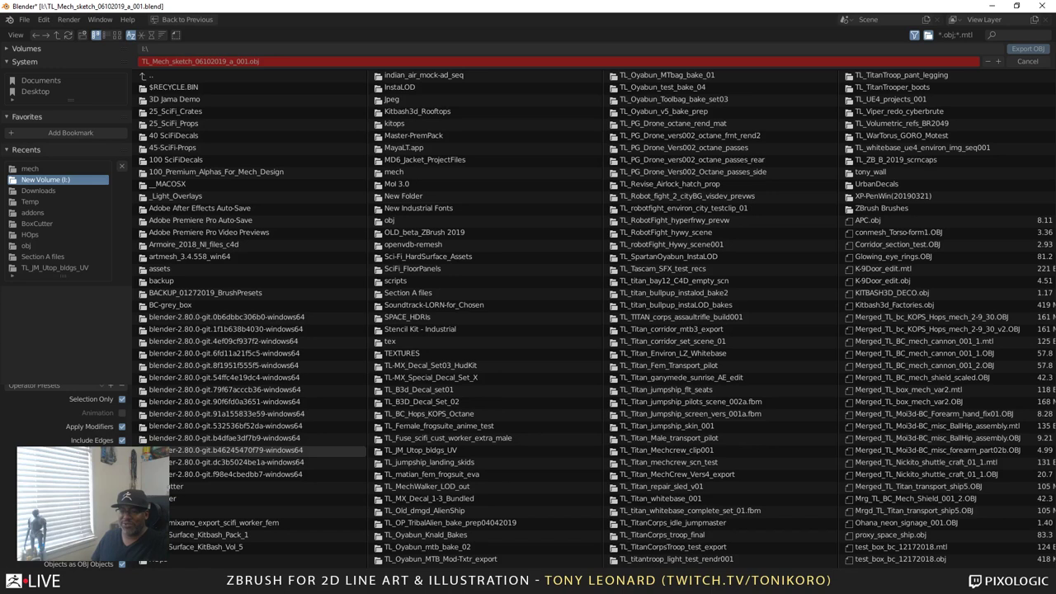
pyautogui.scroll(-3, 107, 440)
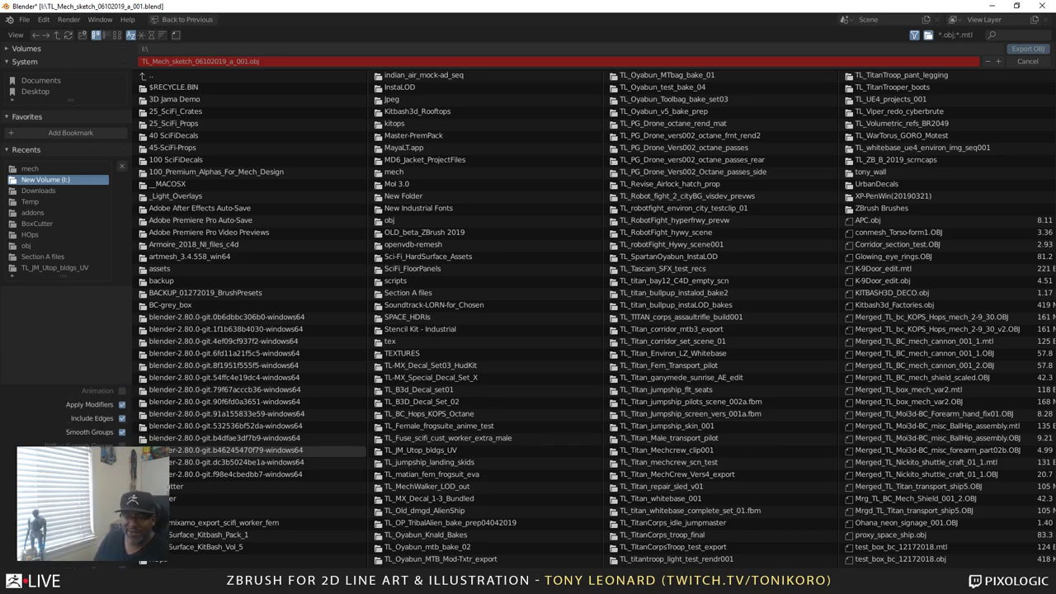
pyautogui.scroll(-1, 91, 412)
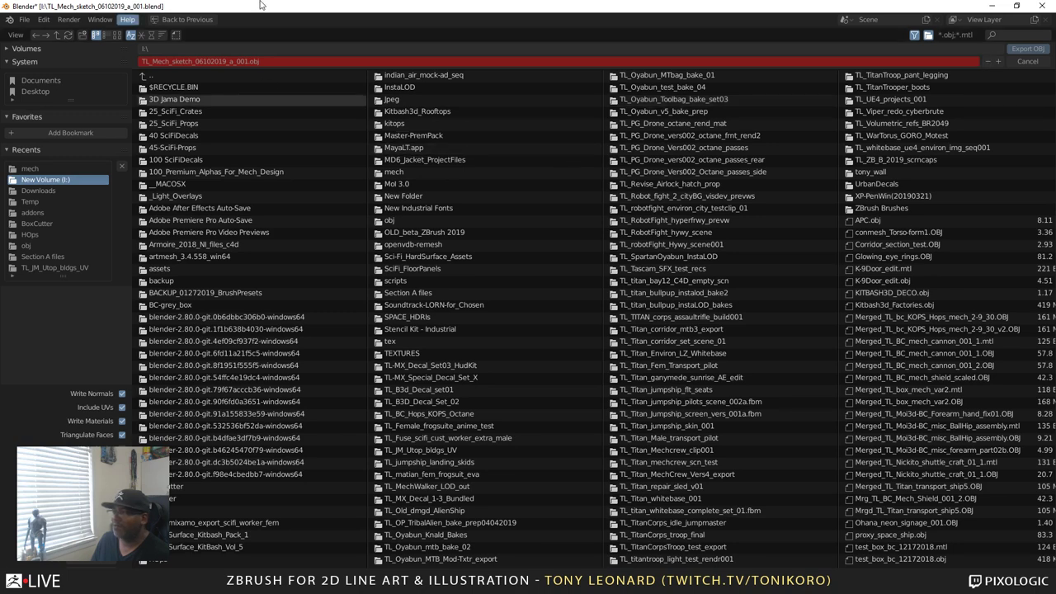
pyautogui.press('Escape')
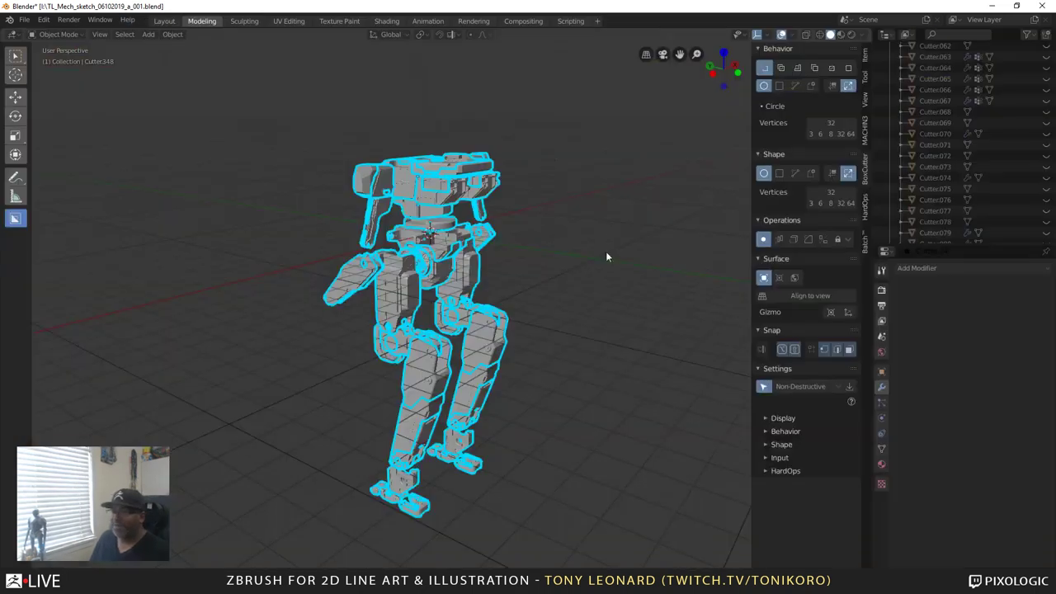
# - Minimize Blender and bring the Marmoset Toolbag MechWalker look-dev window forward
pyautogui.click(994, 6)
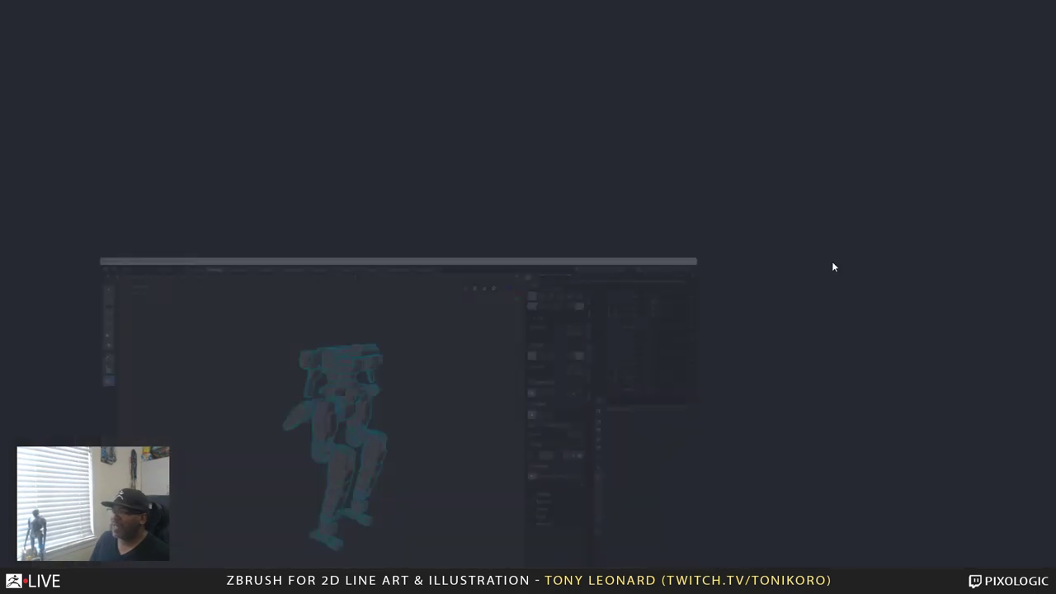
pyautogui.hotkey('alt', 'Tab')
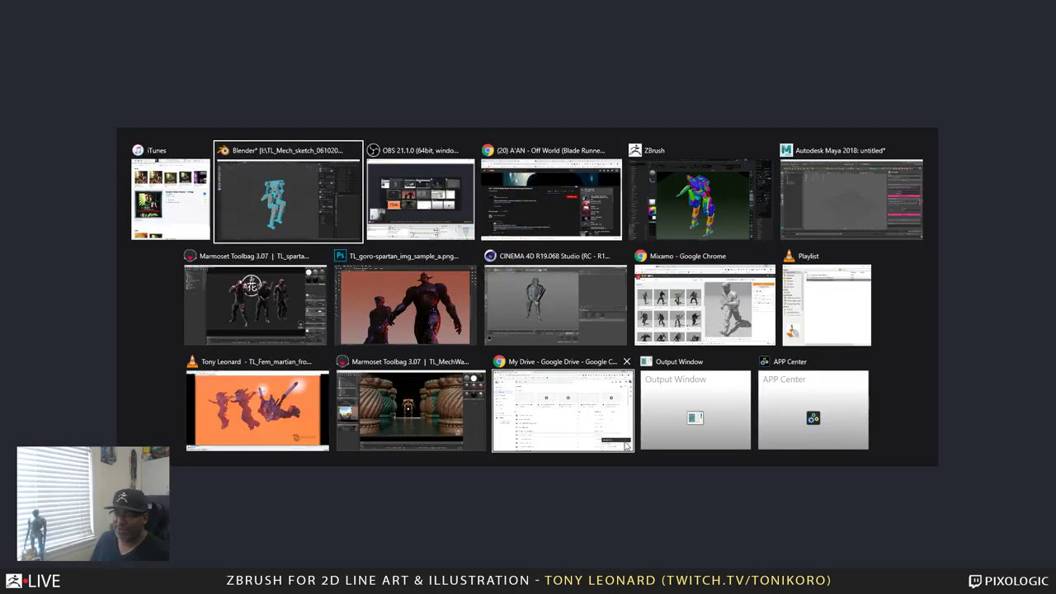
pyautogui.click(403, 390)
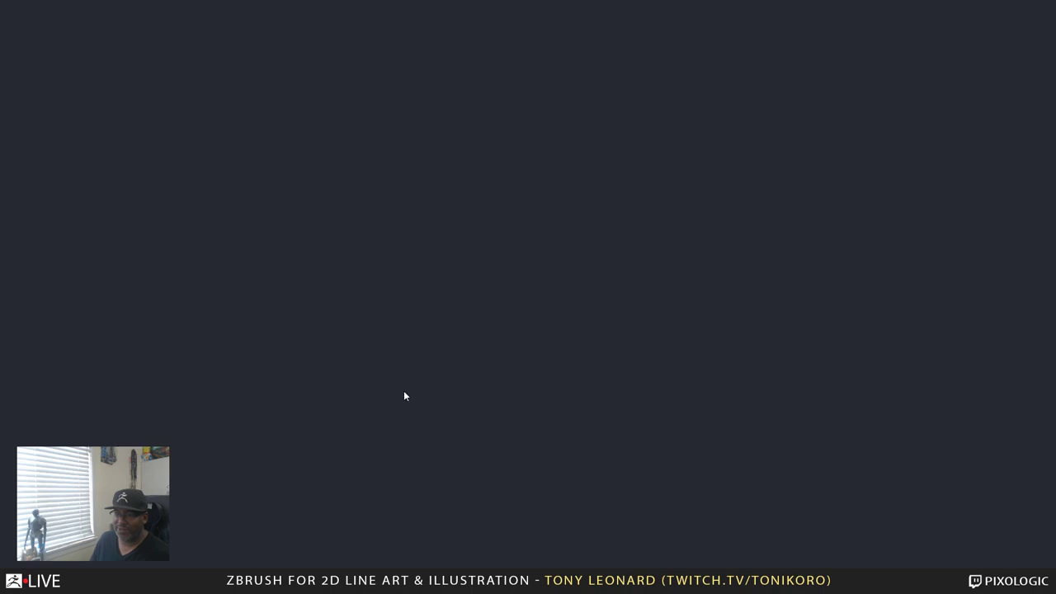
# - Clear the sky light selection and inspect the small floor tile and two-part floor meshes
pyautogui.click(540, 161)
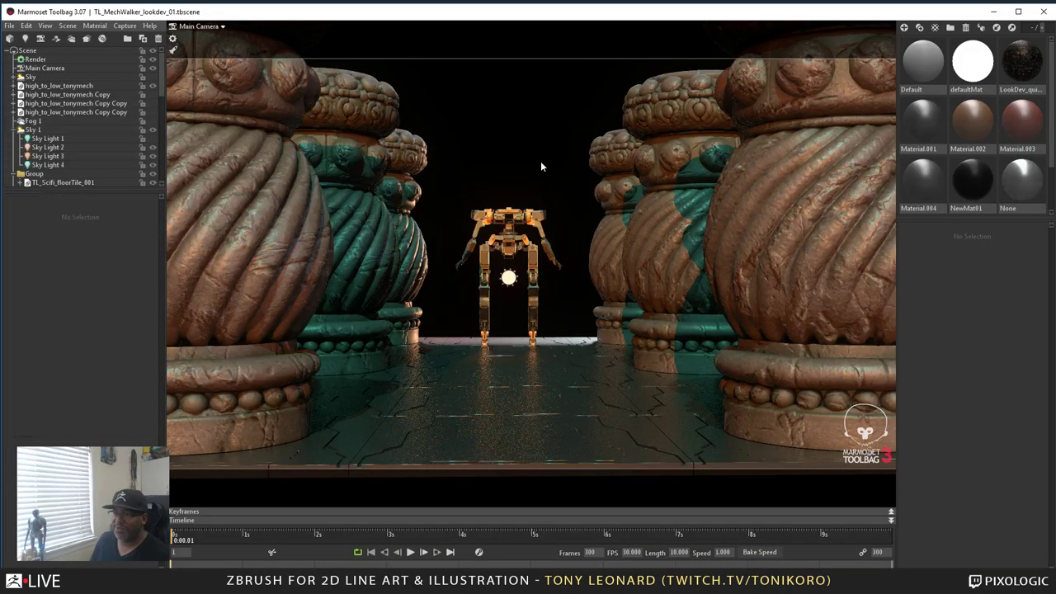
pyautogui.moveTo(396, 297); pyautogui.dragTo(549, 391)
pyautogui.moveTo(717, 385); pyautogui.dragTo(719, 419)
pyautogui.click(605, 429)
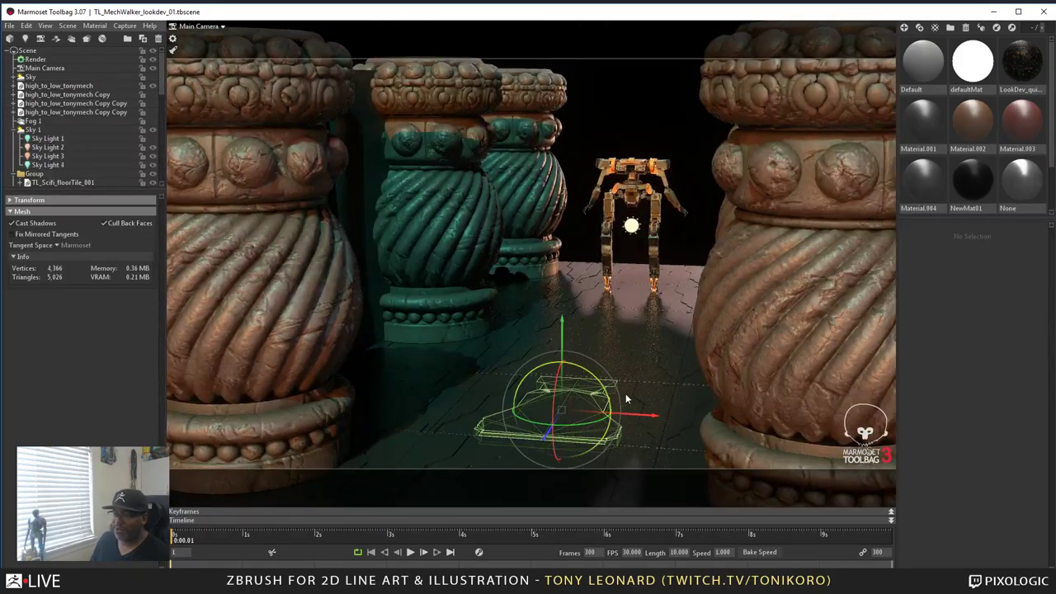
pyautogui.click(654, 363)
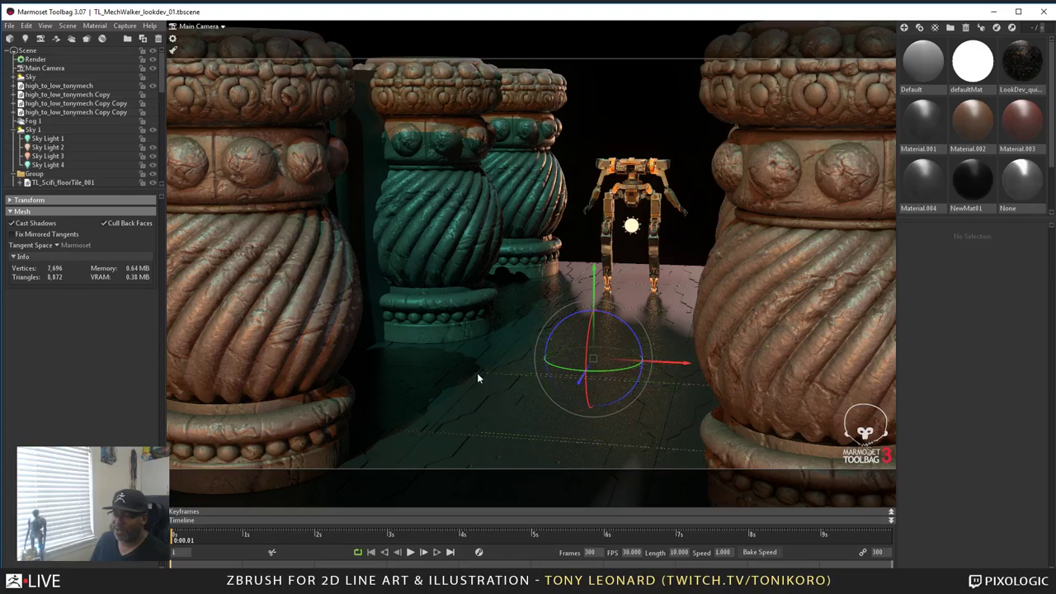
# - Orbit to the robot's front and select the left carved pillar mesh
pyautogui.moveTo(439, 330); pyautogui.dragTo(330, 211)
pyautogui.moveTo(401, 310); pyautogui.dragTo(452, 264)
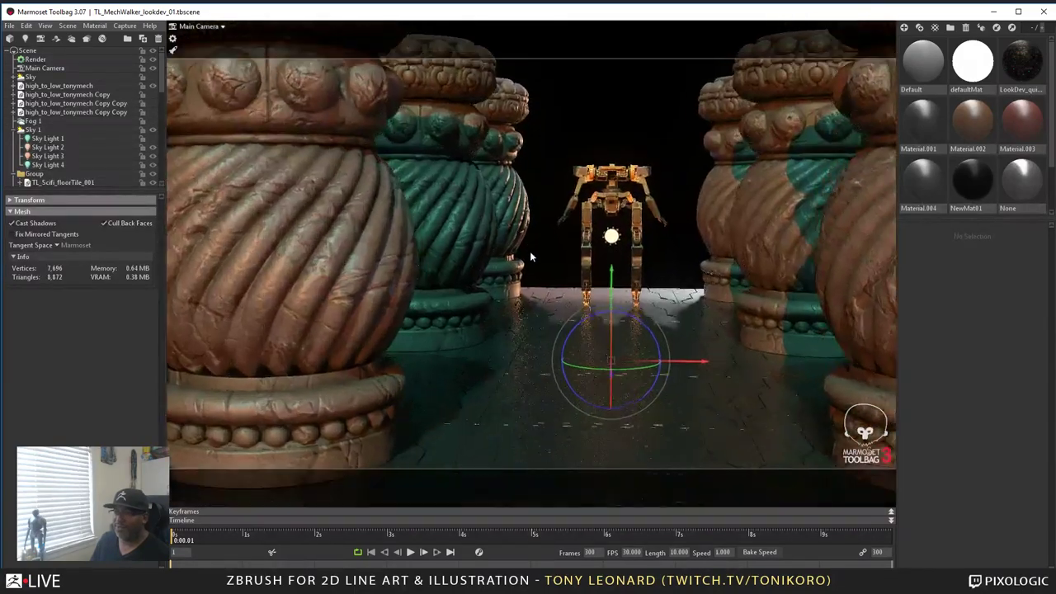
pyautogui.moveTo(529, 255); pyautogui.dragTo(396, 306)
pyautogui.click(377, 283)
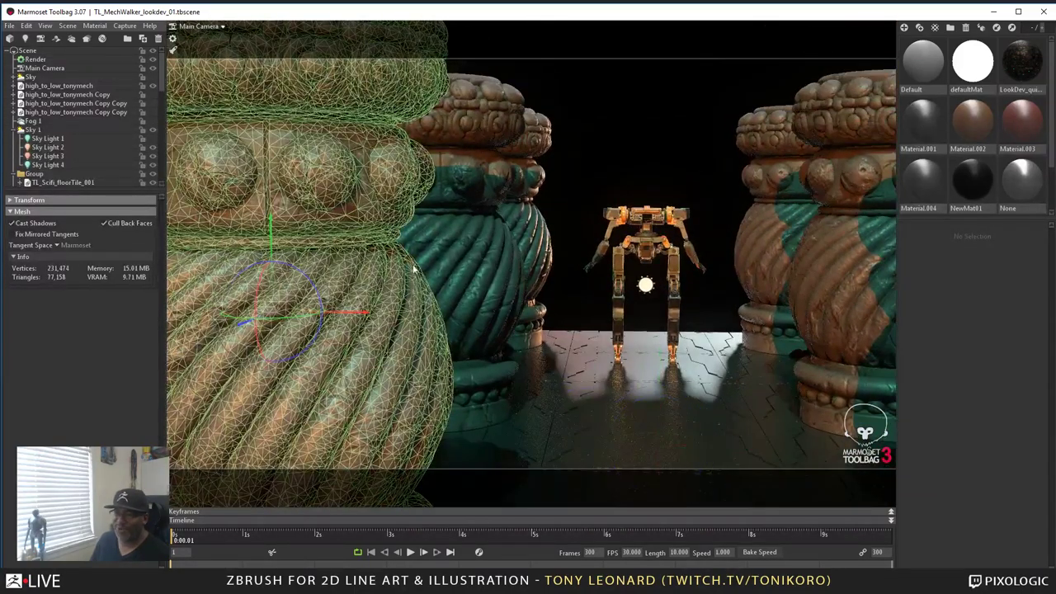
pyautogui.moveTo(475, 343); pyautogui.dragTo(404, 366, button='right')
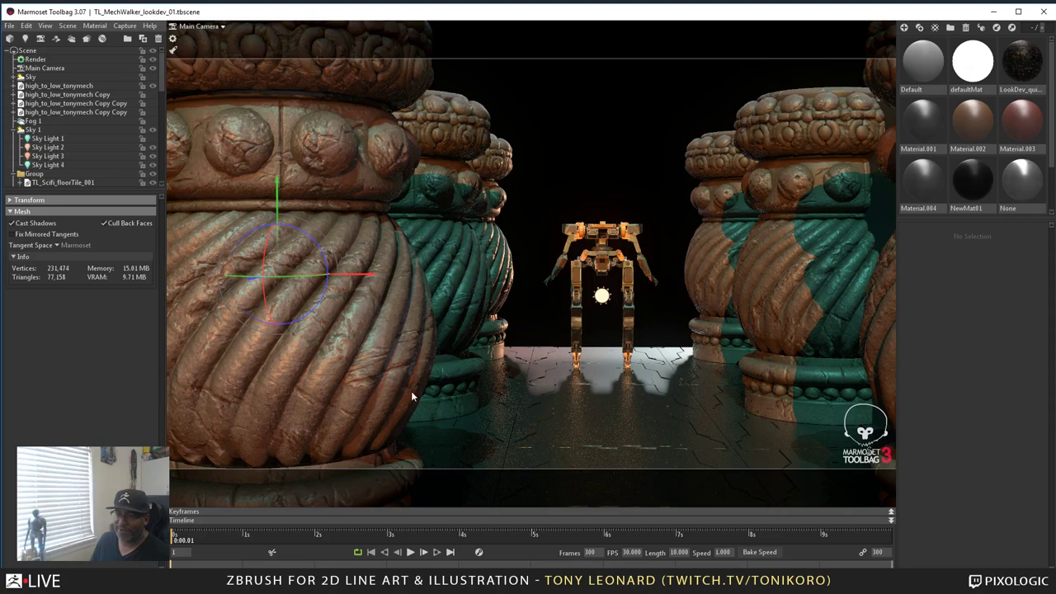
pyautogui.press('f')
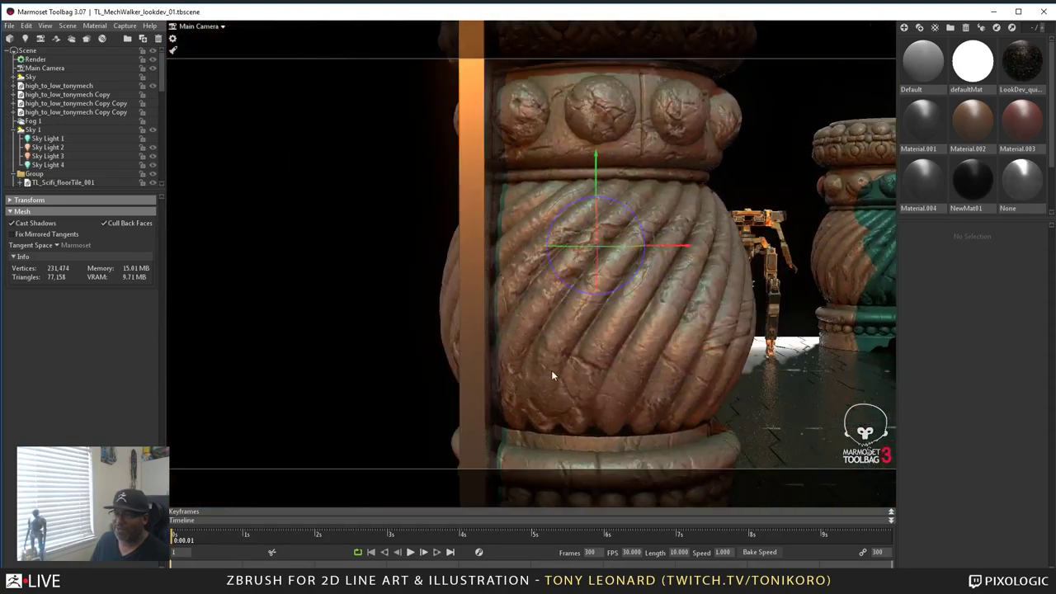
pyautogui.moveTo(685, 196); pyautogui.dragTo(439, 236, button='middle')
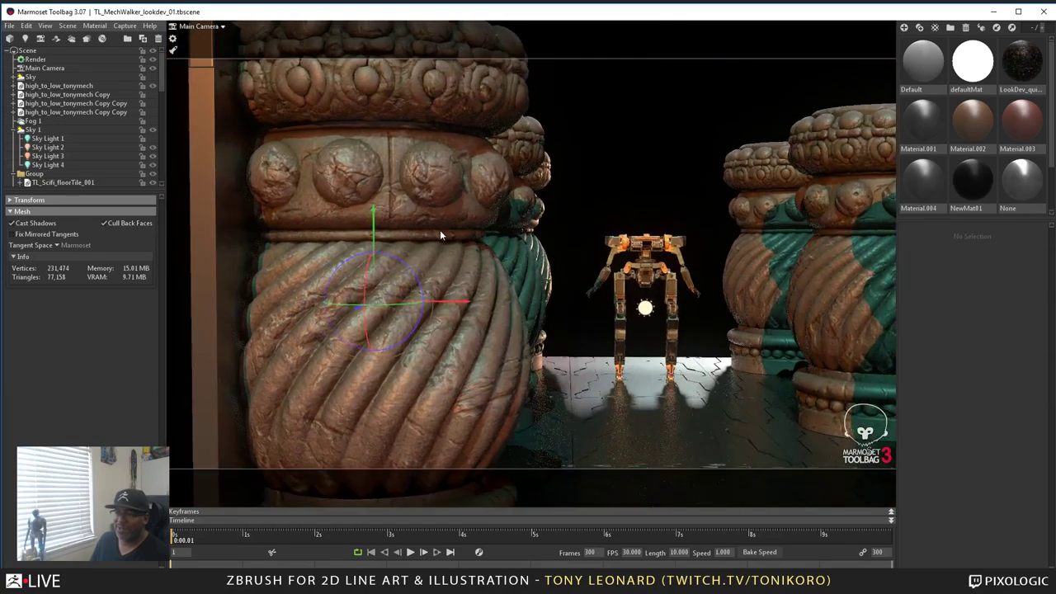
pyautogui.moveTo(438, 195)
pyautogui.mouseDown()
pyautogui.moveTo(441, 211)
pyautogui.moveTo(420, 201)
pyautogui.mouseUp()
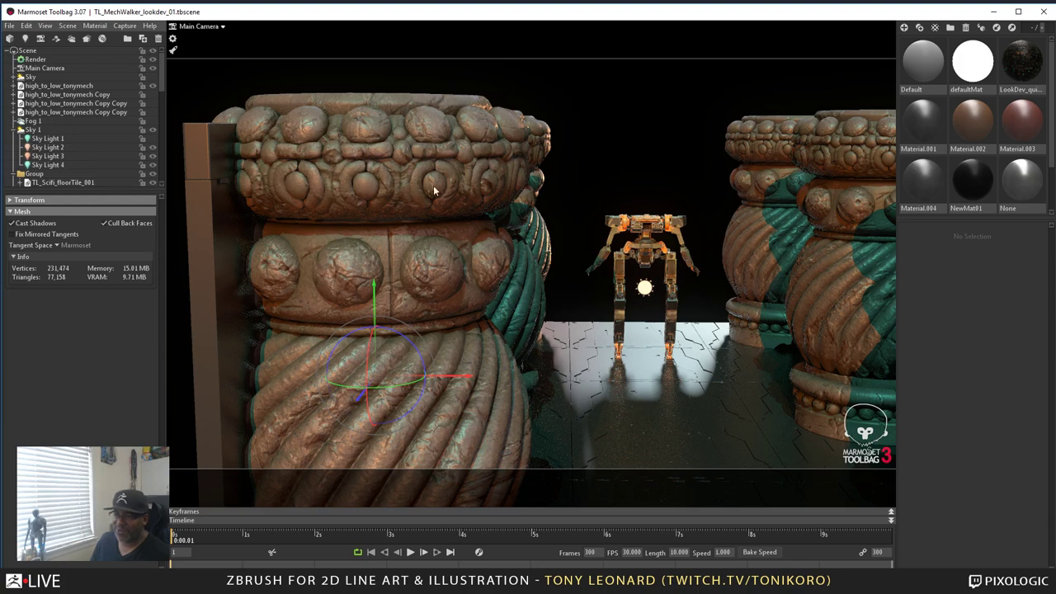
pyautogui.moveTo(463, 323); pyautogui.dragTo(630, 414)
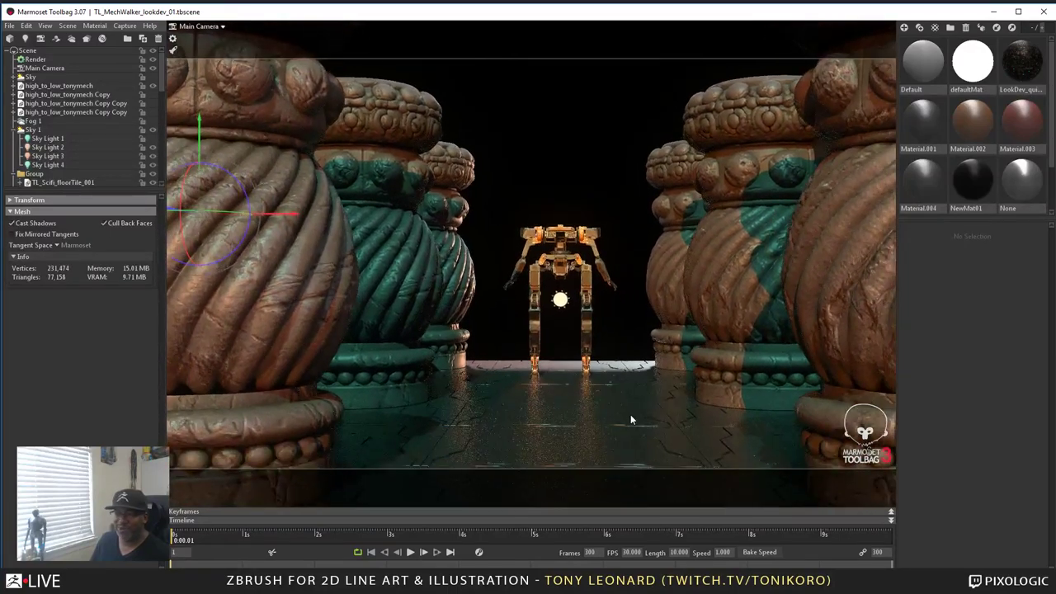
pyautogui.click(575, 175)
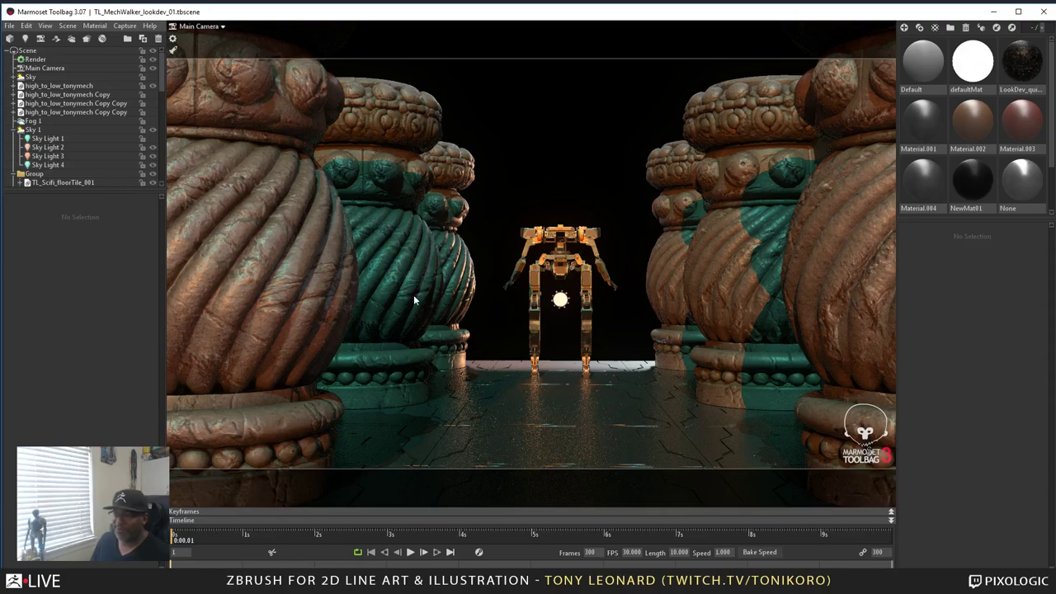
# - Adjust the view on the robot, then Shift+drag to rotate the sky lighting across the pillars
pyautogui.moveTo(396, 269); pyautogui.dragTo(366, 268)
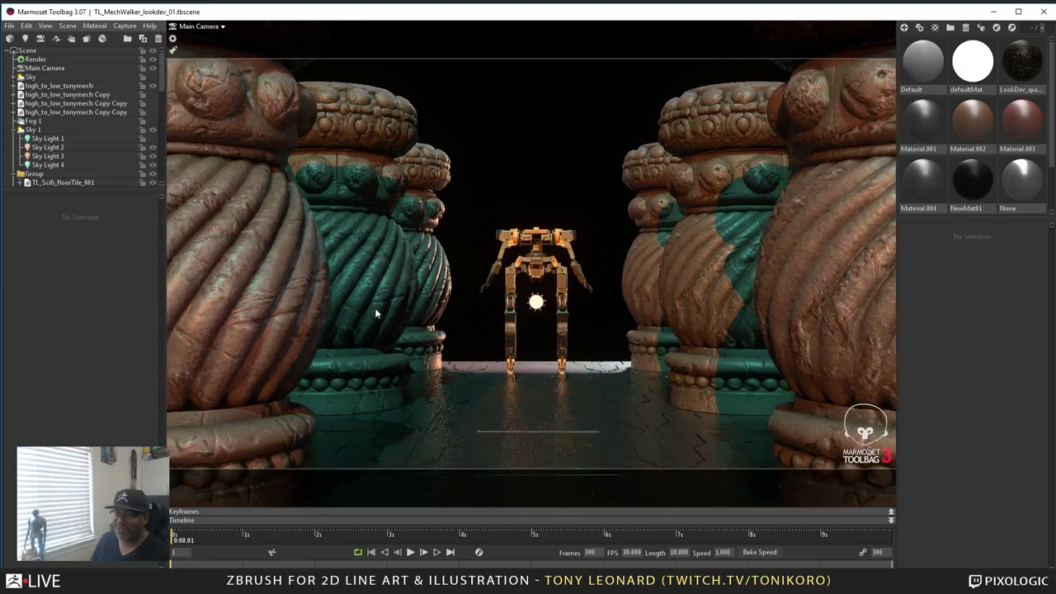
pyautogui.moveTo(356, 347); pyautogui.dragTo(360, 367)
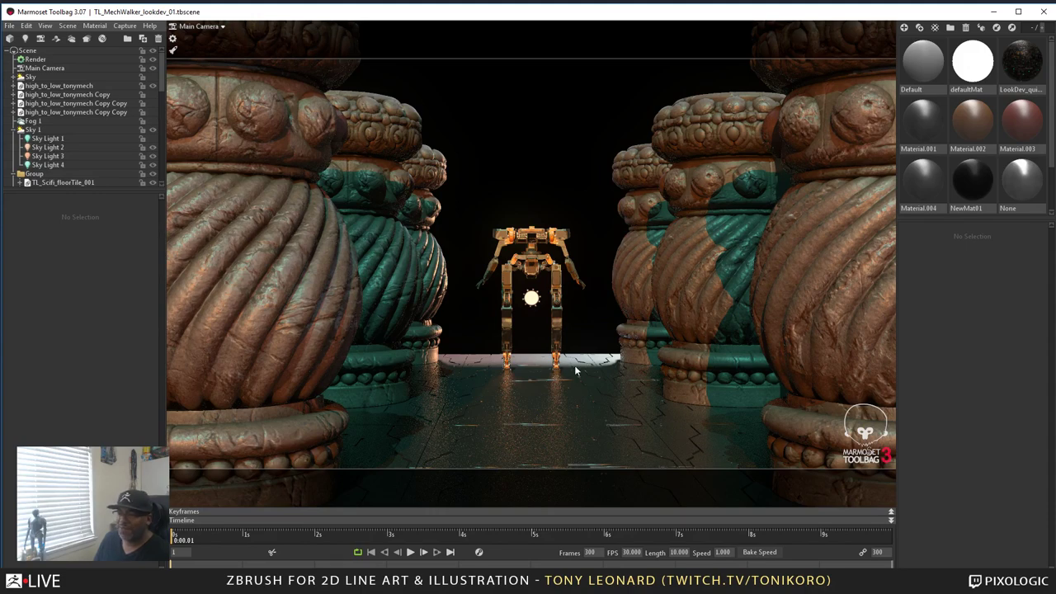
pyautogui.moveTo(573, 368)
pyautogui.keyDown('shift'); pyautogui.mouseDown(button='right')
pyautogui.moveTo(589, 398)
pyautogui.moveTo(620, 410)
pyautogui.moveTo(708, 392)
pyautogui.moveTo(686, 389)
pyautogui.mouseUp(button='right'); pyautogui.keyUp('shift')
pyautogui.moveTo(781, 321); pyautogui.dragTo(417, 258)
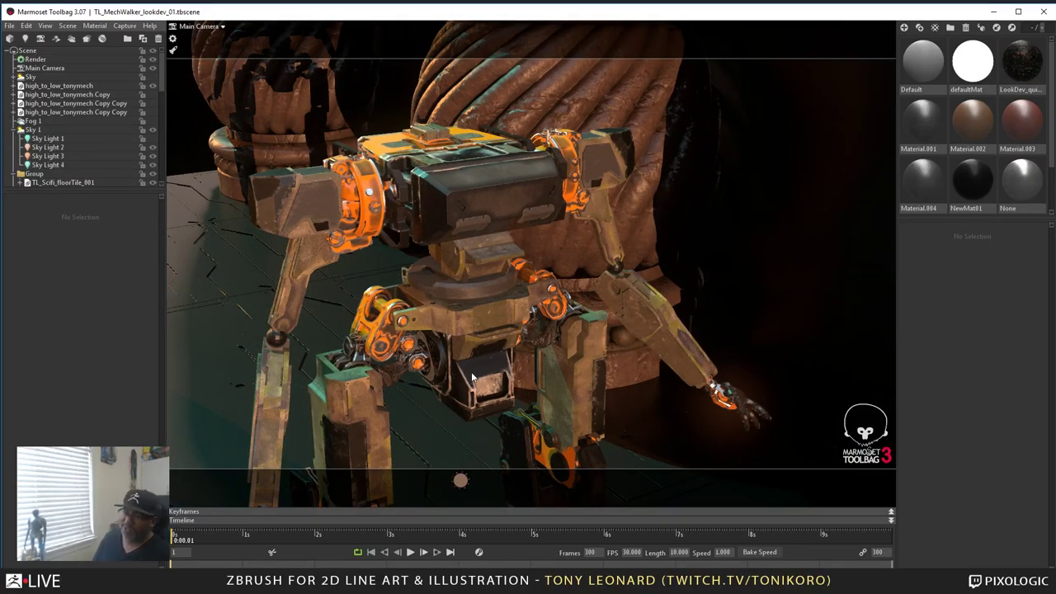
# - Orbit around the mech's body from low front, high rear and top-down angles
pyautogui.moveTo(473, 377); pyautogui.dragTo(435, 313)
pyautogui.moveTo(513, 377); pyautogui.dragTo(513, 290)
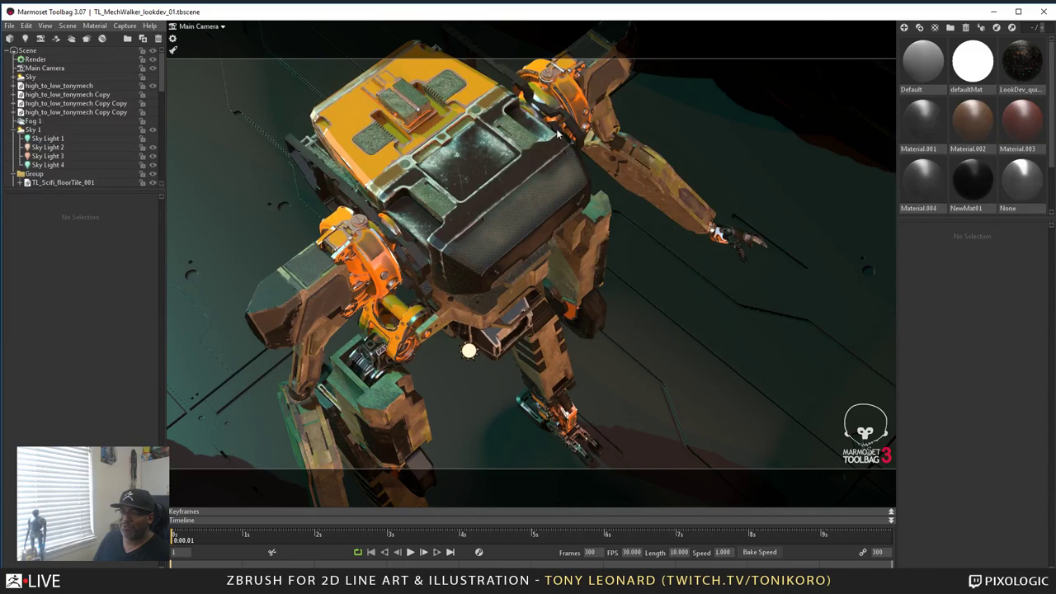
pyautogui.moveTo(475, 199); pyautogui.dragTo(576, 267)
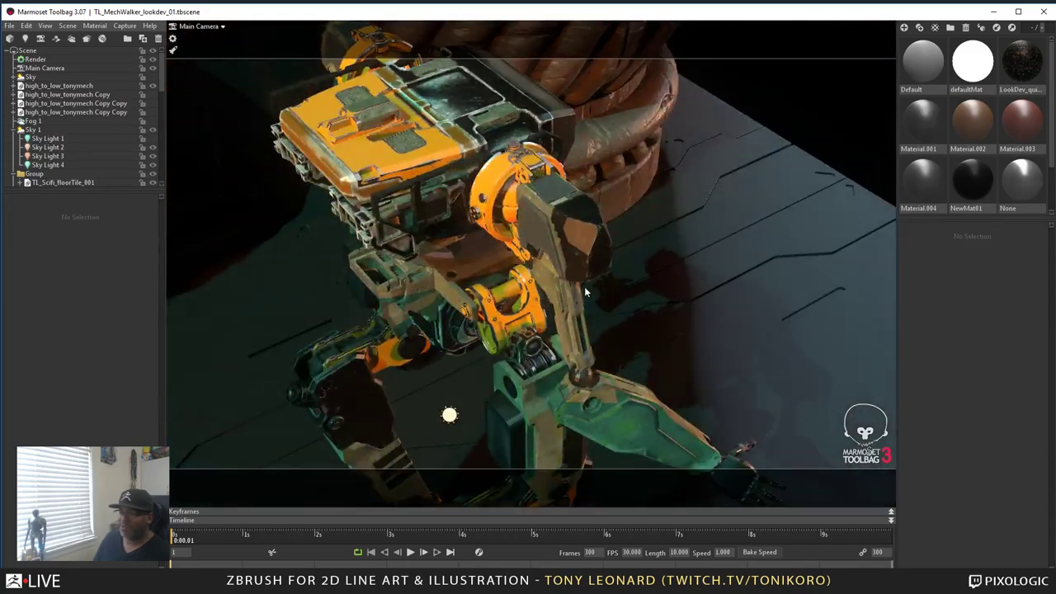
pyautogui.moveTo(572, 366); pyautogui.dragTo(530, 147)
pyautogui.moveTo(546, 353); pyautogui.dragTo(572, 367)
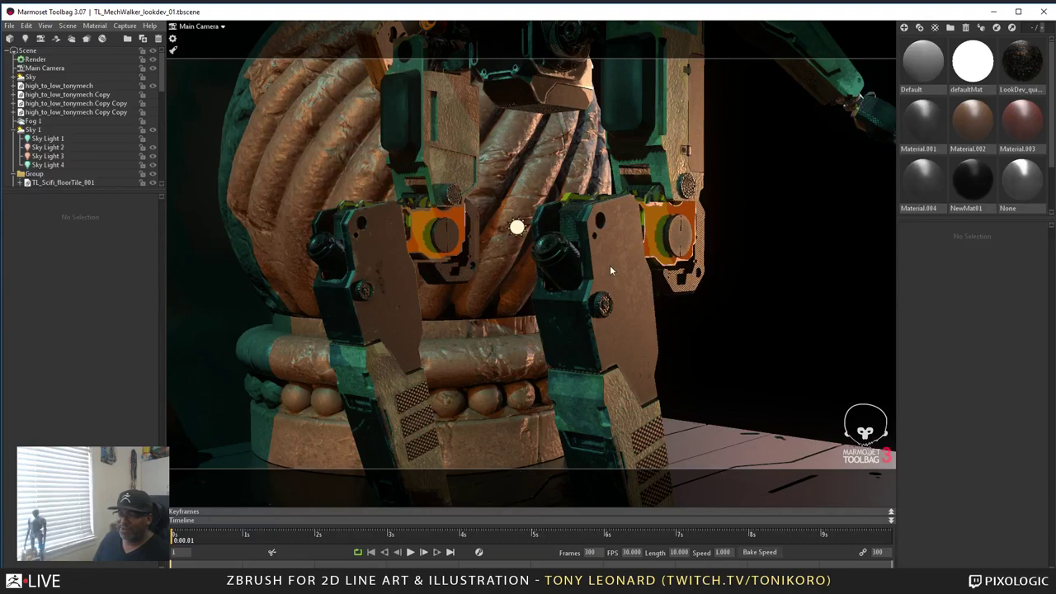
pyautogui.moveTo(629, 334)
pyautogui.mouseDown()
pyautogui.moveTo(640, 354)
pyautogui.moveTo(601, 359)
pyautogui.moveTo(594, 342)
pyautogui.moveTo(556, 353)
pyautogui.moveTo(565, 328)
pyautogui.moveTo(555, 314)
pyautogui.moveTo(567, 365)
pyautogui.moveTo(582, 369)
pyautogui.moveTo(622, 339)
pyautogui.mouseUp()
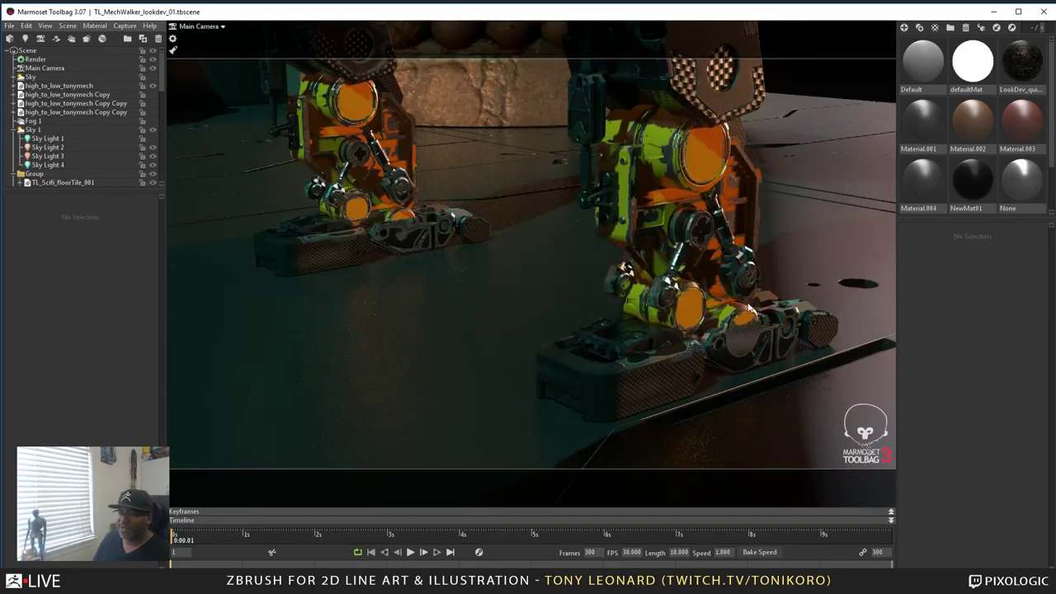
# - Inspect the mech's feet and legs up close, then minimize Marmoset Toolbag
pyautogui.moveTo(749, 309); pyautogui.dragTo(717, 323)
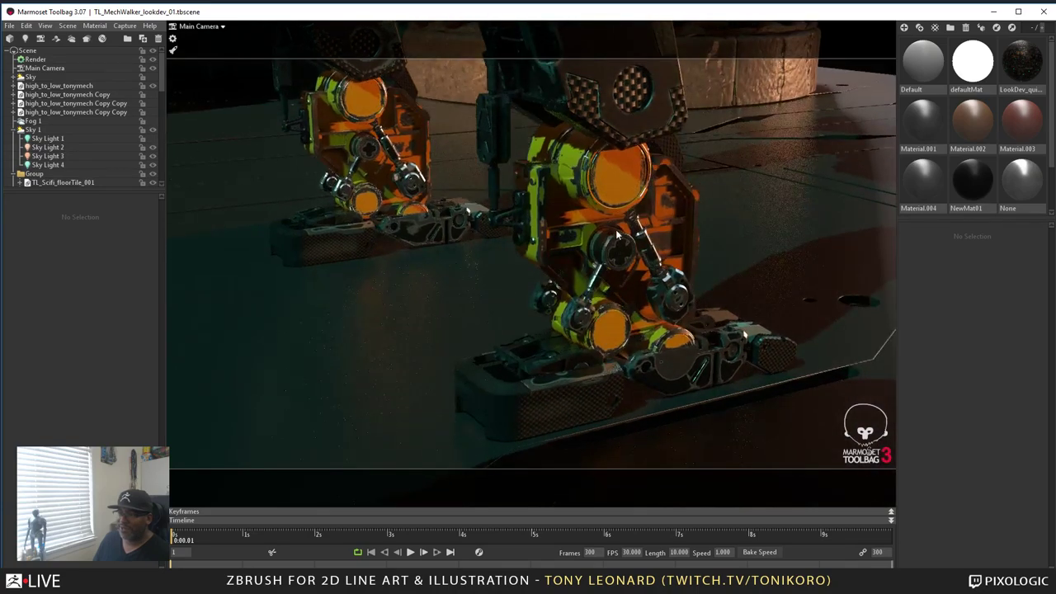
pyautogui.moveTo(617, 235); pyautogui.dragTo(641, 223)
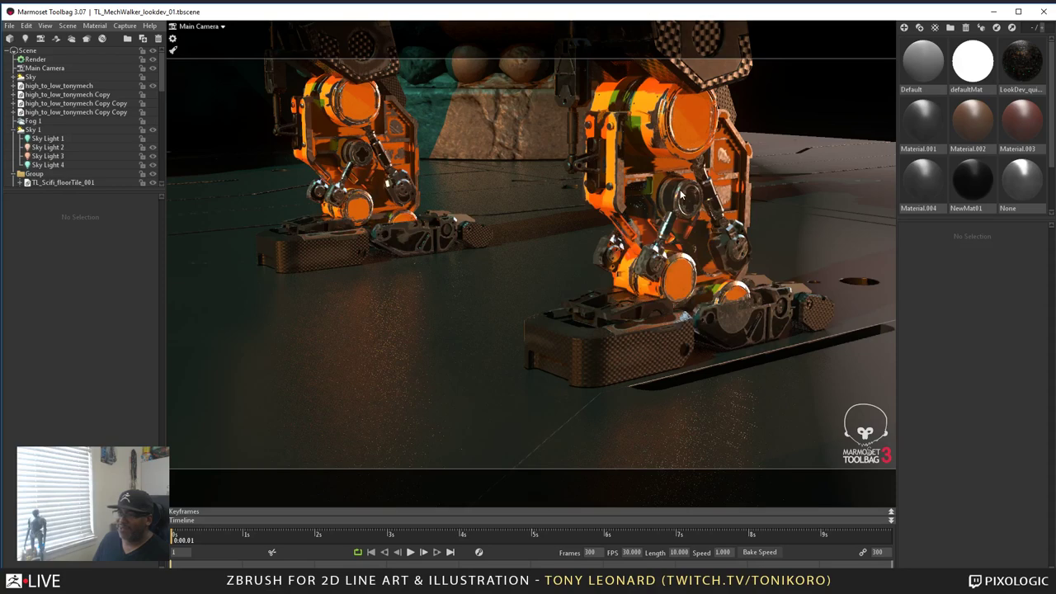
pyautogui.moveTo(703, 242); pyautogui.dragTo(534, 237)
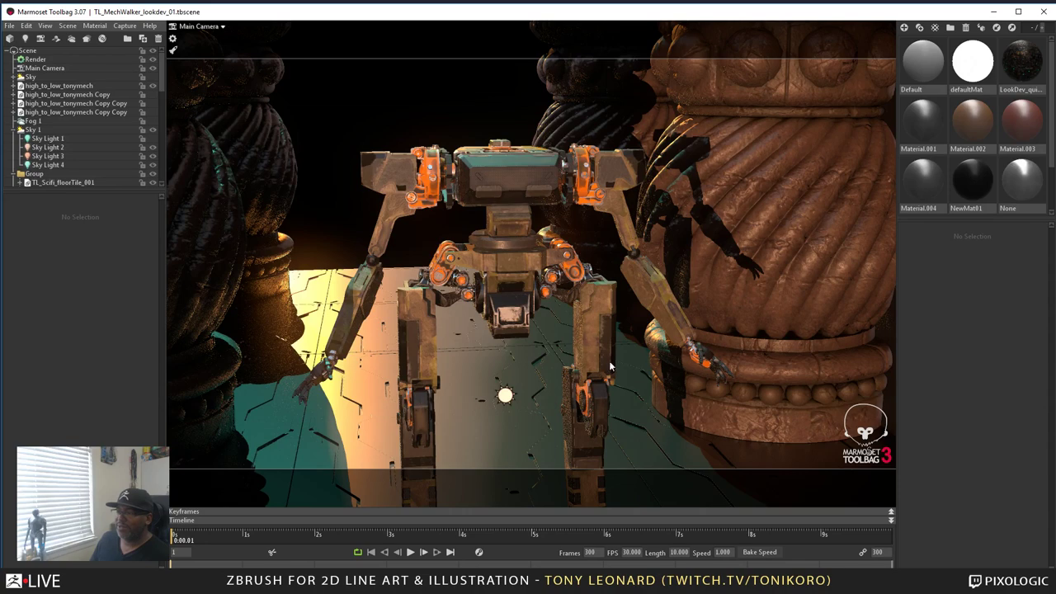
pyautogui.moveTo(536, 287); pyautogui.dragTo(621, 309)
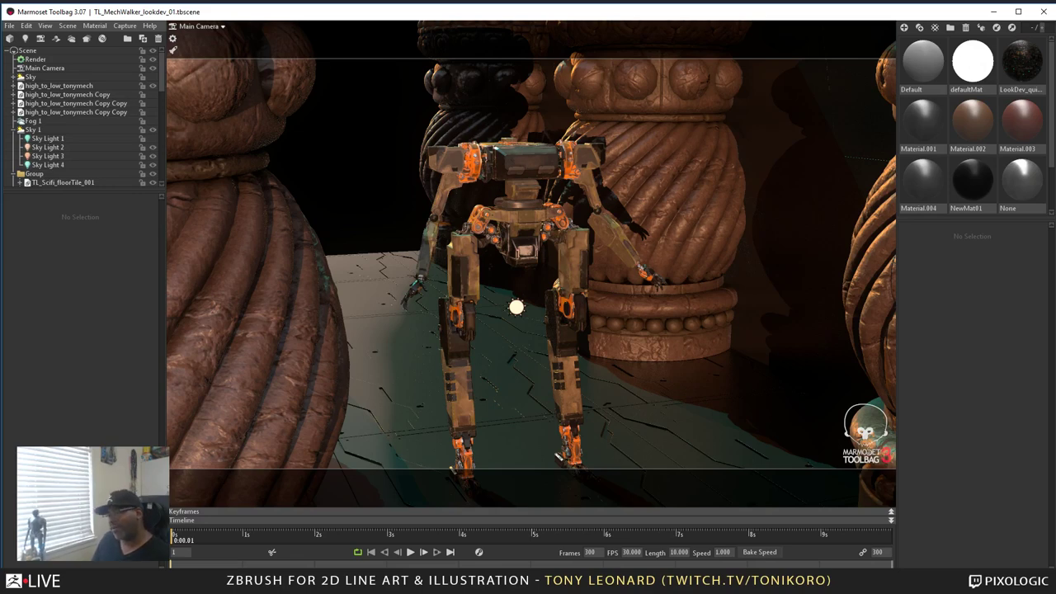
pyautogui.moveTo(568, 169); pyautogui.dragTo(633, 297)
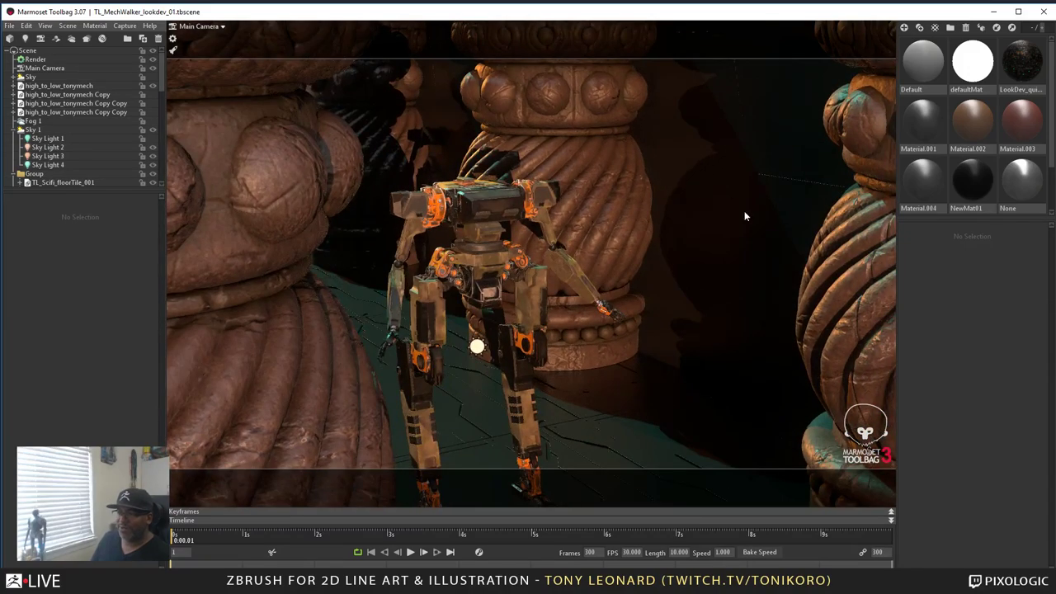
pyautogui.moveTo(692, 380); pyautogui.dragTo(638, 344)
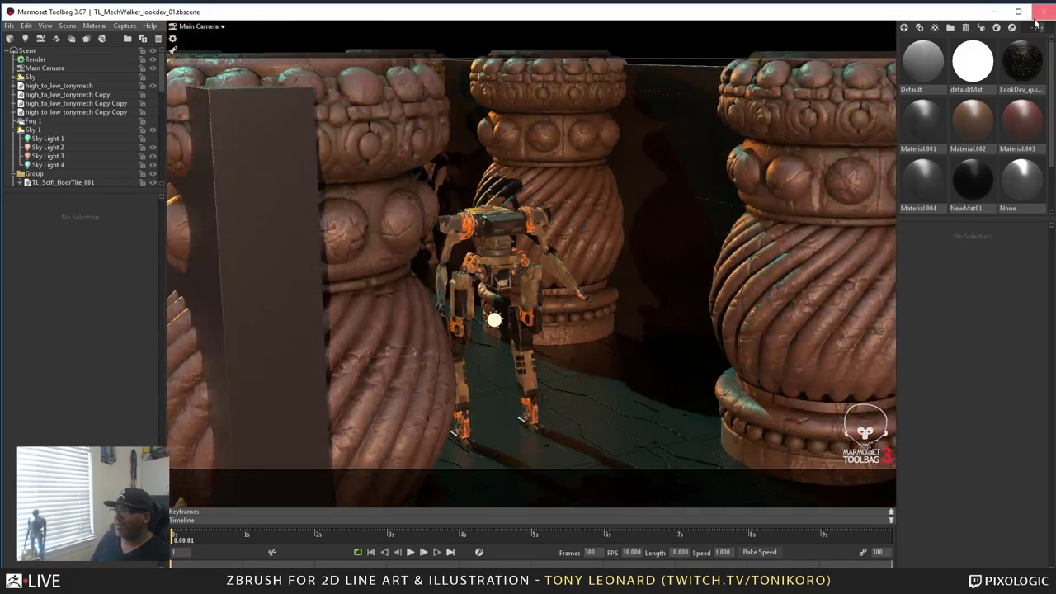
pyautogui.click(994, 12)
# - Switch to the spartan render in Photoshop and frame both figures at 66.7% zoom
pyautogui.hotkey('alt', 'Tab')
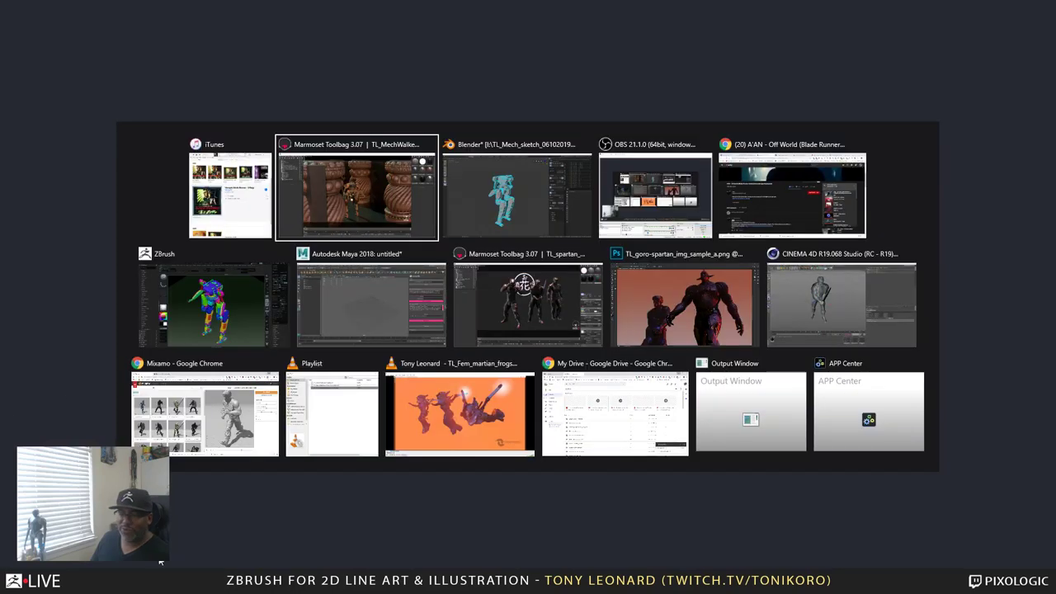
pyautogui.click(678, 324)
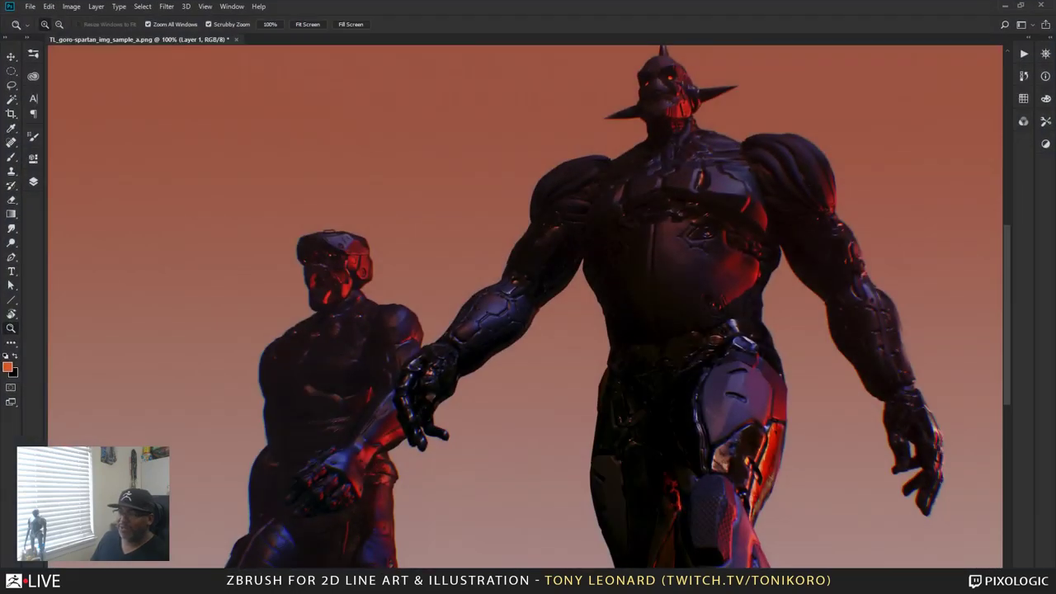
pyautogui.click(715, 353)
pyautogui.keyDown('alt'); pyautogui.click(716, 353); pyautogui.keyUp('alt')
pyautogui.moveTo(586, 404); pyautogui.dragTo(581, 375)
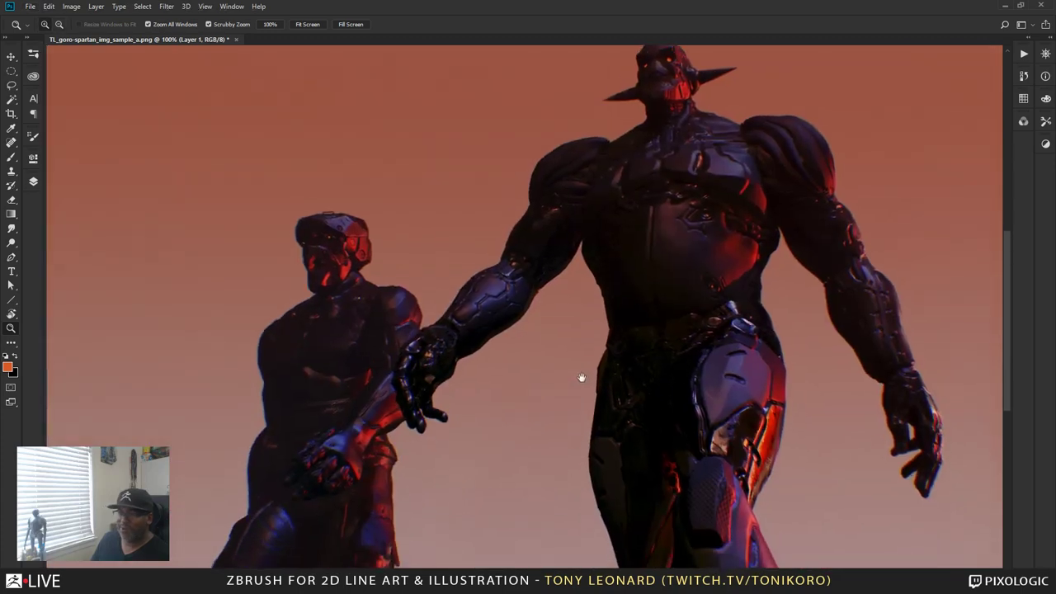
pyautogui.keyDown('alt'); pyautogui.click(616, 450); pyautogui.keyUp('alt')
pyautogui.moveTo(611, 480); pyautogui.dragTo(610, 438)
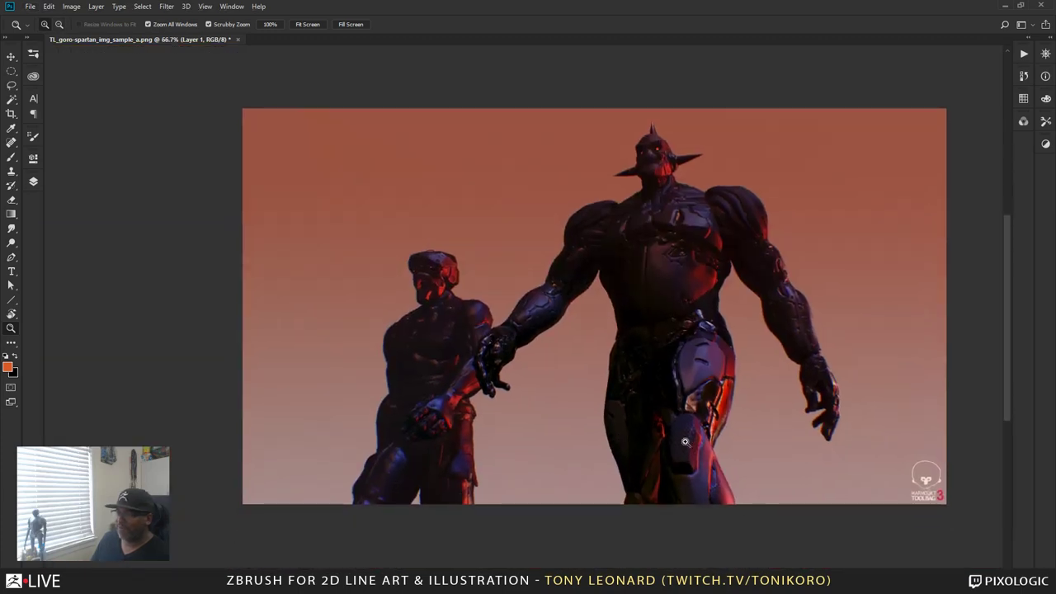
pyautogui.moveTo(687, 442); pyautogui.dragTo(658, 423)
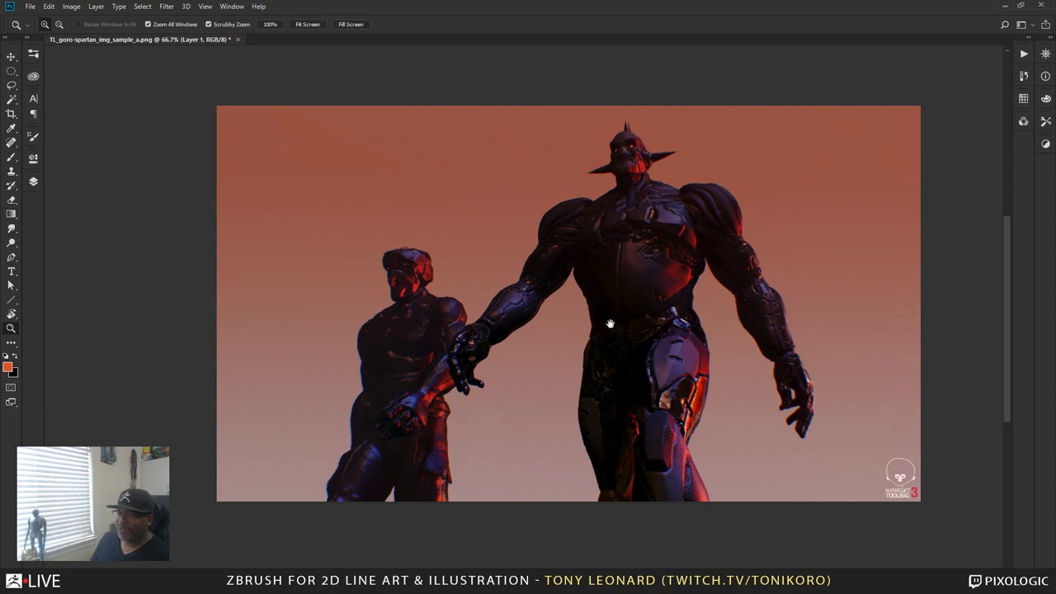
pyautogui.moveTo(610, 323); pyautogui.dragTo(599, 332)
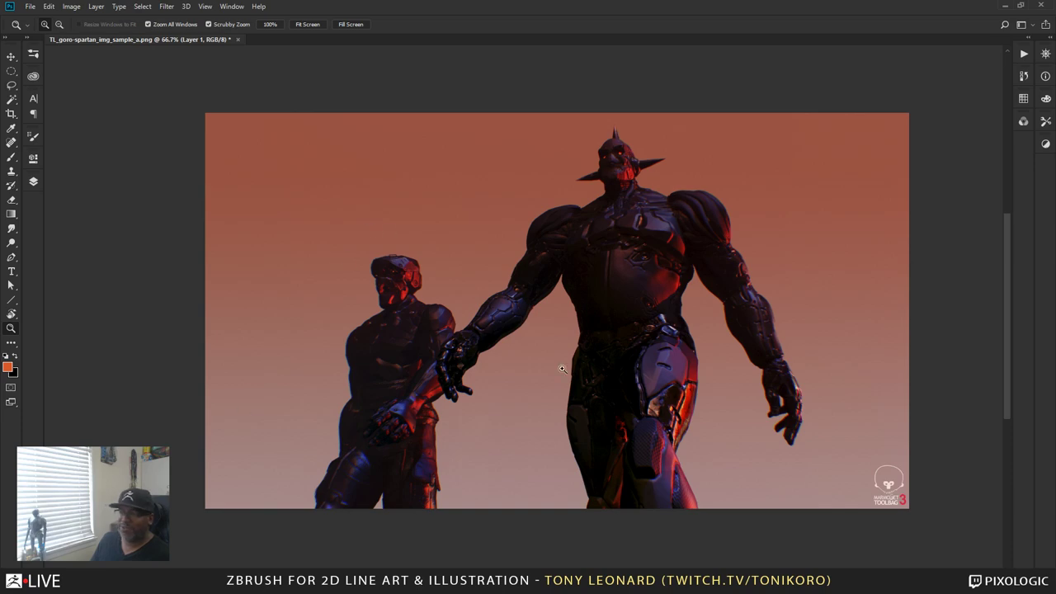
# - Check the large figure's head at 100%, fit the render to the window, then close it
pyautogui.click(673, 295)
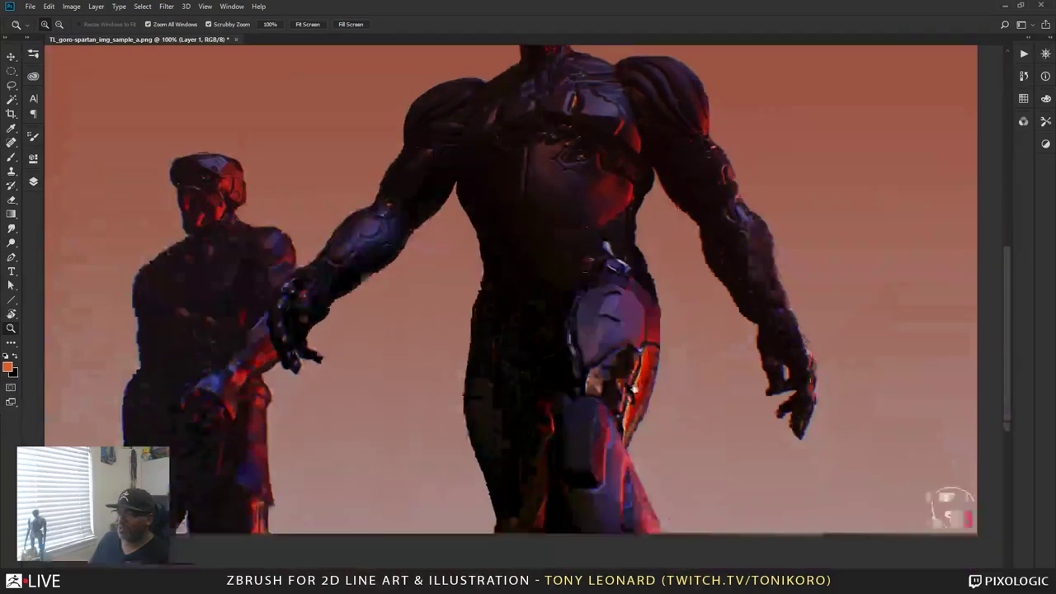
pyautogui.moveTo(564, 123); pyautogui.dragTo(623, 205)
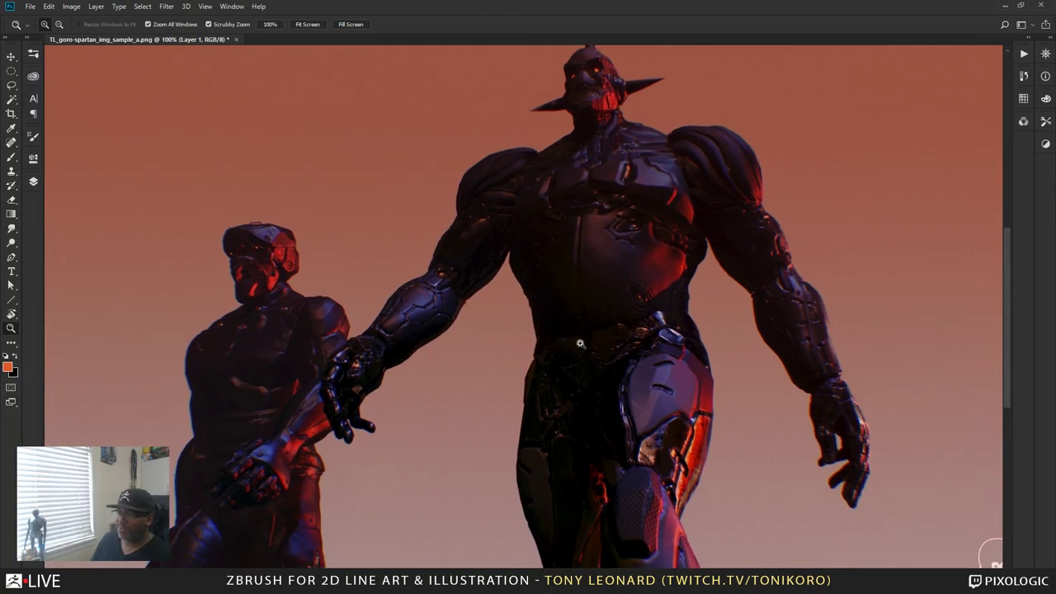
pyautogui.keyDown('alt'); pyautogui.click(629, 436); pyautogui.keyUp('alt')
pyautogui.moveTo(623, 463); pyautogui.dragTo(626, 436)
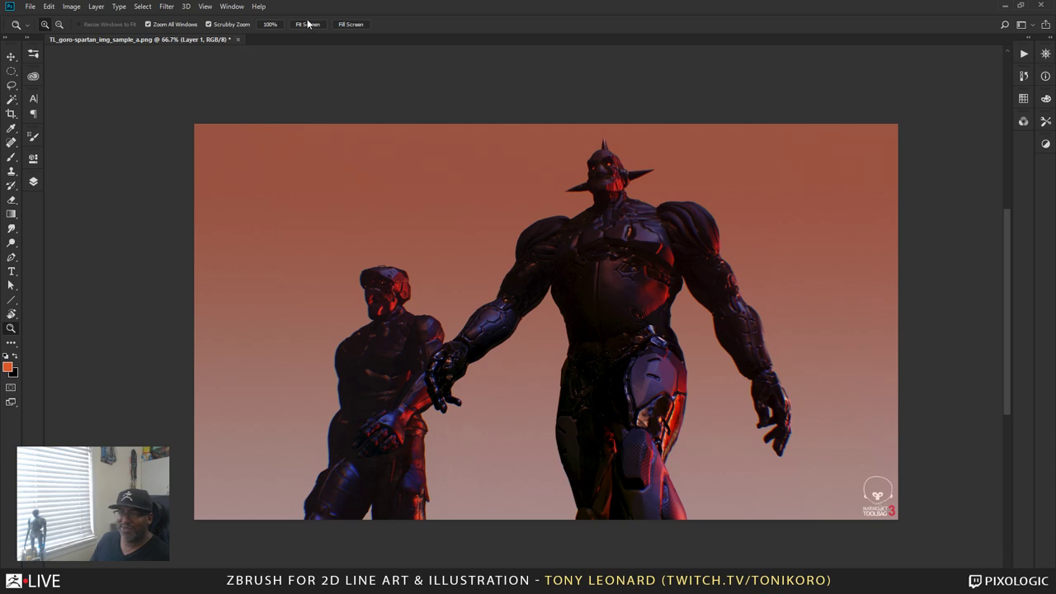
pyautogui.click(238, 39)
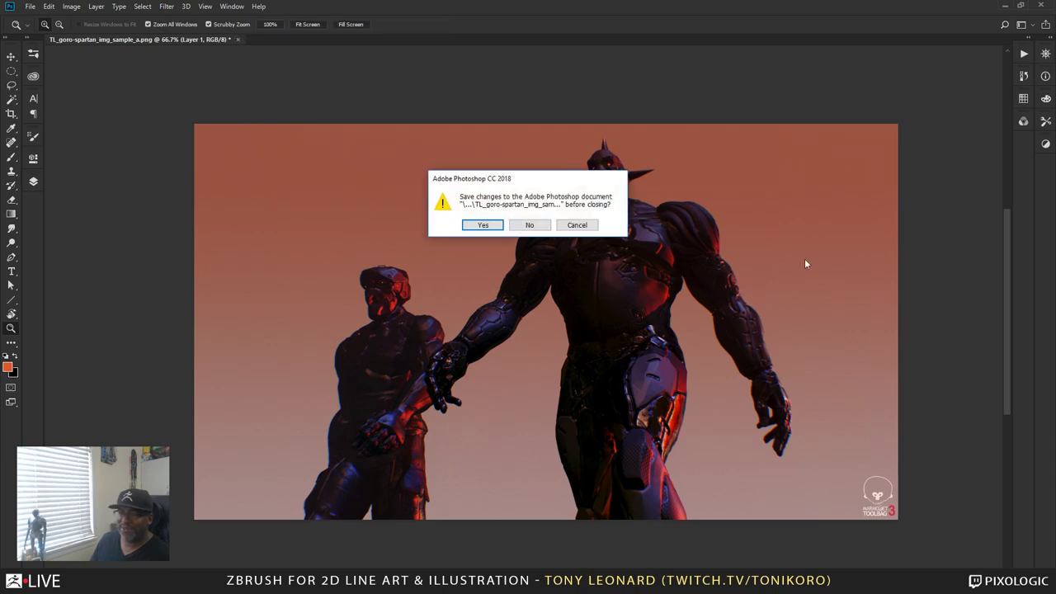
# - Save the render as TL_goro-spartan_img_sample_a.psd in Photoshop format and close it
pyautogui.press('Escape')
pyautogui.hotkey('ctrl', 'shift', 's')
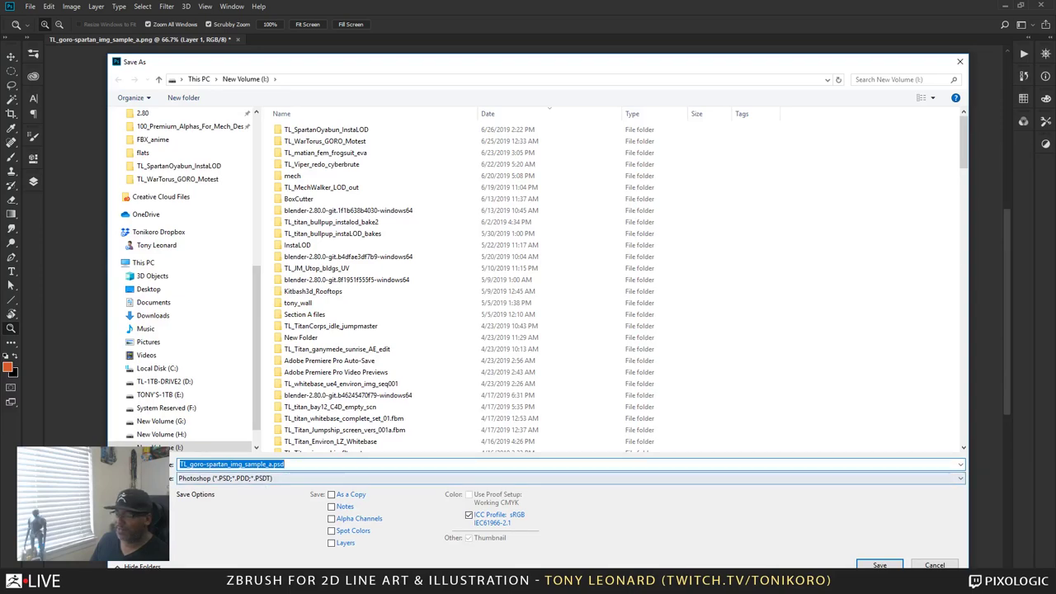
pyautogui.click(879, 565)
pyautogui.click(237, 39)
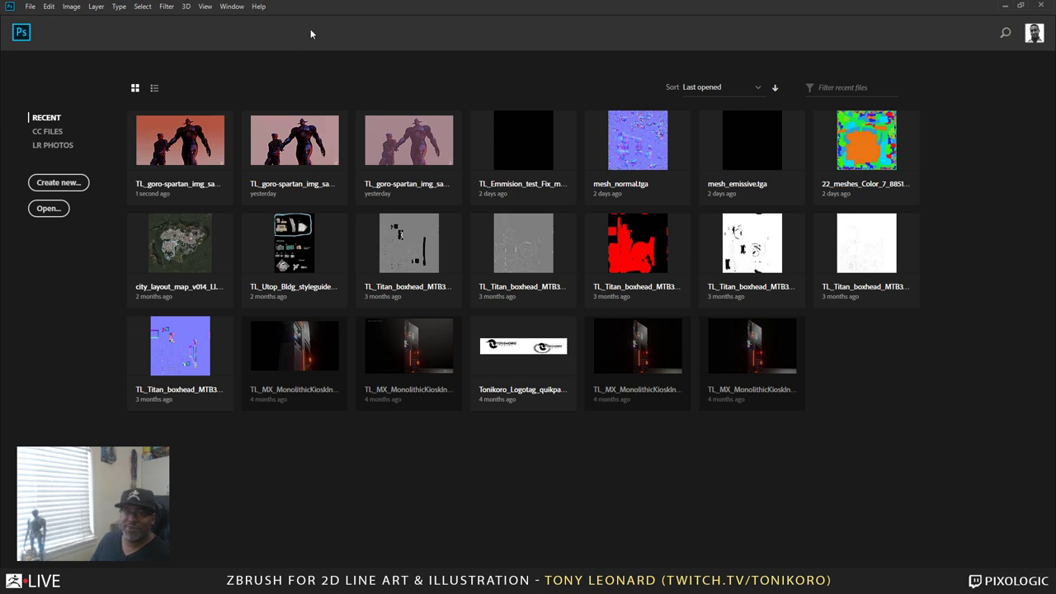
pyautogui.click(259, 7)
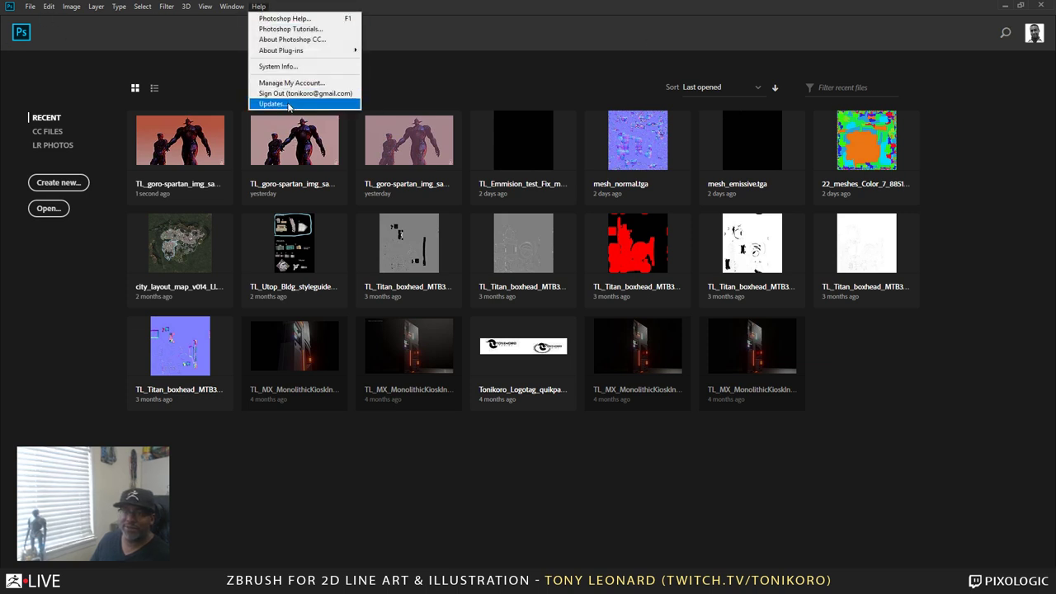
pyautogui.click(91, 68)
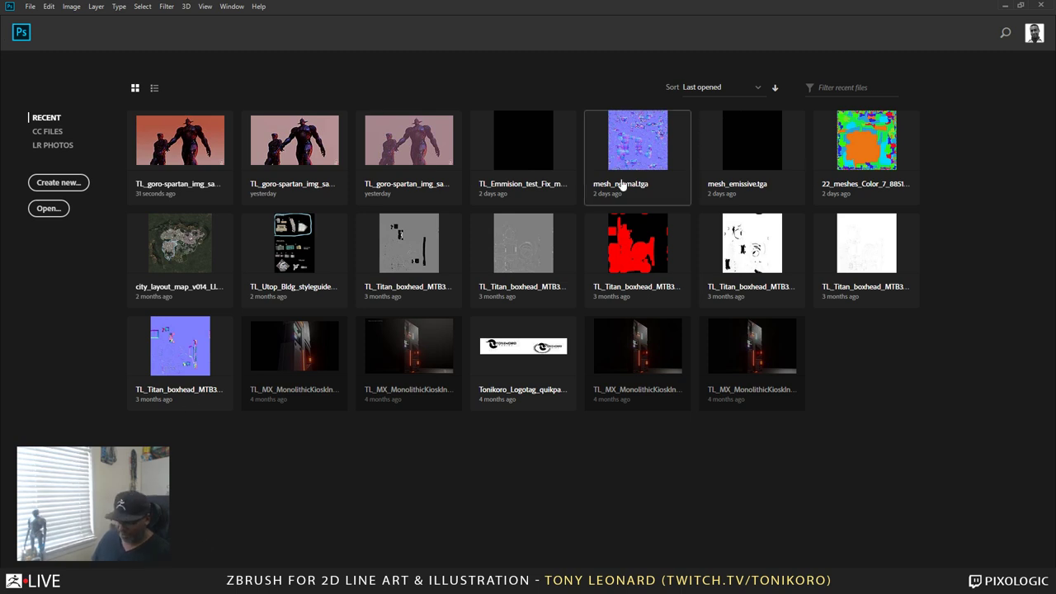
# - Launch Quixel SUITE 2.0 from the Start menu search
pyautogui.press('super')
pyautogui.write('q')
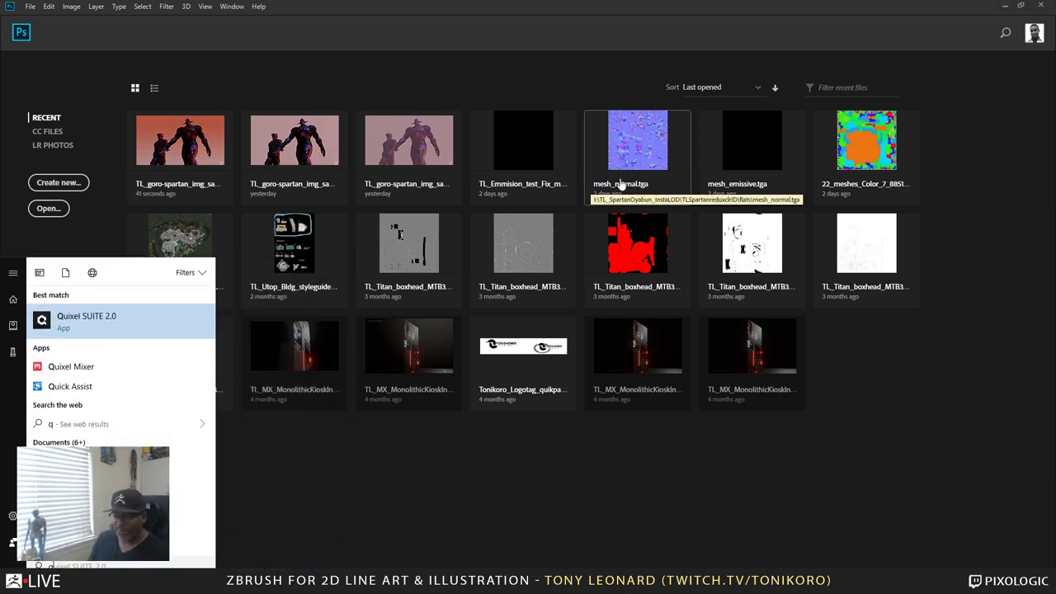
pyautogui.press('Escape')
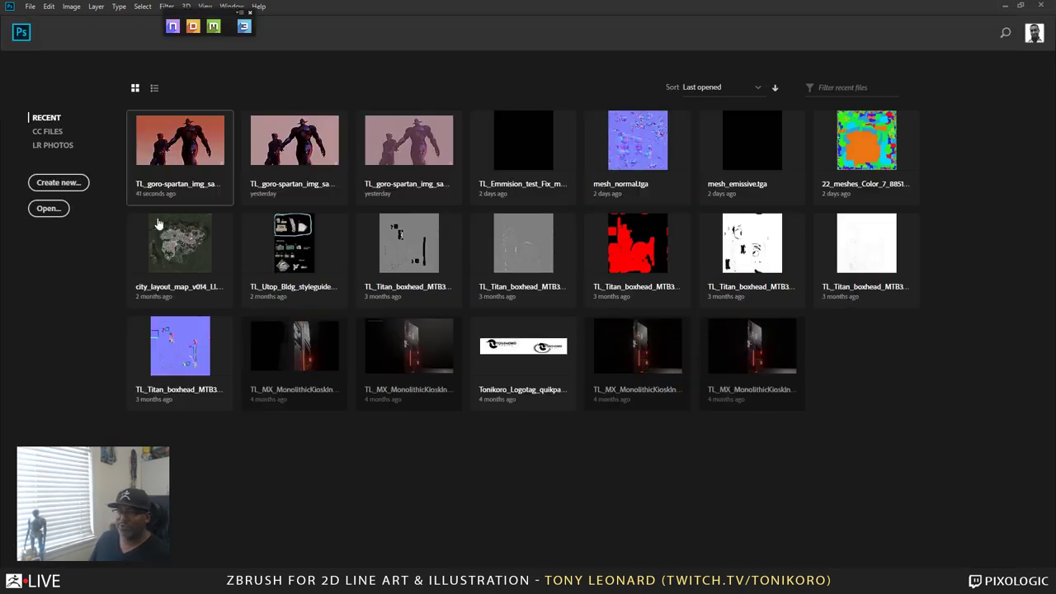
# - Move the Quixel toolbar aside and open DDO's Base Creator setup
pyautogui.moveTo(188, 16); pyautogui.dragTo(61, 62)
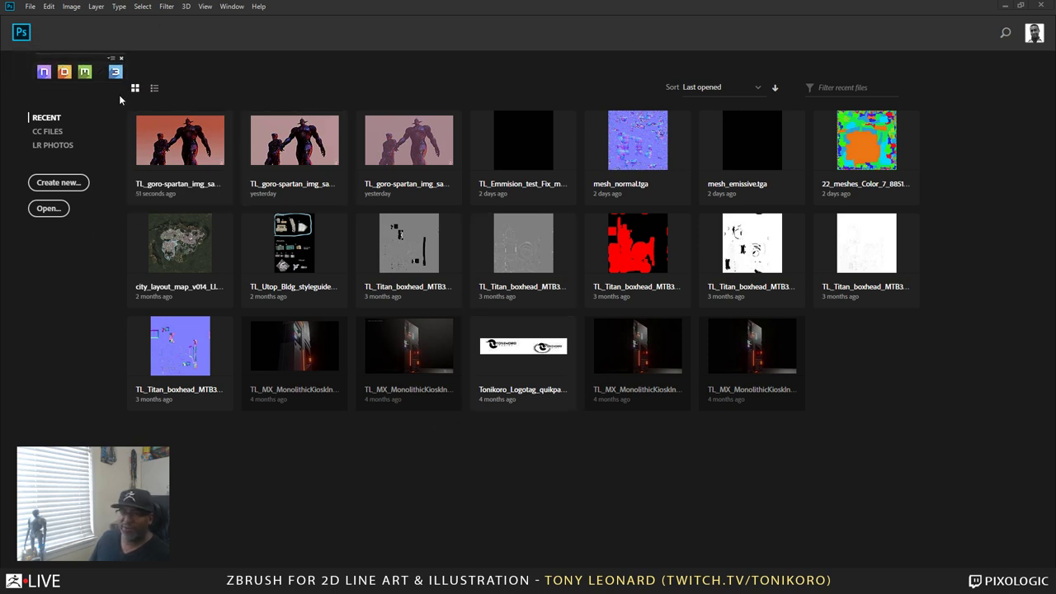
pyautogui.click(64, 71)
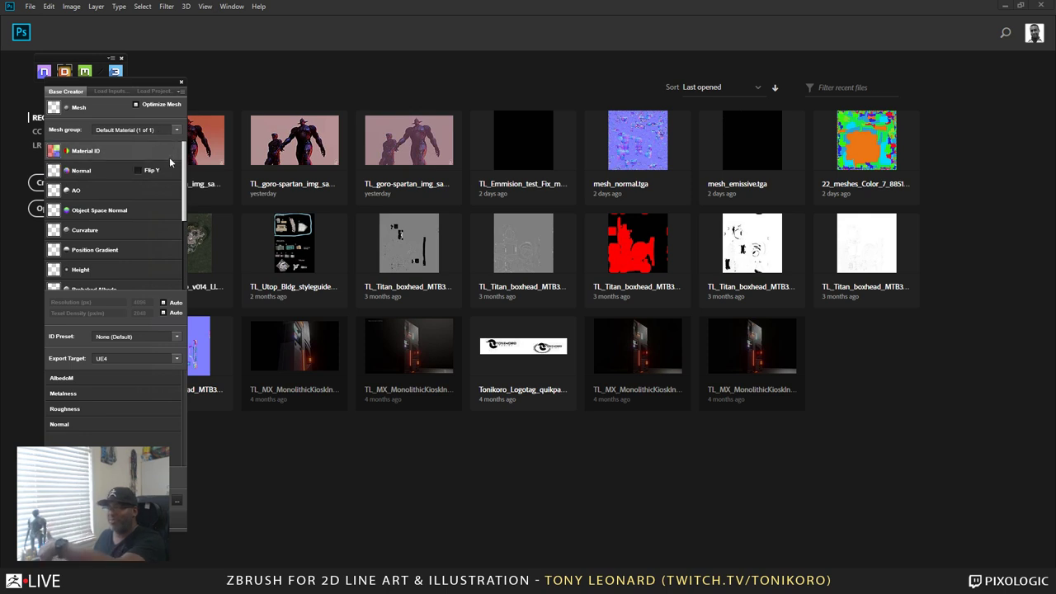
pyautogui.moveTo(168, 165)
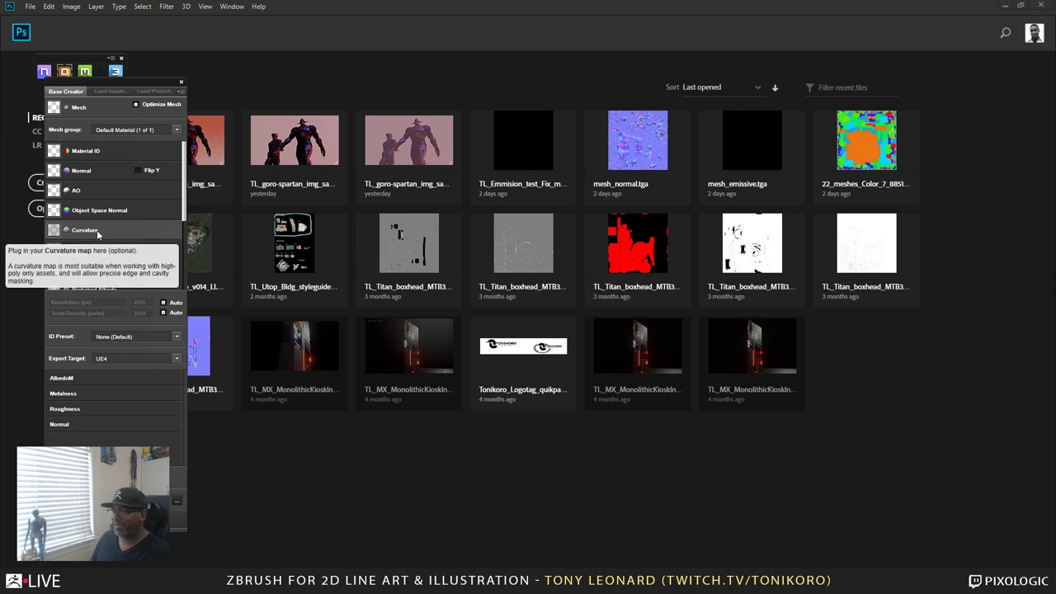
# - Load TL_Spartan_redux_clrID_uv002.obj from the TL_SpartanOyabun_InstaLOD folder as the project mesh
pyautogui.click(48, 107)
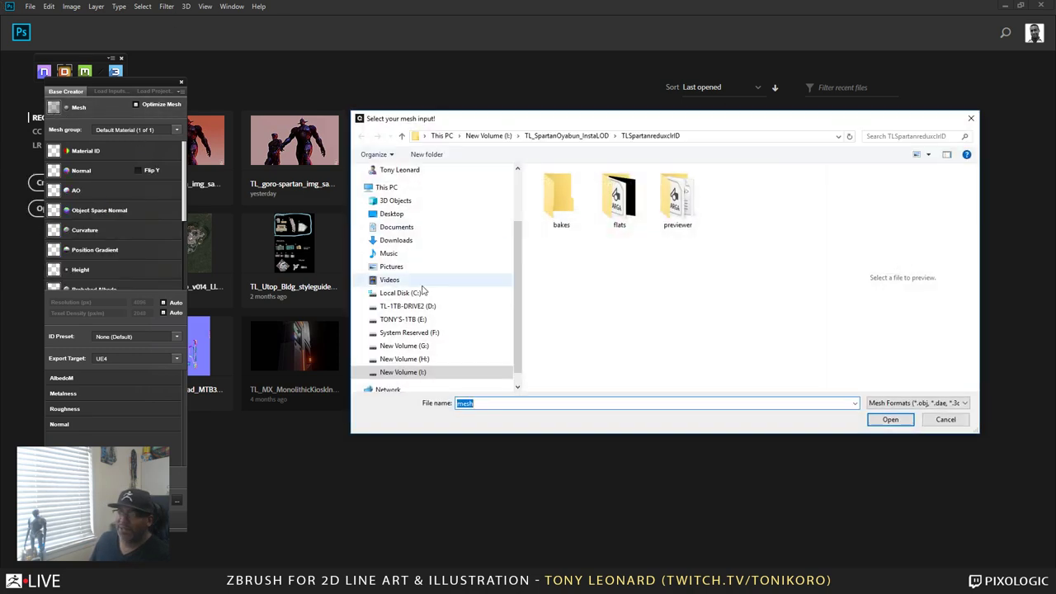
pyautogui.click(573, 136)
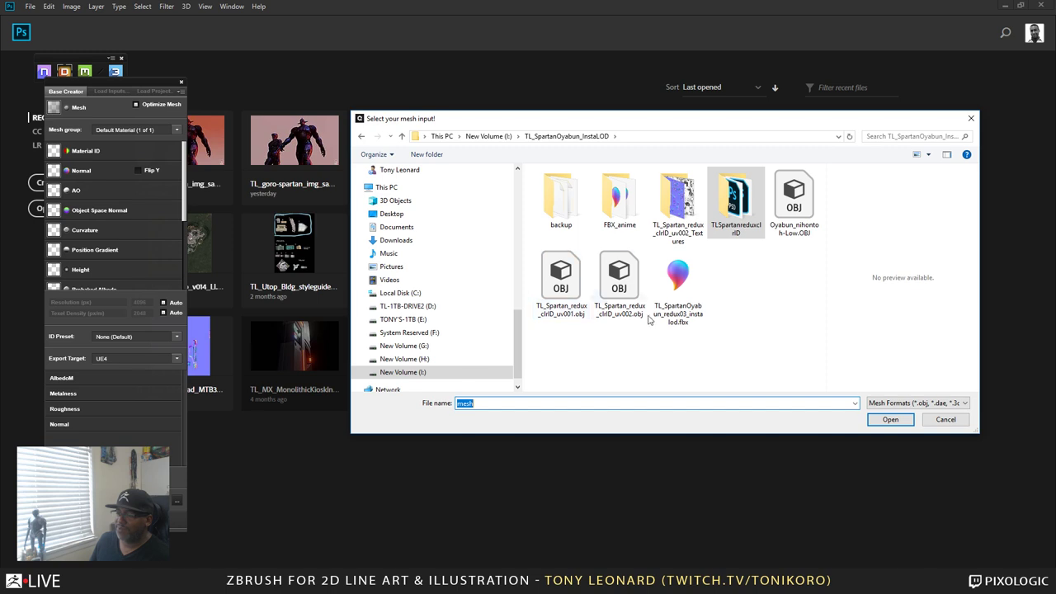
pyautogui.click(618, 279)
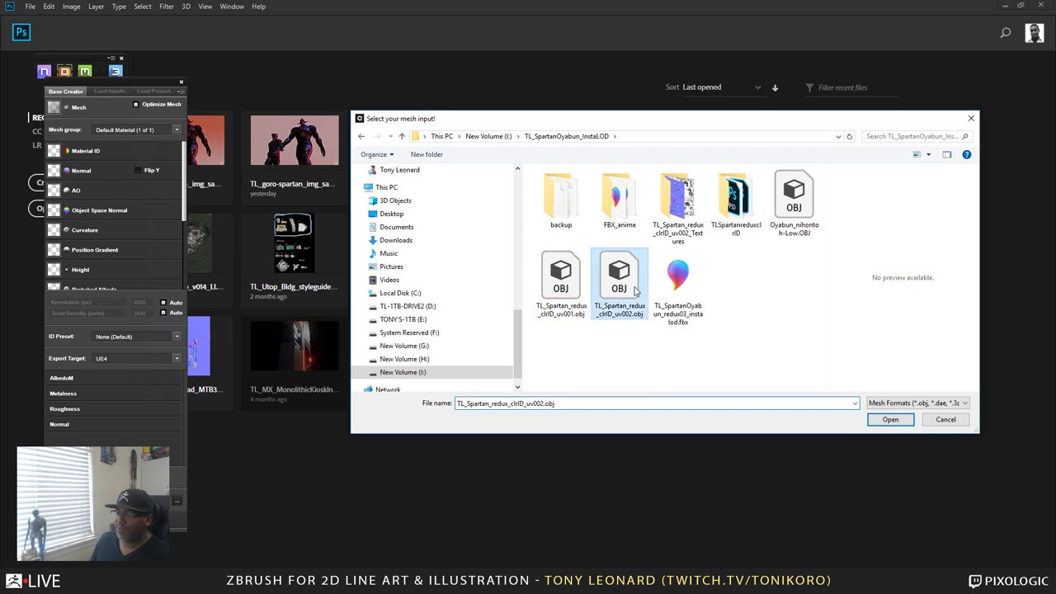
pyautogui.click(895, 420)
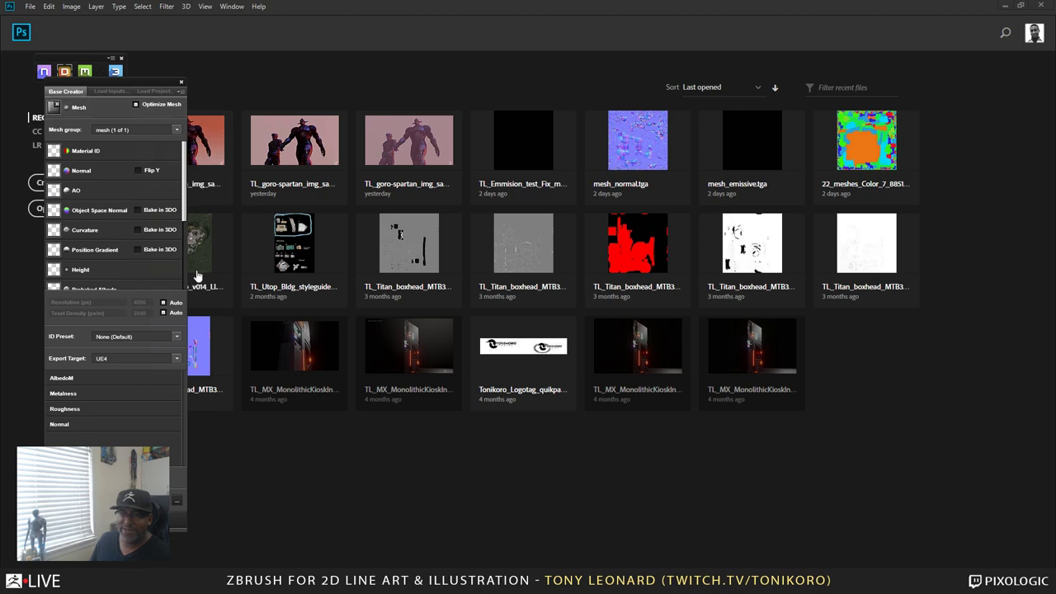
# - Load 22_meshes_Color as the Material ID map and 22_meshes_Normal_4 as the Normal map
pyautogui.click(56, 153)
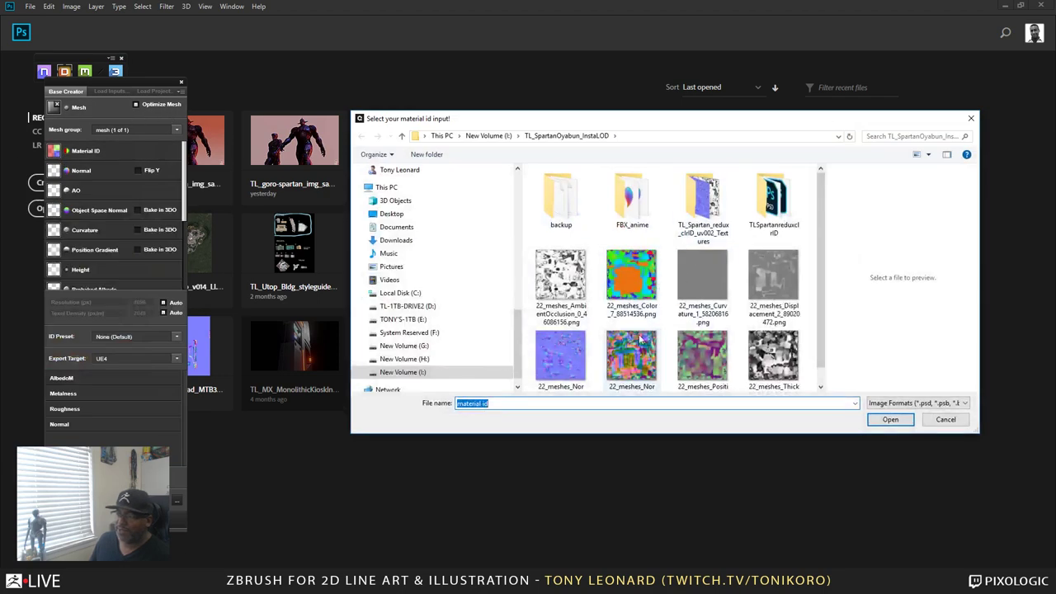
pyautogui.scroll(-1, 641, 297)
pyautogui.click(641, 269)
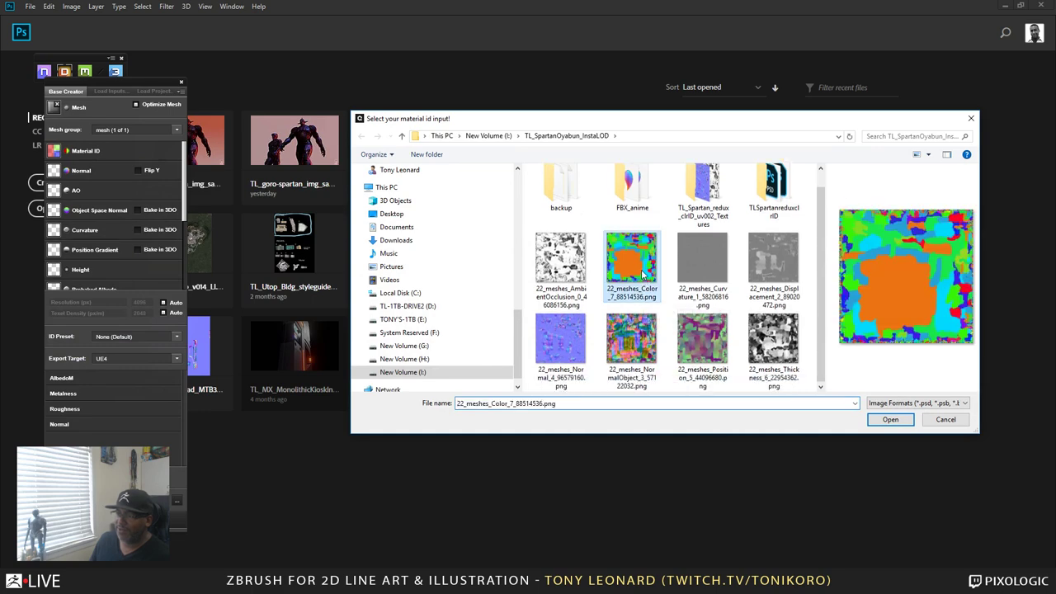
pyautogui.click(890, 420)
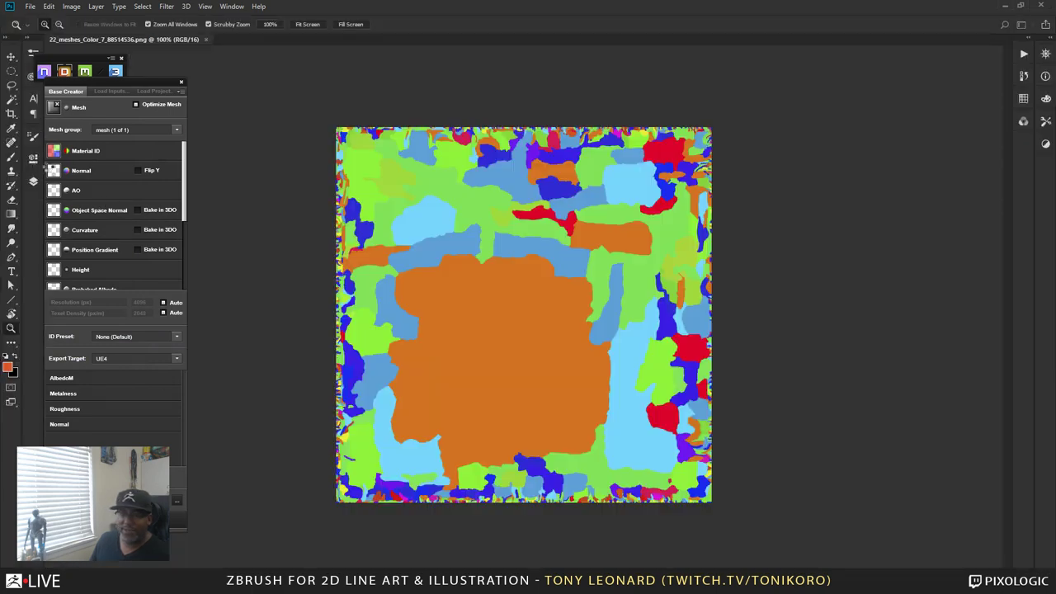
pyautogui.click(54, 171)
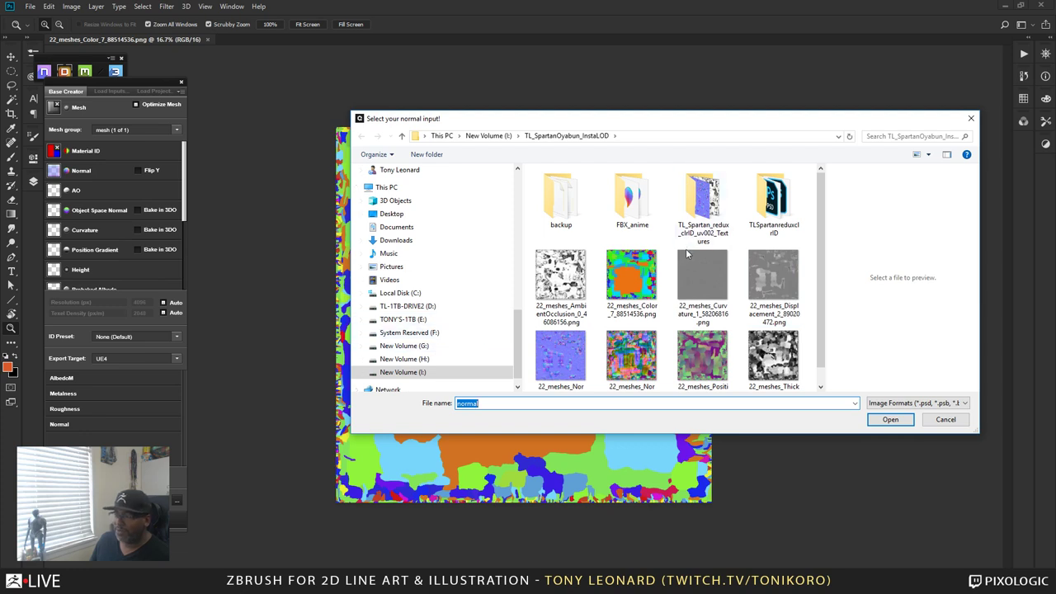
pyautogui.click(555, 356)
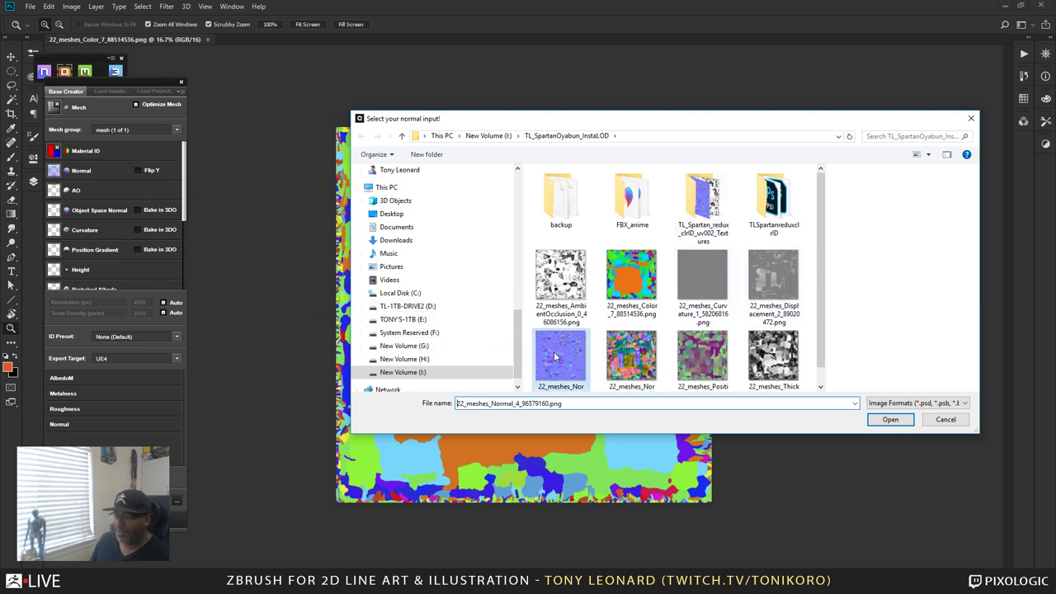
pyautogui.click(890, 419)
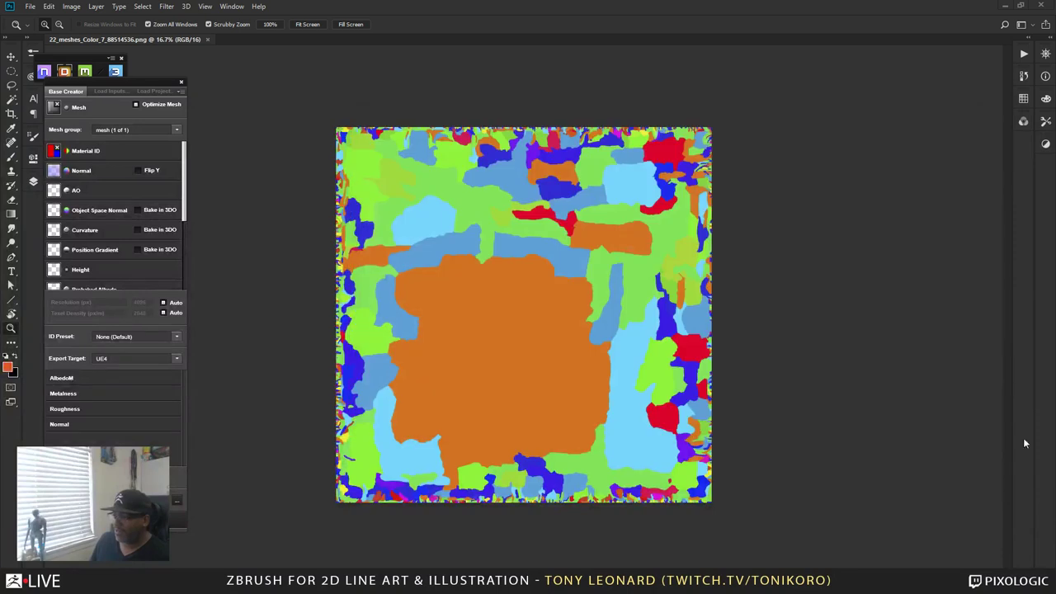
pyautogui.click(114, 164)
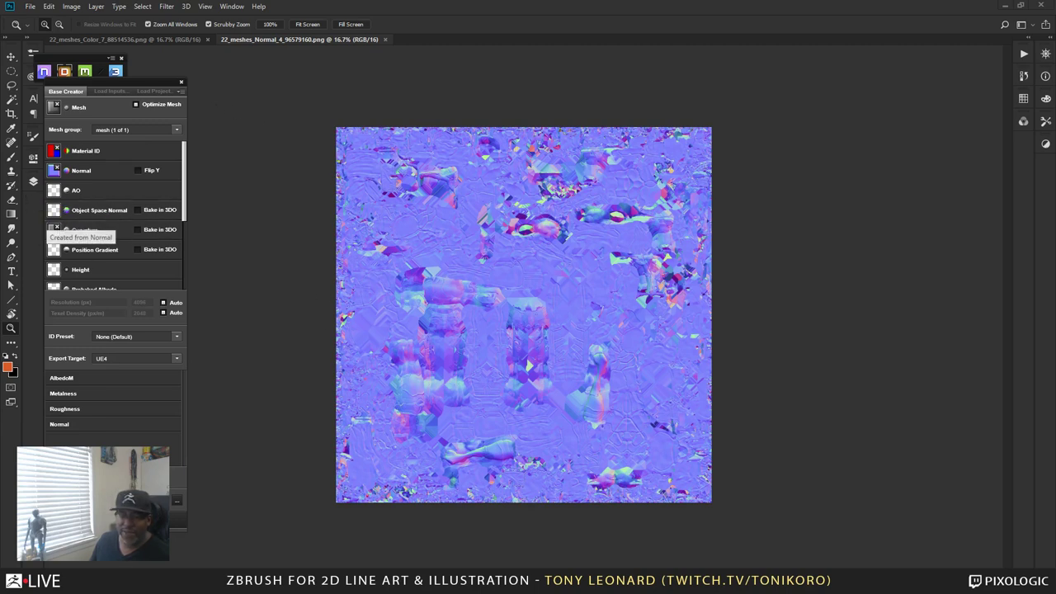
pyautogui.click(177, 359)
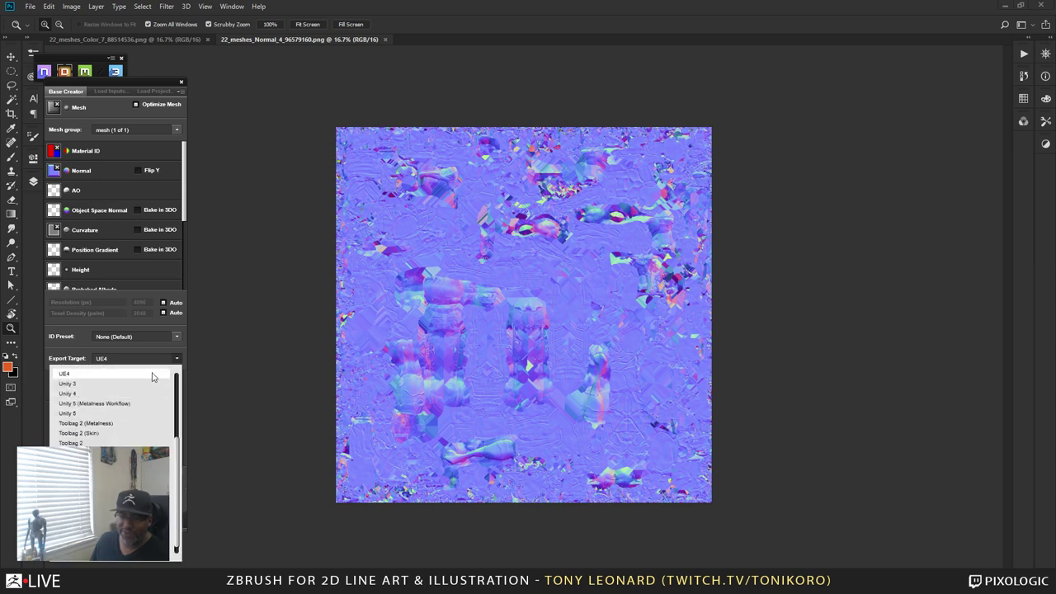
pyautogui.click(153, 375)
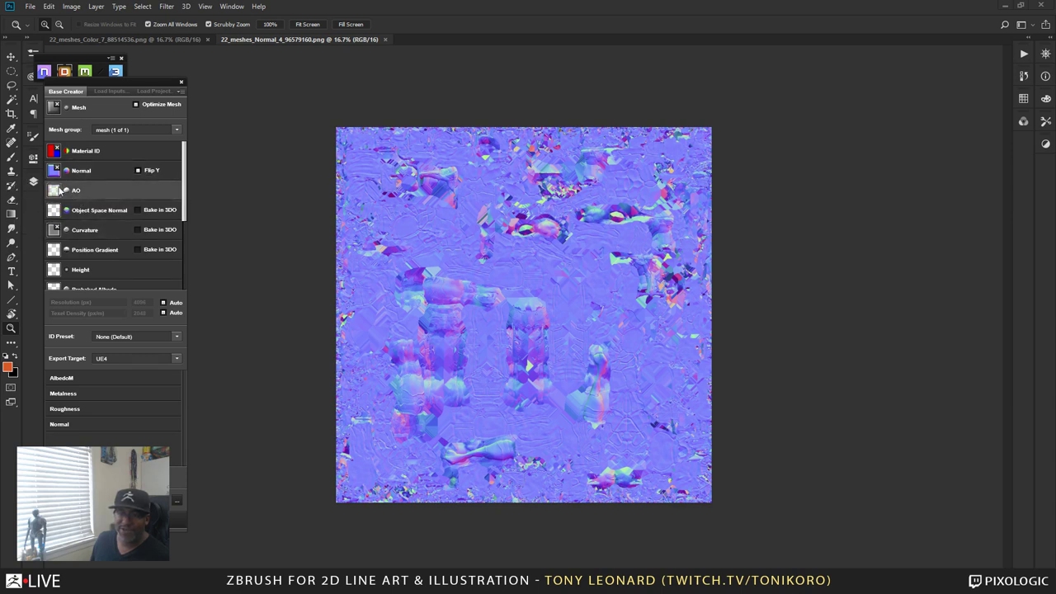
pyautogui.moveTo(55, 197)
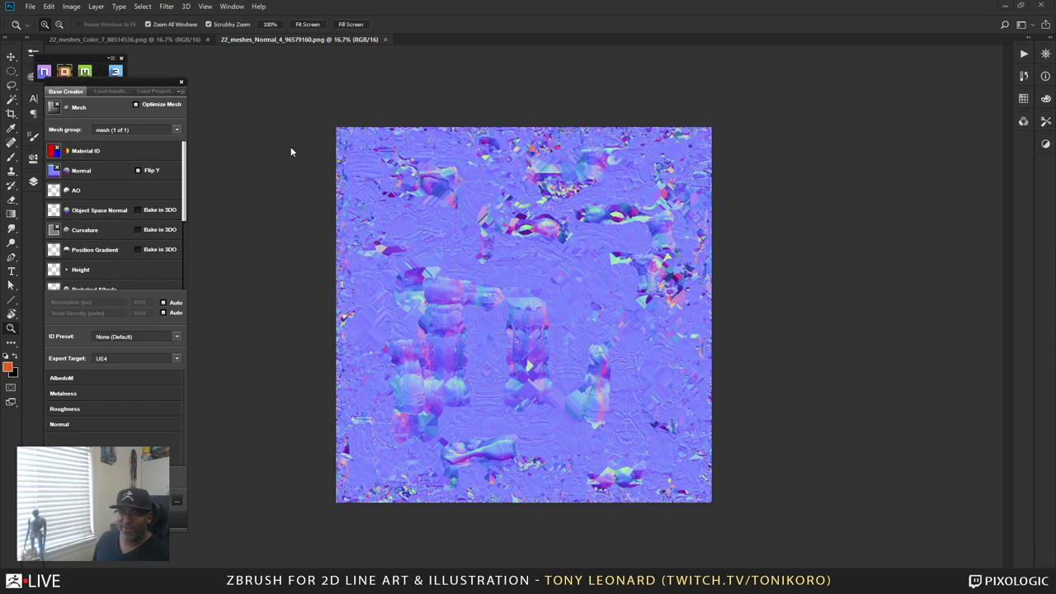
# - Load the 22_meshes AmbientOcclusion and NormalObject_3 maps into their input slots
pyautogui.click(53, 190)
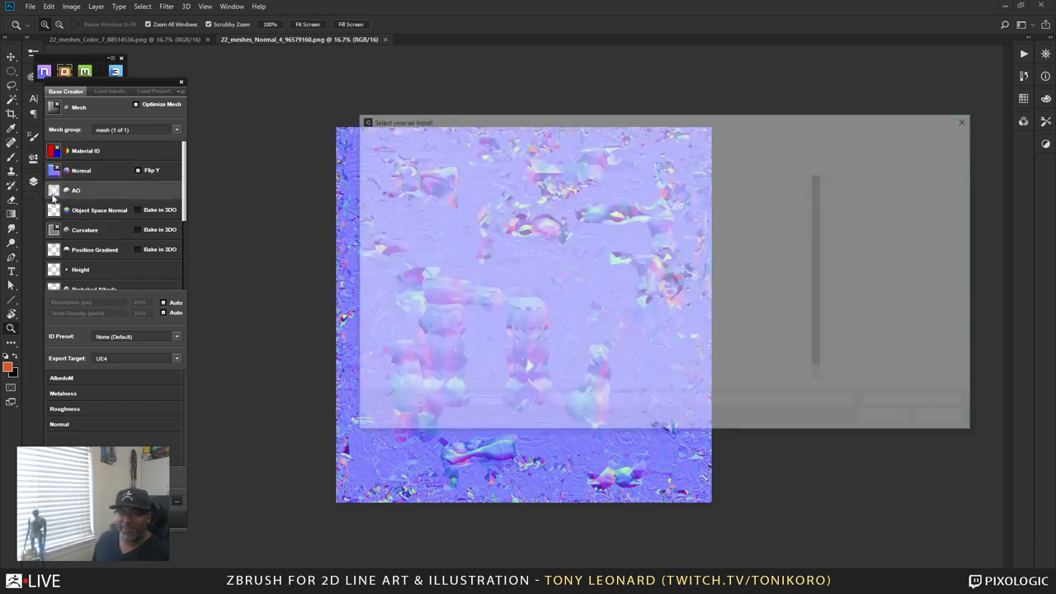
pyautogui.click(561, 280)
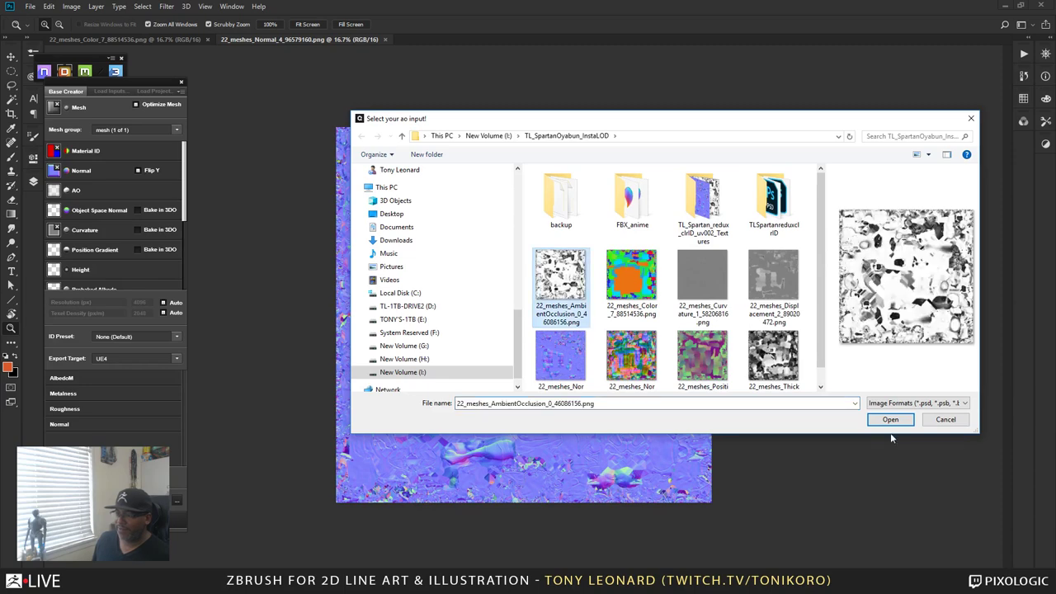
pyautogui.click(882, 422)
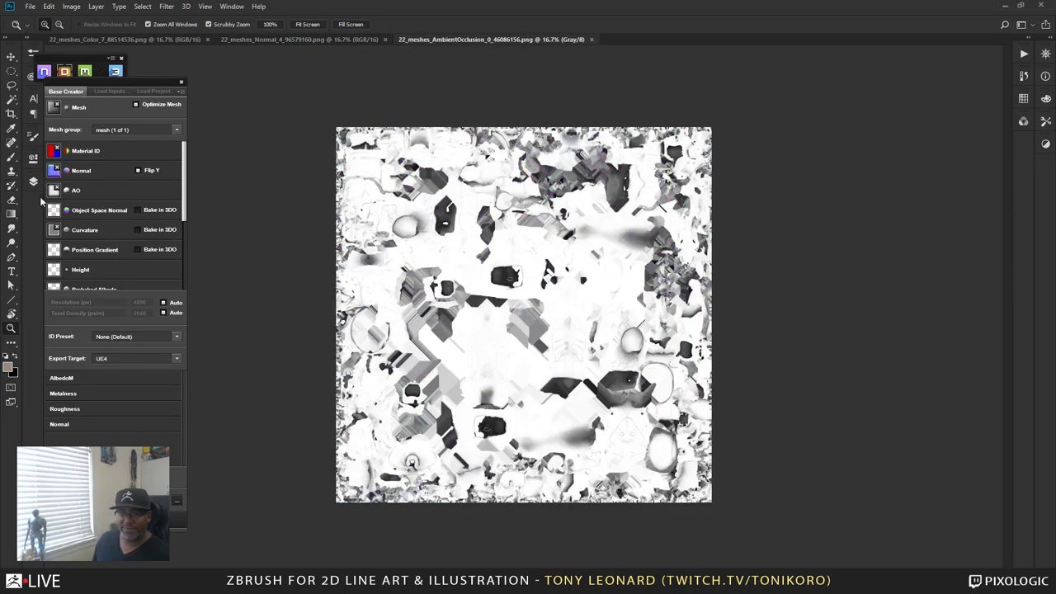
pyautogui.click(53, 209)
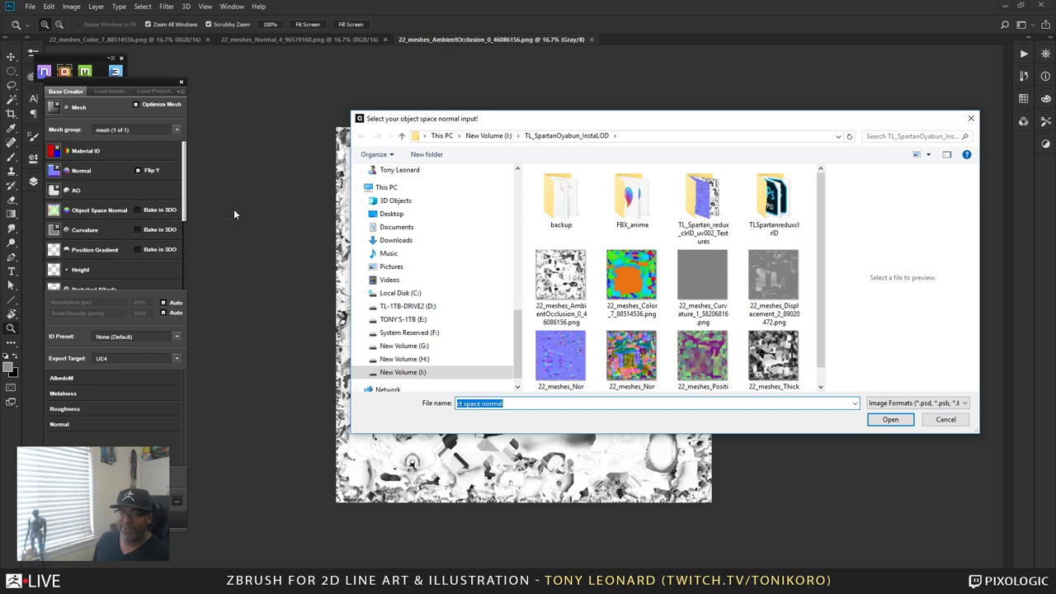
pyautogui.click(647, 363)
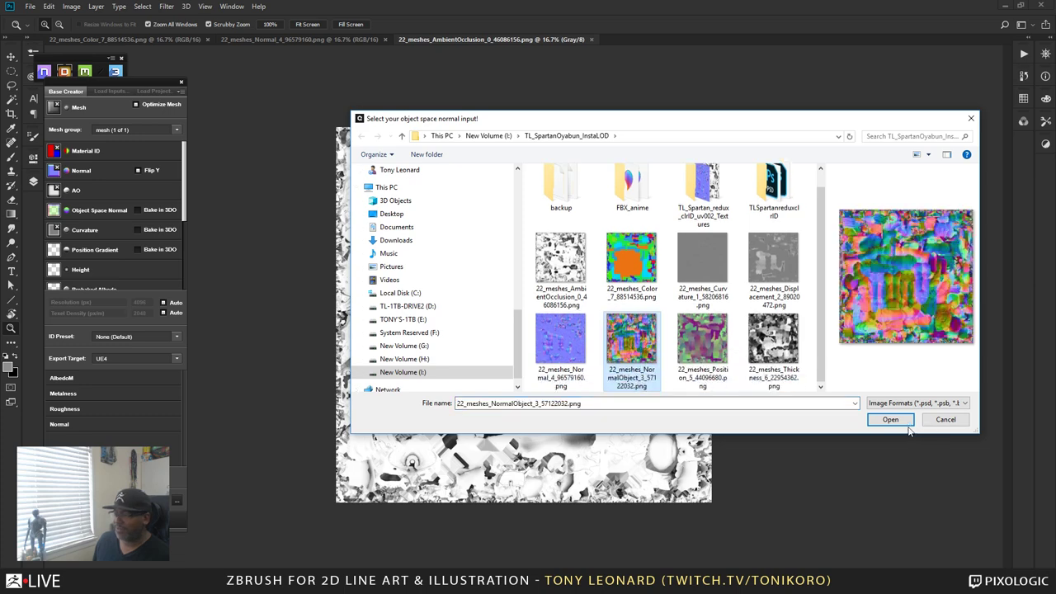
pyautogui.click(904, 423)
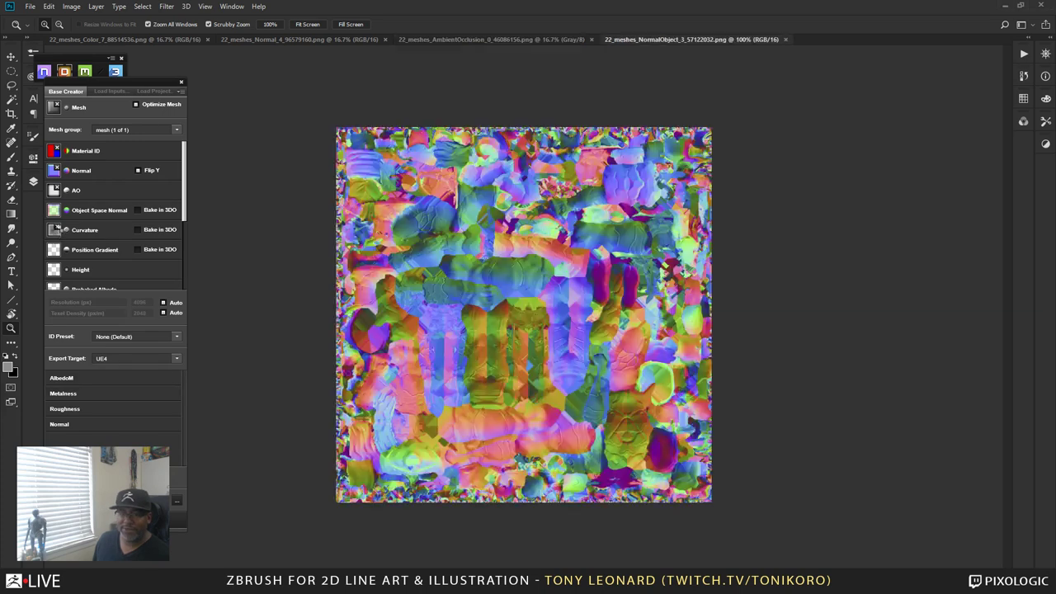
# - Load the Curvature png and 22_meshes_Position_5_44096680.png as curvature and position gradient inputs
pyautogui.click(54, 235)
pyautogui.click(683, 271)
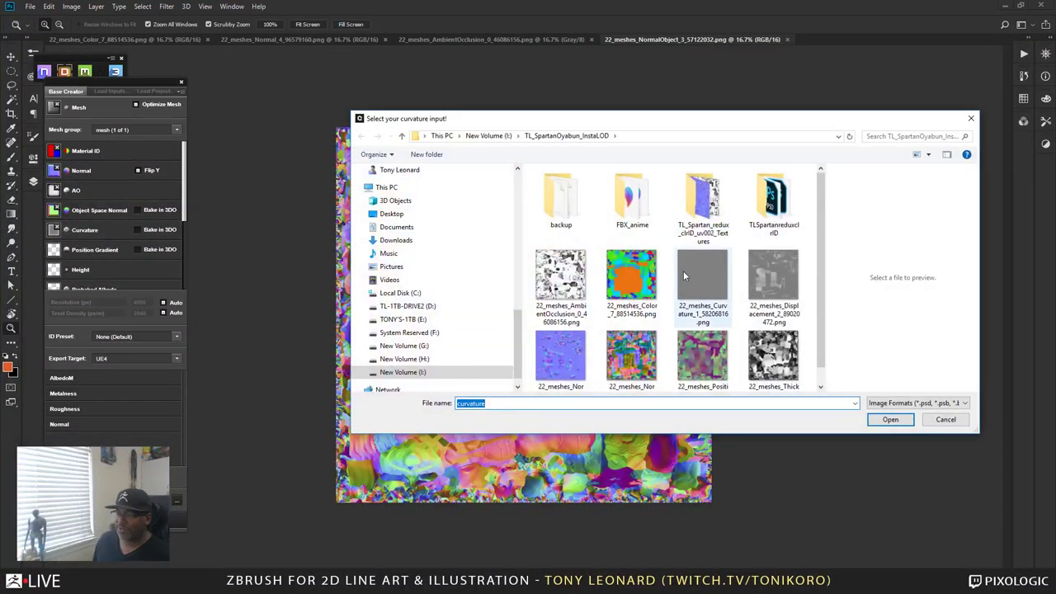
pyautogui.click(890, 419)
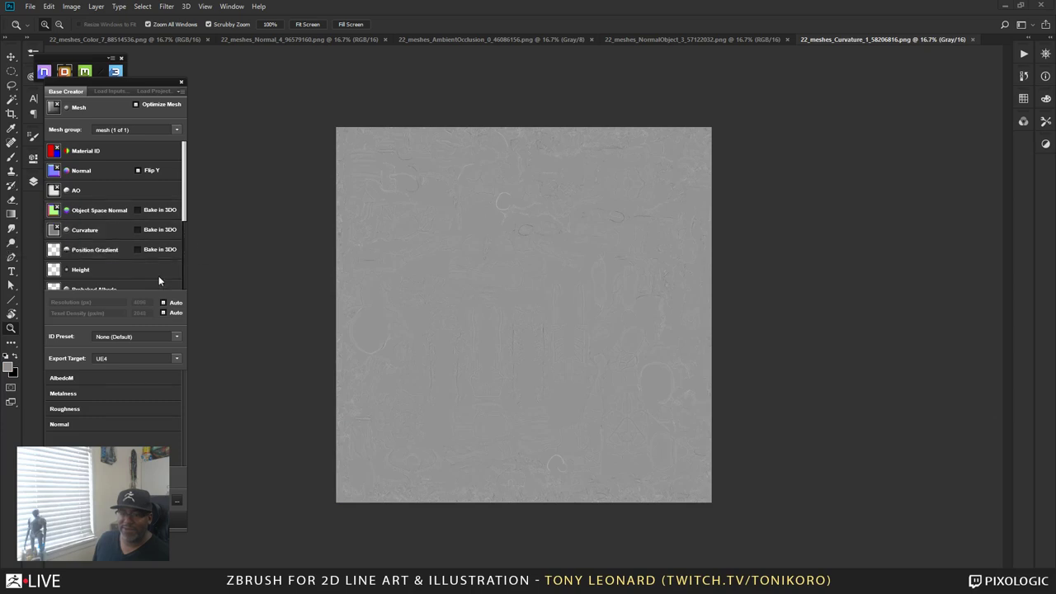
pyautogui.click(58, 257)
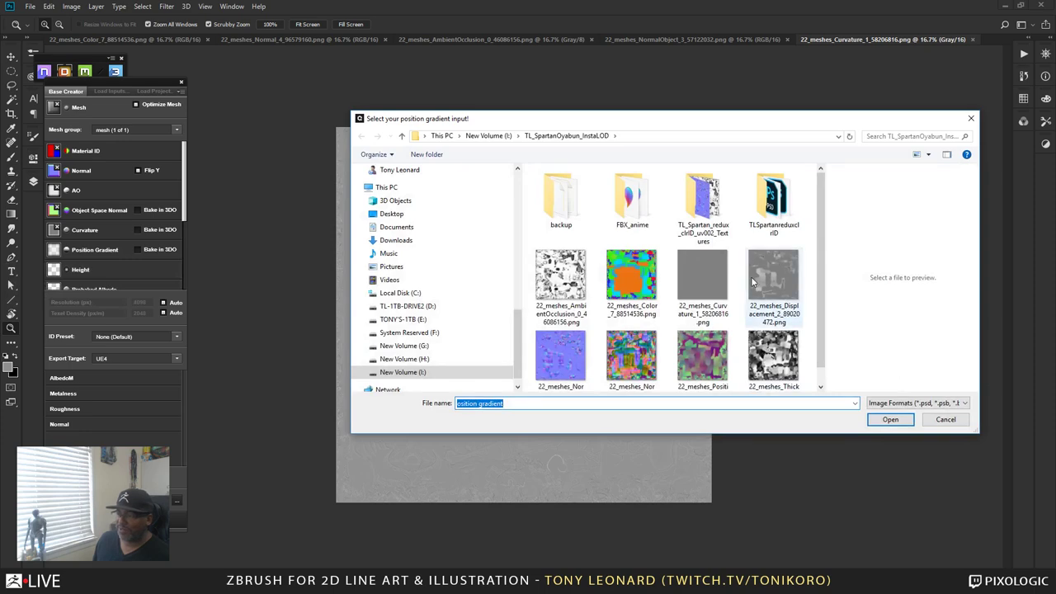
pyautogui.scroll(-1, 756, 288)
pyautogui.click(702, 339)
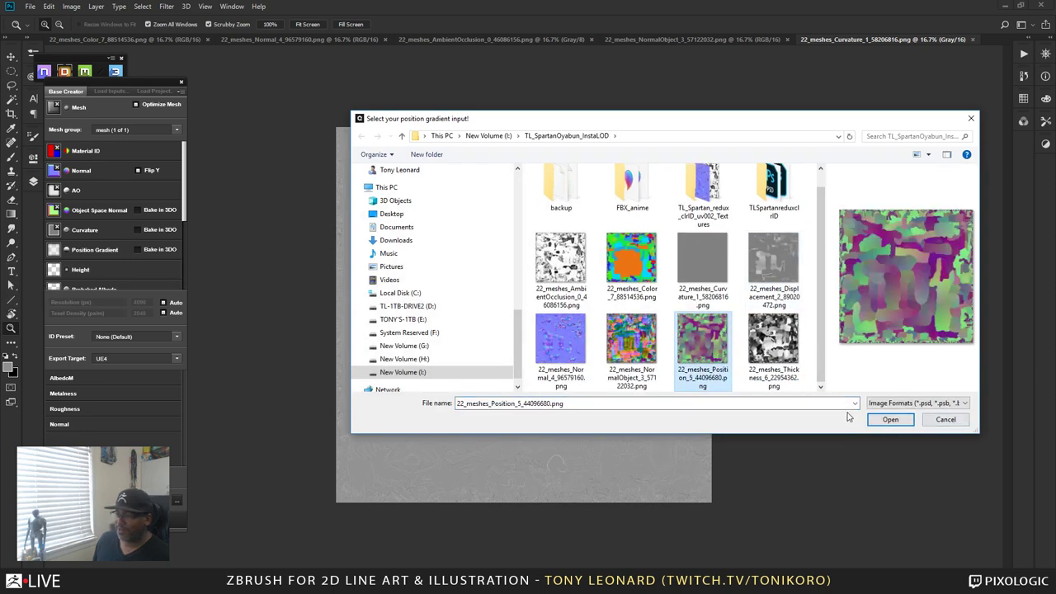
pyautogui.click(890, 419)
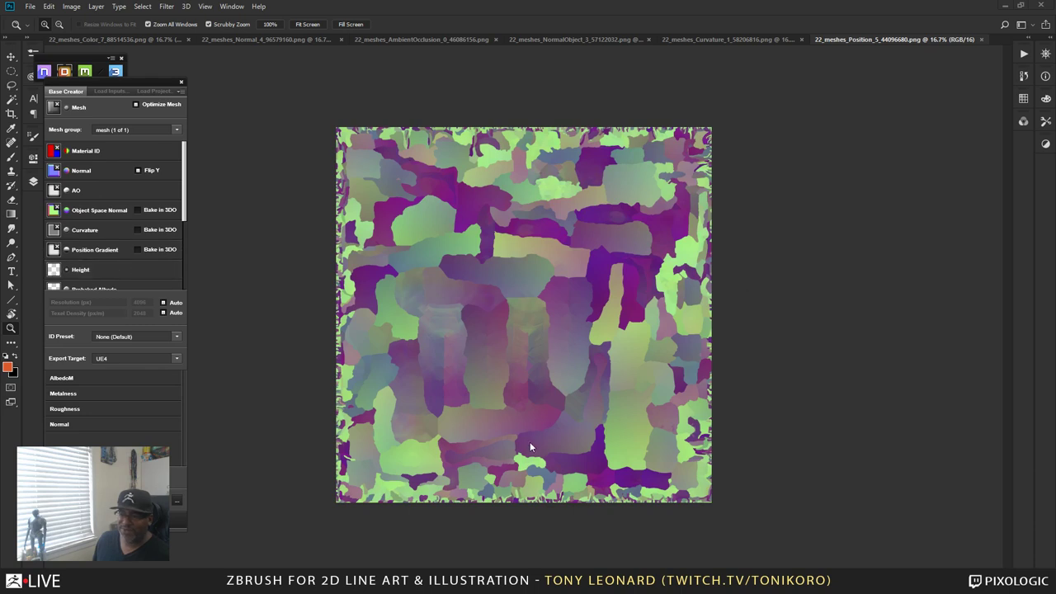
pyautogui.keyDown('alt'); pyautogui.scroll(-1, 575, 320); pyautogui.keyUp('alt')
pyautogui.keyDown('alt'); pyautogui.scroll(2, 627, 304); pyautogui.keyUp('alt')
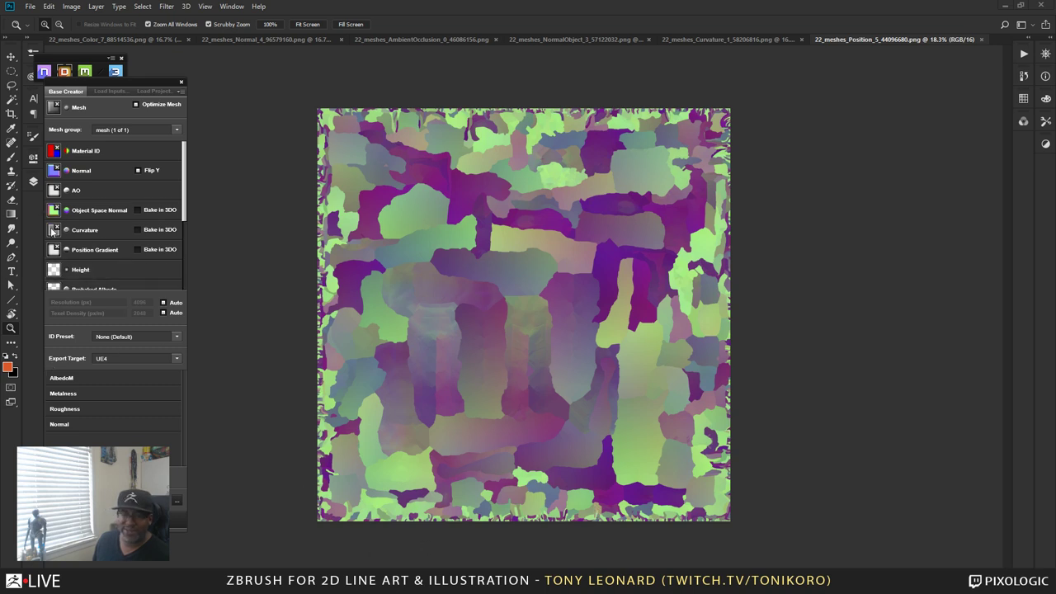
pyautogui.scroll(-2, 126, 204)
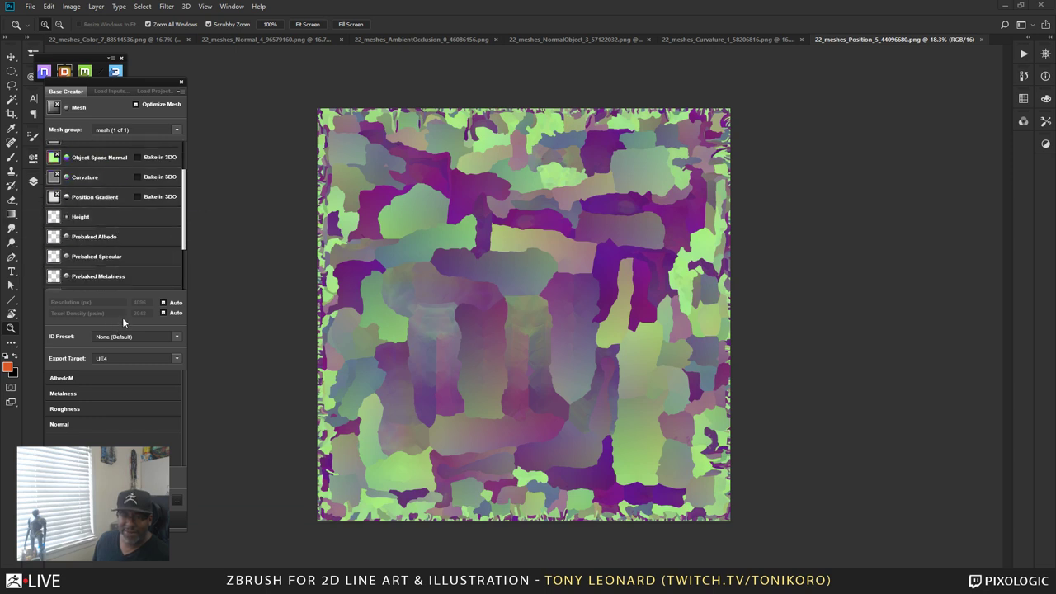
pyautogui.scroll(-4, 122, 273)
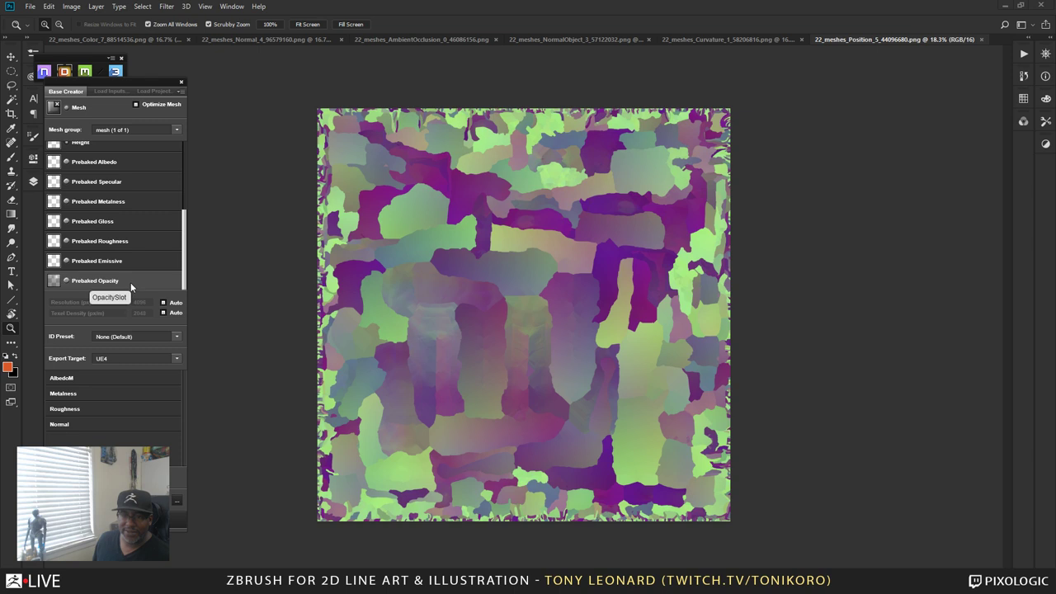
pyautogui.scroll(5, 130, 283)
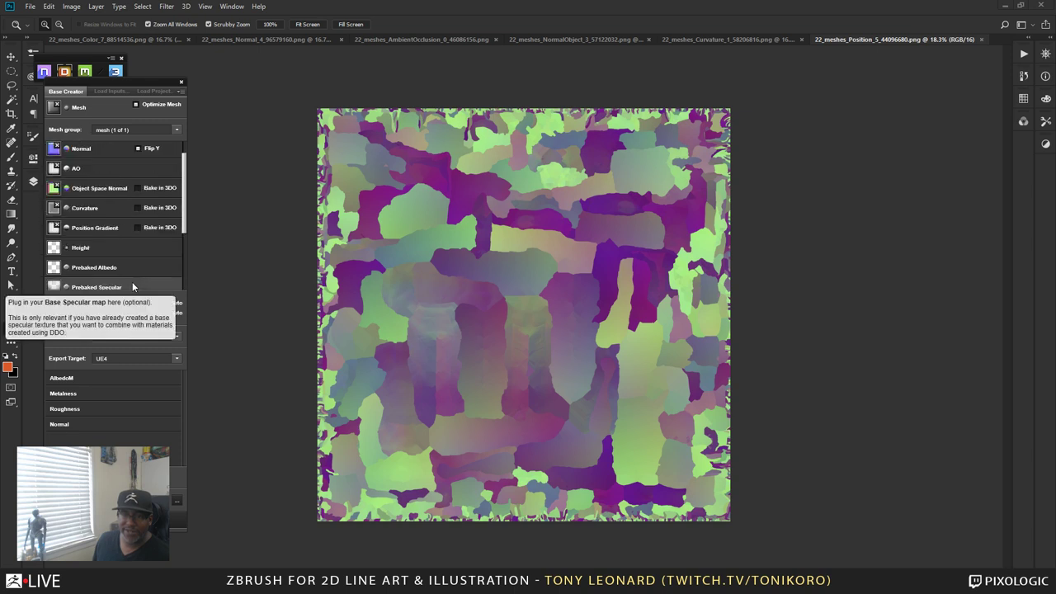
pyautogui.scroll(-5, 132, 285)
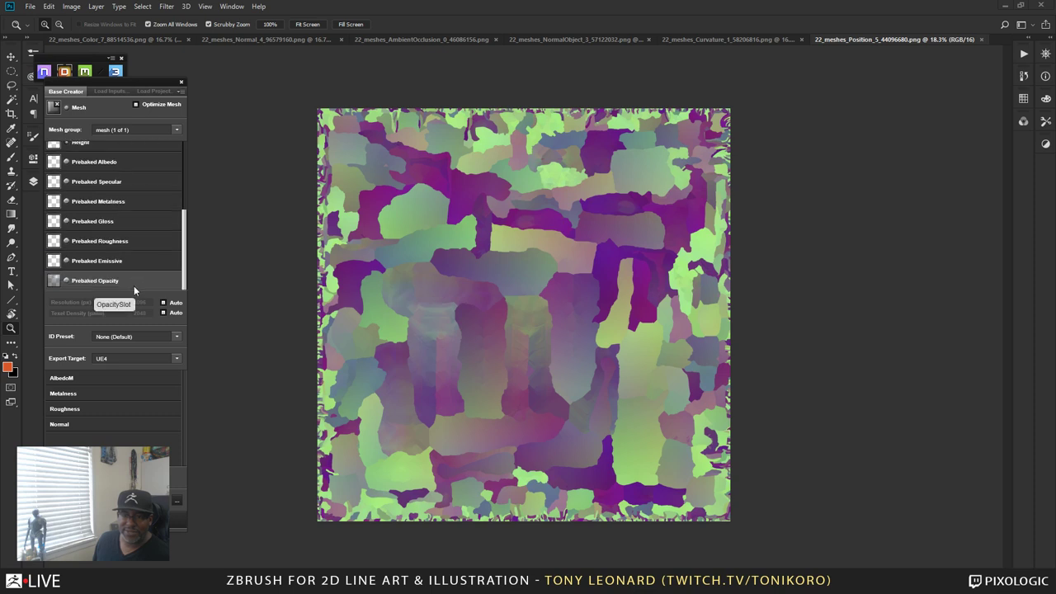
pyautogui.scroll(5, 134, 286)
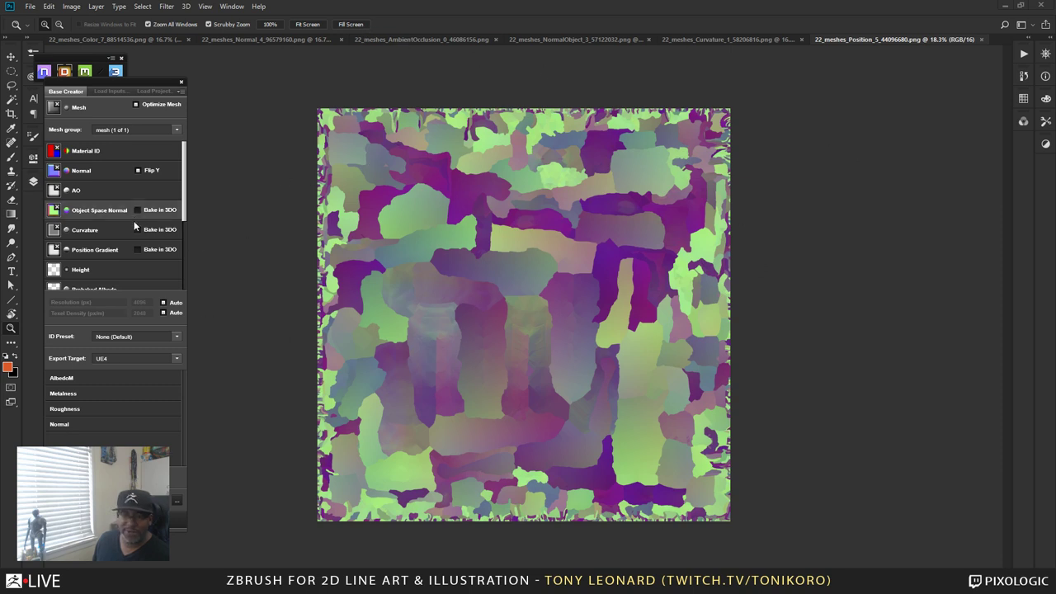
# - Build the DDO project from the loaded mesh and maps with Create Project
pyautogui.click(178, 519)
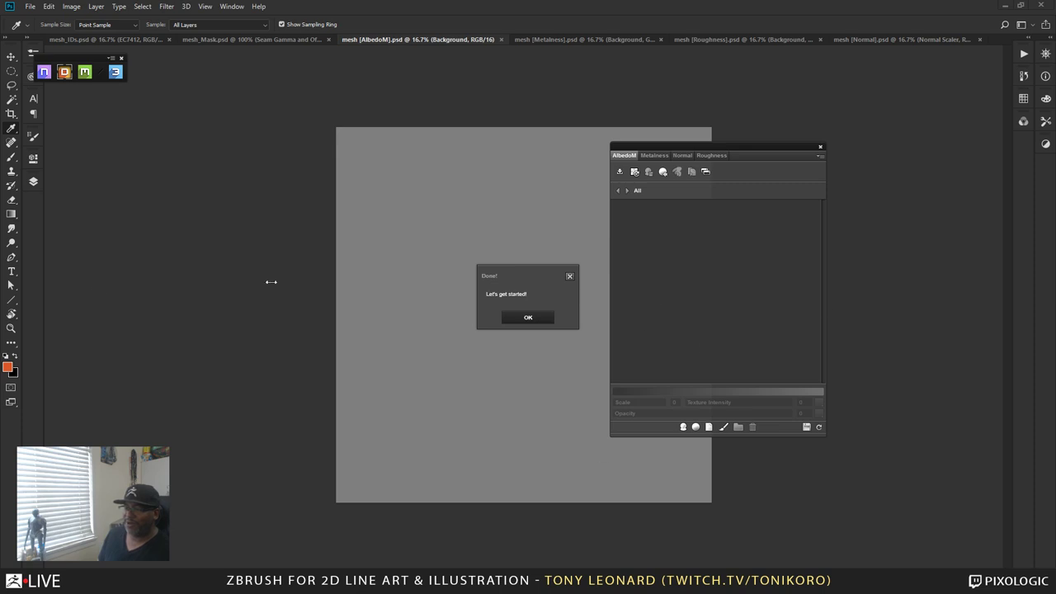
# - Dismiss the Done! notice, review the Metalness, Normal and Roughness maps, and return to AlbedoM
pyautogui.click(528, 319)
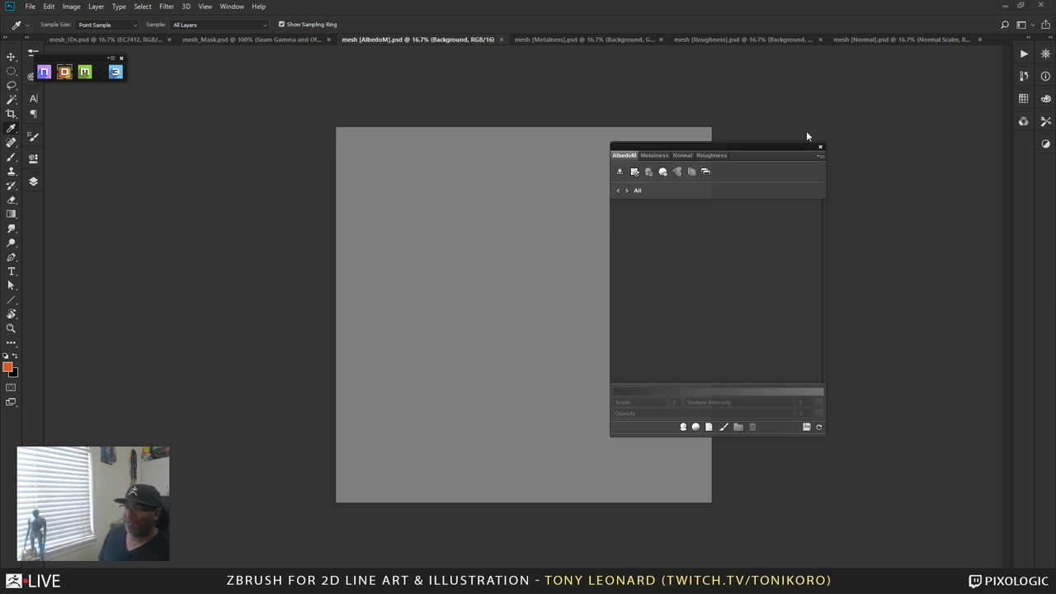
pyautogui.moveTo(800, 147); pyautogui.dragTo(249, 180)
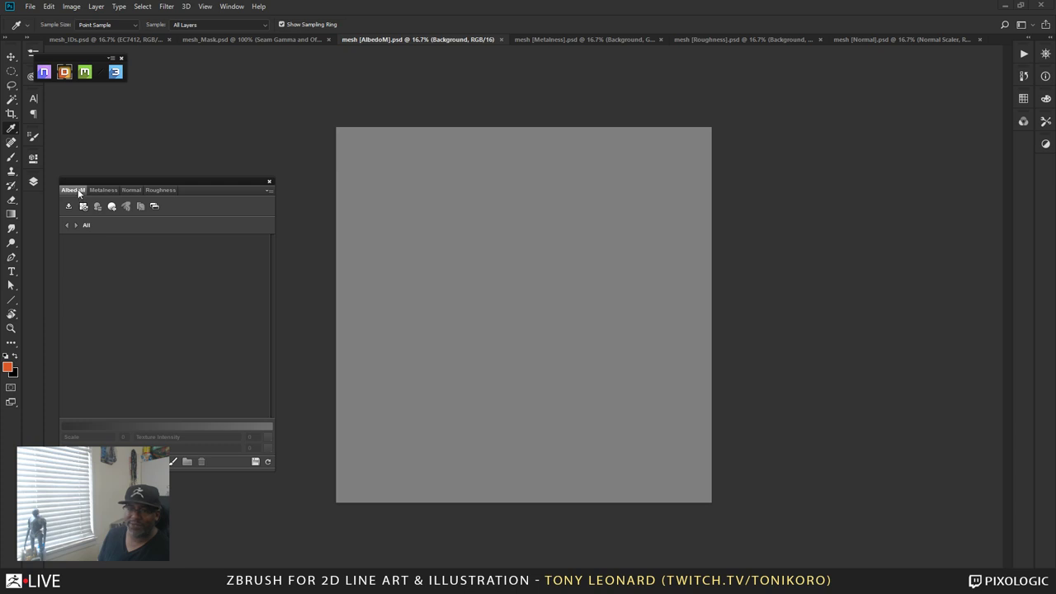
pyautogui.click(103, 192)
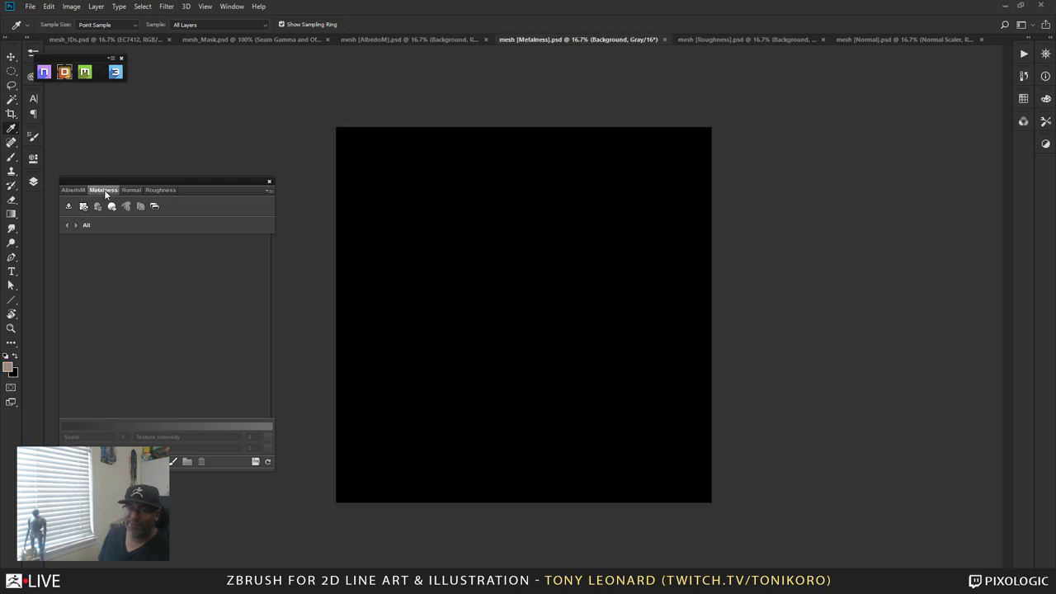
pyautogui.click(132, 191)
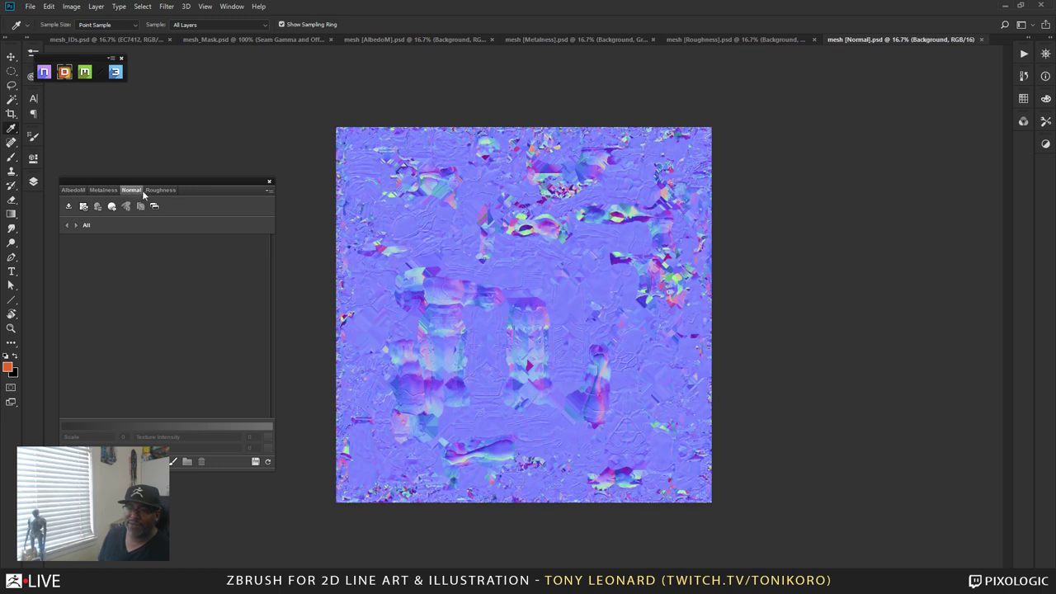
pyautogui.click(163, 192)
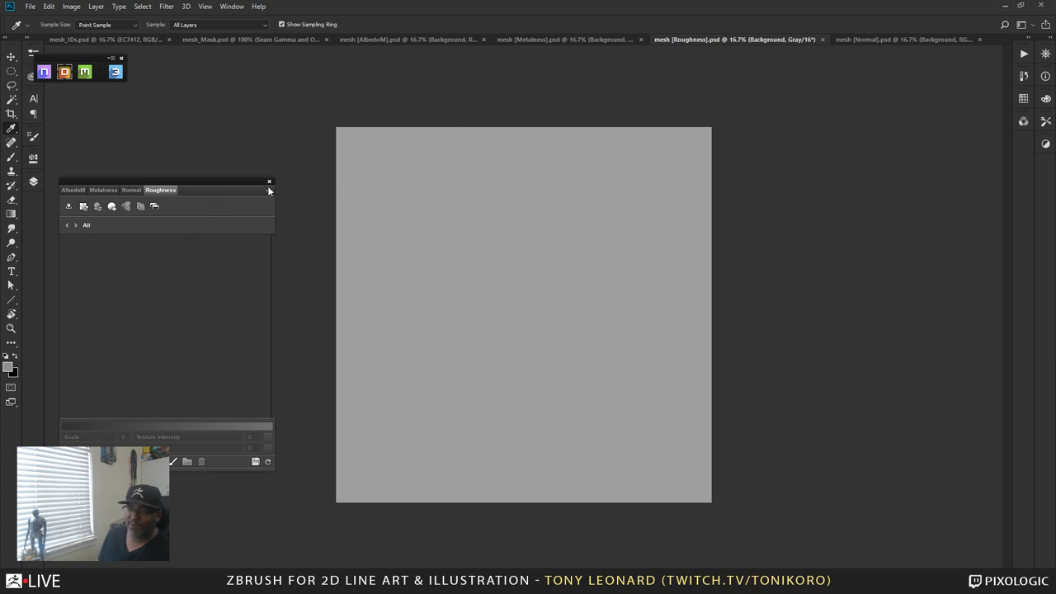
pyautogui.click(104, 191)
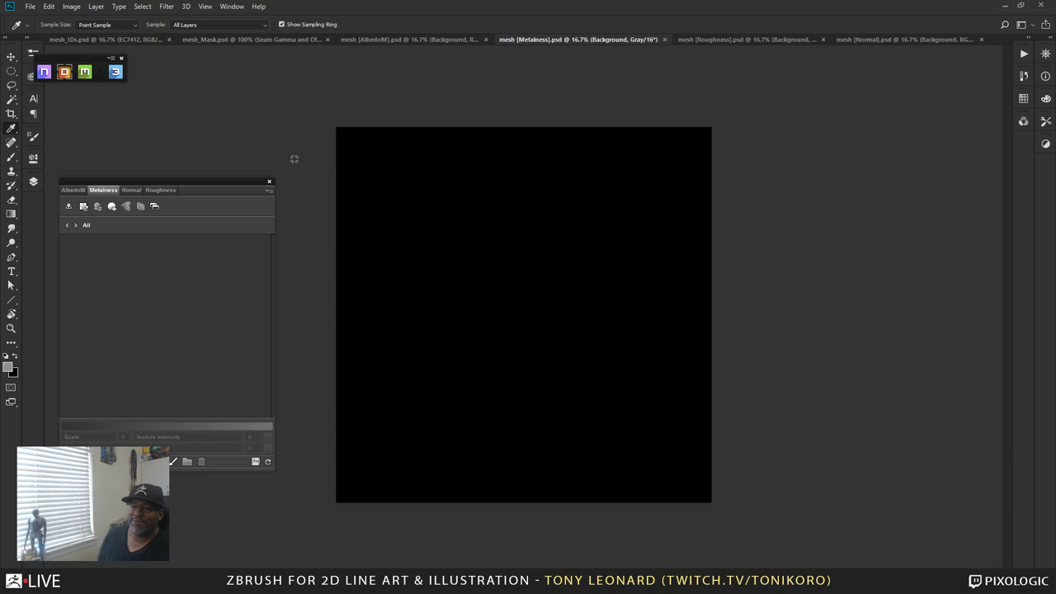
pyautogui.click(73, 189)
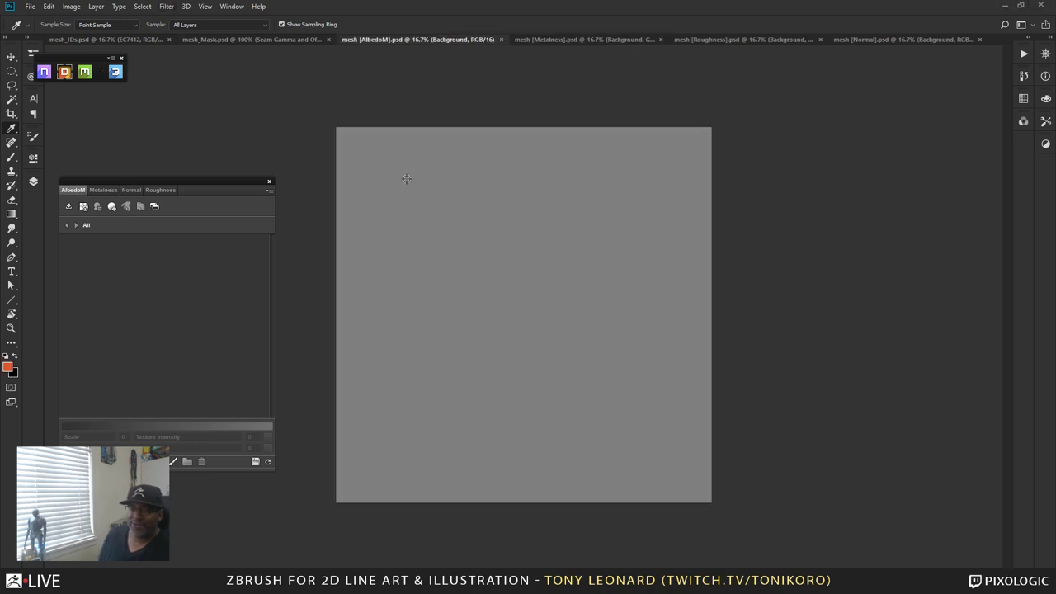
# - Open the 3DO preview and orbit the character from front three-quarter to back
pyautogui.click(116, 73)
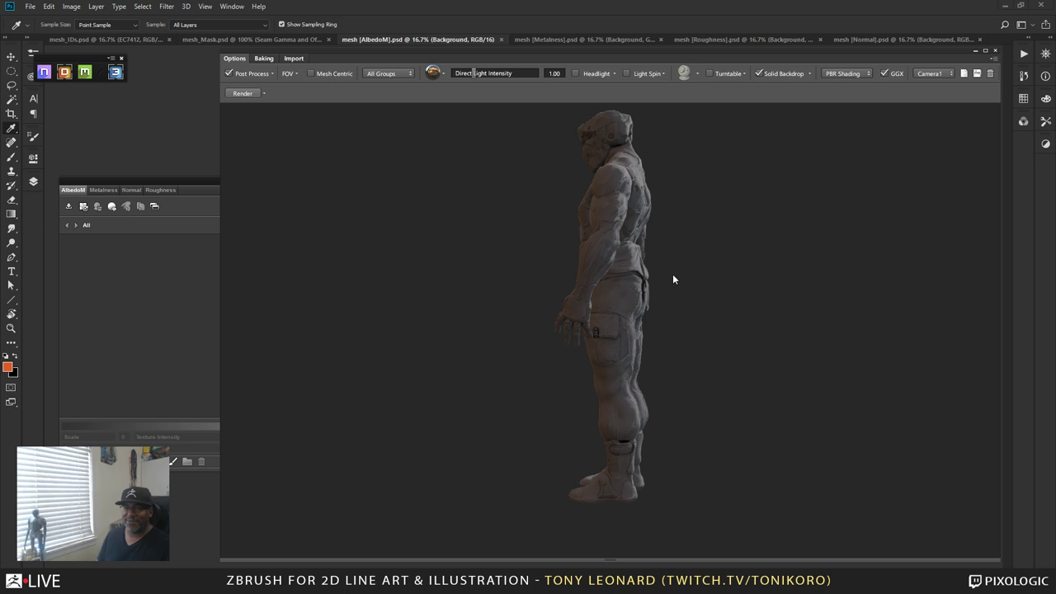
pyautogui.moveTo(573, 392)
pyautogui.mouseDown()
pyautogui.moveTo(771, 408)
pyautogui.moveTo(847, 380)
pyautogui.moveTo(806, 390)
pyautogui.moveTo(813, 460)
pyautogui.moveTo(731, 370)
pyautogui.moveTo(721, 399)
pyautogui.moveTo(593, 266)
pyautogui.moveTo(632, 306)
pyautogui.moveTo(715, 349)
pyautogui.moveTo(624, 347)
pyautogui.moveTo(948, 337)
pyautogui.moveTo(792, 344)
pyautogui.moveTo(664, 332)
pyautogui.moveTo(668, 342)
pyautogui.moveTo(523, 368)
pyautogui.moveTo(507, 362)
pyautogui.moveTo(564, 357)
pyautogui.moveTo(551, 347)
pyautogui.moveTo(613, 365)
pyautogui.moveTo(757, 368)
pyautogui.moveTo(524, 394)
pyautogui.moveTo(645, 373)
pyautogui.moveTo(670, 386)
pyautogui.moveTo(657, 398)
pyautogui.moveTo(636, 377)
pyautogui.moveTo(615, 394)
pyautogui.moveTo(669, 401)
pyautogui.moveTo(649, 391)
pyautogui.moveTo(641, 397)
pyautogui.moveTo(677, 413)
pyautogui.moveTo(623, 389)
pyautogui.moveTo(625, 359)
pyautogui.mouseUp()
pyautogui.scroll(5, 653, 382)
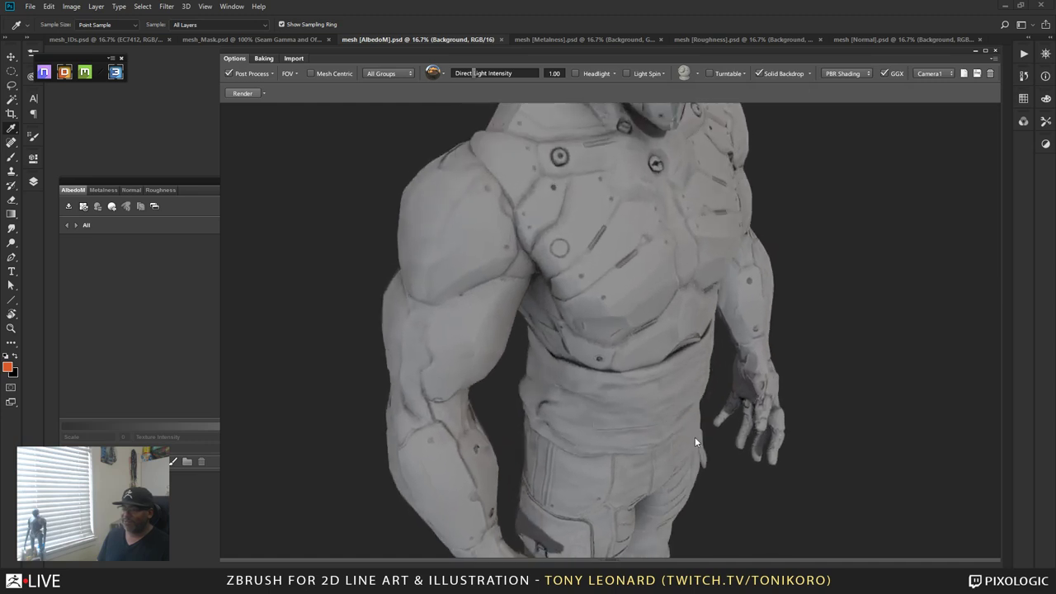
pyautogui.moveTo(695, 438); pyautogui.dragTo(675, 404)
pyautogui.moveTo(633, 373); pyautogui.dragTo(698, 293)
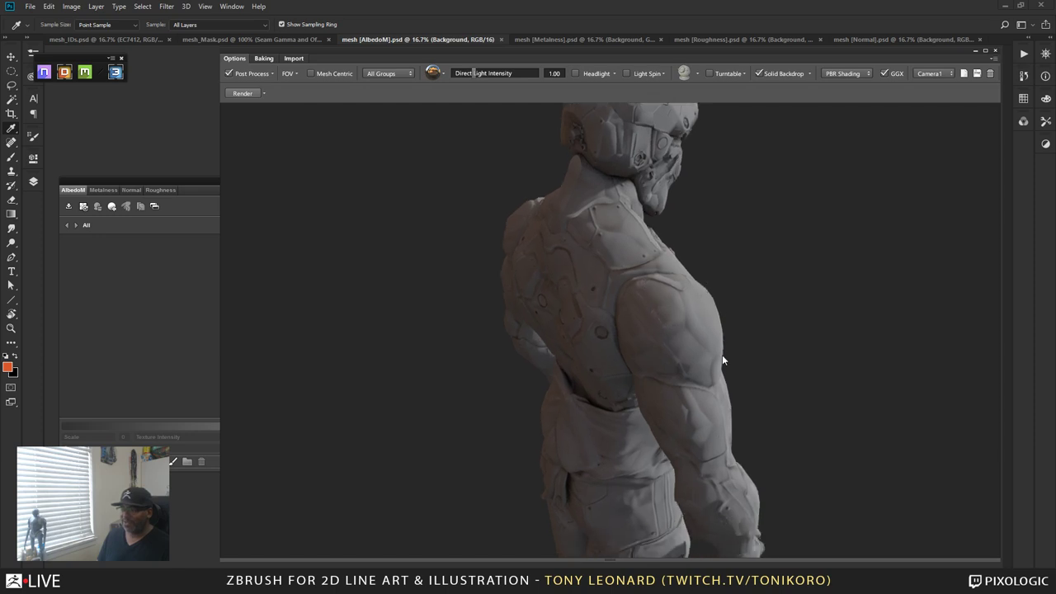
# - Inspect the character's back, legs, feet and torso side profile in 3DO
pyautogui.moveTo(671, 412); pyautogui.dragTo(608, 361)
pyautogui.moveTo(613, 481); pyautogui.dragTo(603, 334)
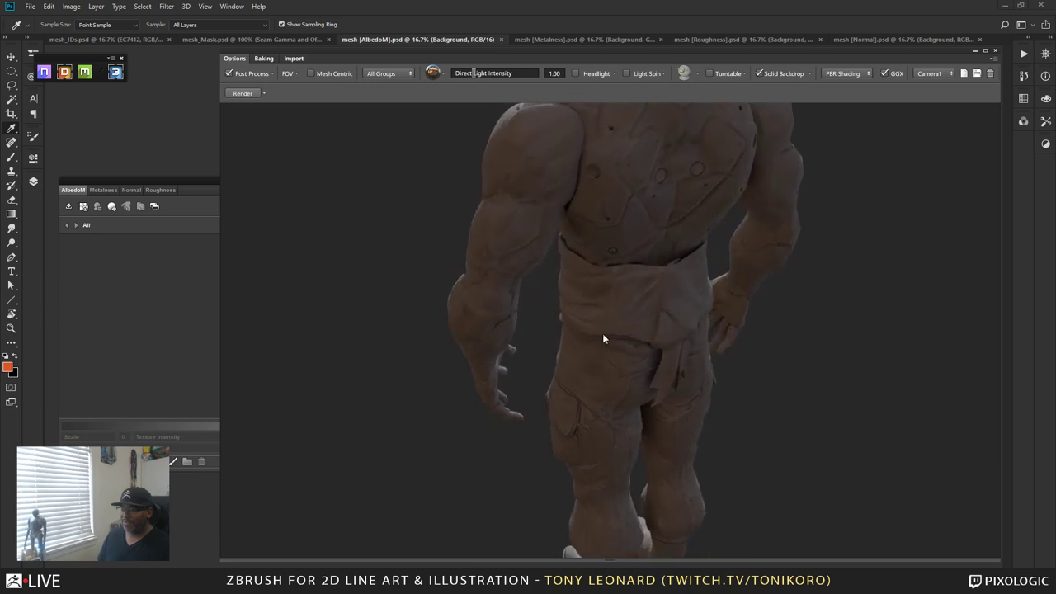
pyautogui.moveTo(689, 377); pyautogui.dragTo(653, 282)
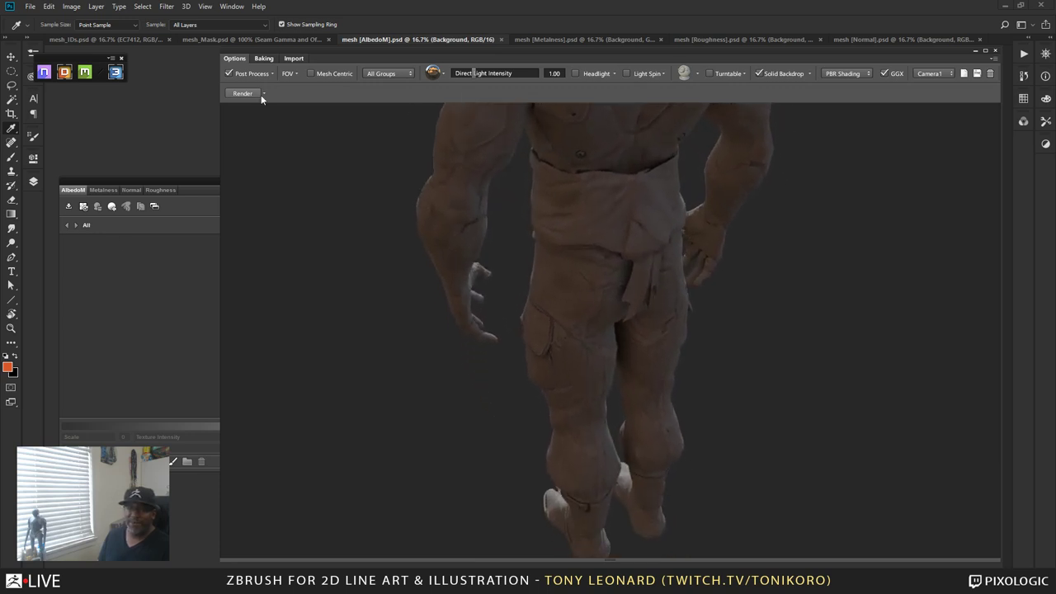
pyautogui.click(175, 180)
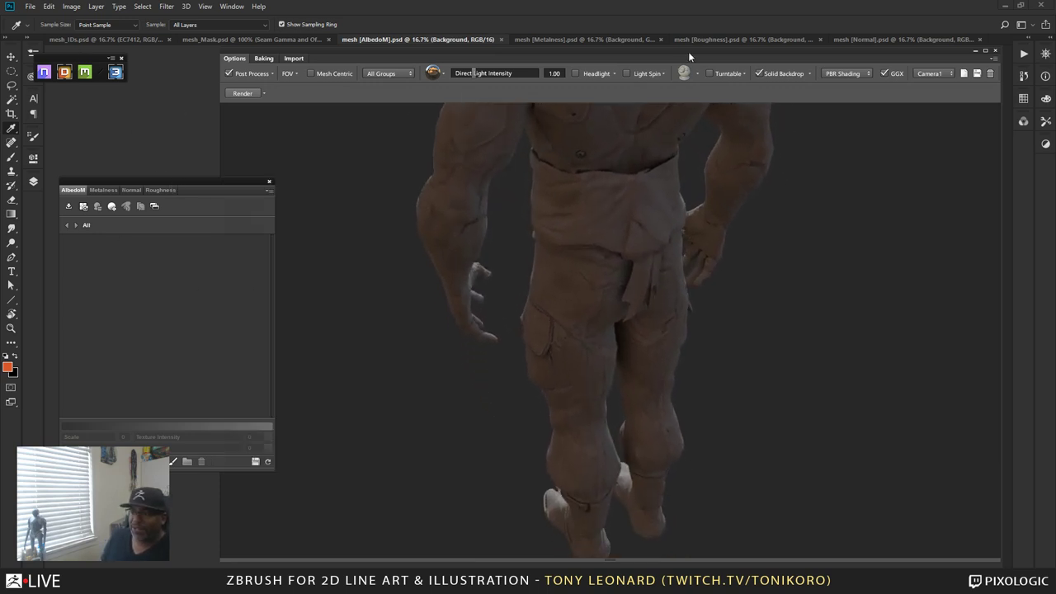
pyautogui.moveTo(610, 193); pyautogui.dragTo(650, 305)
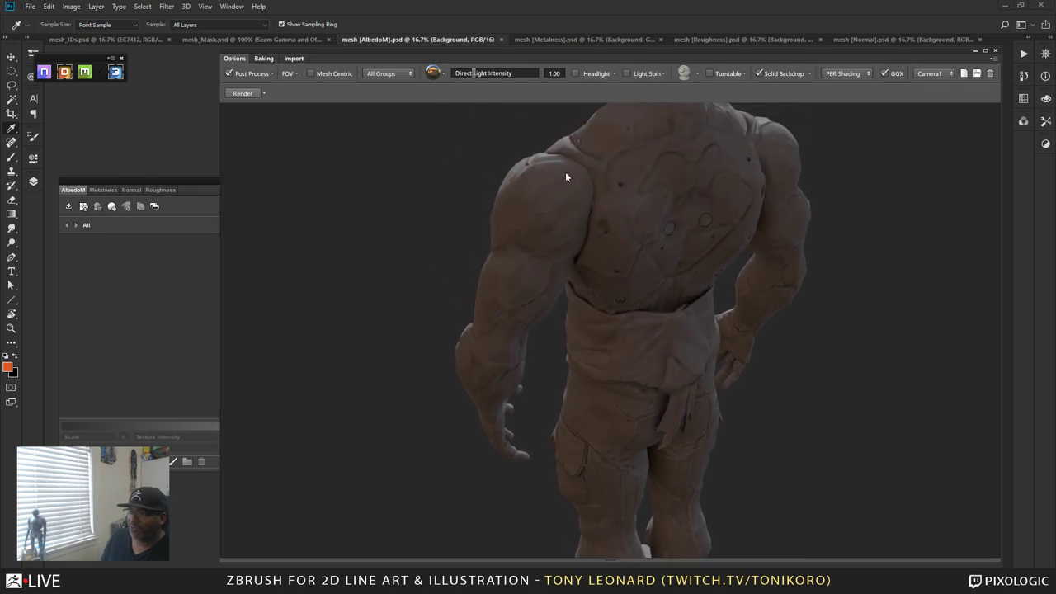
pyautogui.moveTo(566, 176); pyautogui.dragTo(615, 382)
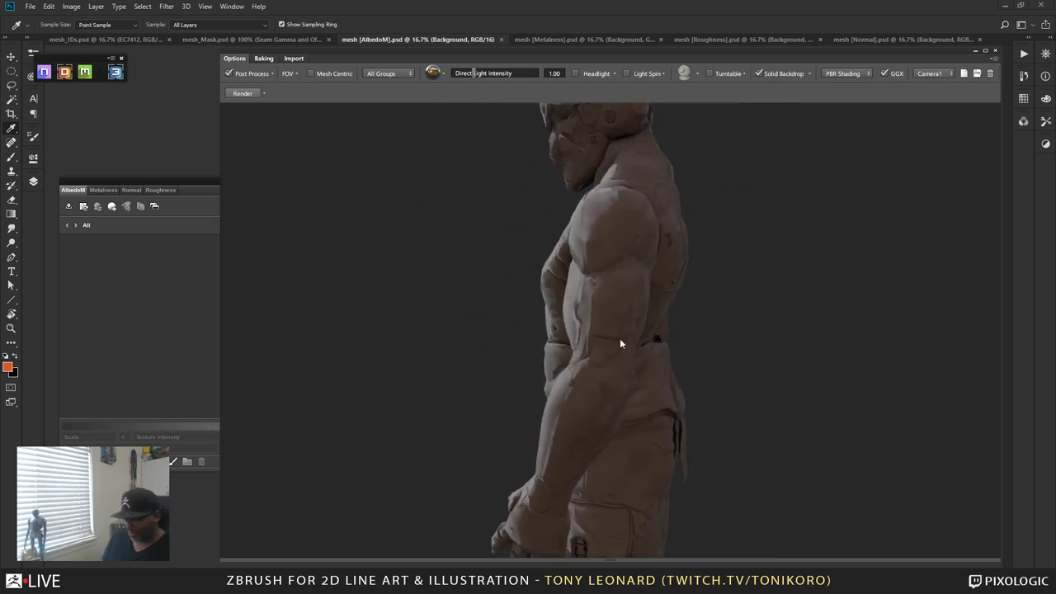
# - Compare material ID colours with PBR shading while rotating the model to face front
pyautogui.press('c')
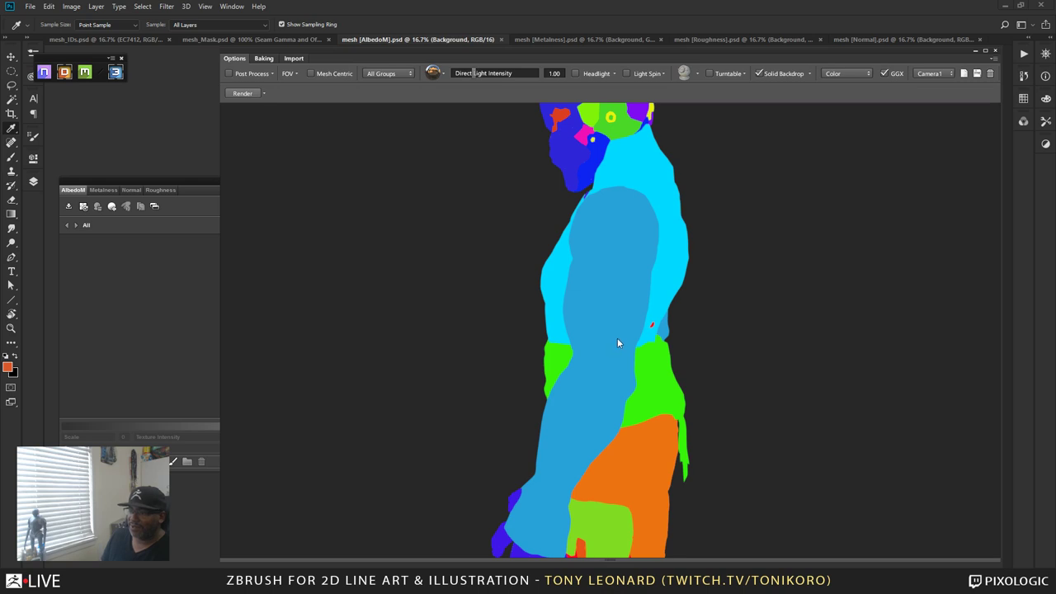
pyautogui.press('p')
pyautogui.moveTo(463, 369)
pyautogui.mouseDown()
pyautogui.moveTo(560, 368)
pyautogui.moveTo(679, 259)
pyautogui.mouseUp()
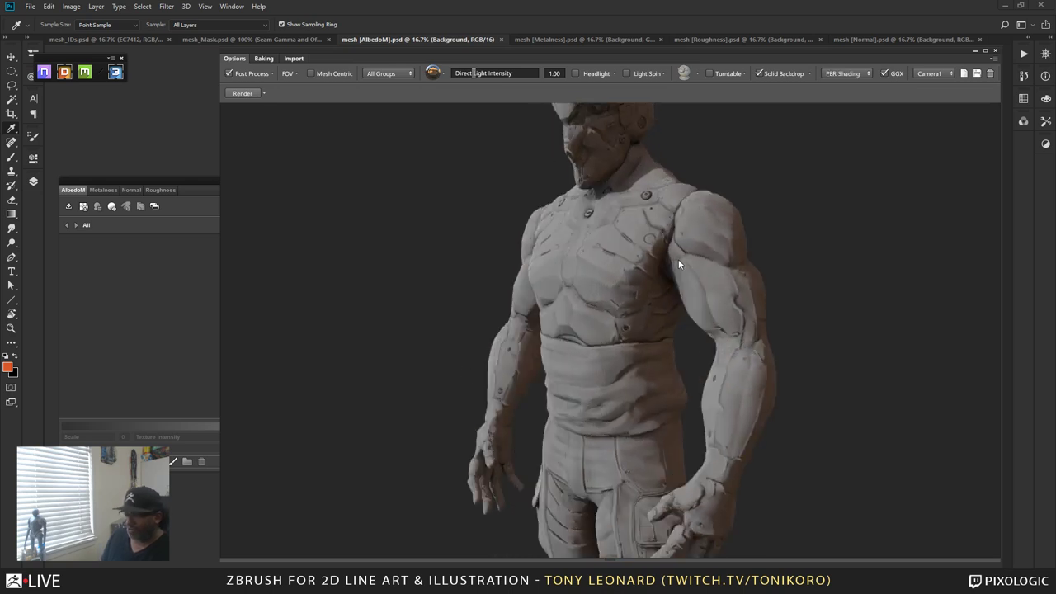
pyautogui.press('c')
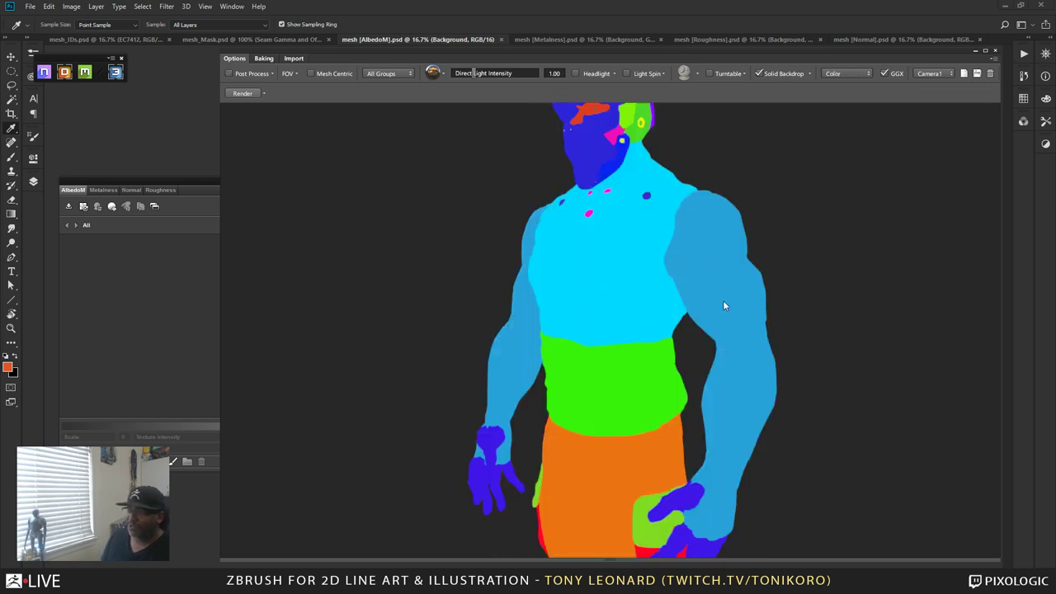
pyautogui.press('p')
pyautogui.moveTo(606, 298)
pyautogui.mouseDown()
pyautogui.moveTo(839, 332)
pyautogui.moveTo(739, 356)
pyautogui.moveTo(701, 308)
pyautogui.moveTo(648, 458)
pyautogui.mouseUp()
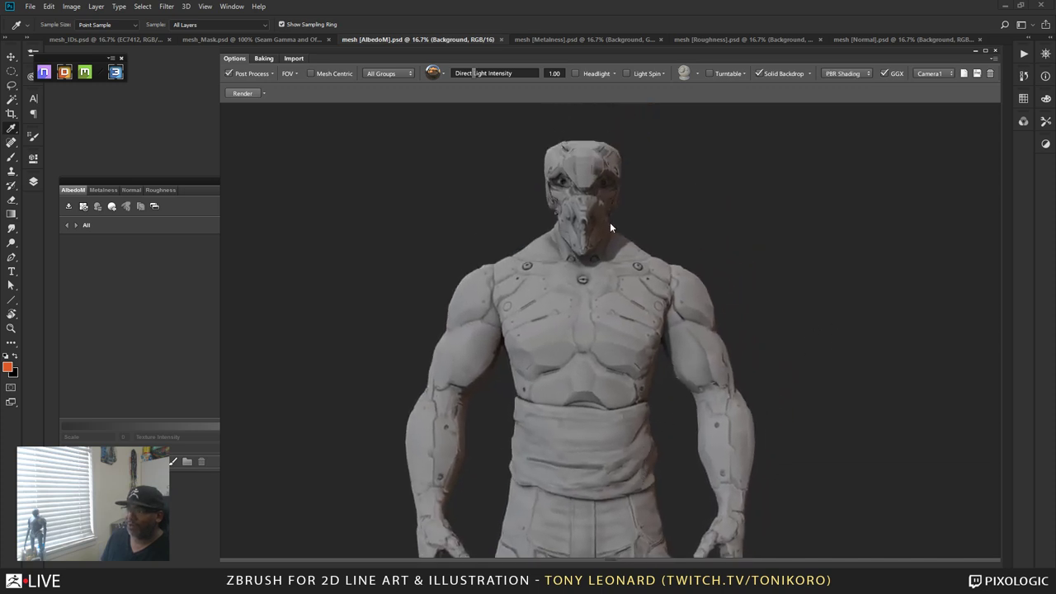
pyautogui.moveTo(572, 333); pyautogui.dragTo(561, 327)
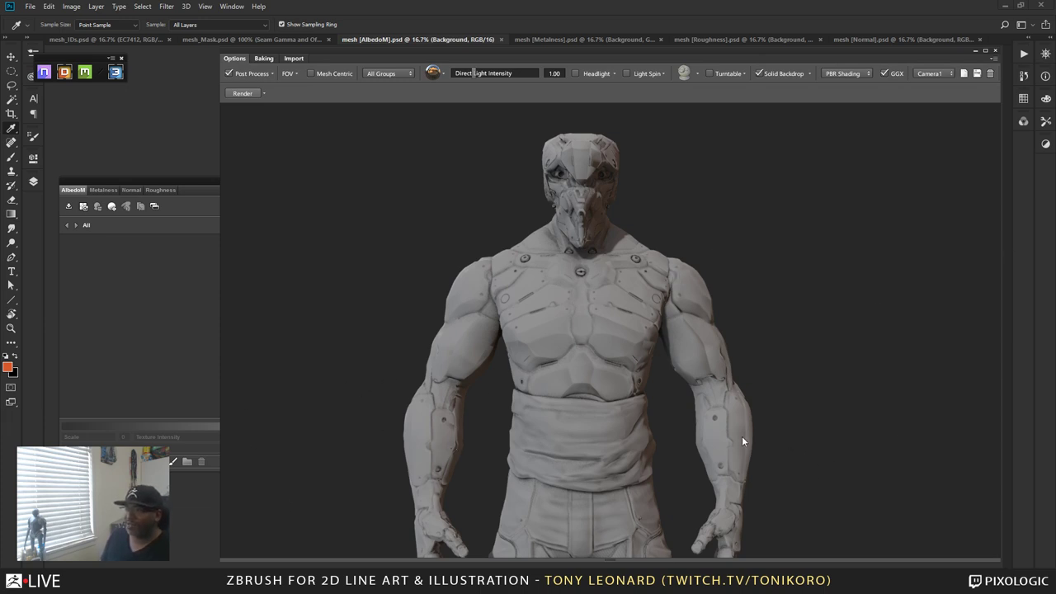
pyautogui.moveTo(741, 441); pyautogui.dragTo(716, 460)
pyautogui.moveTo(726, 422); pyautogui.dragTo(766, 422)
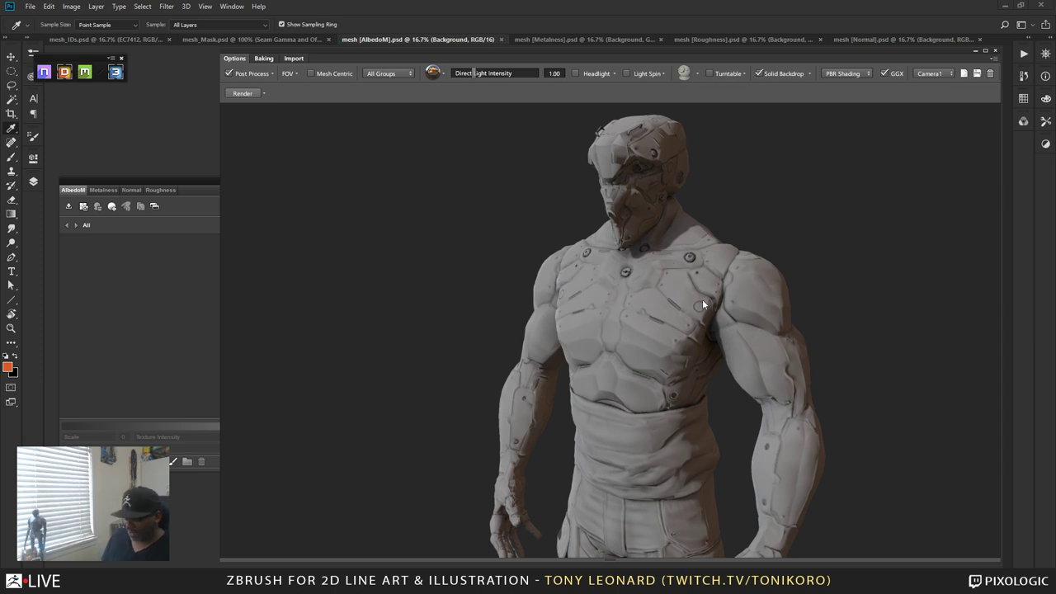
# - Recheck the flat ID colours, restore shaded view, and open the Fabric material library
pyautogui.click(671, 287)
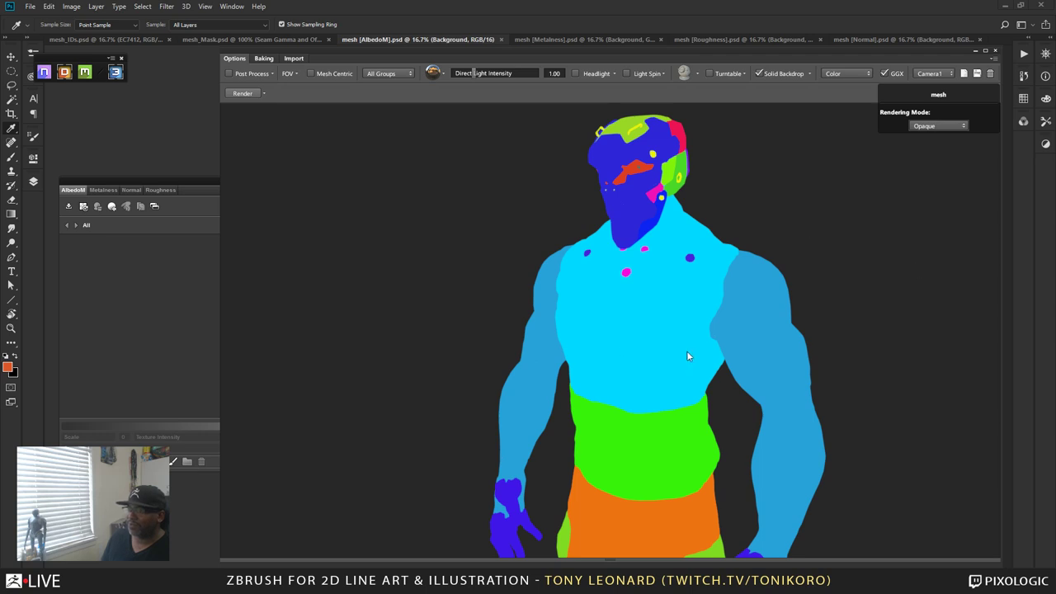
pyautogui.hotkey('ctrl', 'z')
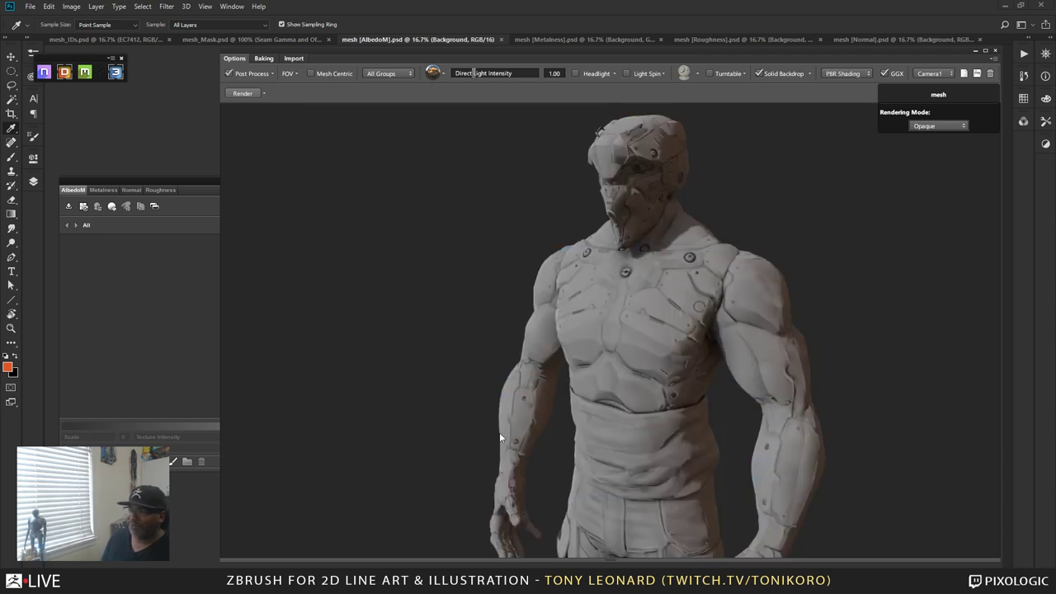
pyautogui.hotkey('ctrl', 'shift', 'z')
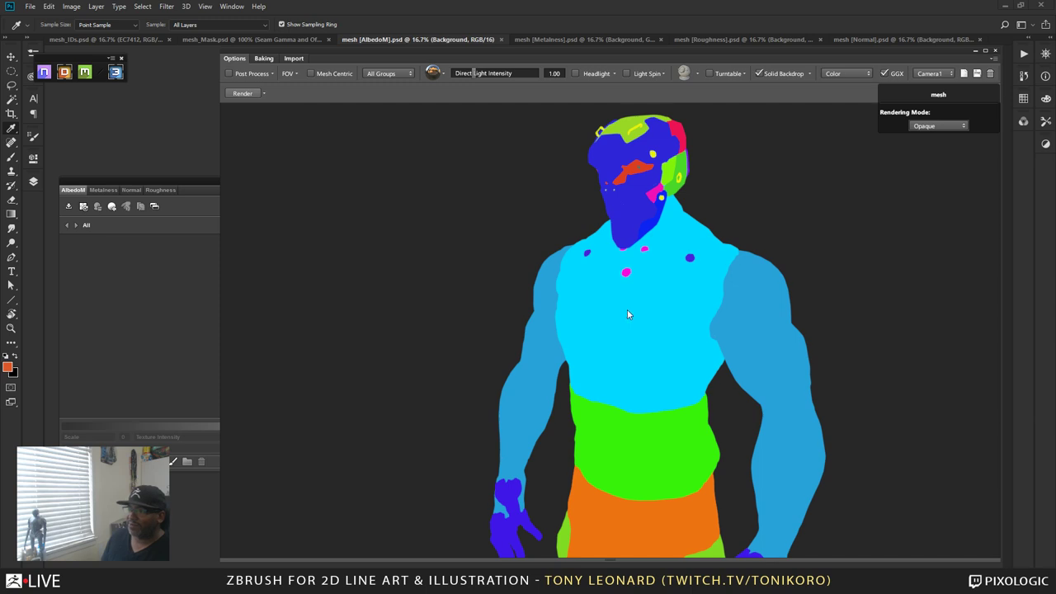
pyautogui.hotkey('ctrl', 'z')
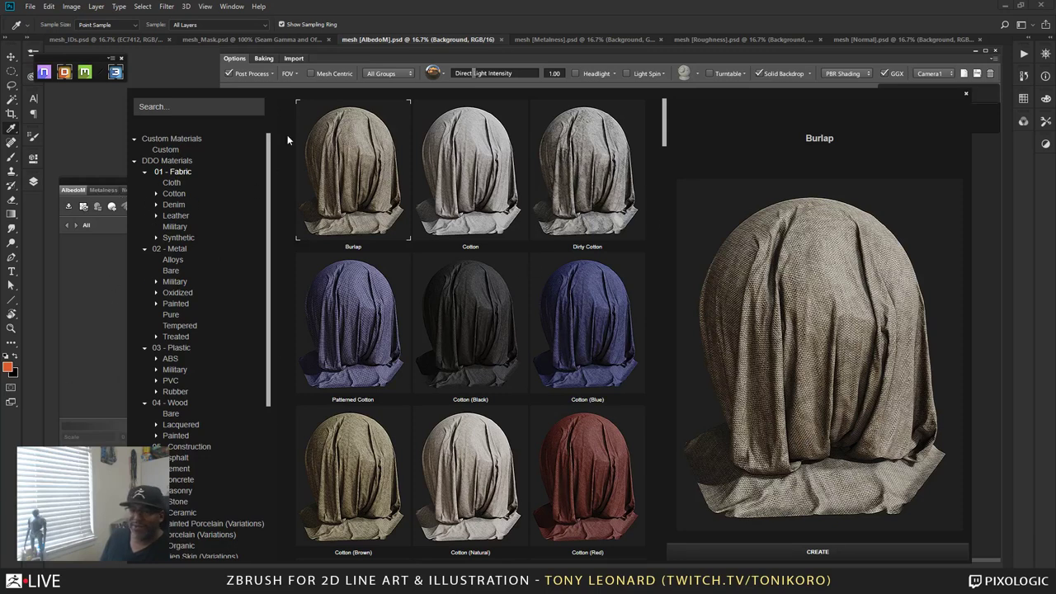
# - Create the texture project from the 02 - Metal > Military Black Oxide material
pyautogui.scroll(-3, 283, 215)
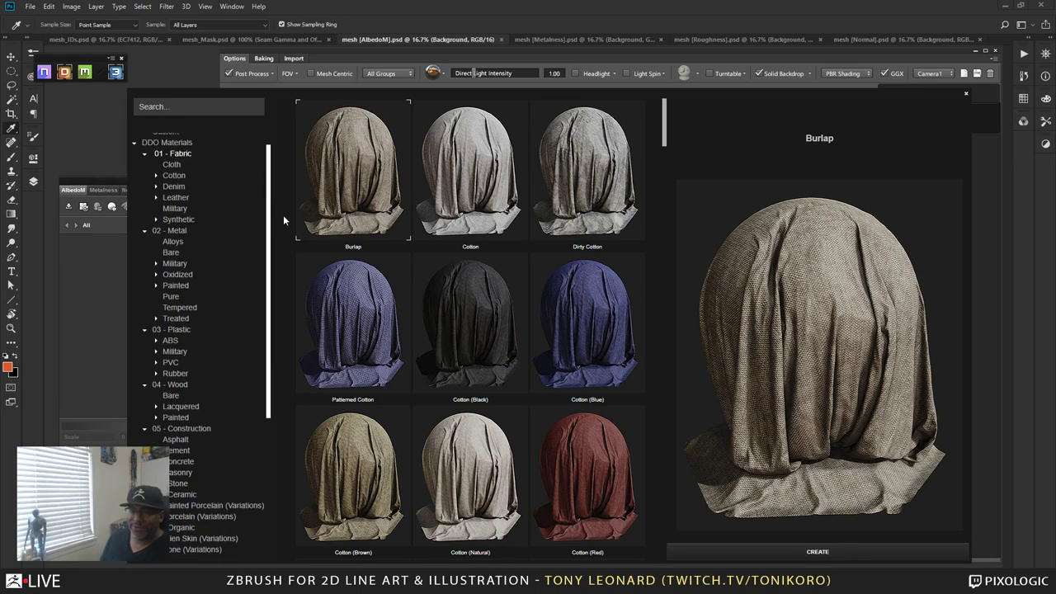
pyautogui.scroll(-1, 170, 191)
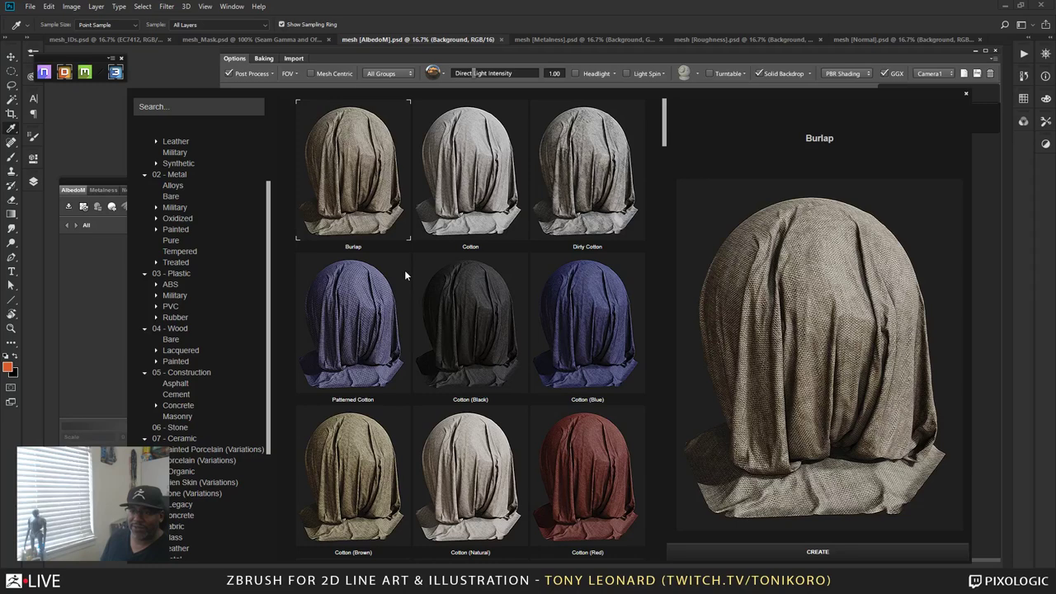
pyautogui.click(163, 174)
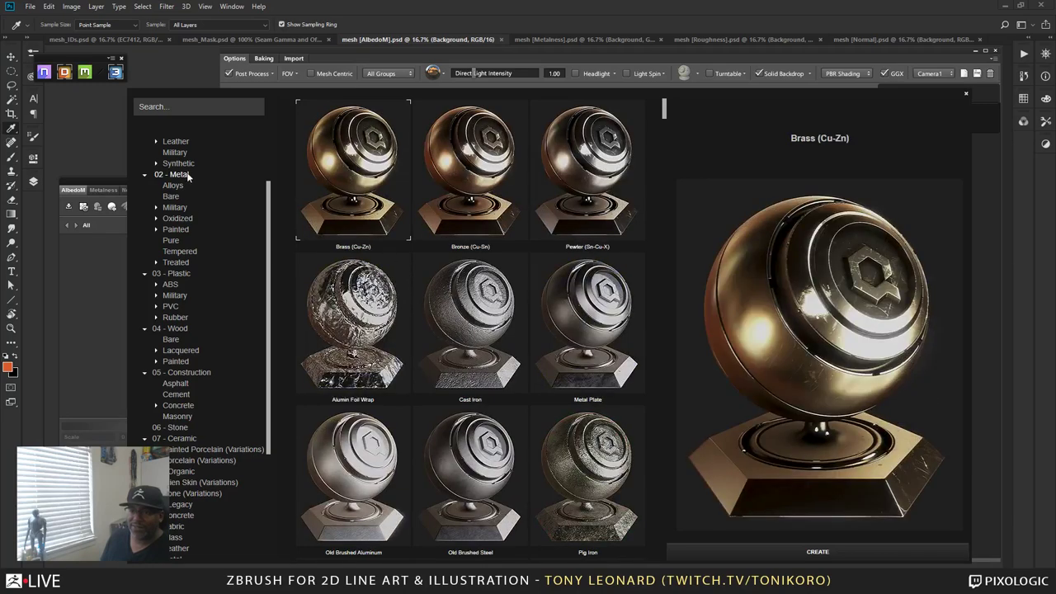
pyautogui.click(176, 207)
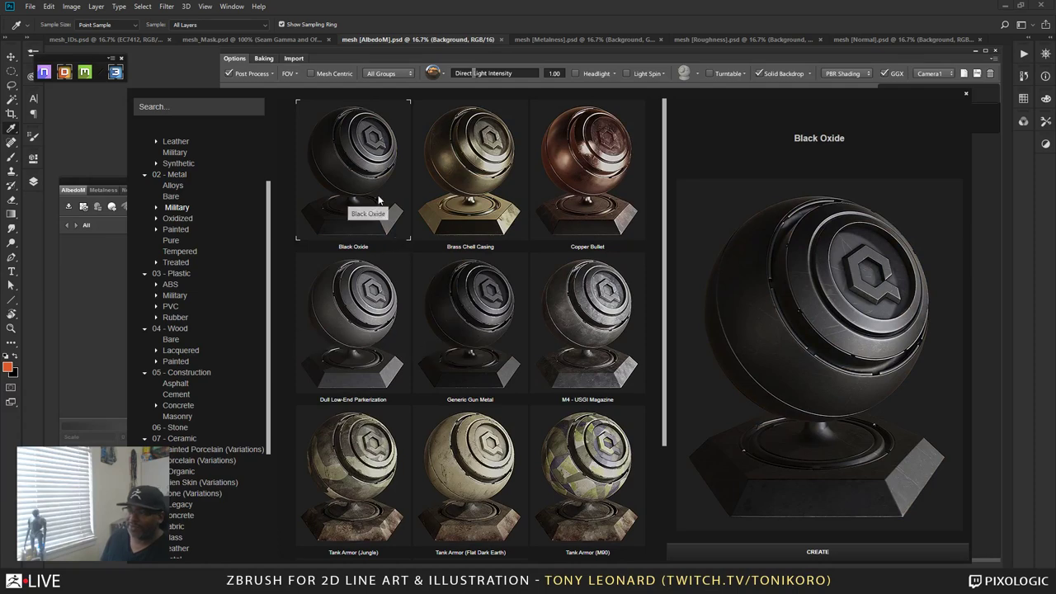
pyautogui.click(875, 551)
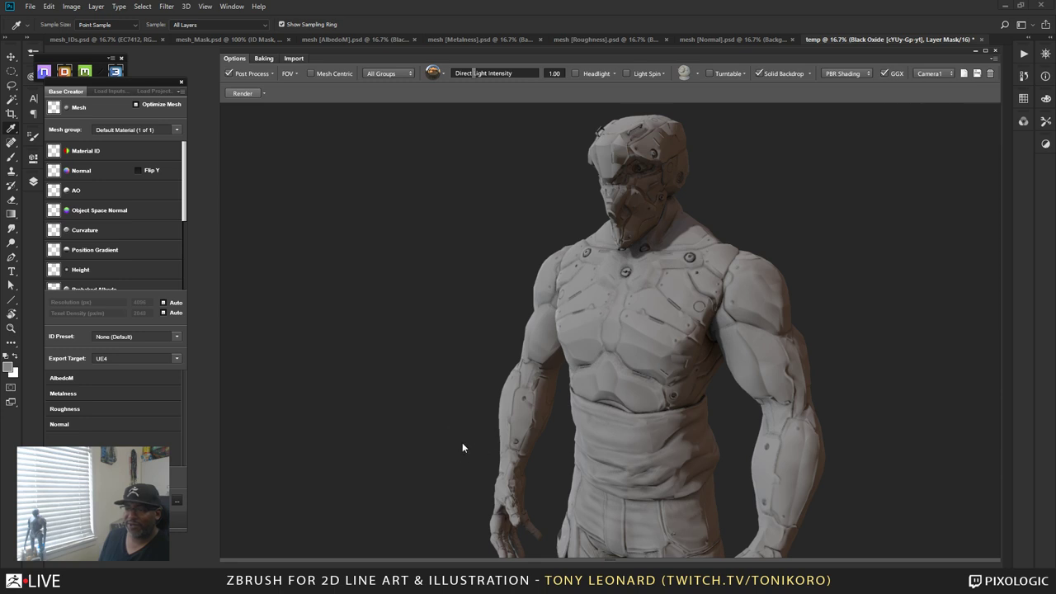
# - Undock the Base Creator panel and exit back to the AlbedoM texture's layer list
pyautogui.moveTo(396, 433); pyautogui.dragTo(538, 437)
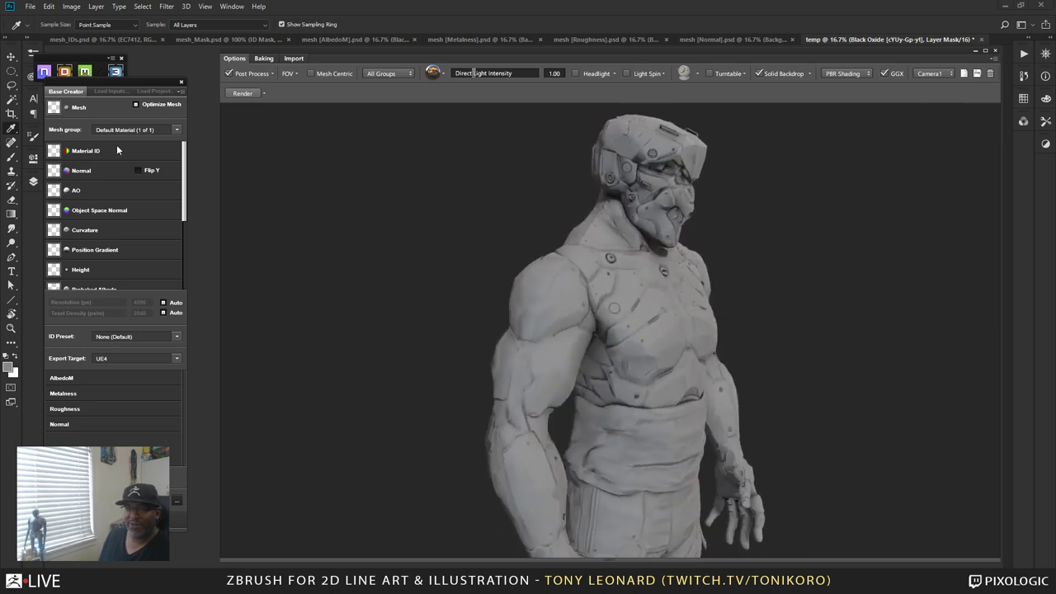
pyautogui.moveTo(139, 87); pyautogui.dragTo(191, 117)
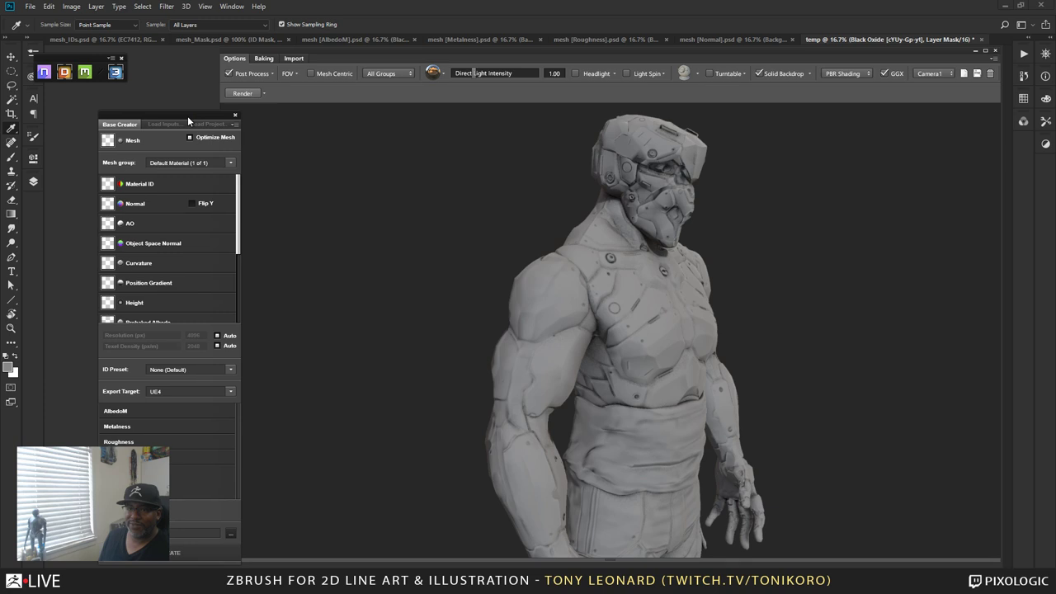
pyautogui.click(235, 114)
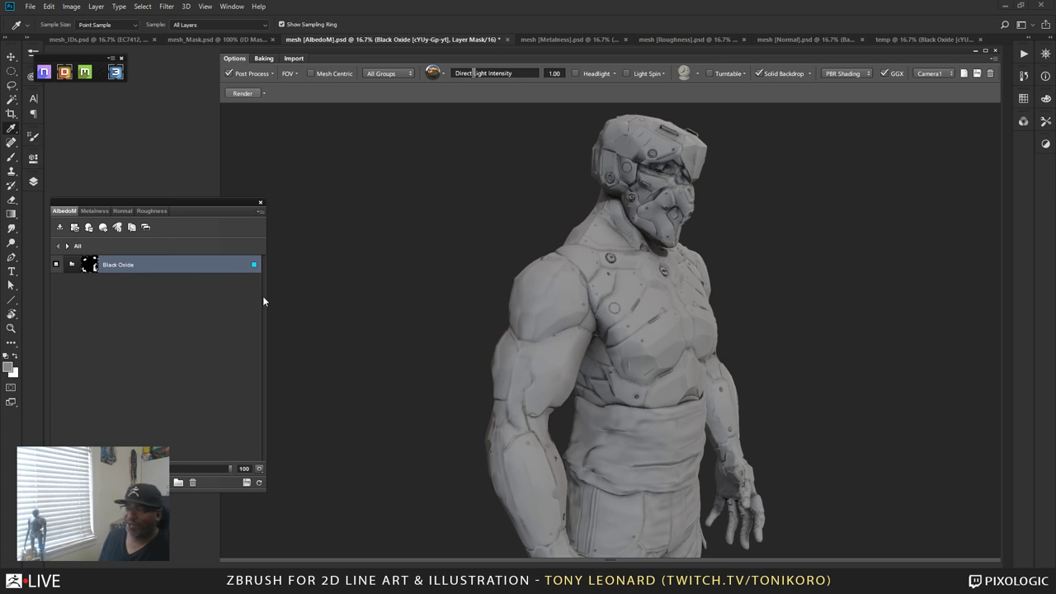
pyautogui.click(262, 210)
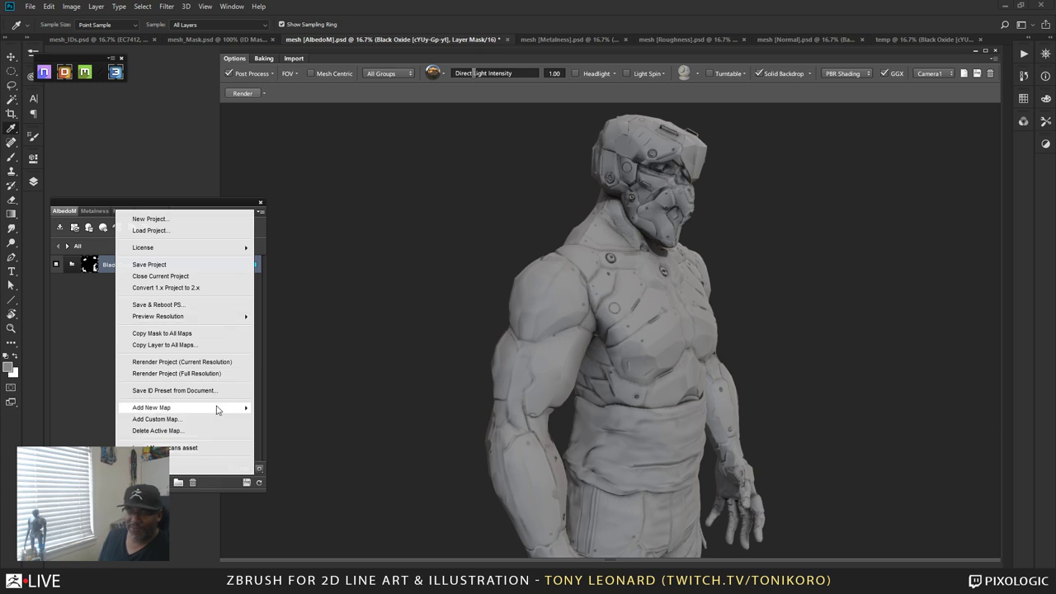
# - Add a new Bump map to the DDO project from the panel's Add New Map menu
pyautogui.moveTo(217, 409)
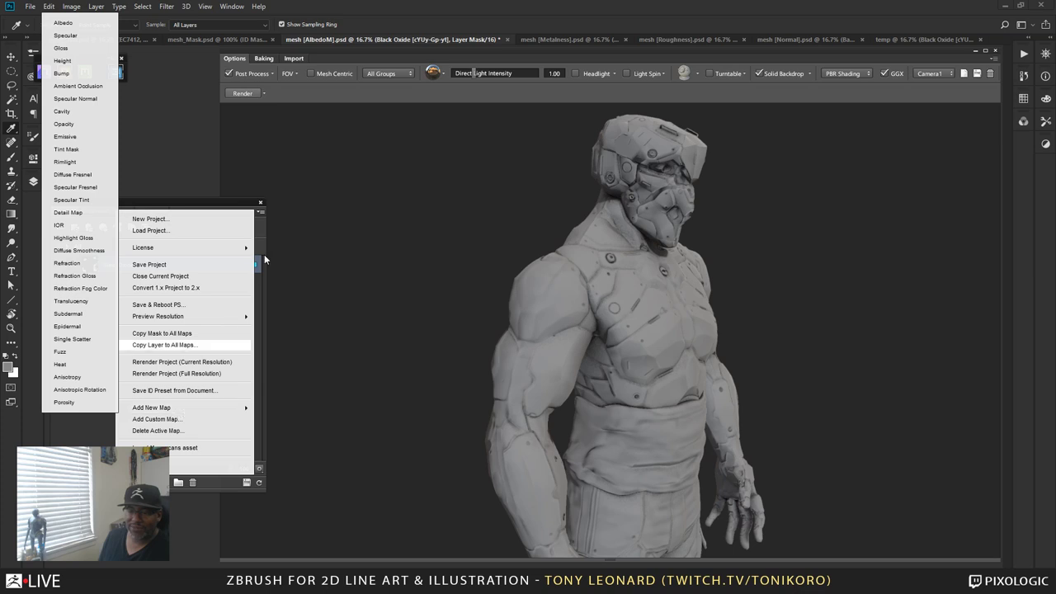
pyautogui.click(261, 211)
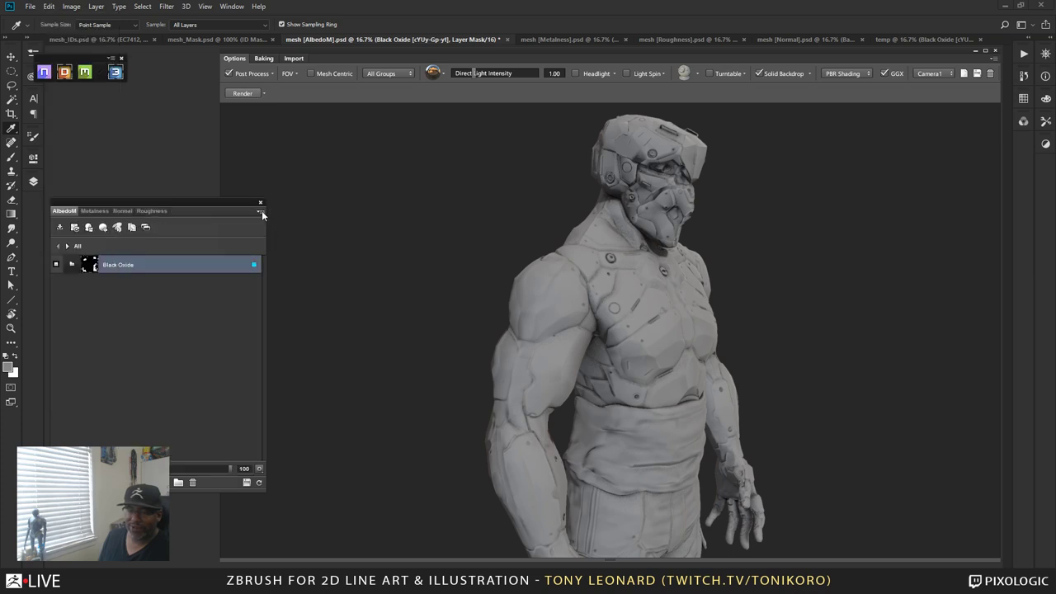
pyautogui.click(262, 211)
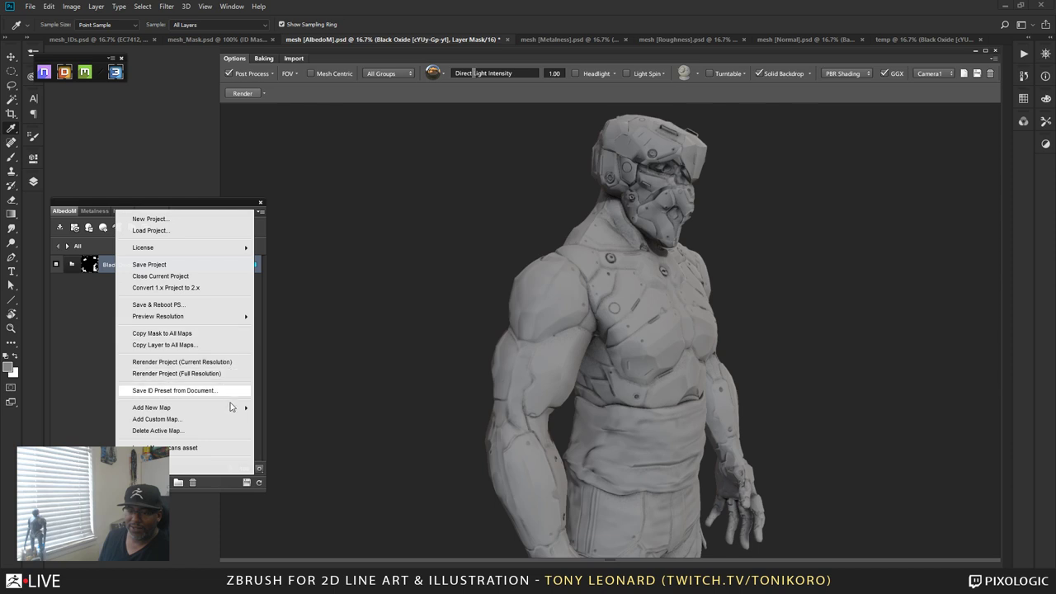
pyautogui.moveTo(225, 410)
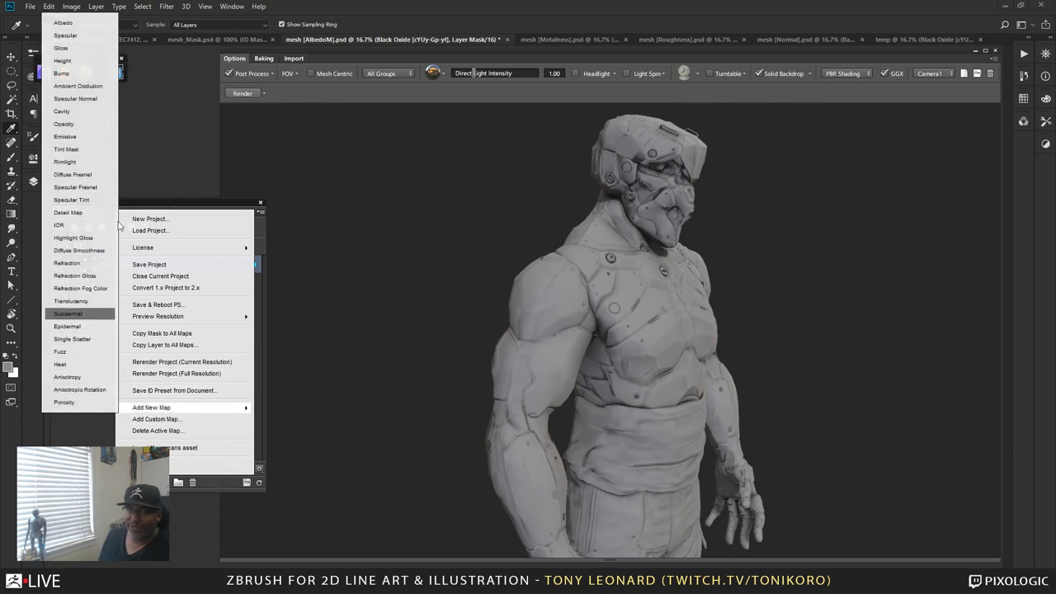
pyautogui.click(94, 74)
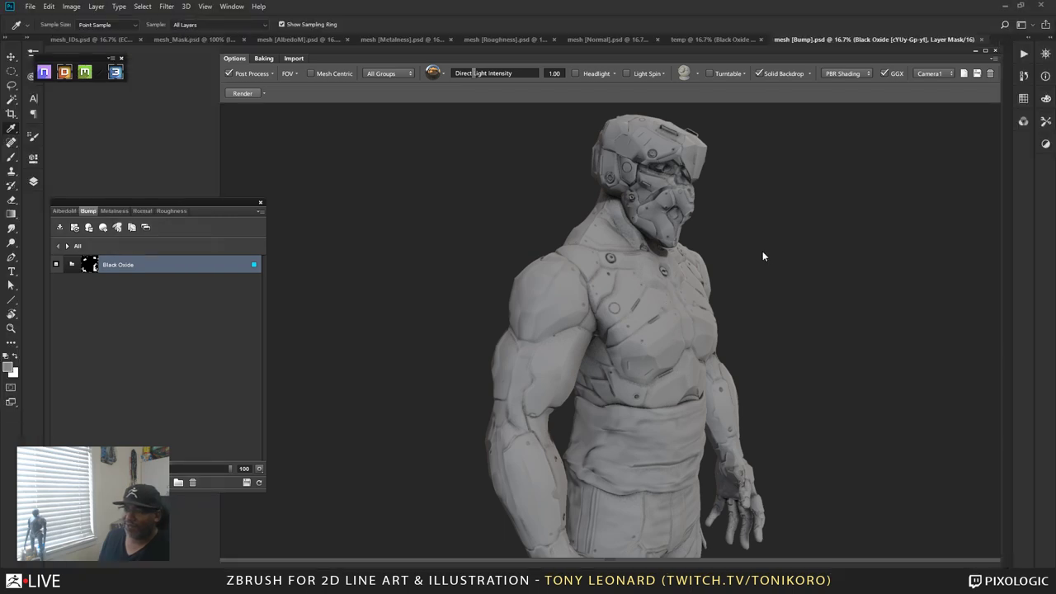
# - Refresh the DDO 3D preview so the vest shows the Black Oxide material
pyautogui.moveTo(700, 319); pyautogui.dragTo(680, 303)
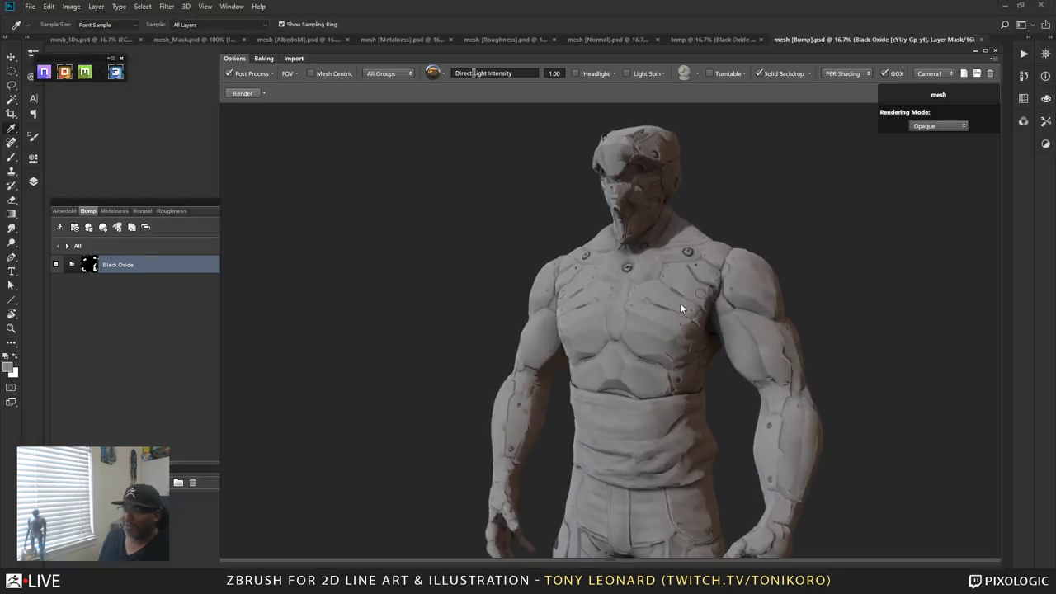
pyautogui.click(150, 202)
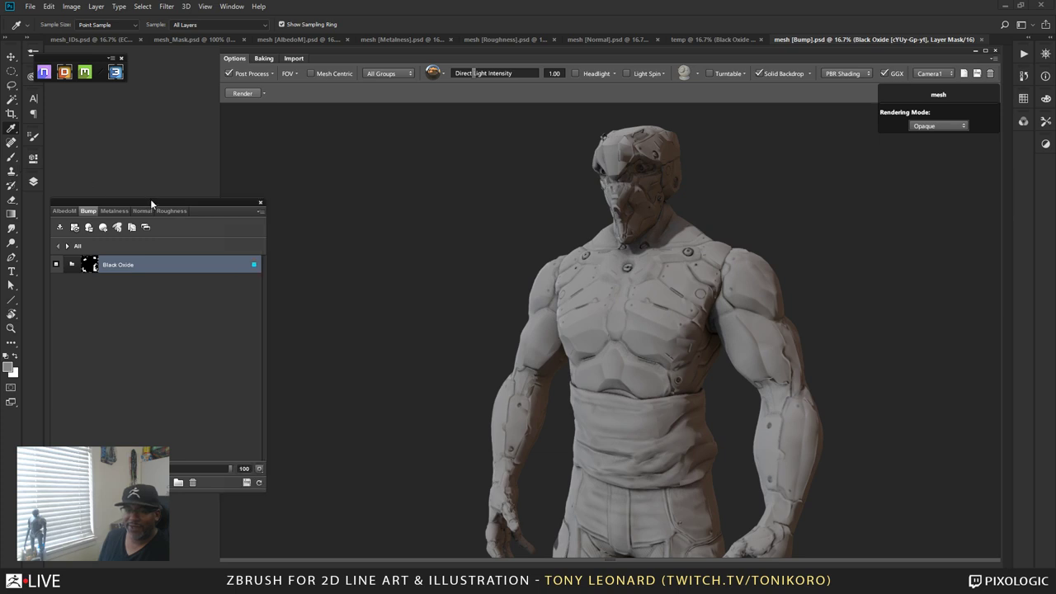
pyautogui.click(259, 482)
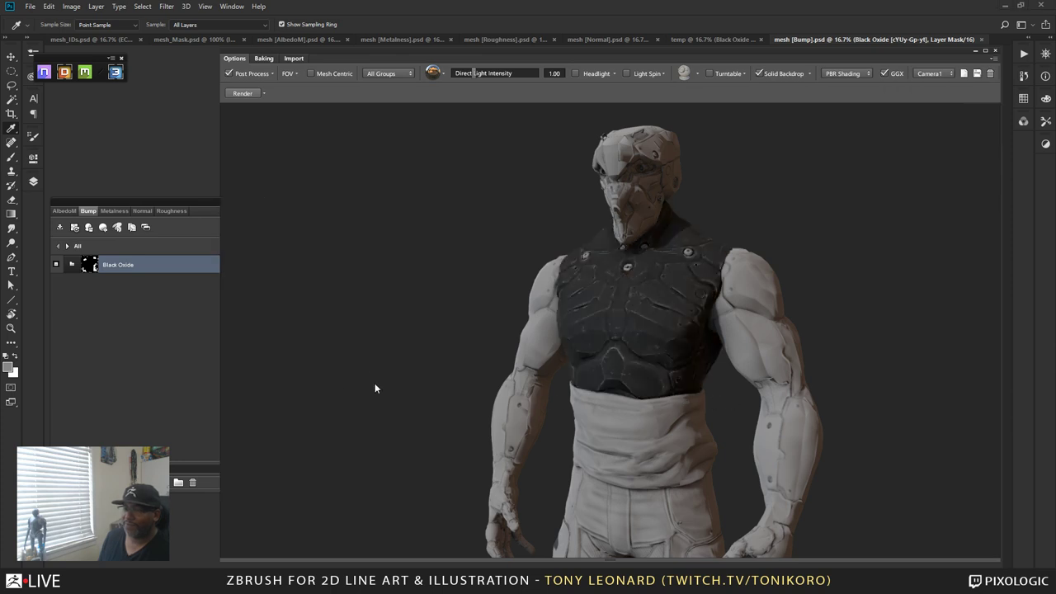
# - Orbit the preview front to back, toggling flat ID colours with C, to inspect the vest
pyautogui.moveTo(375, 387); pyautogui.dragTo(616, 320)
pyautogui.scroll(3, 629, 372)
pyautogui.scroll(-3, 628, 372)
pyautogui.moveTo(627, 370); pyautogui.dragTo(680, 299)
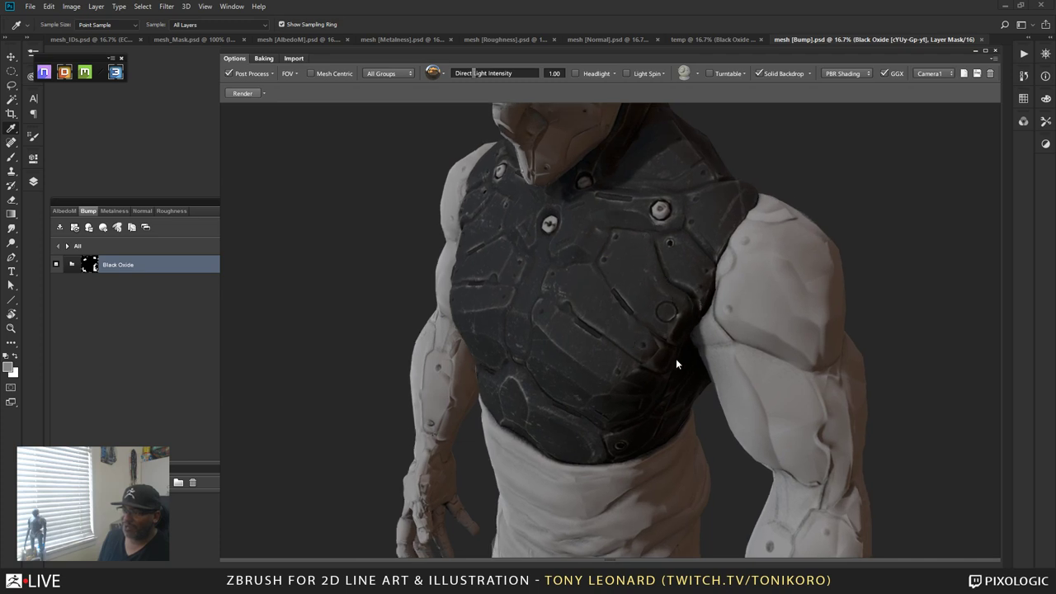
pyautogui.moveTo(676, 358); pyautogui.dragTo(648, 351)
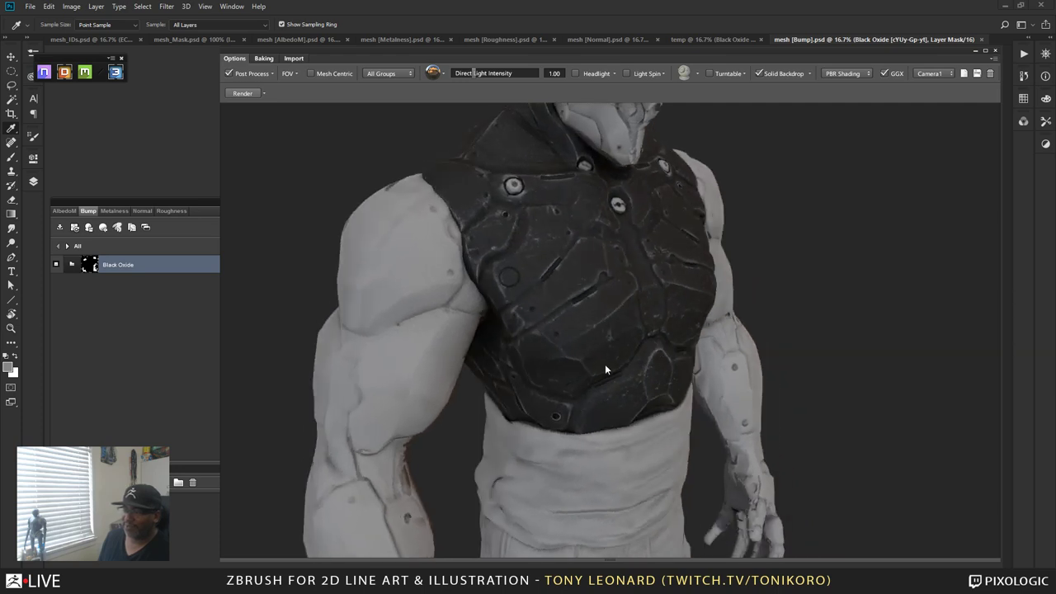
pyautogui.moveTo(629, 377); pyautogui.dragTo(699, 332)
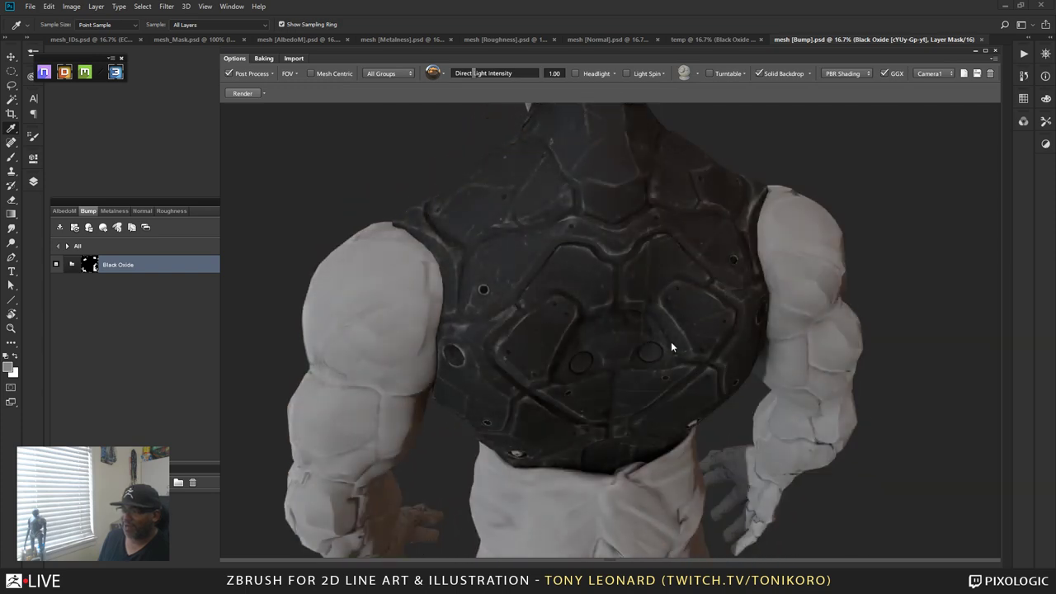
pyautogui.moveTo(646, 360); pyautogui.dragTo(614, 353)
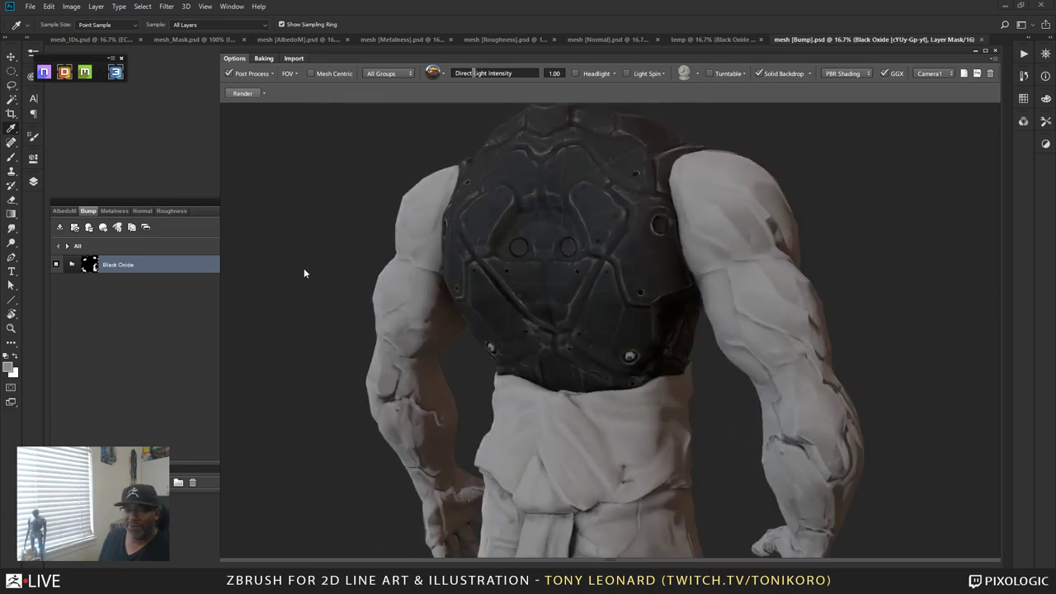
pyautogui.press('c')
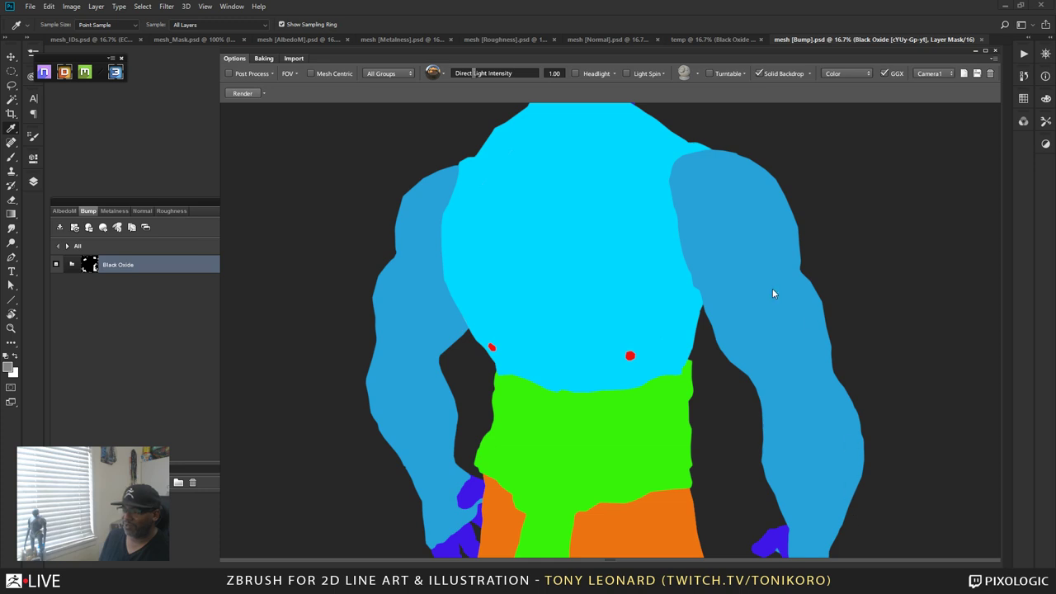
pyautogui.press('c')
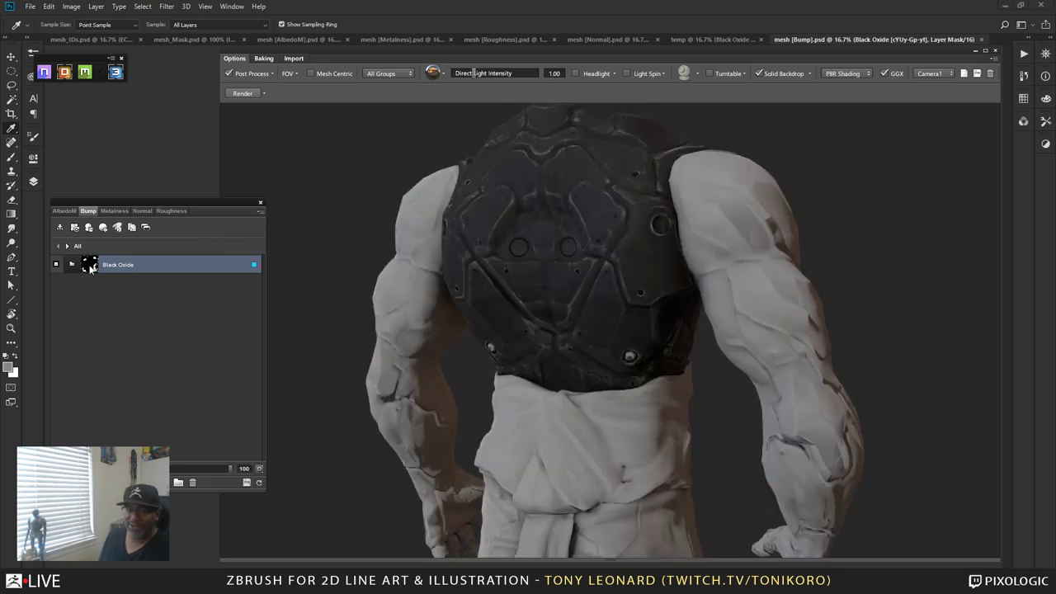
# - Apply the Dirt preset in the Black Oxide Dynamask editor, then exit to the layer list
pyautogui.click(93, 265)
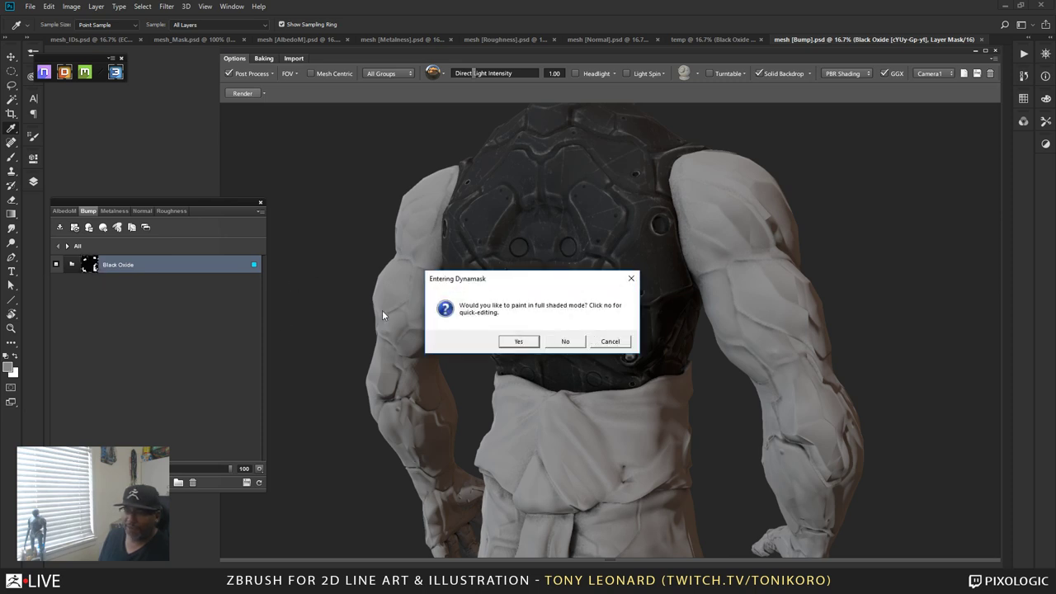
pyautogui.click(517, 342)
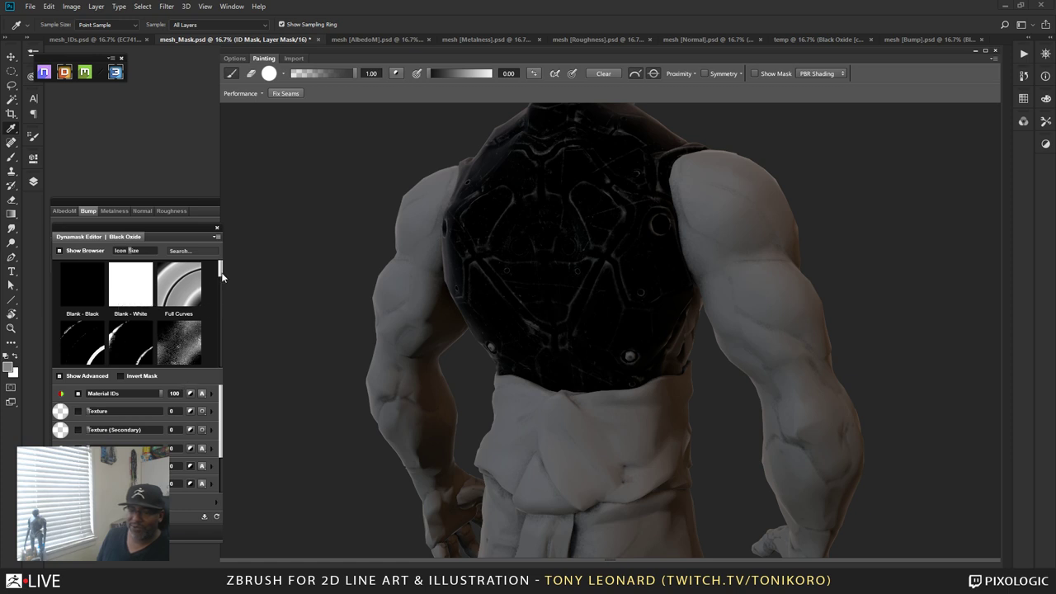
pyautogui.scroll(-5, 221, 277)
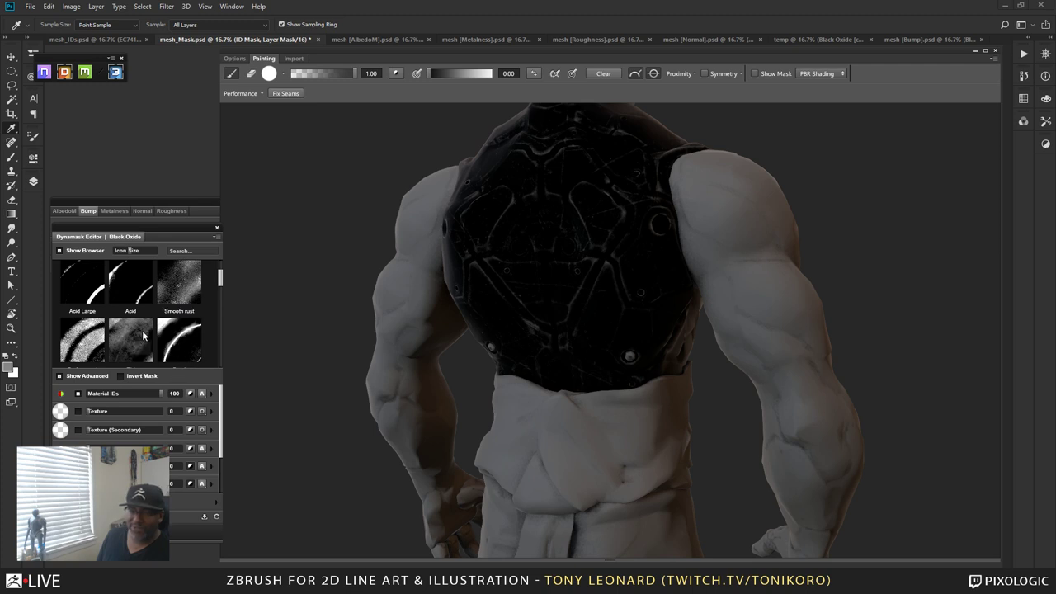
pyautogui.click(131, 339)
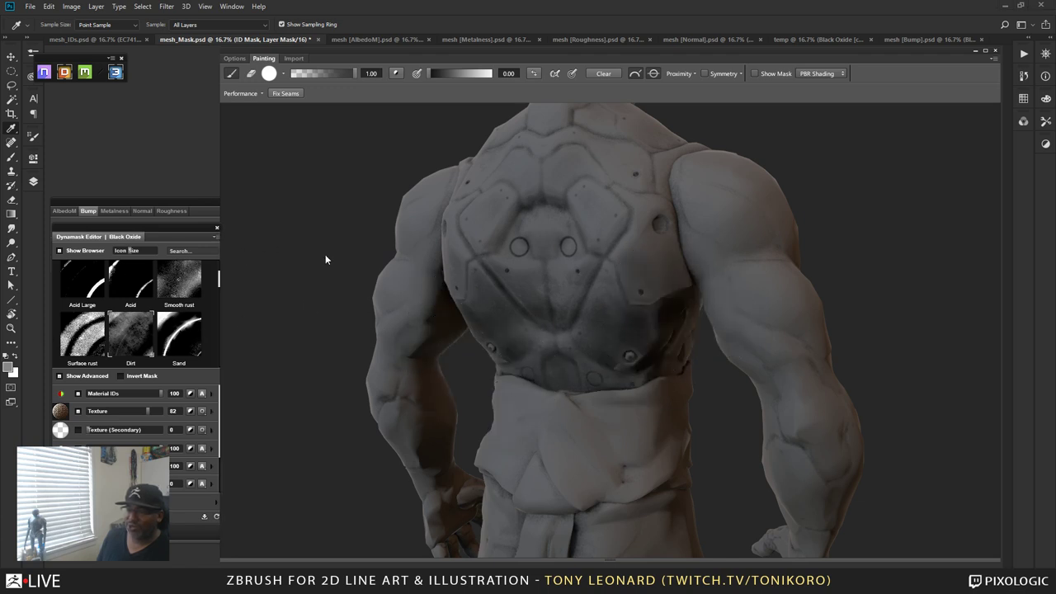
pyautogui.moveTo(391, 253)
pyautogui.mouseDown()
pyautogui.moveTo(354, 265)
pyautogui.moveTo(411, 252)
pyautogui.mouseUp()
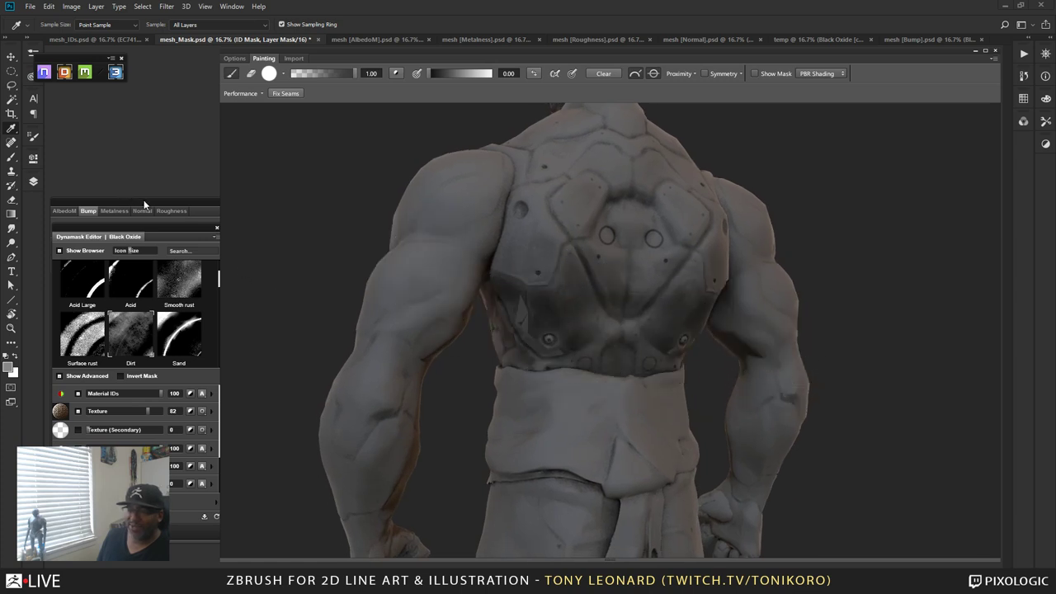
pyautogui.click(216, 227)
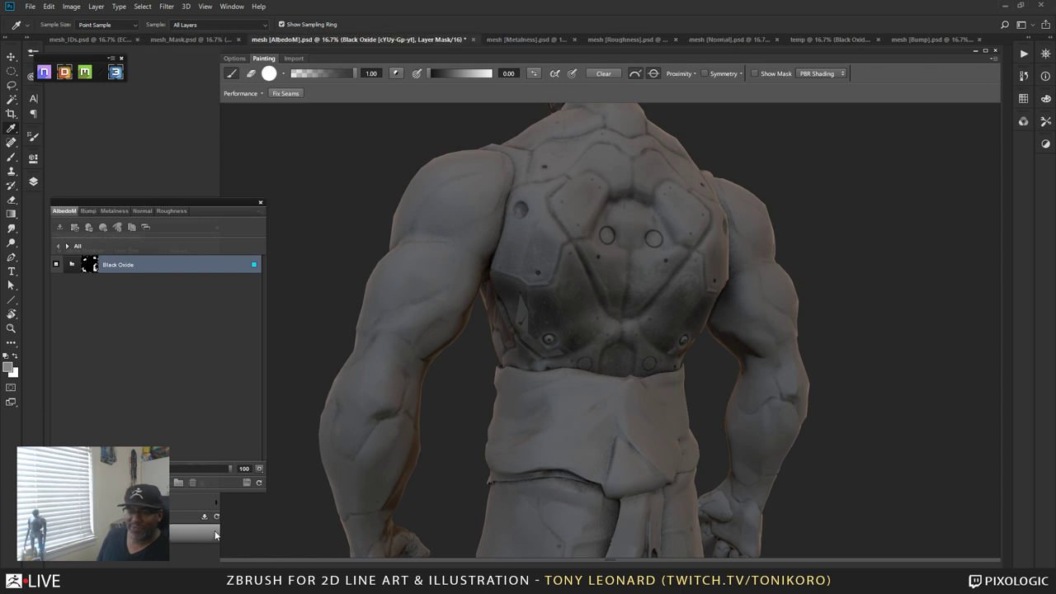
# - Undo the Dynamask changes with Ctrl+Z and rotate the preview to check the dark armor plate
pyautogui.moveTo(183, 208); pyautogui.dragTo(341, 109)
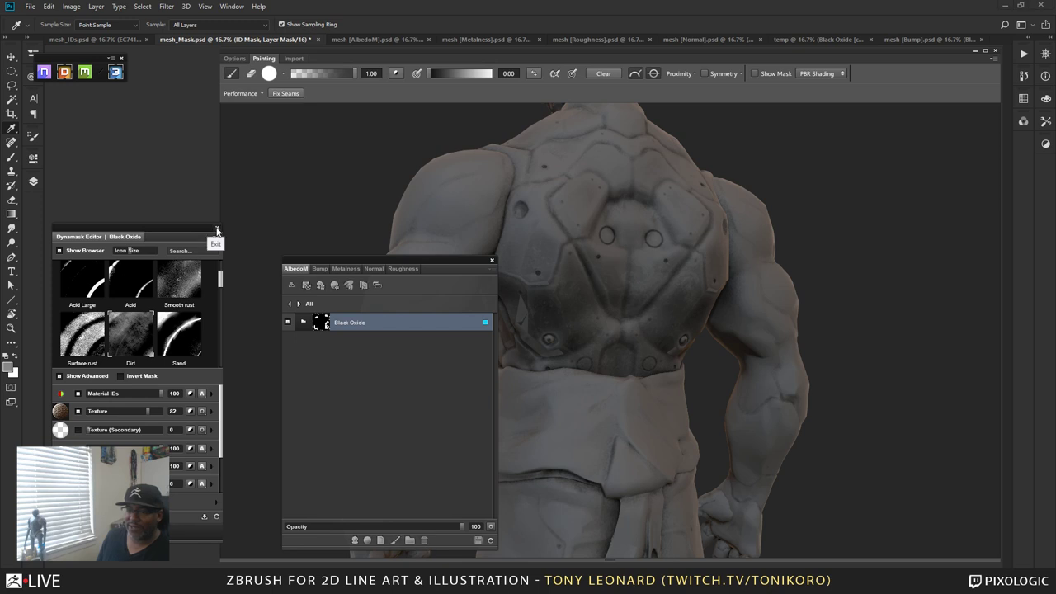
pyautogui.hotkey('ctrl', 'z')
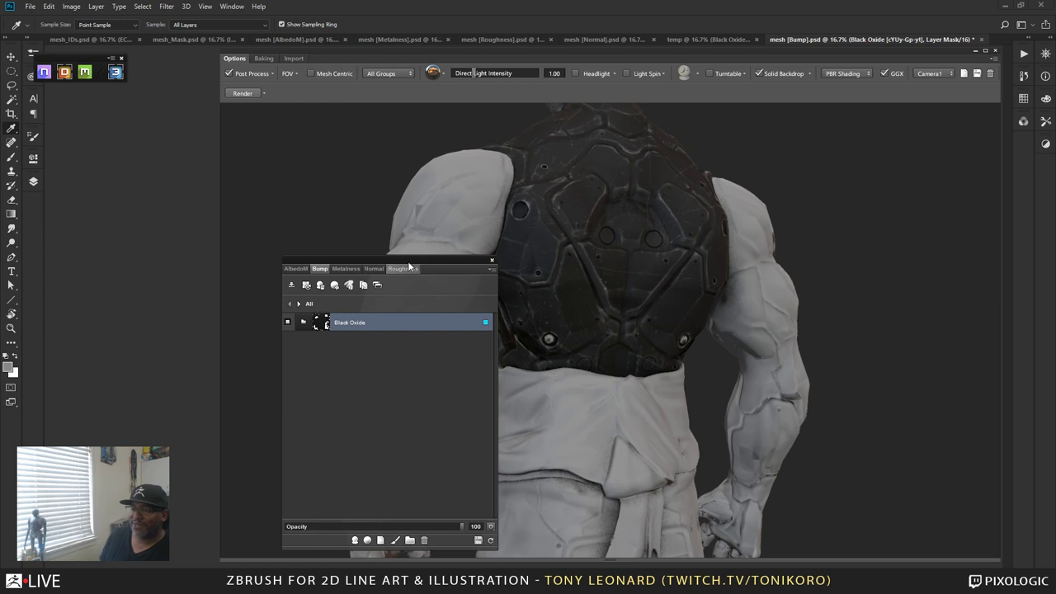
pyautogui.moveTo(415, 257); pyautogui.dragTo(217, 198)
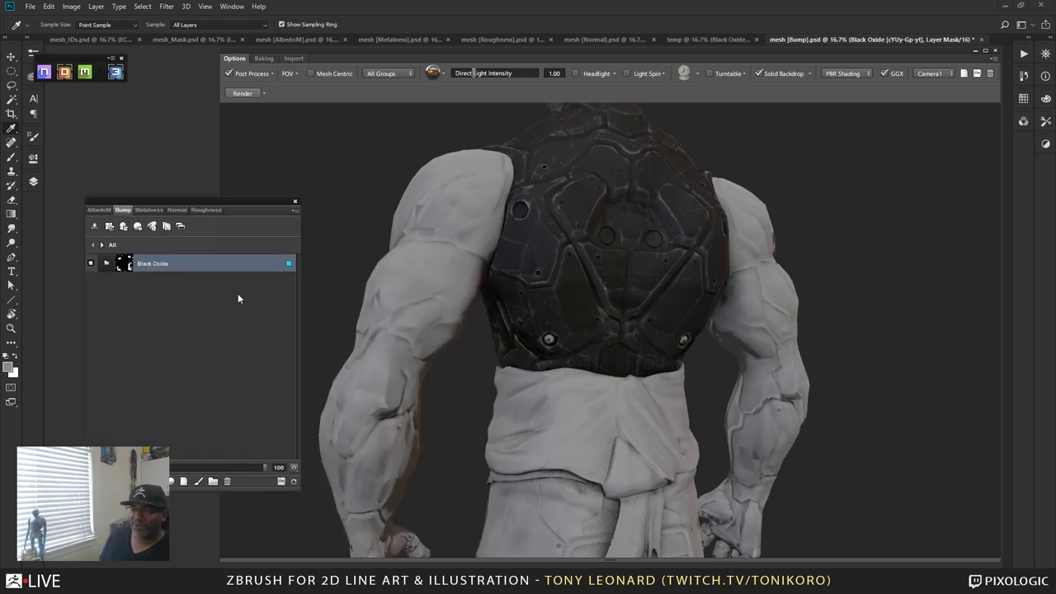
pyautogui.click(610, 357)
pyautogui.moveTo(663, 283); pyautogui.dragTo(683, 322)
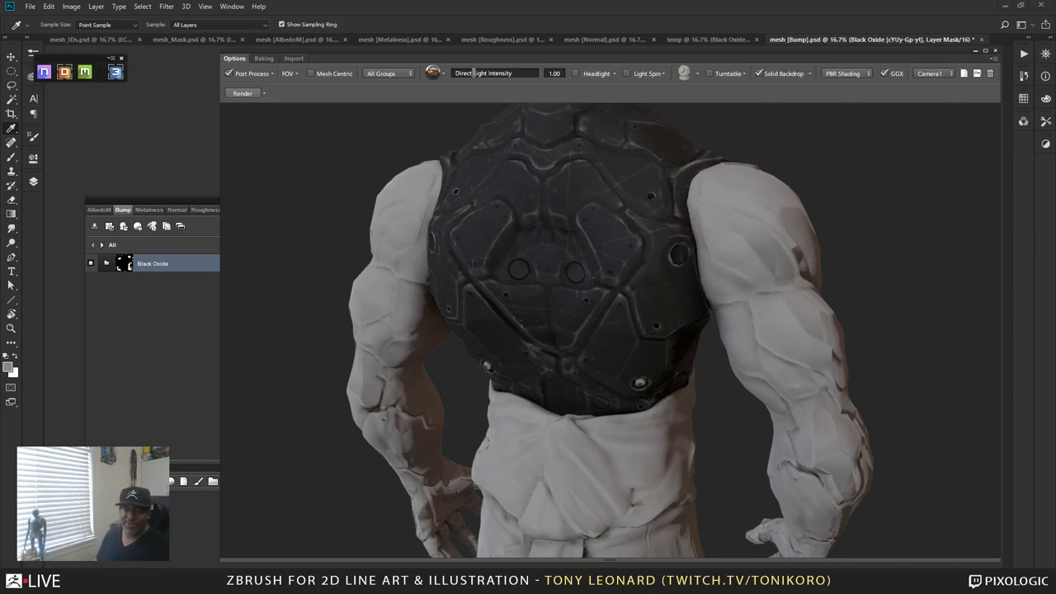
pyautogui.click(152, 196)
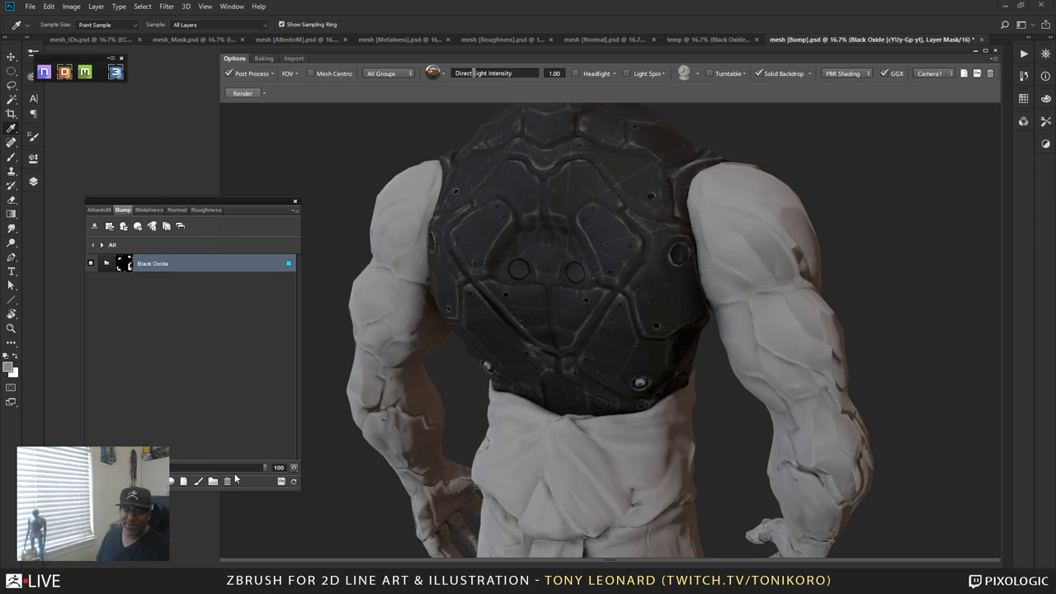
# - Export all materials as UE4 .tga texture maps at 100% size, then close the Exporter
pyautogui.click(97, 230)
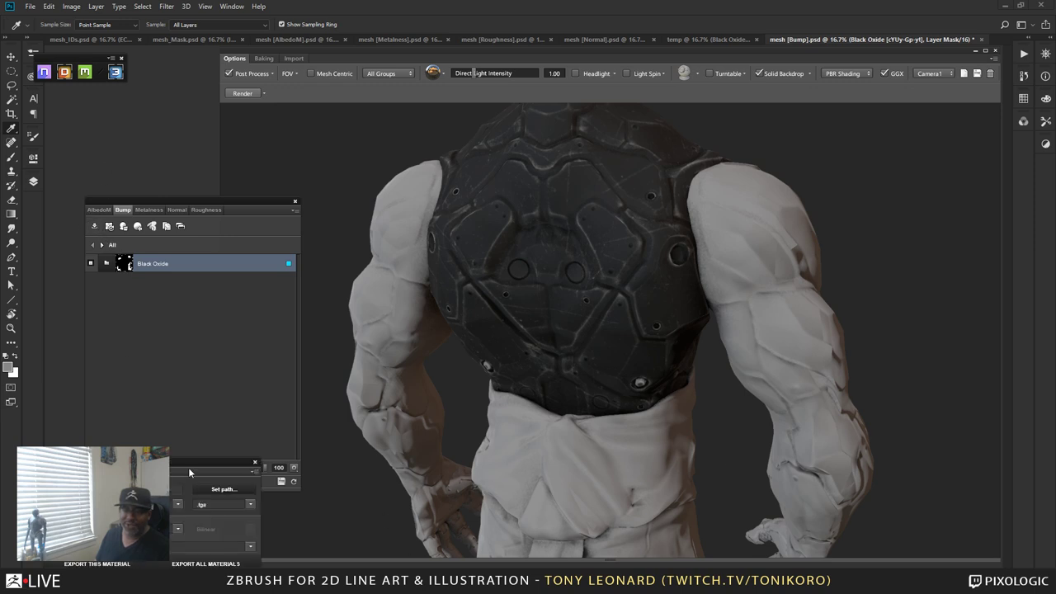
pyautogui.moveTo(193, 462); pyautogui.dragTo(267, 363)
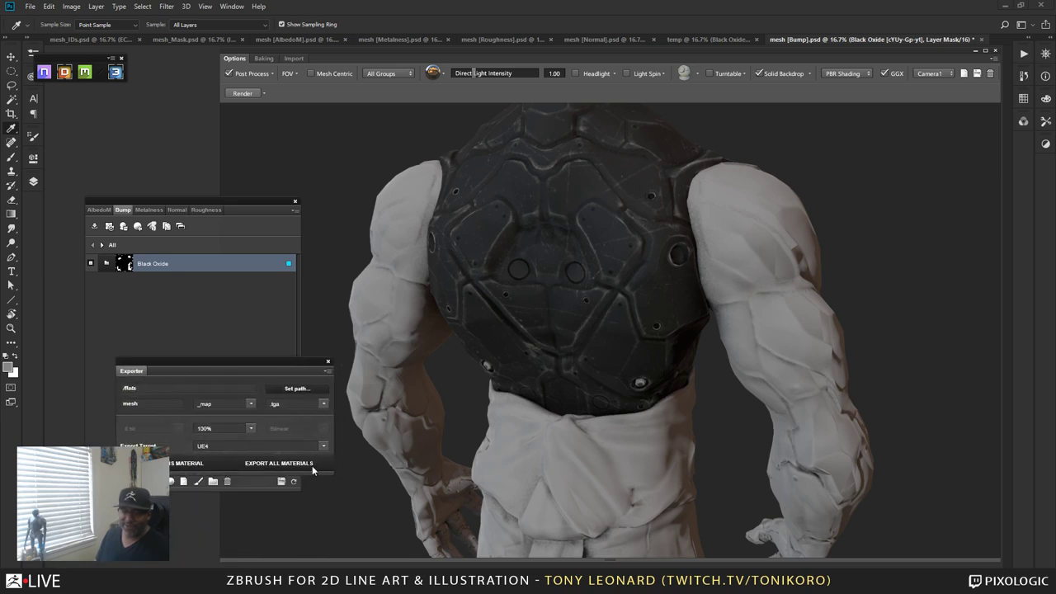
pyautogui.click(288, 464)
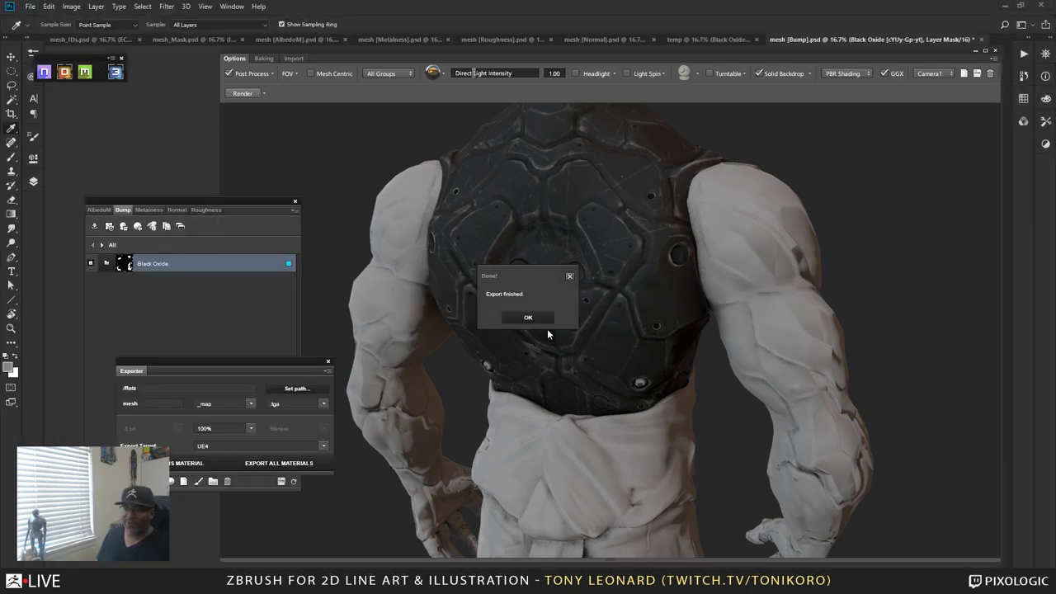
pyautogui.click(532, 316)
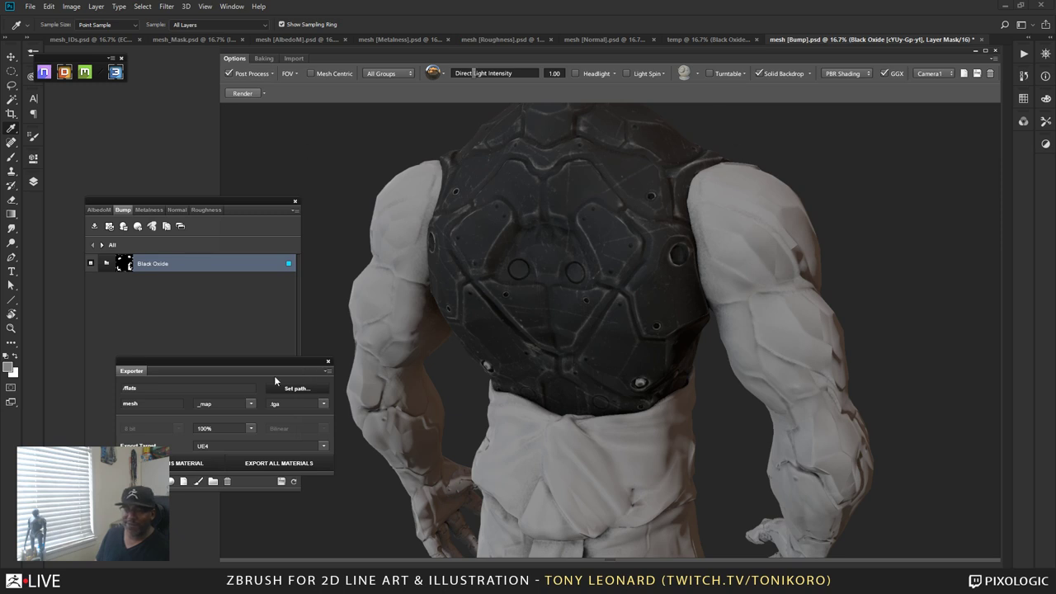
pyautogui.click(327, 363)
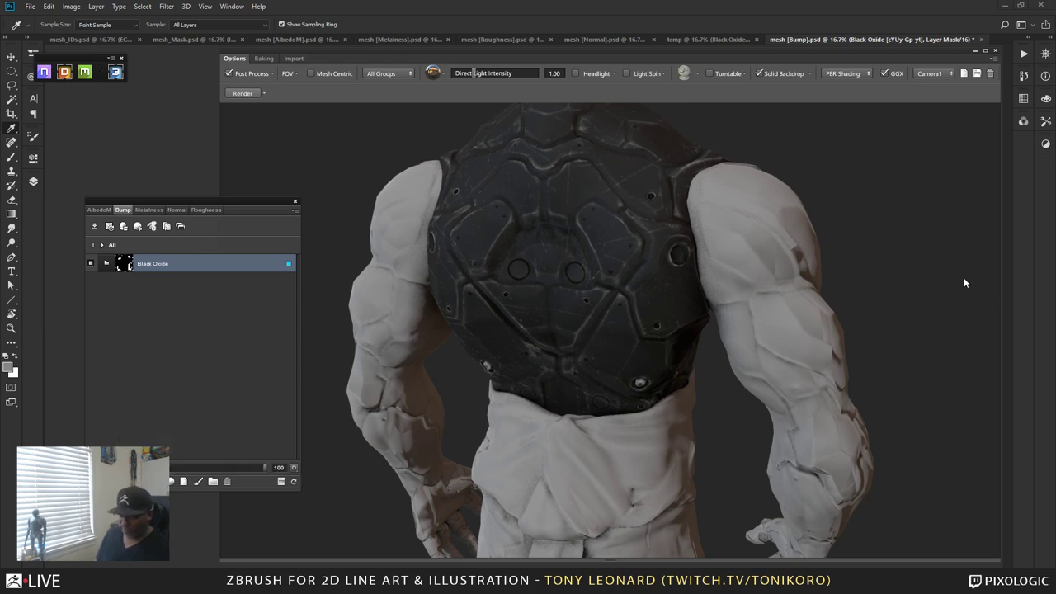
pyautogui.press('super+Tab')
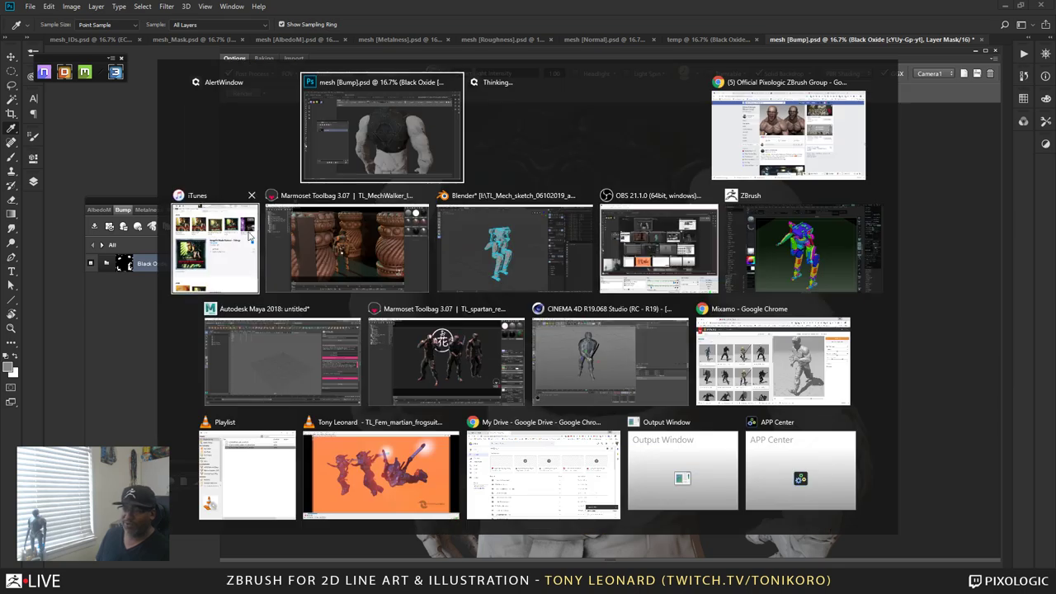
# - Close the MechWalker scene in Marmoset, choosing Yes to save changes
pyautogui.click(416, 231)
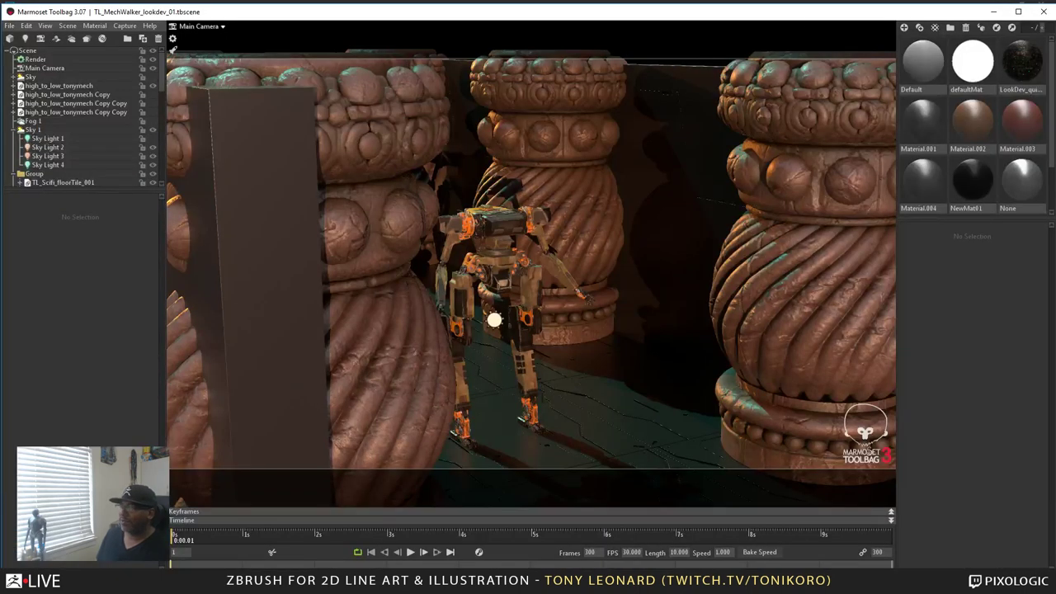
pyautogui.click(1043, 12)
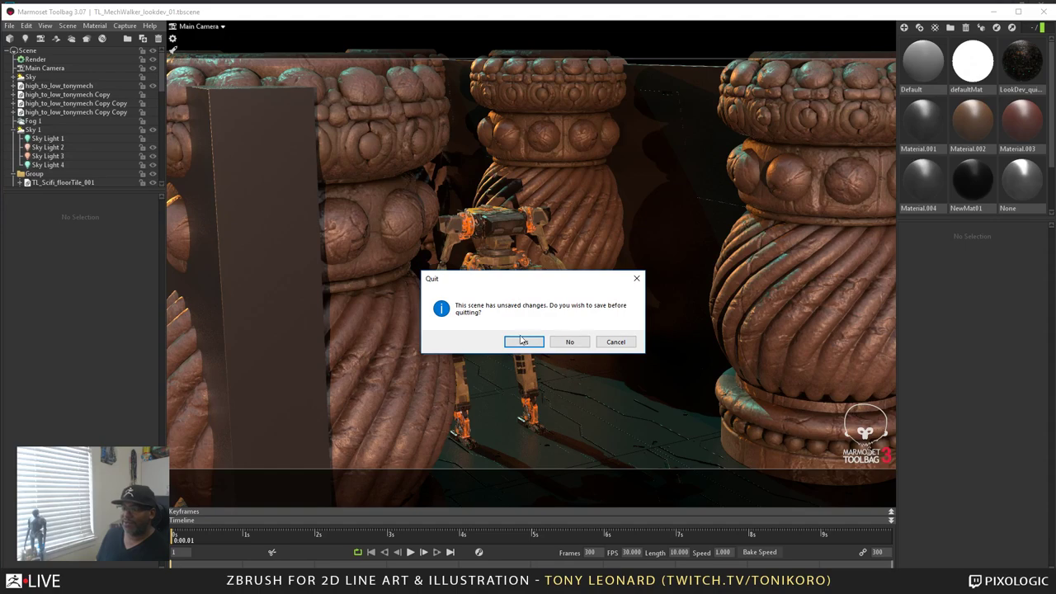
pyautogui.click(522, 341)
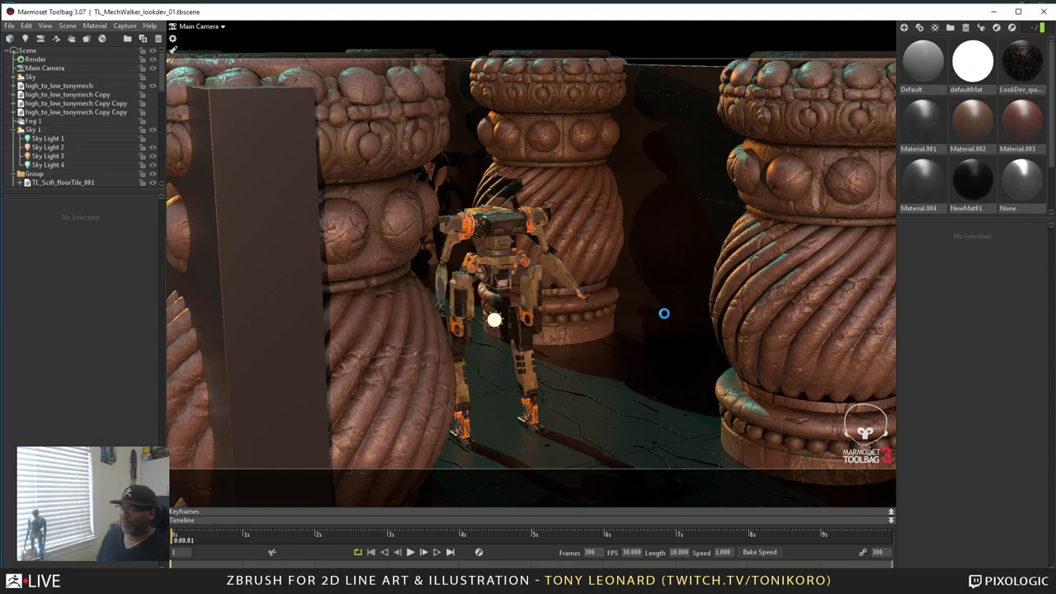
# - Launch a fresh Marmoset Toolbag 3 session from the taskbar icon
pyautogui.hotkey('alt', 'Tab')
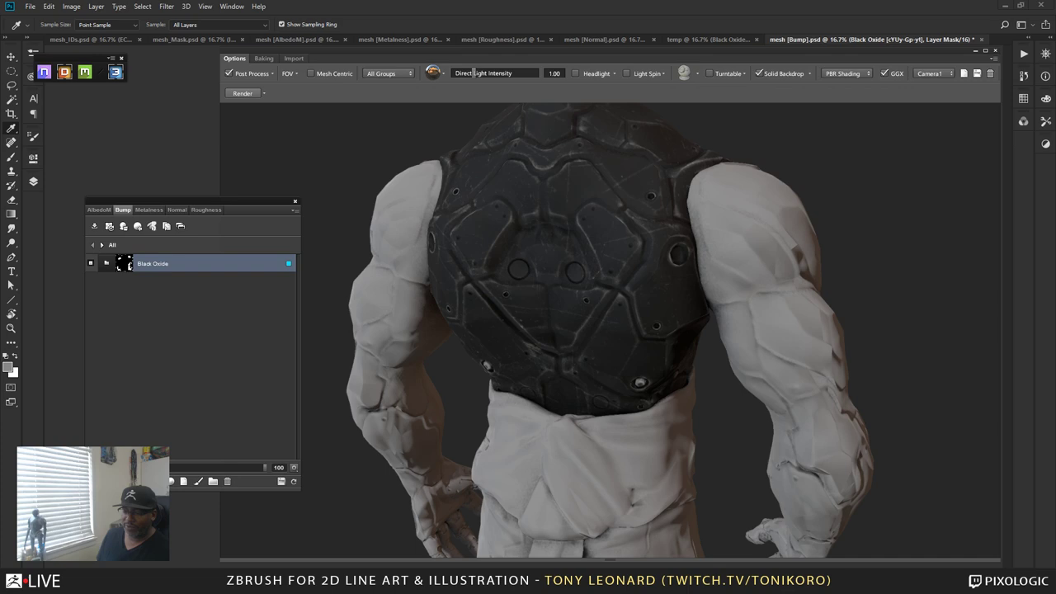
pyautogui.rightClick(457, 584)
pyautogui.click(472, 529)
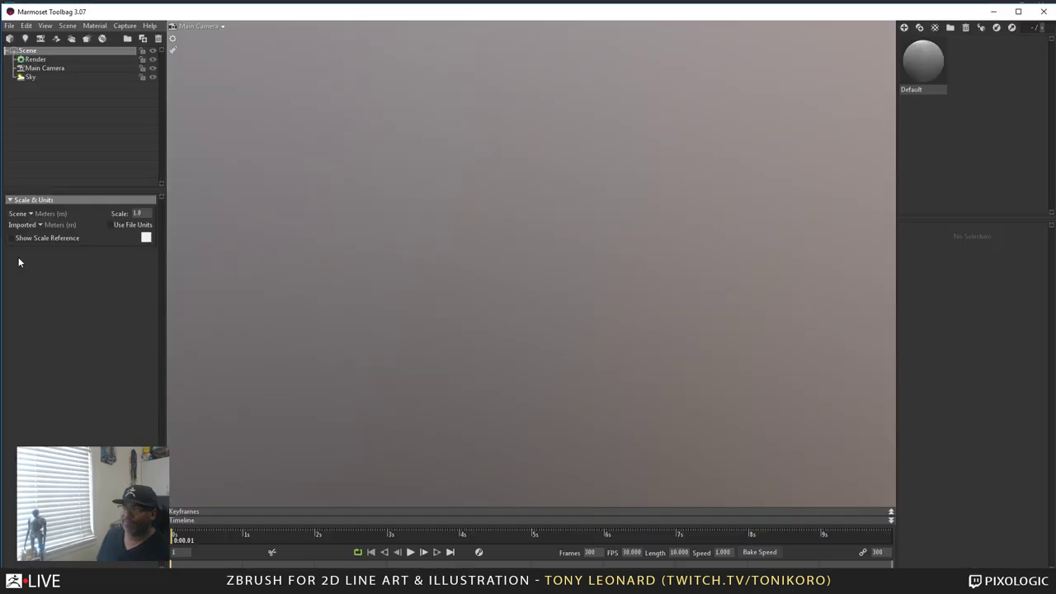
# - Import TL_Spartan_redux_clrID_uv002.obj into the empty scene
pyautogui.click(369, 206)
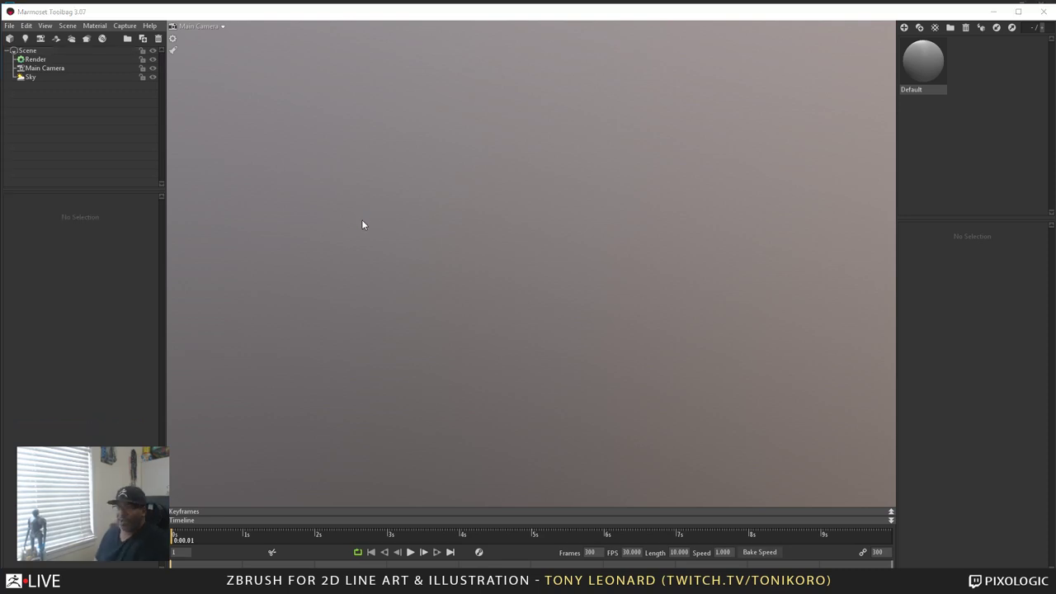
pyautogui.hotkey('ctrl', 'o')
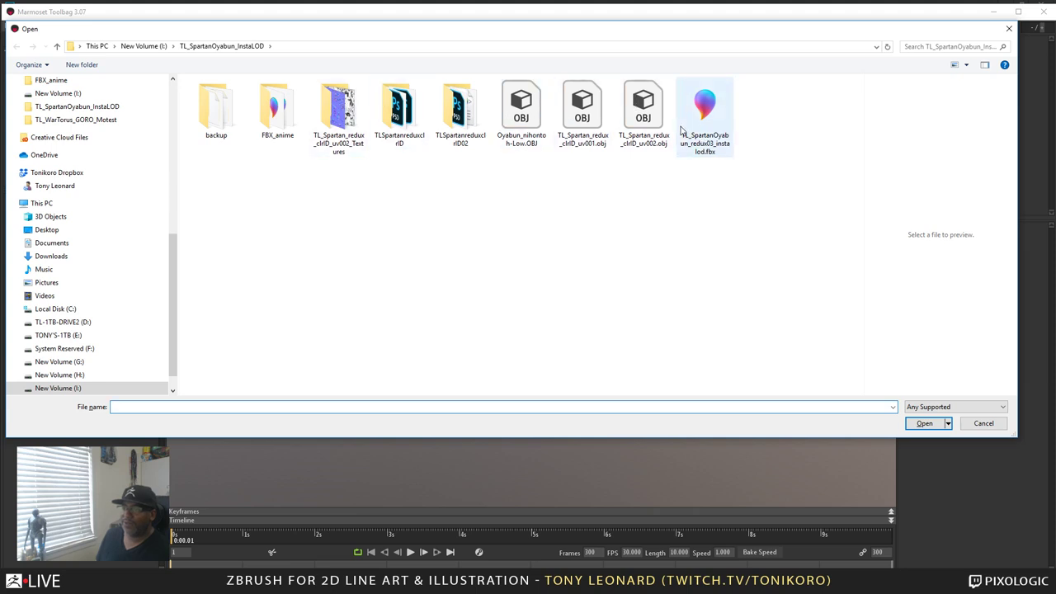
pyautogui.click(636, 136)
pyautogui.click(925, 423)
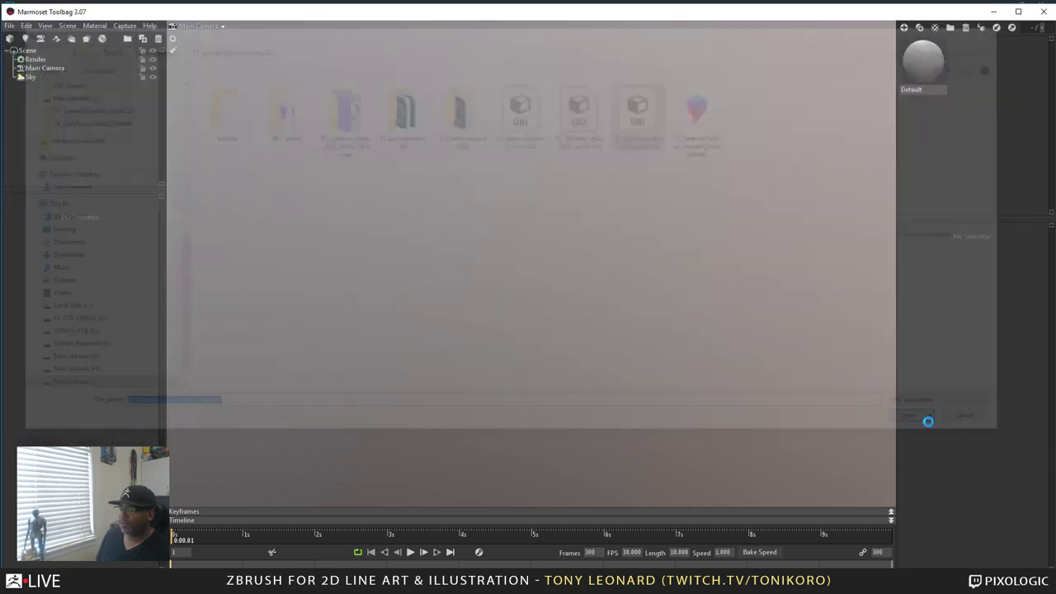
# - Orbit around the imported Spartan mesh and select it and its Unreal 4 material
pyautogui.moveTo(656, 430); pyautogui.dragTo(757, 458)
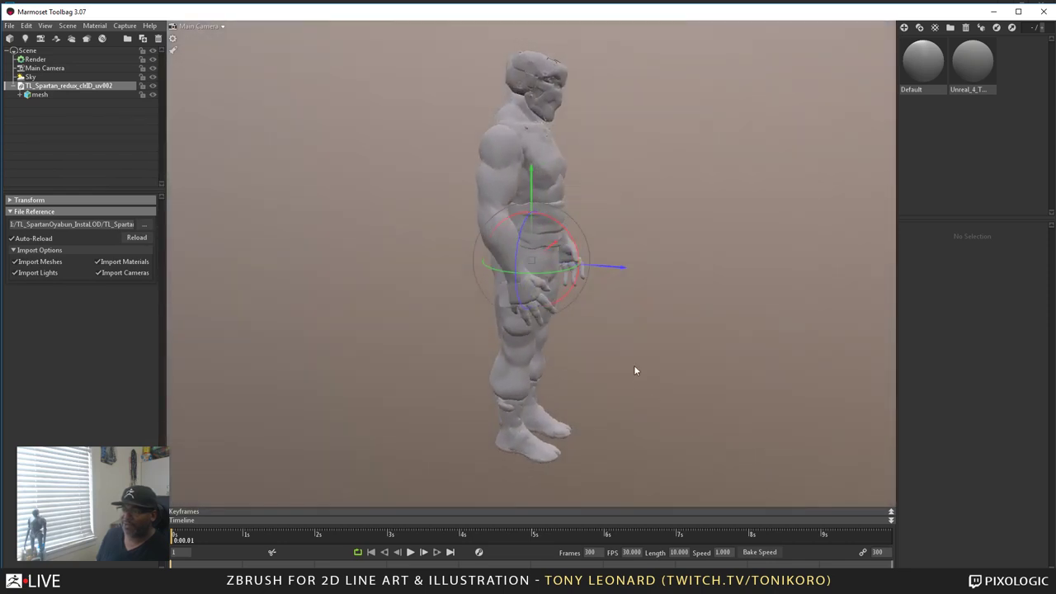
pyautogui.scroll(3, 634, 371)
pyautogui.moveTo(681, 429); pyautogui.dragTo(723, 353)
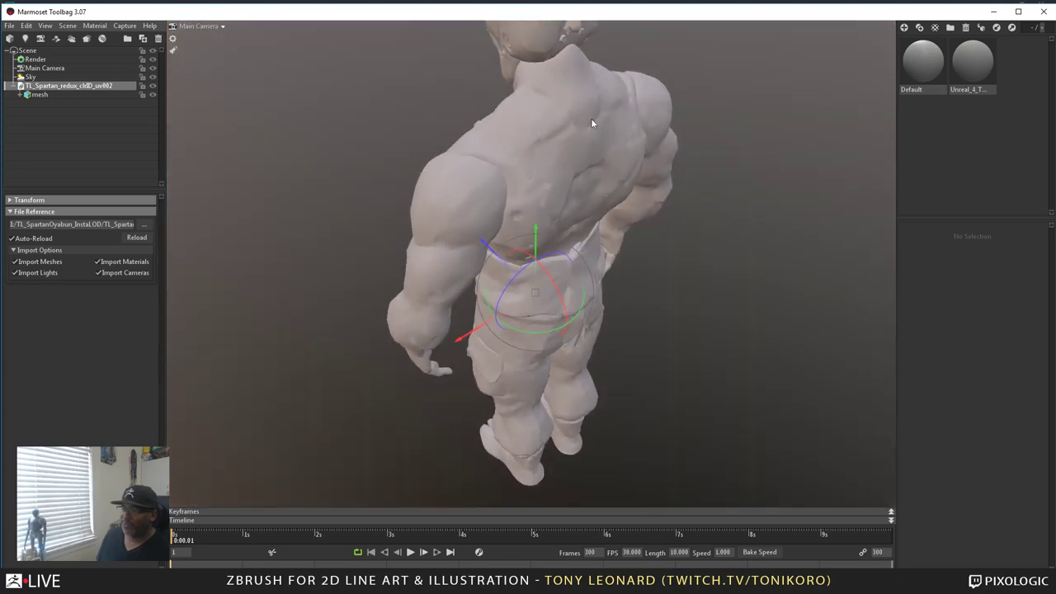
pyautogui.click(597, 127)
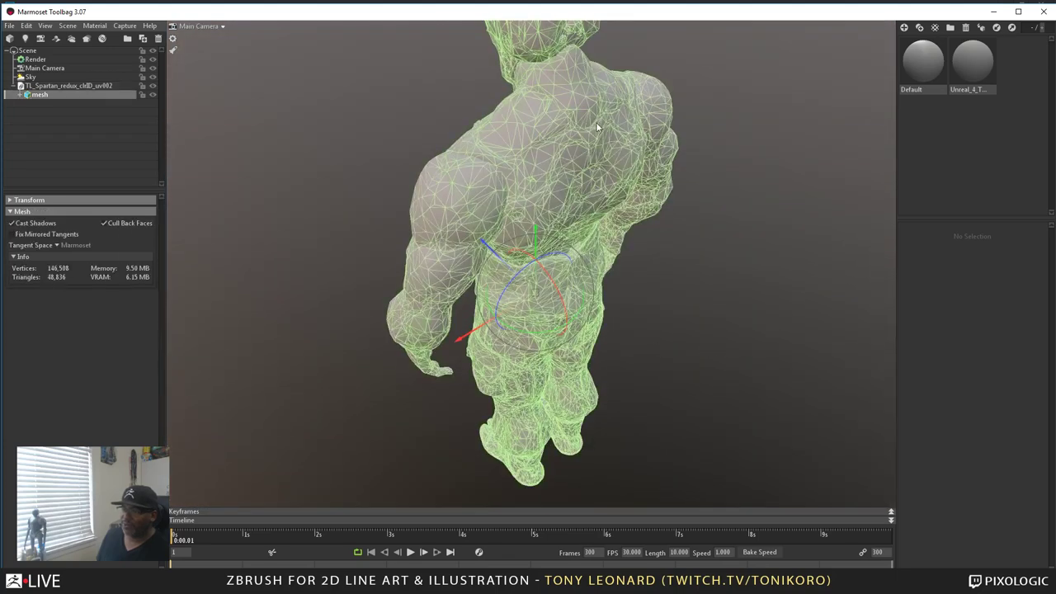
pyautogui.moveTo(464, 240); pyautogui.dragTo(459, 265)
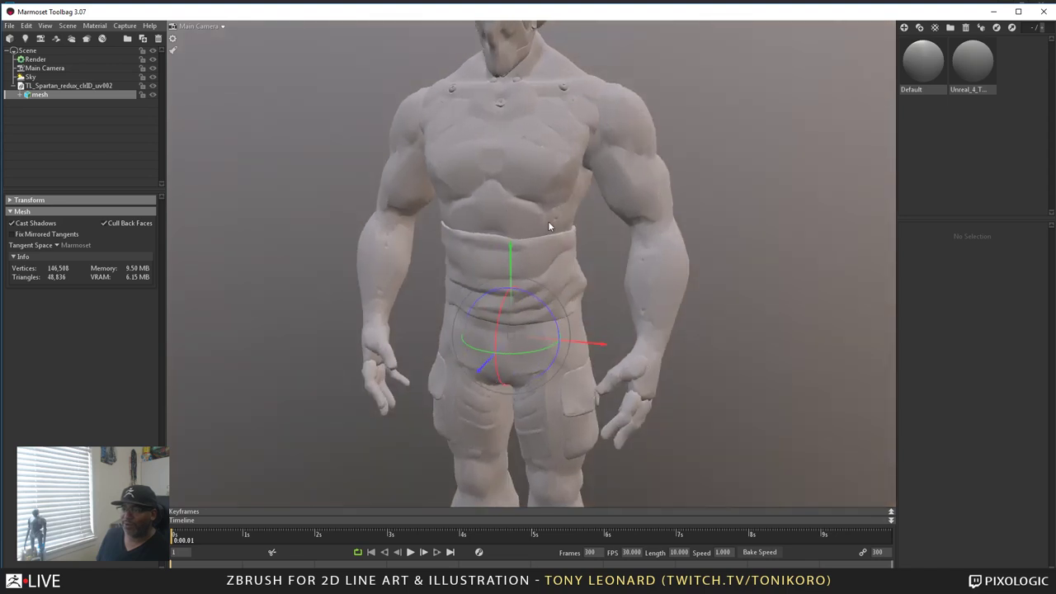
pyautogui.moveTo(548, 225); pyautogui.dragTo(514, 197)
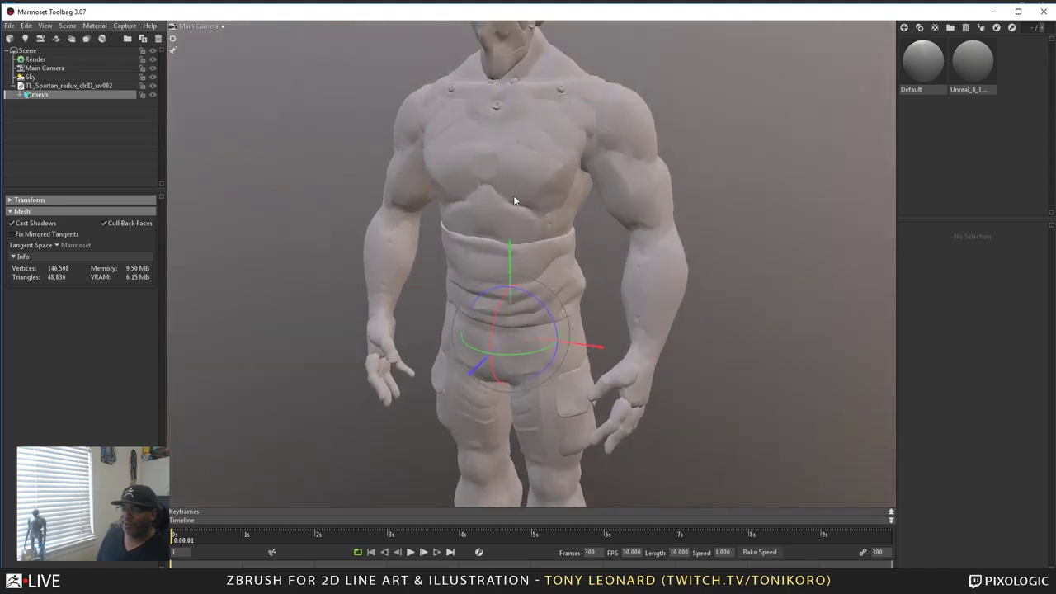
pyautogui.click(995, 67)
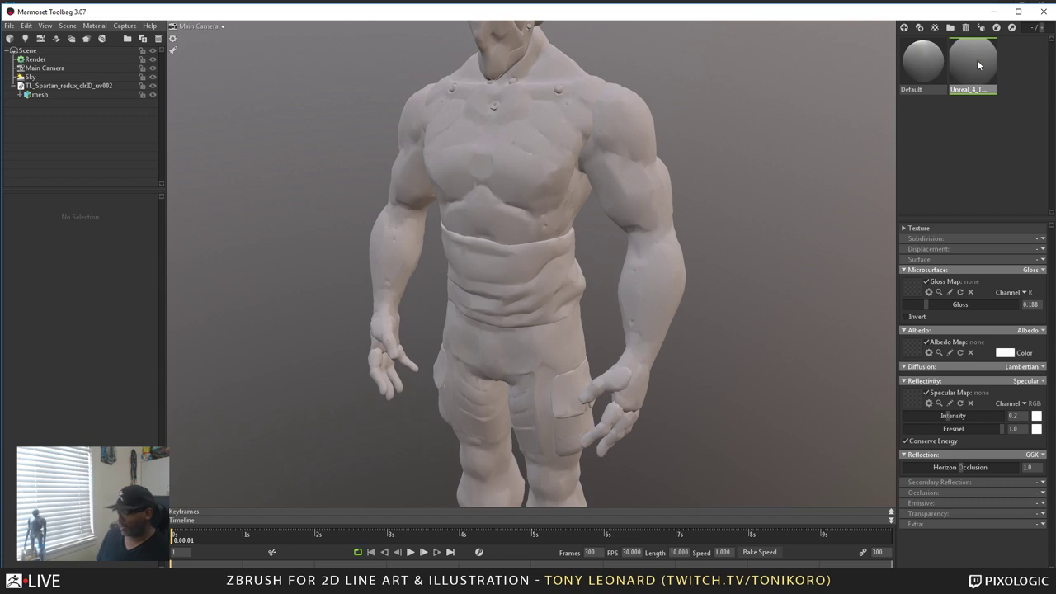
# - Replace the imported material with a new Unreal 4 Template material applied to the mesh
pyautogui.press('Delete')
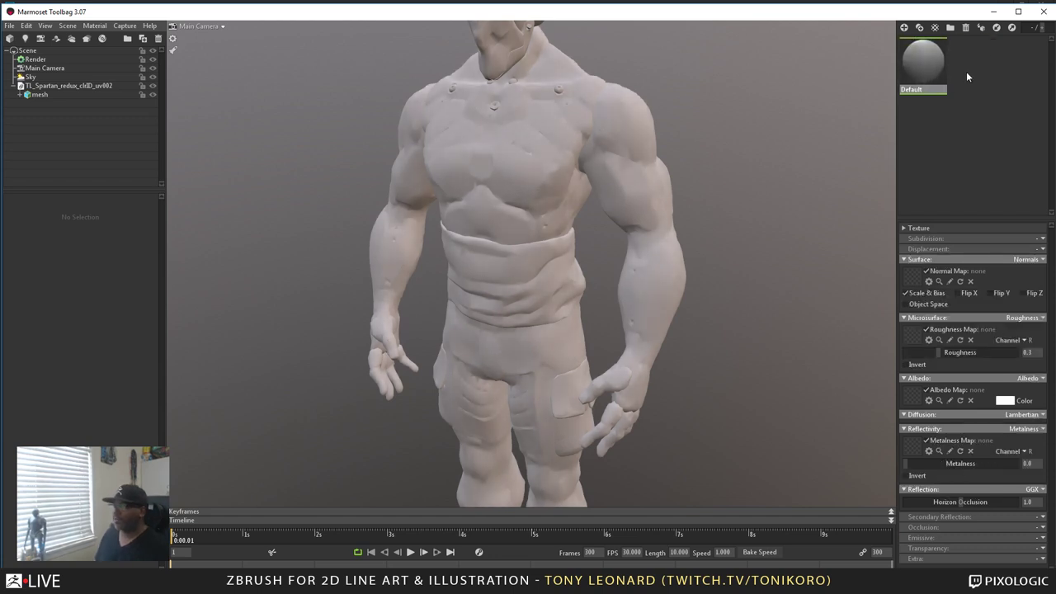
pyautogui.click(935, 28)
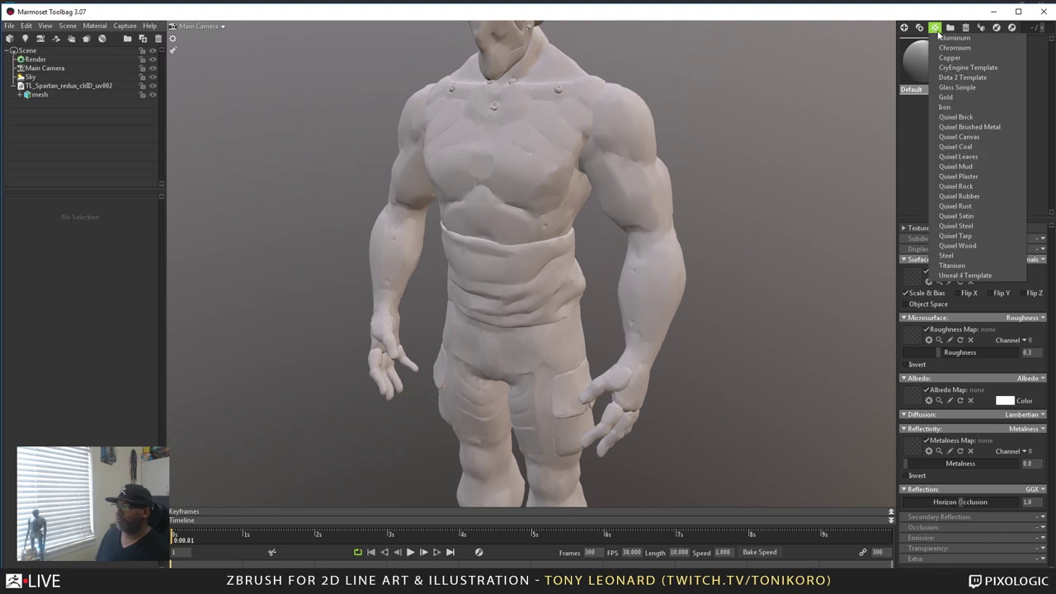
pyautogui.click(972, 266)
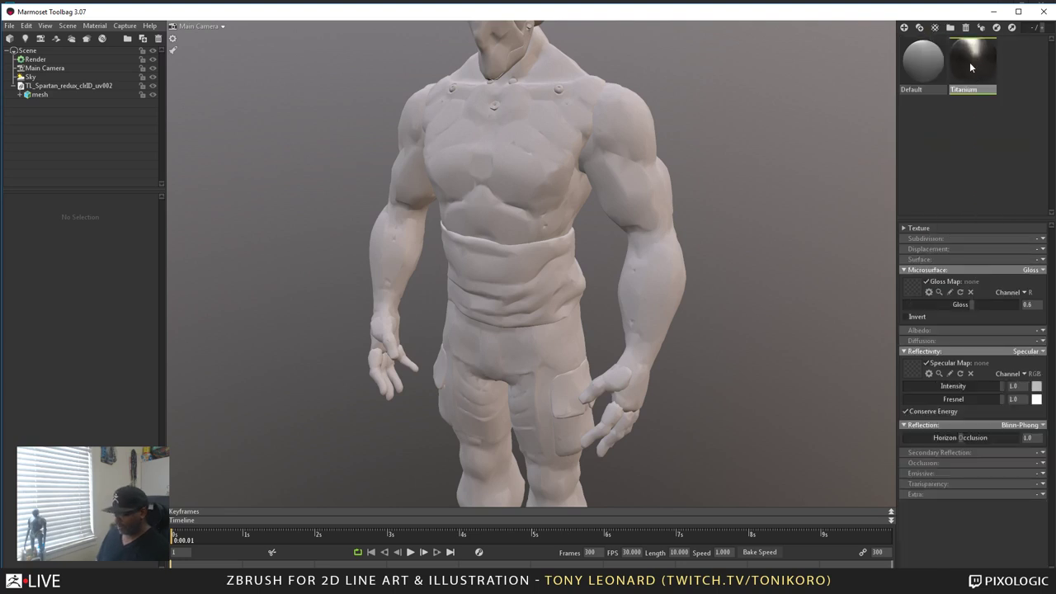
pyautogui.press('Delete')
pyautogui.click(938, 32)
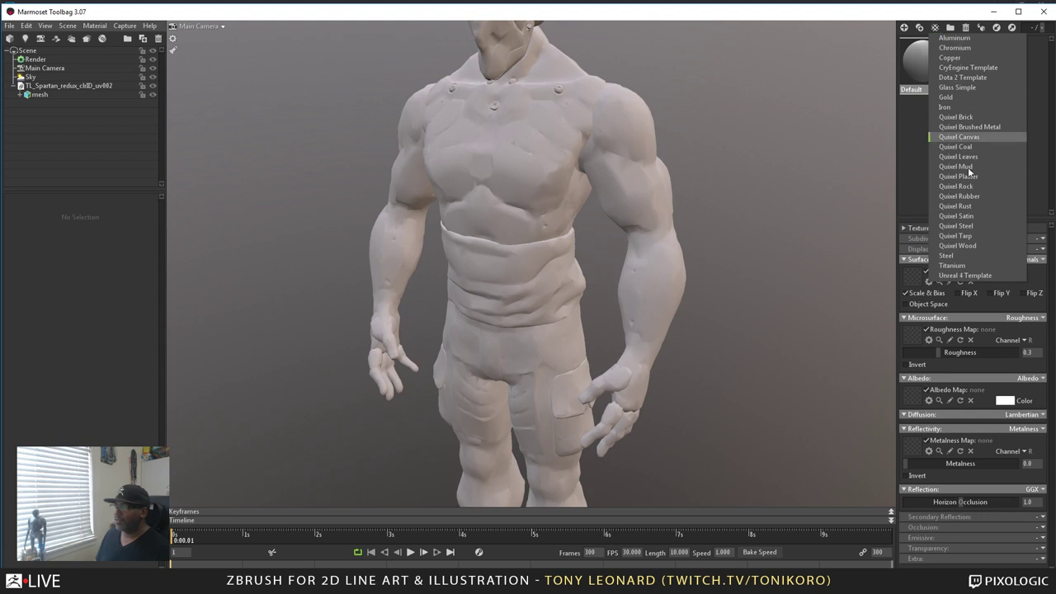
pyautogui.click(948, 278)
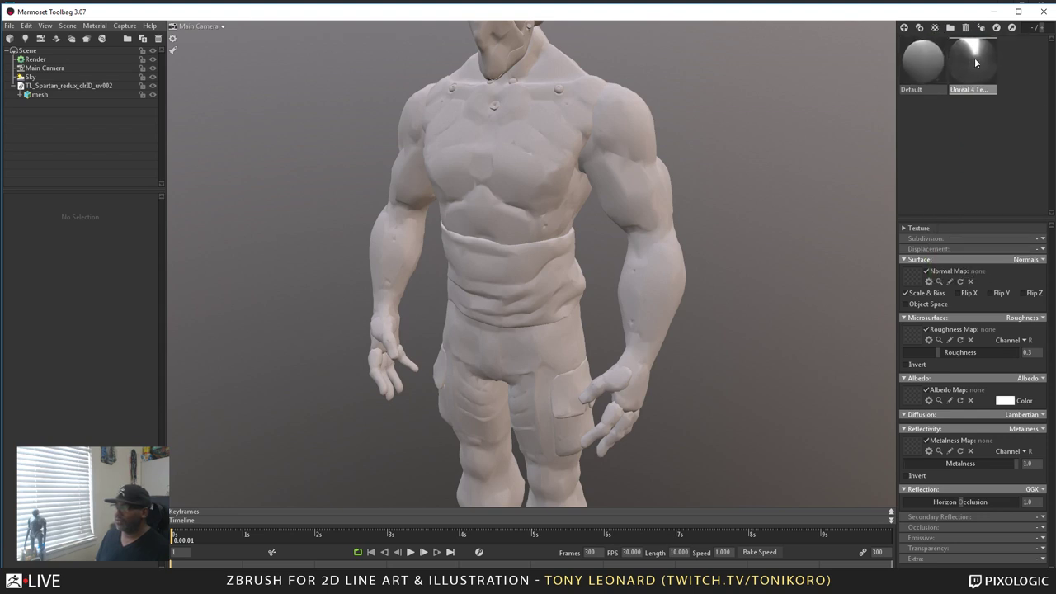
pyautogui.moveTo(973, 58); pyautogui.dragTo(508, 136)
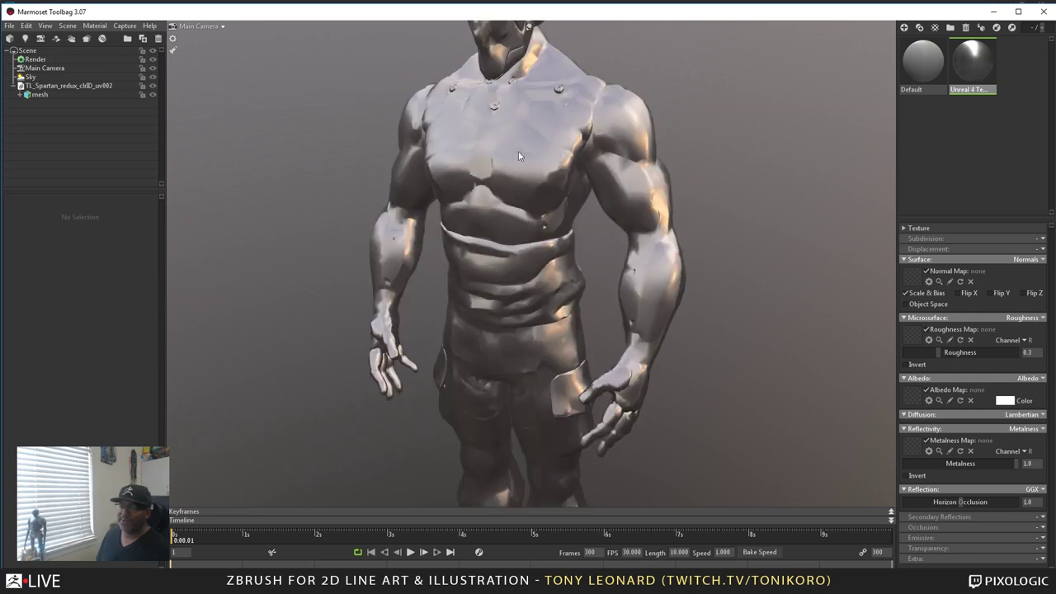
# - Rename the new material to Test_mat and start picking its normal map file
pyautogui.click(970, 89)
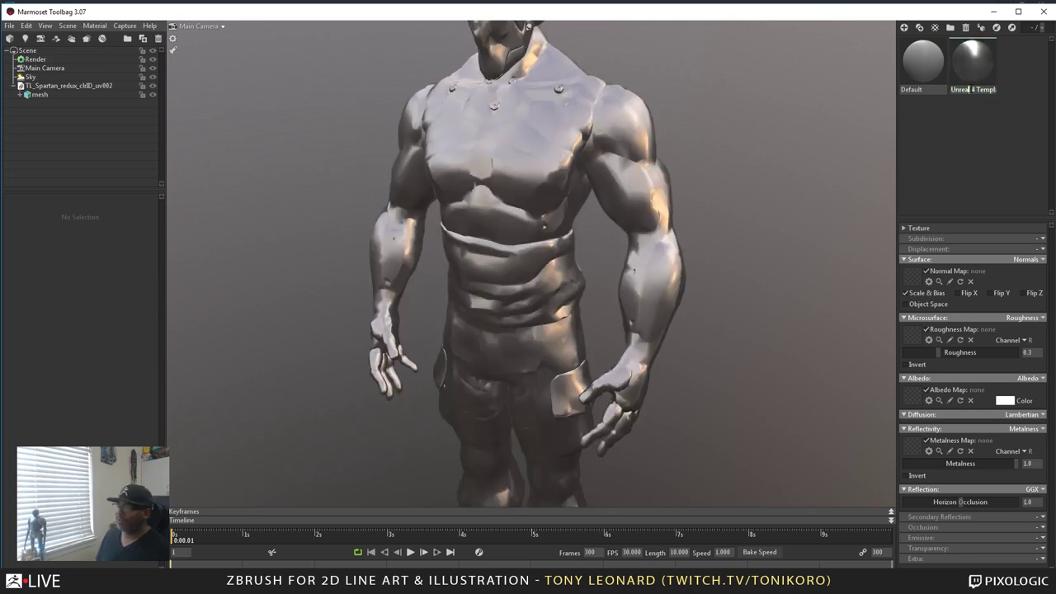
pyautogui.press('Return')
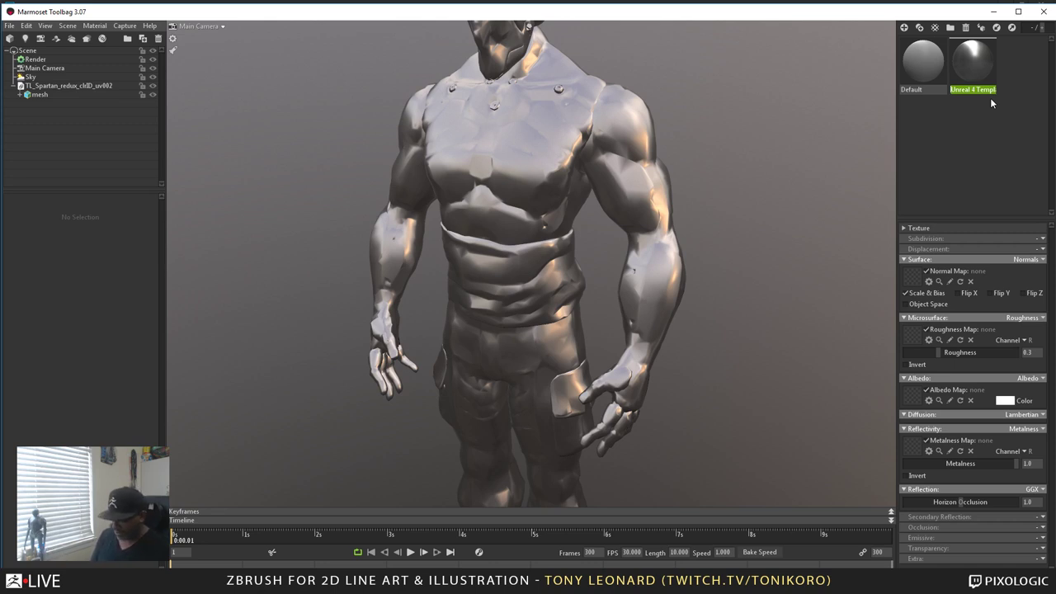
pyautogui.write('Test_mat')
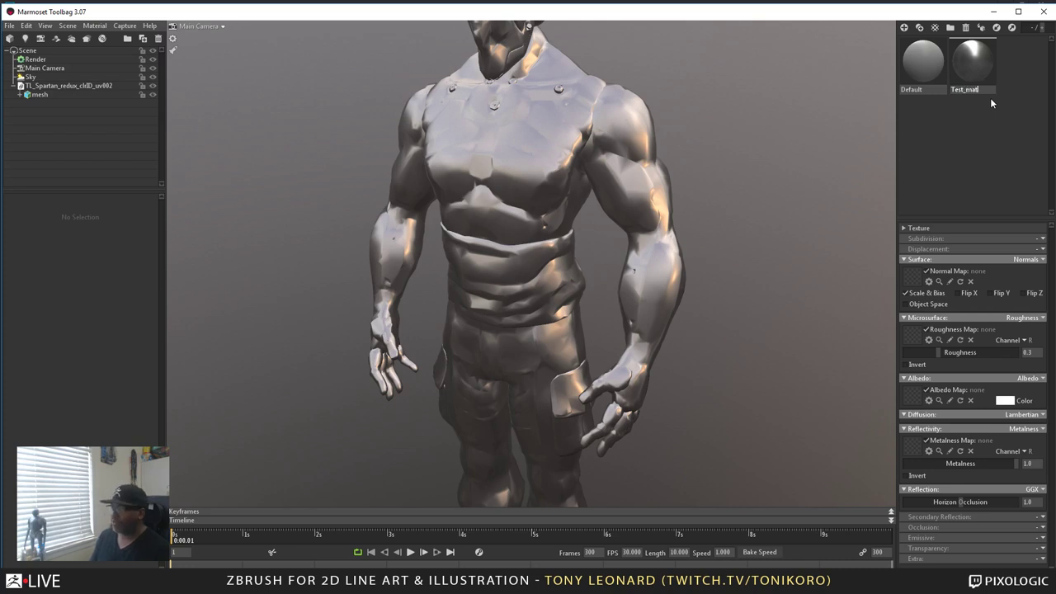
pyautogui.press('Return')
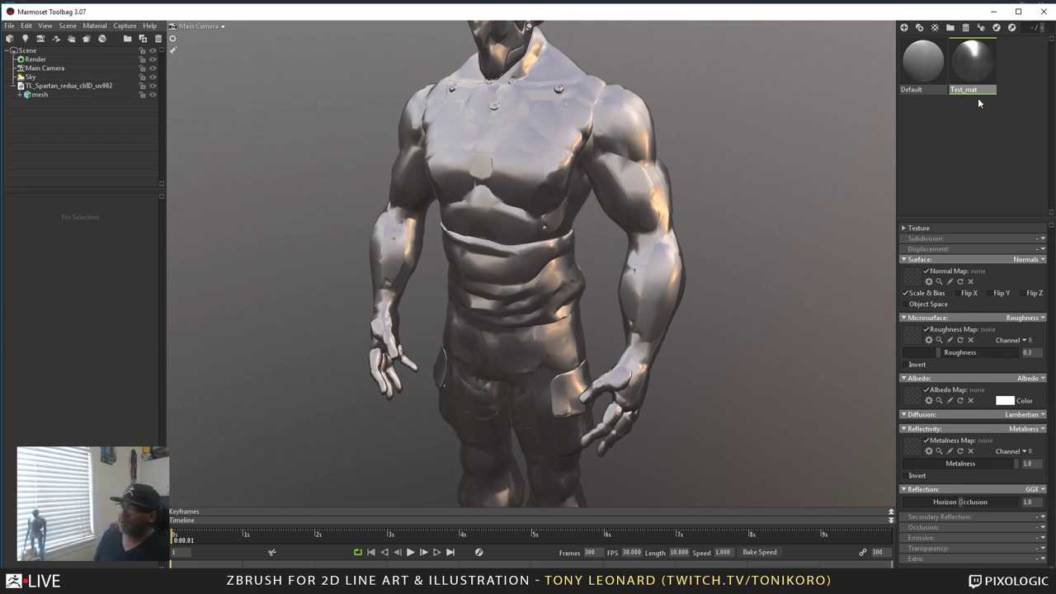
pyautogui.click(967, 165)
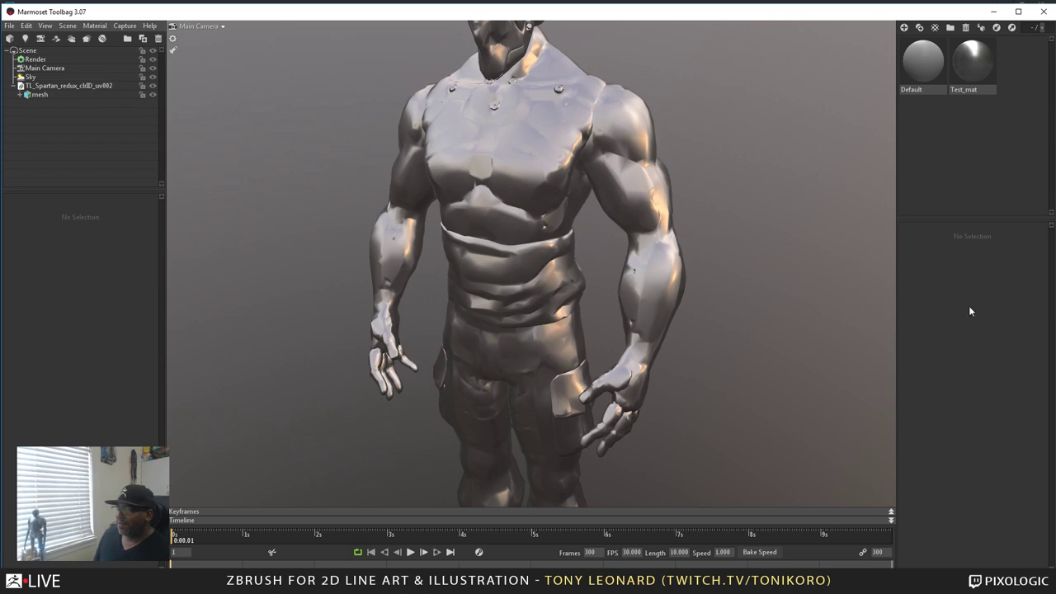
pyautogui.click(970, 63)
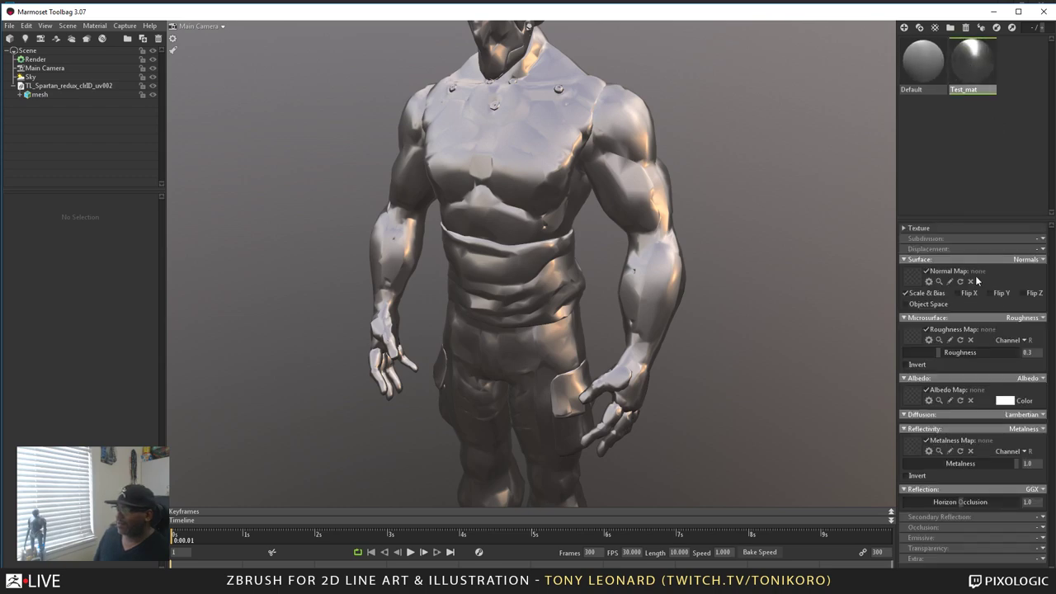
pyautogui.click(921, 281)
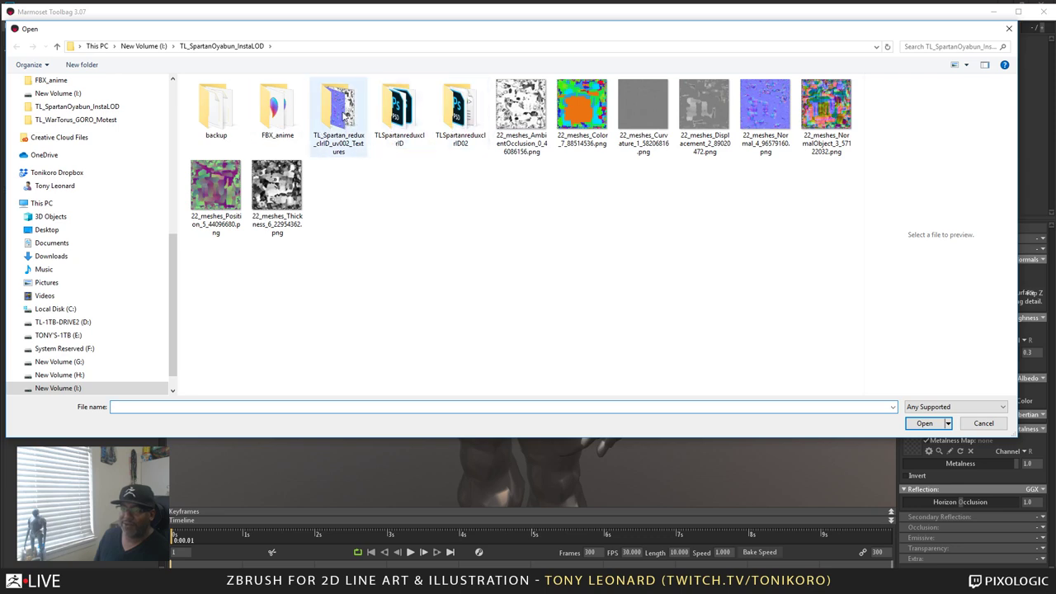
# - Load mesh_normal.tga from TLSpartanreduxclrID02\flats as Test_mat's normal map
pyautogui.doubleClick(340, 115)
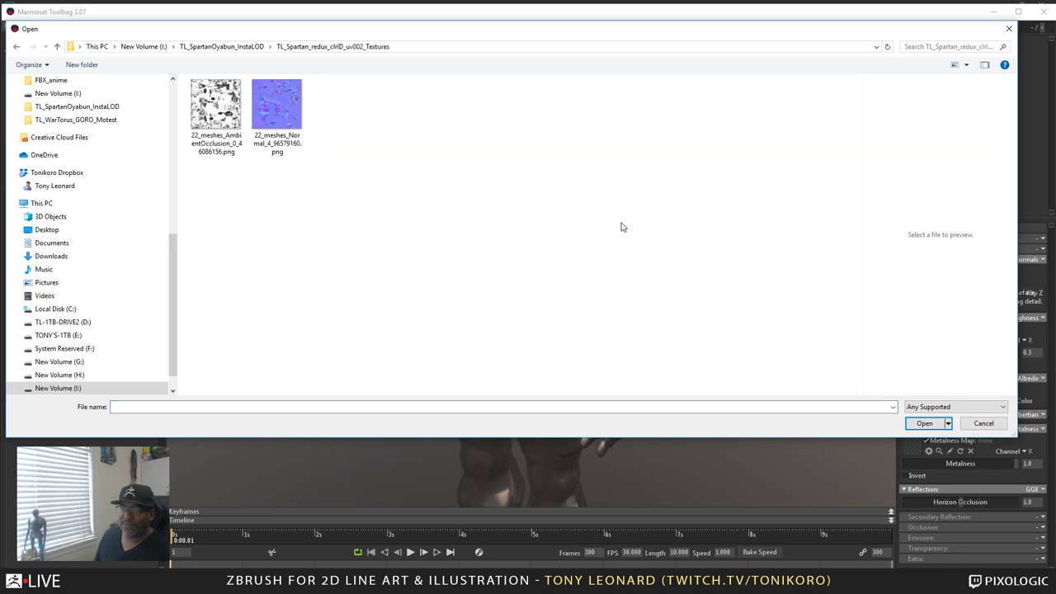
pyautogui.click(224, 48)
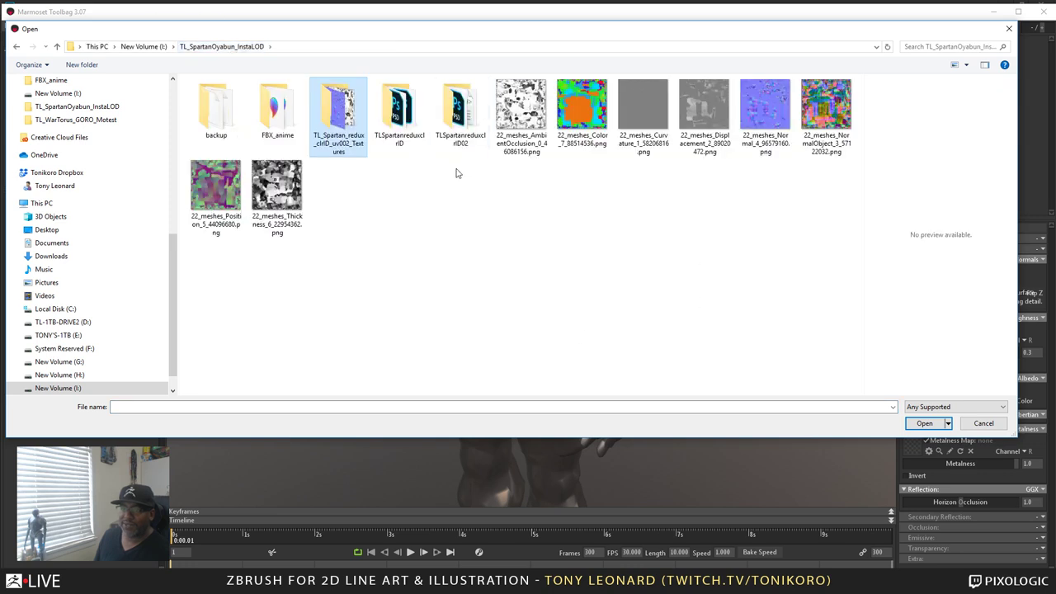
pyautogui.click(462, 118)
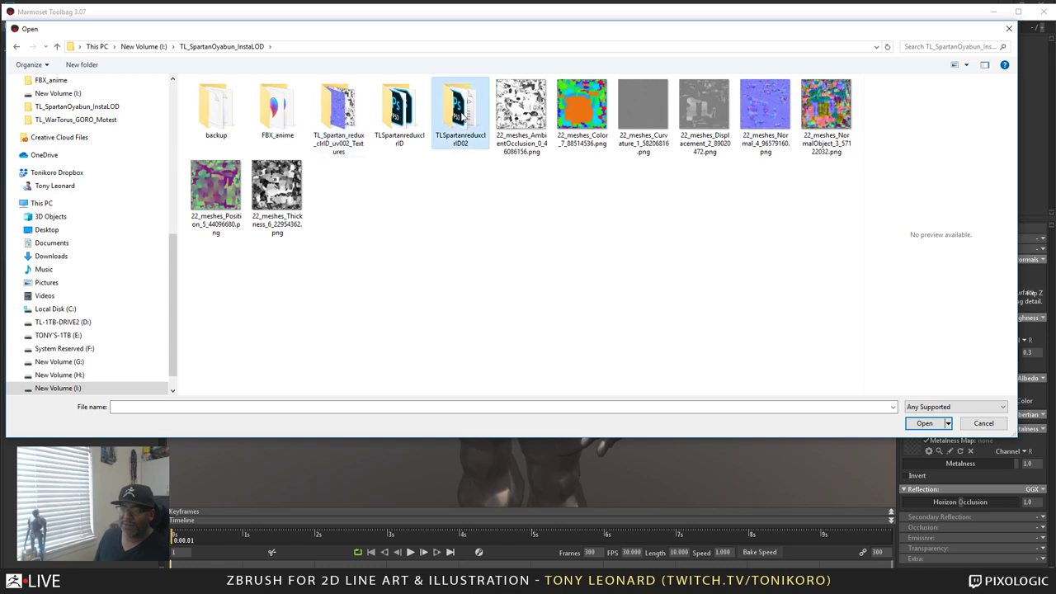
pyautogui.doubleClick(451, 117)
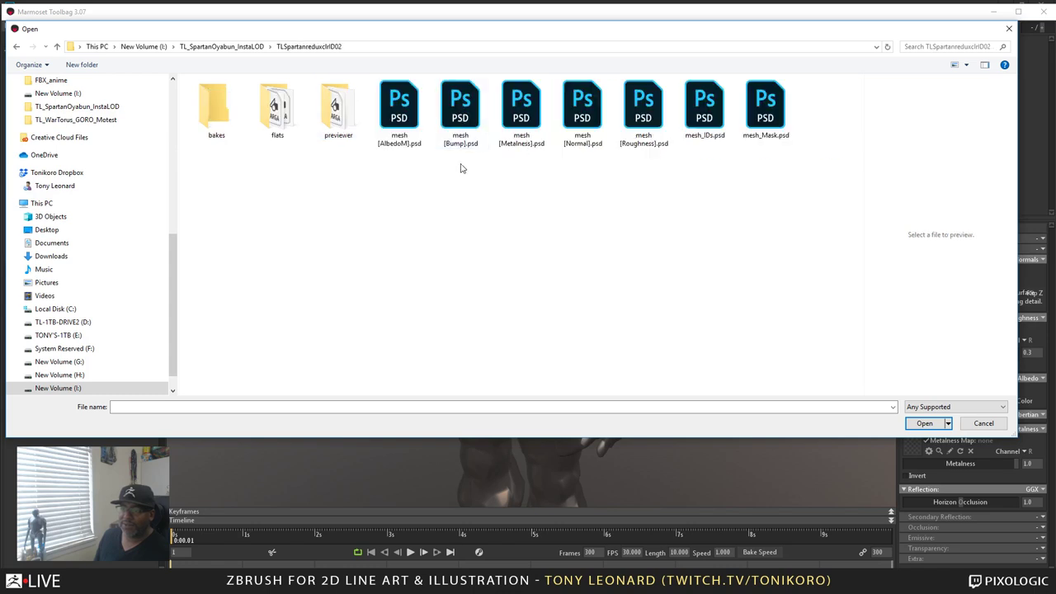
pyautogui.click(282, 106)
pyautogui.doubleClick(283, 105)
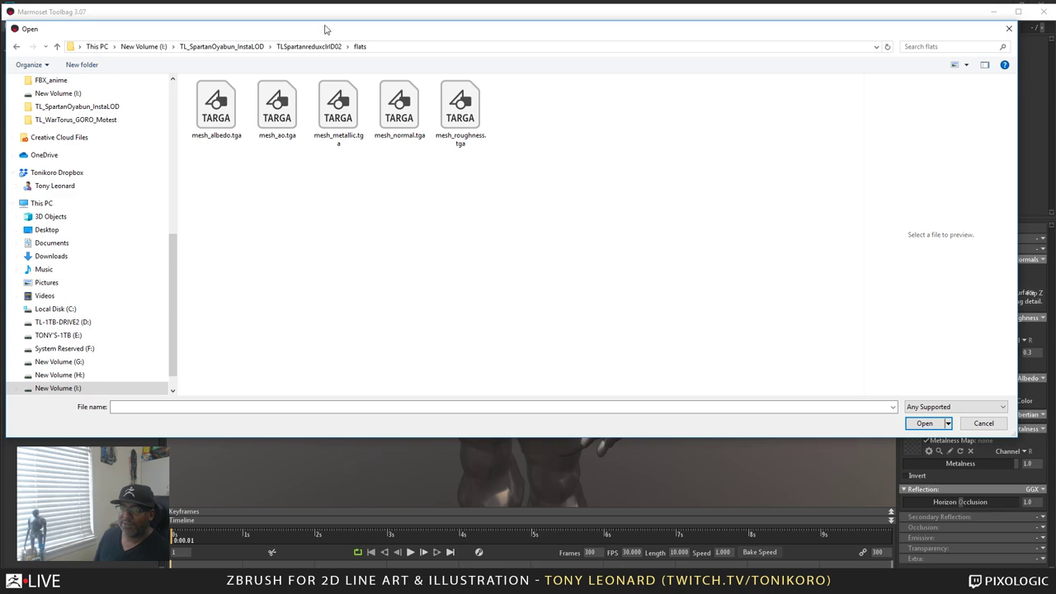
pyautogui.moveTo(325, 28); pyautogui.dragTo(360, 104)
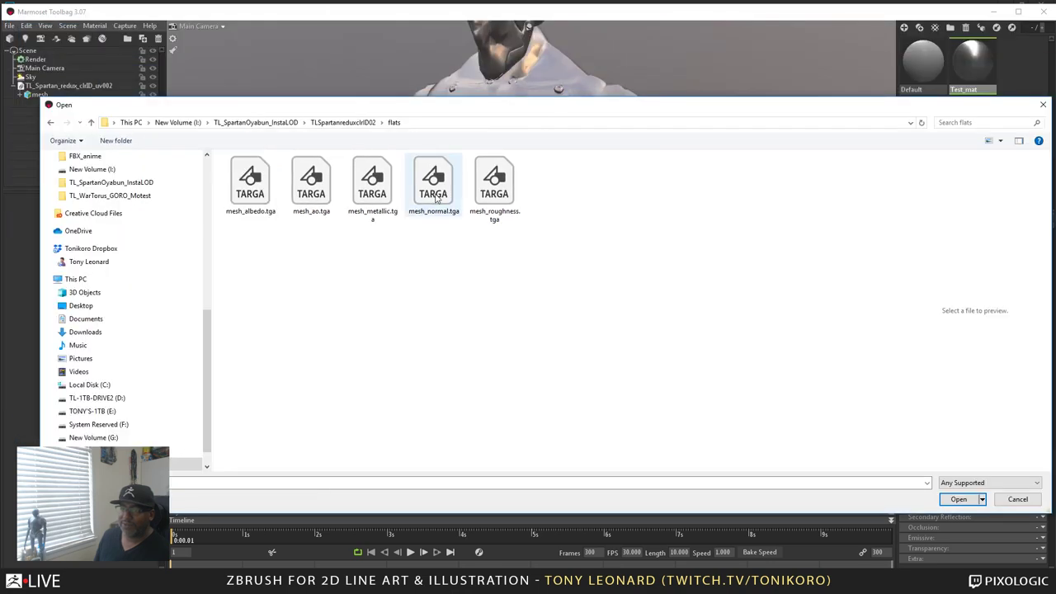
pyautogui.click(435, 197)
pyautogui.click(958, 499)
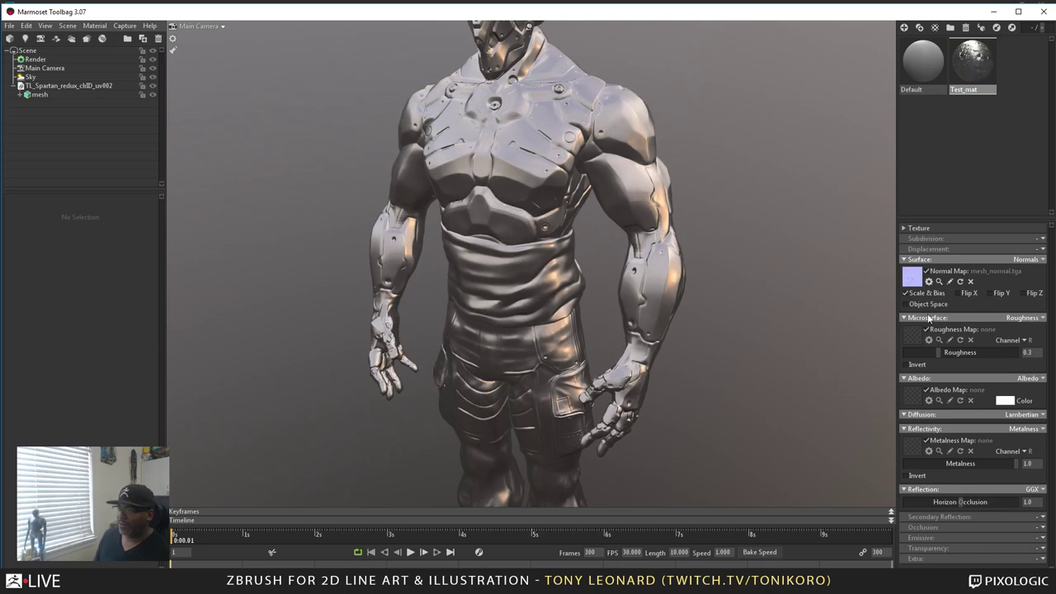
# - Set mesh_roughness.tga as Test_mat's roughness map and check the matte shading
pyautogui.click(911, 335)
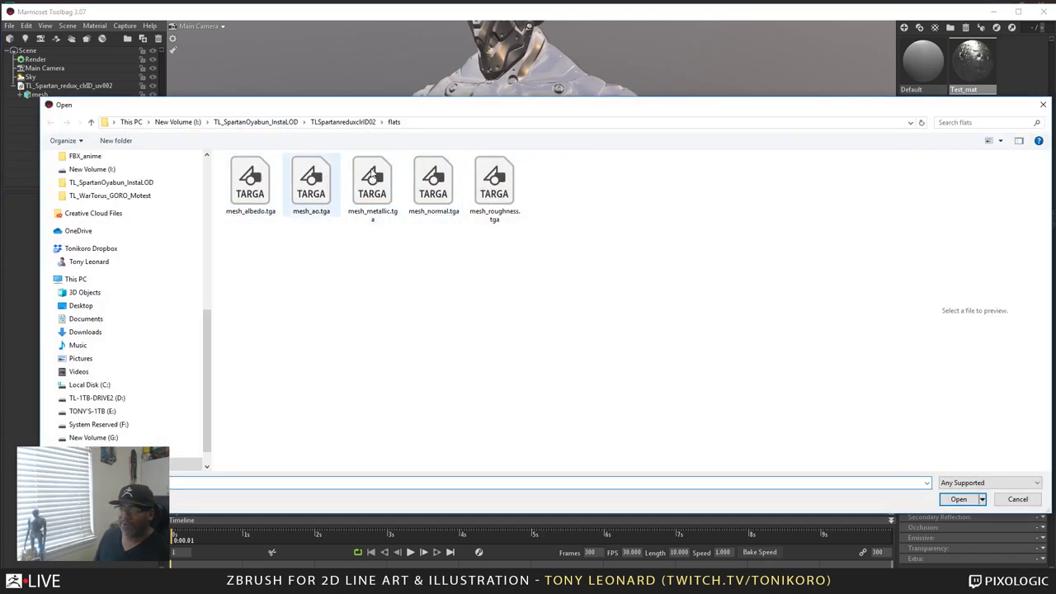
pyautogui.click(494, 185)
pyautogui.click(959, 499)
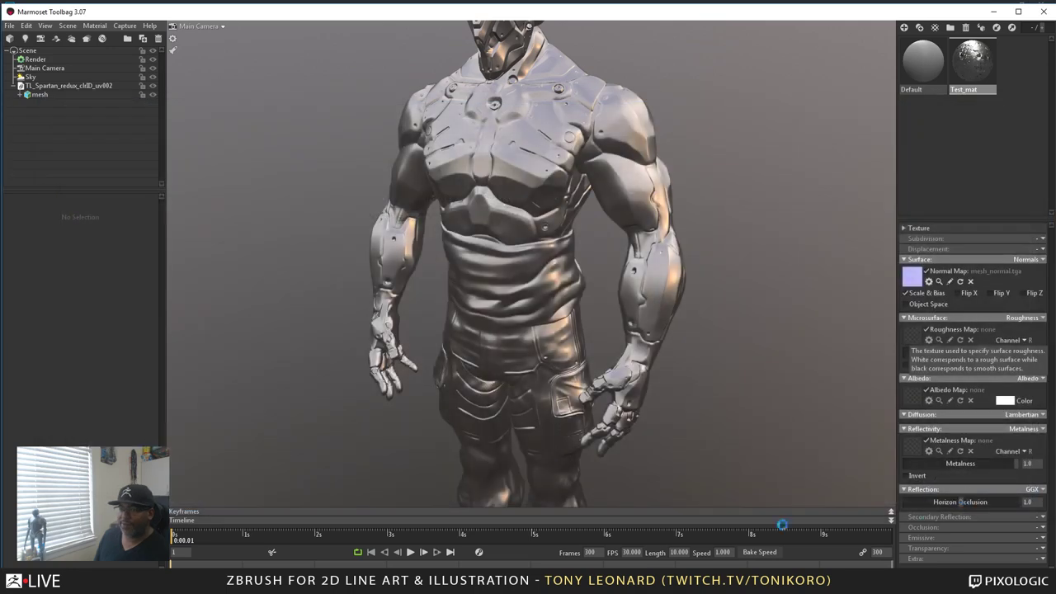
pyautogui.moveTo(682, 336); pyautogui.dragTo(519, 394)
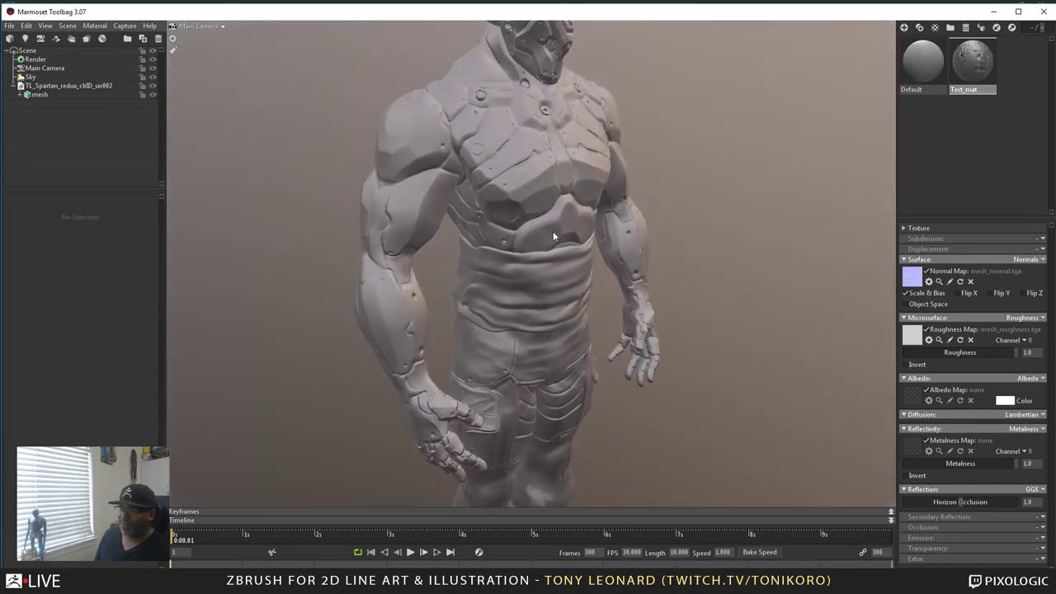
# - Load mesh_metallic.tga into Test_mat's Metalness Map
pyautogui.moveTo(560, 280); pyautogui.dragTo(526, 323)
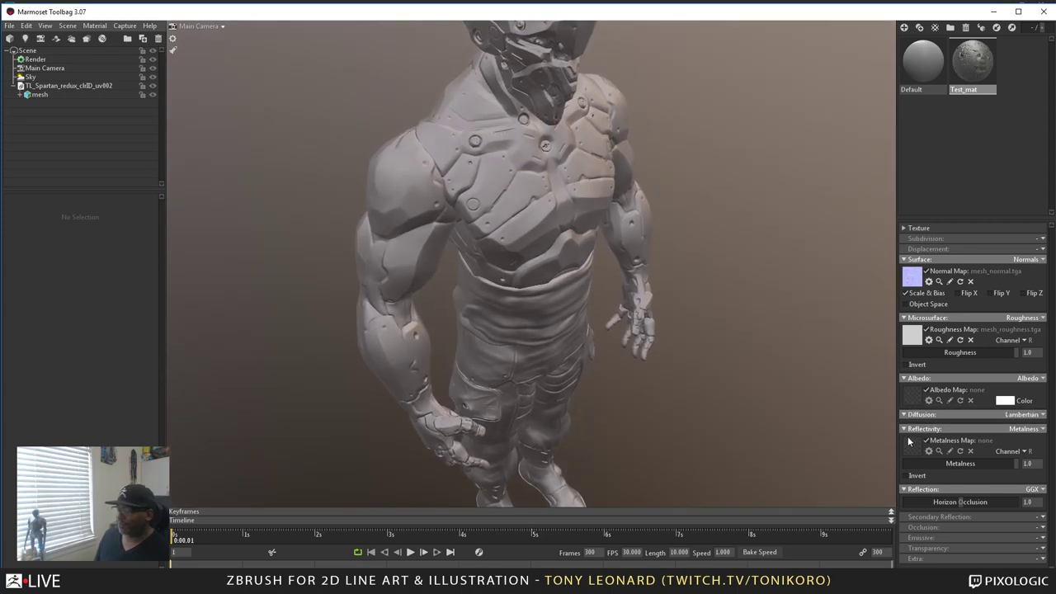
pyautogui.click(911, 396)
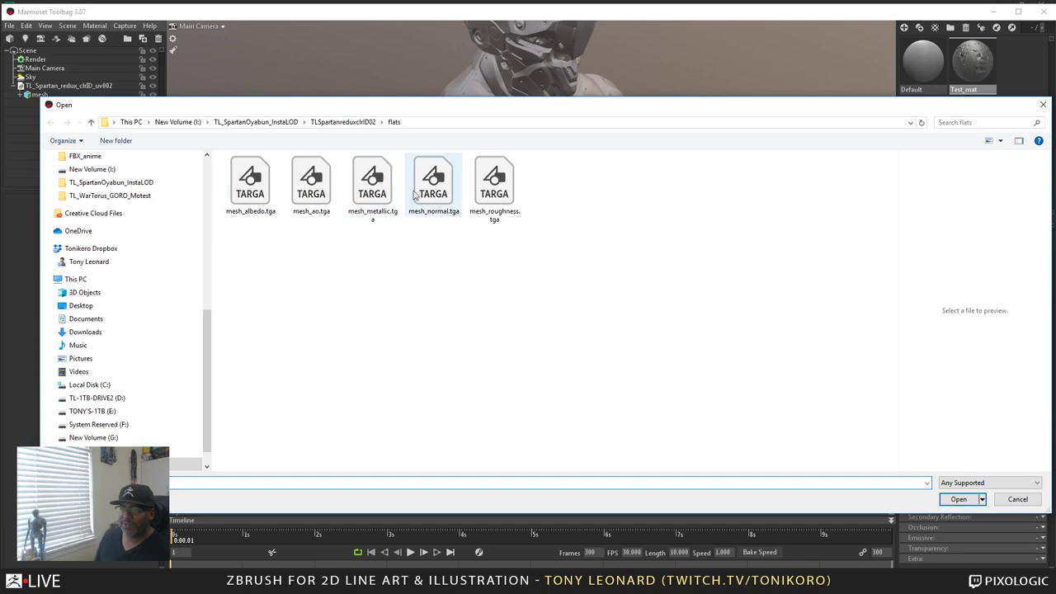
pyautogui.click(375, 197)
pyautogui.click(958, 498)
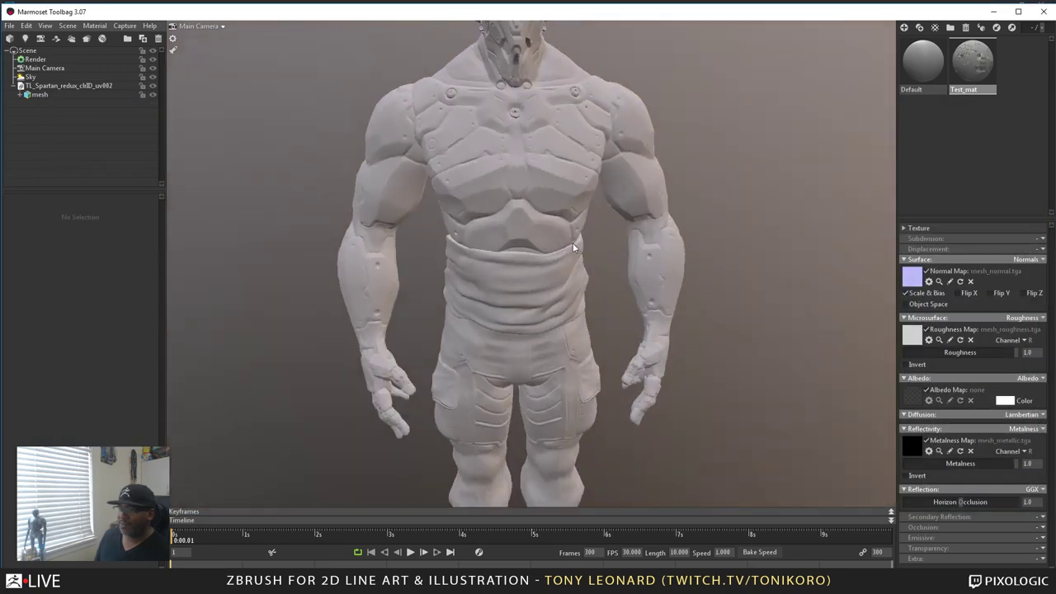
# - Load mesh_albedo.tga as the Albedo Map and check the colours on the character
pyautogui.moveTo(572, 242); pyautogui.dragTo(715, 294)
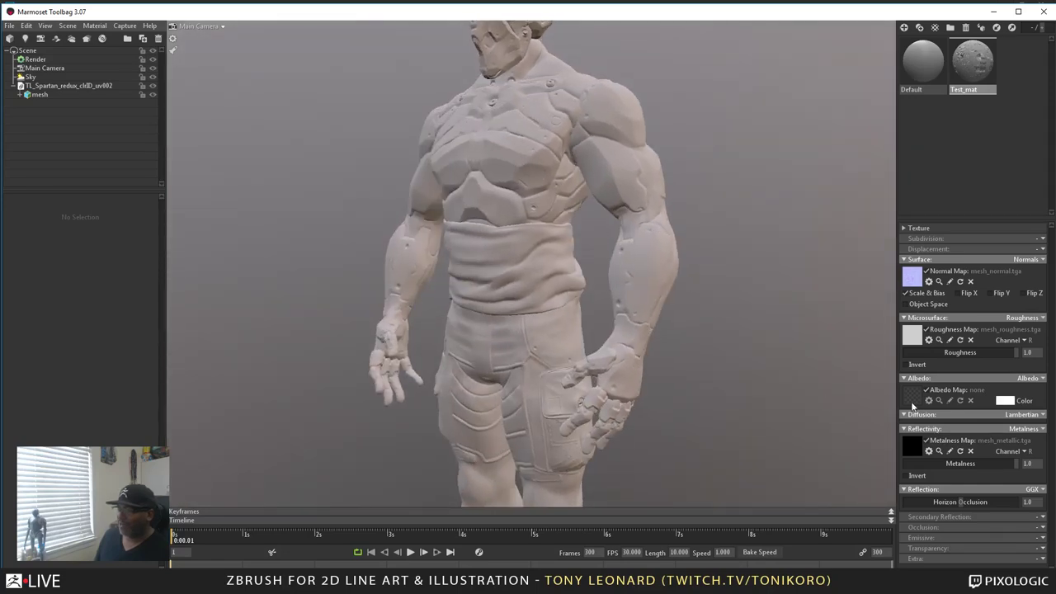
pyautogui.click(911, 399)
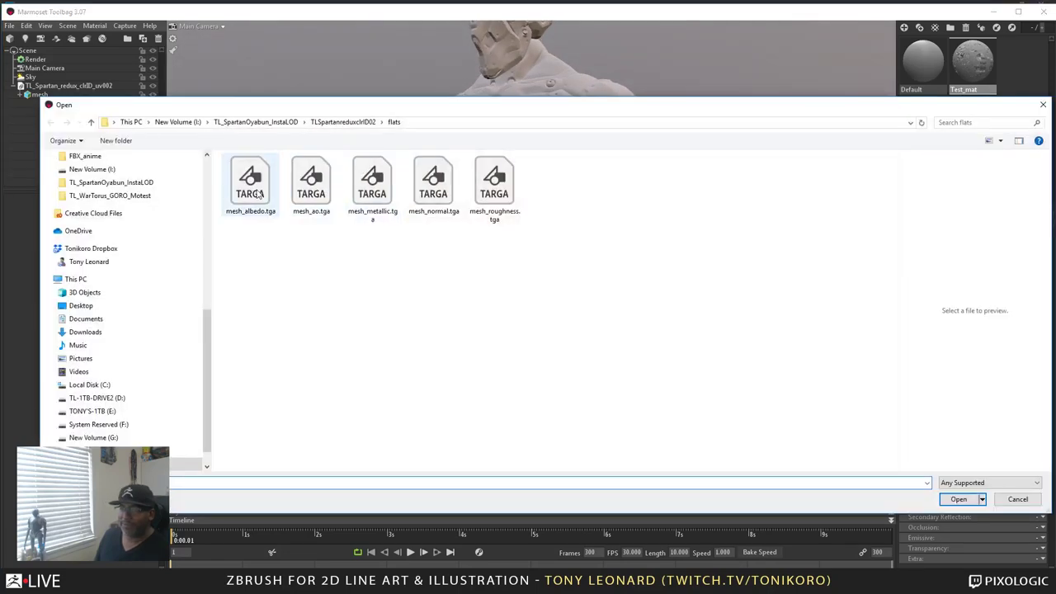
pyautogui.click(250, 185)
pyautogui.click(958, 499)
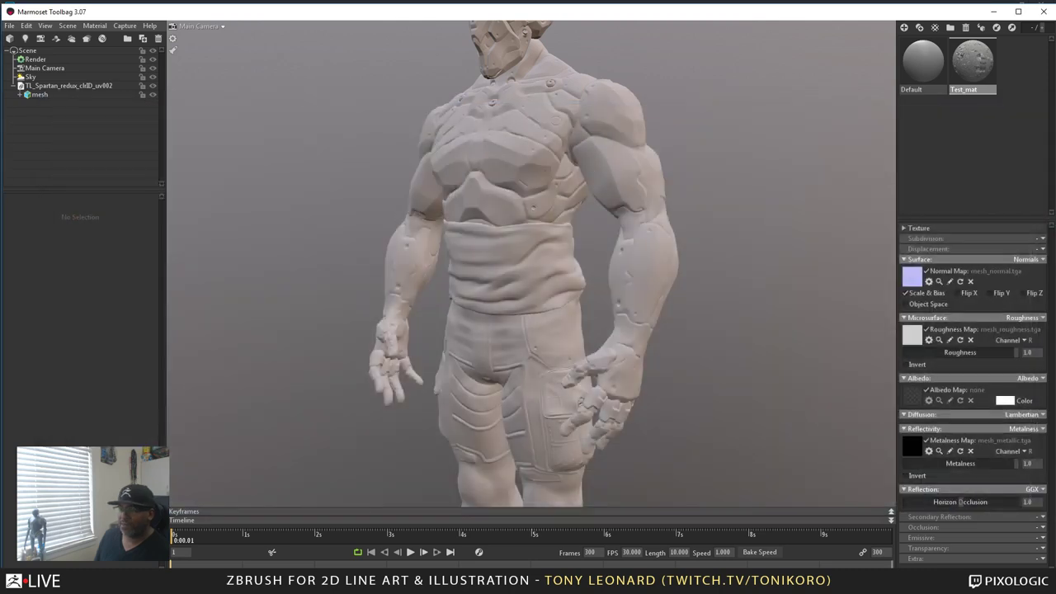
pyautogui.moveTo(572, 271); pyautogui.dragTo(553, 291)
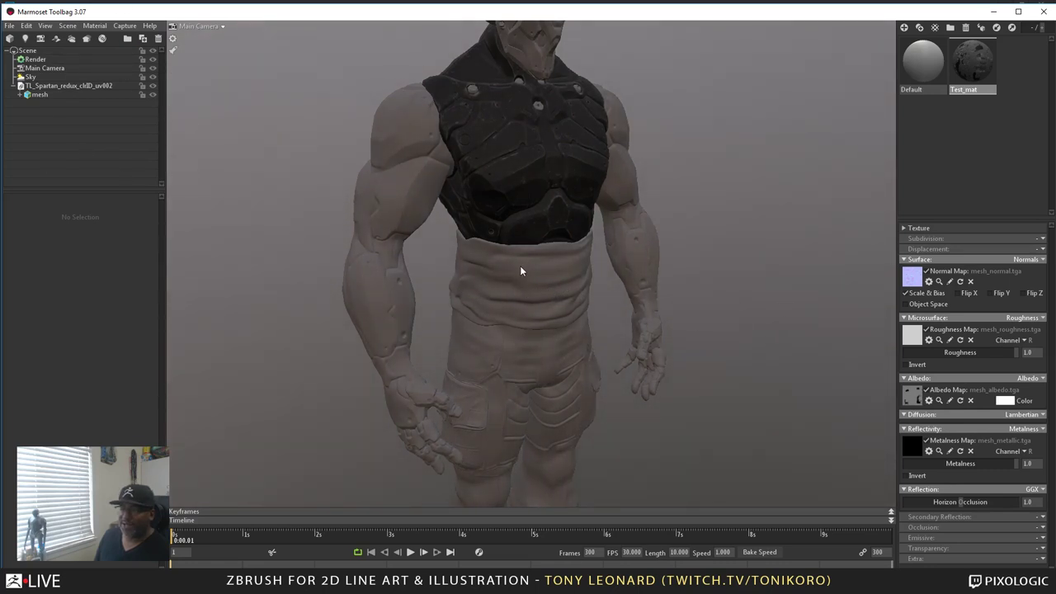
pyautogui.moveTo(645, 275); pyautogui.dragTo(537, 293)
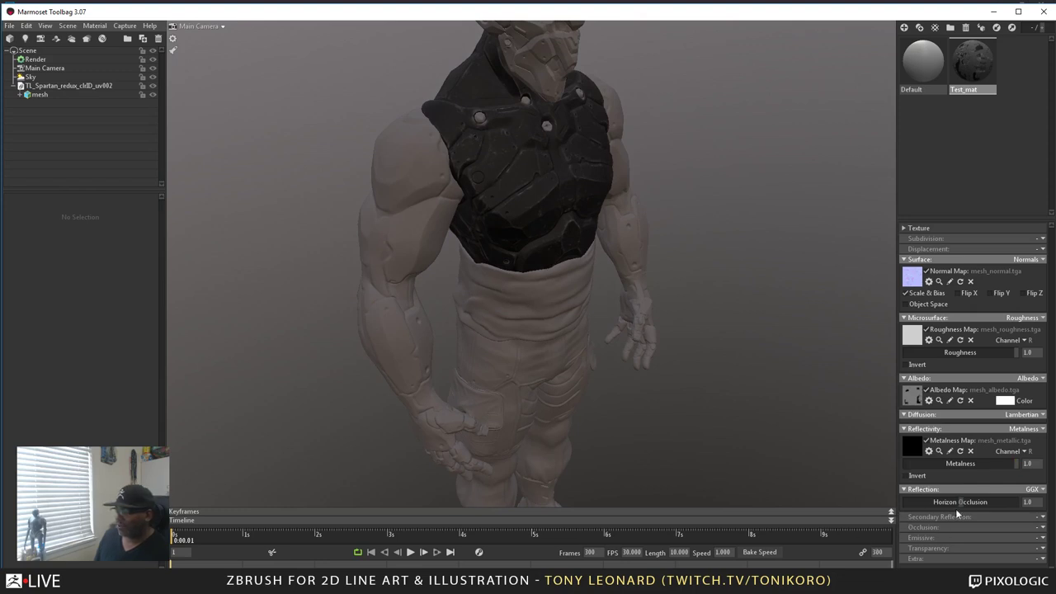
# - Switch the Occlusion dropdown to Occlusion and load mesh_ao.tga as the Occlusion Map
pyautogui.click(1041, 527)
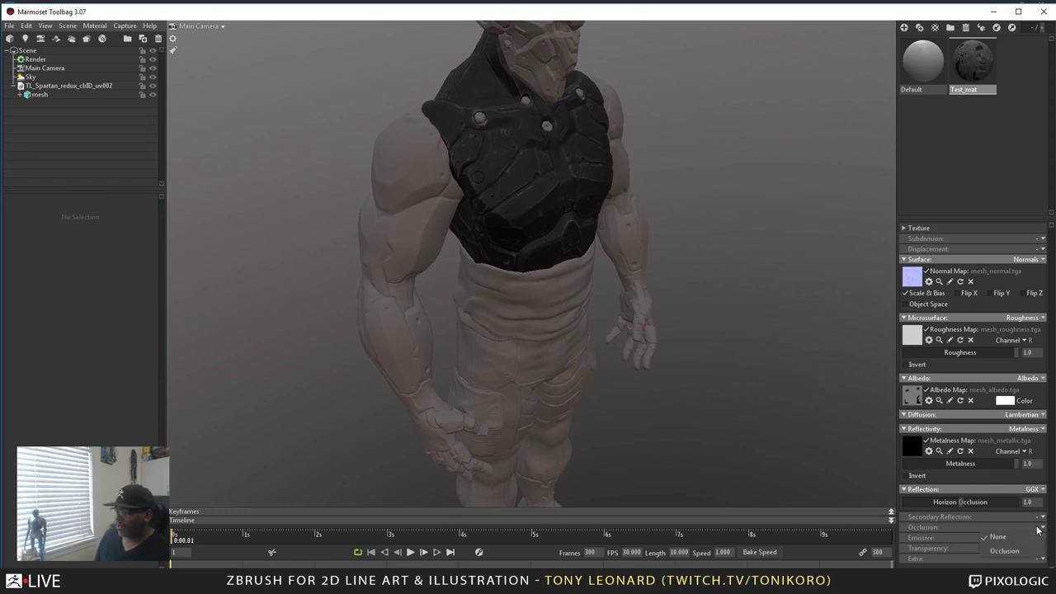
pyautogui.click(1005, 550)
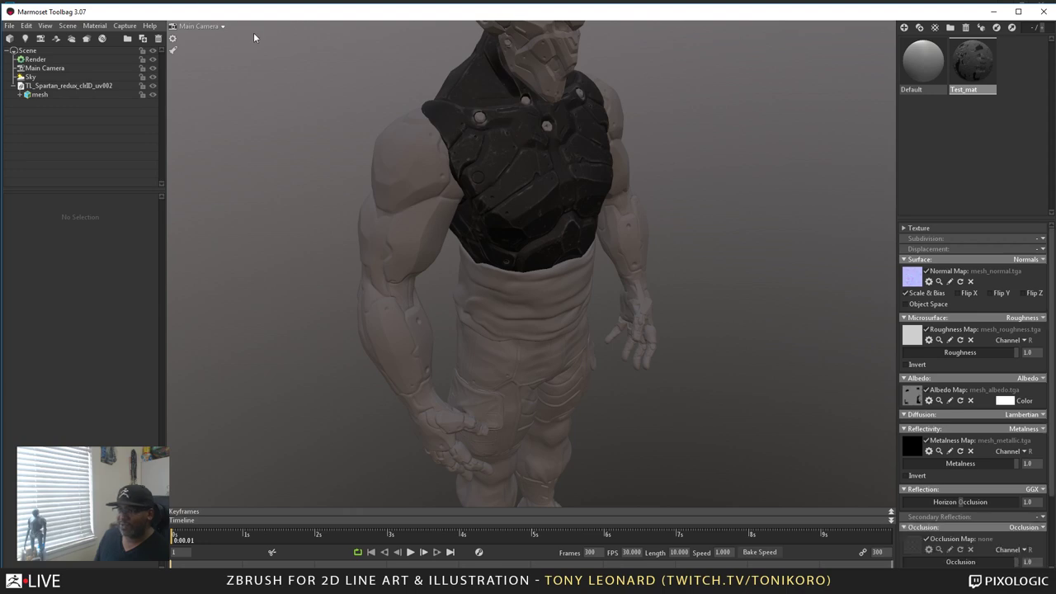
pyautogui.click(912, 546)
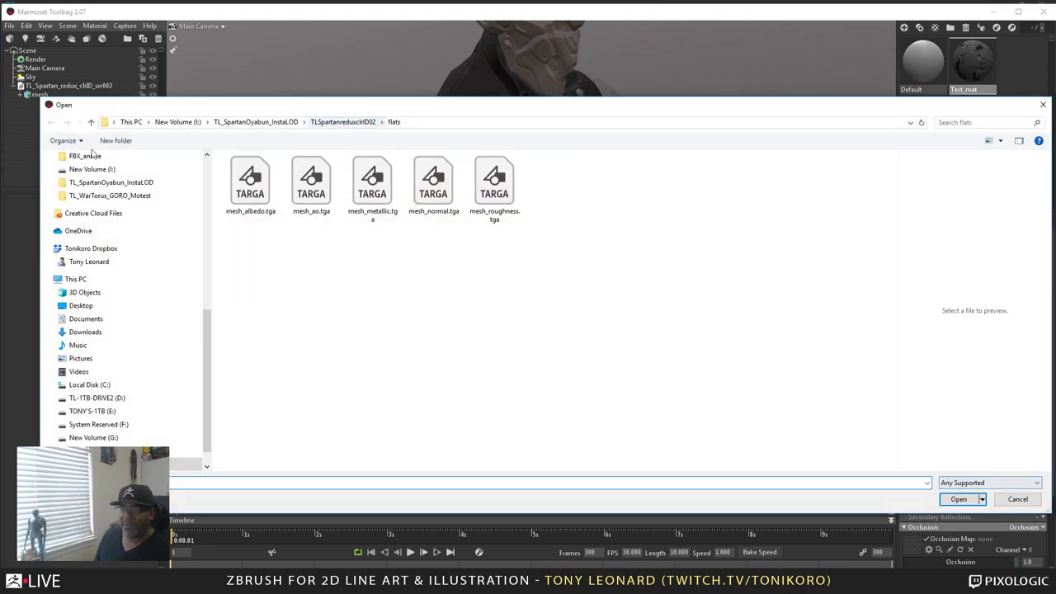
pyautogui.click(311, 184)
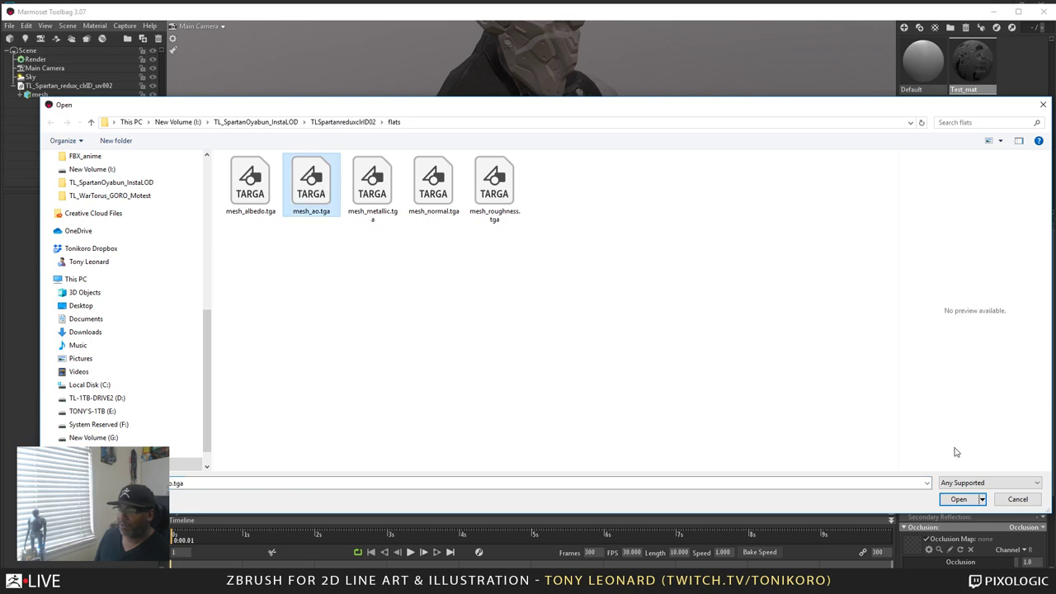
pyautogui.click(959, 499)
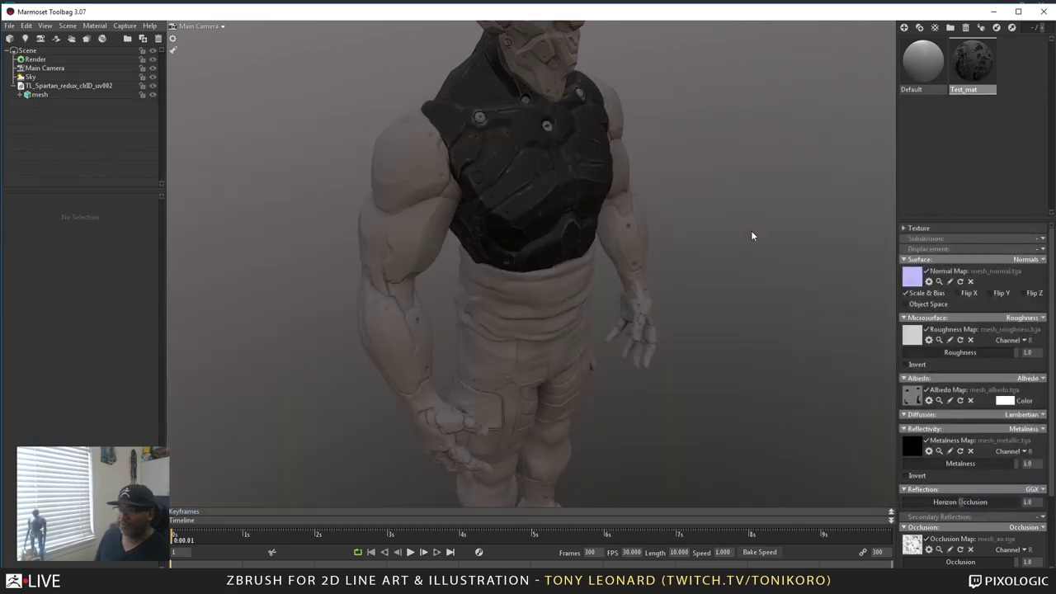
pyautogui.moveTo(496, 298); pyautogui.dragTo(467, 323)
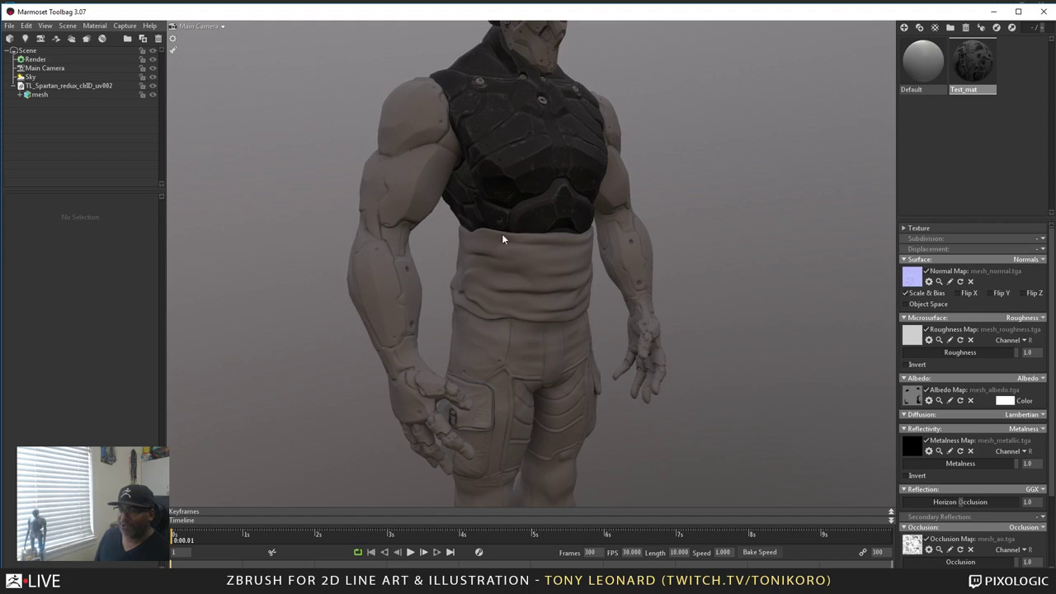
pyautogui.moveTo(501, 234); pyautogui.dragTo(519, 218)
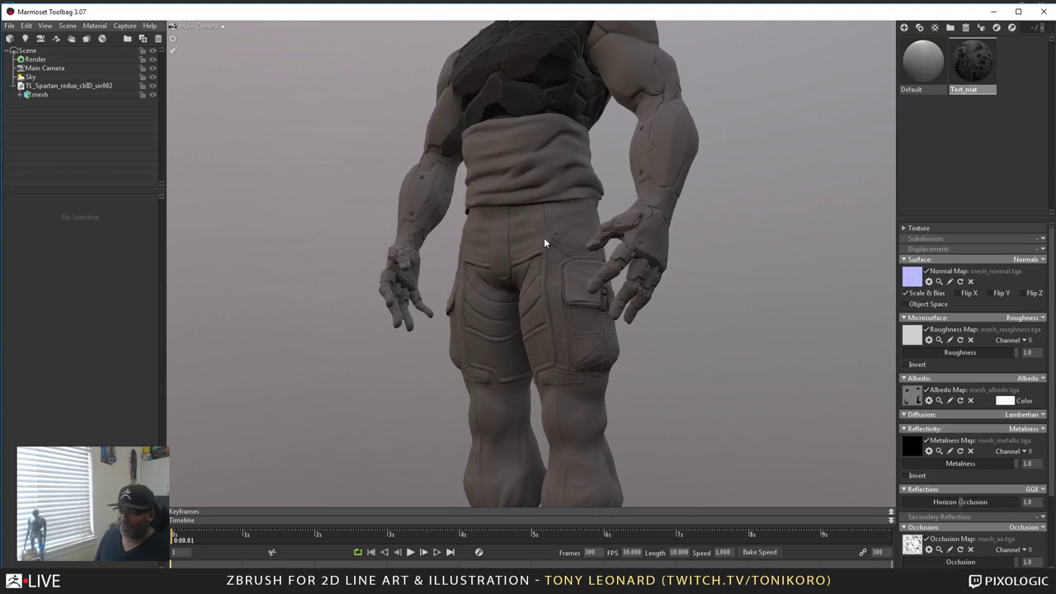
pyautogui.moveTo(487, 371); pyautogui.dragTo(624, 379)
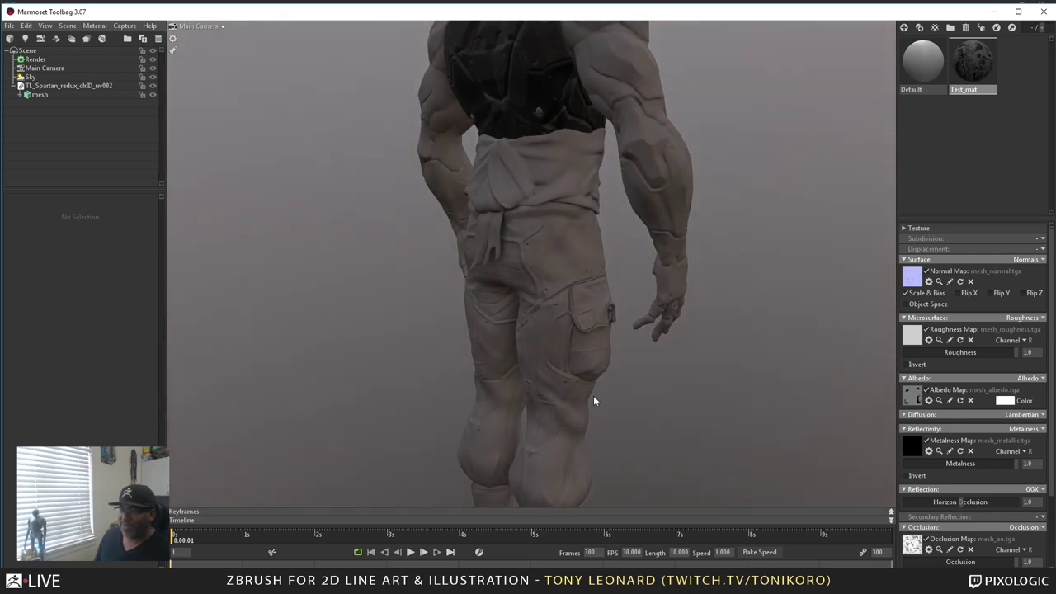
pyautogui.moveTo(593, 395); pyautogui.dragTo(659, 405)
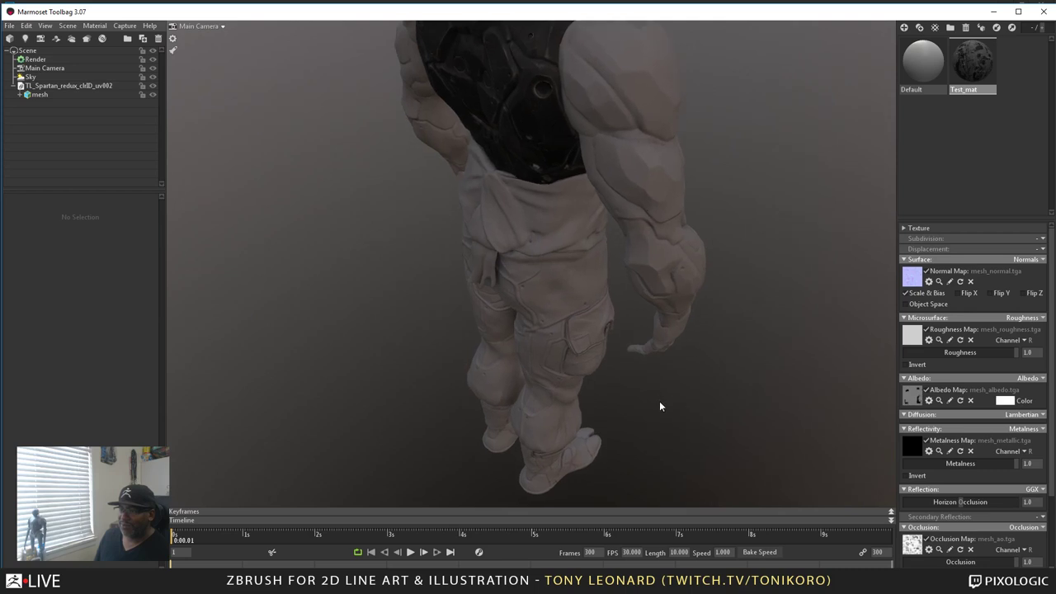
pyautogui.moveTo(687, 501); pyautogui.dragTo(518, 323)
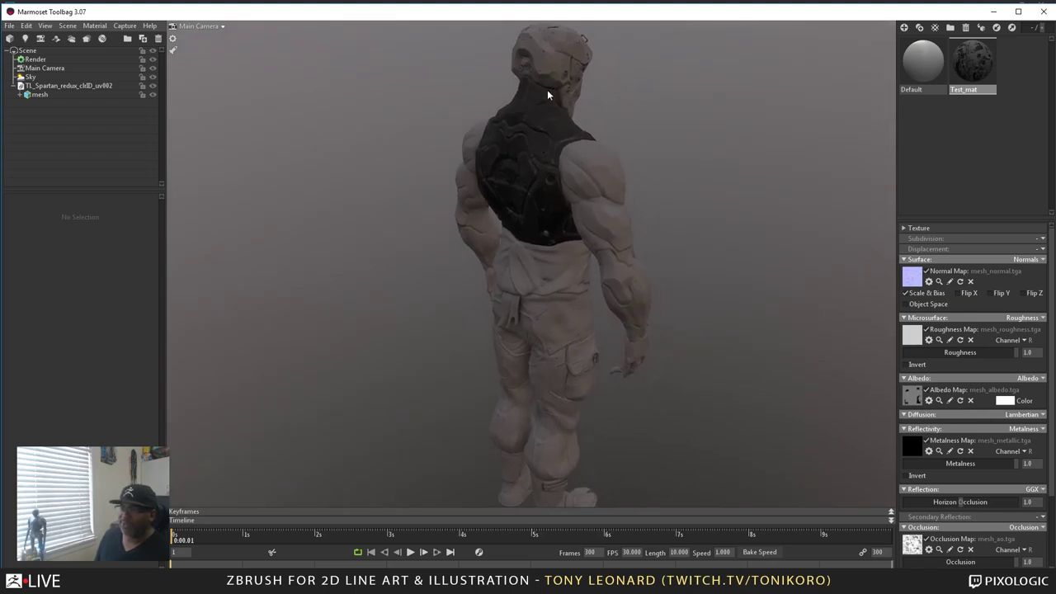
pyautogui.moveTo(494, 259); pyautogui.dragTo(549, 303)
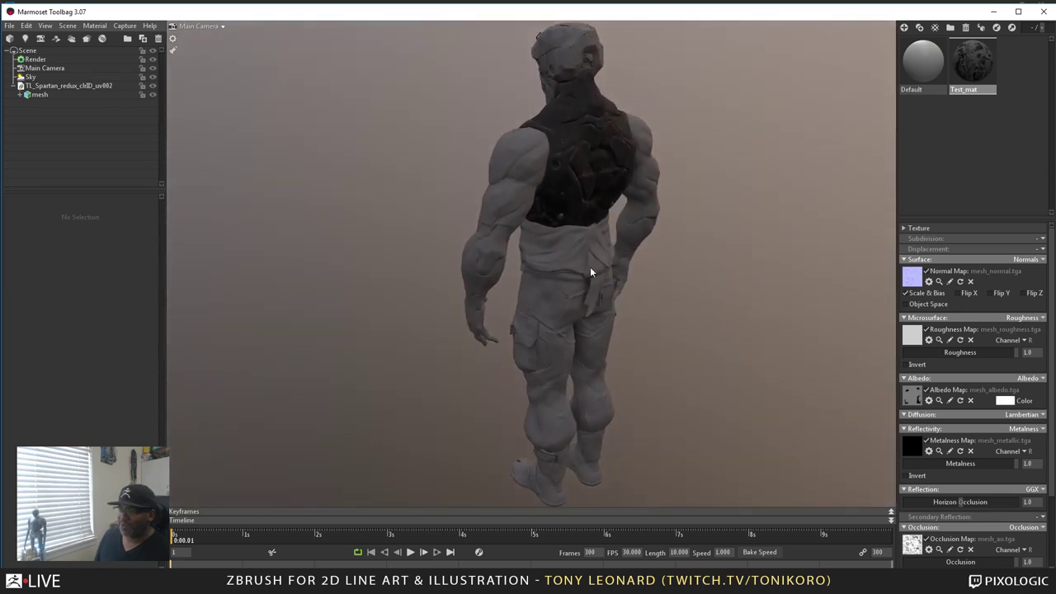
pyautogui.moveTo(377, 196)
pyautogui.mouseDown()
pyautogui.moveTo(385, 356)
pyautogui.moveTo(468, 386)
pyautogui.moveTo(450, 410)
pyautogui.mouseUp()
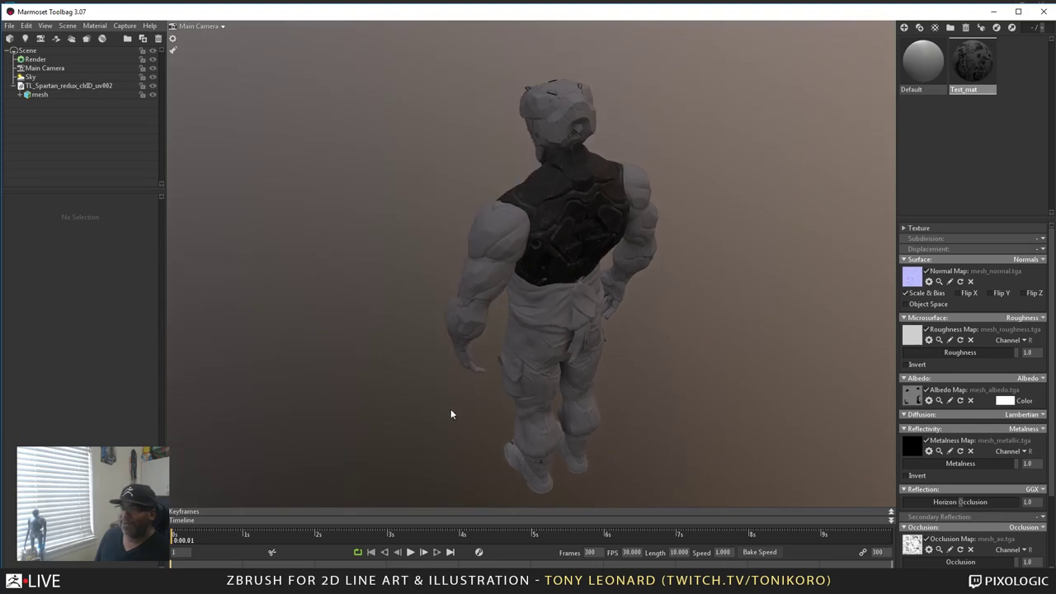
# - Set the sky to the Bologna Portico preset
pyautogui.click(30, 76)
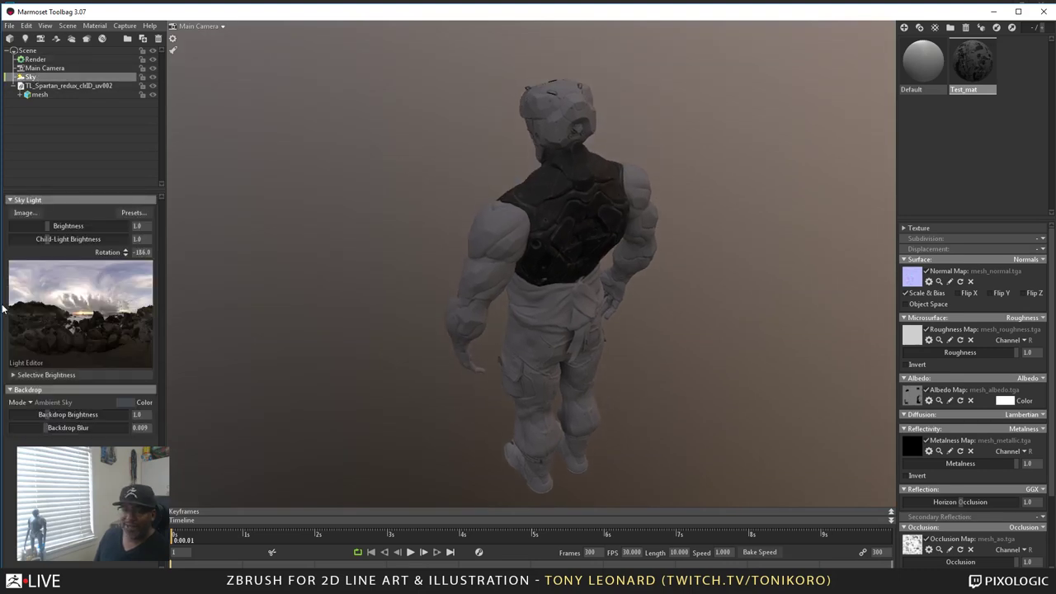
pyautogui.click(128, 304)
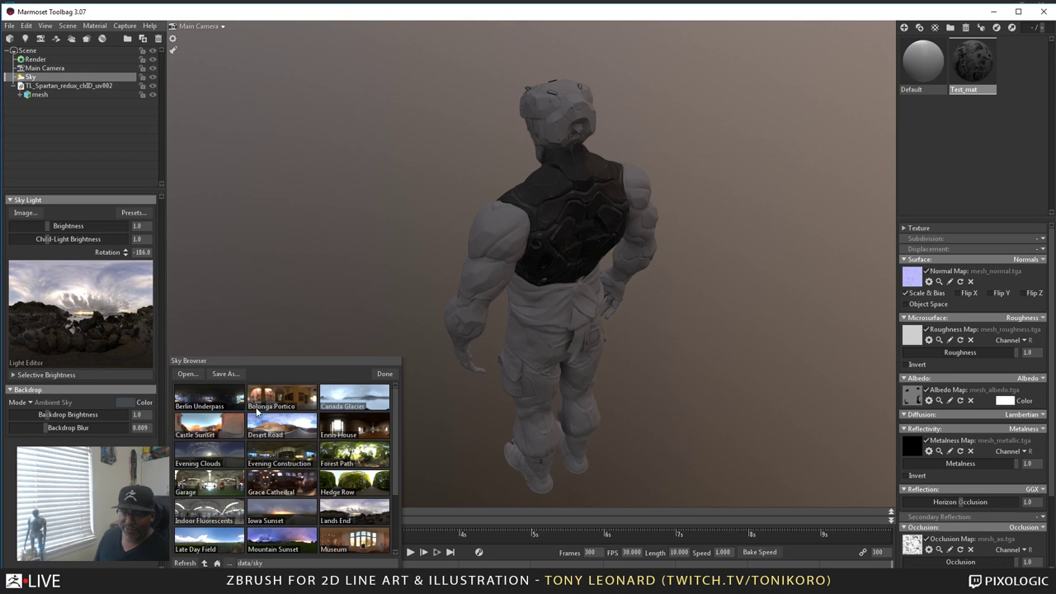
pyautogui.click(290, 396)
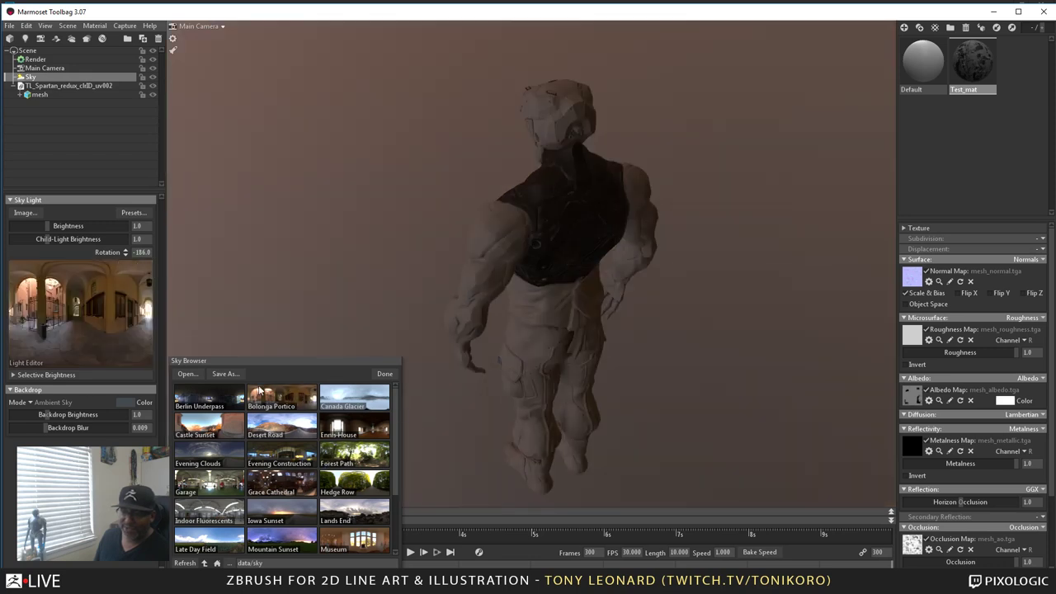
pyautogui.click(384, 374)
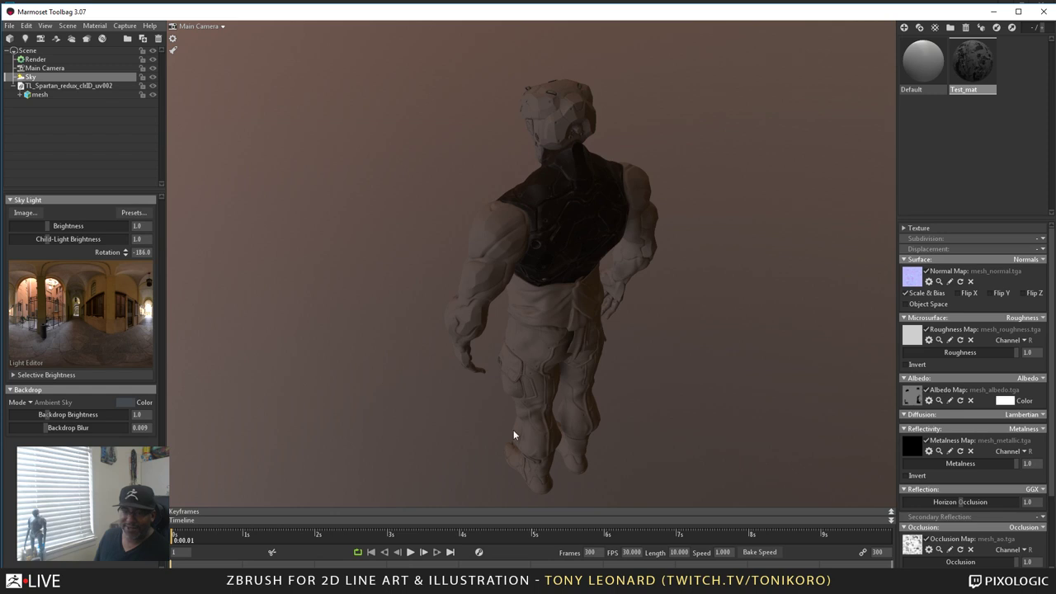
# - Add four sky lights sampled from different spots on the sky preview
pyautogui.click(34, 282)
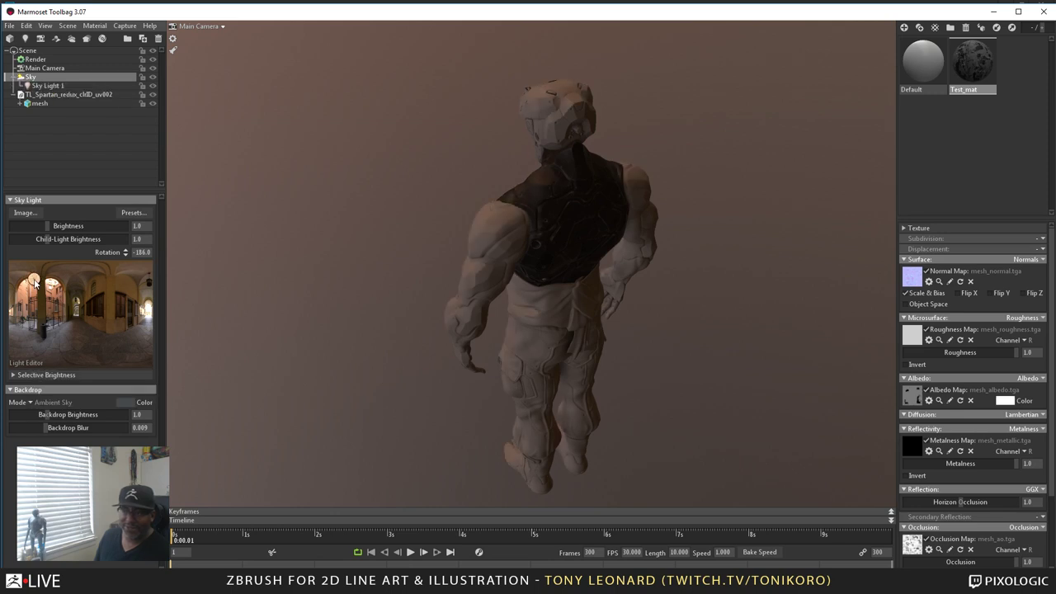
pyautogui.click(51, 282)
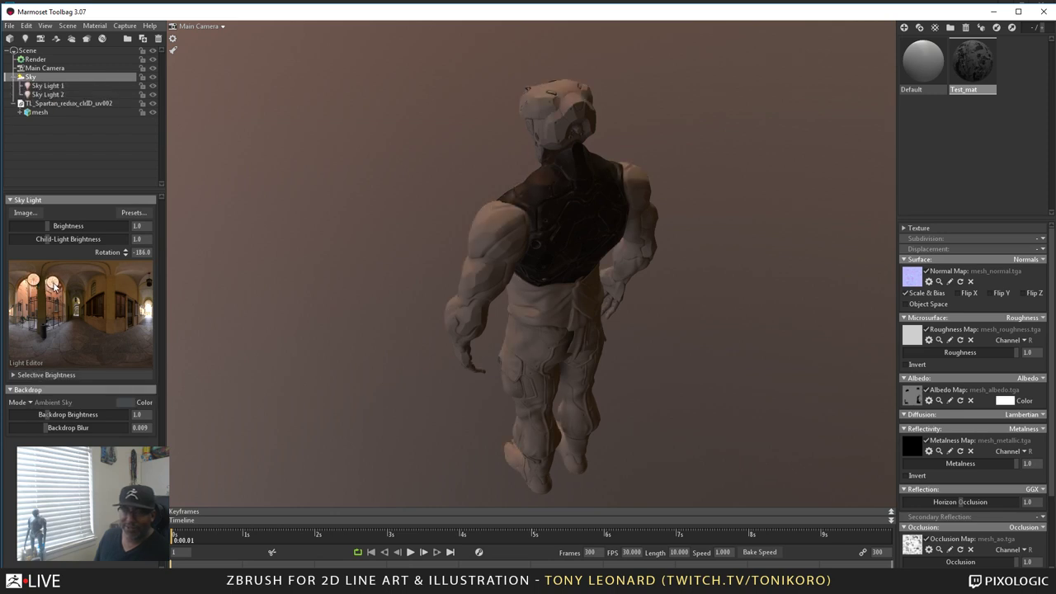
pyautogui.click(148, 309)
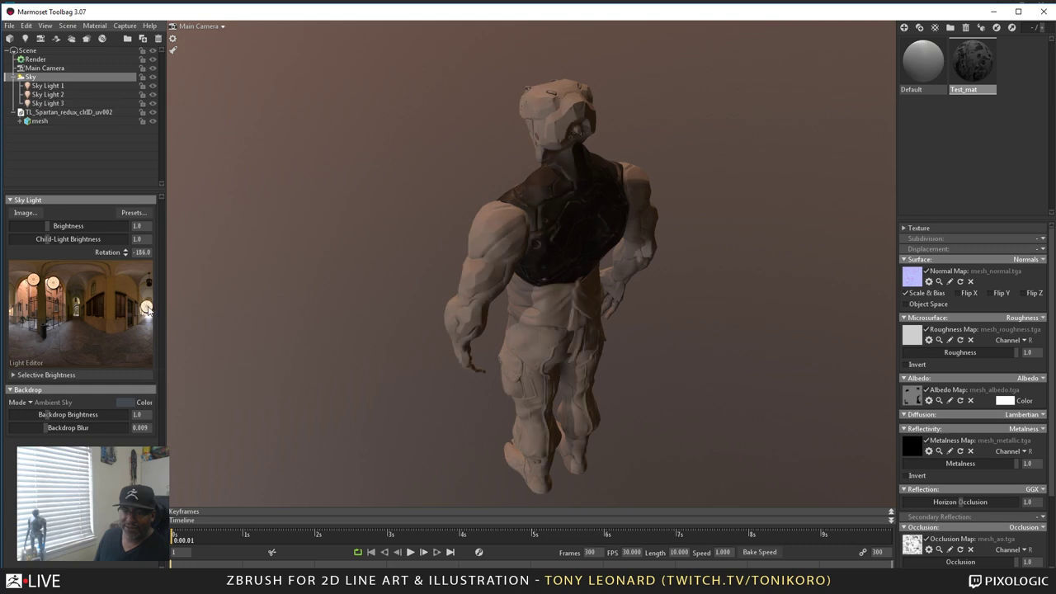
pyautogui.click(10, 308)
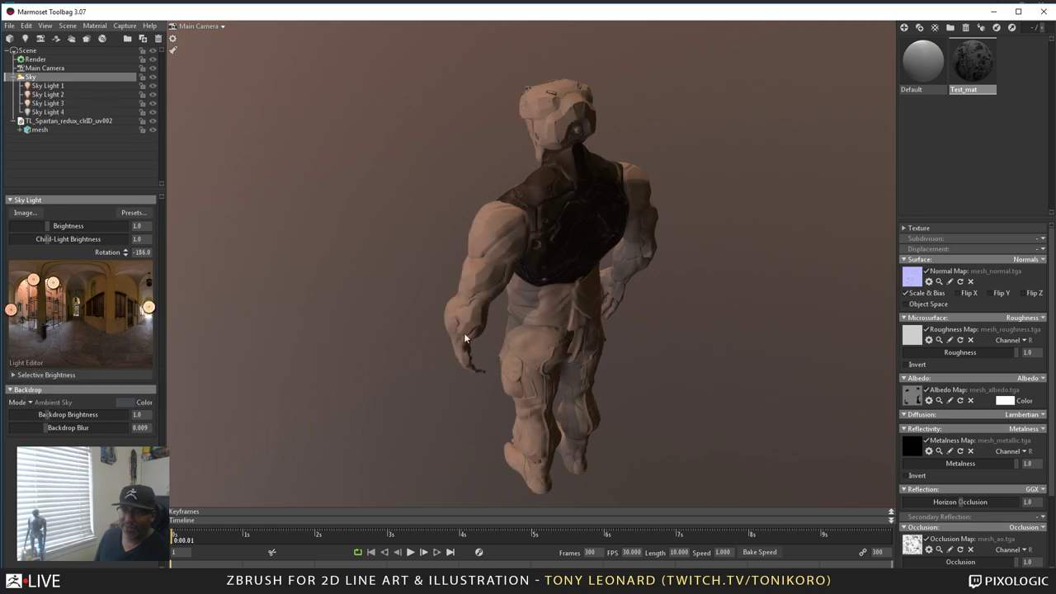
# - Rotate the sky to -384.5 to shift the light across the Spartan
pyautogui.moveTo(463, 332); pyautogui.dragTo(457, 288)
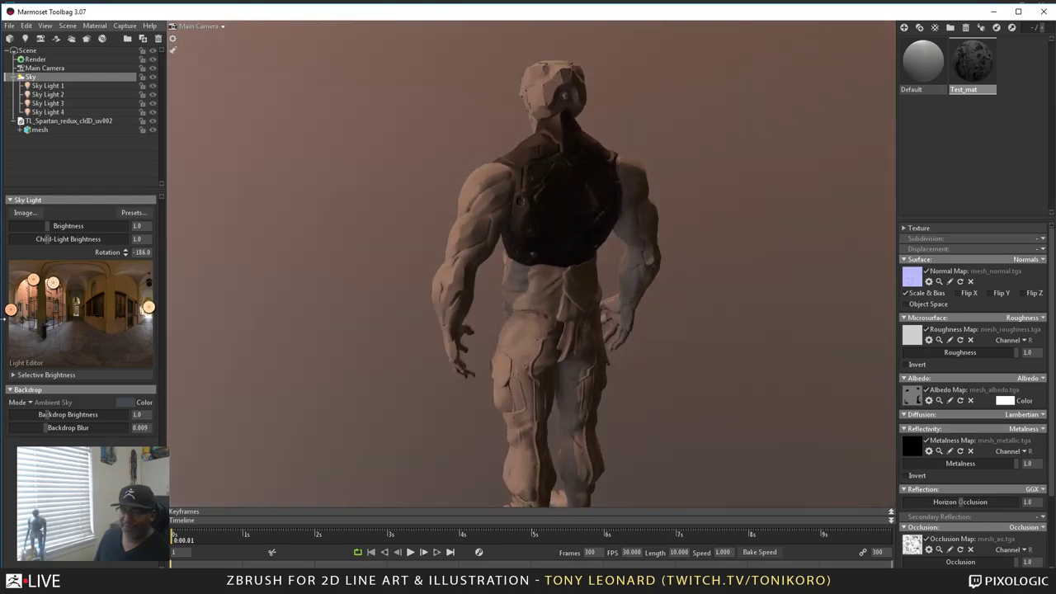
pyautogui.keyDown('shift'); pyautogui.moveTo(625, 297); pyautogui.dragTo(421, 357); pyautogui.keyUp('shift')
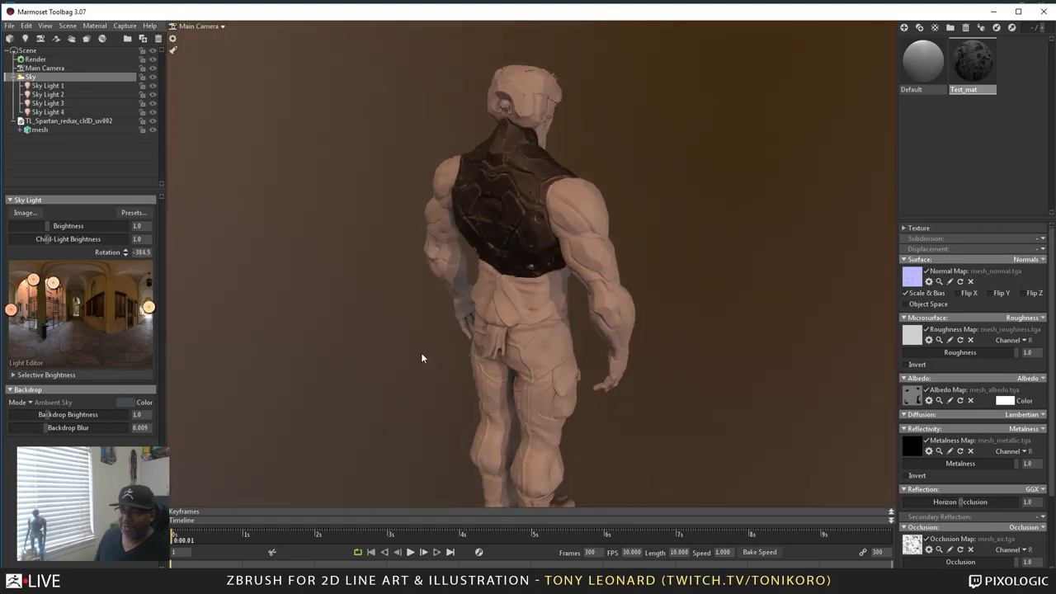
pyautogui.scroll(4, 528, 240)
pyautogui.scroll(-2, 535, 276)
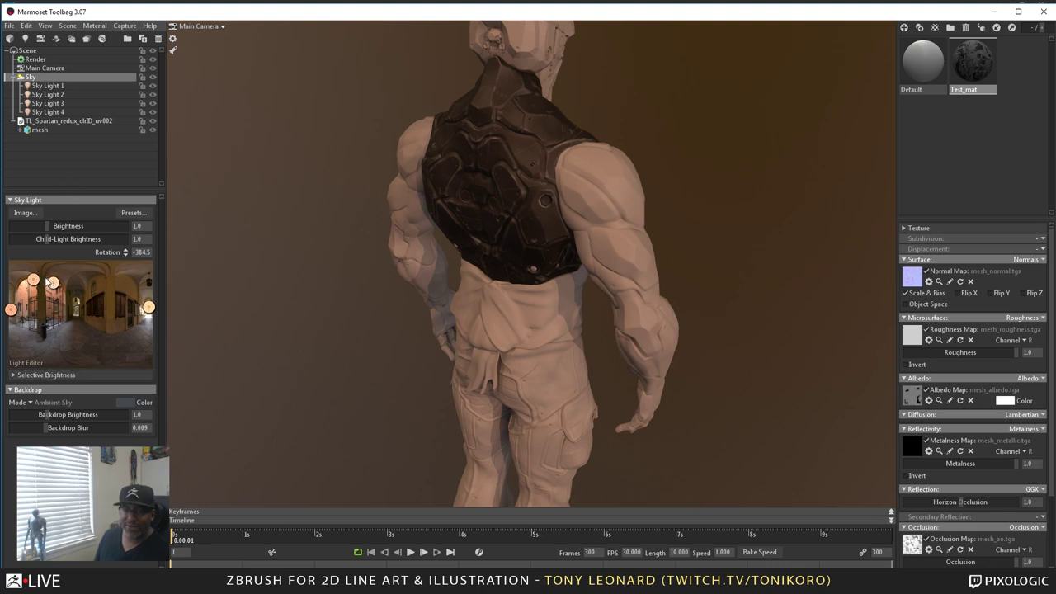
# - Raise Sky Light 3's brightness to 18.04 and inspect the chest armour lighting
pyautogui.click(54, 104)
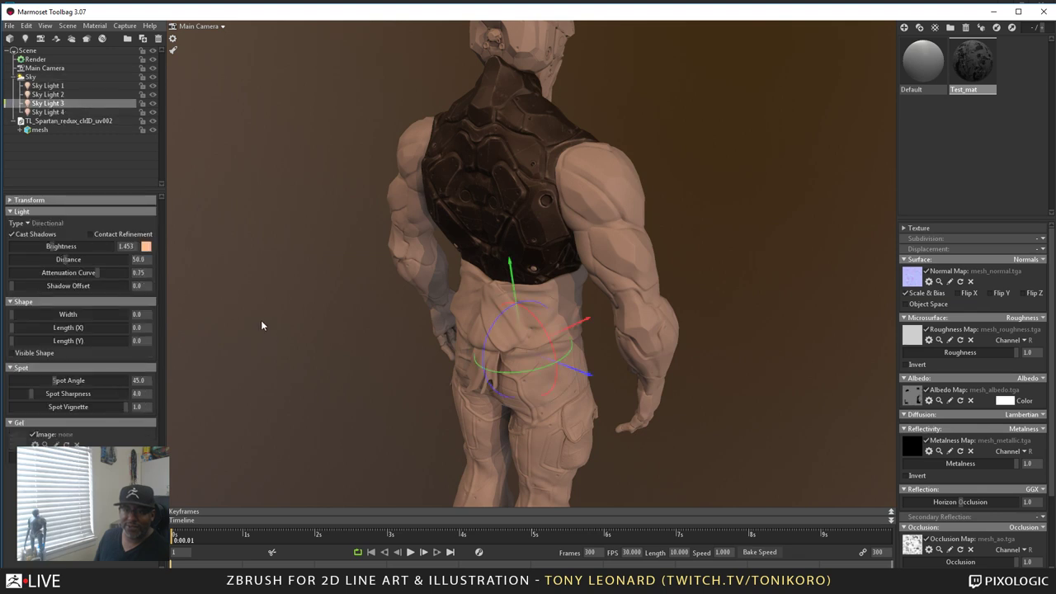
pyautogui.moveTo(55, 250); pyautogui.dragTo(73, 272)
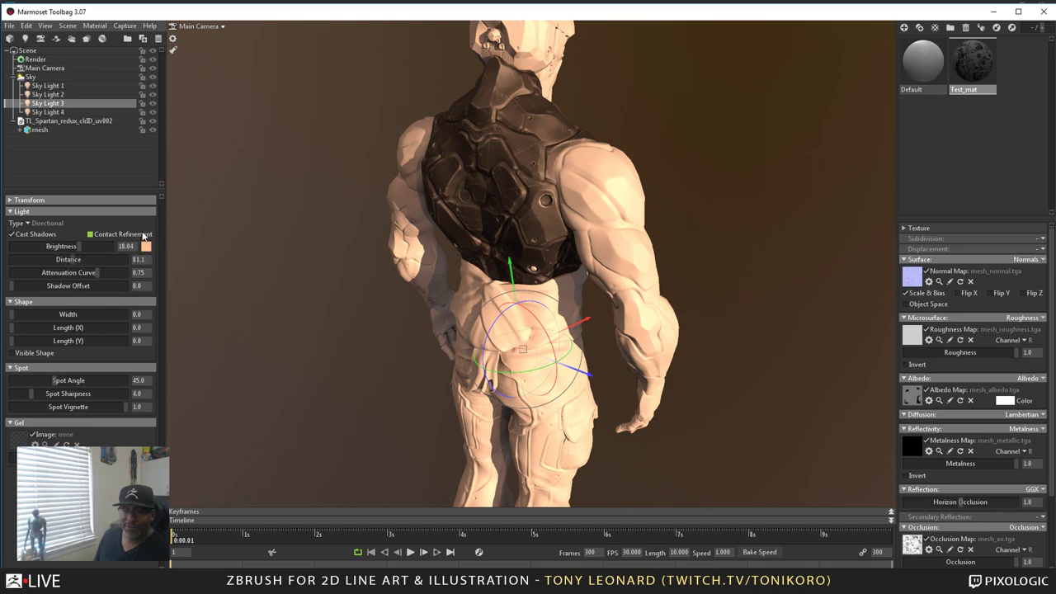
pyautogui.moveTo(677, 371); pyautogui.dragTo(605, 215)
pyautogui.scroll(10, 698, 217)
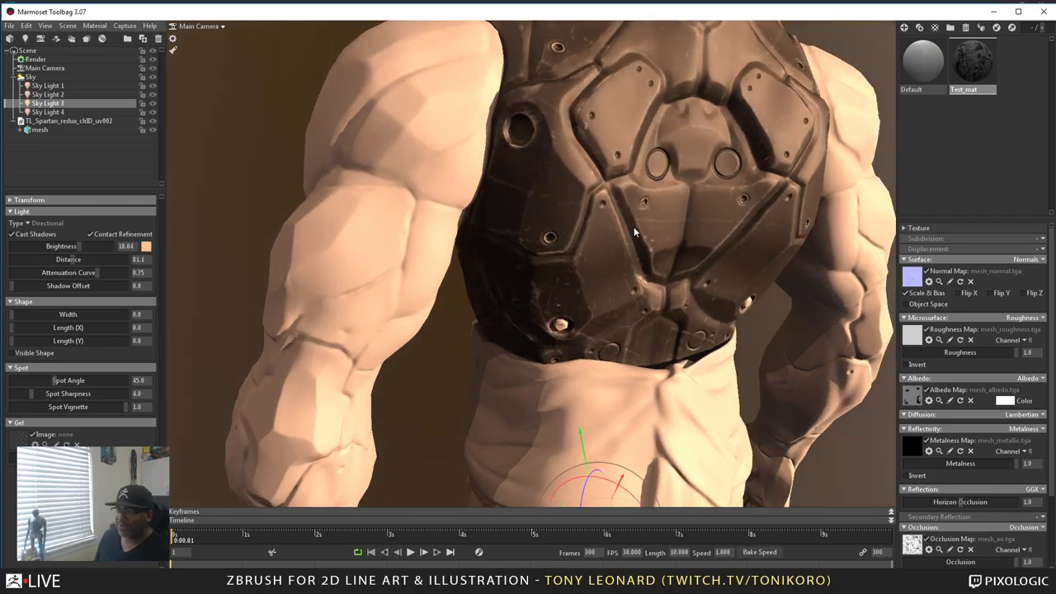
pyautogui.moveTo(622, 312); pyautogui.dragTo(435, 218)
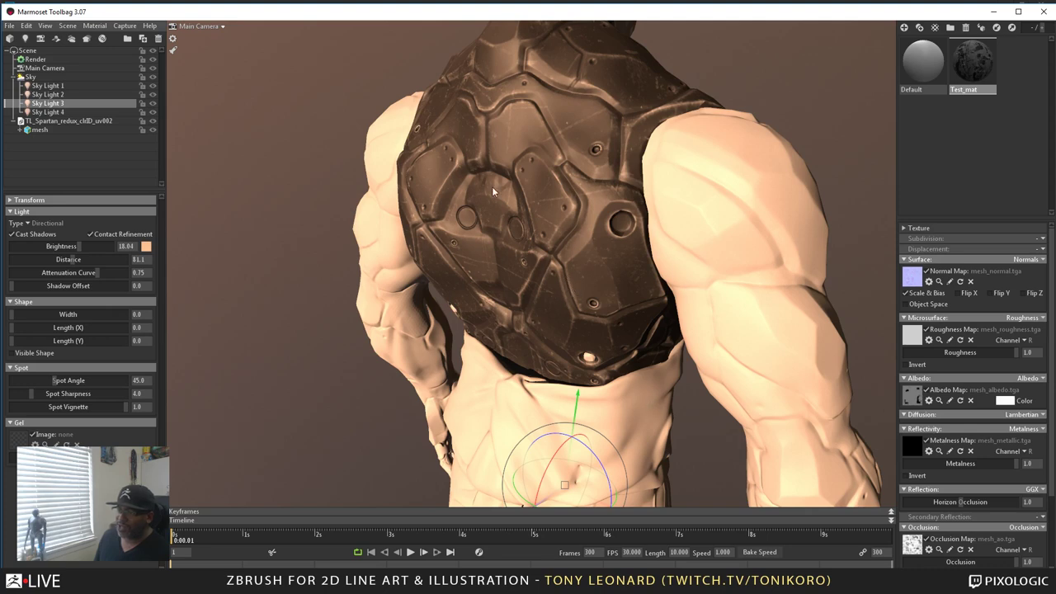
# - In DDO, change the Black Oxide group's Steel Base colour from 818181 to b3b3b3
pyautogui.hotkey('alt', 'Tab')
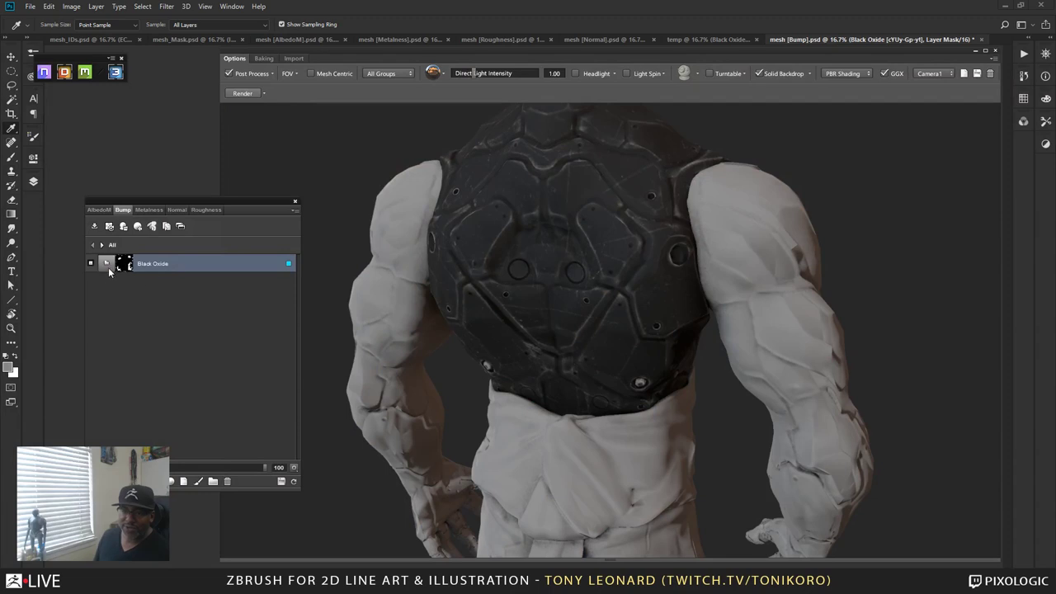
pyautogui.click(107, 264)
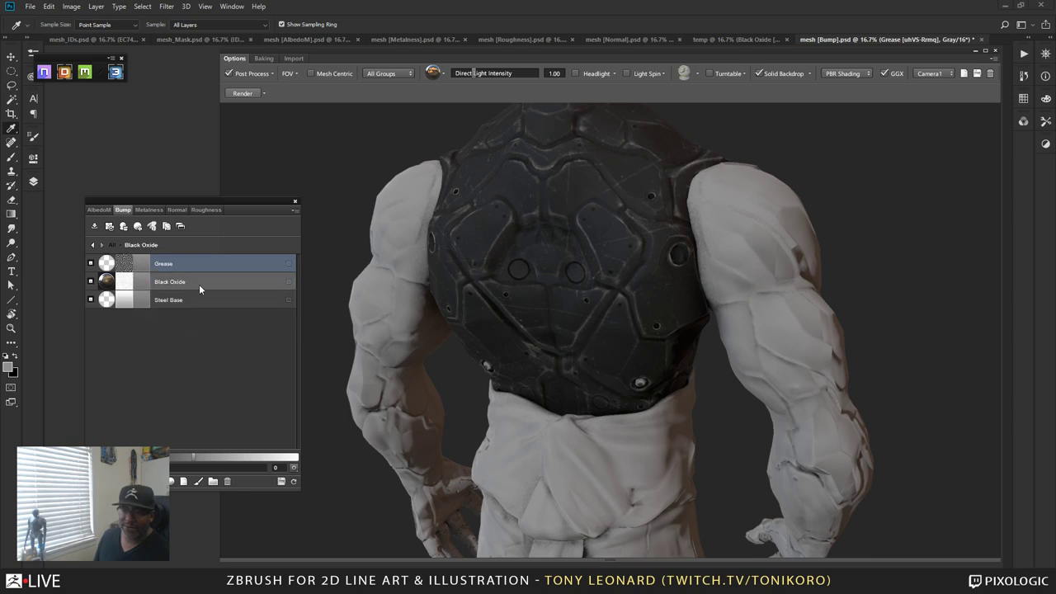
pyautogui.doubleClick(140, 299)
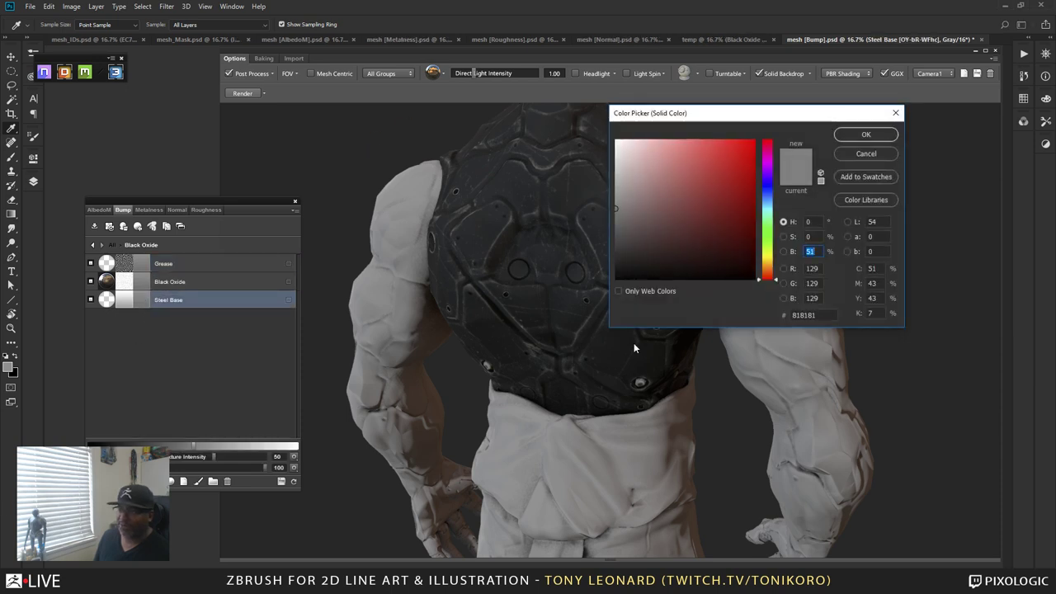
pyautogui.click(611, 190)
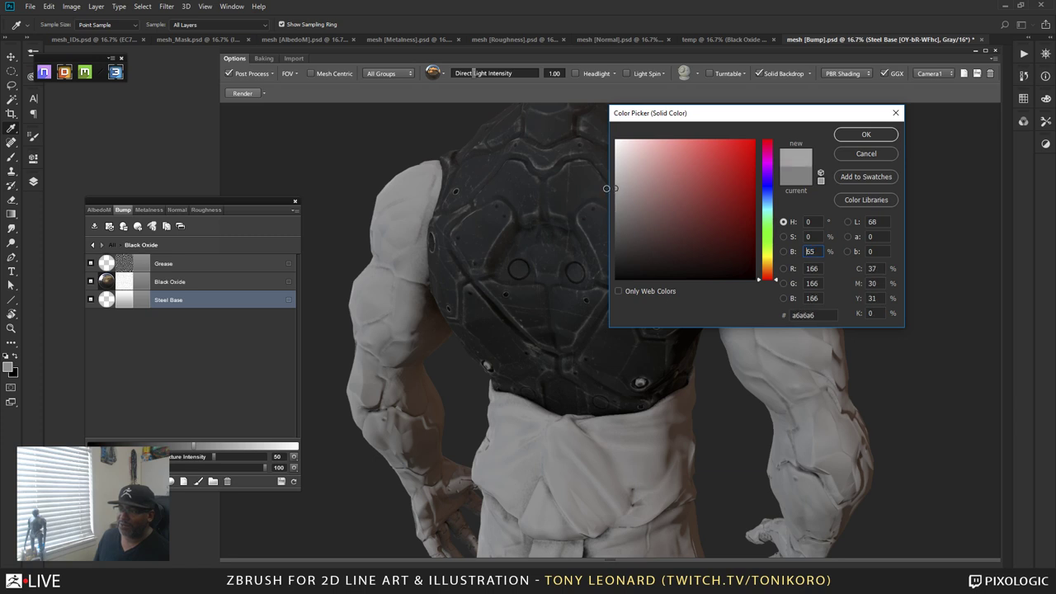
pyautogui.moveTo(606, 188); pyautogui.dragTo(605, 180)
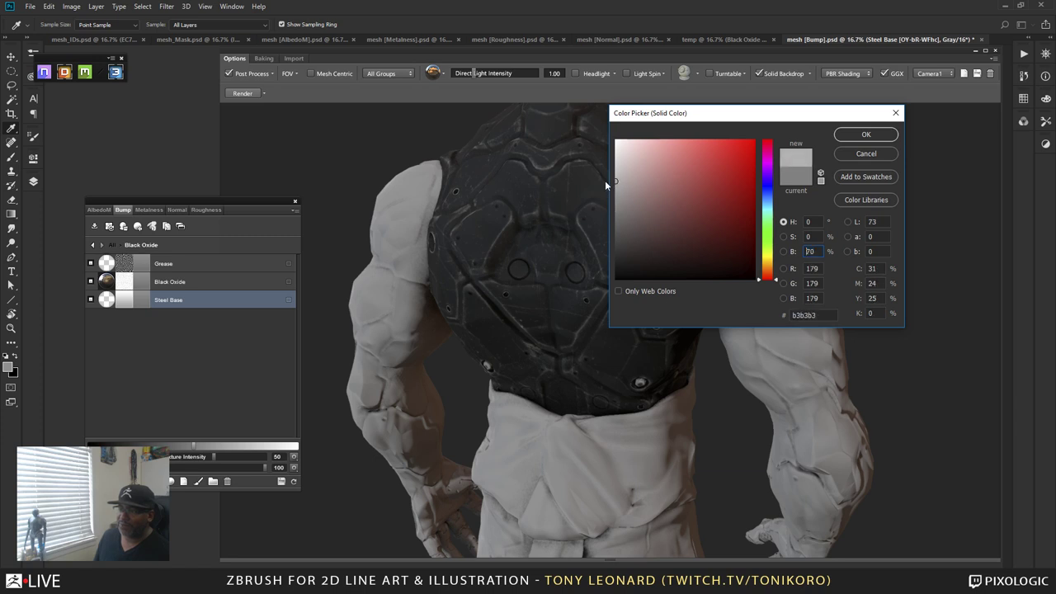
pyautogui.click(864, 135)
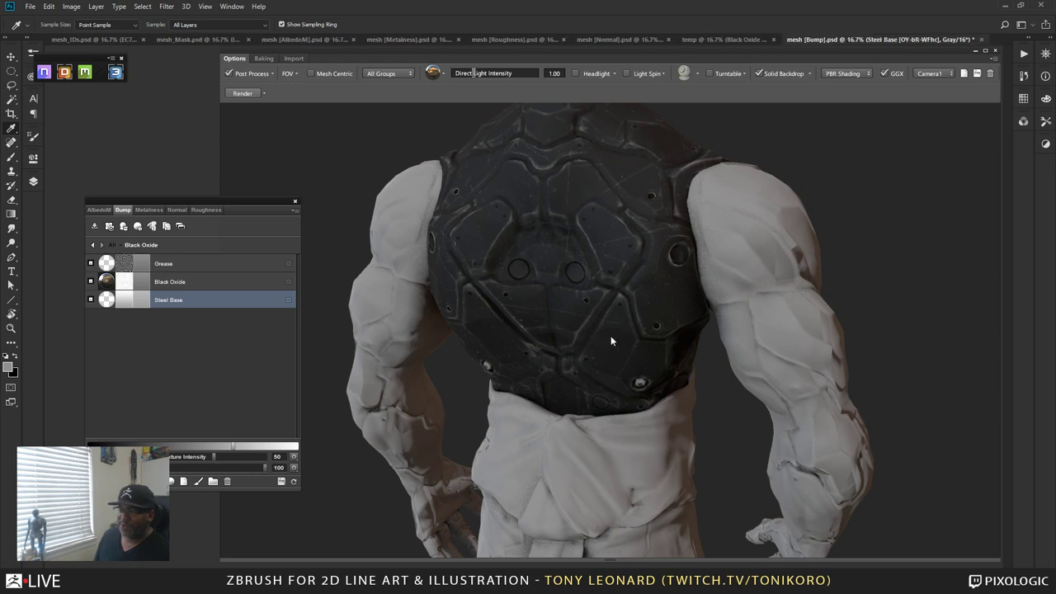
# - Return to the top layer level and switch to the AlbedoM map's layers
pyautogui.click(443, 331)
pyautogui.moveTo(483, 358)
pyautogui.mouseDown()
pyautogui.moveTo(542, 336)
pyautogui.moveTo(365, 363)
pyautogui.moveTo(507, 354)
pyautogui.moveTo(489, 354)
pyautogui.mouseUp()
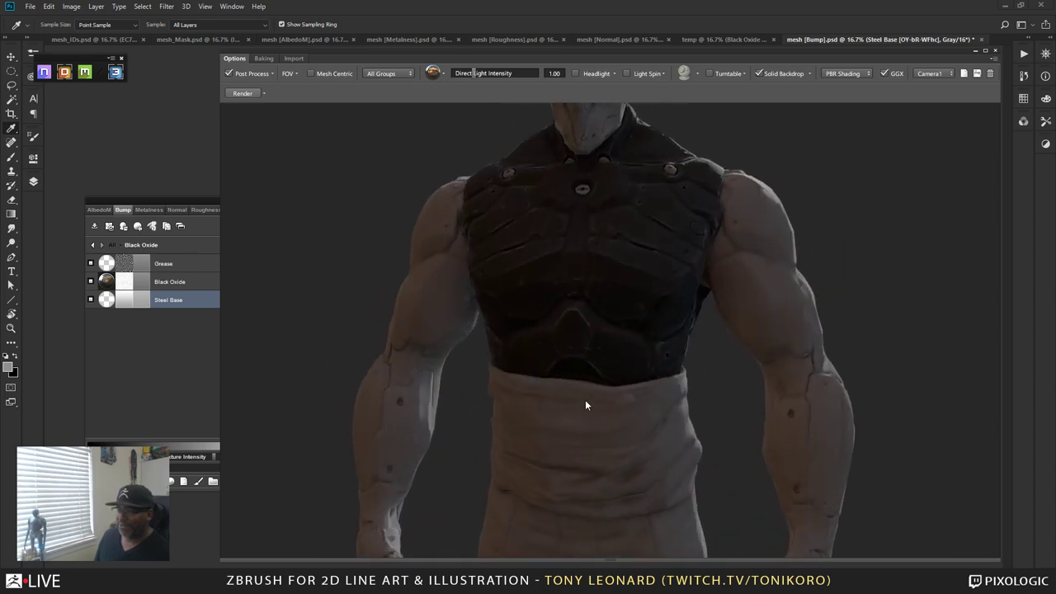
pyautogui.moveTo(625, 386); pyautogui.dragTo(553, 260)
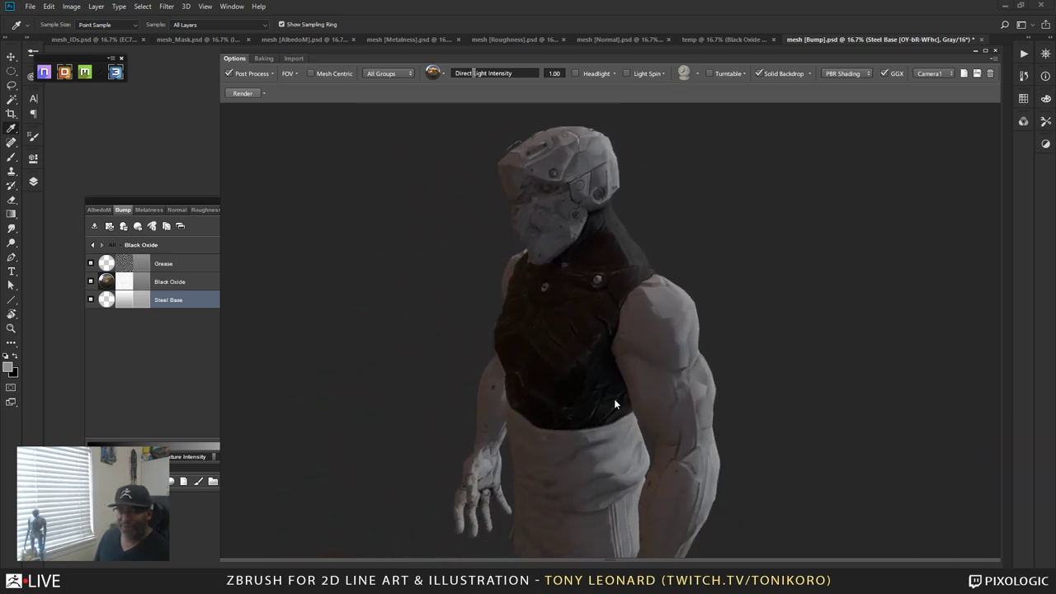
pyautogui.click(110, 244)
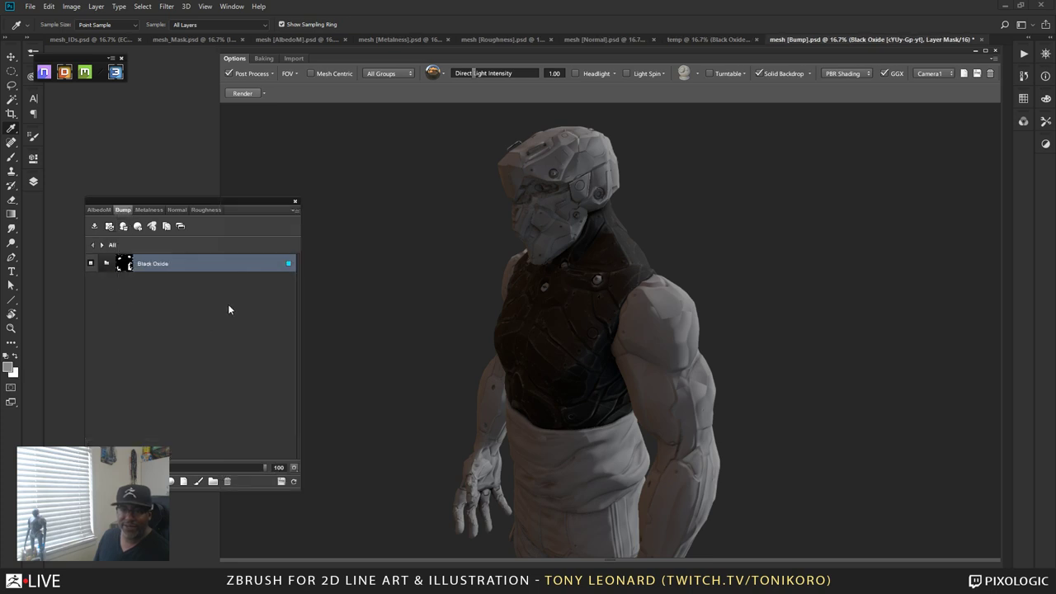
pyautogui.click(95, 210)
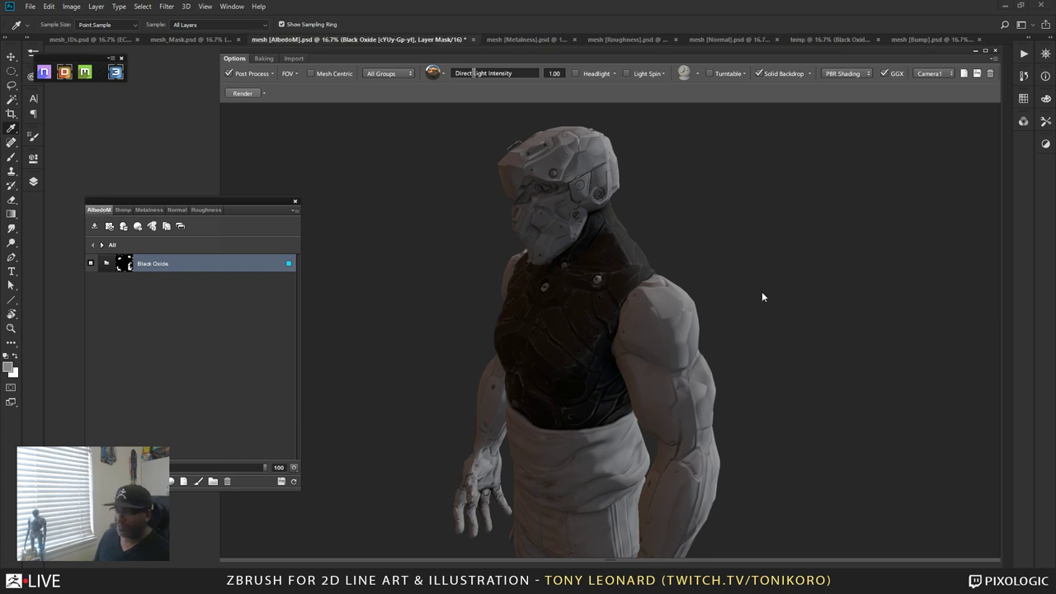
# - Set the 3DO preview shading from PBR Shading to Color to show ID regions
pyautogui.click(677, 360)
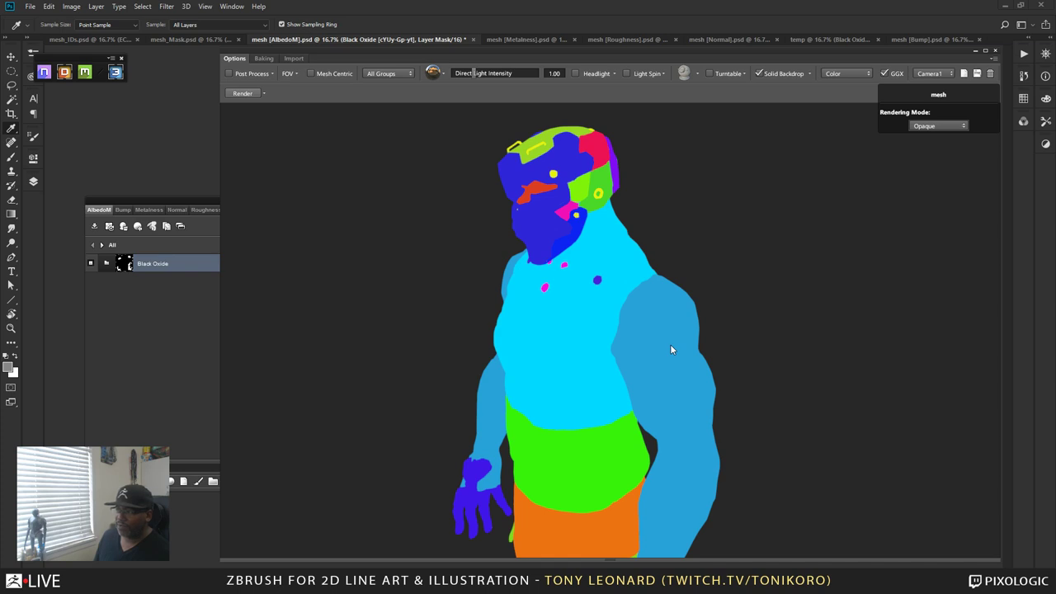
pyautogui.click(666, 346)
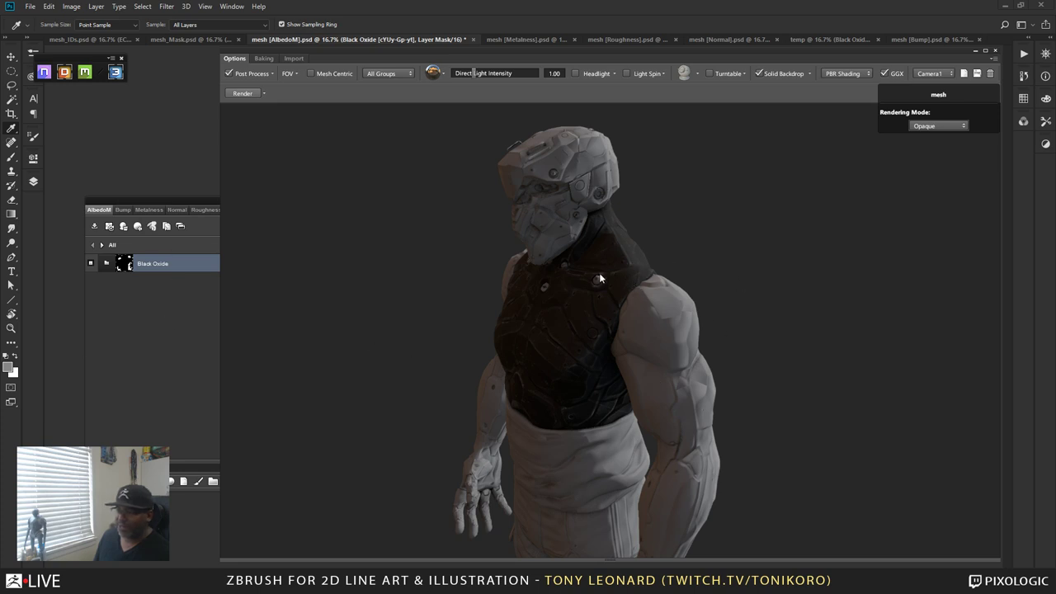
pyautogui.click(620, 352)
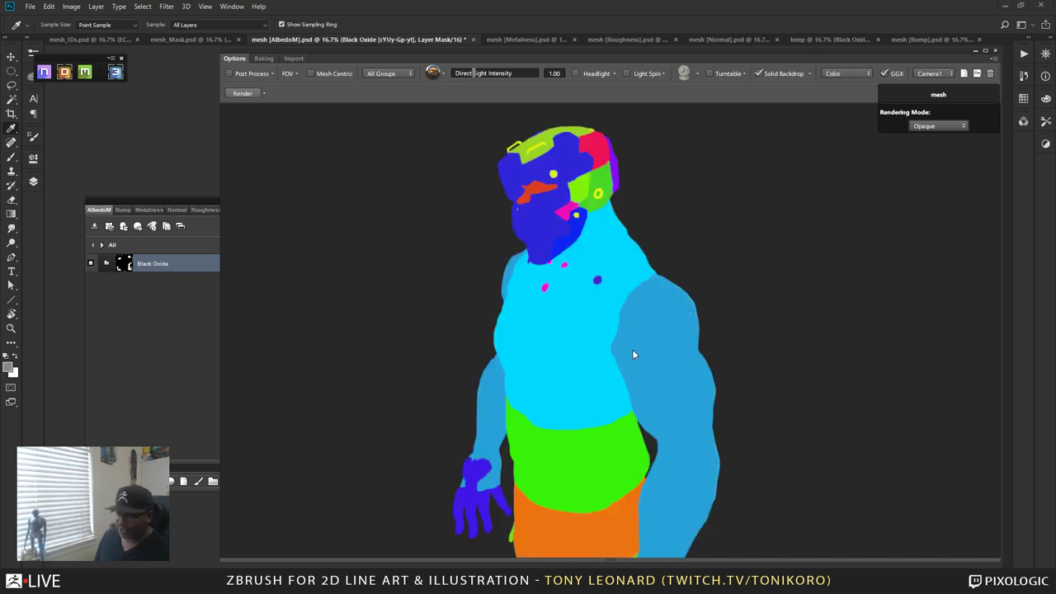
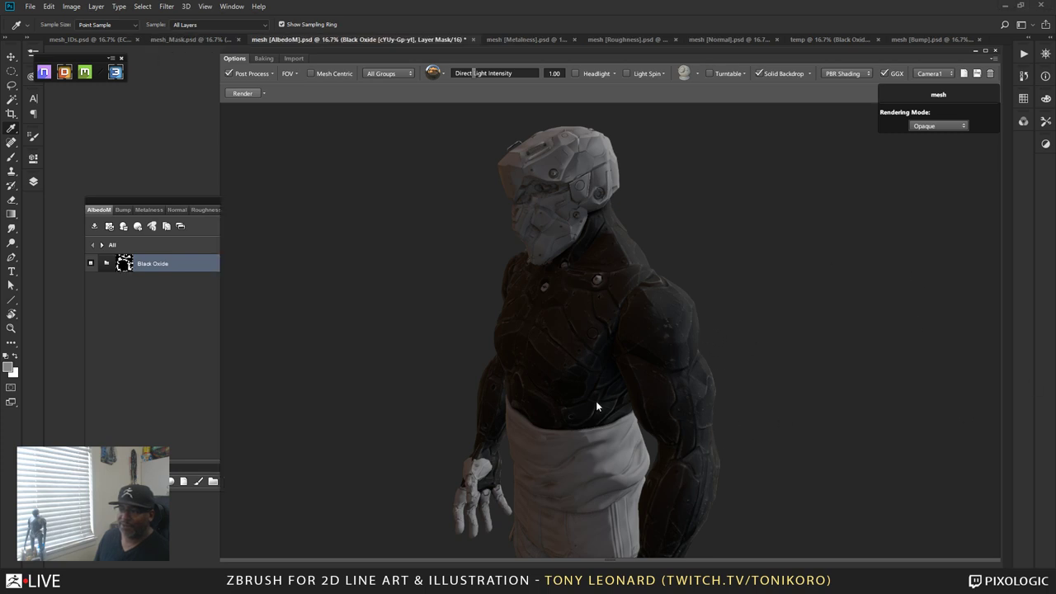
# - Orbit the model front and back, briefly toggling the colour ID view to inspect the armor
pyautogui.moveTo(596, 401); pyautogui.dragTo(517, 361)
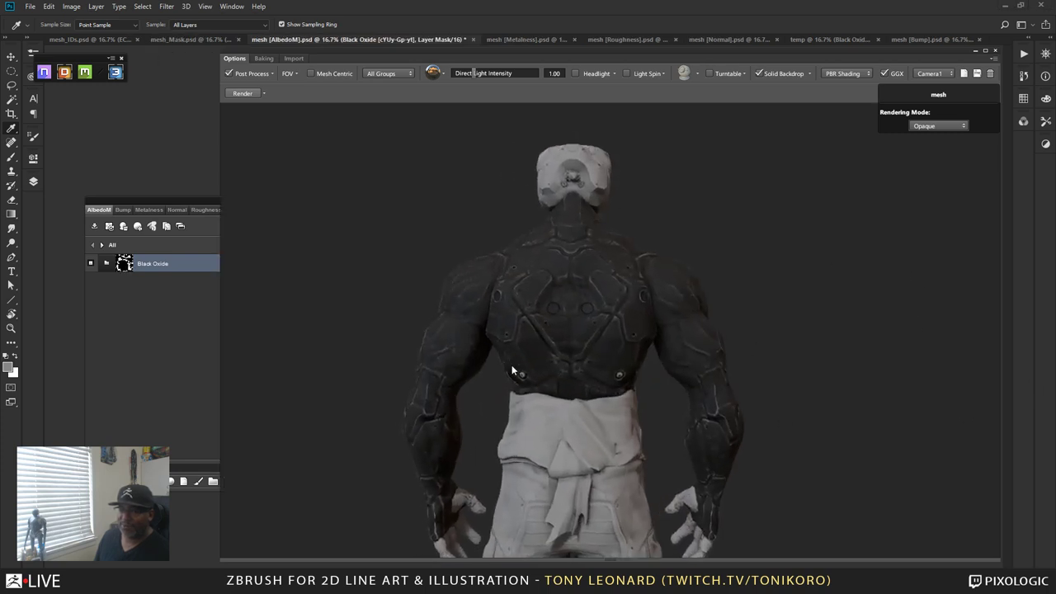
pyautogui.moveTo(462, 412); pyautogui.dragTo(769, 405)
pyautogui.click(104, 268)
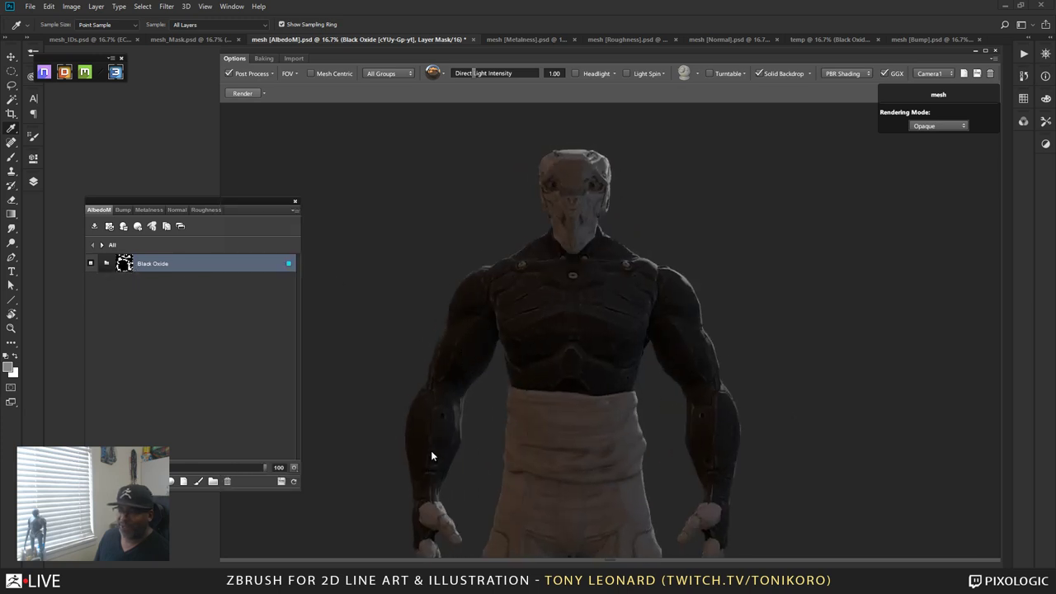
pyautogui.click(573, 442)
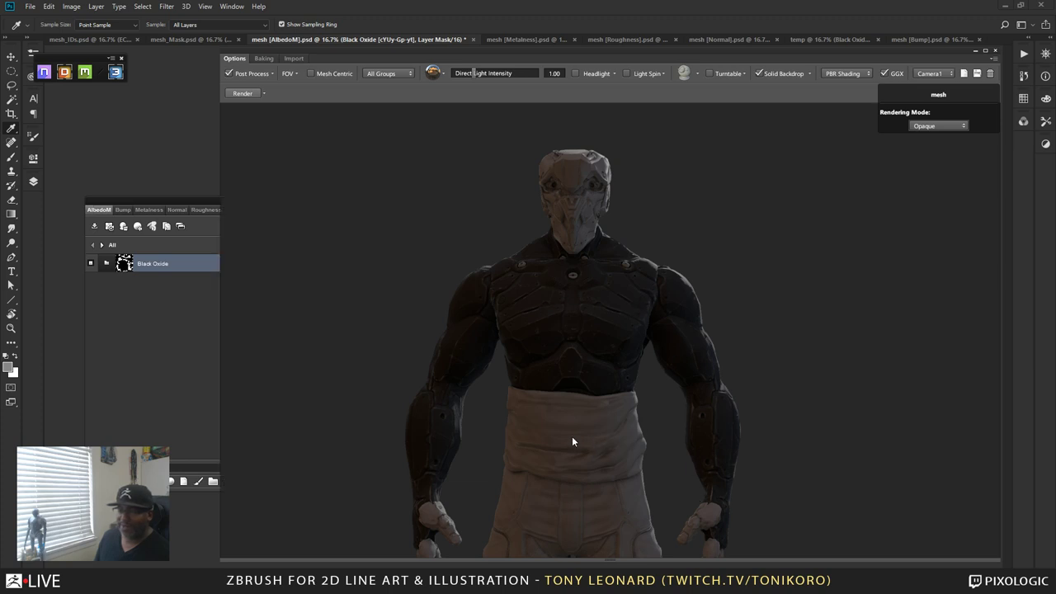
pyautogui.moveTo(618, 426); pyautogui.dragTo(526, 348)
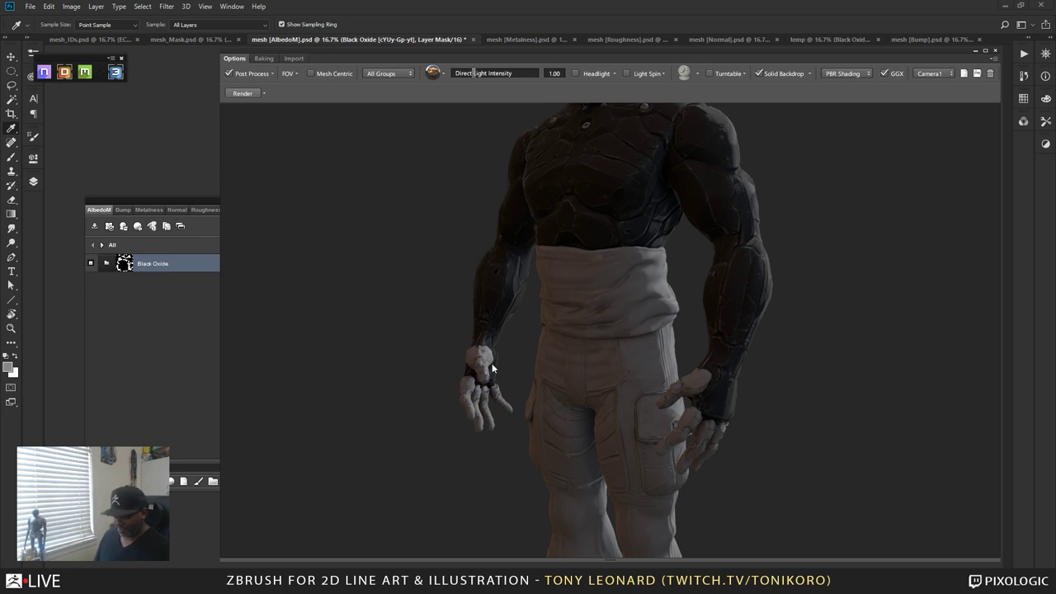
pyautogui.press('c')
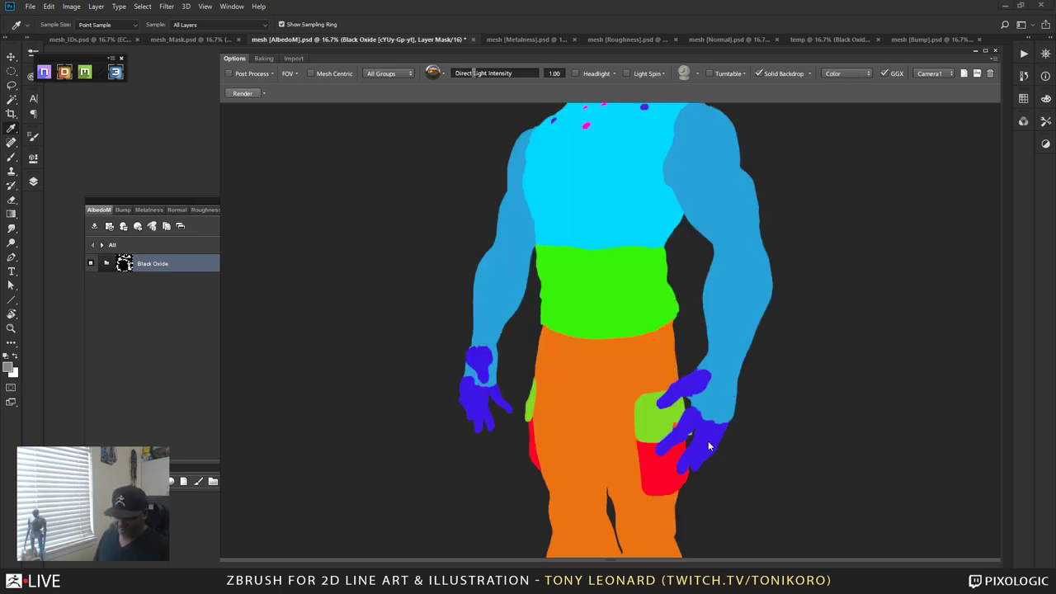
pyautogui.press('c')
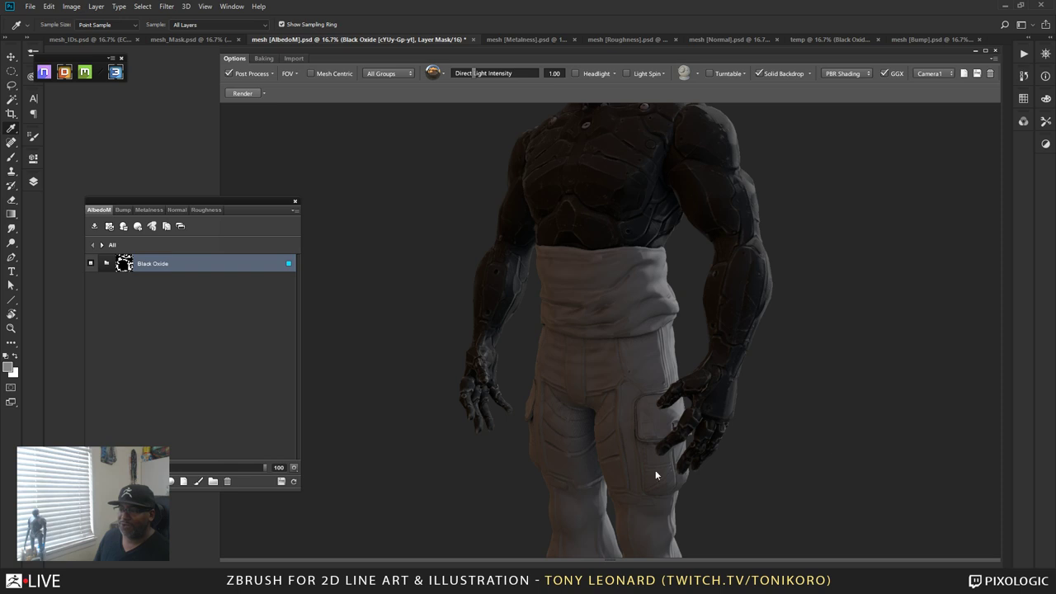
pyautogui.moveTo(771, 451); pyautogui.dragTo(521, 372)
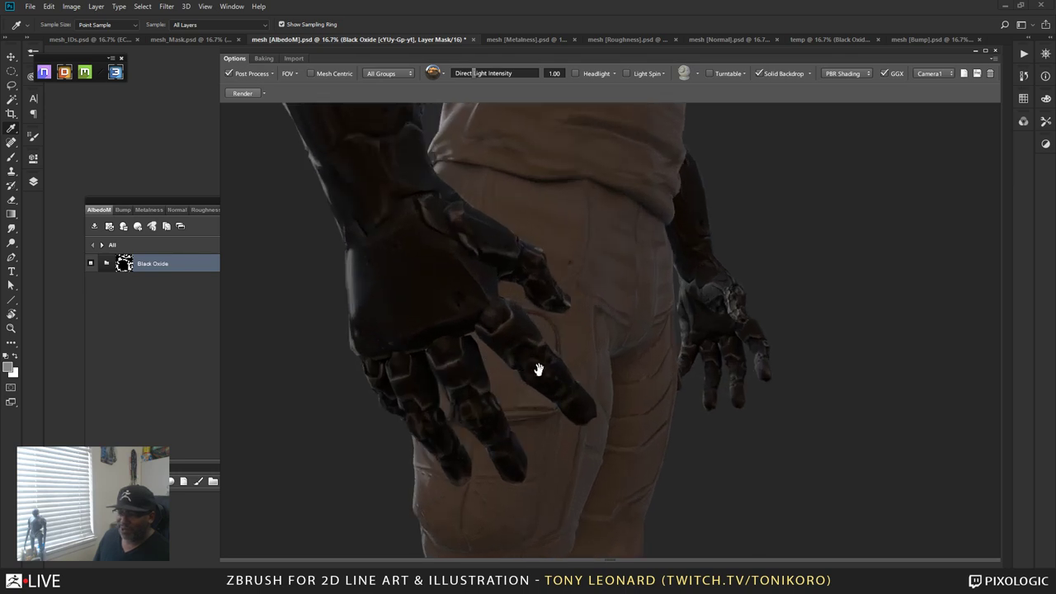
pyautogui.moveTo(452, 365); pyautogui.dragTo(332, 388)
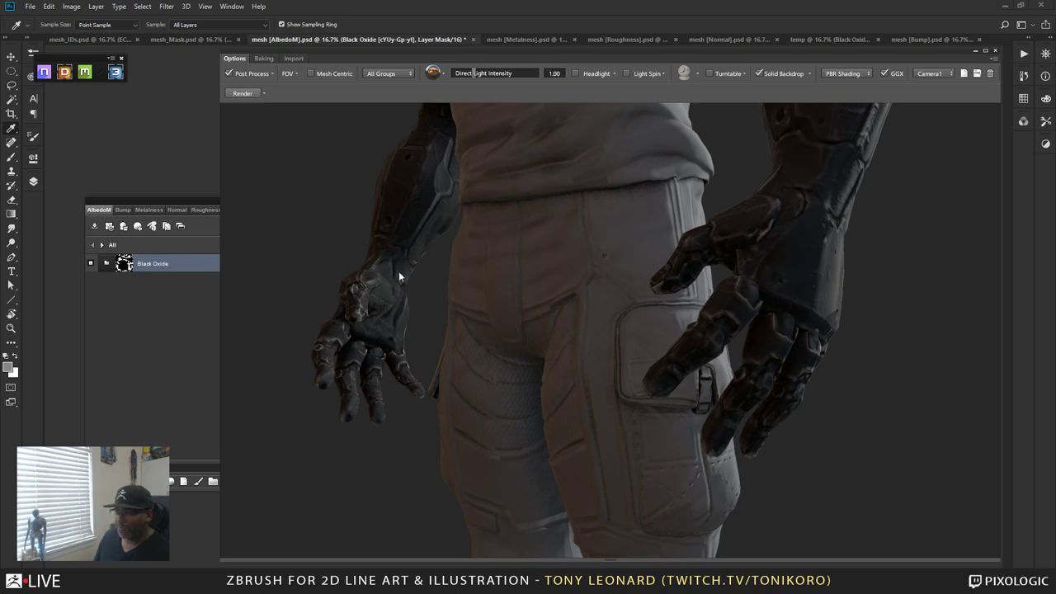
pyautogui.moveTo(763, 388); pyautogui.dragTo(698, 368)
pyautogui.scroll(-4, 731, 354)
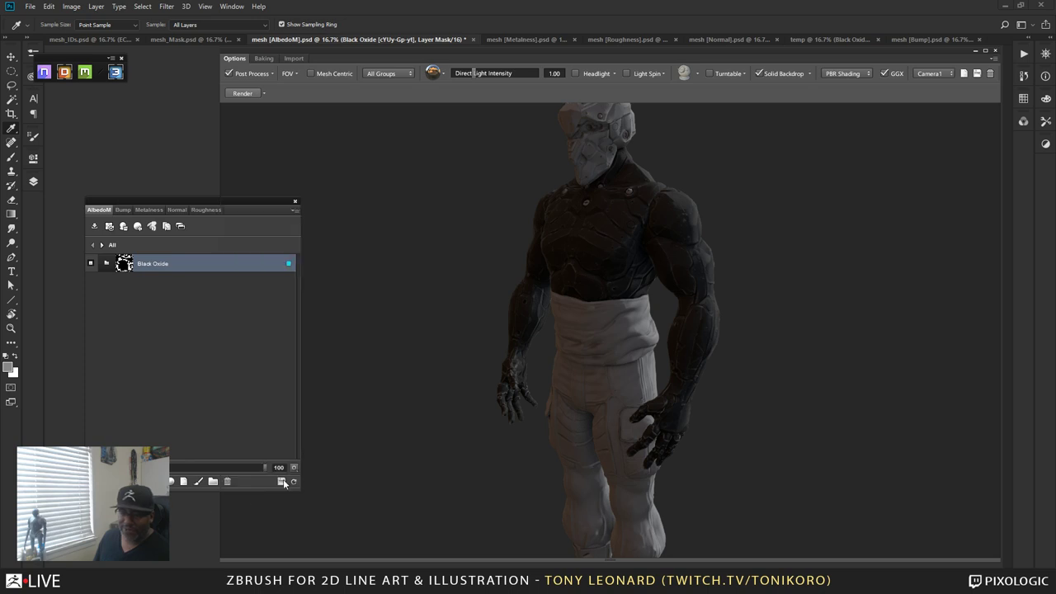
# - Export all materials from the Quixel Exporter and dismiss the Export finished notice
pyautogui.click(96, 227)
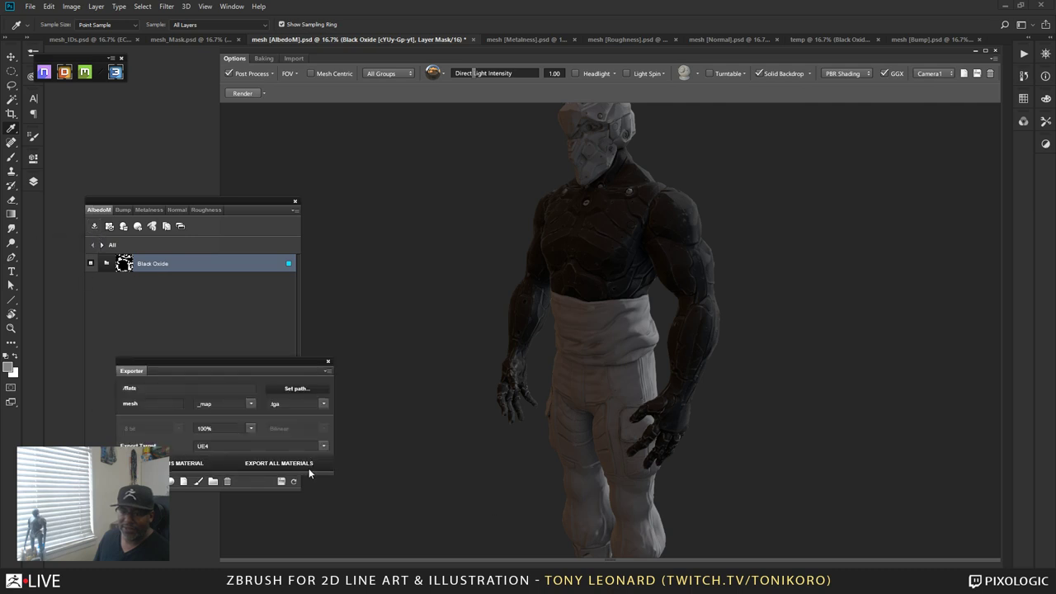
pyautogui.click(306, 463)
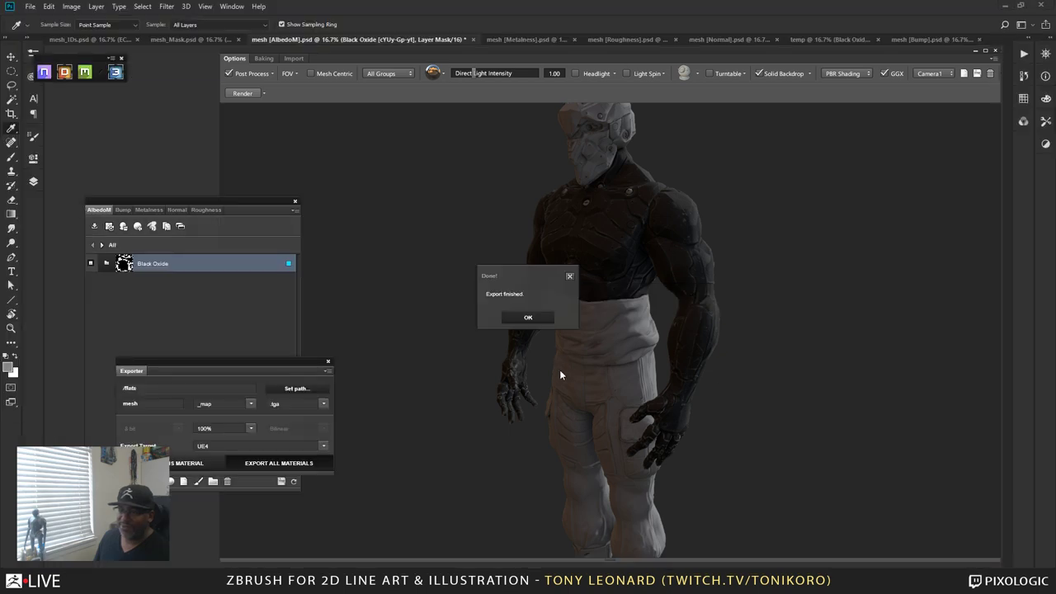
pyautogui.click(528, 314)
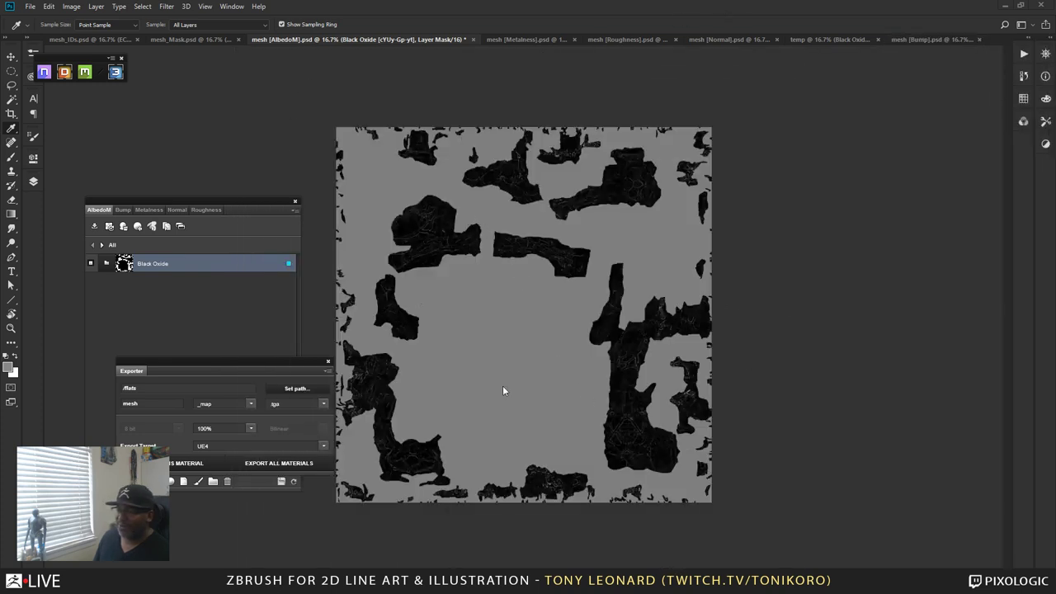
# - Zoom the albedo texture to 66.7% and pan across the black oxide armor islands
pyautogui.press('z')
pyautogui.click(431, 229)
pyautogui.click(411, 254)
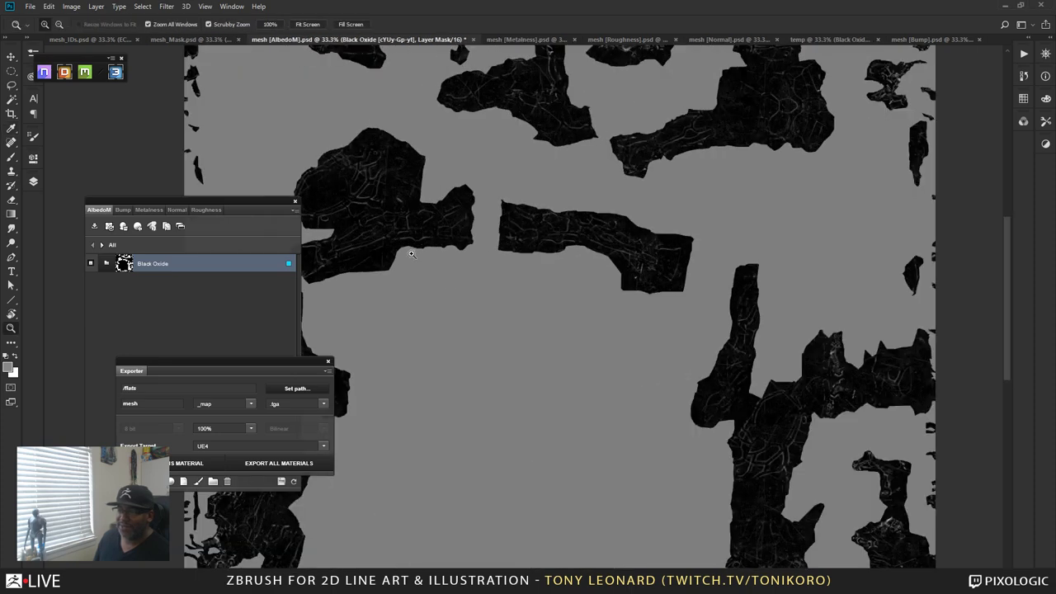
pyautogui.click(374, 206)
pyautogui.click(443, 254)
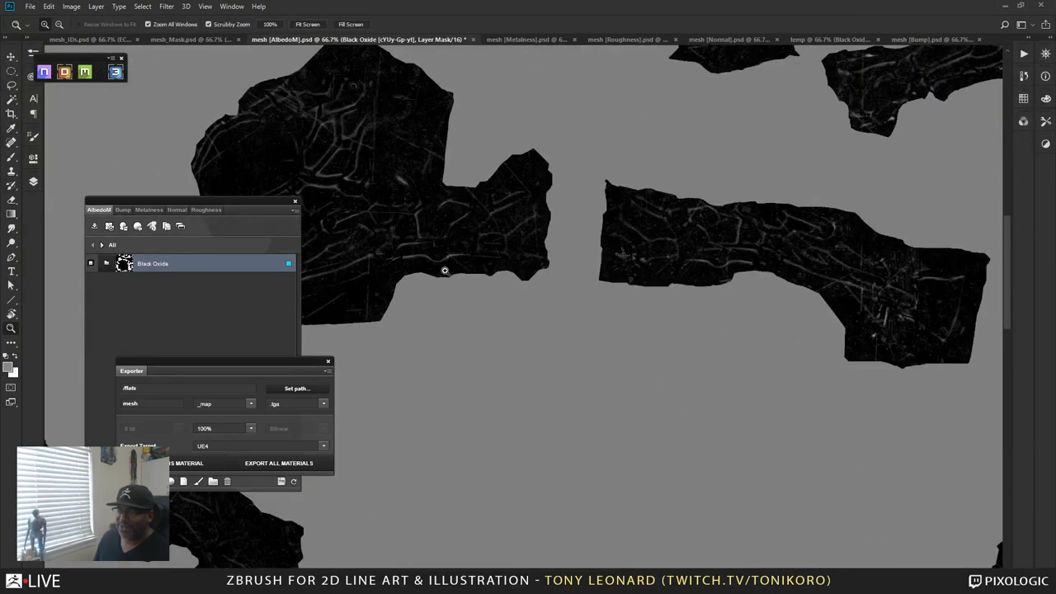
pyautogui.moveTo(420, 267); pyautogui.dragTo(593, 337)
pyautogui.moveTo(514, 388); pyautogui.dragTo(542, 403)
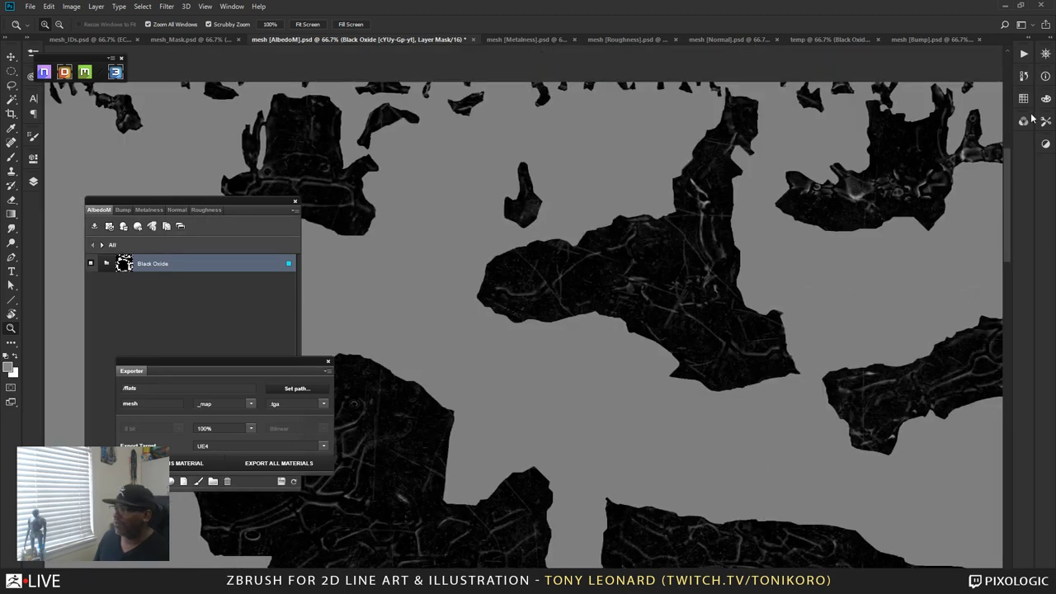
# - Undock the Layers panel, expand and collapse the Black Oxide group, and restore the 3D preview
pyautogui.click(1024, 55)
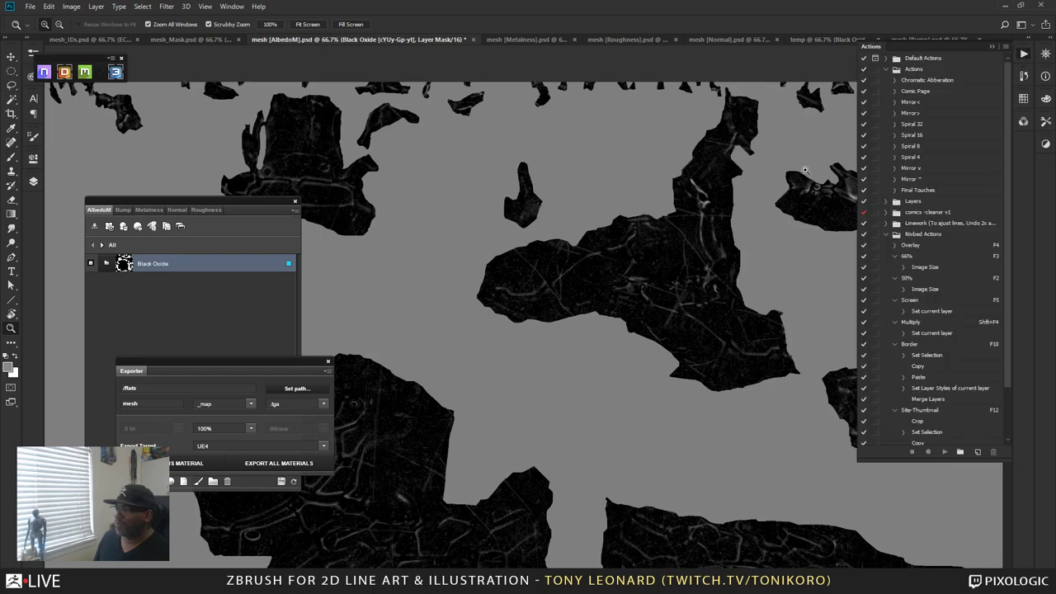
pyautogui.click(1024, 54)
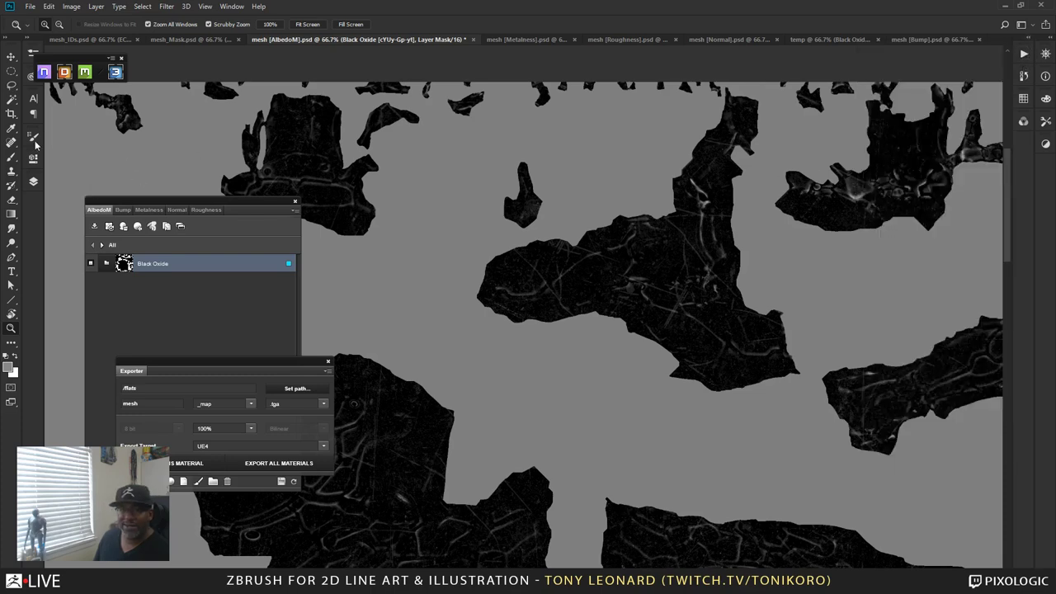
pyautogui.click(33, 181)
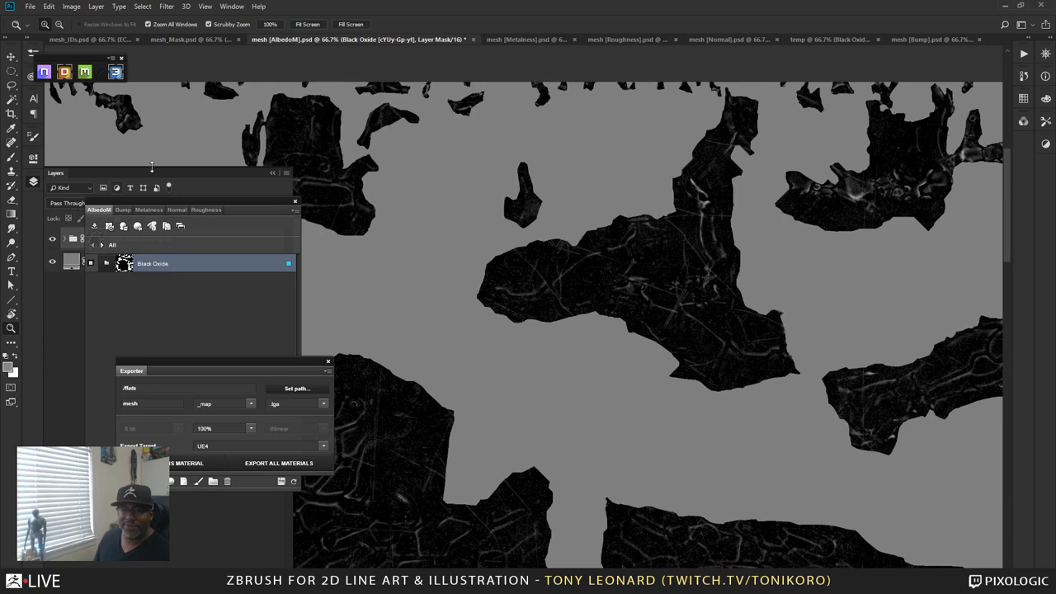
pyautogui.moveTo(210, 178); pyautogui.dragTo(915, 104)
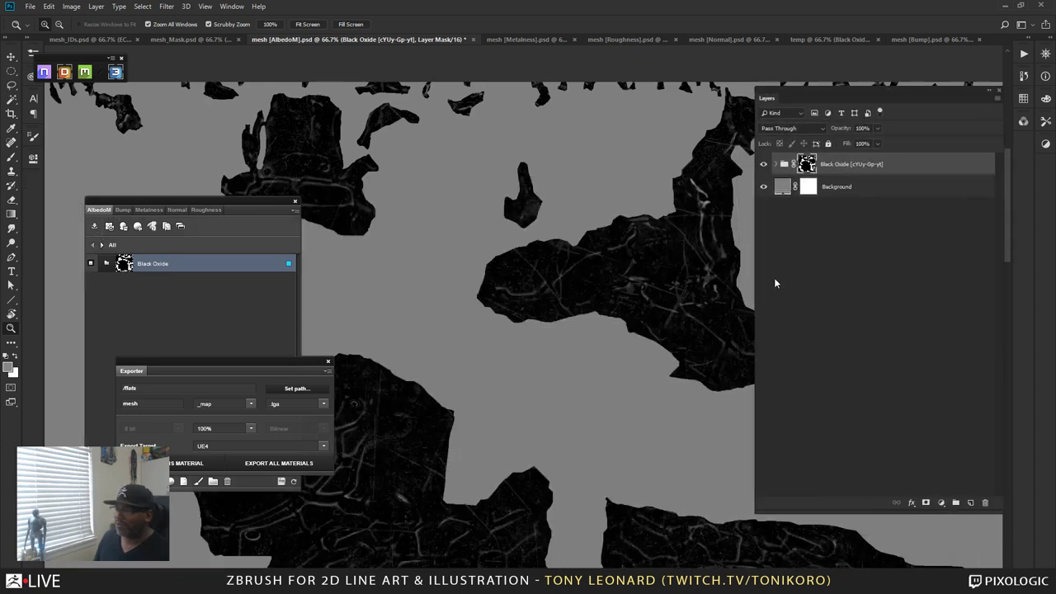
pyautogui.click(776, 164)
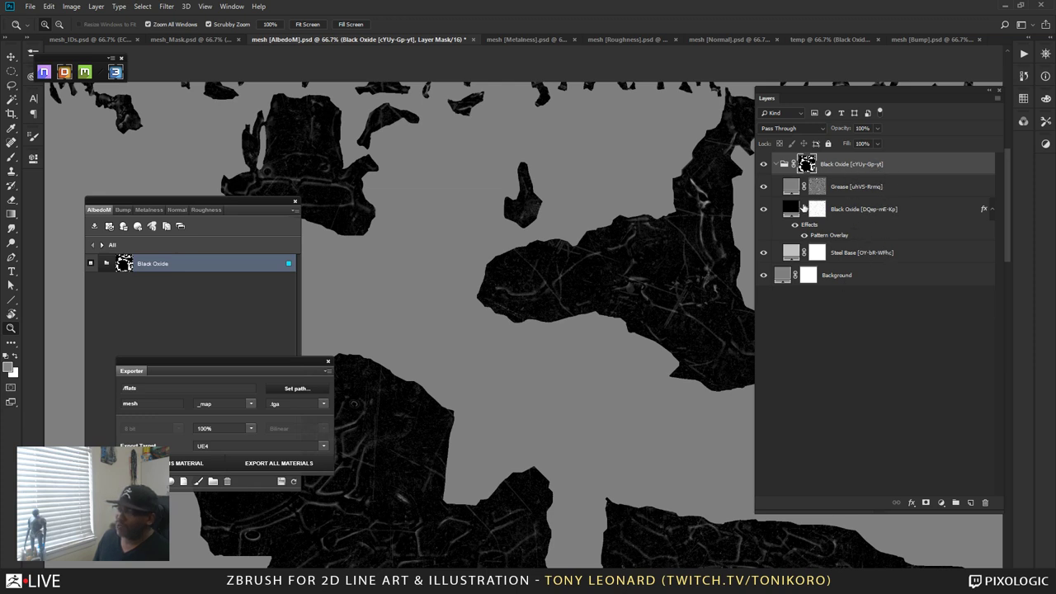
pyautogui.click(779, 165)
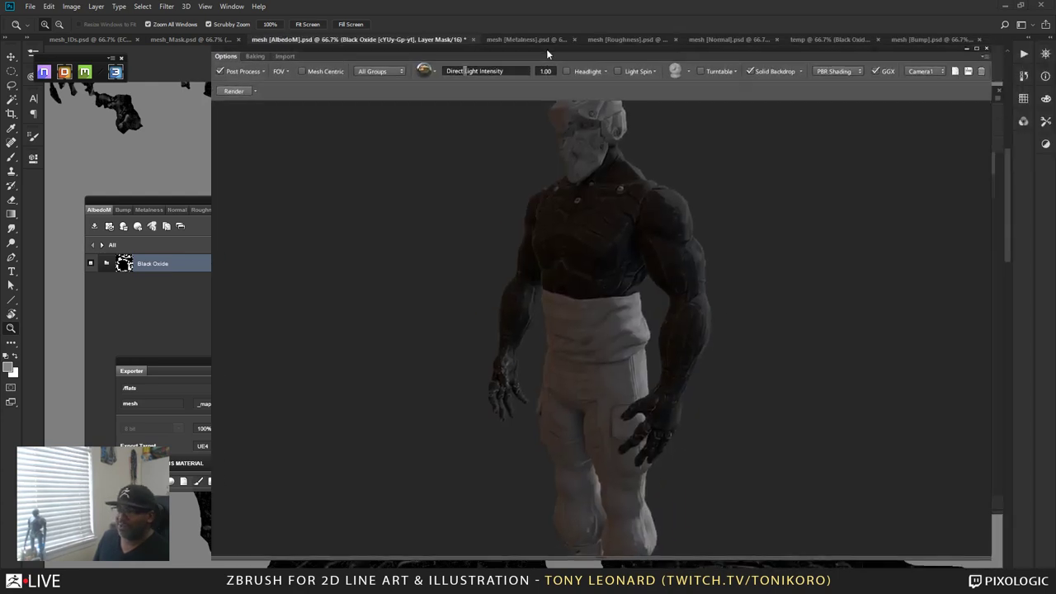
pyautogui.moveTo(546, 49); pyautogui.dragTo(591, 58)
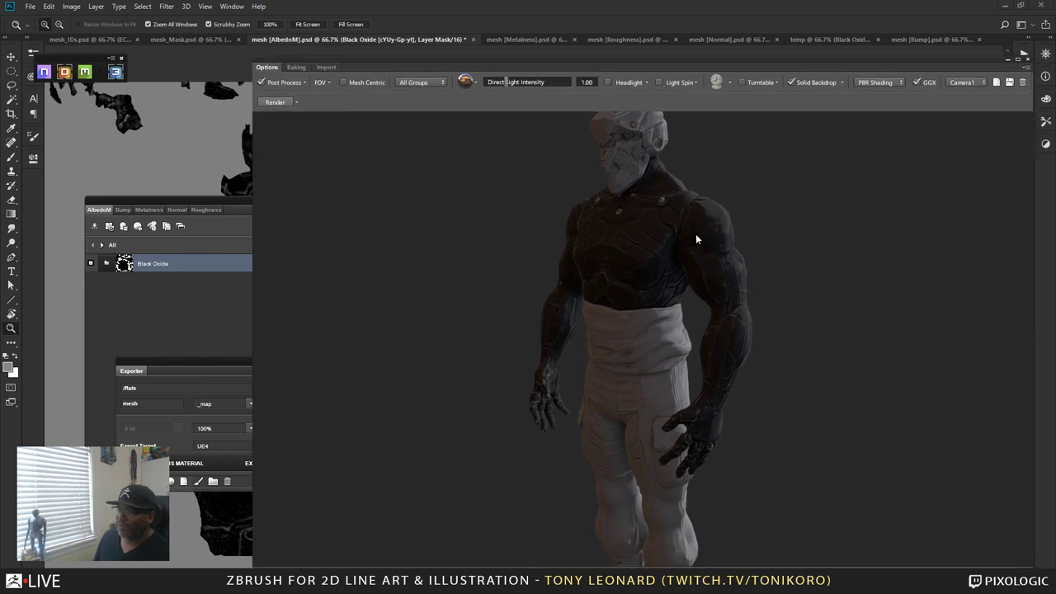
pyautogui.moveTo(696, 234); pyautogui.dragTo(671, 373)
pyautogui.scroll(2, 626, 369)
pyautogui.scroll(2, 660, 378)
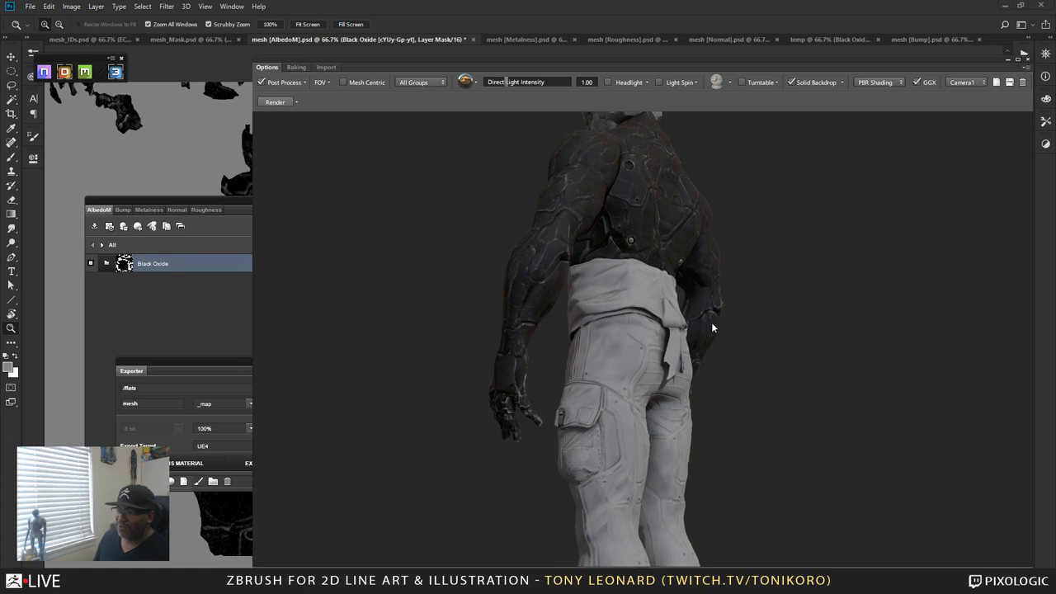
pyautogui.moveTo(713, 328); pyautogui.dragTo(664, 349)
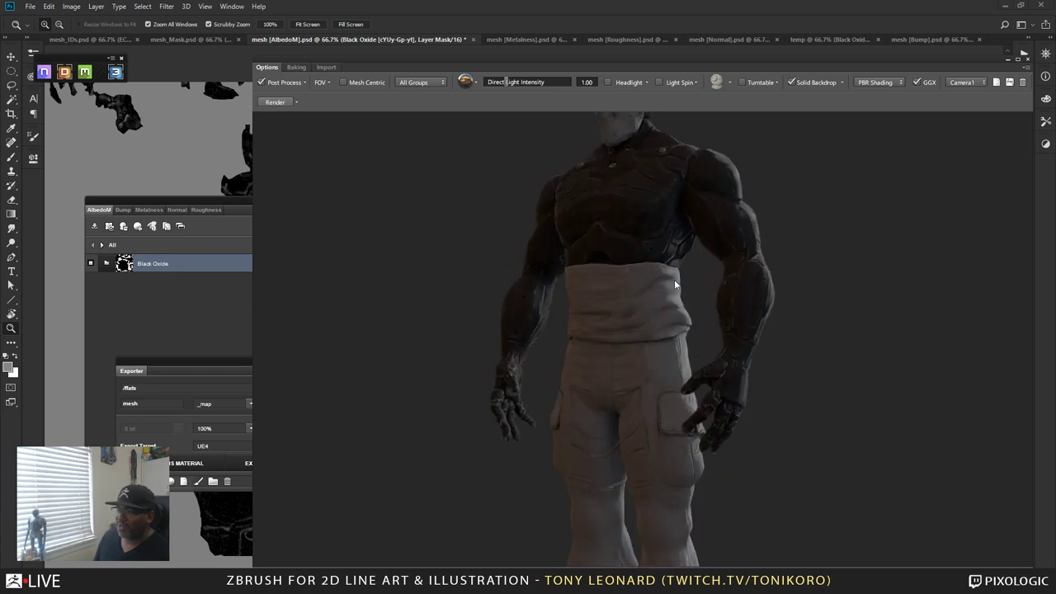
pyautogui.moveTo(674, 283); pyautogui.dragTo(660, 317)
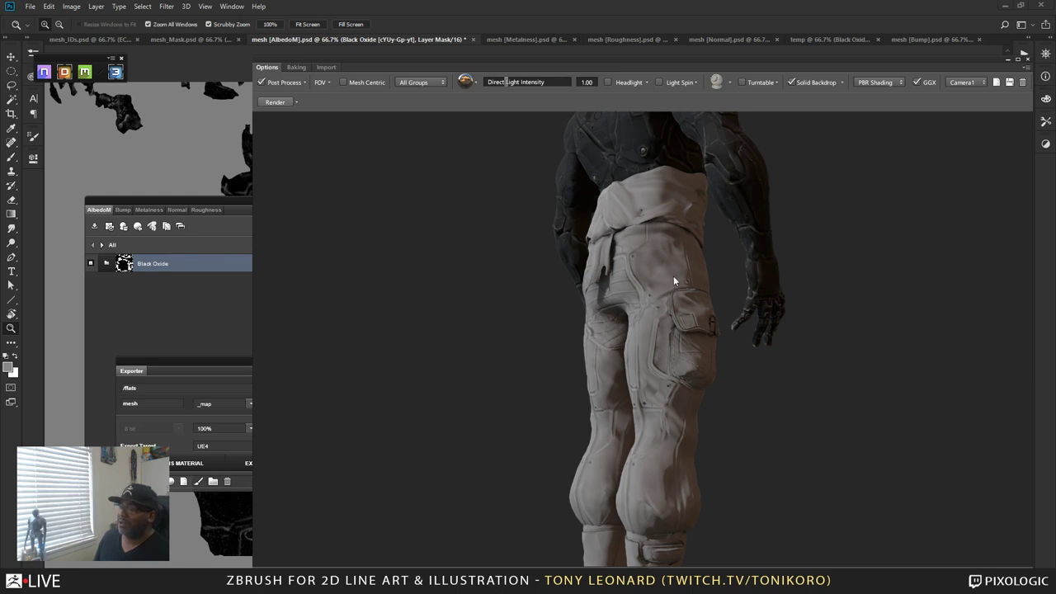
pyautogui.moveTo(673, 281); pyautogui.dragTo(646, 365)
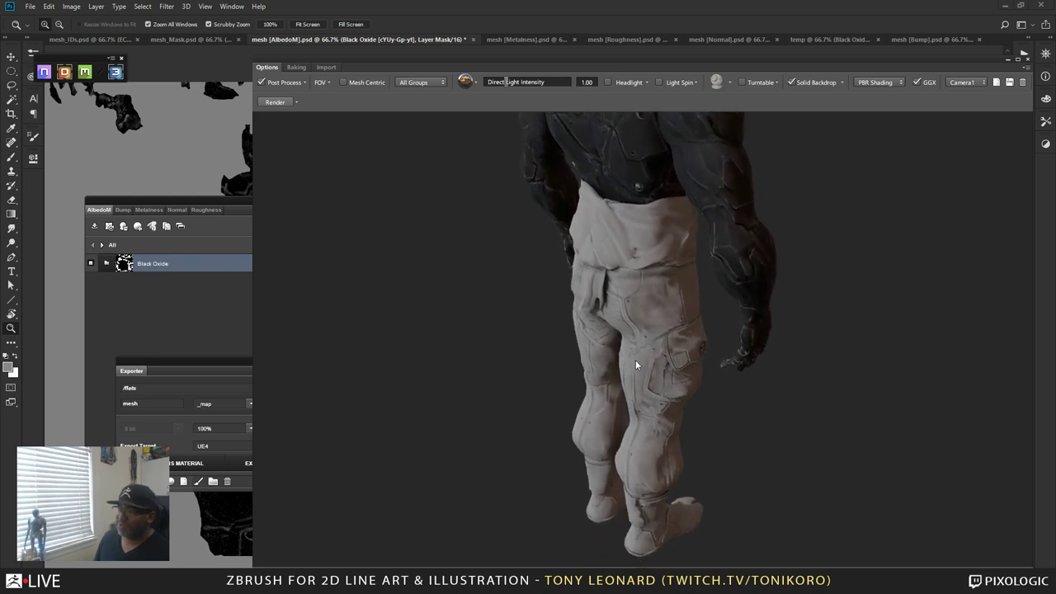
pyautogui.moveTo(653, 403); pyautogui.dragTo(592, 363)
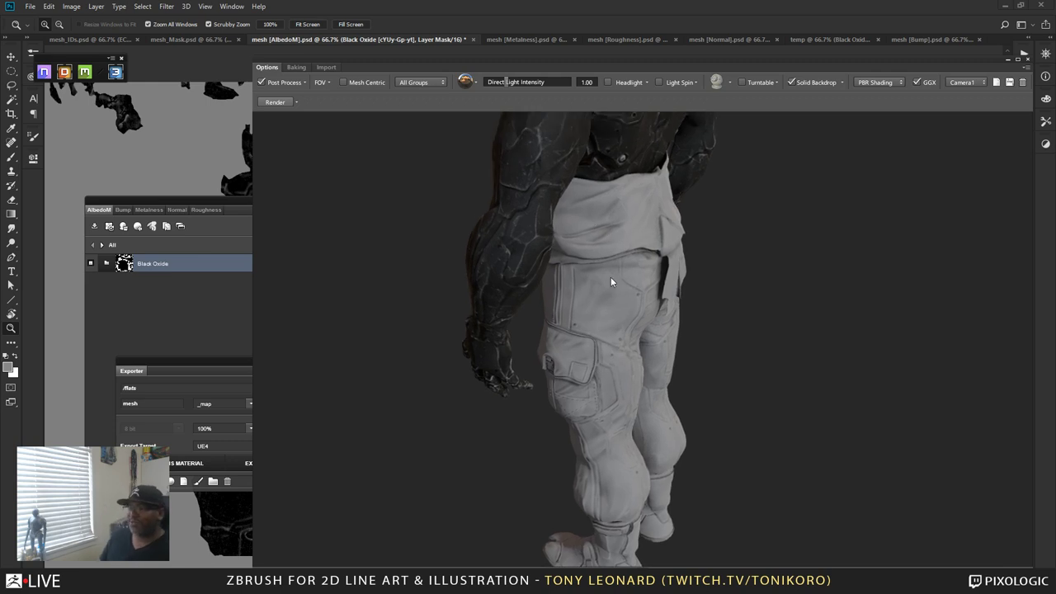
pyautogui.moveTo(611, 276); pyautogui.dragTo(567, 278)
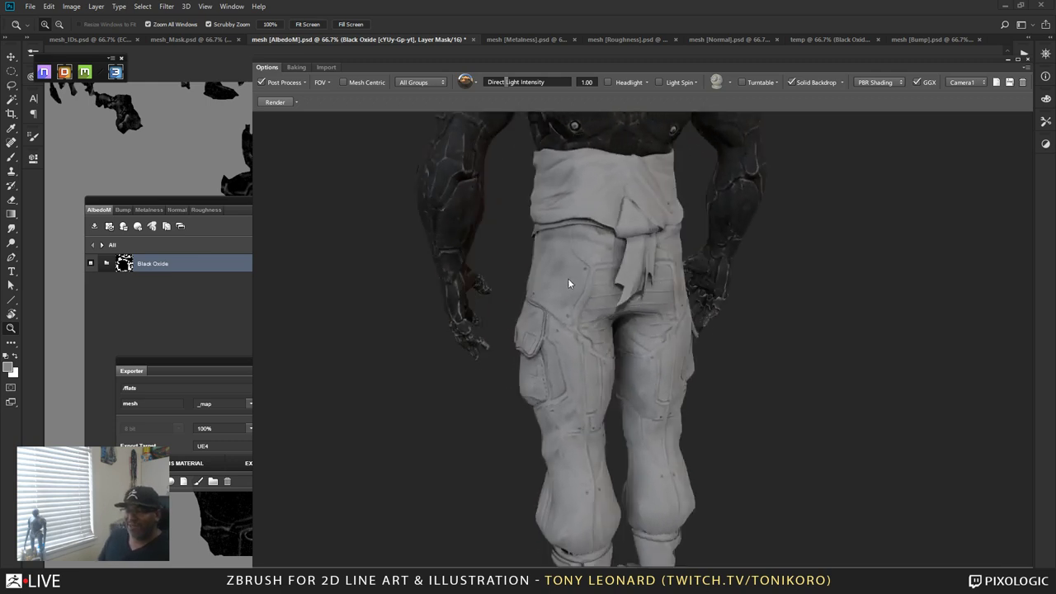
pyautogui.moveTo(490, 223); pyautogui.dragTo(604, 413)
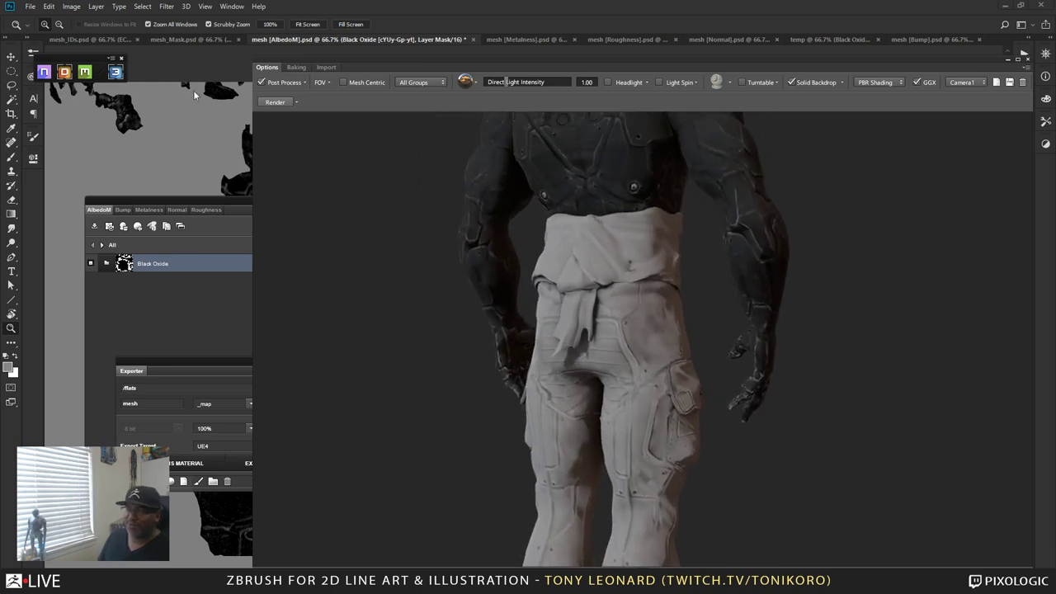
pyautogui.click(226, 240)
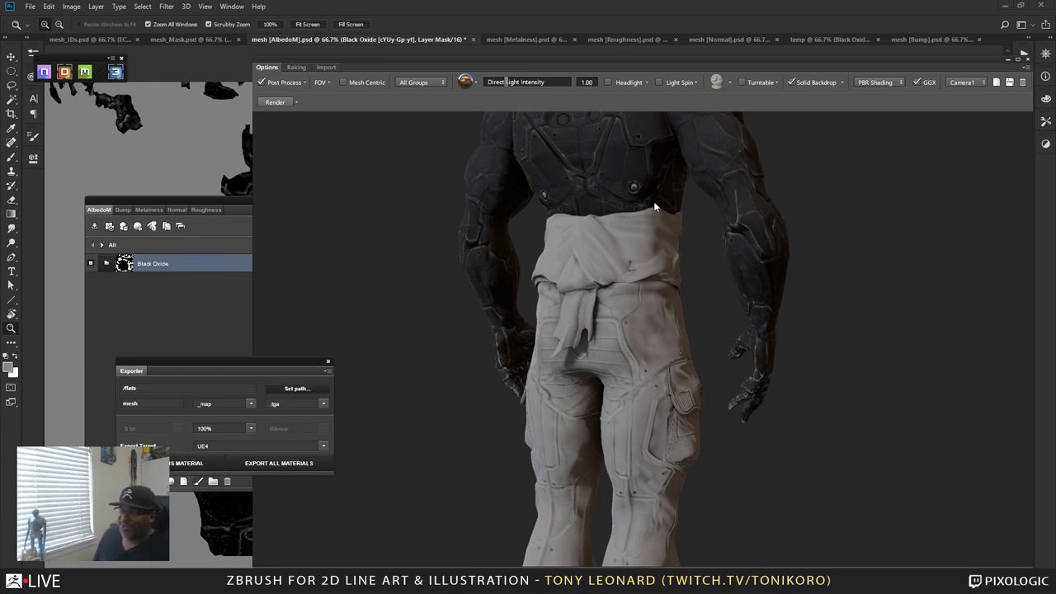
pyautogui.click(707, 327)
pyautogui.moveTo(655, 325); pyautogui.dragTo(608, 348)
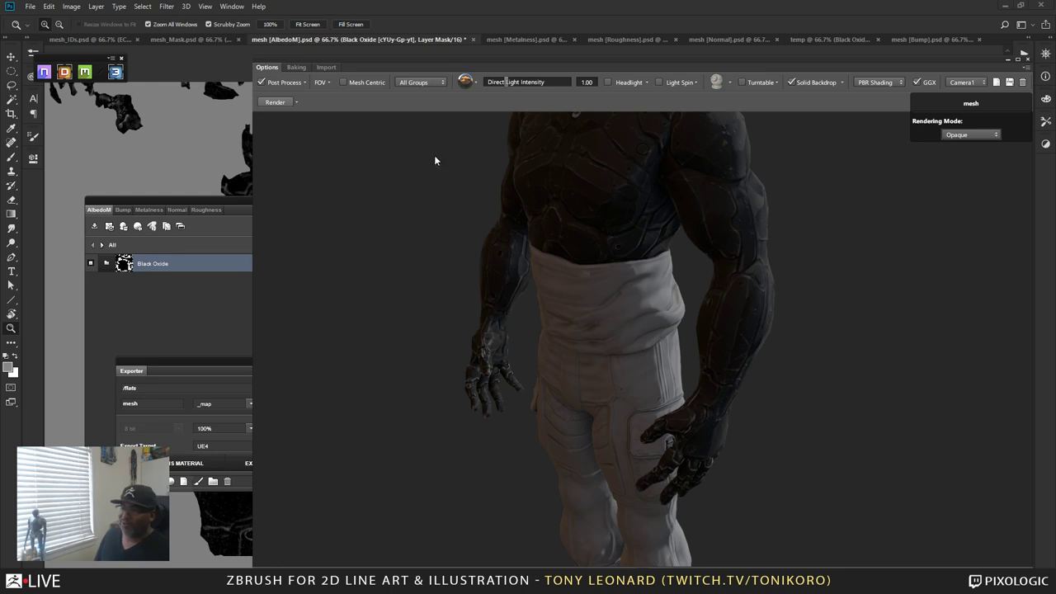
# - Switch to Marmoset Toolbag 3 and orbit around the black oxide torso and left shoulder
pyautogui.hotkey('alt', 'Tab')
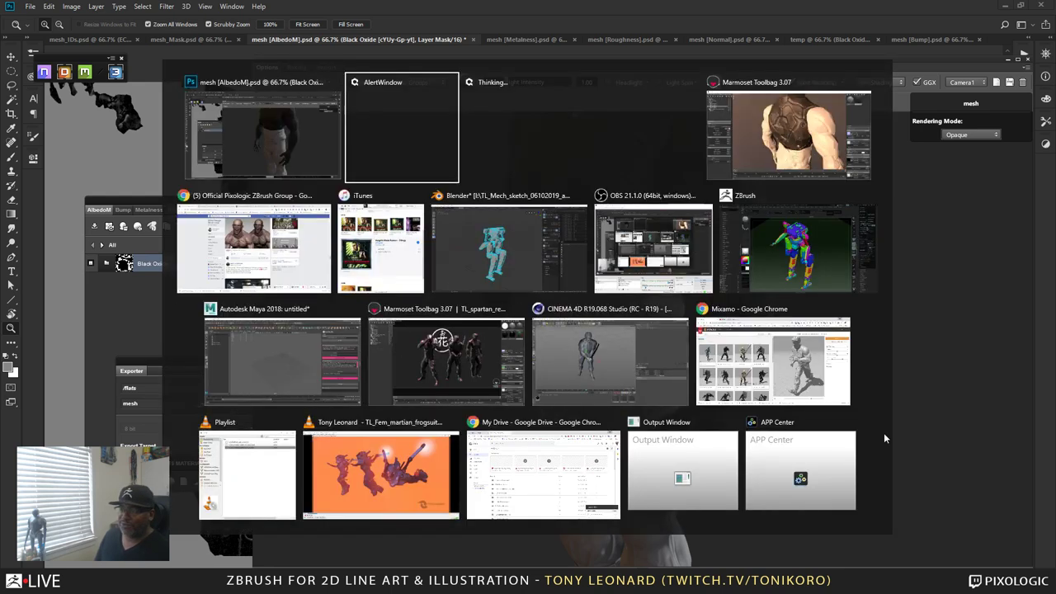
pyautogui.click(844, 166)
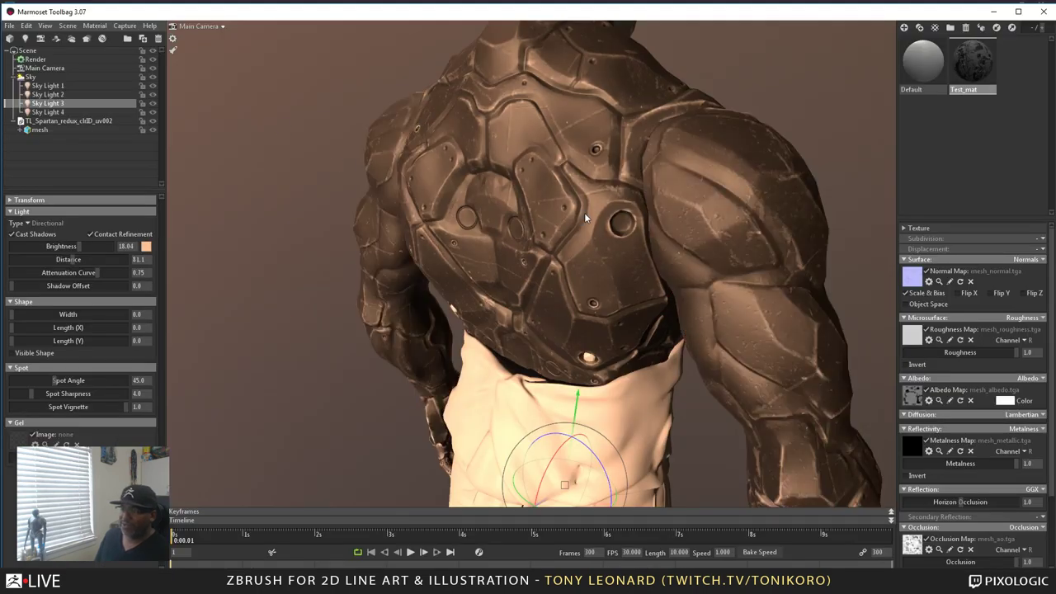
pyautogui.moveTo(643, 250); pyautogui.dragTo(619, 479)
pyautogui.moveTo(605, 287); pyautogui.dragTo(536, 219)
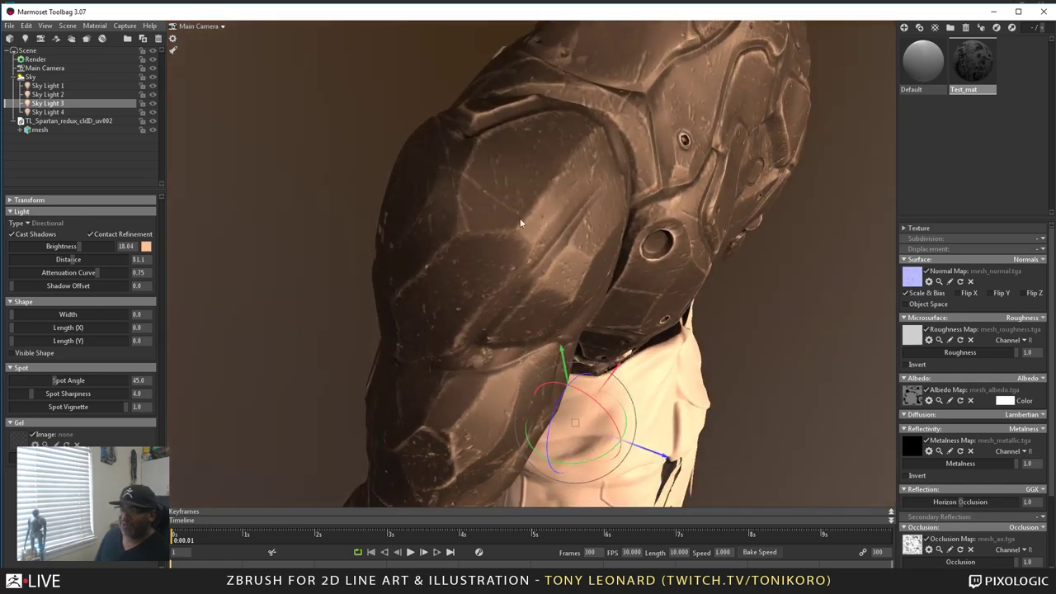
pyautogui.moveTo(467, 280); pyautogui.dragTo(539, 245)
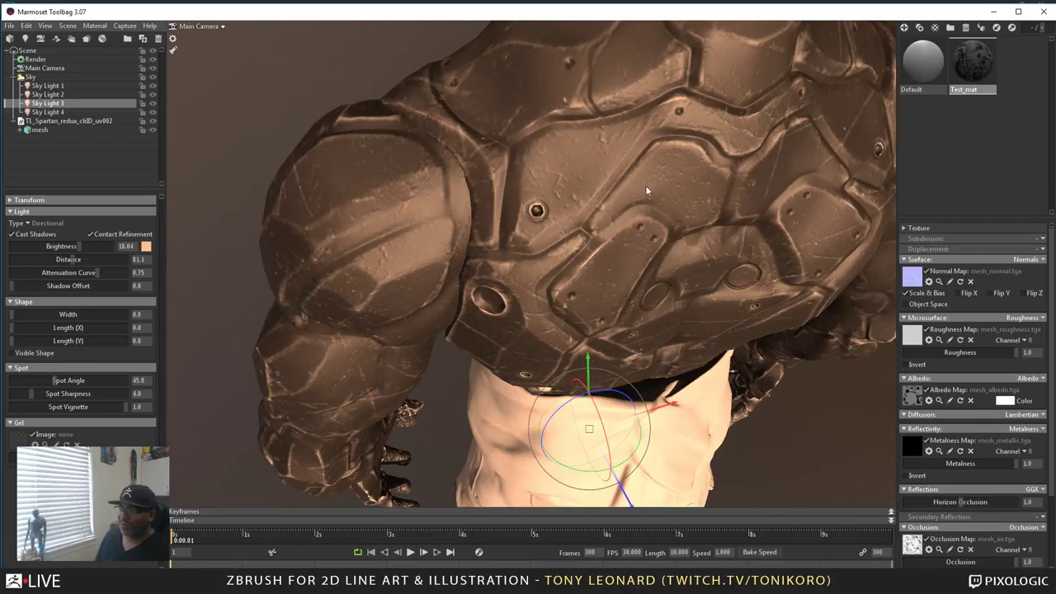
pyautogui.moveTo(645, 185); pyautogui.dragTo(566, 308)
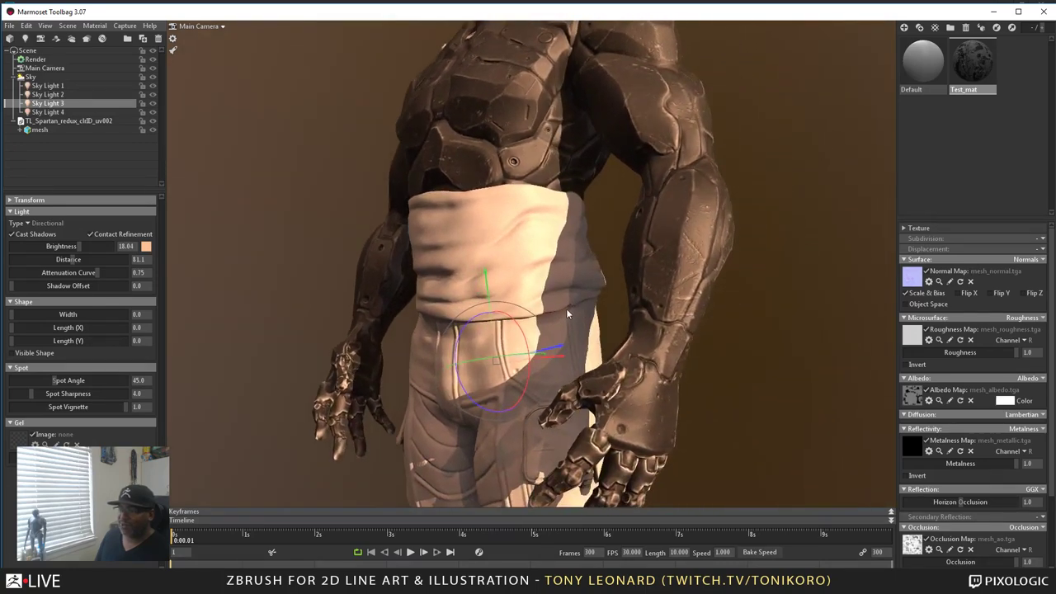
pyautogui.moveTo(688, 271)
pyautogui.mouseDown()
pyautogui.moveTo(711, 323)
pyautogui.moveTo(741, 318)
pyautogui.moveTo(443, 249)
pyautogui.moveTo(564, 334)
pyautogui.moveTo(523, 310)
pyautogui.moveTo(557, 278)
pyautogui.moveTo(636, 288)
pyautogui.mouseUp()
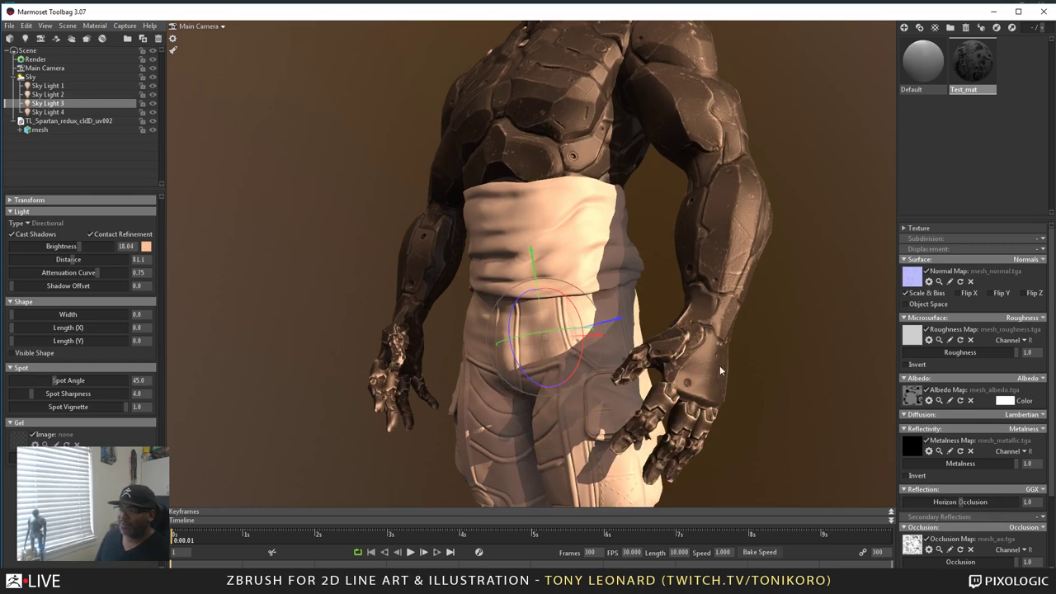
# - Orbit around the waist cloth, pale trousers and boots from front and rear angles
pyautogui.moveTo(674, 404); pyautogui.dragTo(594, 344)
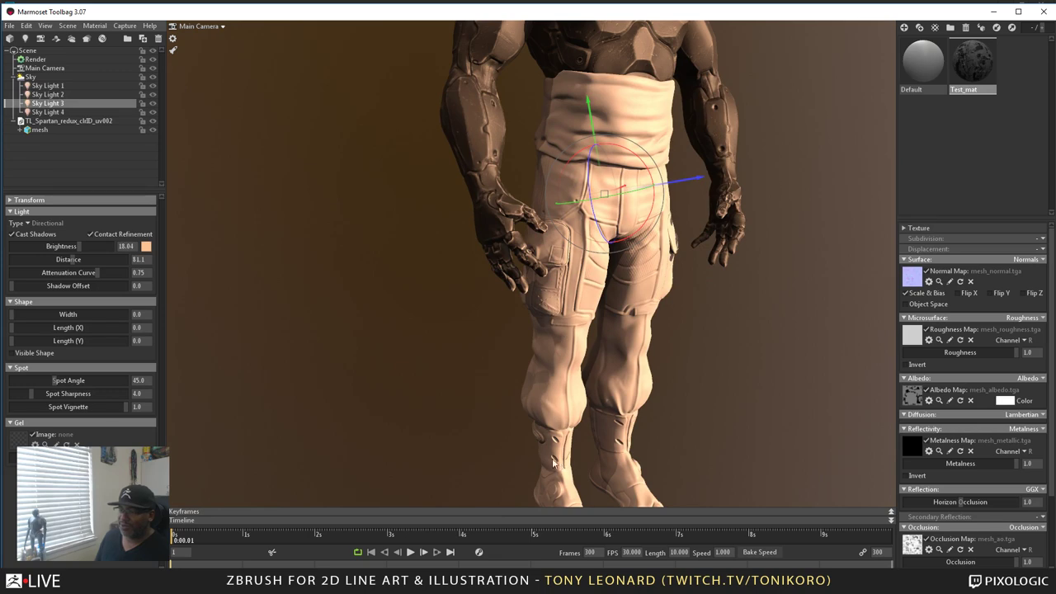
pyautogui.moveTo(553, 462); pyautogui.dragTo(607, 336)
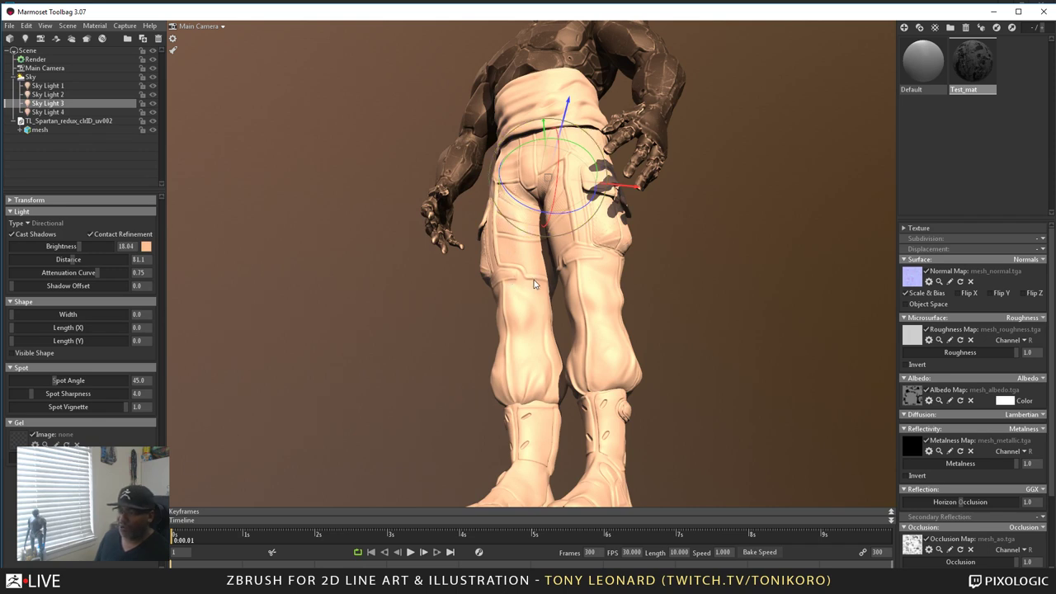
pyautogui.moveTo(533, 283); pyautogui.dragTo(511, 231)
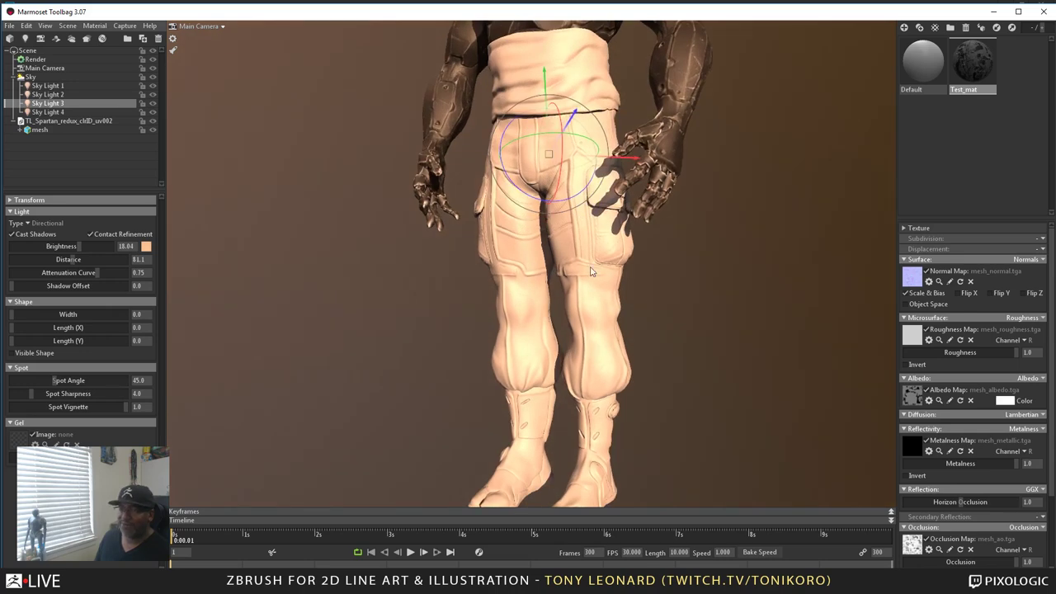
pyautogui.moveTo(590, 270); pyautogui.dragTo(623, 297)
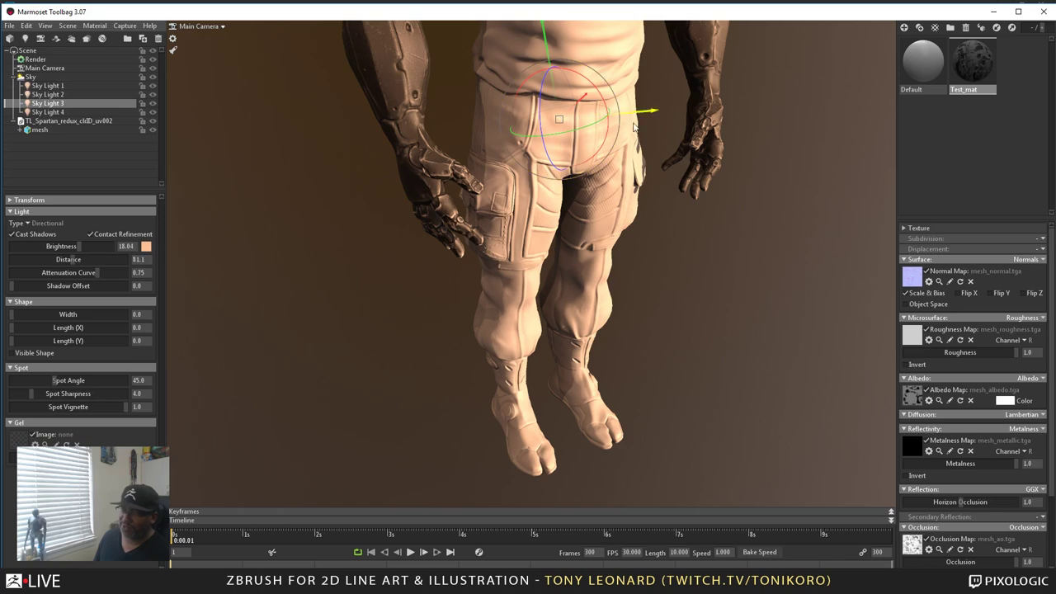
pyautogui.moveTo(702, 240)
pyautogui.mouseDown()
pyautogui.moveTo(701, 268)
pyautogui.moveTo(617, 412)
pyautogui.moveTo(679, 351)
pyautogui.moveTo(665, 341)
pyautogui.moveTo(685, 365)
pyautogui.moveTo(674, 387)
pyautogui.moveTo(759, 283)
pyautogui.mouseUp()
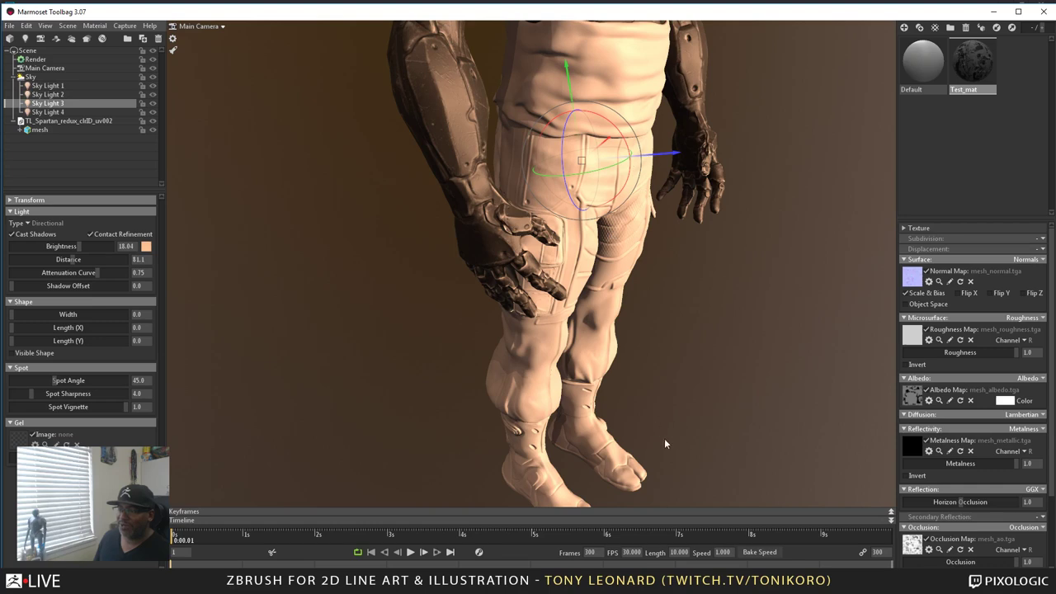
pyautogui.moveTo(664, 443); pyautogui.dragTo(622, 415)
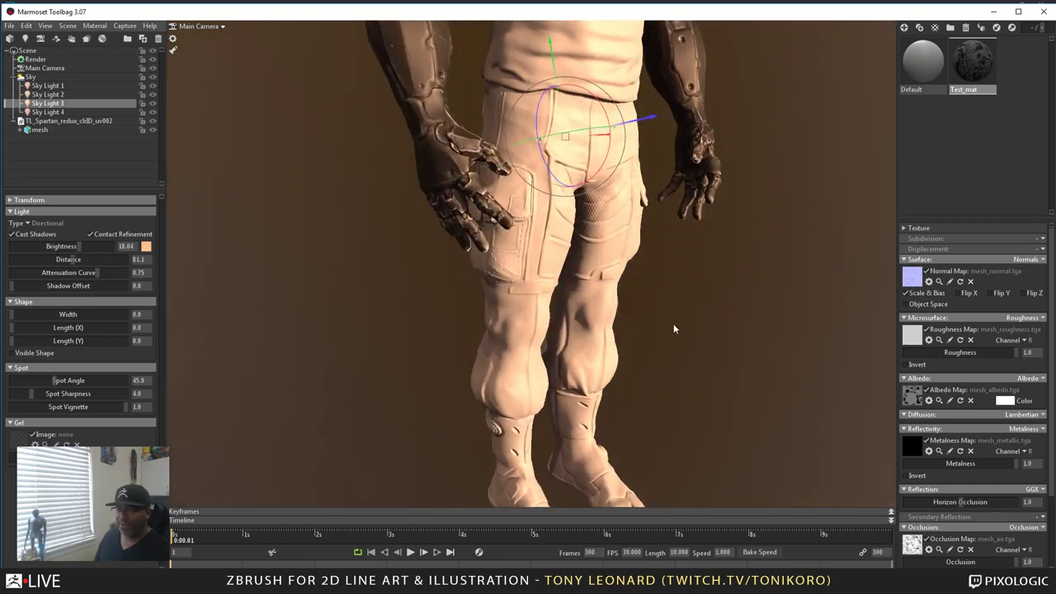
# - Switch windows back to the Photoshop mesh [AlbedoM].psd document
pyautogui.hotkey('alt', 'Tab')
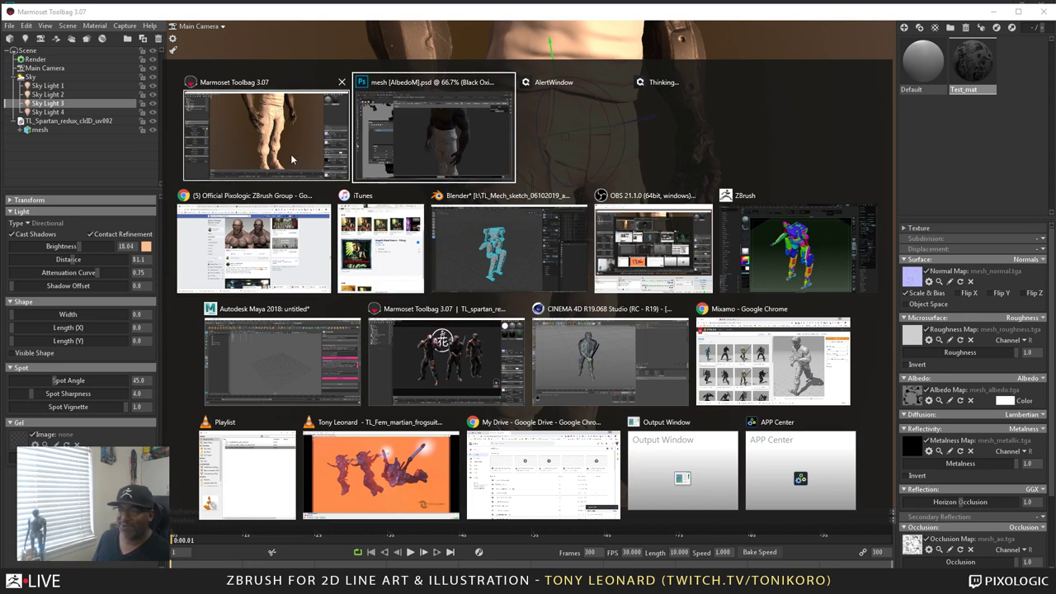
pyautogui.click(227, 145)
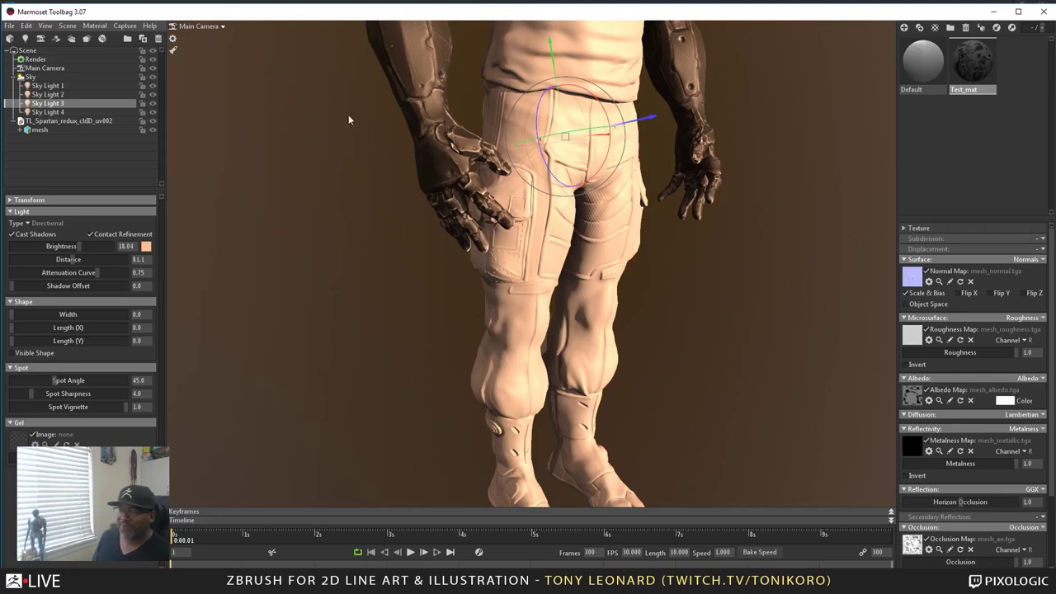
pyautogui.hotkey('alt', 'Tab')
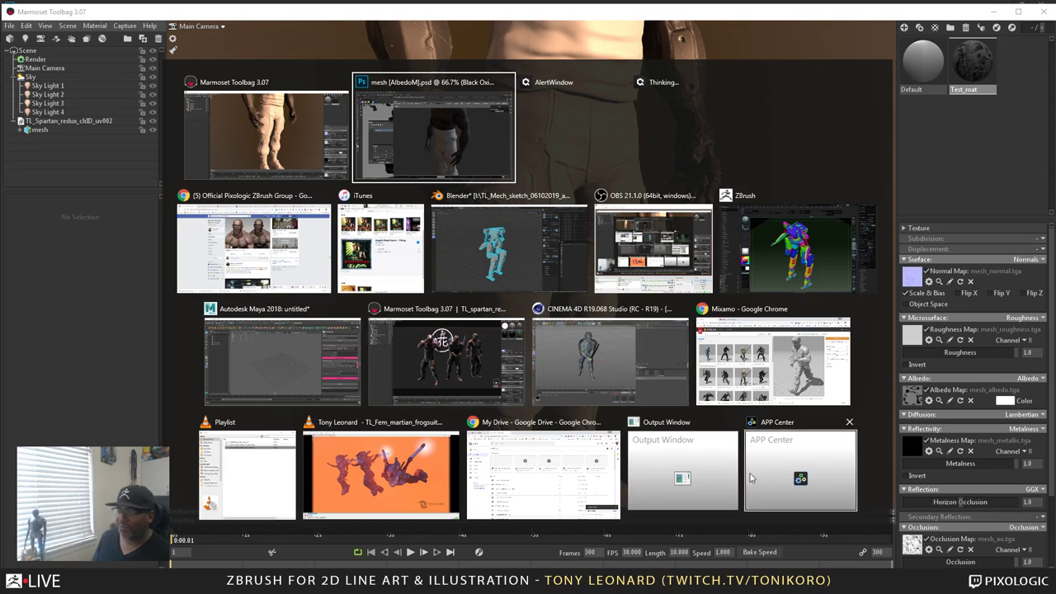
pyautogui.hotkey('alt', 'Tab')
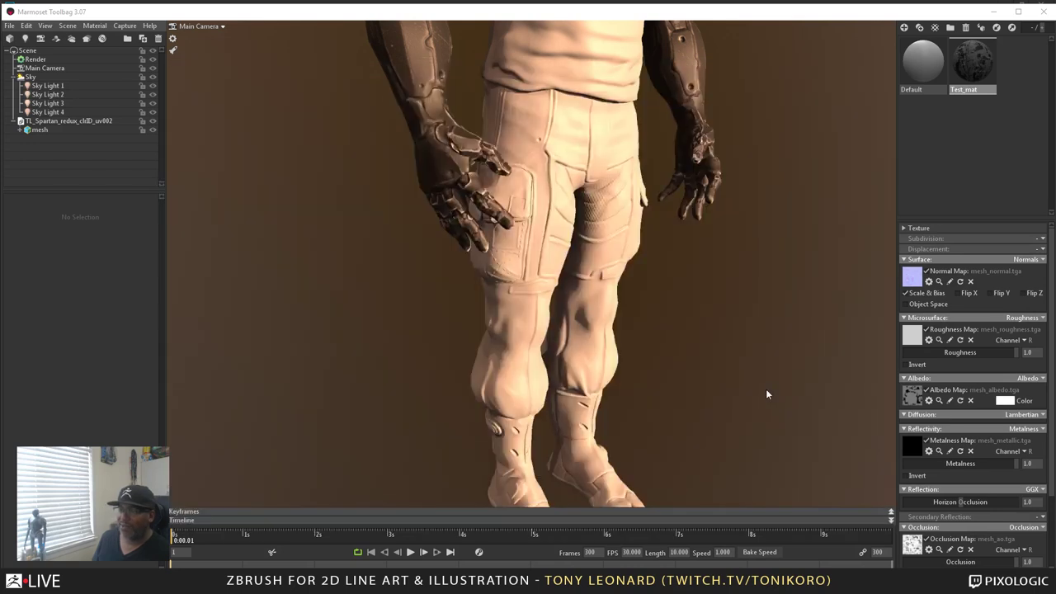
pyautogui.hotkey('alt', 'Tab')
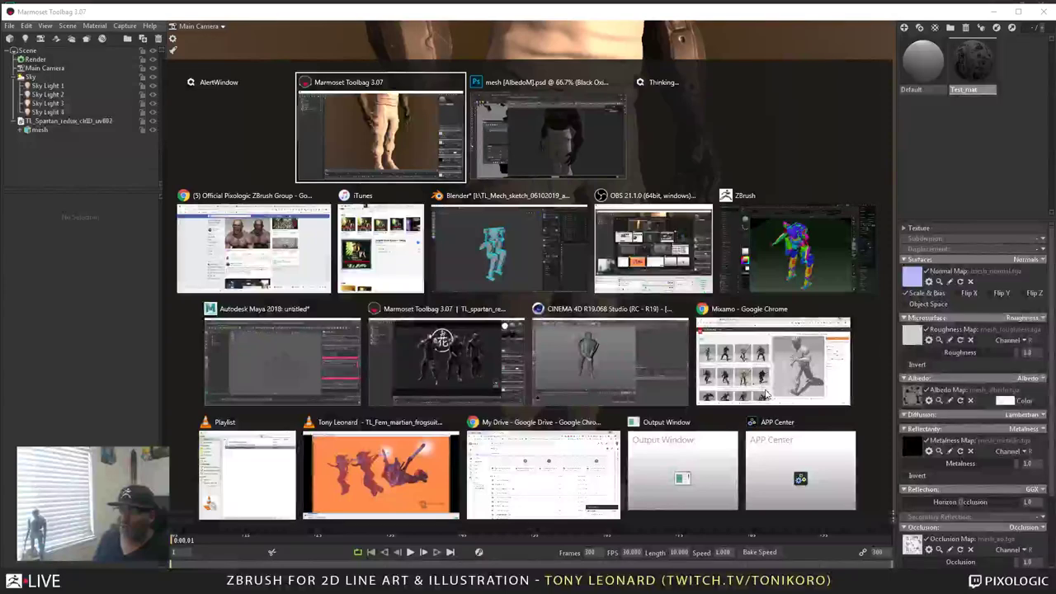
pyautogui.hotkey('alt', 'Tab')
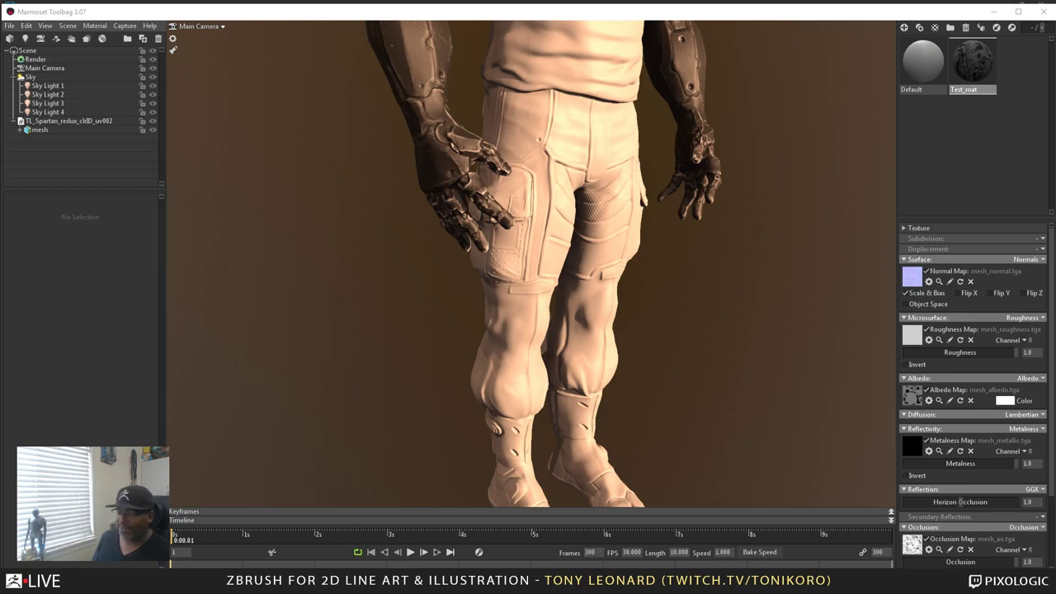
pyautogui.hotkey('alt', 'Tab')
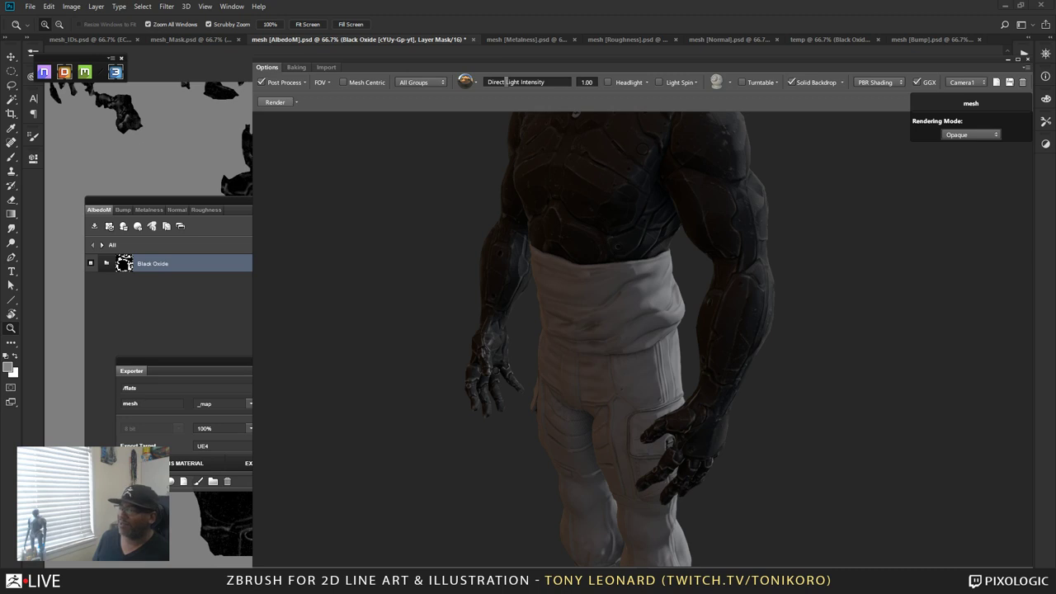
# - Preview the Albedo, Roughness and Metalness channels, turning the model side and front
pyautogui.moveTo(654, 63)
pyautogui.mouseDown()
pyautogui.moveTo(648, 40)
pyautogui.moveTo(654, 50)
pyautogui.mouseUp()
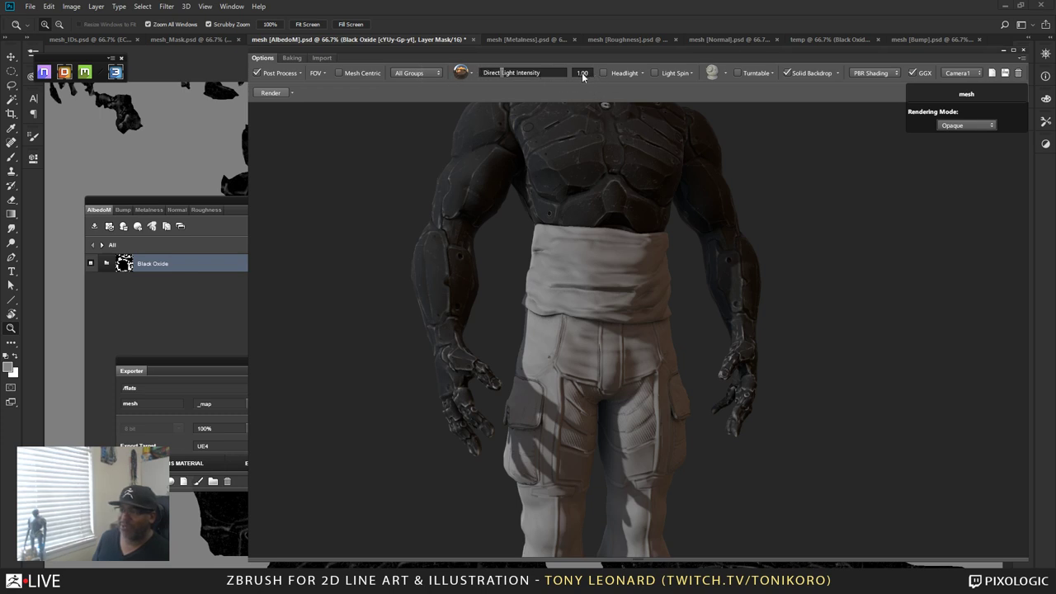
pyautogui.click(868, 74)
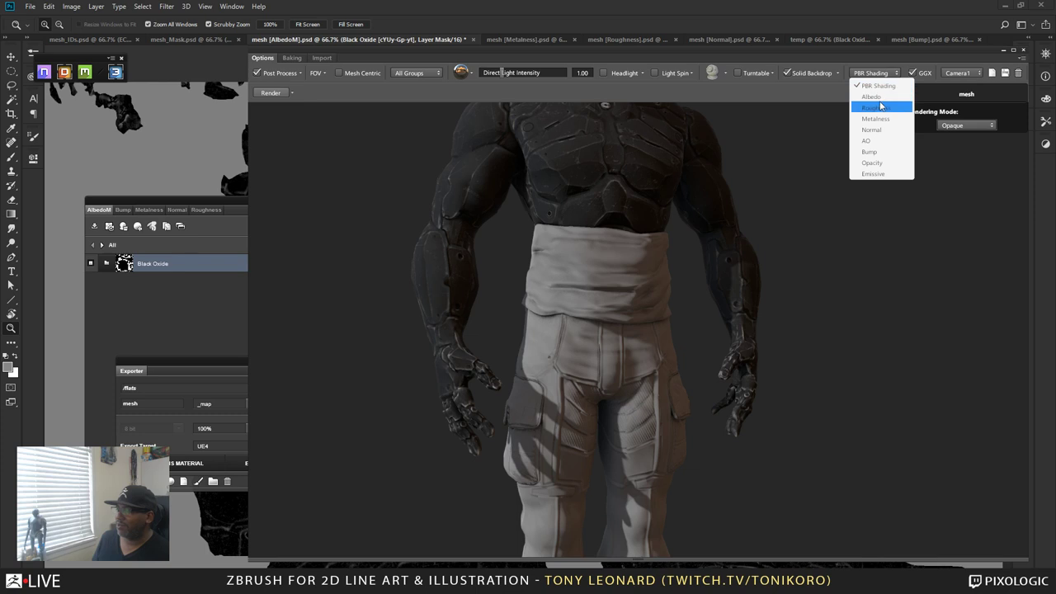
pyautogui.click(877, 97)
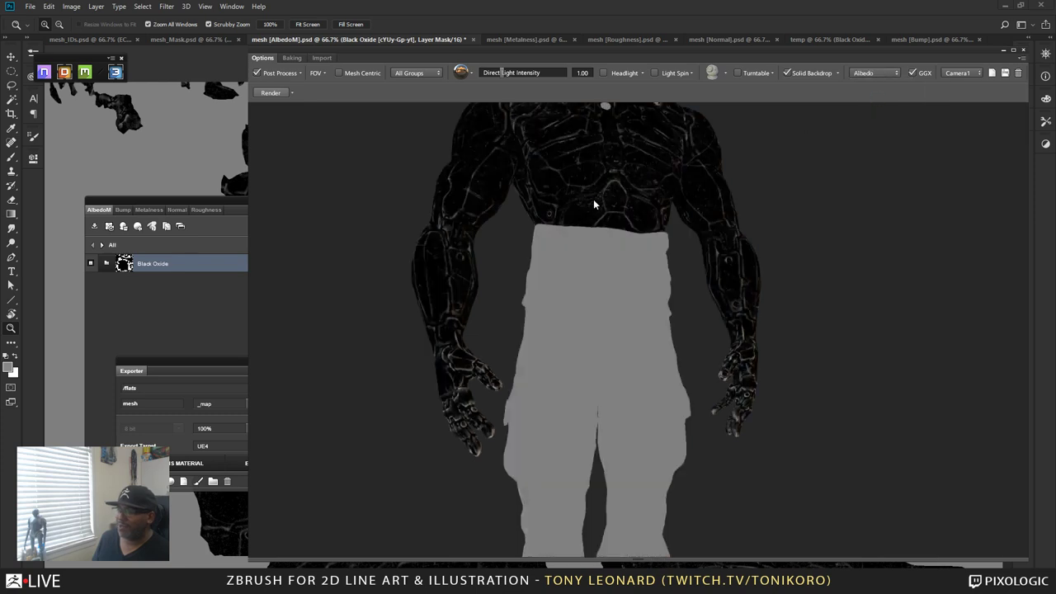
pyautogui.click(862, 74)
pyautogui.click(871, 111)
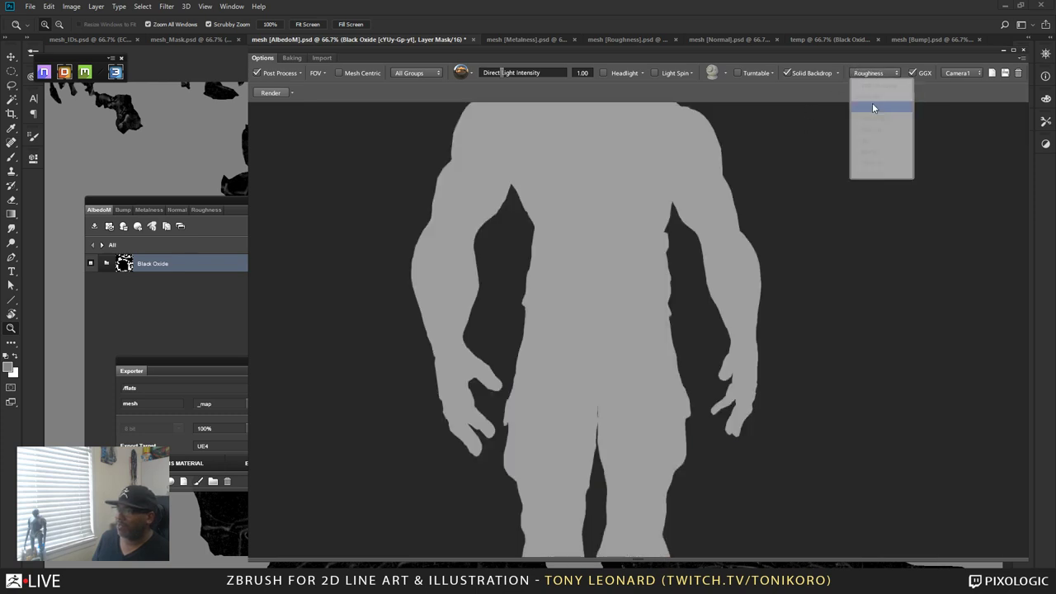
pyautogui.click(889, 75)
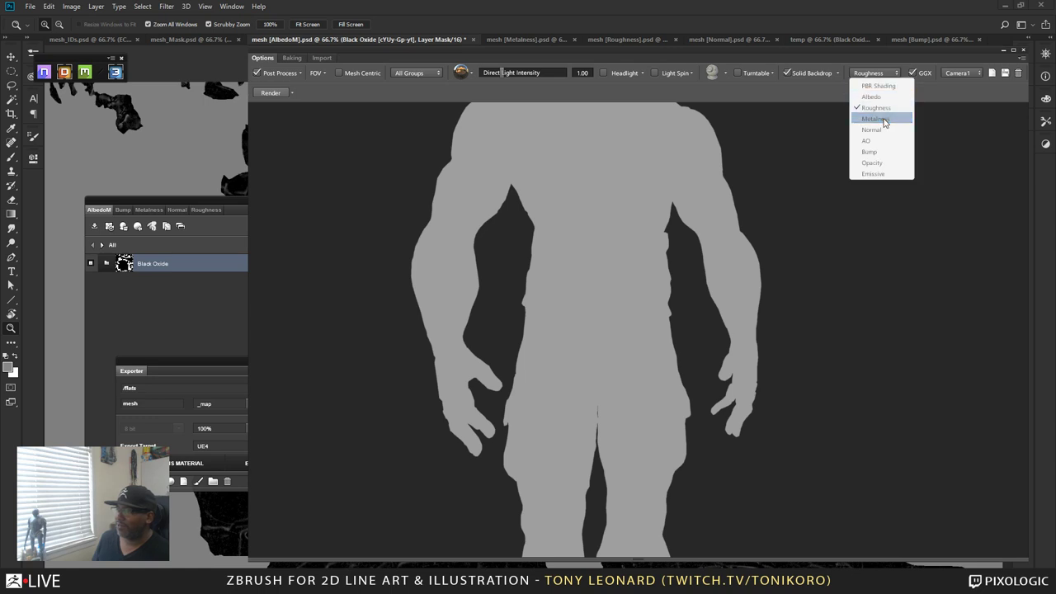
pyautogui.click(889, 99)
pyautogui.moveTo(767, 238); pyautogui.dragTo(578, 383)
pyautogui.moveTo(590, 306); pyautogui.dragTo(617, 370)
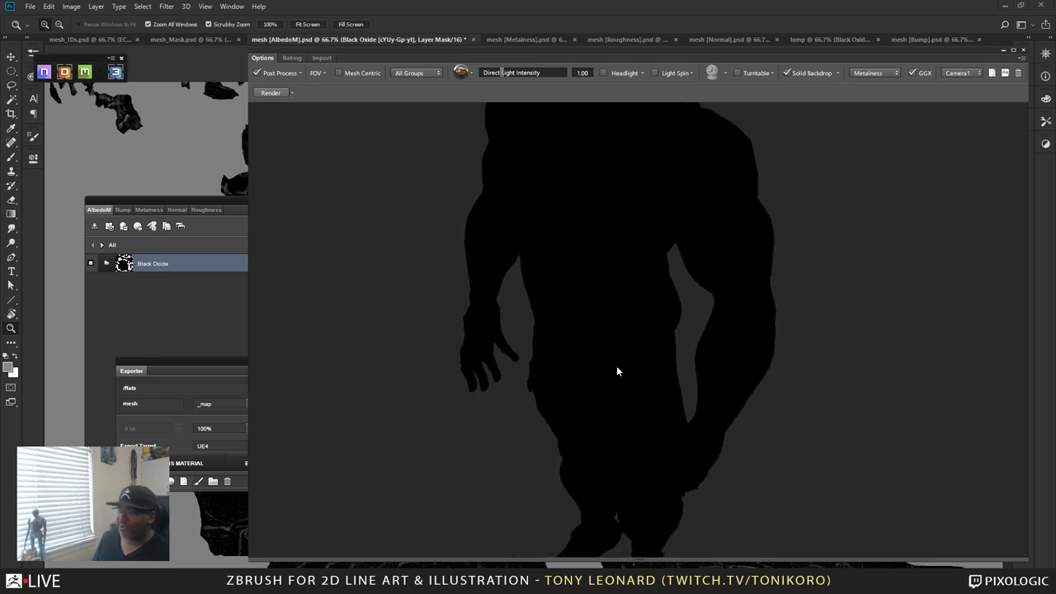
# - Preview the Normal and then AO channels, framing the legs in the AO view
pyautogui.click(863, 76)
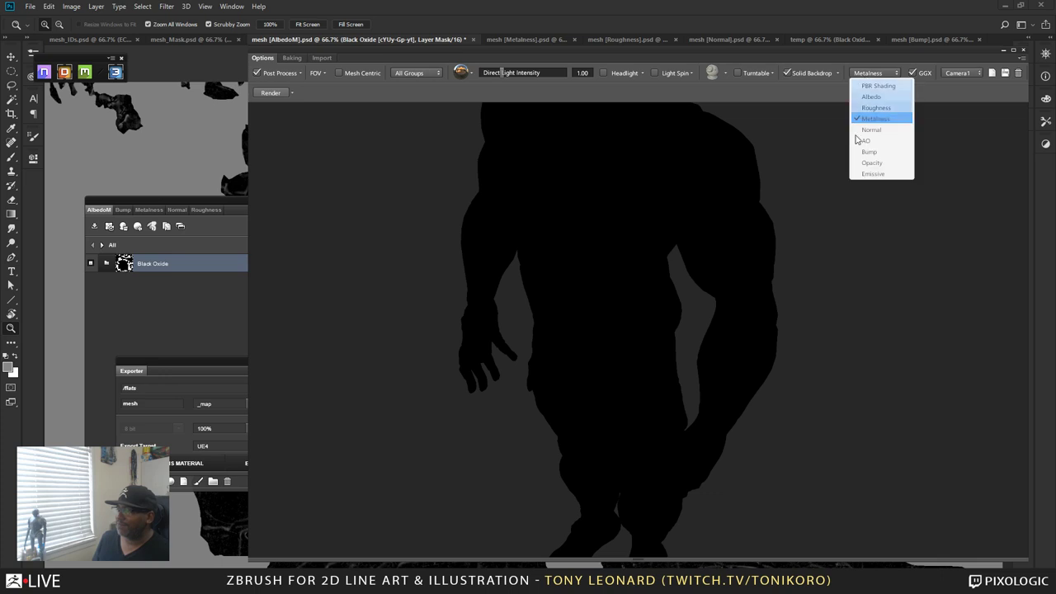
pyautogui.click(864, 130)
pyautogui.moveTo(698, 169); pyautogui.dragTo(689, 257)
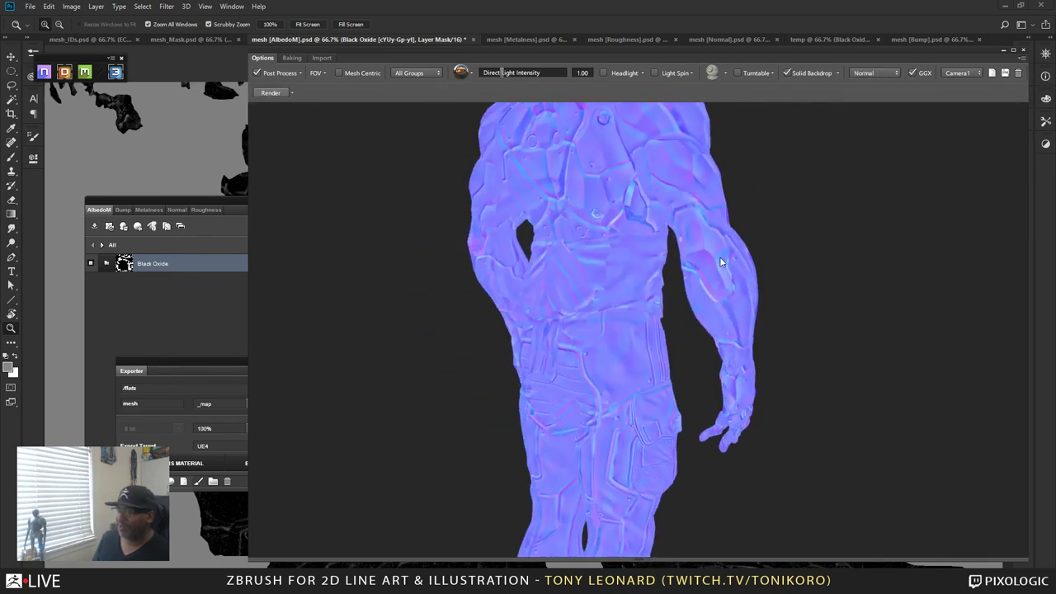
pyautogui.click(902, 73)
pyautogui.click(866, 142)
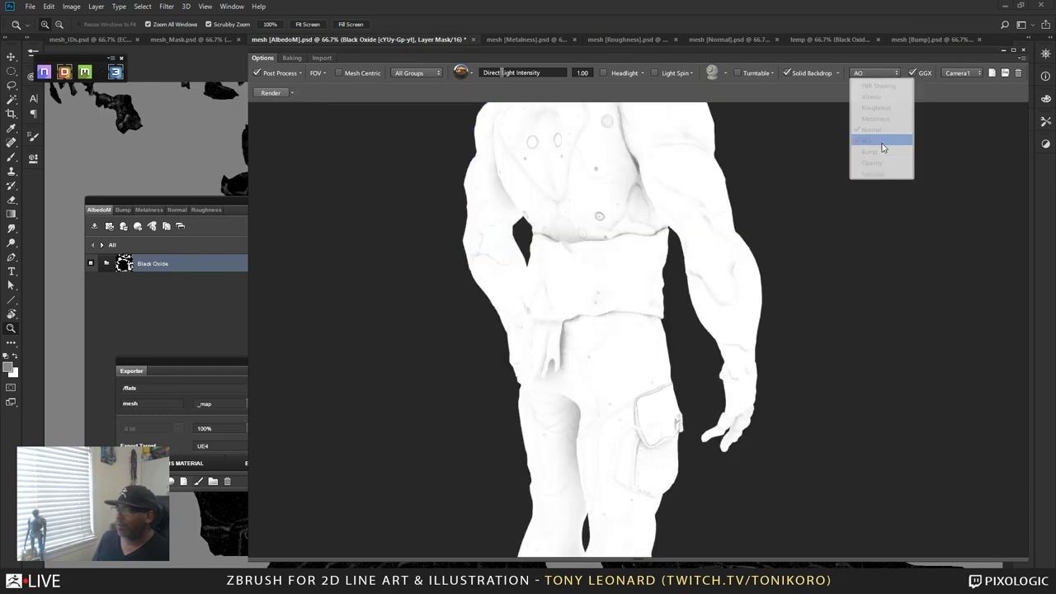
pyautogui.moveTo(689, 278); pyautogui.dragTo(772, 292)
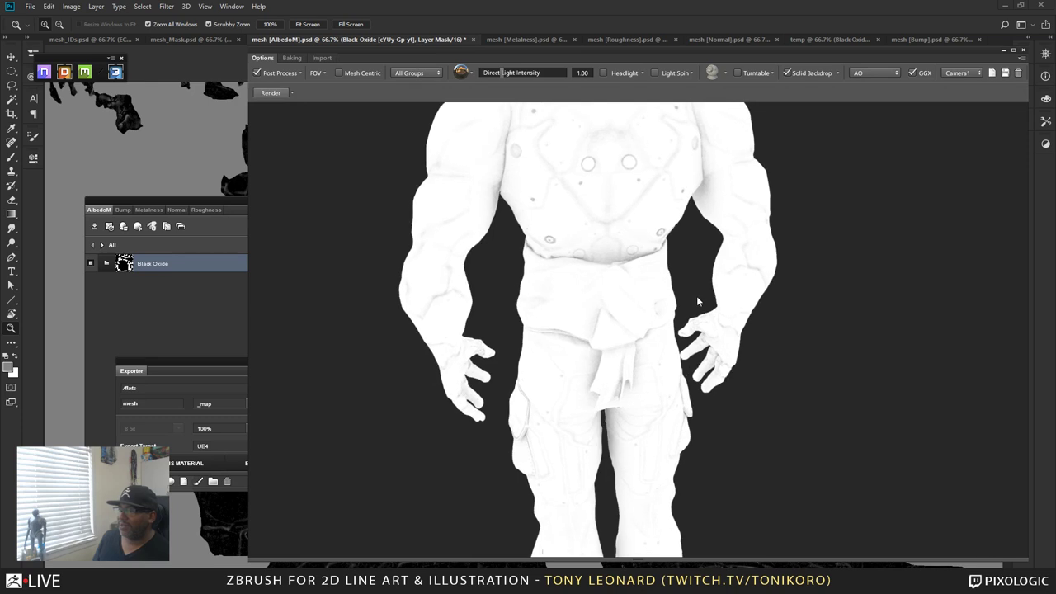
pyautogui.moveTo(381, 290); pyautogui.dragTo(462, 205, button='middle')
pyautogui.moveTo(461, 205); pyautogui.dragTo(712, 427)
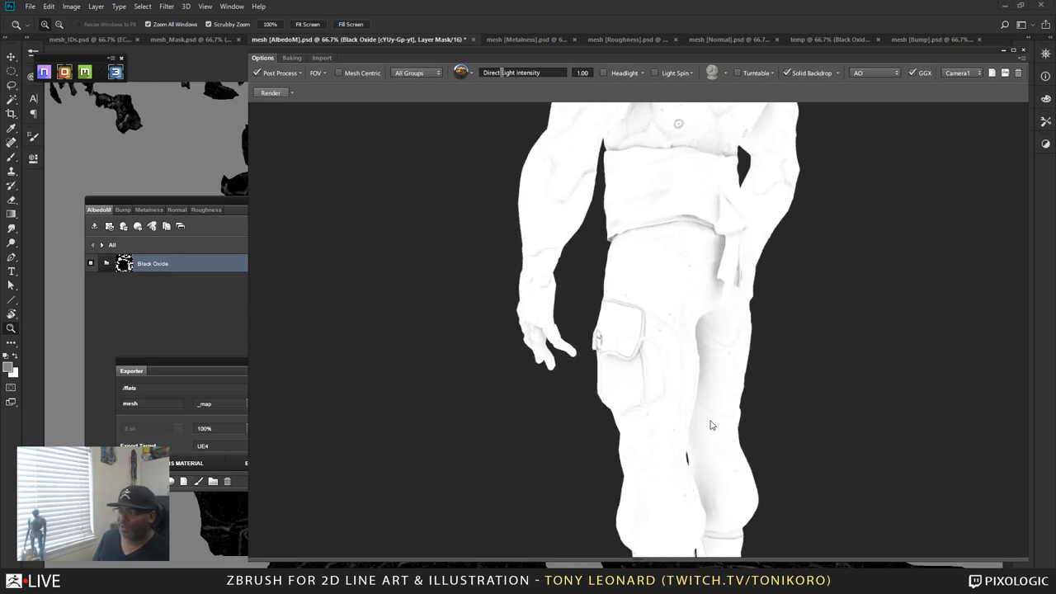
pyautogui.moveTo(712, 426); pyautogui.dragTo(657, 288, button='middle')
pyautogui.moveTo(657, 288)
pyautogui.mouseDown()
pyautogui.moveTo(667, 348)
pyautogui.moveTo(656, 355)
pyautogui.moveTo(666, 341)
pyautogui.moveTo(471, 294)
pyautogui.moveTo(464, 302)
pyautogui.moveTo(591, 309)
pyautogui.moveTo(538, 363)
pyautogui.moveTo(677, 371)
pyautogui.moveTo(578, 330)
pyautogui.mouseUp()
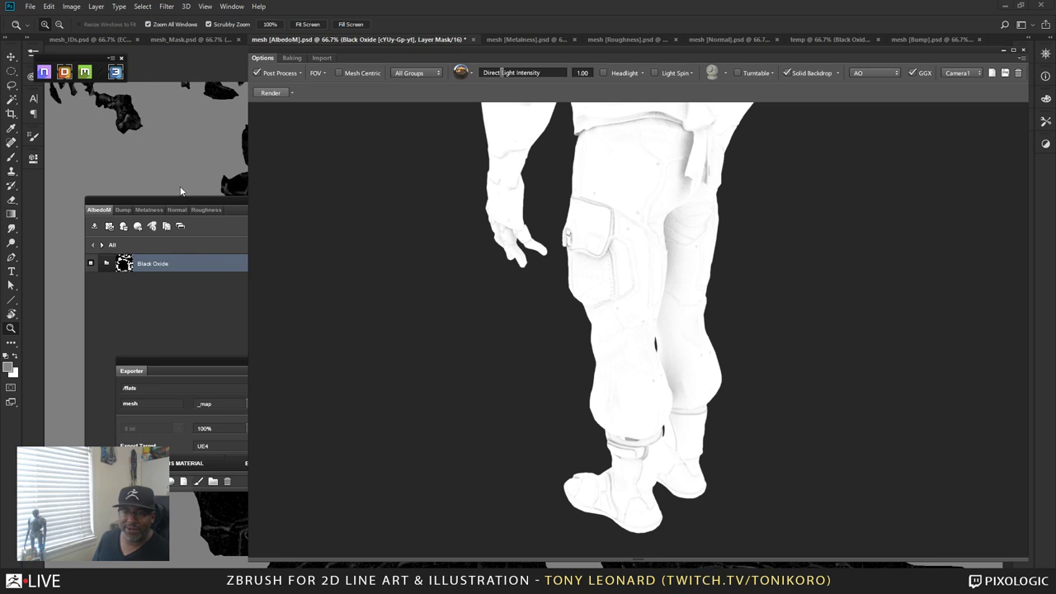
# - Add a Cavity map to the texture project
pyautogui.click(195, 200)
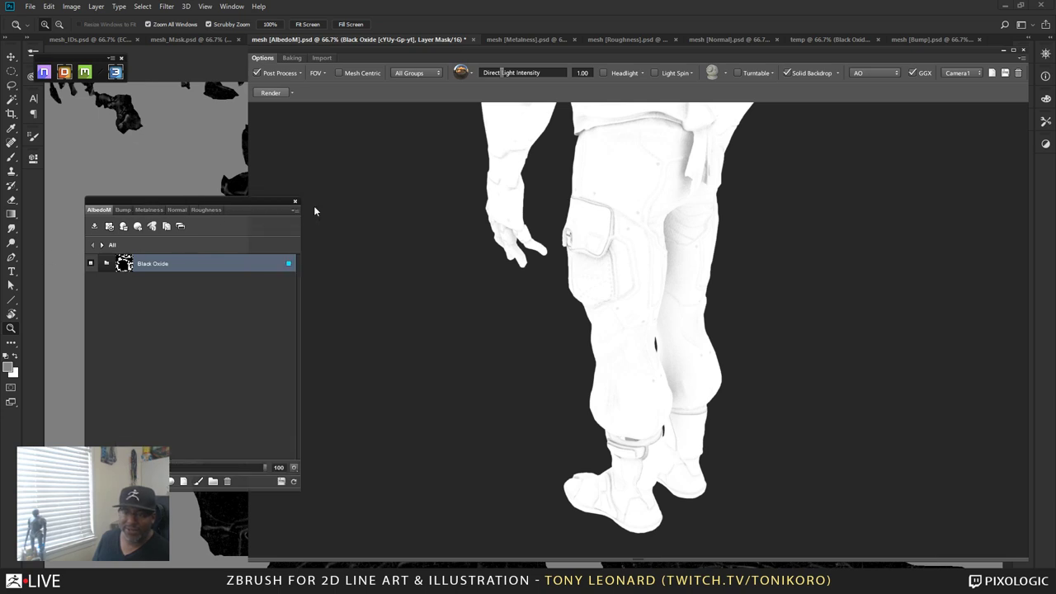
pyautogui.click(294, 213)
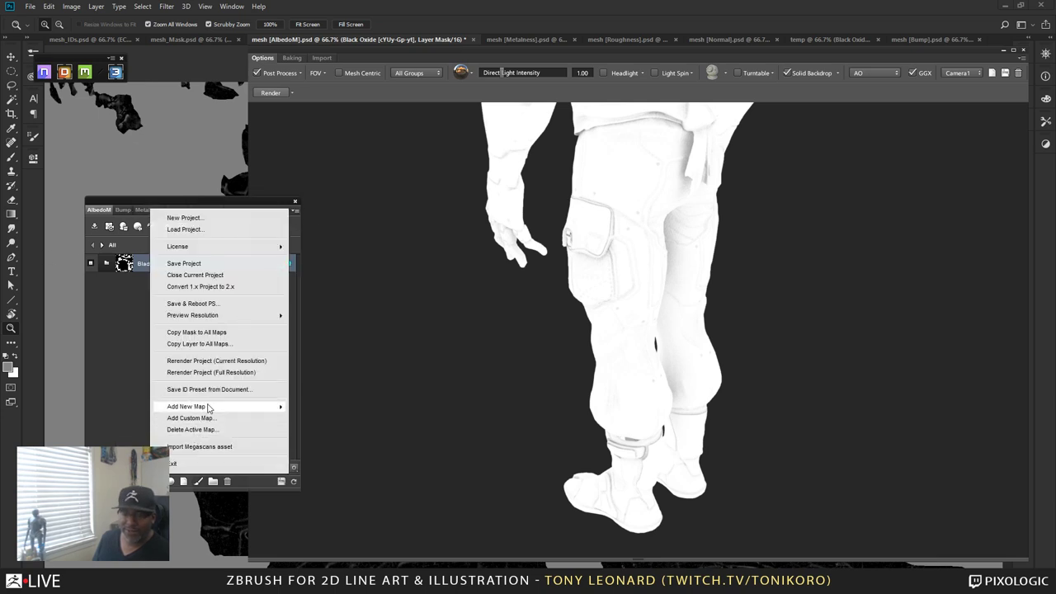
pyautogui.moveTo(208, 407)
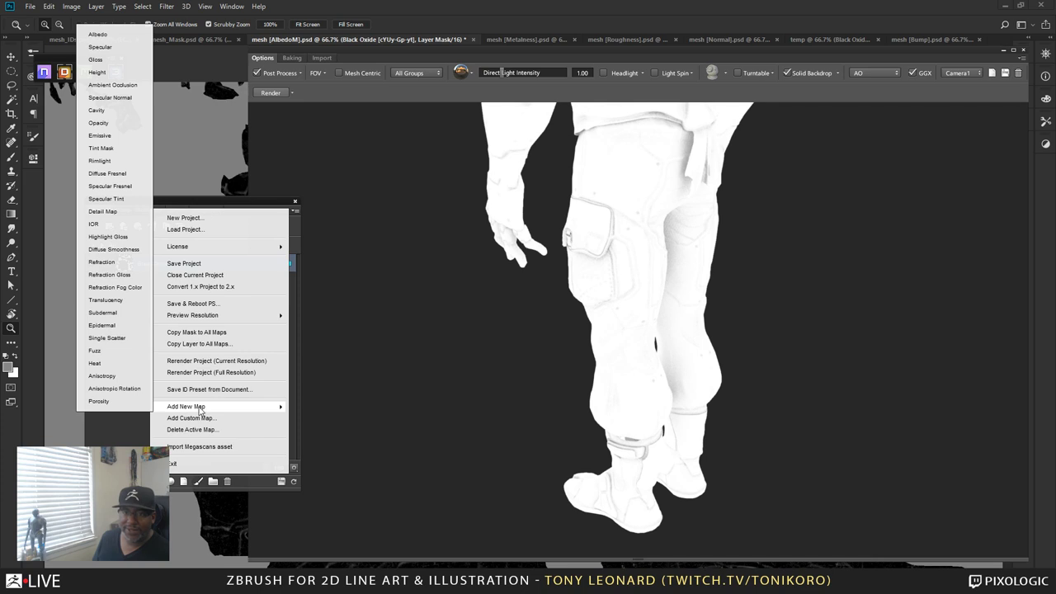
pyautogui.click(107, 118)
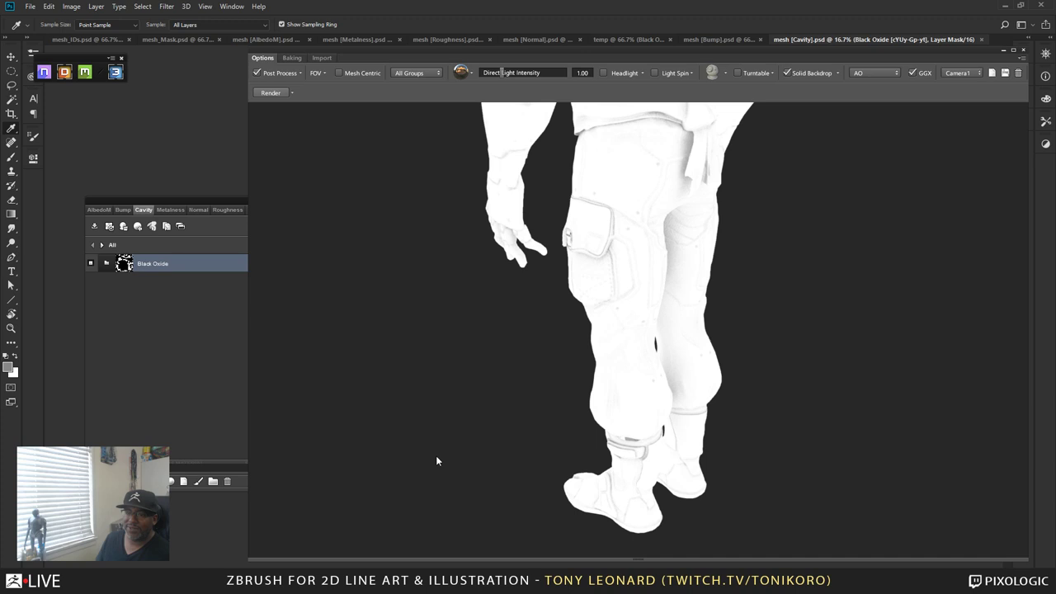
# - Add an Emissive map to the texture project
pyautogui.click(241, 201)
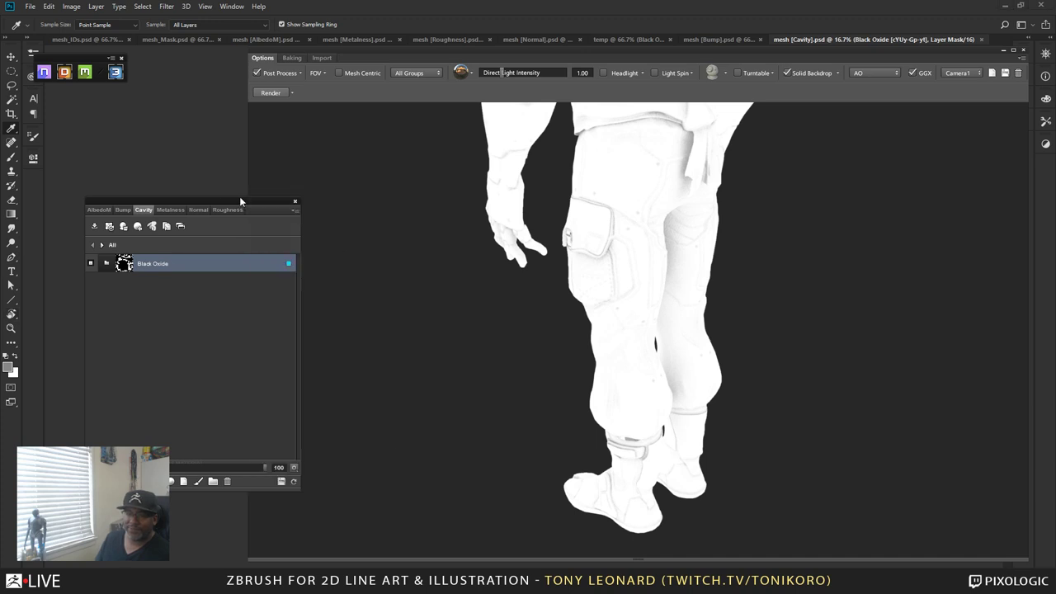
pyautogui.click(295, 214)
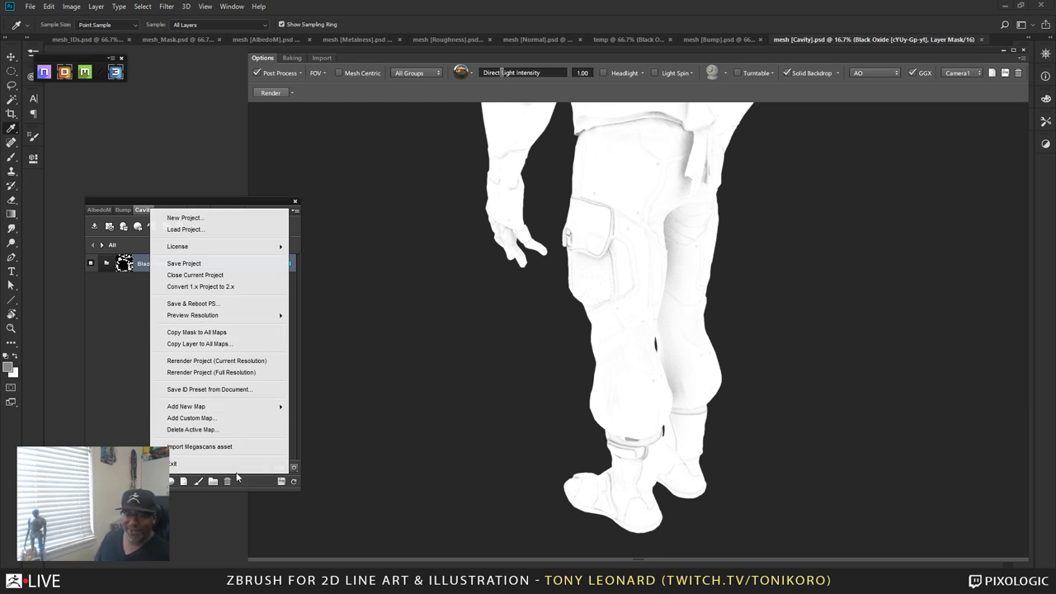
pyautogui.moveTo(242, 410)
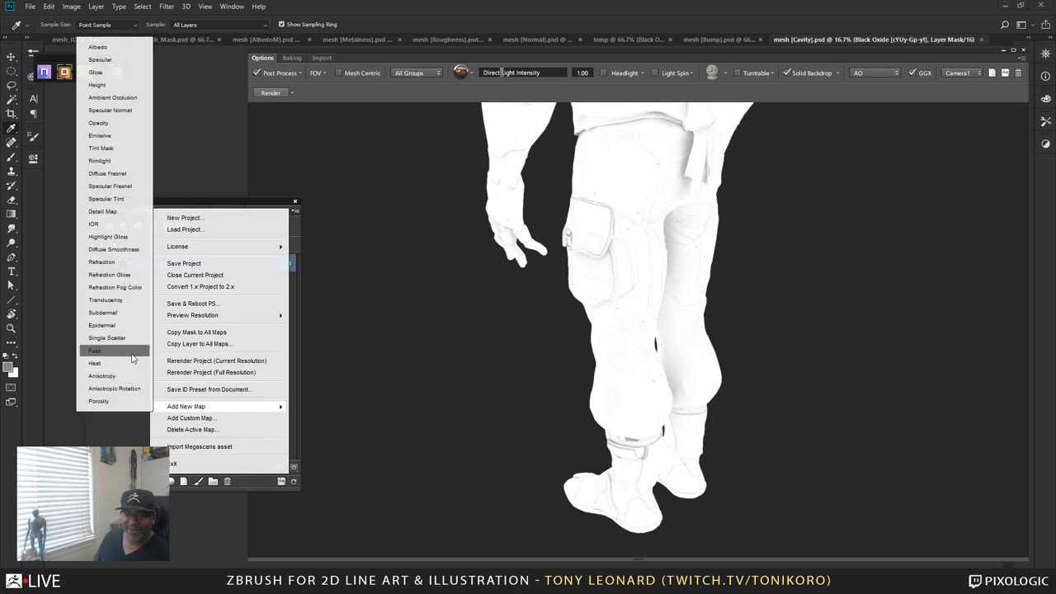
pyautogui.click(100, 135)
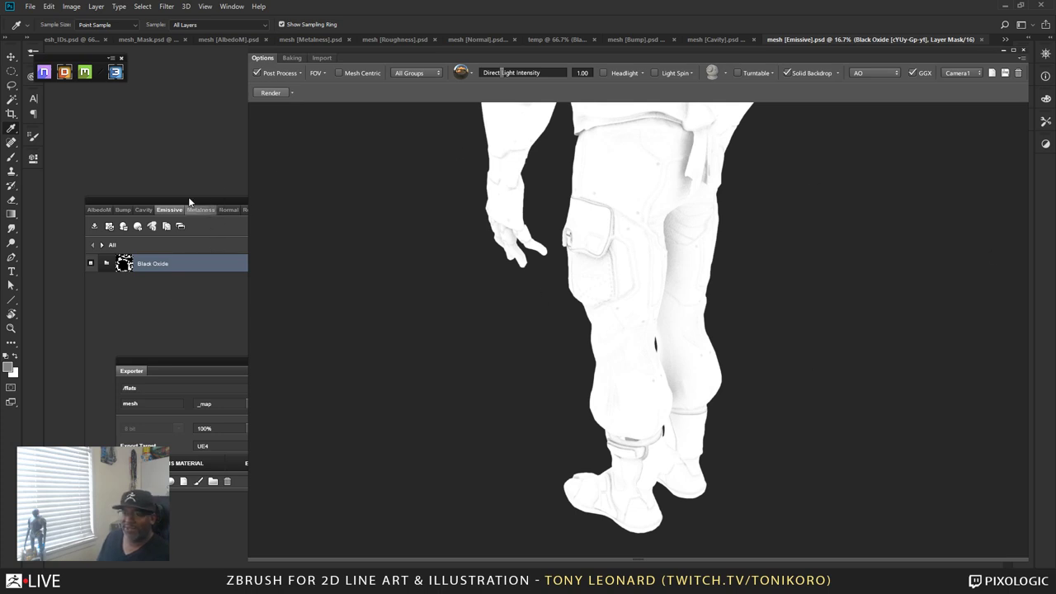
# - Orbit the model to the upper body and toggle the material ID view on and off
pyautogui.click(171, 212)
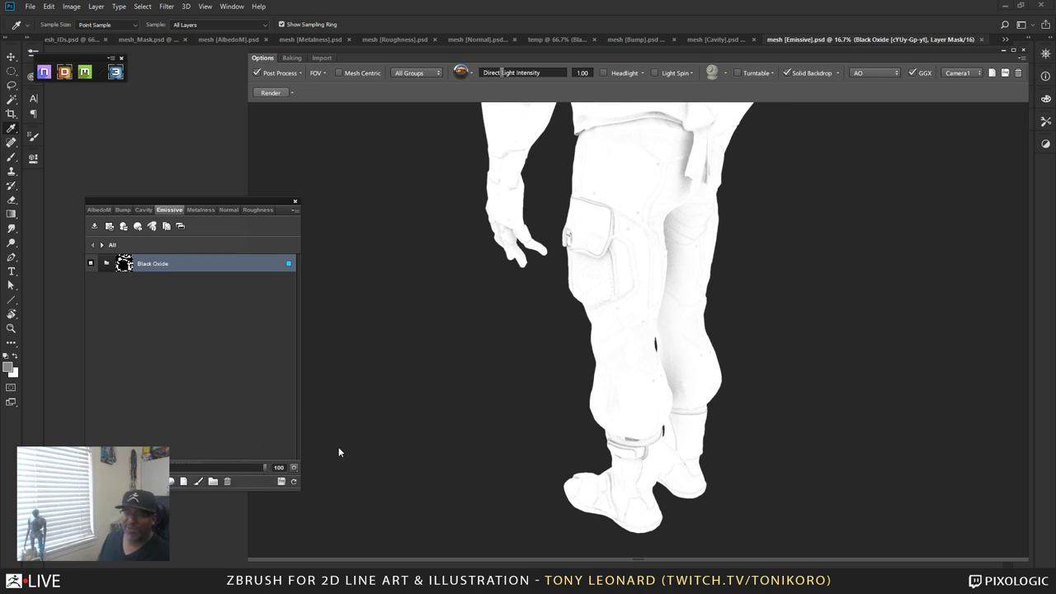
pyautogui.click(472, 301)
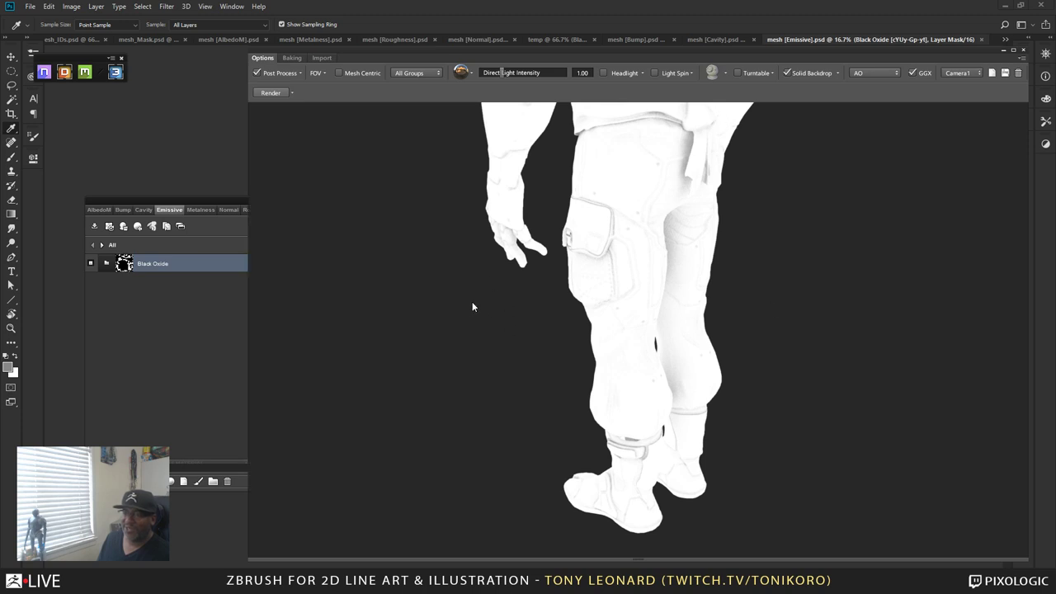
pyautogui.moveTo(424, 327); pyautogui.dragTo(642, 228)
pyautogui.moveTo(642, 227); pyautogui.dragTo(530, 334, button='middle')
pyautogui.moveTo(530, 334); pyautogui.dragTo(542, 294)
pyautogui.press('c')
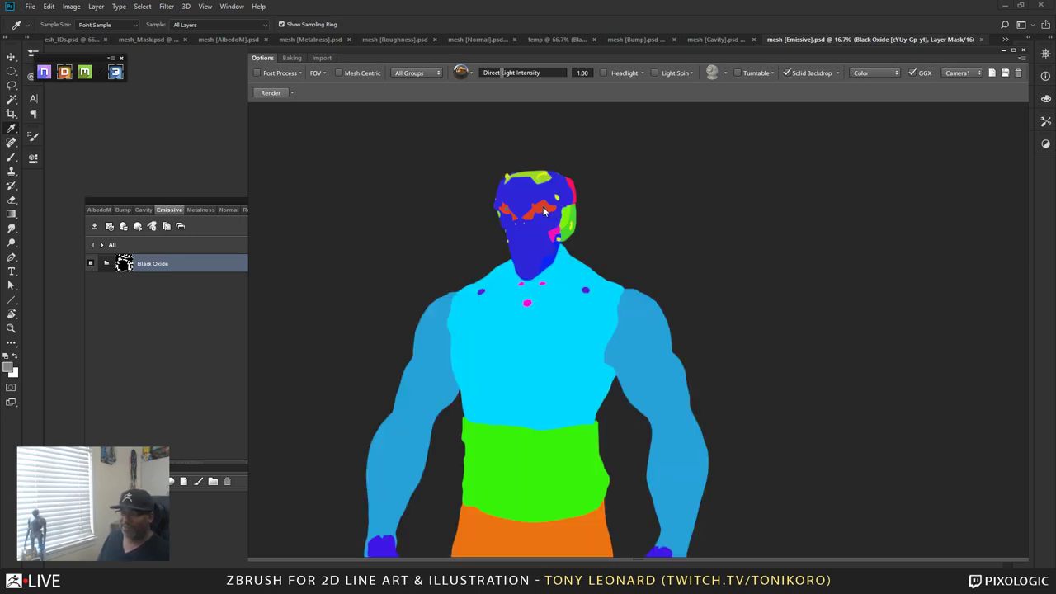
pyautogui.press('c')
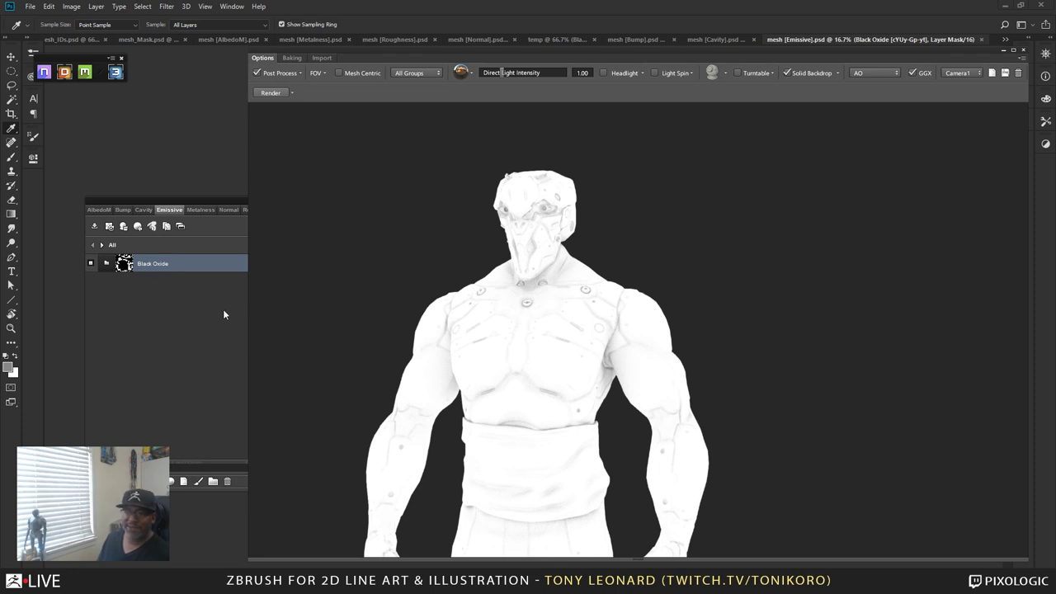
# - Cycle the preview through Albedo and PBR Shading, ending on the Emissive channel
pyautogui.click(898, 75)
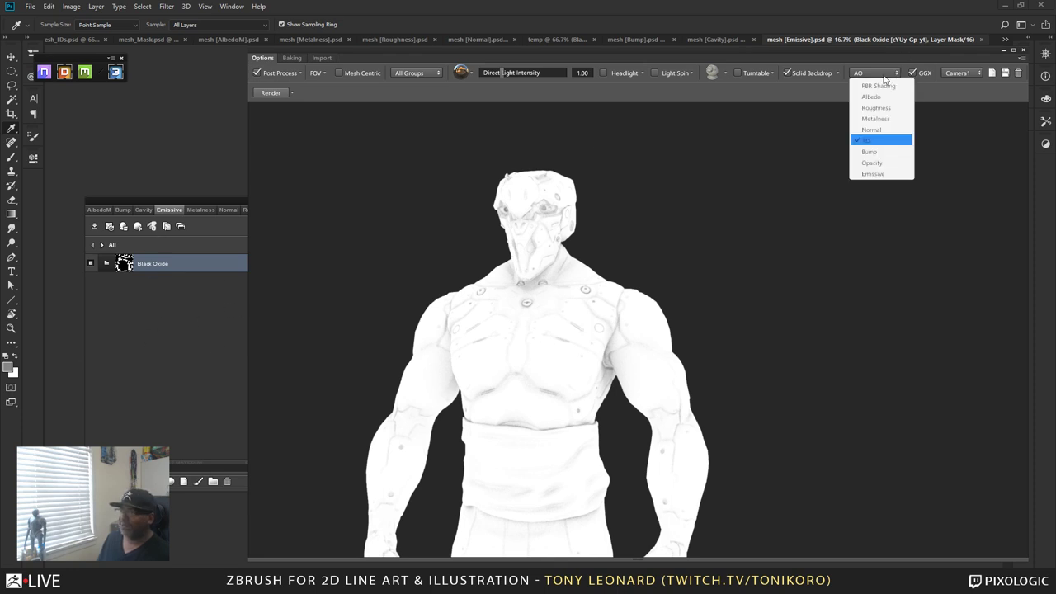
pyautogui.click(870, 97)
pyautogui.click(879, 75)
pyautogui.click(878, 86)
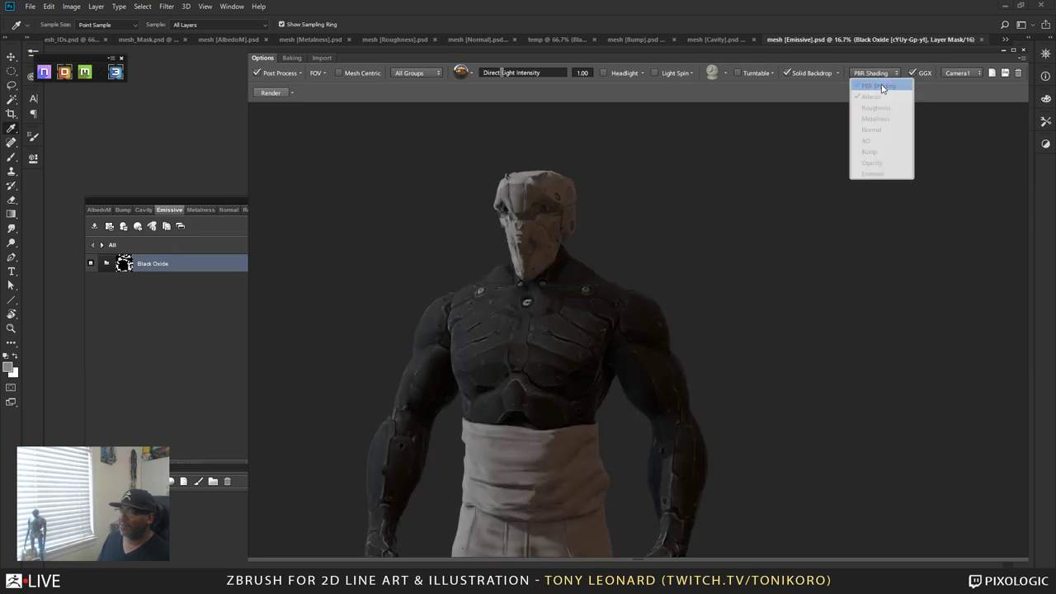
pyautogui.moveTo(602, 388)
pyautogui.mouseDown()
pyautogui.moveTo(572, 392)
pyautogui.moveTo(551, 381)
pyautogui.moveTo(589, 260)
pyautogui.mouseUp()
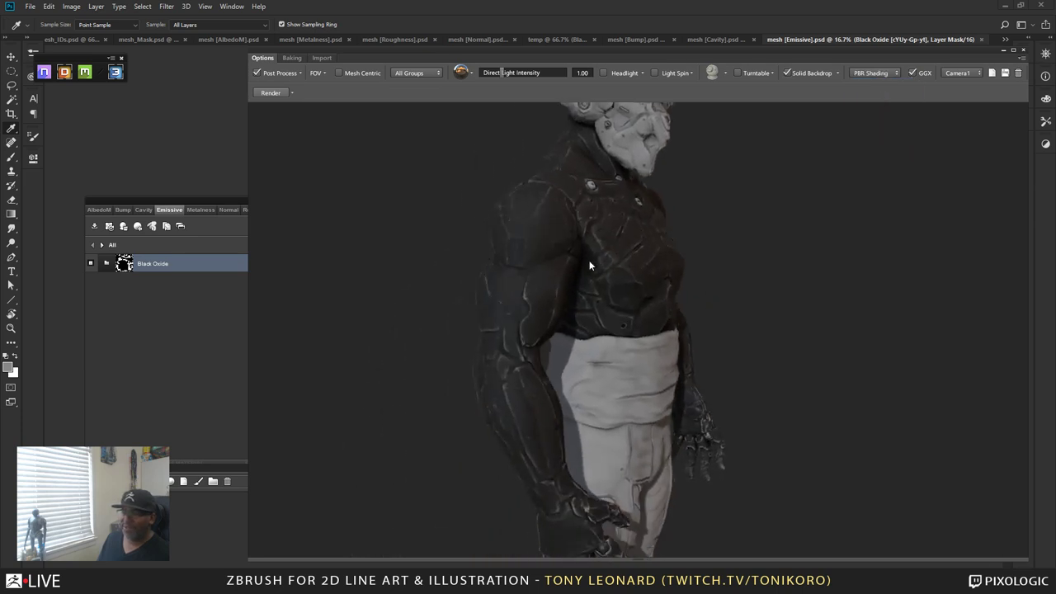
pyautogui.click(866, 75)
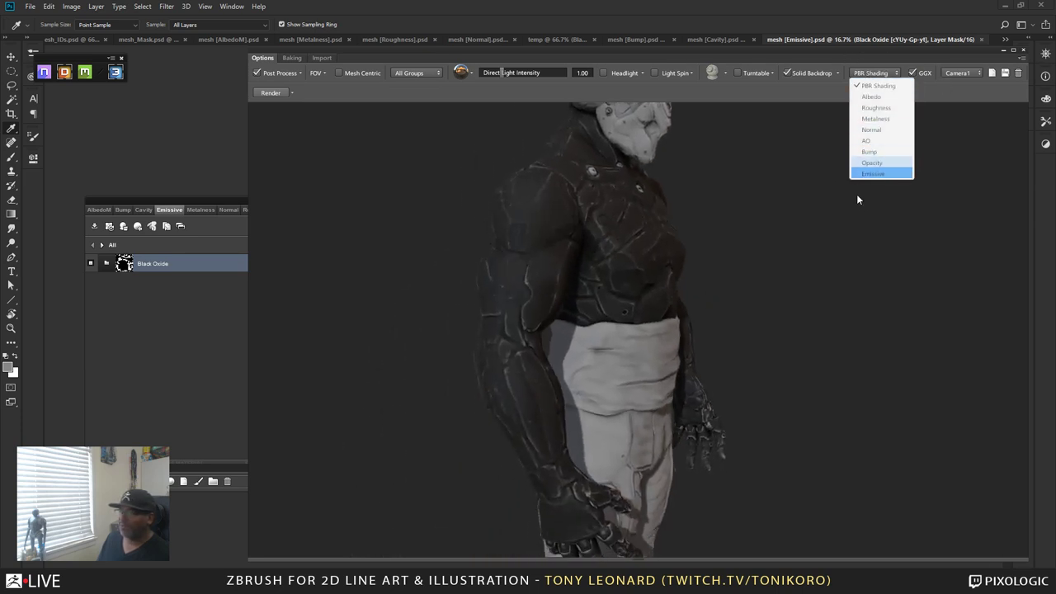
pyautogui.click(873, 174)
pyautogui.moveTo(811, 349); pyautogui.dragTo(278, 334)
# - Search the material browser for 'window', create the Window material, and hide its Dirt layer
pyautogui.click(207, 404)
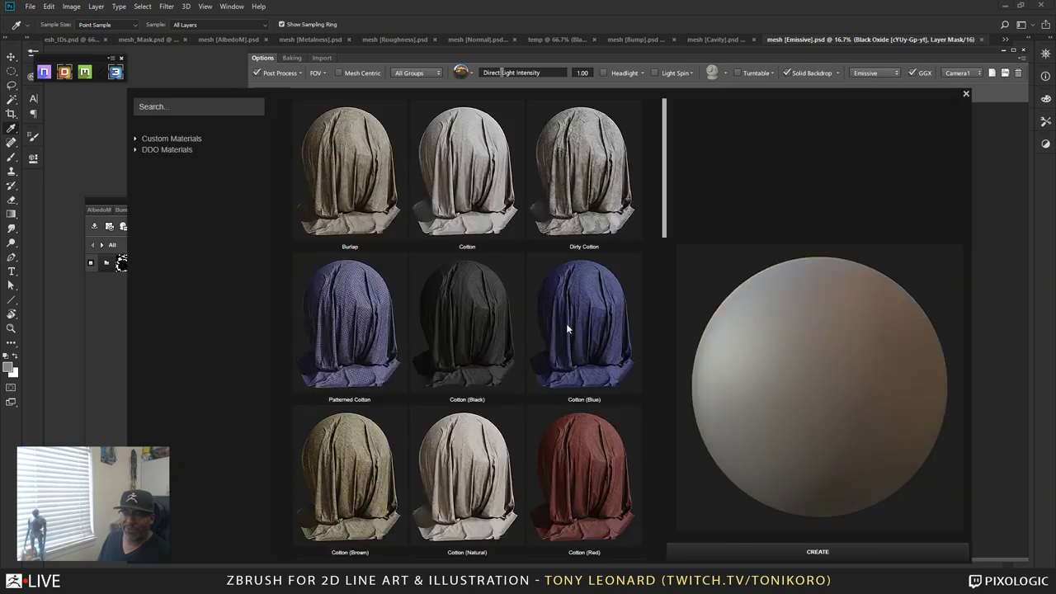
pyautogui.click(209, 105)
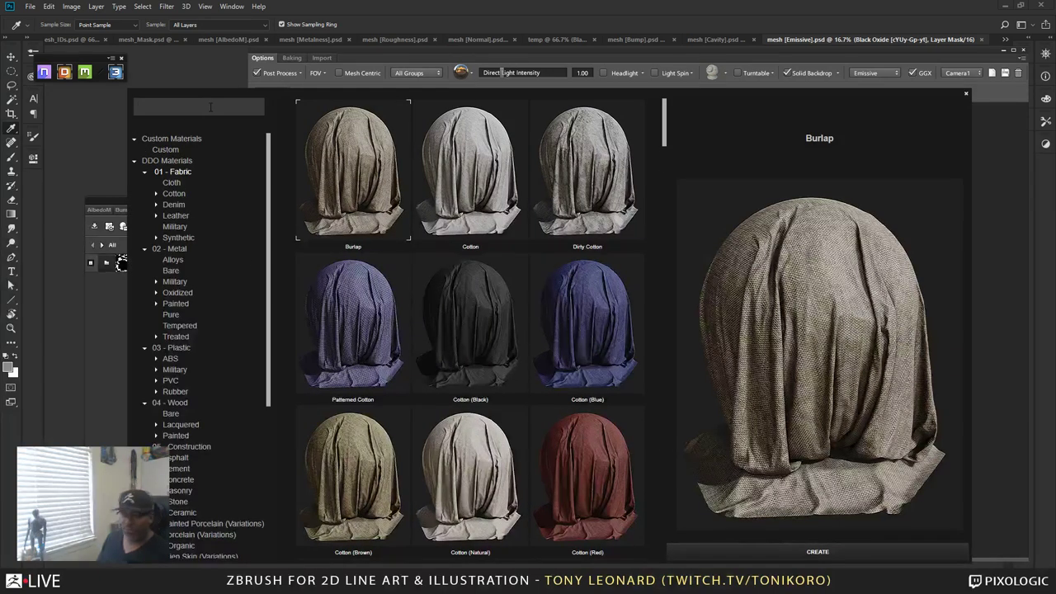
pyautogui.write('window')
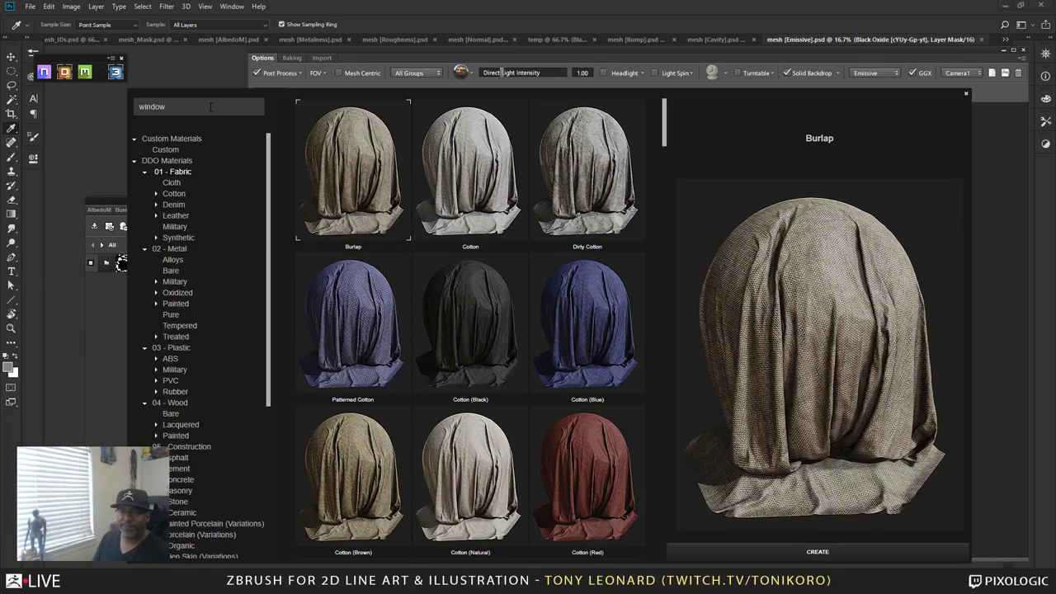
pyautogui.press('Return')
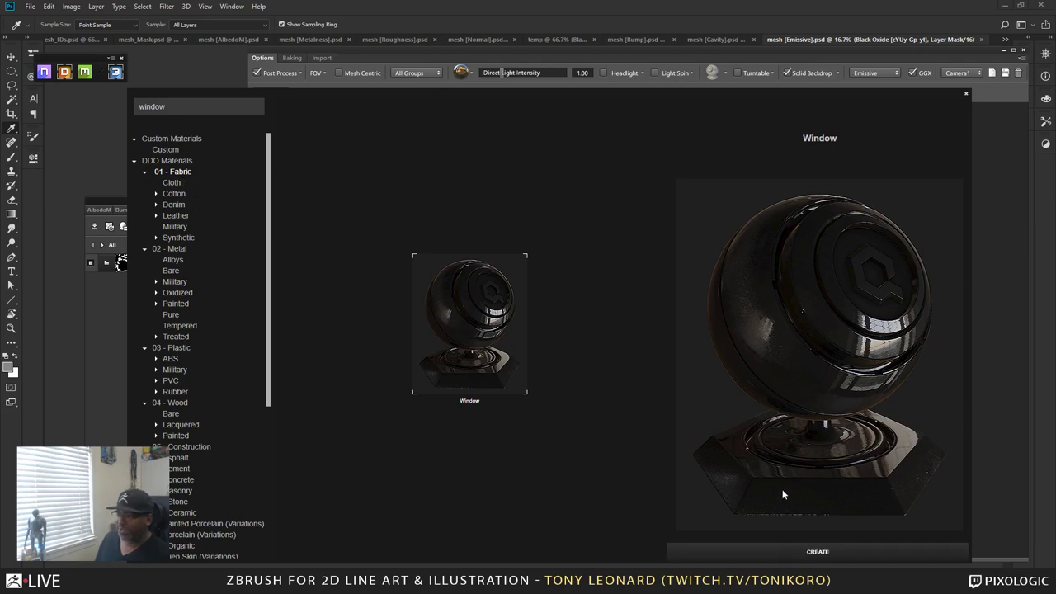
pyautogui.click(774, 550)
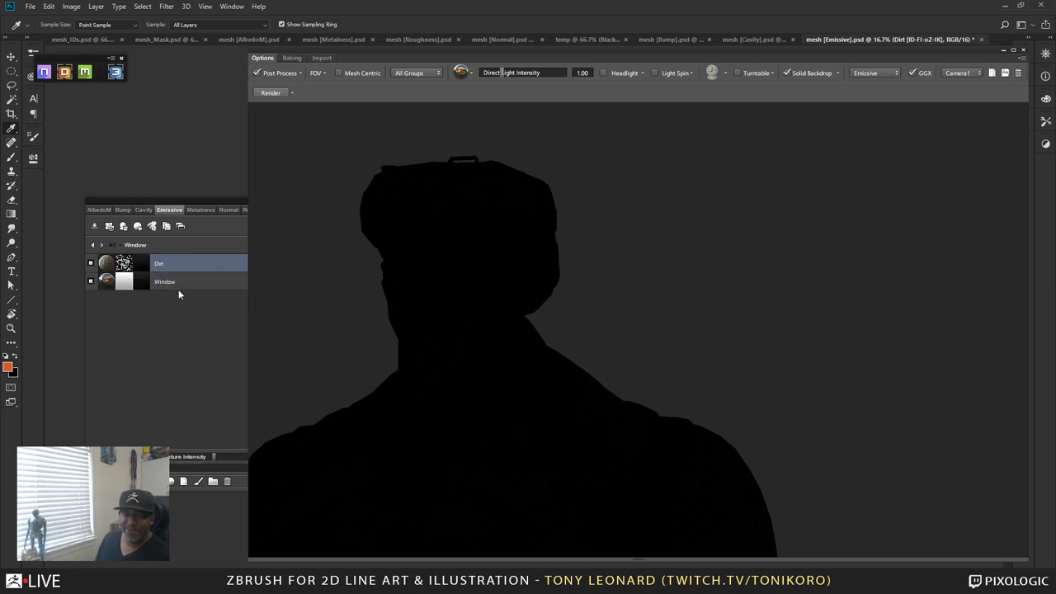
pyautogui.click(91, 264)
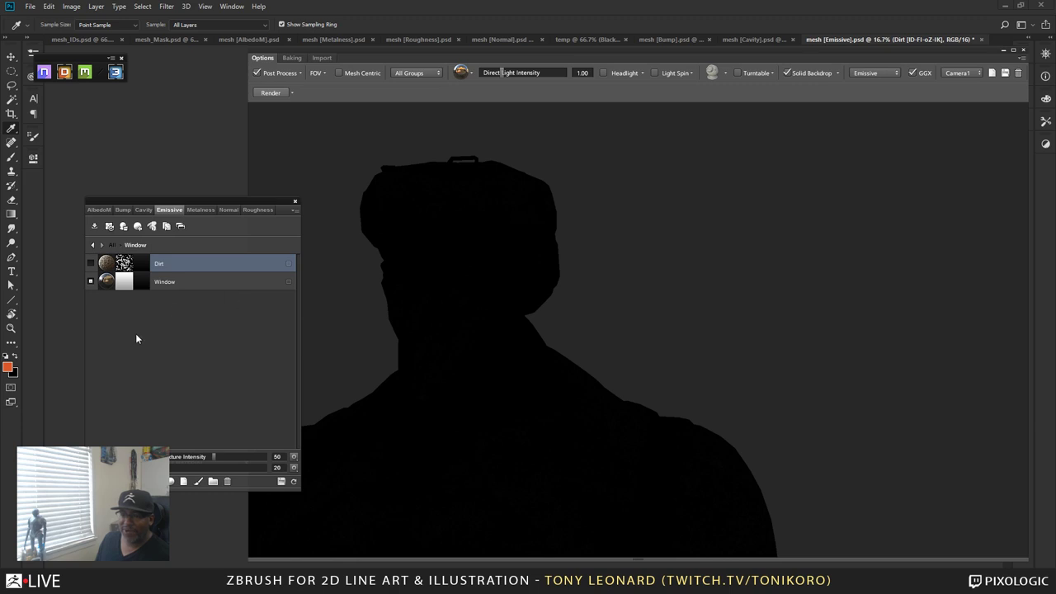
# - Set the Window fill colour to bright orange (about ff903e) and rotate the glowing figure
pyautogui.doubleClick(140, 281)
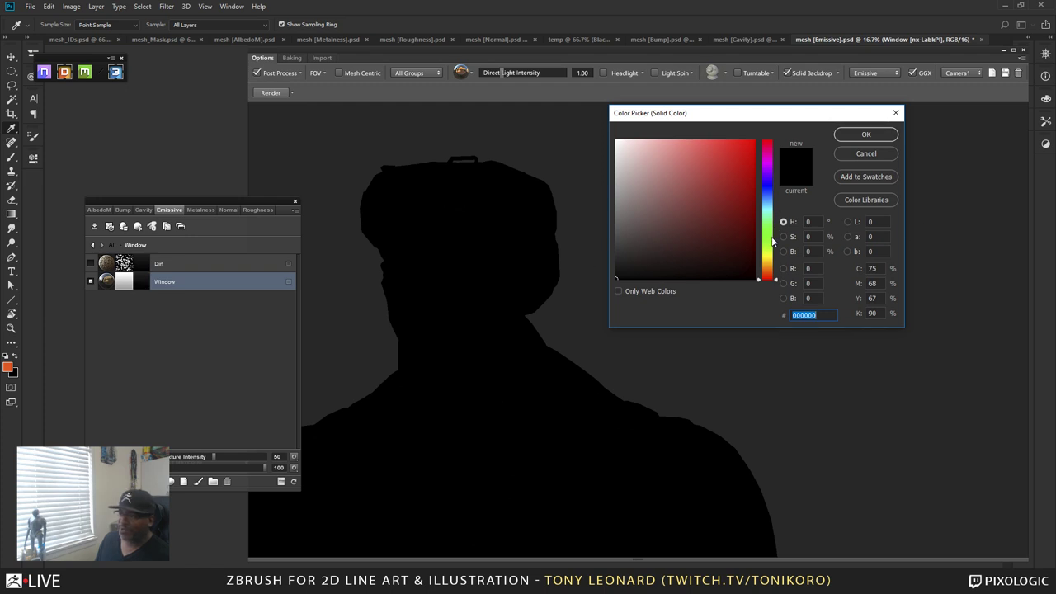
pyautogui.moveTo(774, 245); pyautogui.dragTo(773, 272)
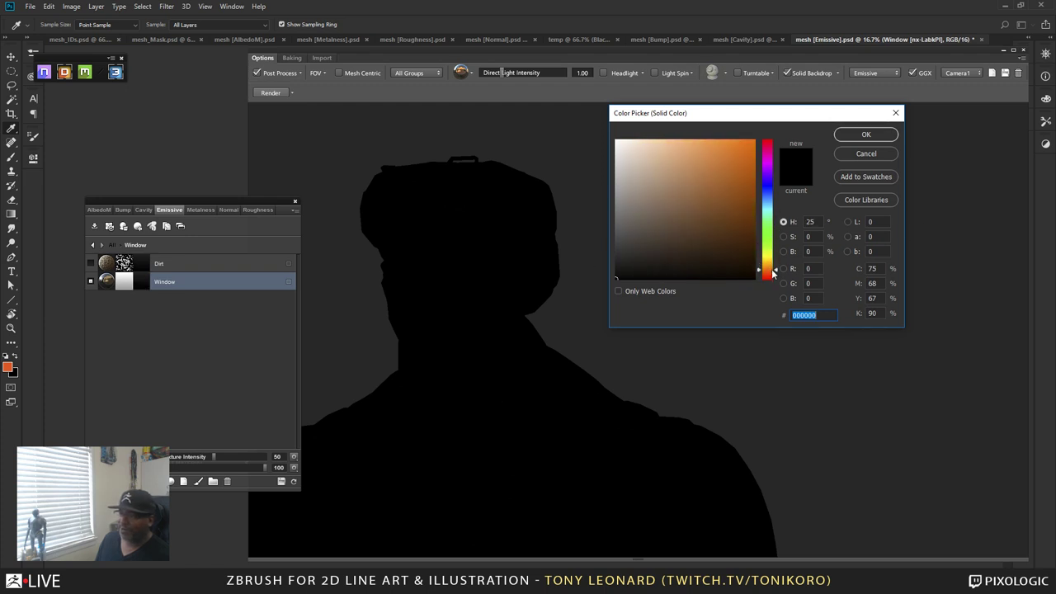
pyautogui.moveTo(705, 144)
pyautogui.mouseDown()
pyautogui.moveTo(729, 134)
pyautogui.moveTo(721, 130)
pyautogui.mouseUp()
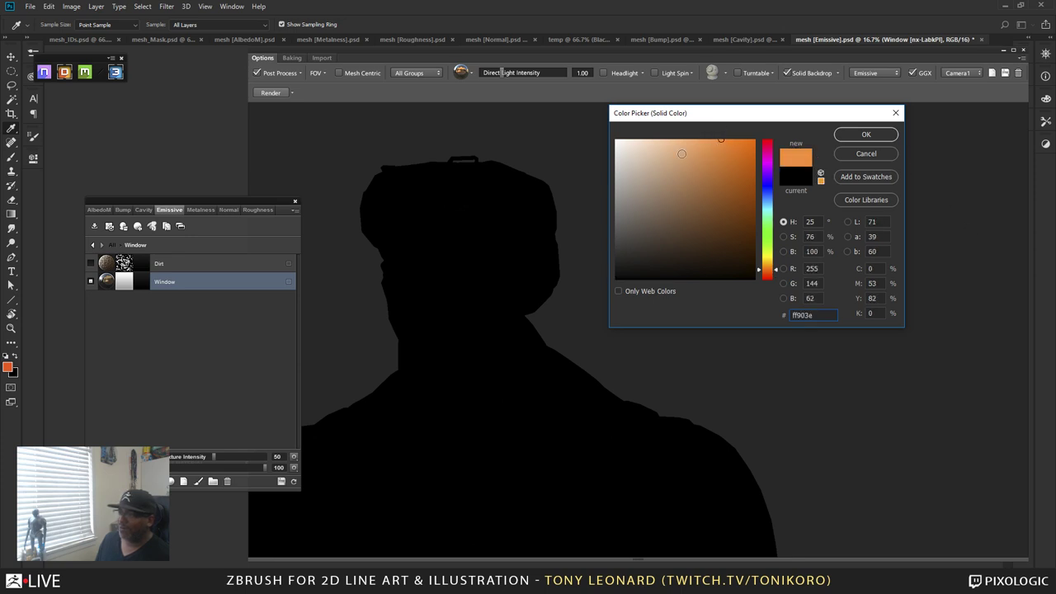
pyautogui.click(888, 137)
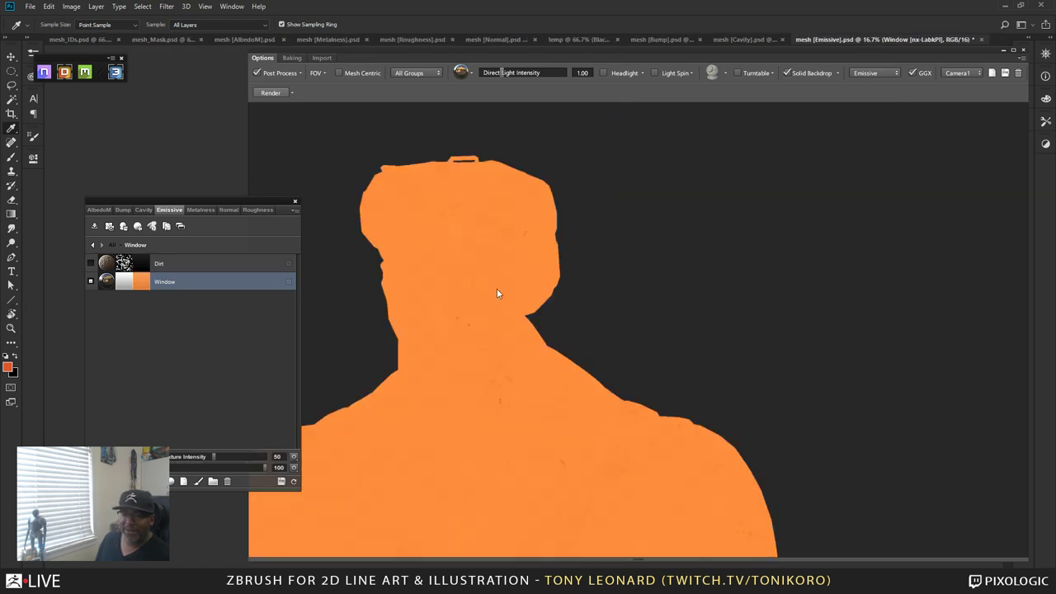
pyautogui.click(506, 330)
pyautogui.moveTo(507, 329); pyautogui.dragTo(220, 418)
pyautogui.moveTo(202, 285)
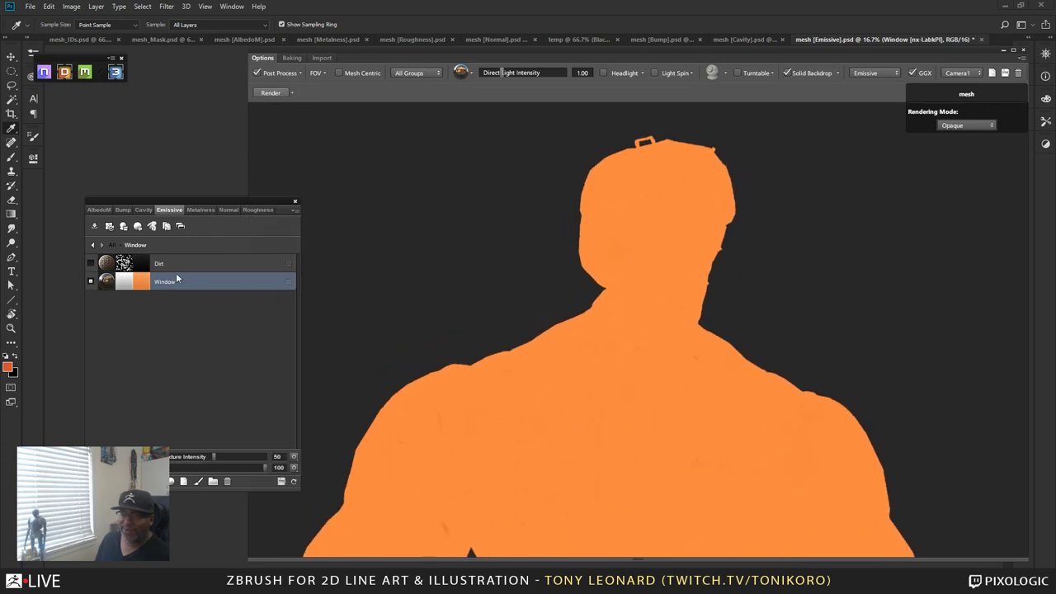
# - Set the Black Oxide group's opacity to 0, then open the Window material's Dynamask
pyautogui.click(113, 245)
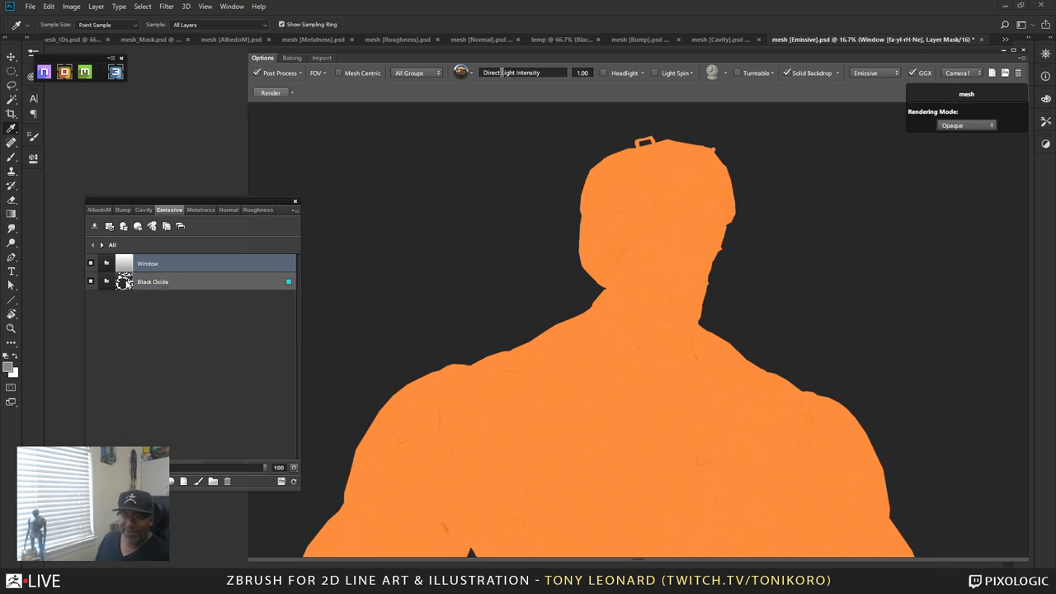
pyautogui.click(229, 282)
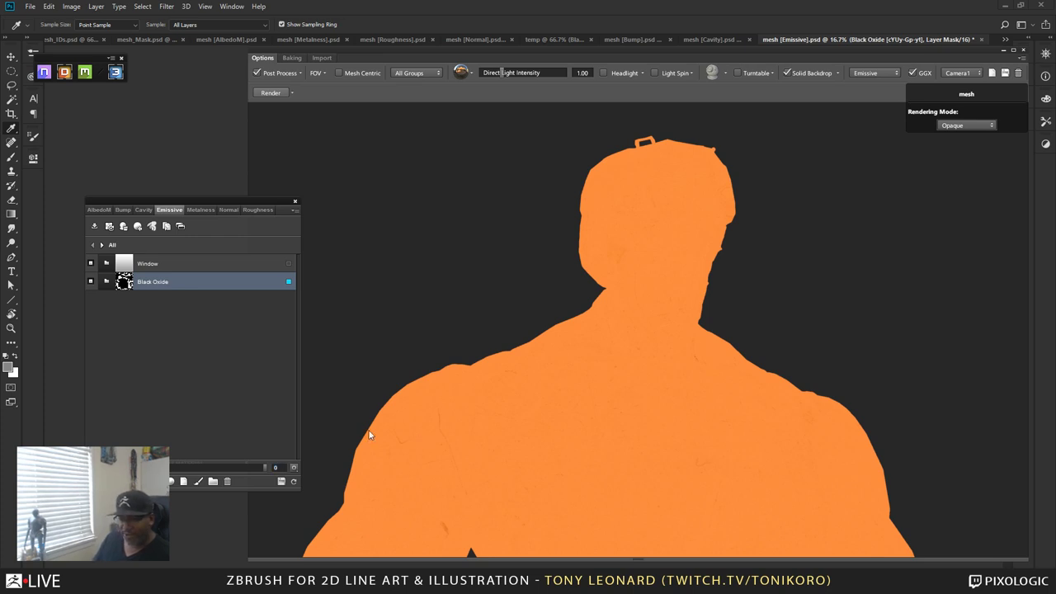
pyautogui.write('0')
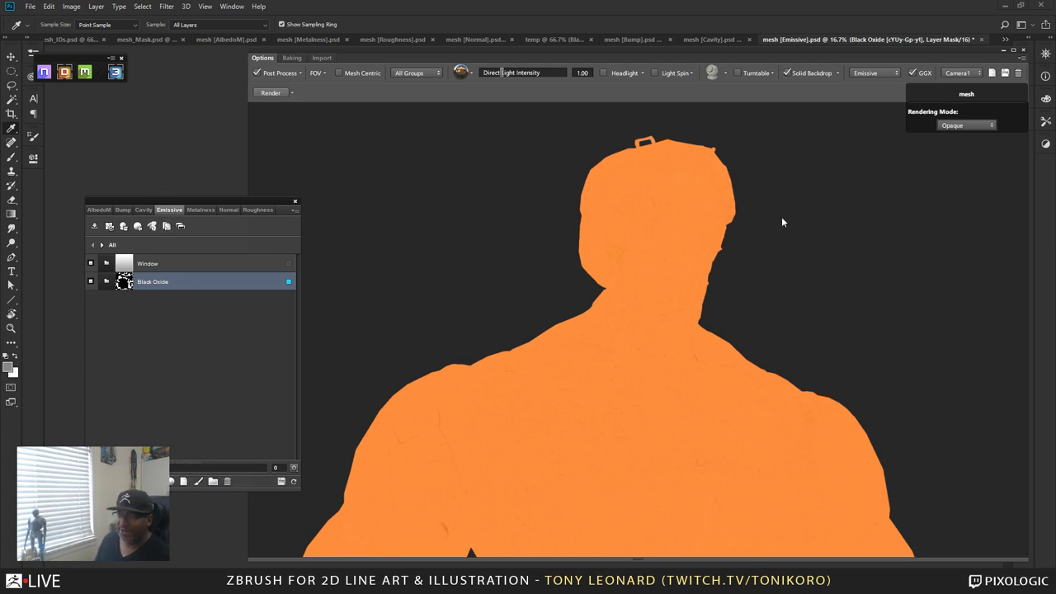
pyautogui.click(183, 262)
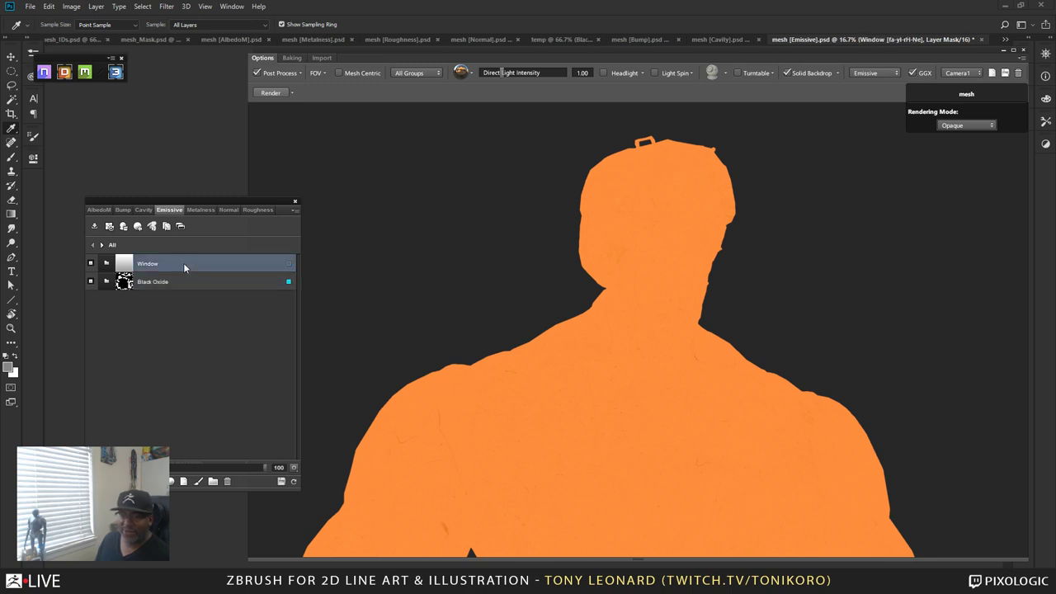
pyautogui.click(125, 265)
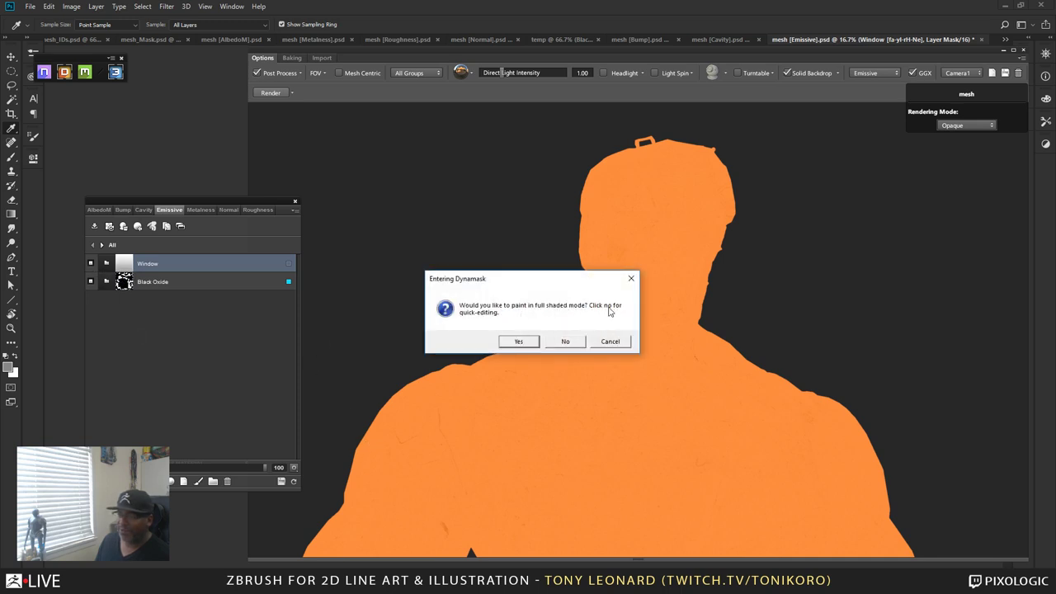
# - Apply the Blank - Black mask to the Window layer in full shaded paint mode
pyautogui.click(518, 341)
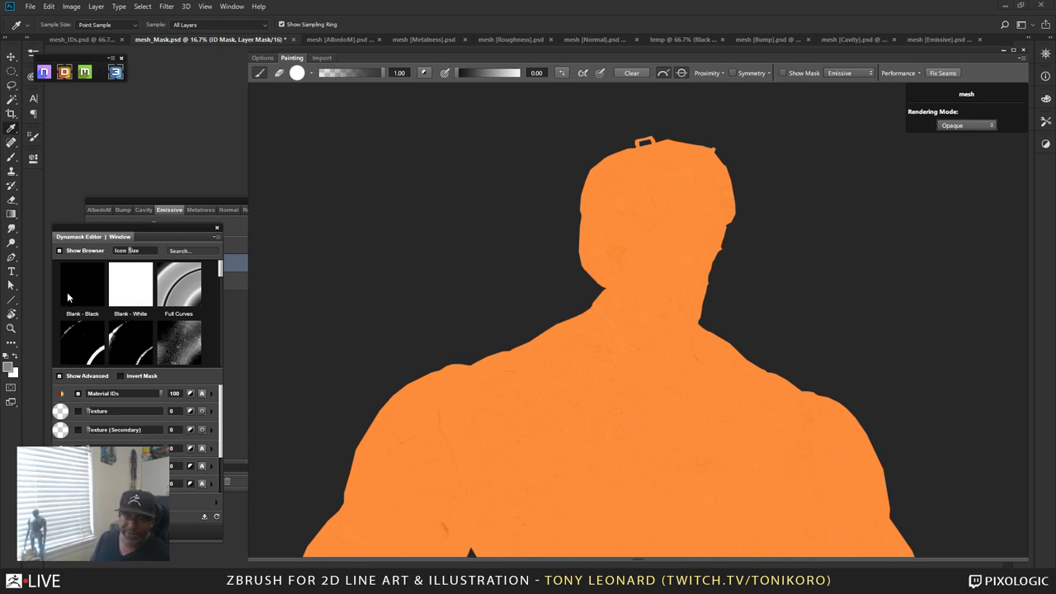
pyautogui.moveTo(86, 293); pyautogui.dragTo(91, 299)
pyautogui.click(91, 302)
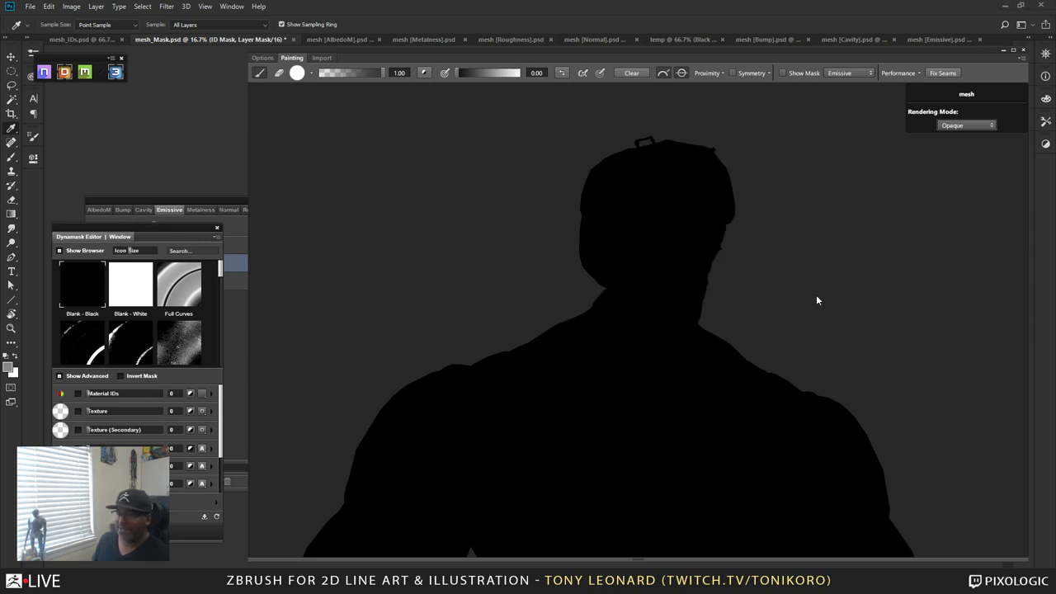
# - Check the blank mask on the model, then show the viewer's Options display and render settings
pyautogui.moveTo(816, 300); pyautogui.dragTo(796, 241)
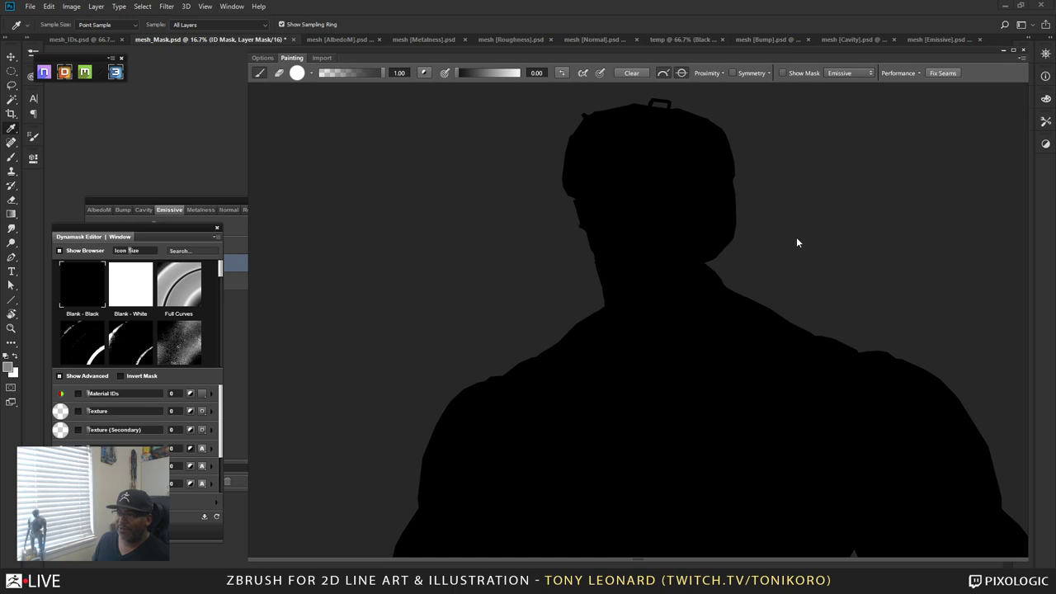
pyautogui.moveTo(427, 234)
pyautogui.mouseDown()
pyautogui.moveTo(399, 327)
pyautogui.moveTo(436, 295)
pyautogui.mouseUp()
pyautogui.scroll(5, 445, 296)
pyautogui.moveTo(325, 156); pyautogui.dragTo(377, 337)
pyautogui.scroll(2, 377, 337)
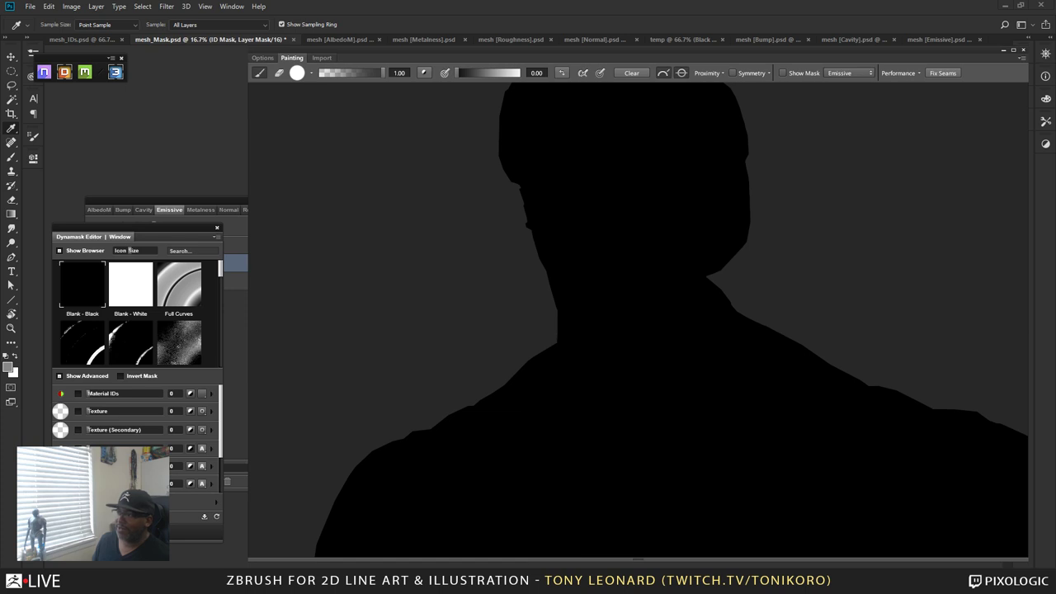
pyautogui.click(838, 74)
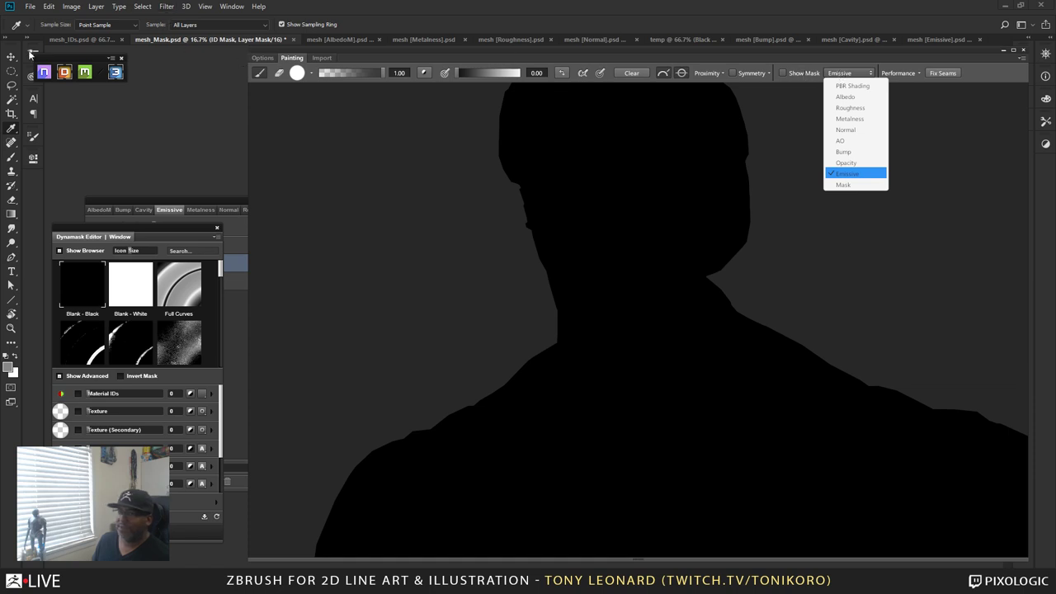
pyautogui.click(259, 60)
pyautogui.click(266, 68)
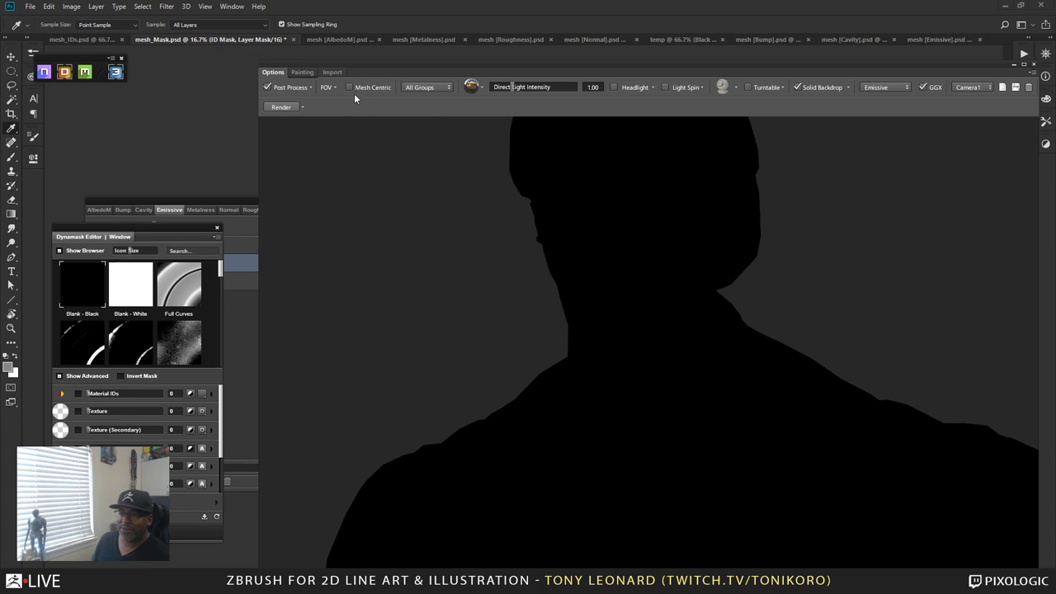
# - Check the render size, then limit the 3D preview from All Groups to the mesh group
pyautogui.click(303, 108)
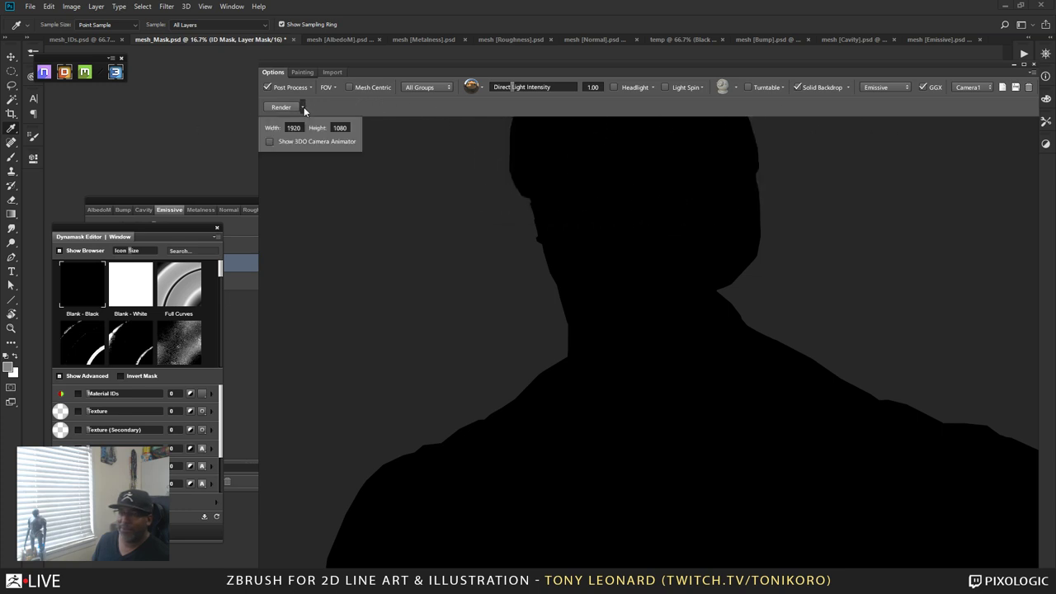
pyautogui.click(303, 106)
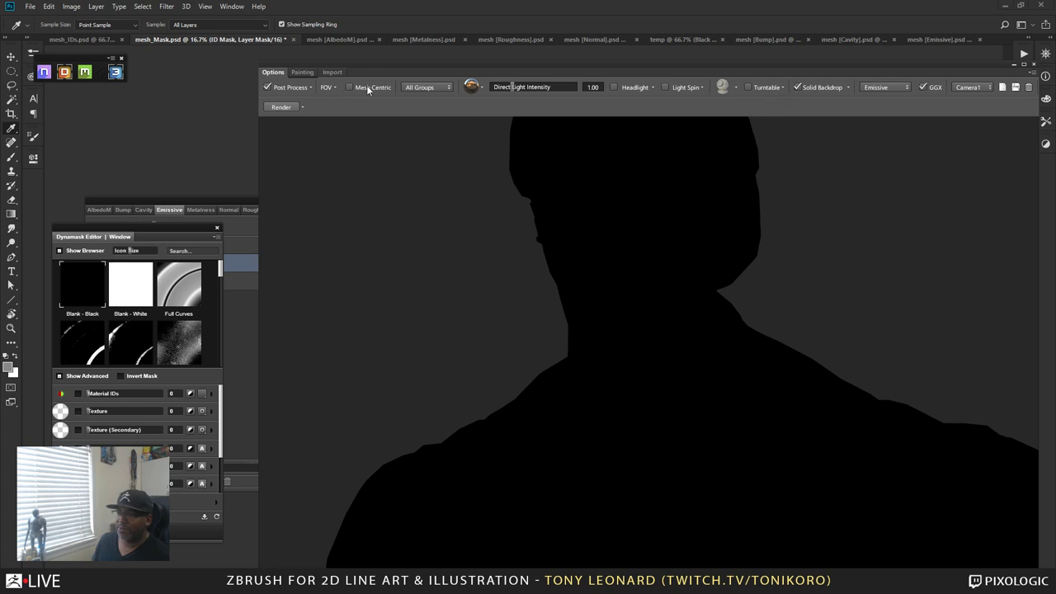
pyautogui.click(449, 88)
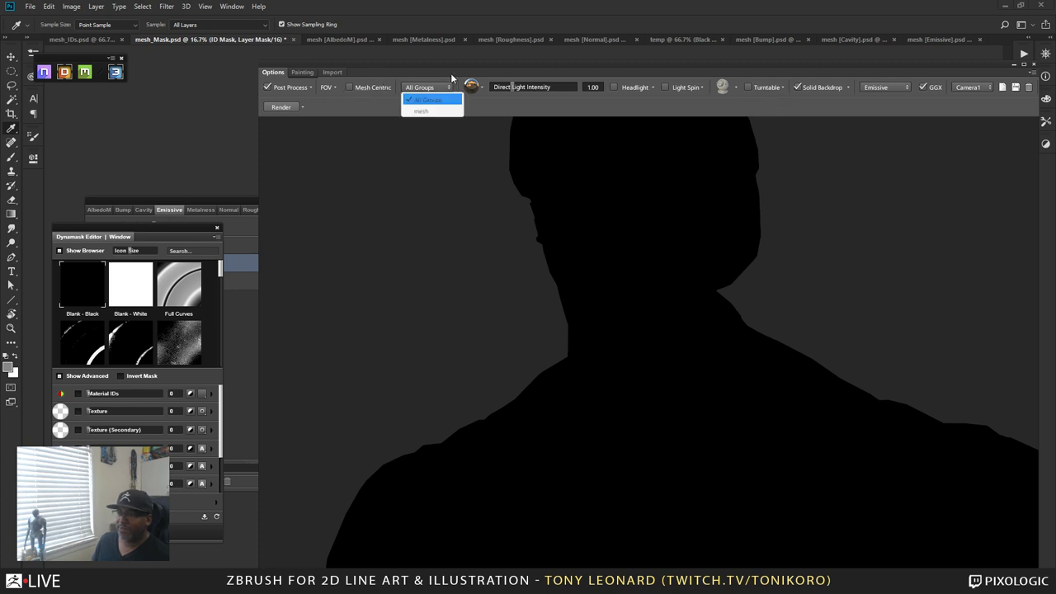
pyautogui.click(432, 113)
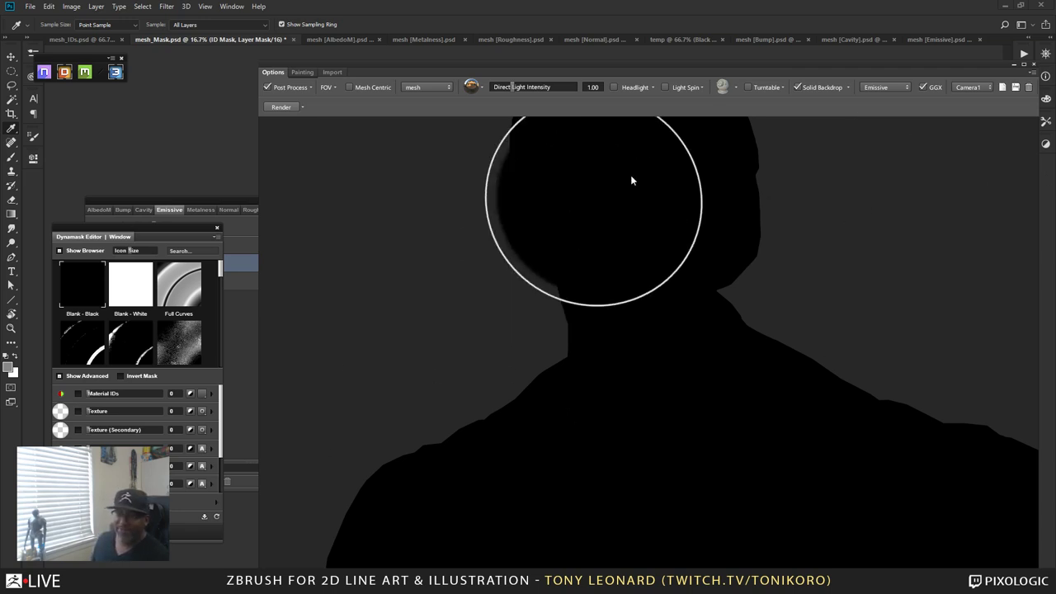
# - Adjust the light direction and browse the preview channels, including Albedo
pyautogui.moveTo(674, 334); pyautogui.dragTo(610, 378)
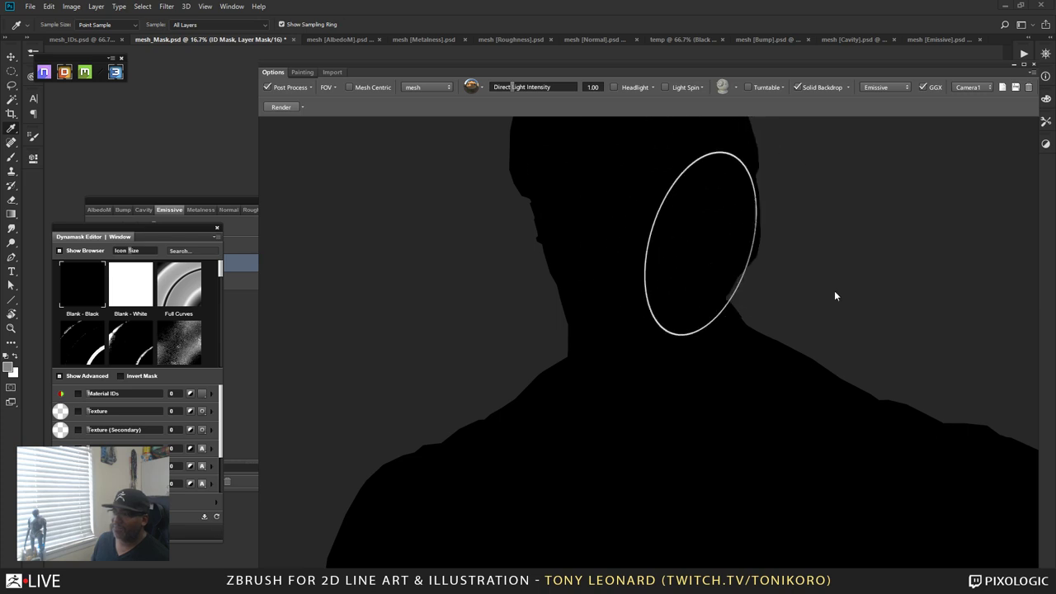
pyautogui.click(883, 88)
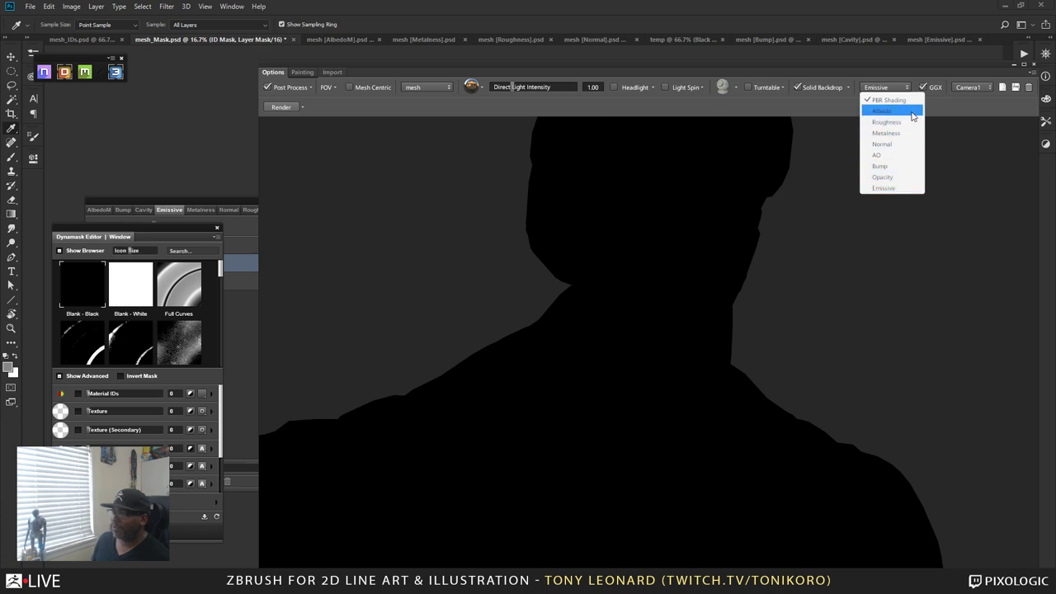
pyautogui.click(911, 111)
pyautogui.click(899, 86)
pyautogui.click(899, 100)
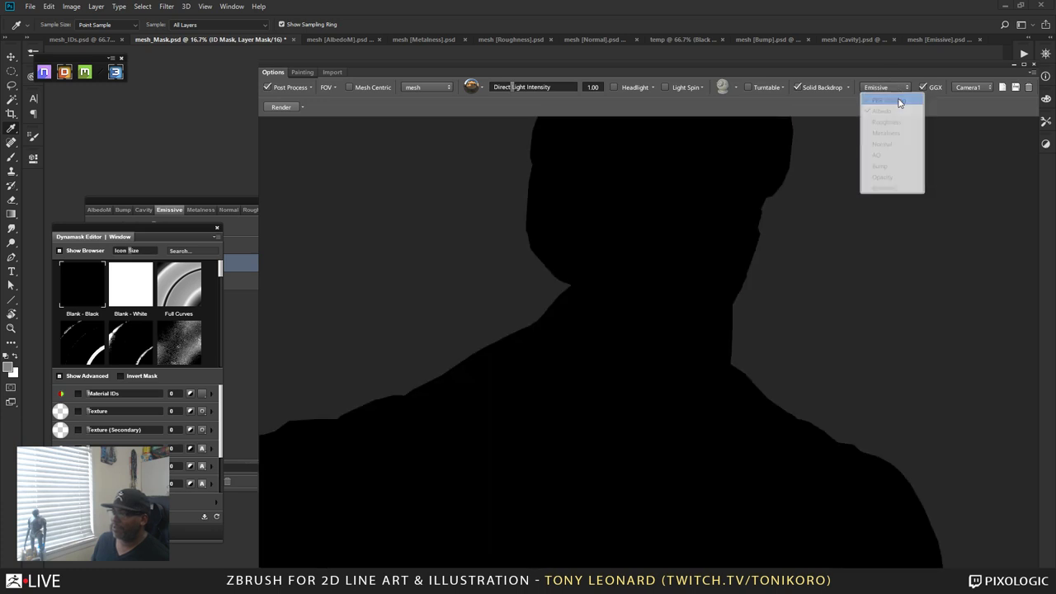
pyautogui.click(898, 88)
# - Show the figure fully shaded, orbit to a frontal view, and rotate the light around the head
pyautogui.click(899, 112)
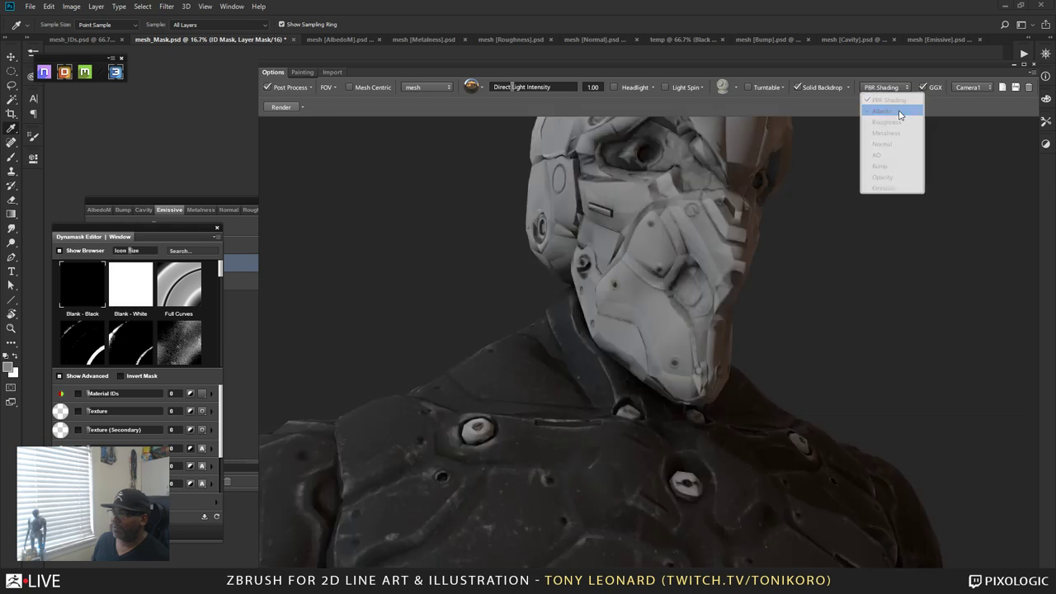
pyautogui.moveTo(897, 247)
pyautogui.mouseDown()
pyautogui.moveTo(907, 282)
pyautogui.moveTo(873, 279)
pyautogui.mouseUp()
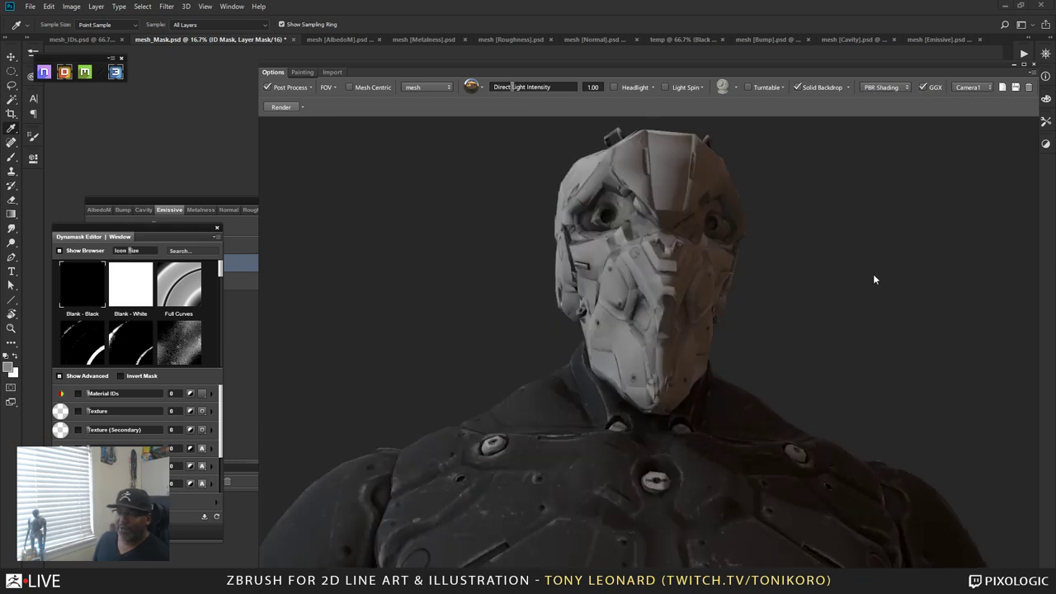
pyautogui.keyDown('alt'); pyautogui.moveTo(488, 224); pyautogui.dragTo(832, 267); pyautogui.keyUp('alt')
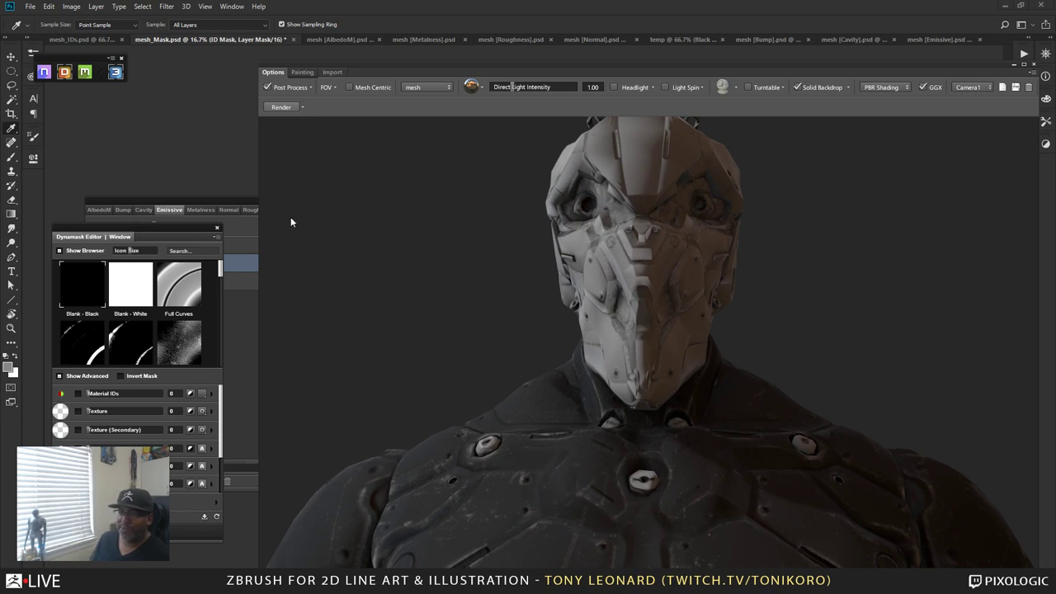
# - In Painting mode, set the paint value to 1.00 and shrink the brush to size 8
pyautogui.click(302, 72)
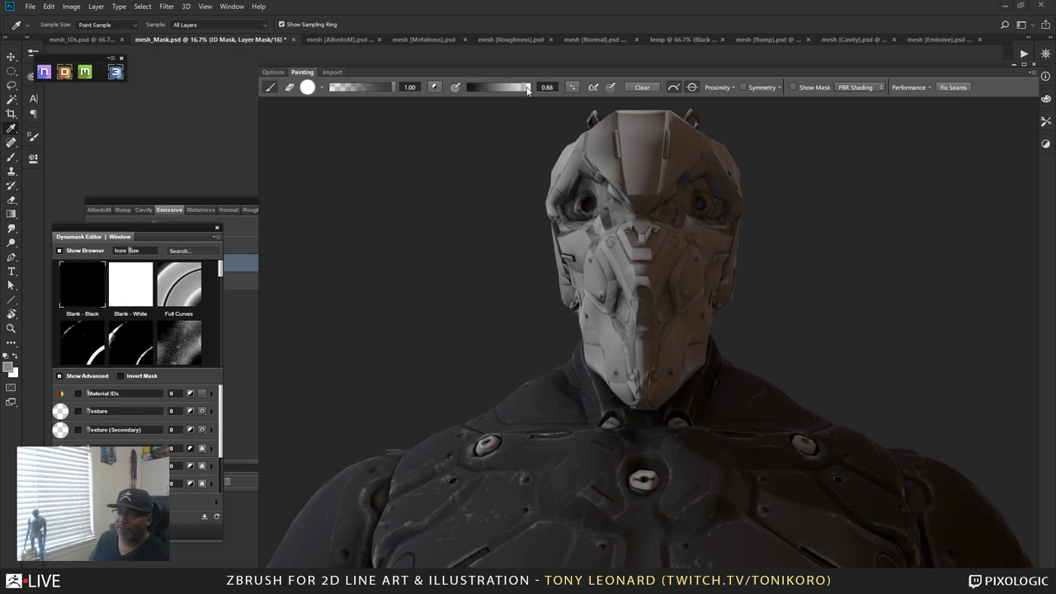
pyautogui.moveTo(471, 87); pyautogui.dragTo(530, 87)
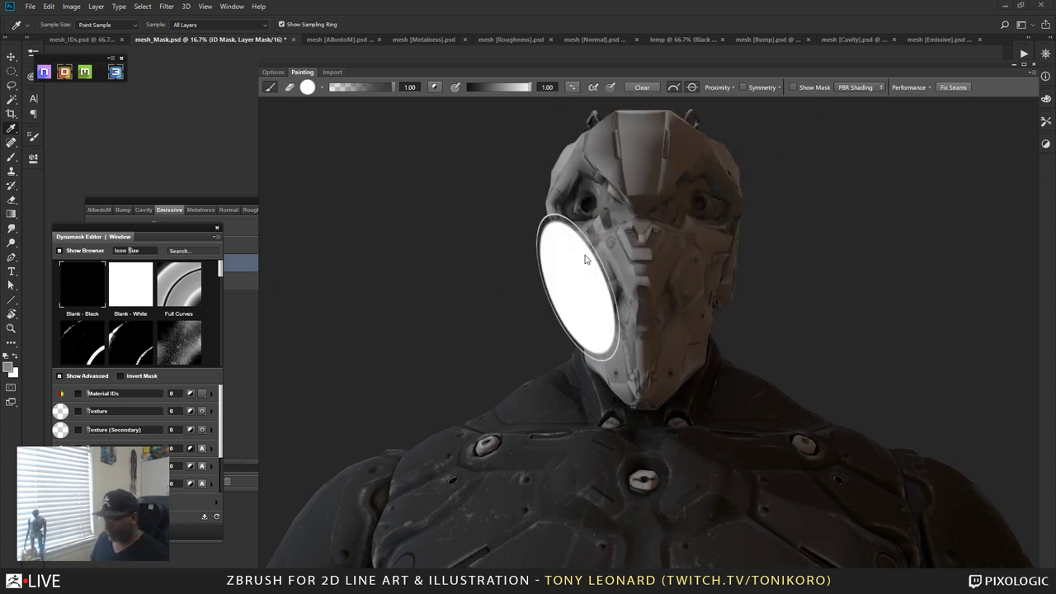
pyautogui.press('[')
pyautogui.press('[')
pyautogui.press('[')
pyautogui.press('[')
pyautogui.press('[')
pyautogui.press('[')
pyautogui.press('[')
pyautogui.press('[')
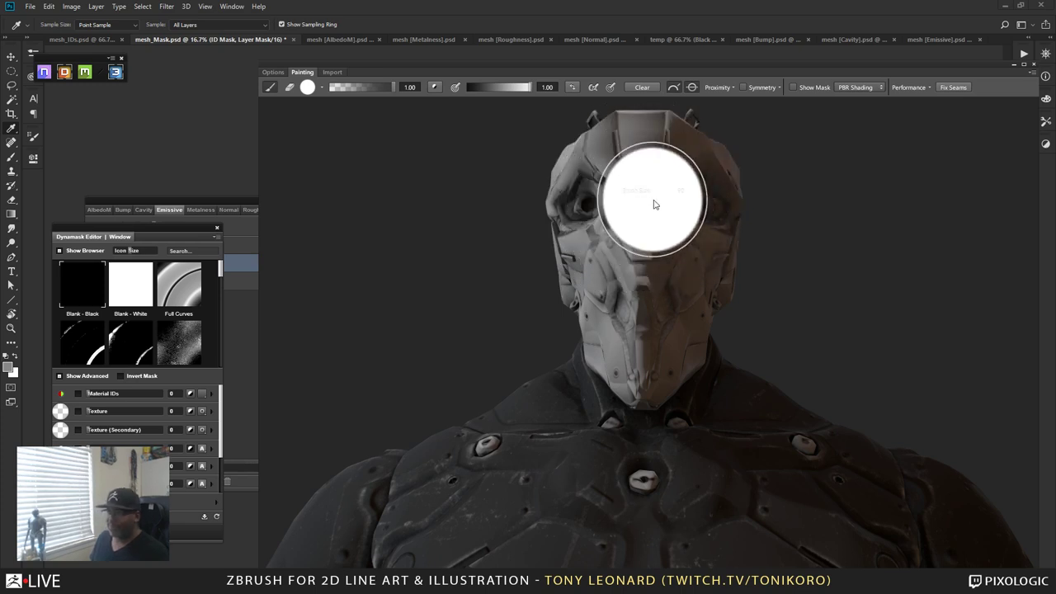
pyautogui.press('[')
pyautogui.press('[')
pyautogui.press('[')
pyautogui.press('[')
pyautogui.press('[')
pyautogui.press('[')
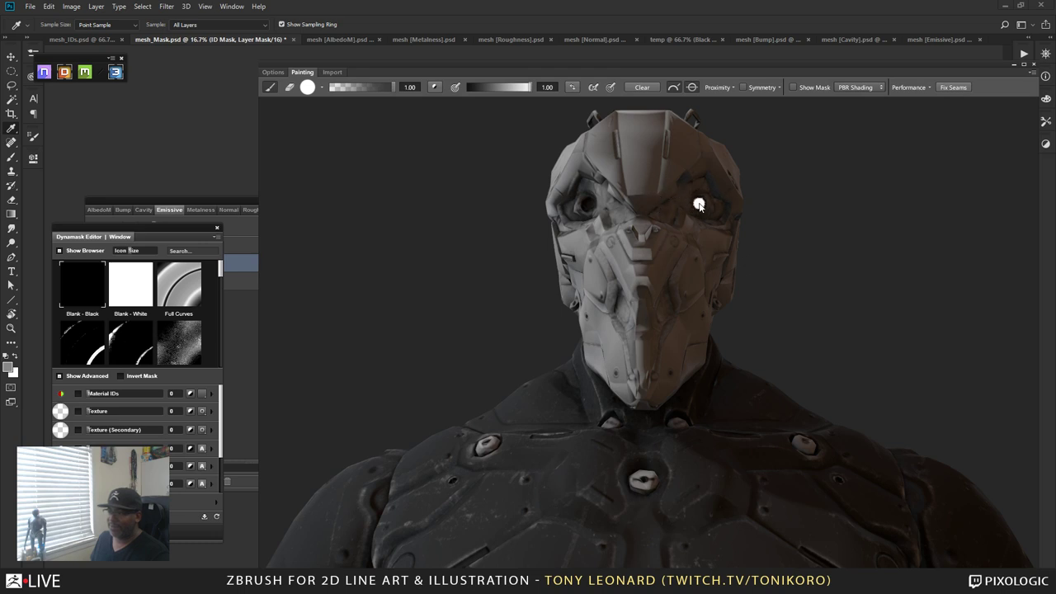
pyautogui.press('[')
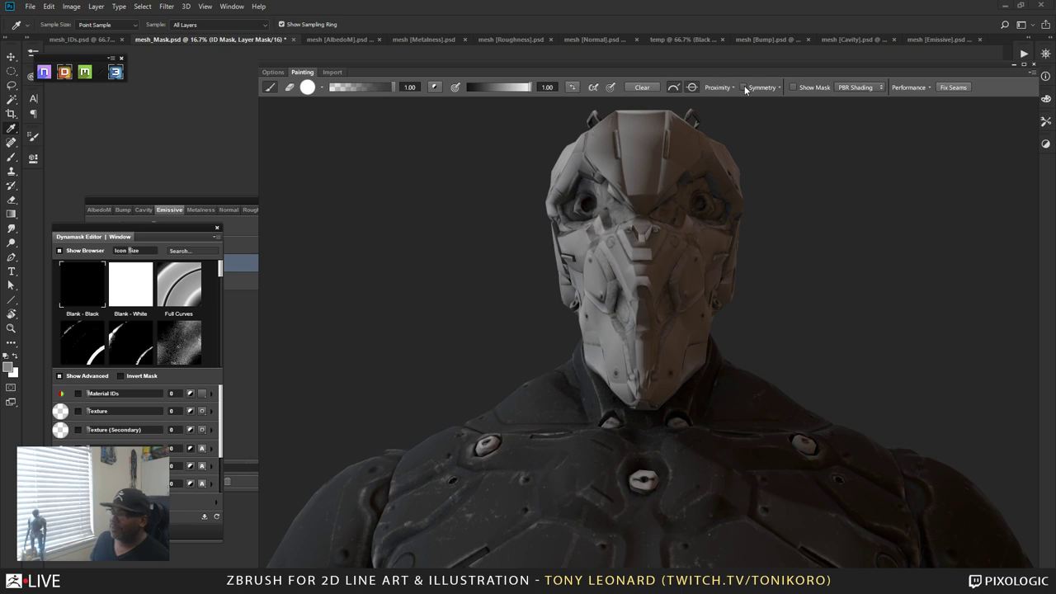
# - Enable X-Axis symmetry and paint an orange glow into the eye sockets
pyautogui.click(777, 88)
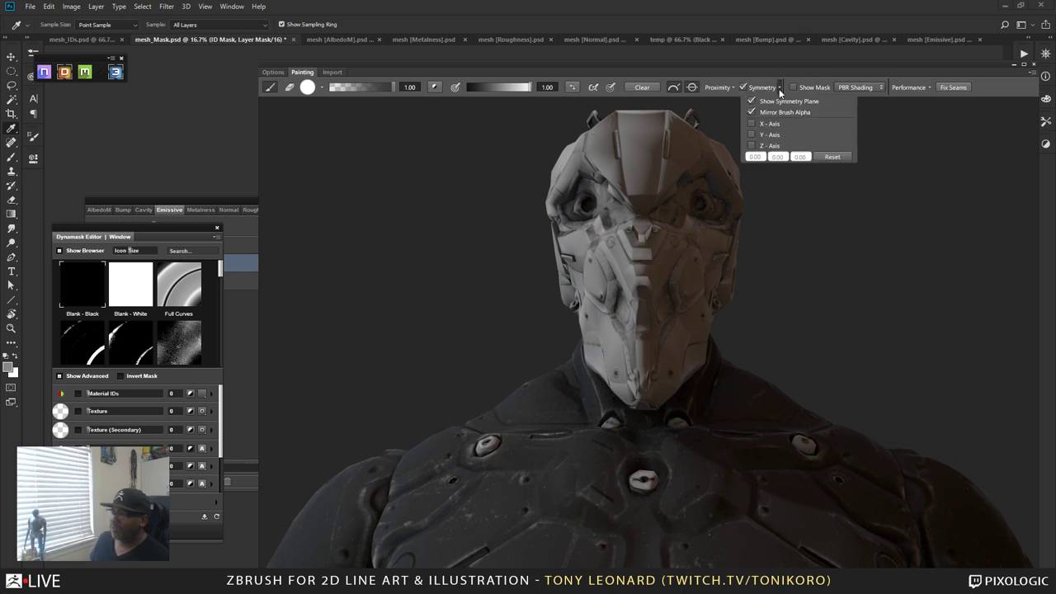
pyautogui.click(751, 123)
pyautogui.keyDown('alt'); pyautogui.moveTo(574, 308); pyautogui.dragTo(855, 309); pyautogui.keyUp('alt')
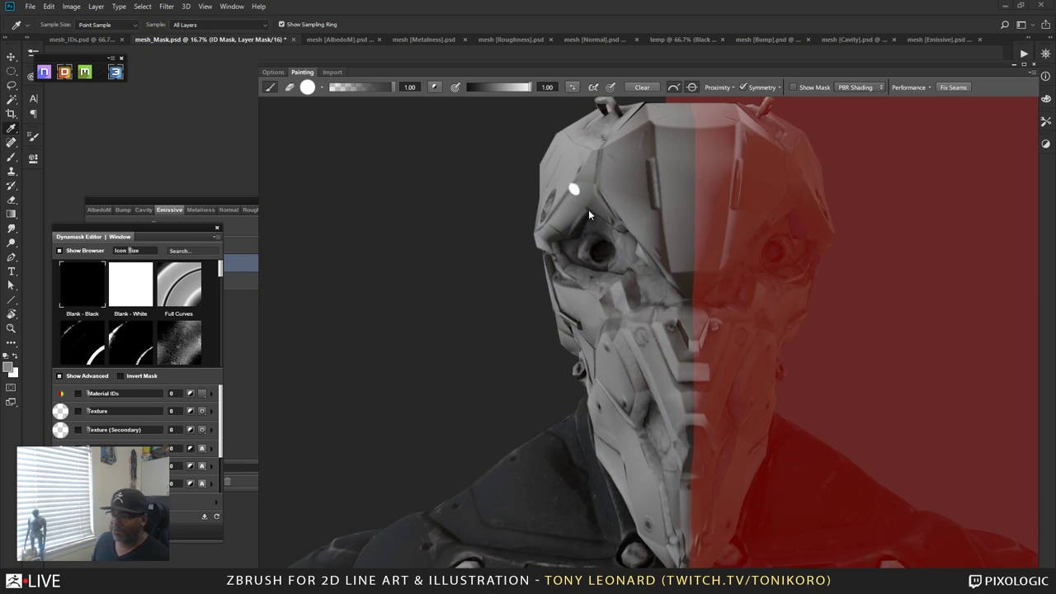
pyautogui.moveTo(594, 255); pyautogui.dragTo(600, 254)
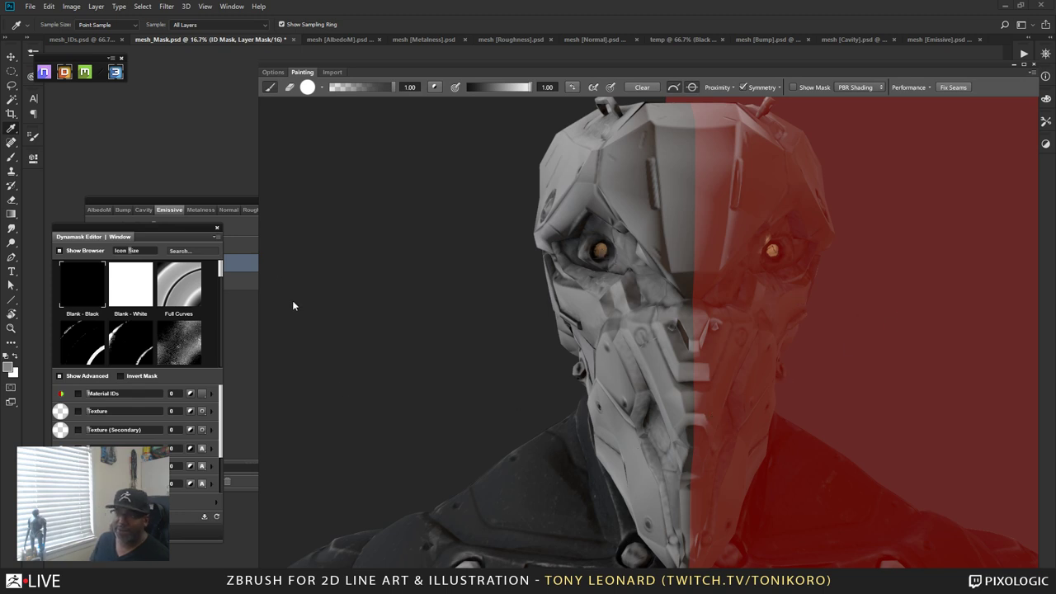
# - Check the glowing eyes in Emissive view and remove the stray orange smudge beside the eye
pyautogui.click(855, 87)
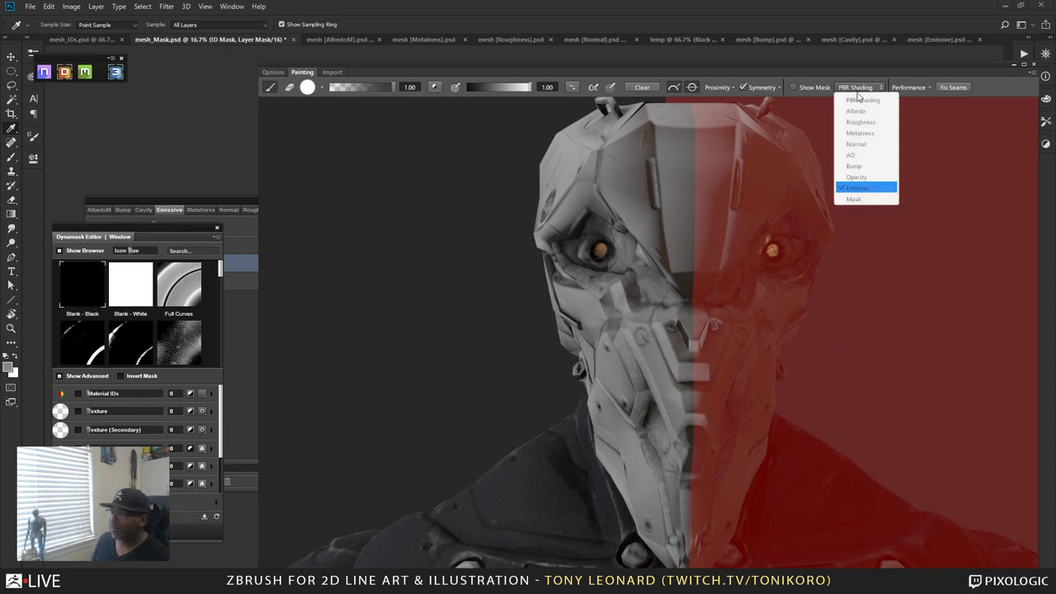
pyautogui.click(865, 111)
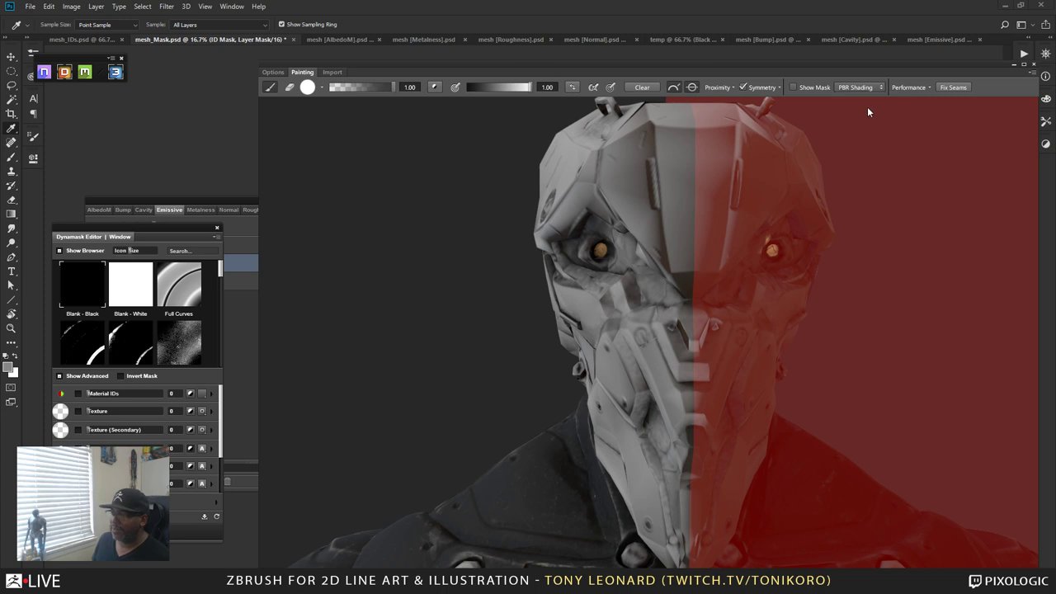
pyautogui.click(860, 89)
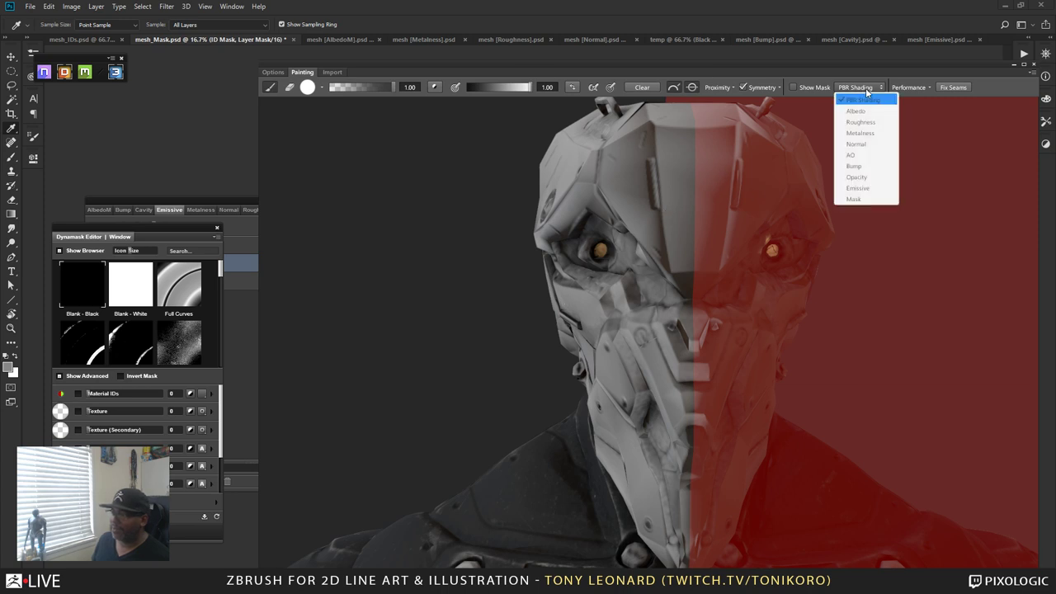
pyautogui.click(858, 188)
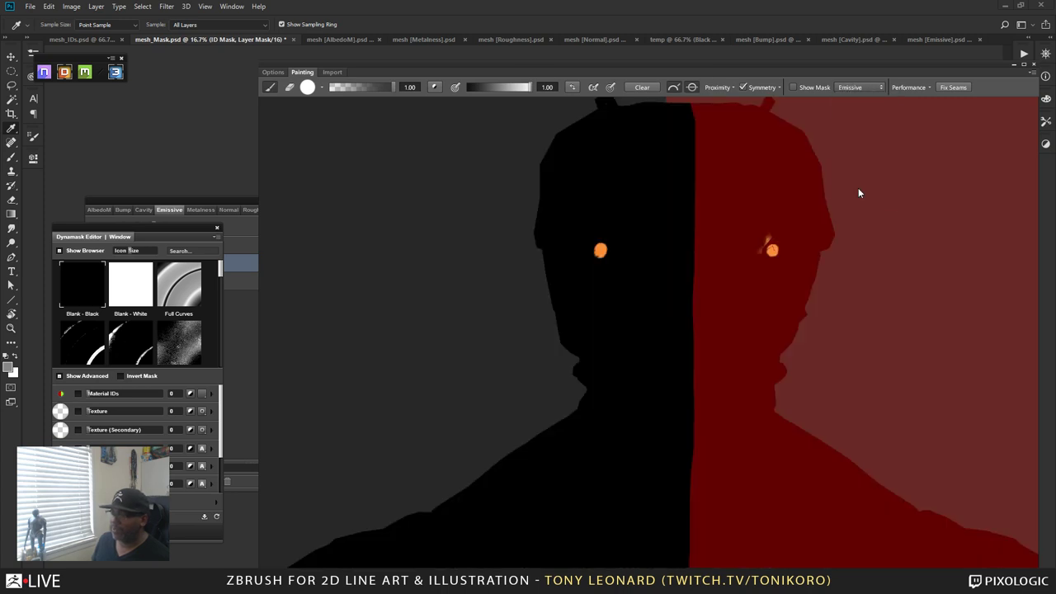
pyautogui.keyDown('alt'); pyautogui.moveTo(769, 255); pyautogui.dragTo(817, 282); pyautogui.keyUp('alt')
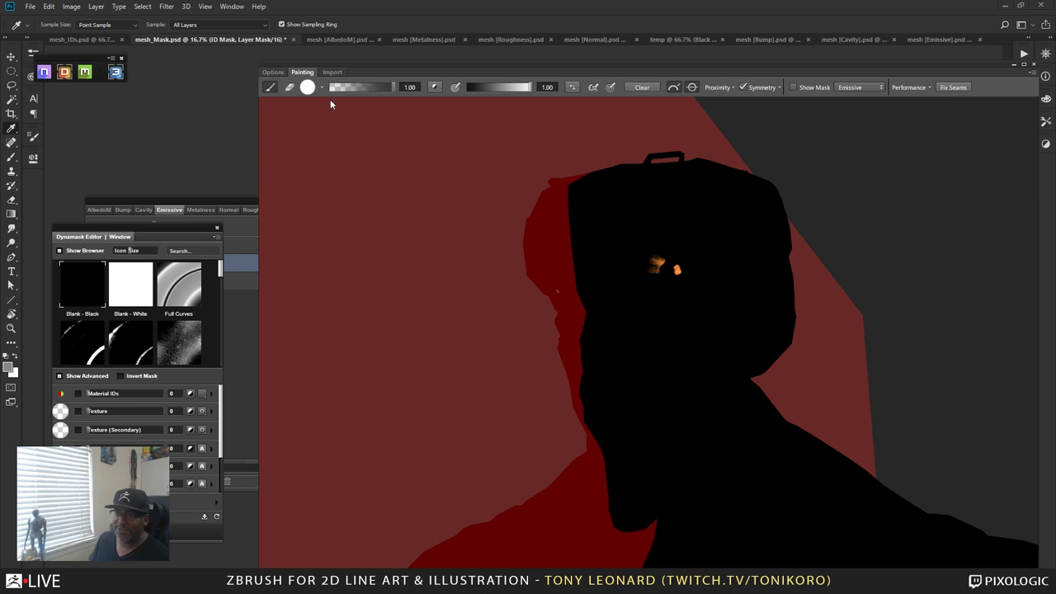
pyautogui.click(557, 188)
pyautogui.moveTo(662, 263); pyautogui.dragTo(656, 273)
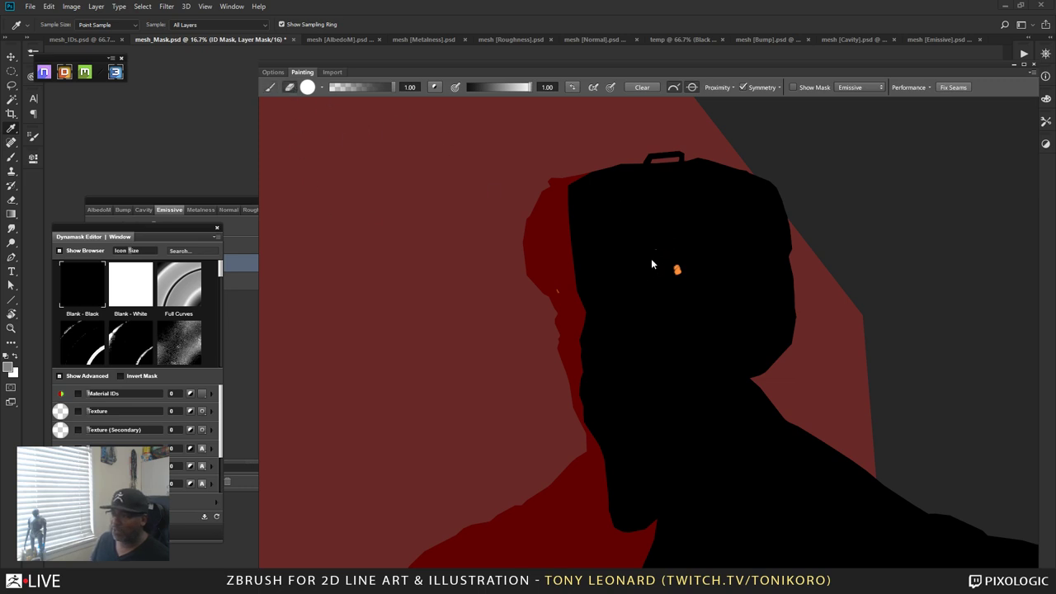
pyautogui.keyDown('alt'); pyautogui.moveTo(855, 310); pyautogui.dragTo(909, 311); pyautogui.keyUp('alt')
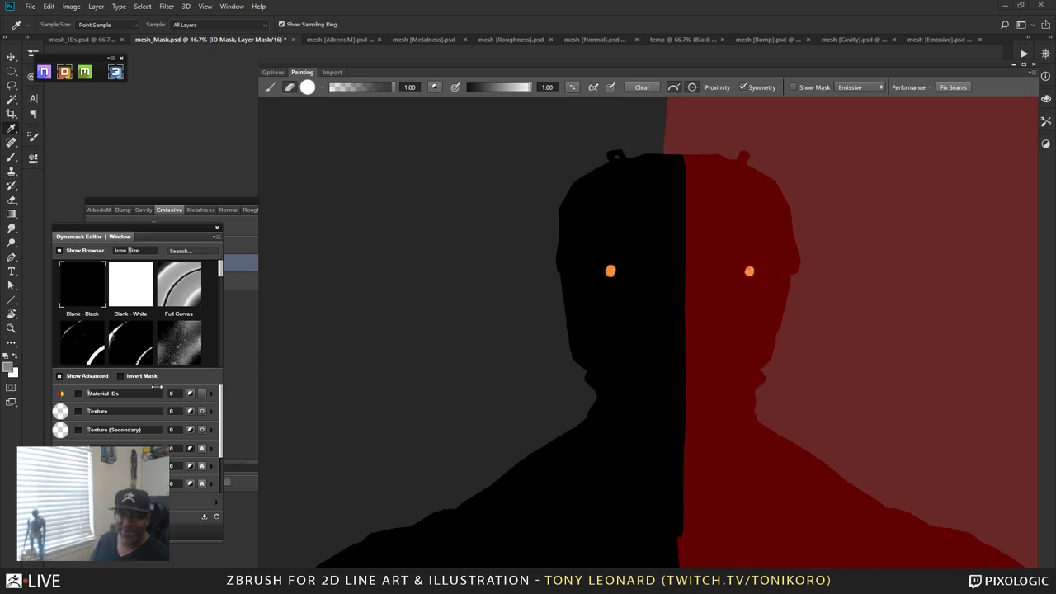
# - Turn off symmetry, bake the emissive painting, and open the AlbedoM document
pyautogui.click(746, 87)
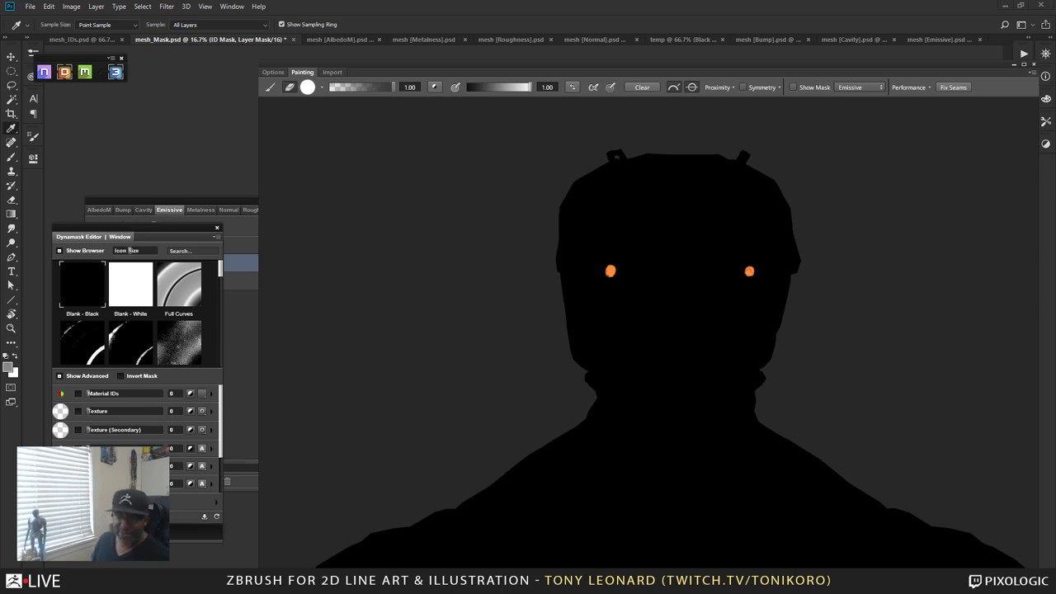
pyautogui.press('Return')
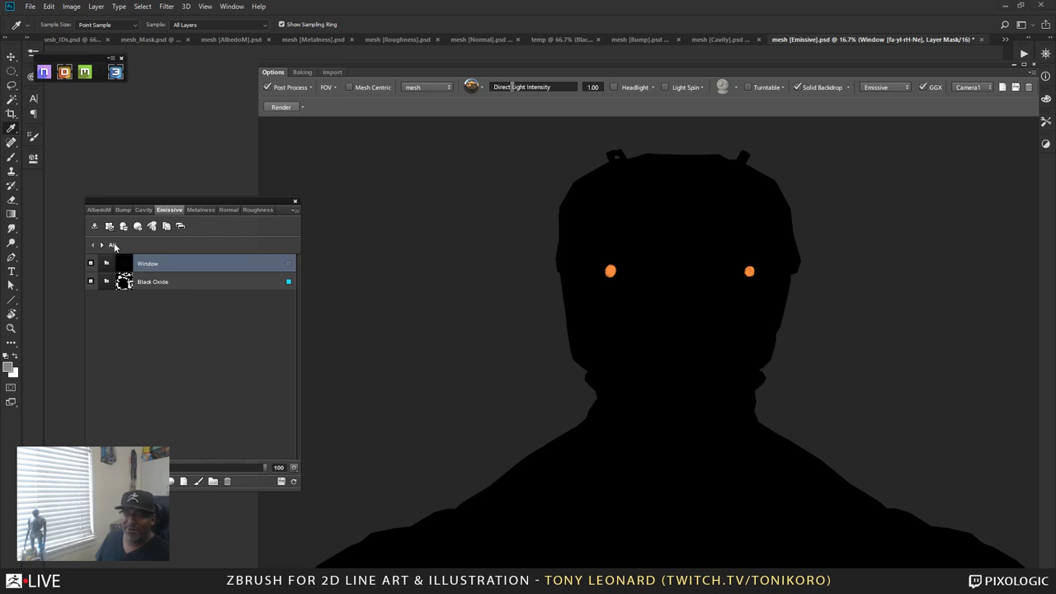
pyautogui.click(92, 209)
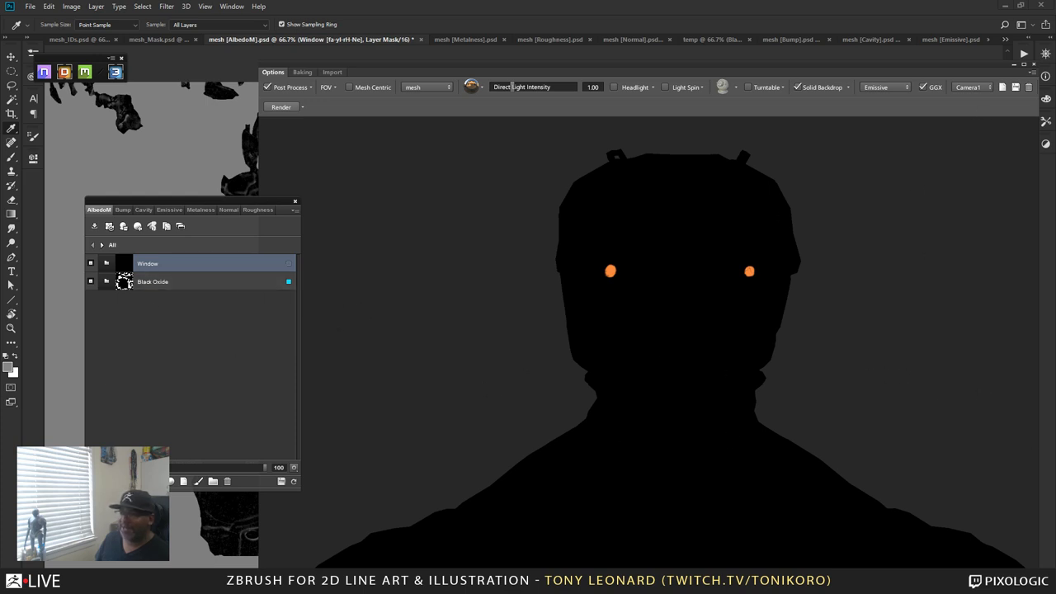
# - Switch the preview from Emissive back to PBR Shading and orbit around the figure
pyautogui.click(885, 87)
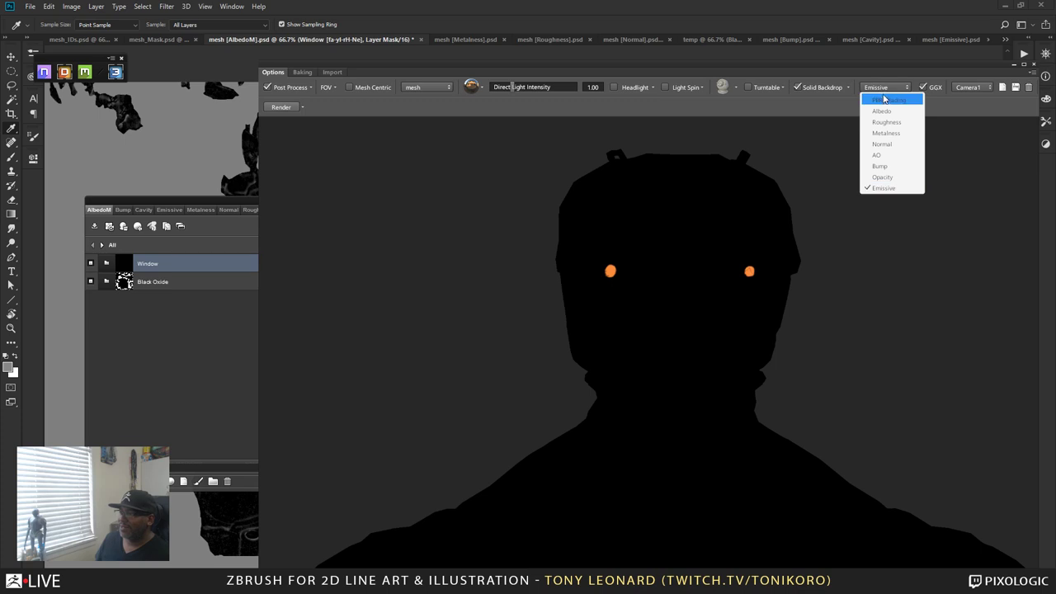
pyautogui.click(884, 99)
pyautogui.moveTo(850, 349)
pyautogui.mouseDown()
pyautogui.moveTo(886, 320)
pyautogui.moveTo(936, 392)
pyautogui.mouseUp()
pyautogui.scroll(-3, 808, 344)
pyautogui.moveTo(792, 495); pyautogui.dragTo(681, 379)
# - Turn the model to face front and open the texture Exporter from the AlbedoM layer panel
pyautogui.moveTo(561, 346); pyautogui.dragTo(560, 429)
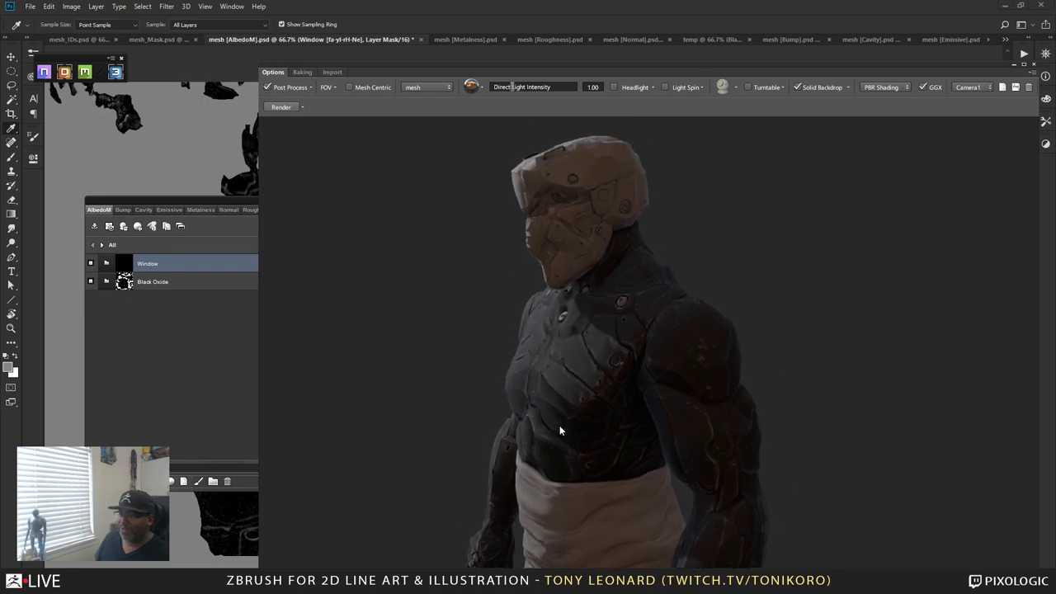
pyautogui.moveTo(570, 382); pyautogui.dragTo(602, 253)
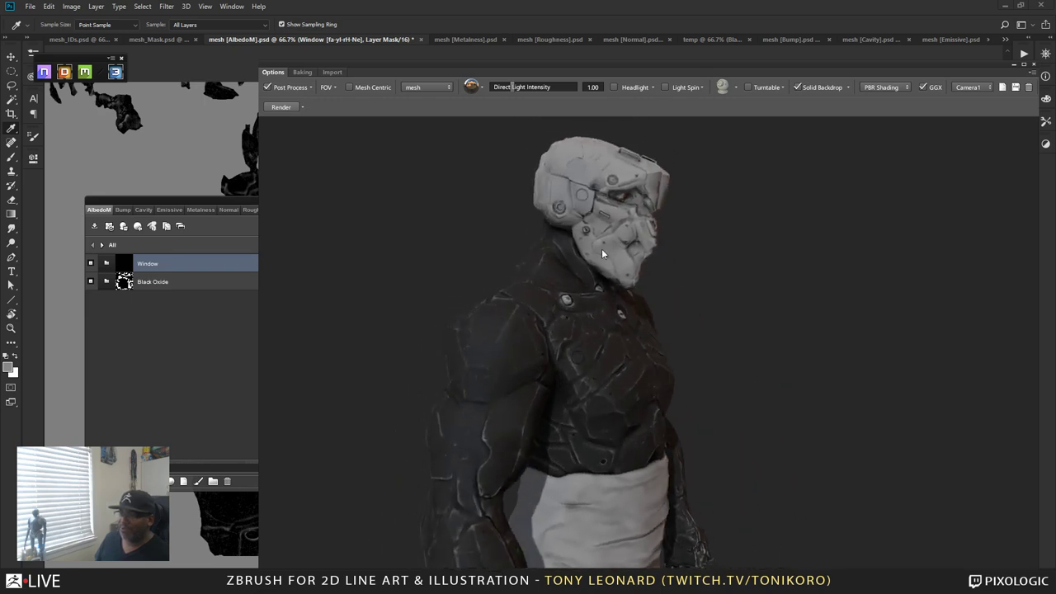
pyautogui.moveTo(583, 184); pyautogui.dragTo(618, 382)
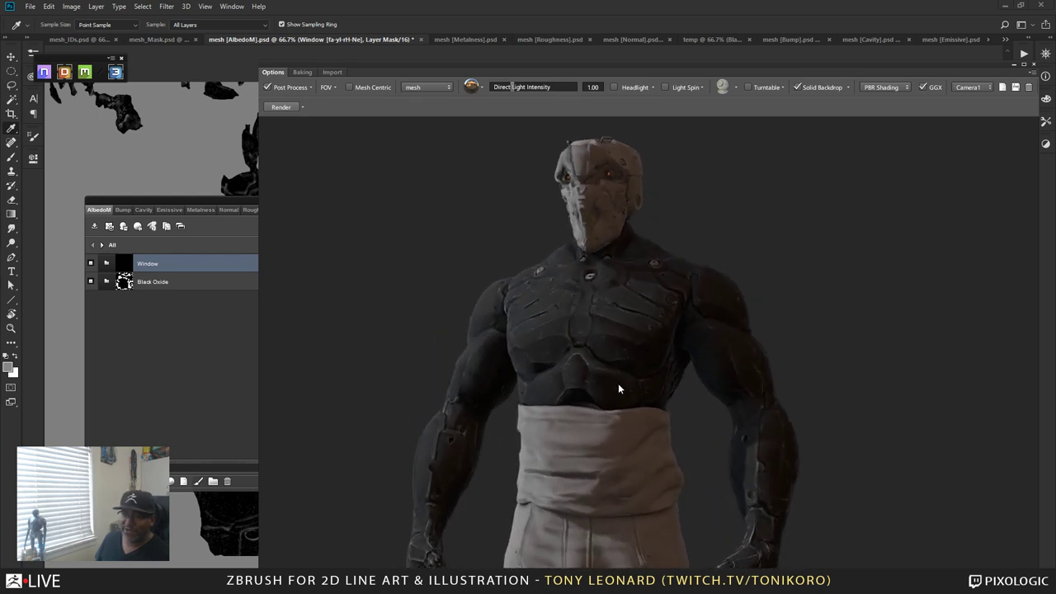
pyautogui.click(190, 201)
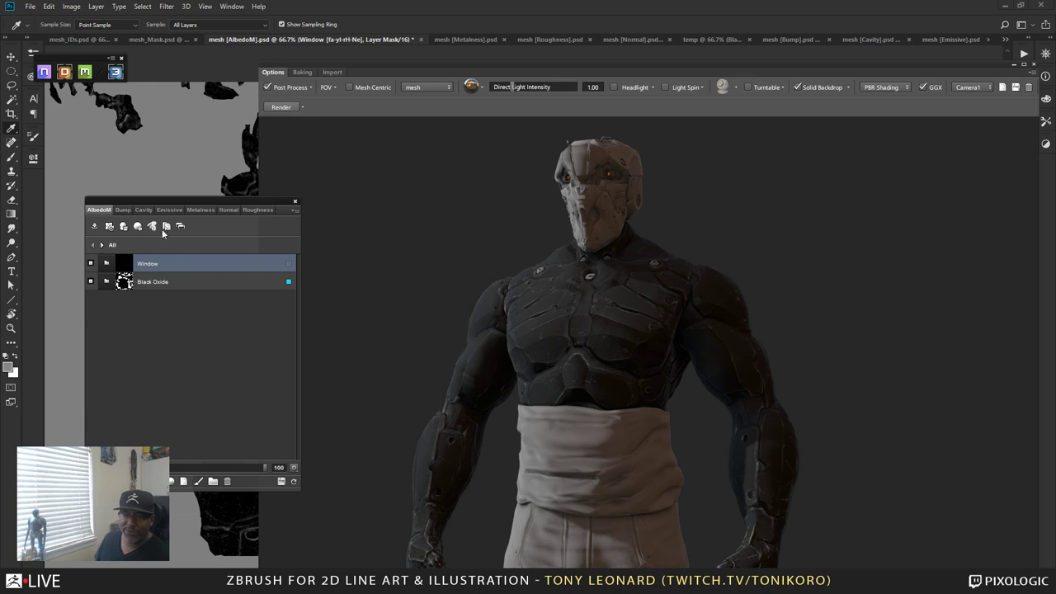
pyautogui.click(94, 226)
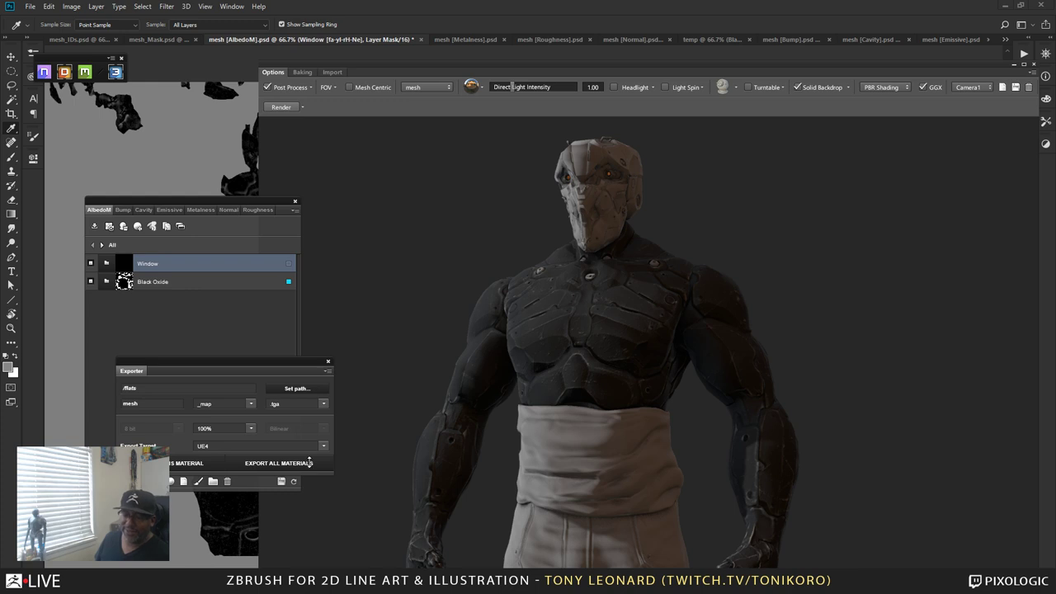
# - Export the texture maps for all materials and confirm the Export finished notice
pyautogui.click(309, 462)
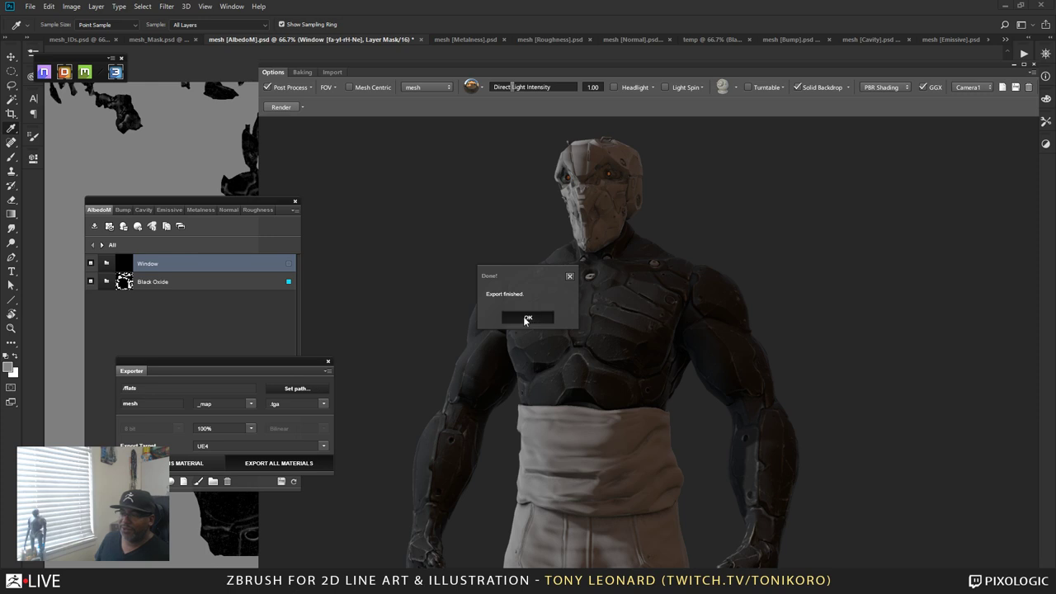
pyautogui.click(528, 316)
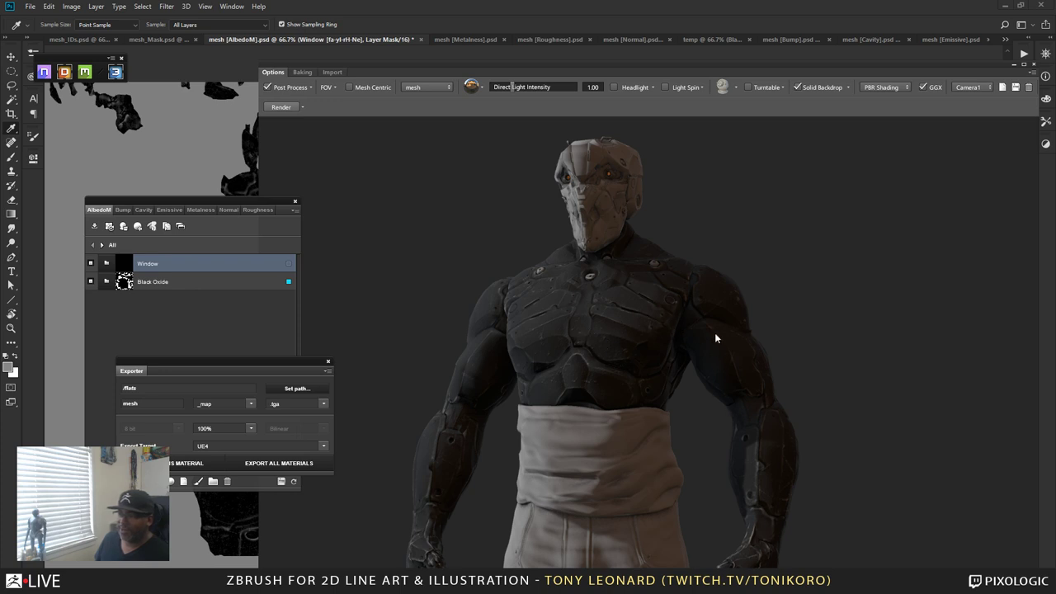
# - Orbit the PBR-shaded figure to inspect it from several angles, then bring up Alt+Tab
pyautogui.click(598, 358)
pyautogui.moveTo(631, 365); pyautogui.dragTo(686, 385)
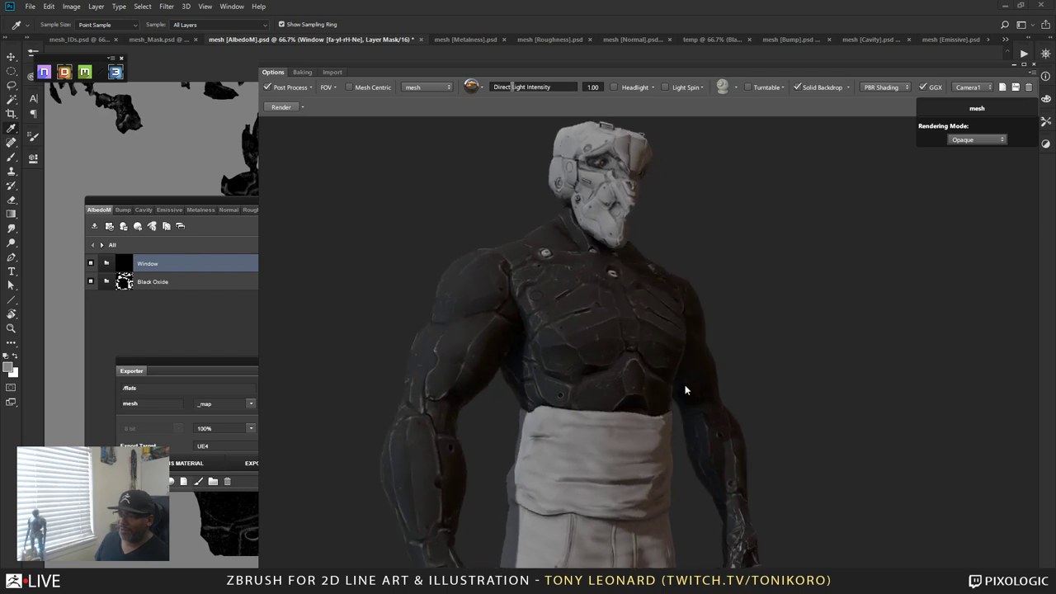
pyautogui.moveTo(575, 366); pyautogui.dragTo(577, 458)
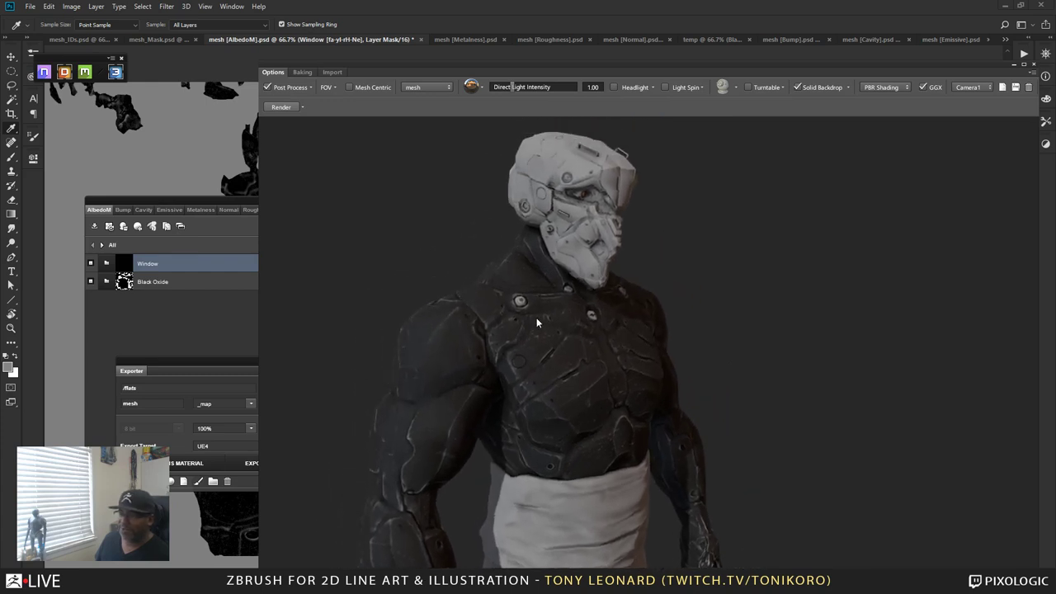
pyautogui.moveTo(601, 399); pyautogui.dragTo(655, 355)
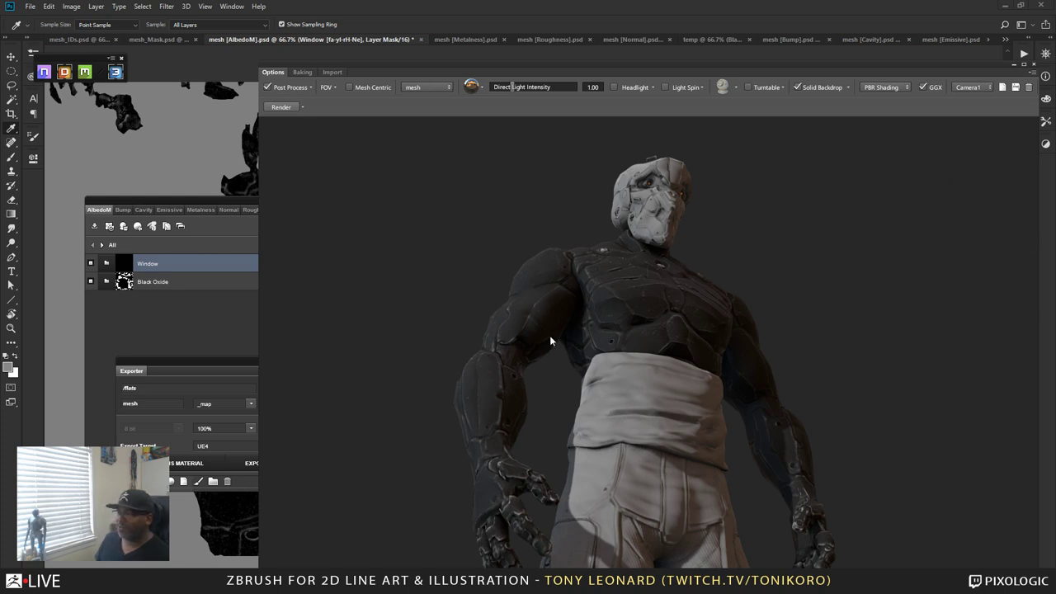
pyautogui.moveTo(645, 361); pyautogui.dragTo(705, 343)
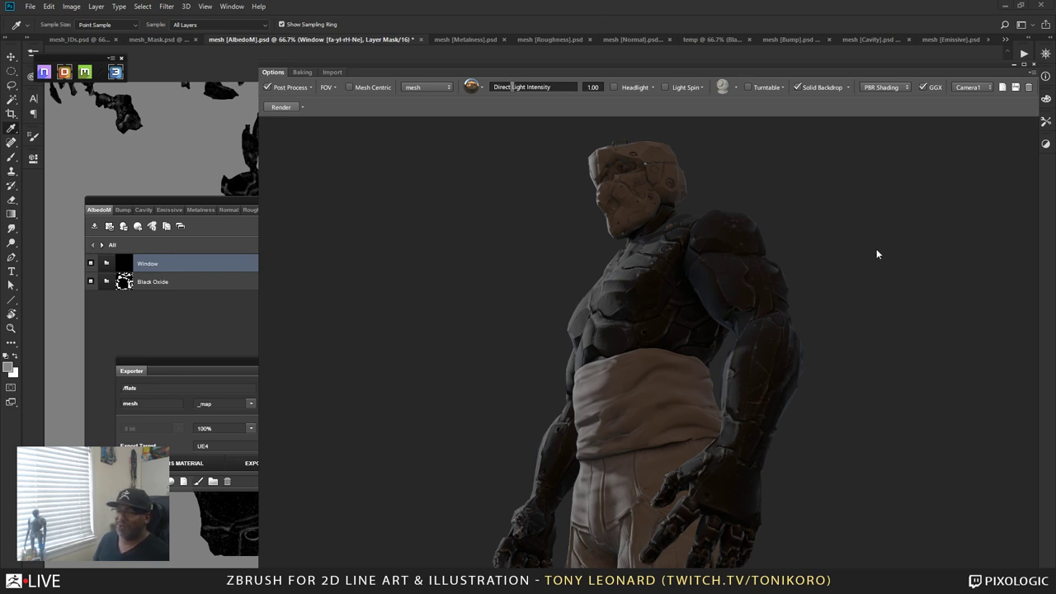
pyautogui.hotkey('alt', 'Tab')
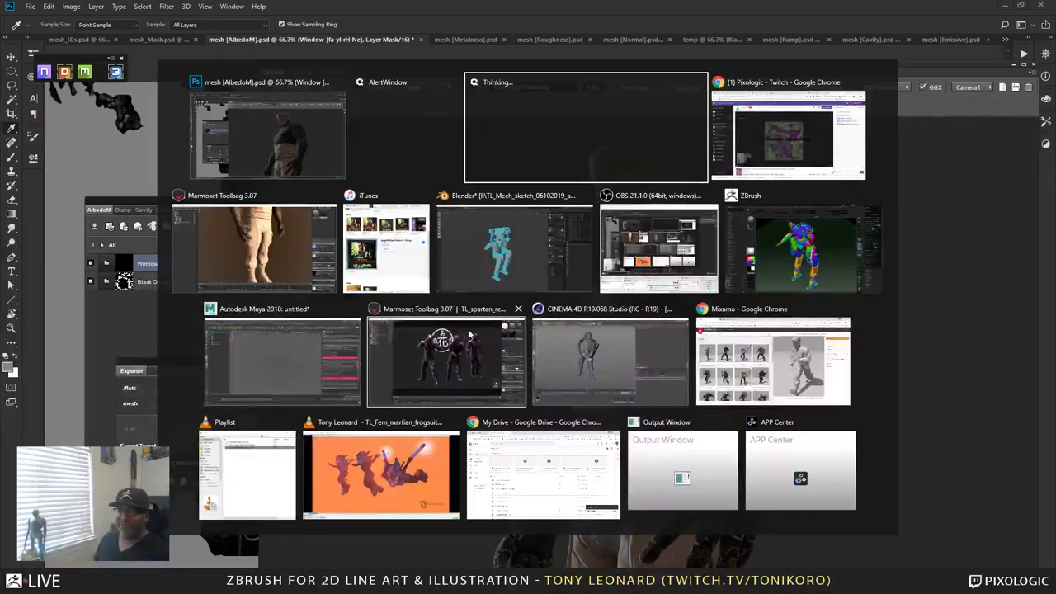
# - Switch to Marmoset Toolbag, reframe on the torso, backlight the figure, and browse for a Cavity Map texture
pyautogui.click(262, 258)
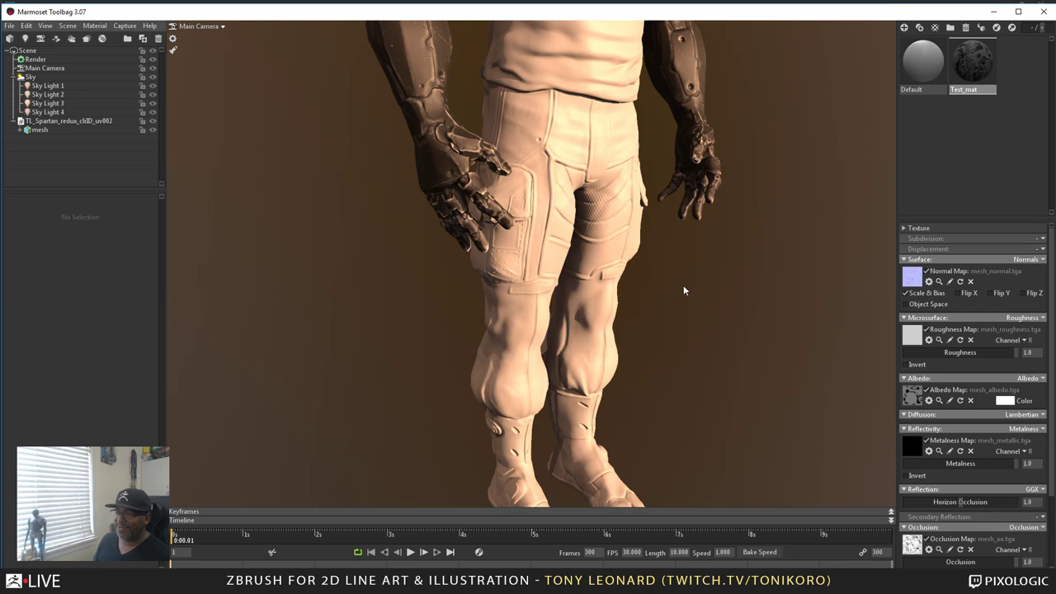
pyautogui.moveTo(684, 287); pyautogui.dragTo(645, 293)
pyautogui.moveTo(645, 294); pyautogui.dragTo(604, 378, button='middle')
pyautogui.moveTo(604, 377); pyautogui.dragTo(682, 225)
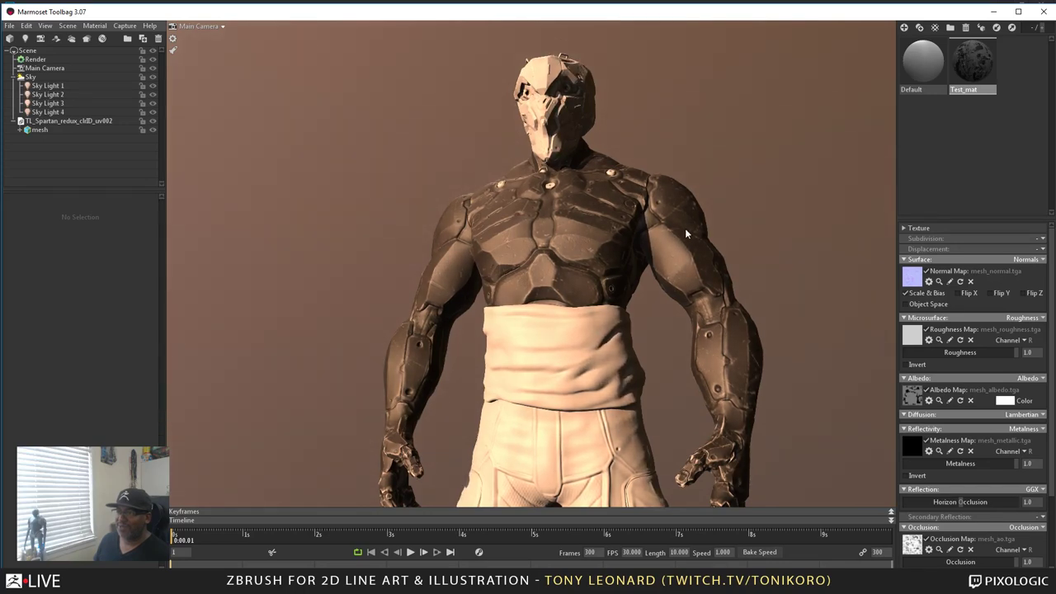
pyautogui.keyDown('shift'); pyautogui.moveTo(685, 233); pyautogui.dragTo(672, 303); pyautogui.keyUp('shift')
pyautogui.scroll(-3, 982, 414)
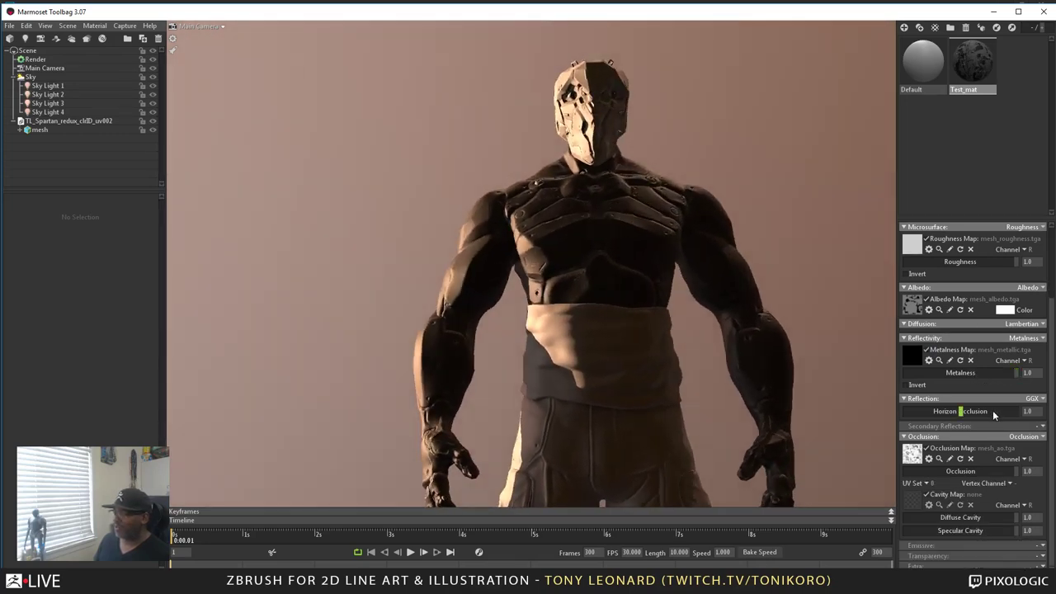
pyautogui.click(917, 499)
# - Load mesh_cavity.tga as the cavity map, relight the front, and set Diffuse Cavity to 0.633
pyautogui.click(382, 193)
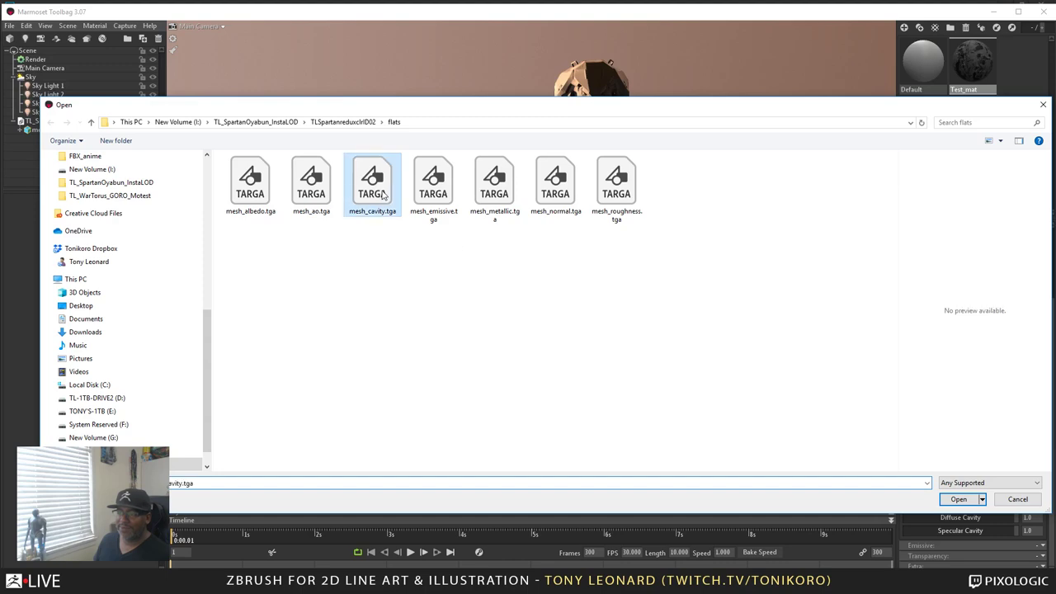
pyautogui.click(957, 499)
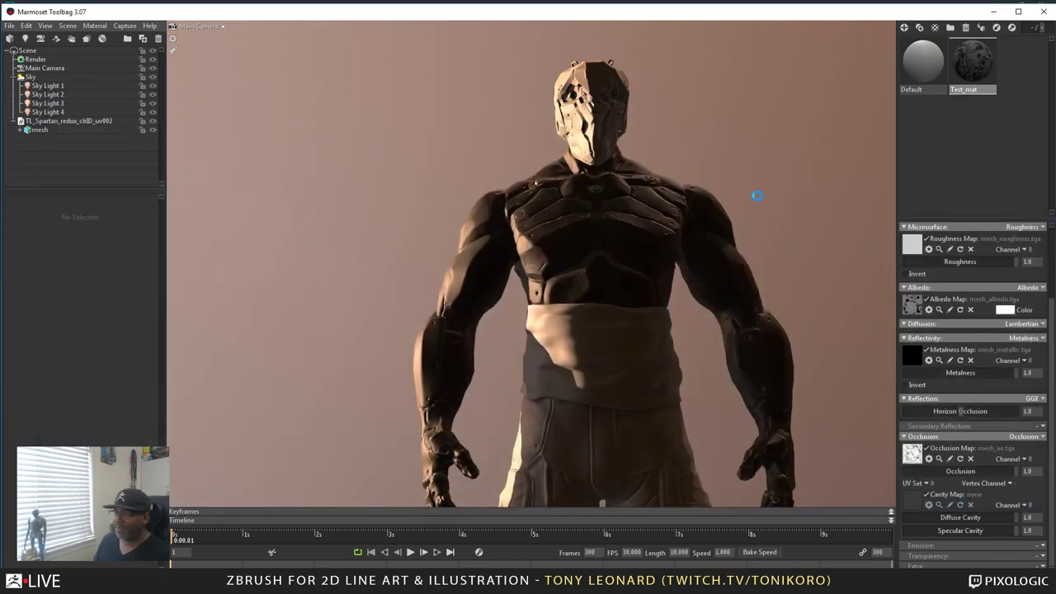
pyautogui.moveTo(644, 218); pyautogui.dragTo(644, 298)
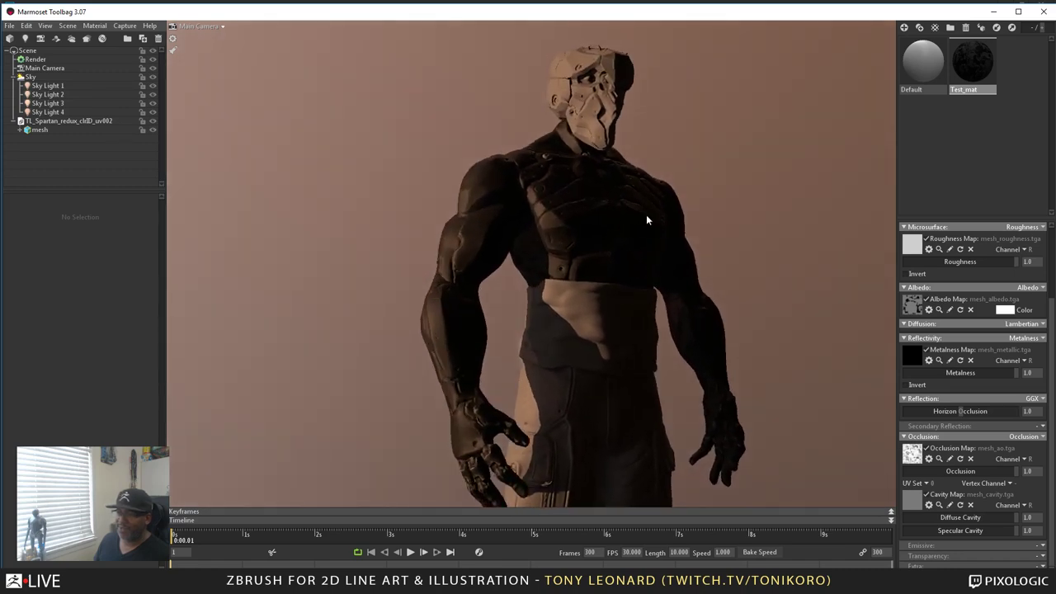
pyautogui.keyDown('shift'); pyautogui.moveTo(646, 221); pyautogui.dragTo(715, 242); pyautogui.keyUp('shift')
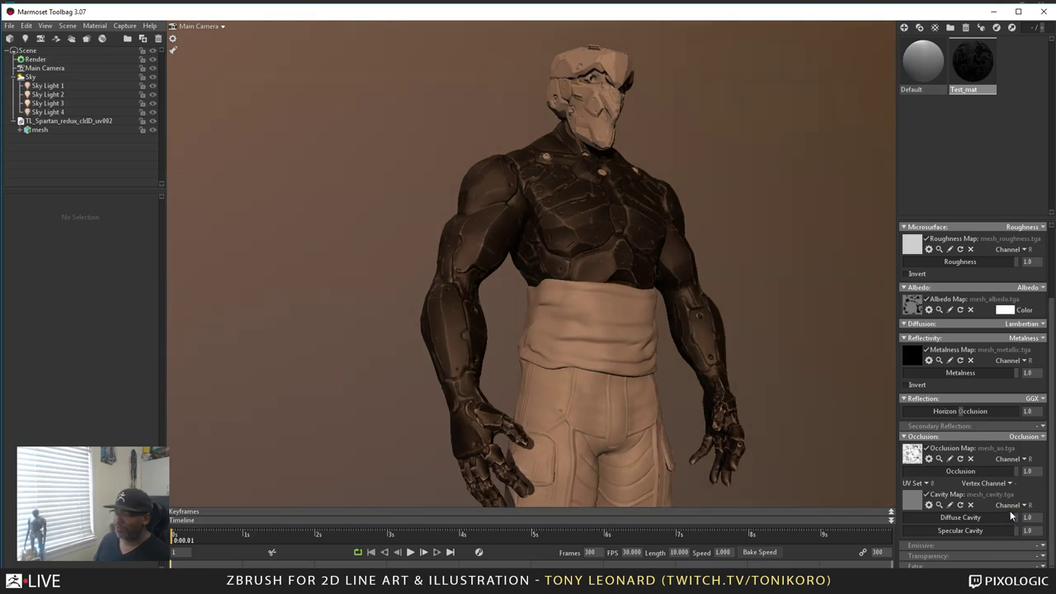
pyautogui.moveTo(1015, 518); pyautogui.dragTo(979, 517)
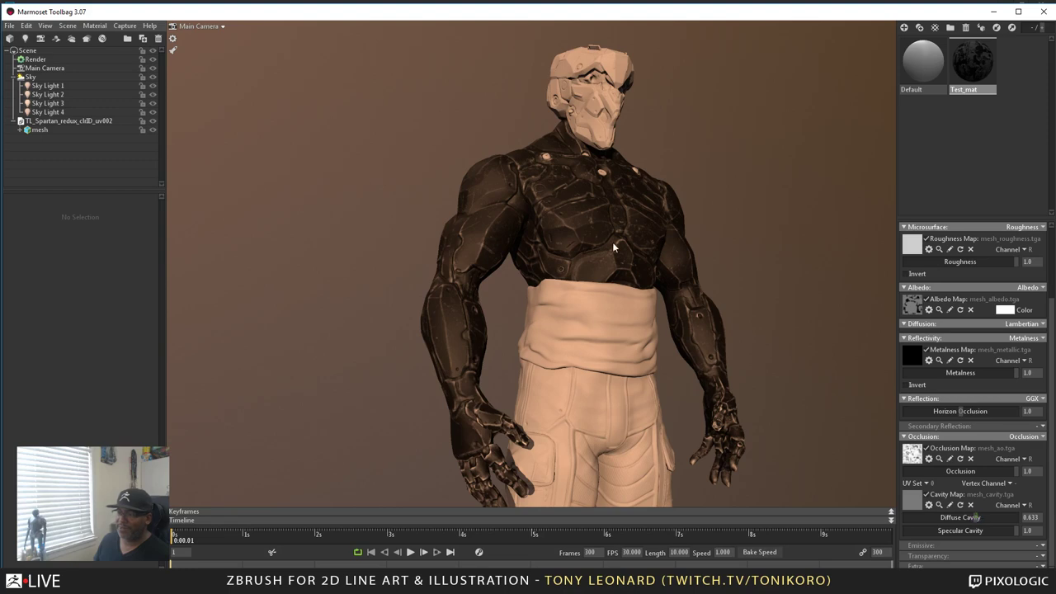
pyautogui.moveTo(654, 266); pyautogui.dragTo(635, 300)
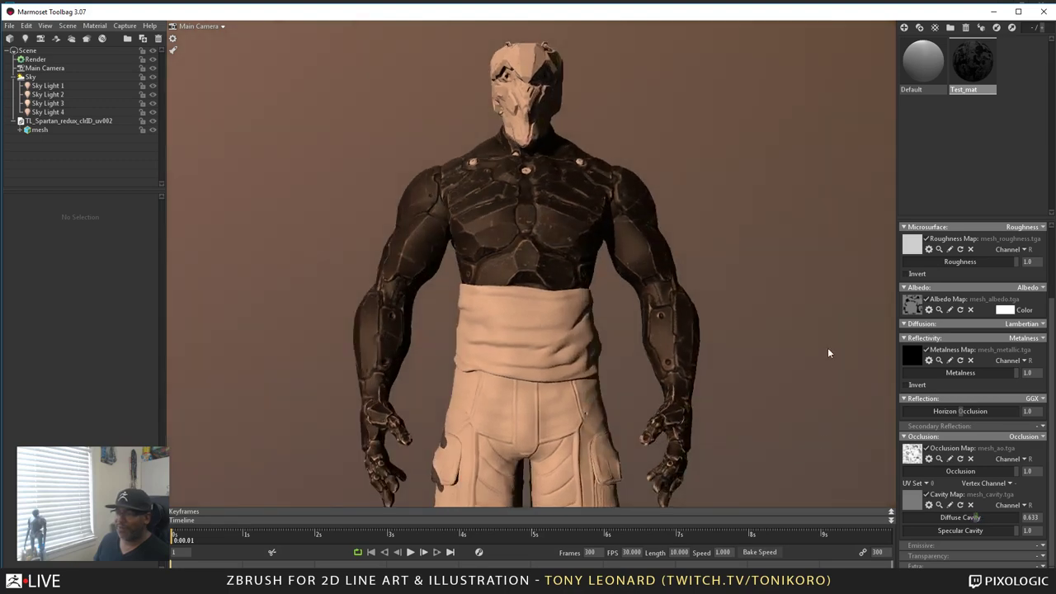
pyautogui.moveTo(778, 375); pyautogui.dragTo(602, 362)
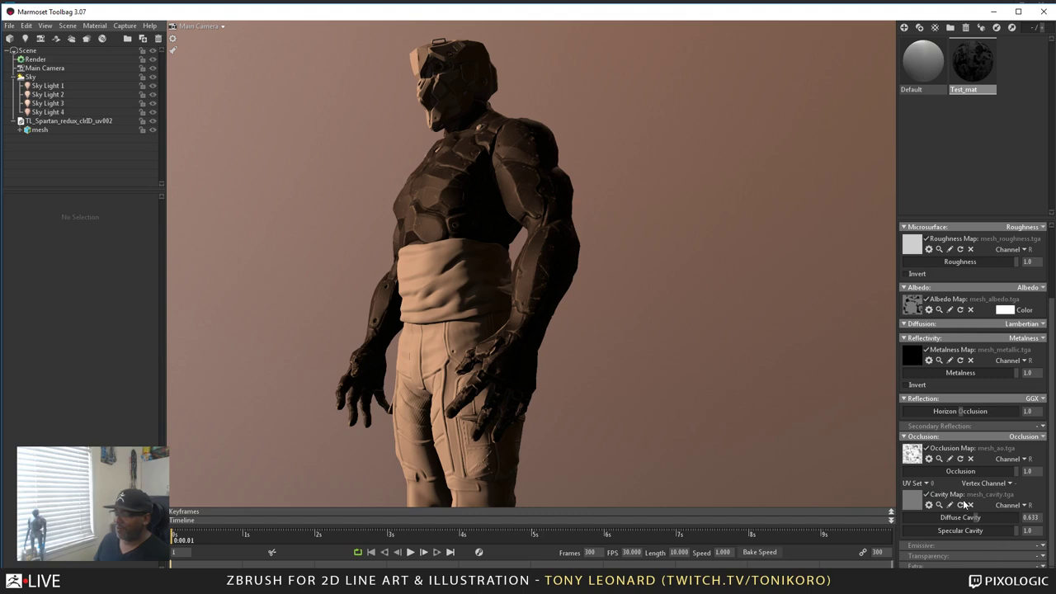
# - Turn on Emissive for the material and load mesh_emissive.tga as its emissive map
pyautogui.click(1039, 547)
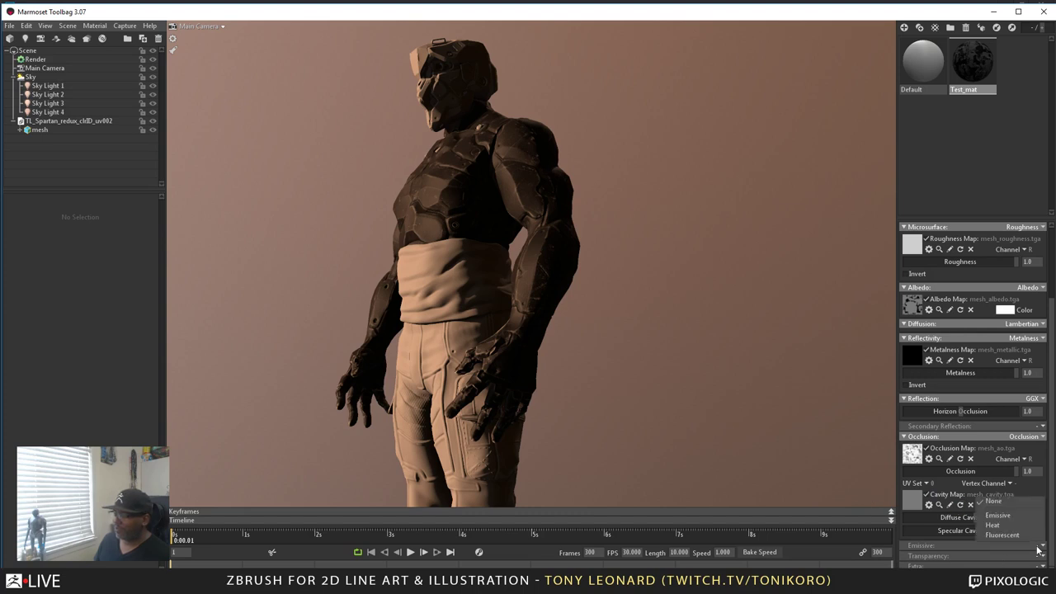
pyautogui.click(1015, 516)
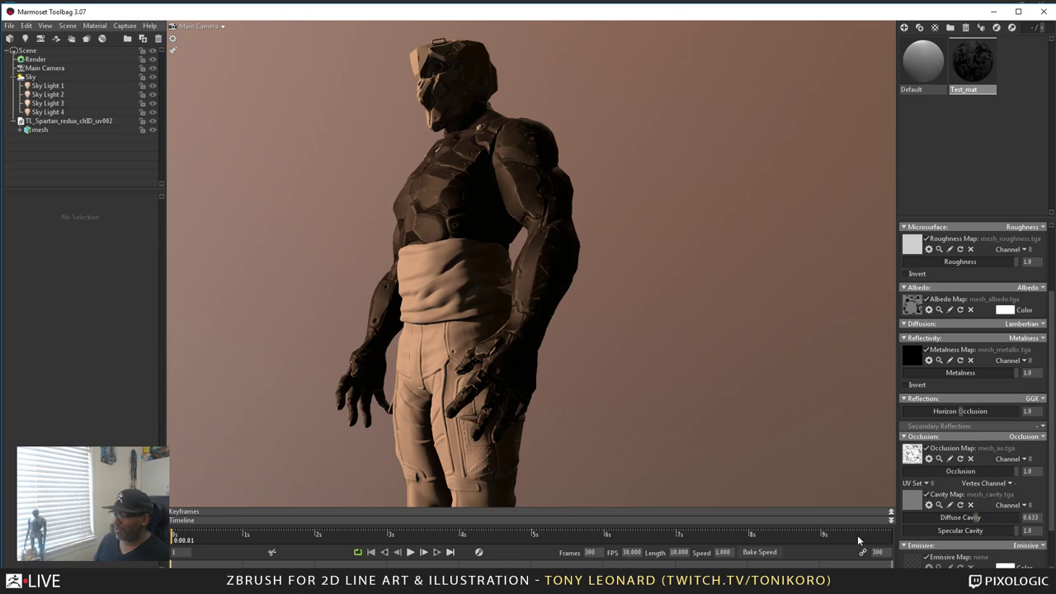
pyautogui.scroll(-1, 947, 422)
pyautogui.click(922, 515)
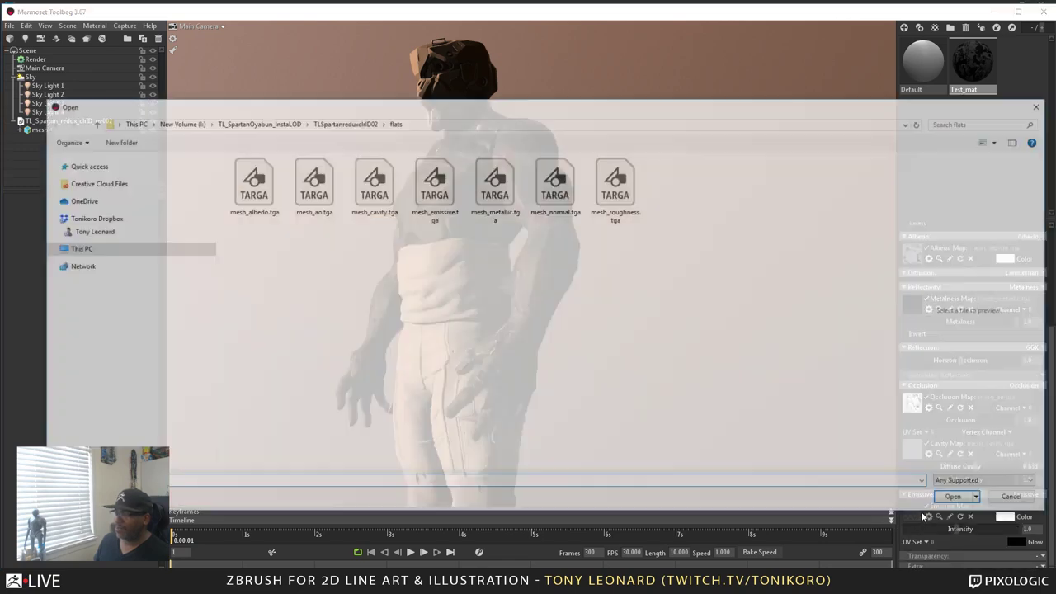
pyautogui.click(435, 189)
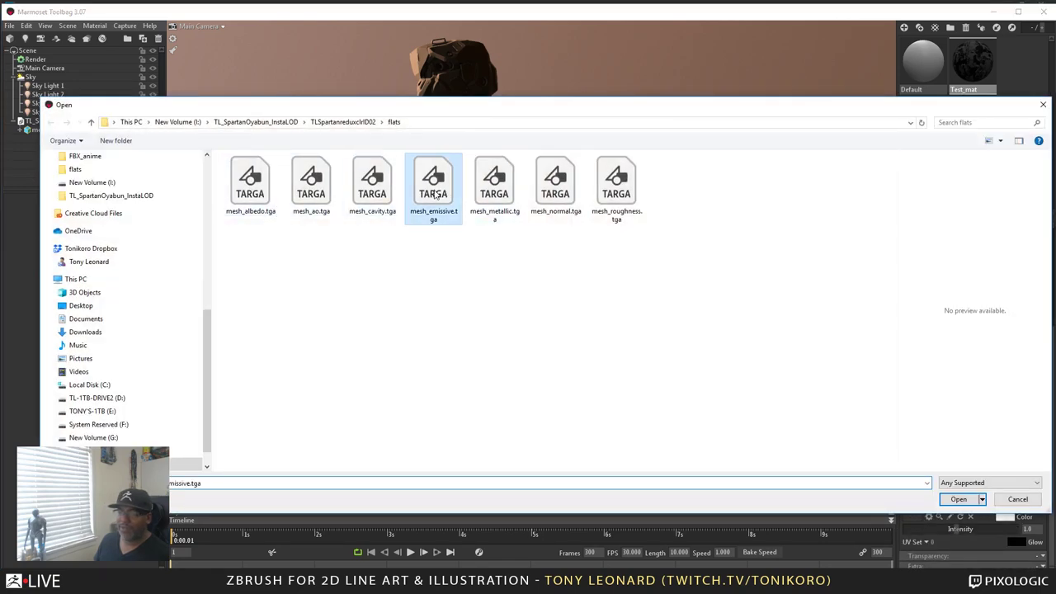
pyautogui.click(958, 499)
pyautogui.moveTo(427, 271); pyautogui.dragTo(527, 237)
pyautogui.moveTo(539, 266); pyautogui.dragTo(589, 333)
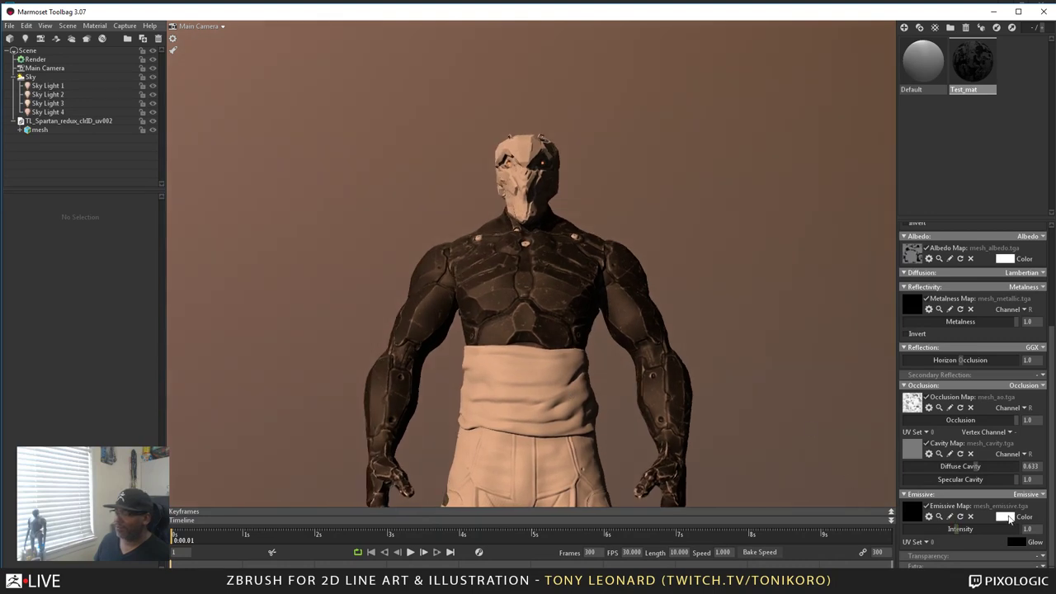
# - Tint the emissive colour pale yellow and raise the emissive intensity to 7.435
pyautogui.click(1005, 516)
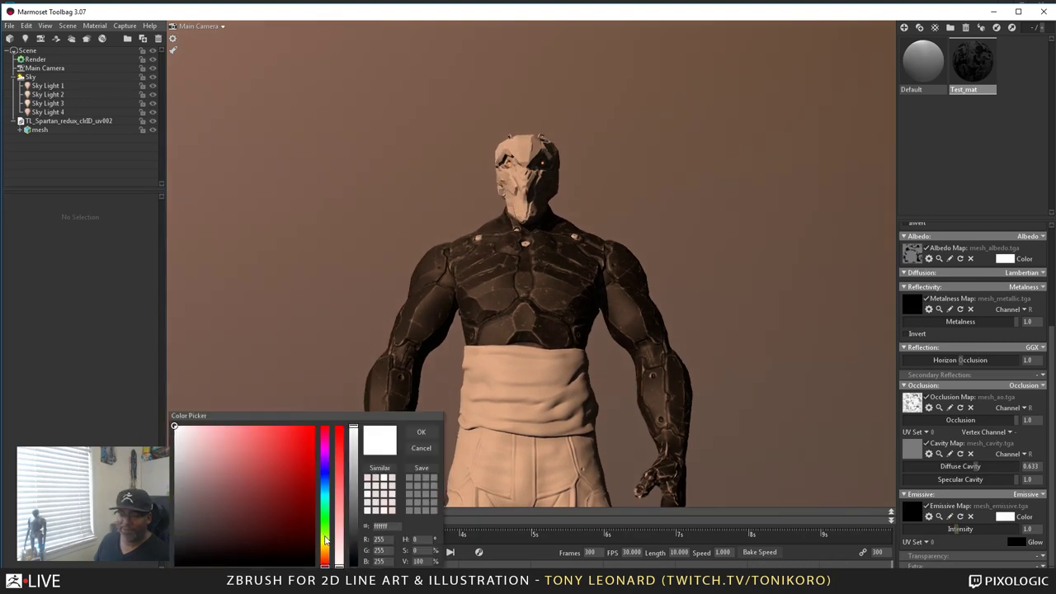
pyautogui.moveTo(325, 541); pyautogui.dragTo(328, 551)
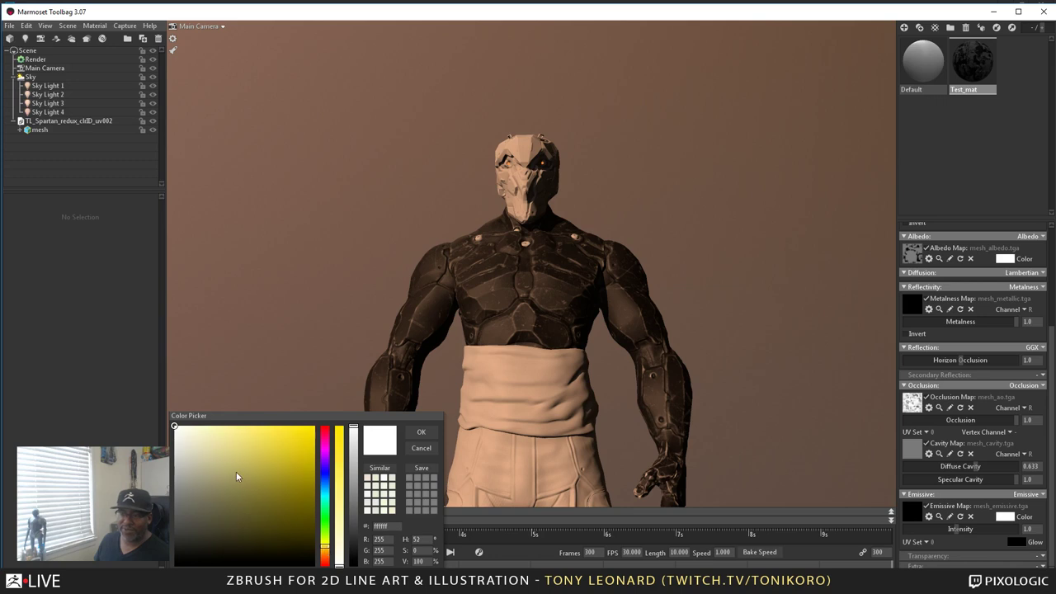
pyautogui.click(238, 426)
pyautogui.click(421, 432)
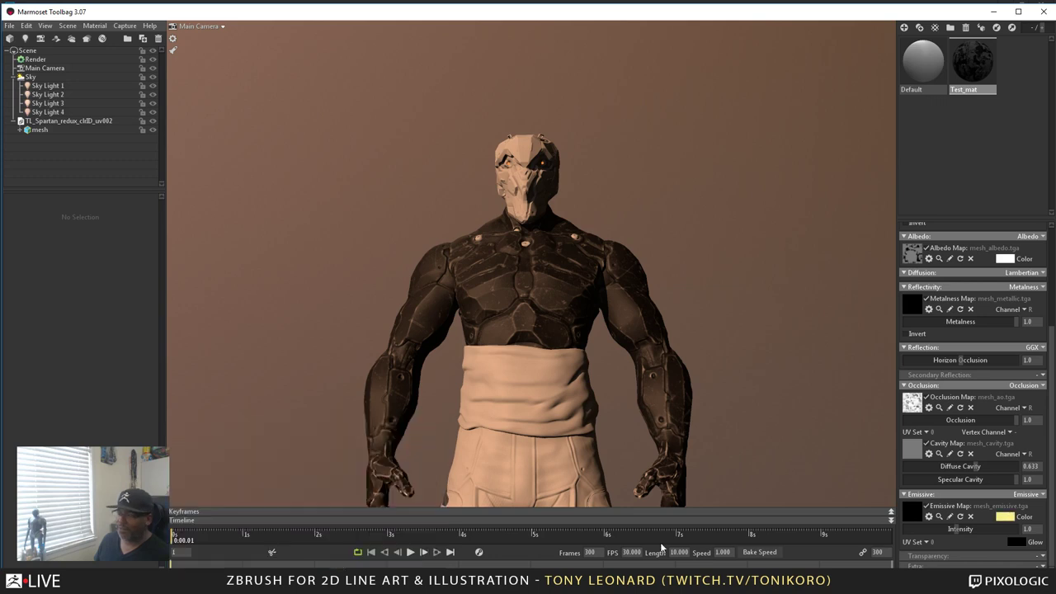
pyautogui.moveTo(956, 533); pyautogui.dragTo(961, 527)
pyautogui.moveTo(800, 375); pyautogui.dragTo(643, 375)
# - Change the emissive colour from yellow to a deeper orange
pyautogui.click(1003, 516)
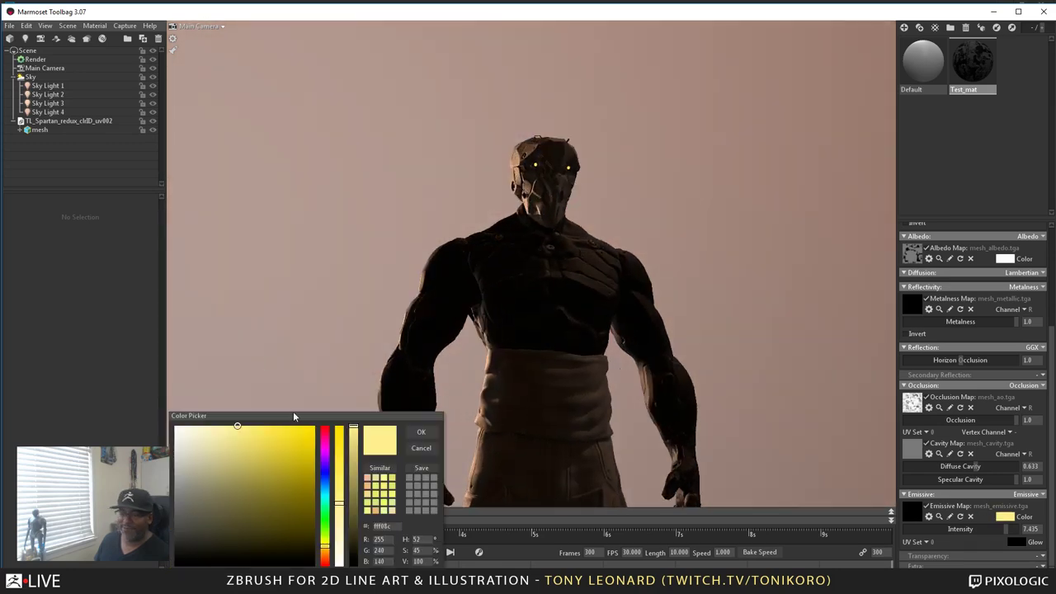
pyautogui.moveTo(323, 553); pyautogui.dragTo(329, 560)
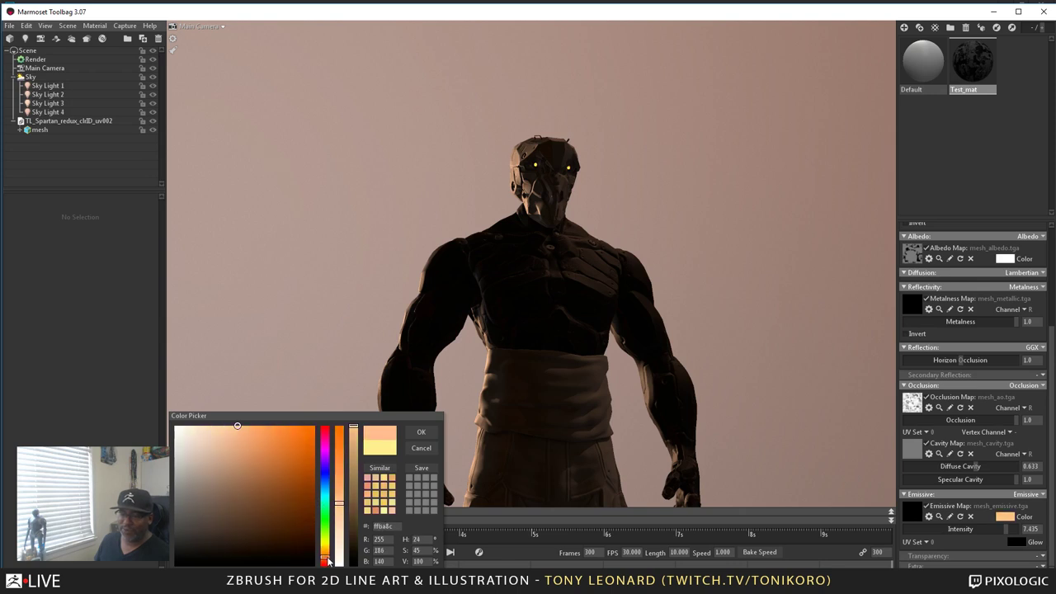
pyautogui.moveTo(295, 438); pyautogui.dragTo(286, 412)
pyautogui.click(421, 431)
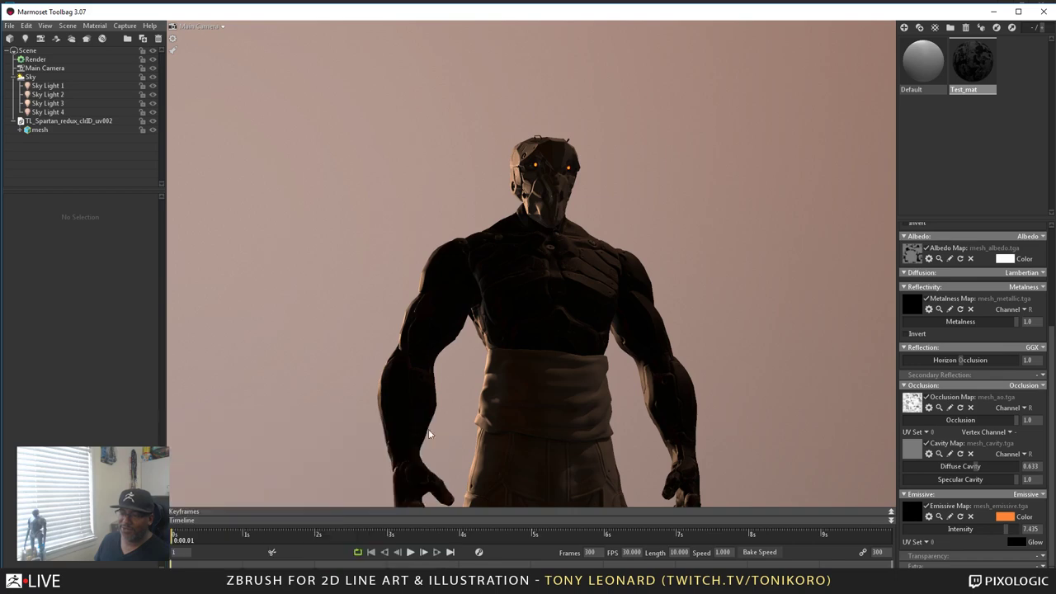
pyautogui.moveTo(429, 432); pyautogui.dragTo(608, 382)
# - Orbit around the character and rotate the lighting to review it from several angles
pyautogui.moveTo(560, 291); pyautogui.dragTo(523, 384)
pyautogui.moveTo(523, 385); pyautogui.dragTo(479, 306, button='middle')
pyautogui.moveTo(478, 306); pyautogui.dragTo(401, 370)
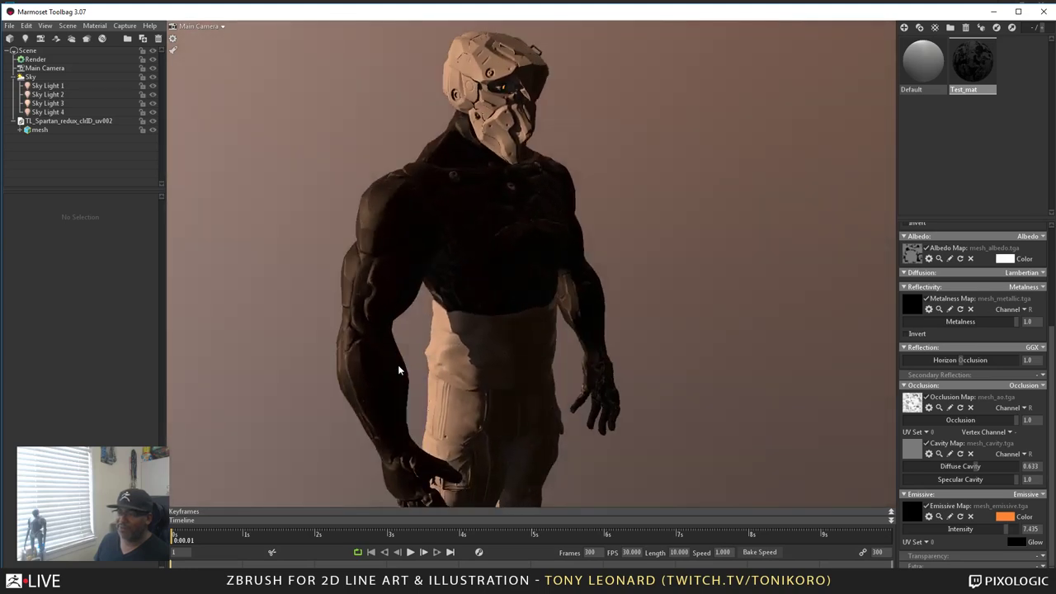
pyautogui.moveTo(500, 396); pyautogui.dragTo(444, 265, button='middle')
pyautogui.moveTo(444, 271); pyautogui.dragTo(487, 240)
pyautogui.moveTo(487, 240); pyautogui.dragTo(457, 395, button='middle')
pyautogui.moveTo(466, 317)
pyautogui.keyDown('shift'); pyautogui.mouseDown()
pyautogui.moveTo(431, 339)
pyautogui.moveTo(273, 384)
pyautogui.moveTo(367, 367)
pyautogui.mouseUp(); pyautogui.keyUp('shift')
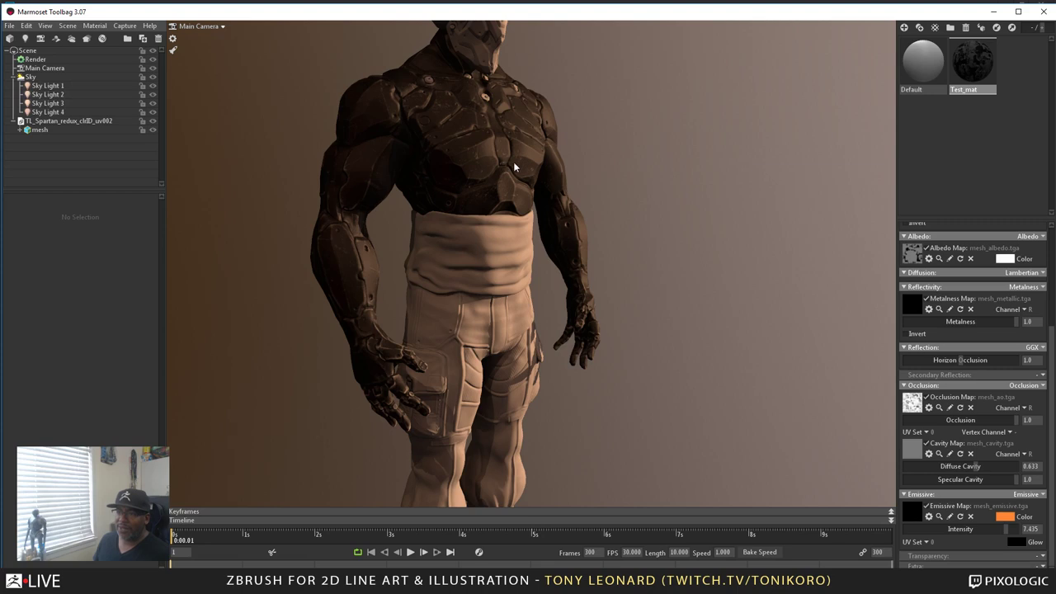
pyautogui.hotkey('alt', 'Tab')
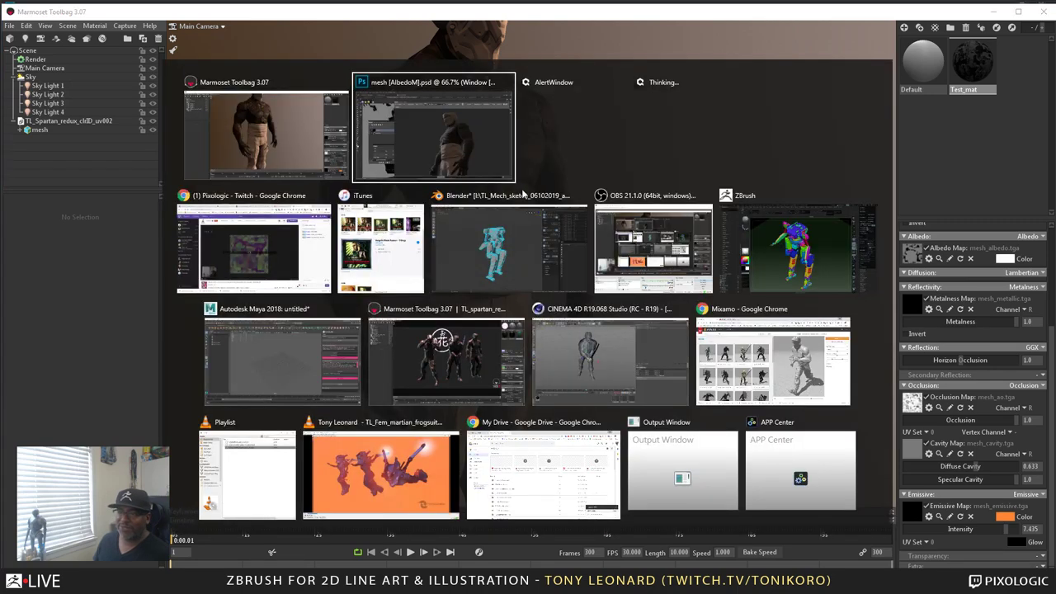
# - Bring mesh_AlbedoM.psd forward and orbit the figure to inspect black oxide armour and pale cloth
pyautogui.click(451, 158)
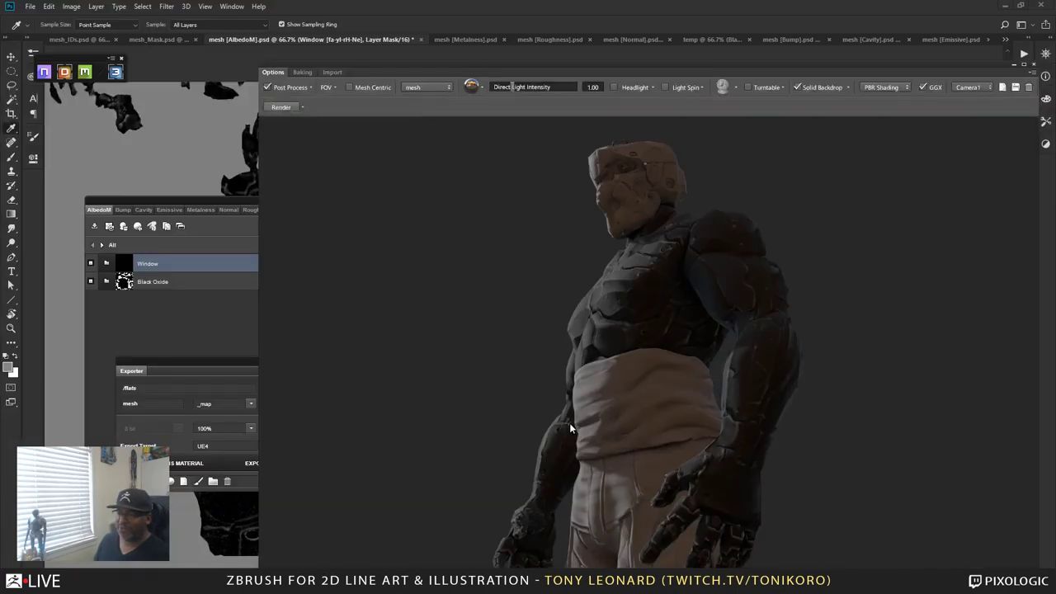
pyautogui.moveTo(504, 376); pyautogui.dragTo(615, 429)
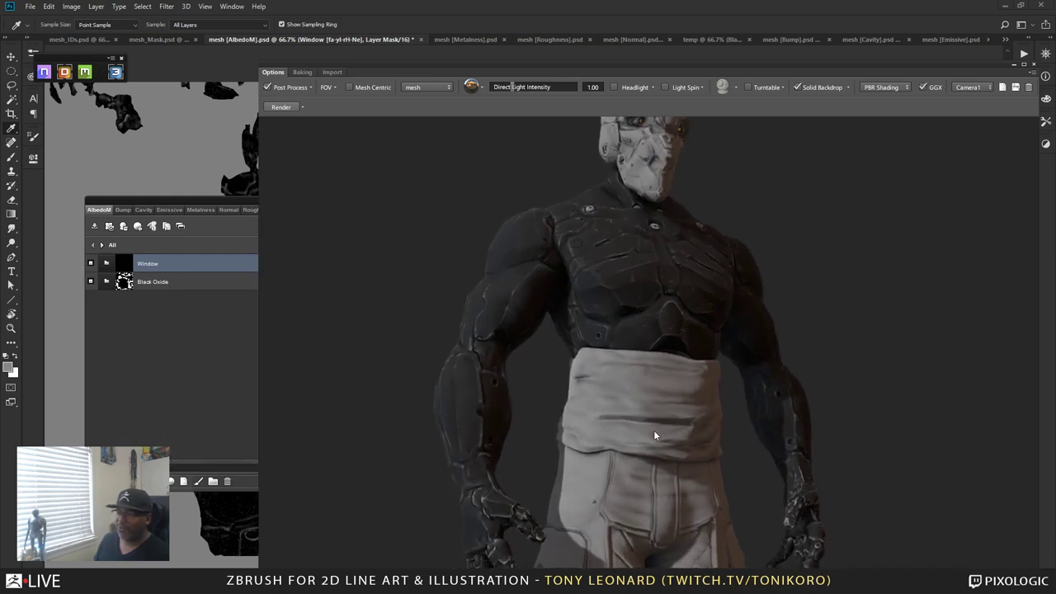
pyautogui.moveTo(654, 430); pyautogui.dragTo(725, 237, button='middle')
pyautogui.moveTo(719, 252); pyautogui.dragTo(840, 448)
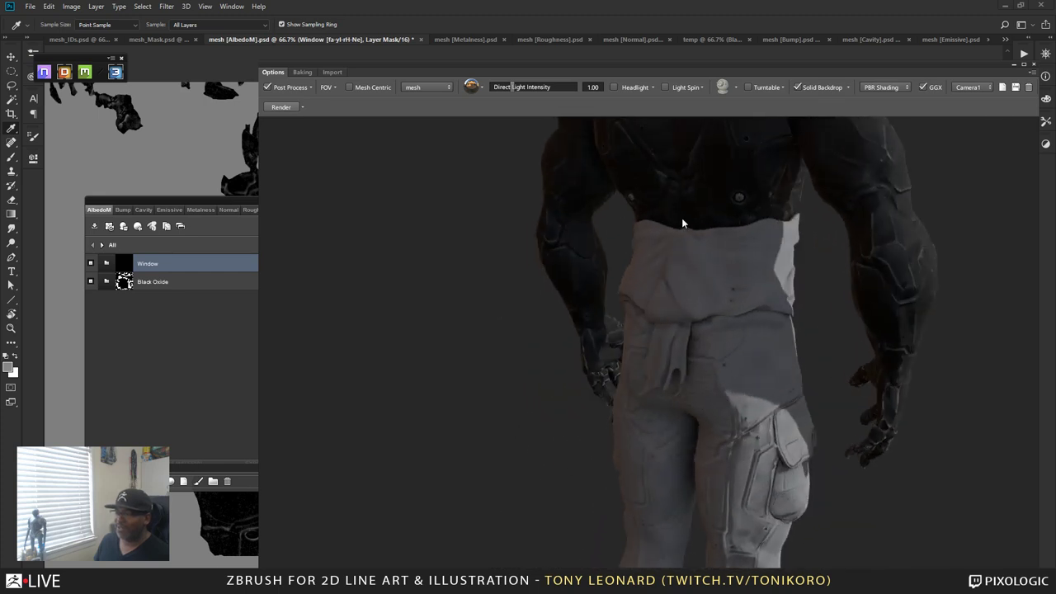
pyautogui.moveTo(739, 309); pyautogui.dragTo(685, 256)
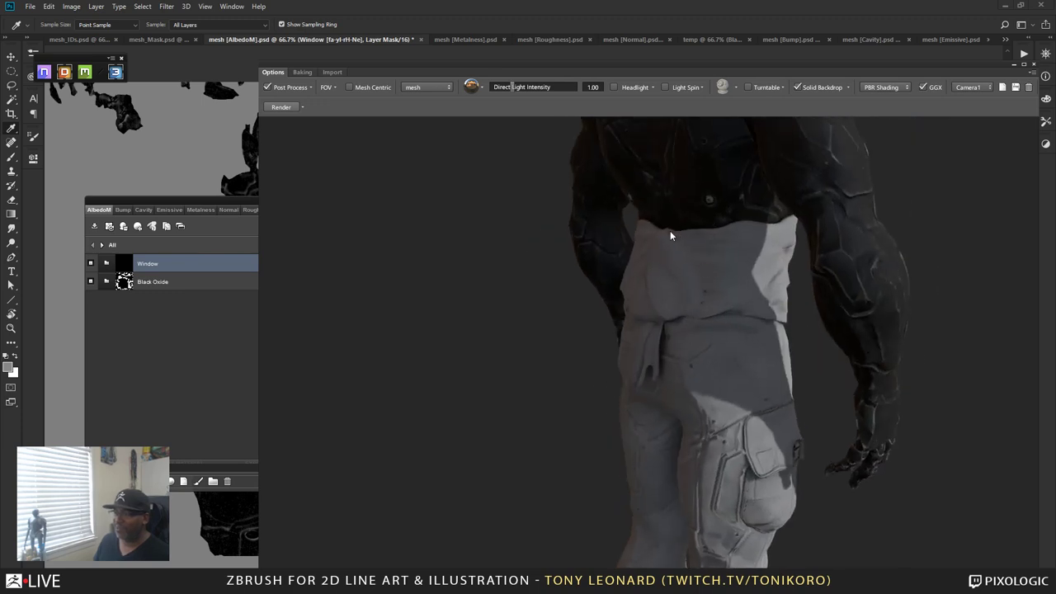
pyautogui.moveTo(717, 316); pyautogui.dragTo(577, 369)
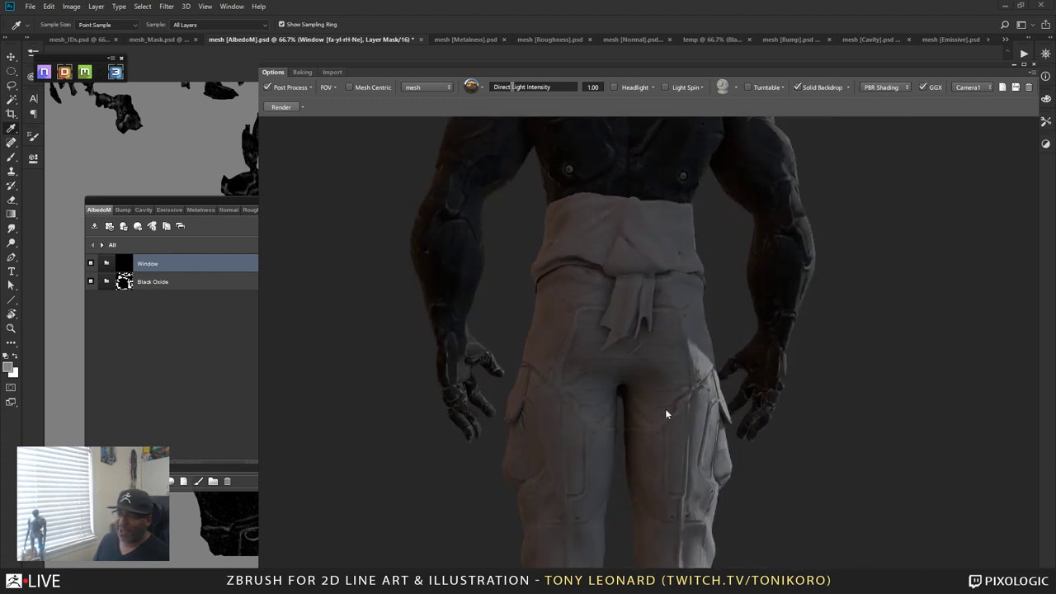
pyautogui.moveTo(665, 409); pyautogui.dragTo(678, 341)
pyautogui.moveTo(719, 264); pyautogui.dragTo(616, 350)
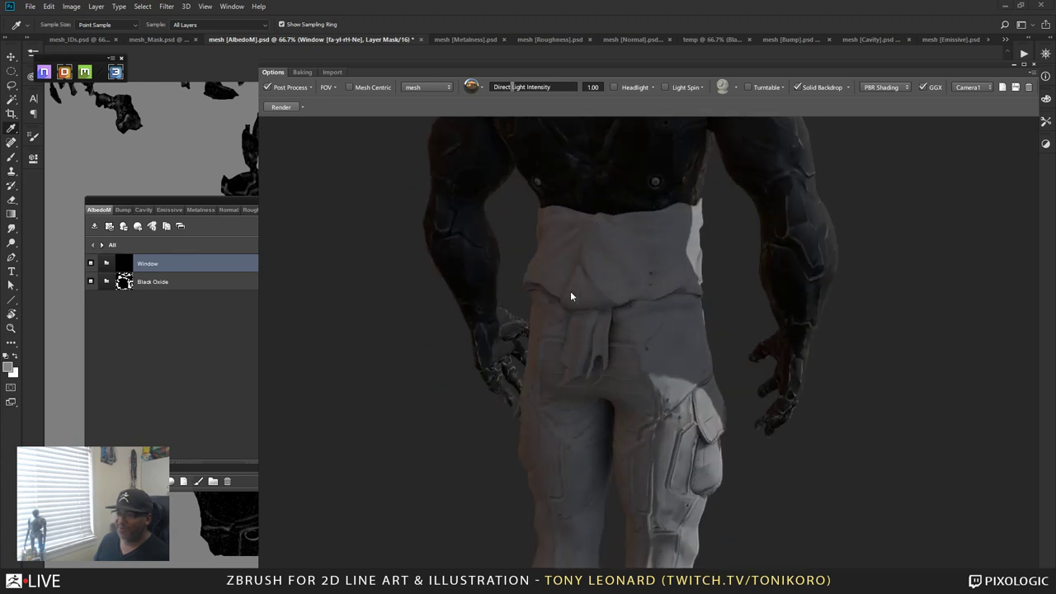
pyautogui.moveTo(557, 270); pyautogui.dragTo(690, 387)
pyautogui.moveTo(631, 469); pyautogui.dragTo(522, 335)
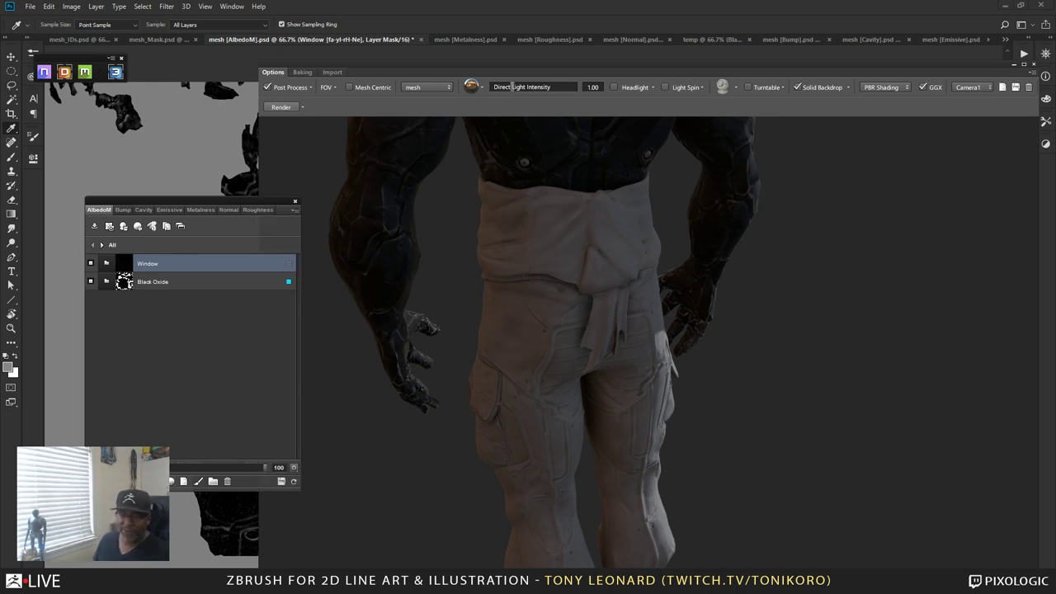
# - Add a Color fill layer above Window and Black Oxide, then check the greyed model in 3D
pyautogui.click(184, 482)
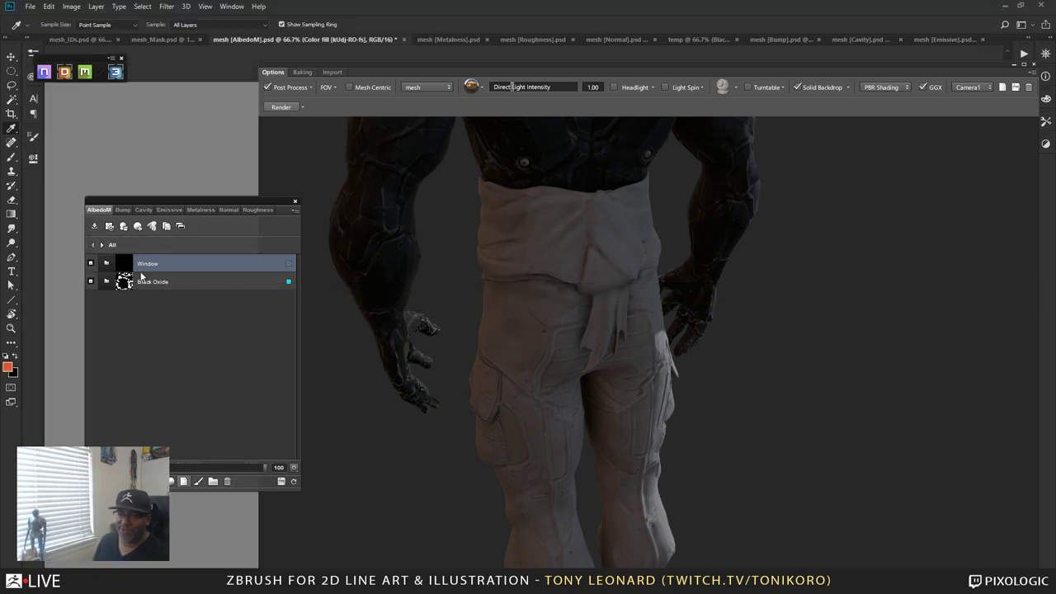
pyautogui.click(287, 263)
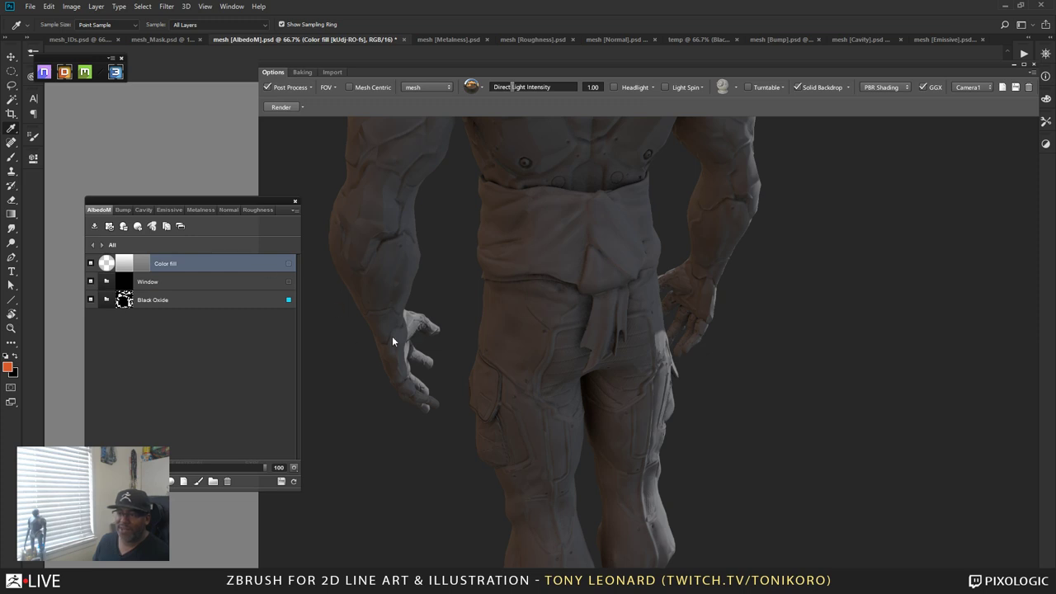
pyautogui.click(456, 390)
pyautogui.moveTo(603, 388); pyautogui.dragTo(646, 379)
pyautogui.moveTo(662, 474); pyautogui.dragTo(651, 431)
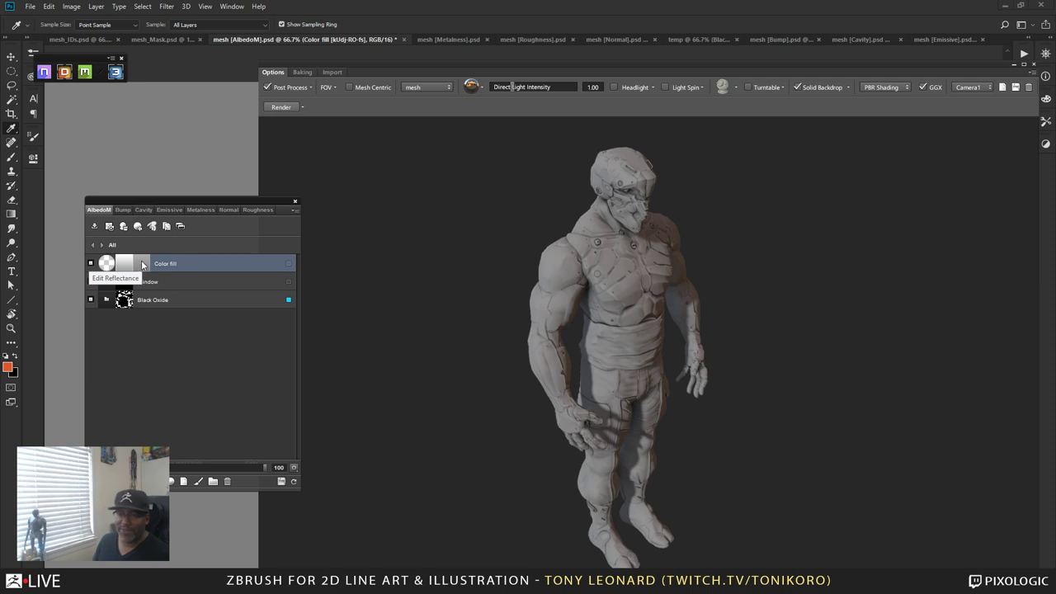
# - Set the Color fill layer's reflectance colour to olive #696042
pyautogui.click(142, 264)
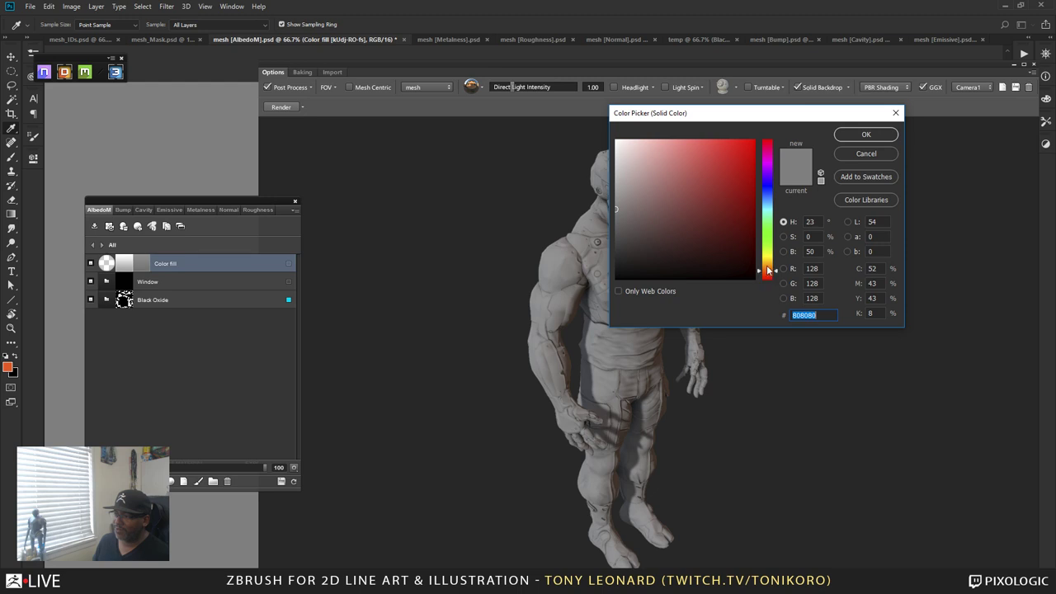
pyautogui.moveTo(768, 270); pyautogui.dragTo(770, 264)
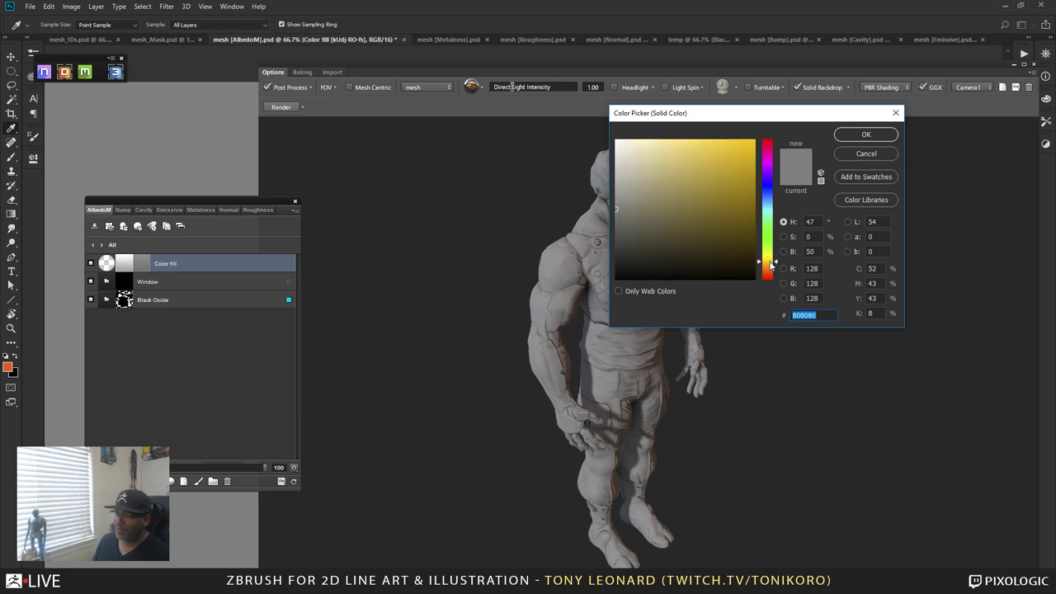
pyautogui.moveTo(659, 228)
pyautogui.mouseDown()
pyautogui.moveTo(657, 242)
pyautogui.moveTo(646, 240)
pyautogui.mouseUp()
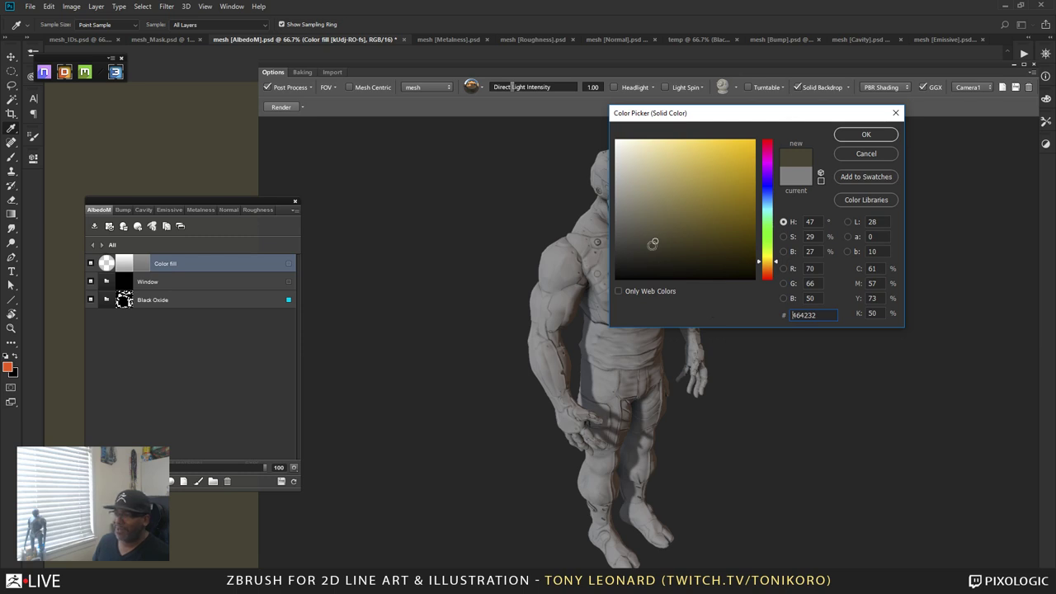
pyautogui.moveTo(653, 232); pyautogui.dragTo(667, 221)
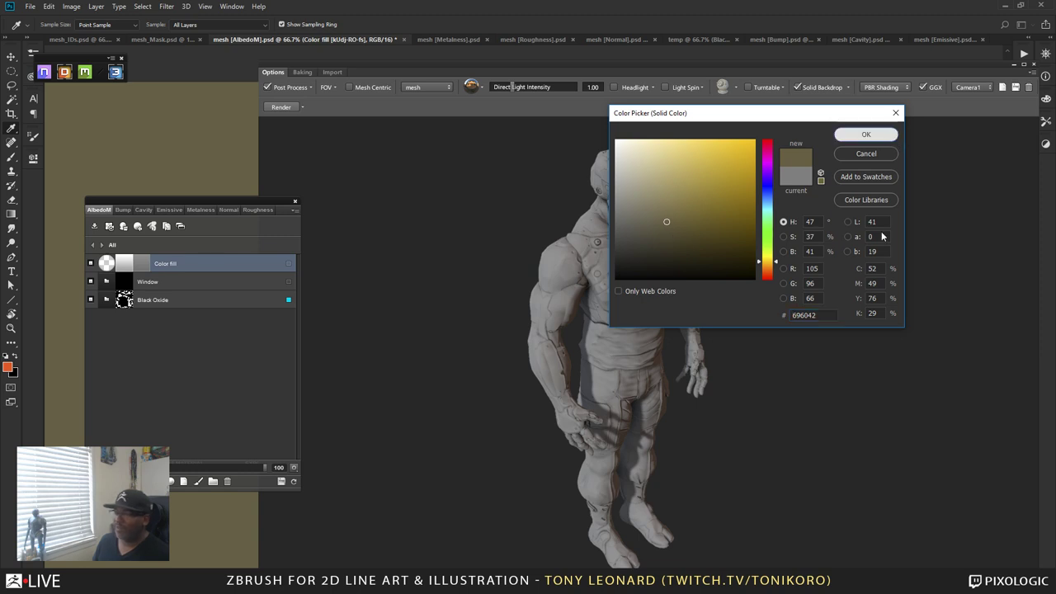
pyautogui.click(887, 135)
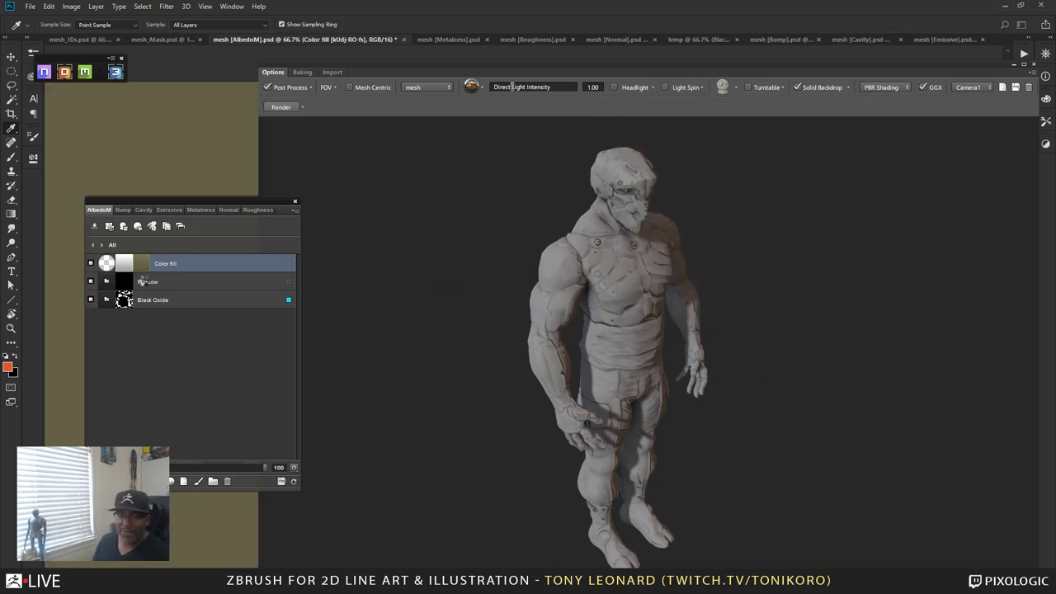
pyautogui.moveTo(124, 264); pyautogui.dragTo(128, 272)
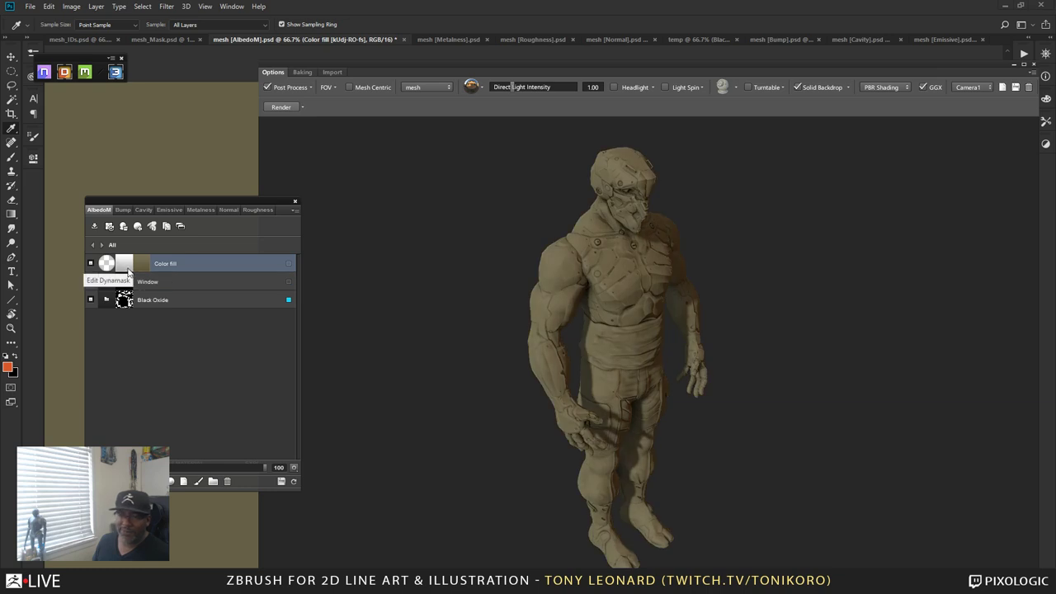
# - Give the Color fill layer a full-shaded Blank - Black Dynamask, hiding the olive fill
pyautogui.click(128, 272)
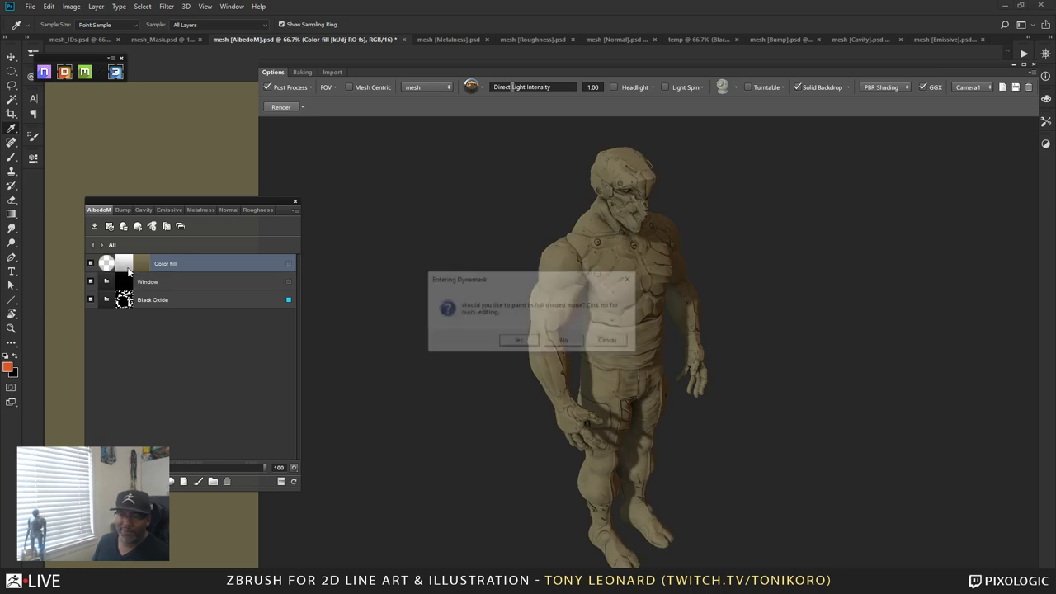
pyautogui.click(525, 343)
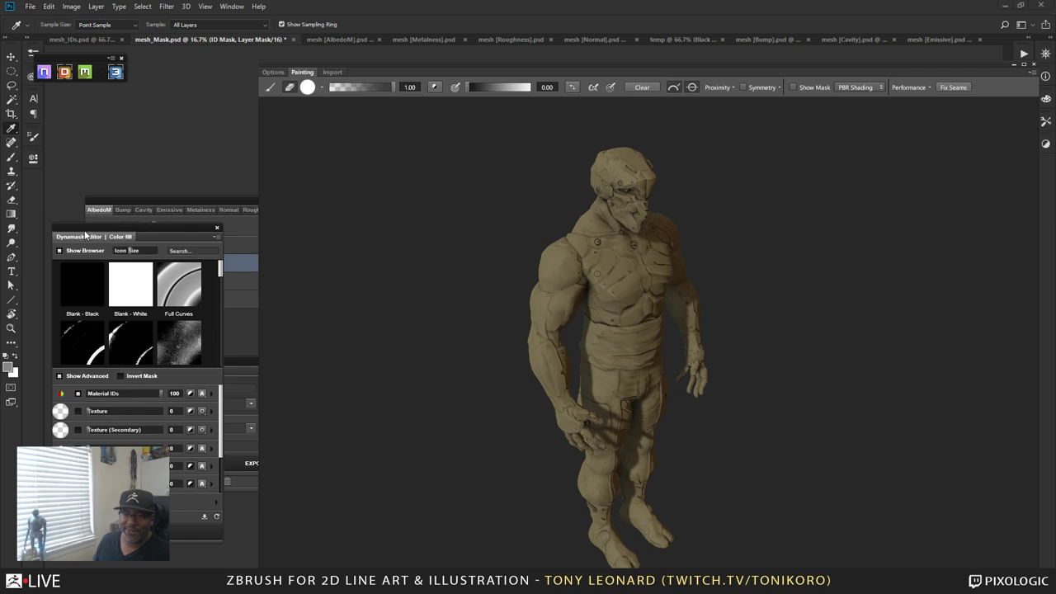
pyautogui.moveTo(166, 226); pyautogui.dragTo(185, 151)
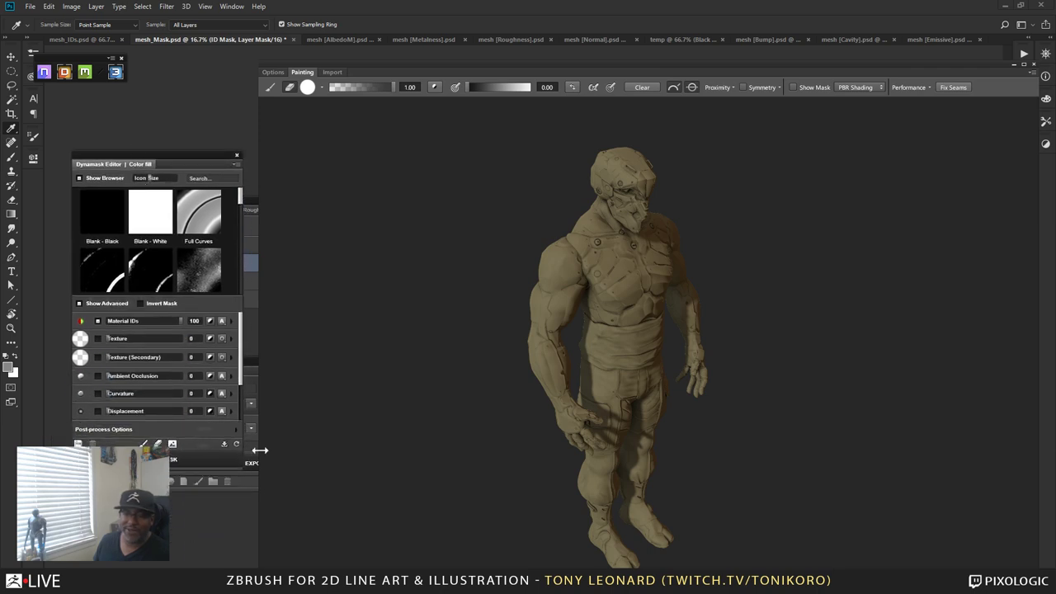
pyautogui.click(100, 219)
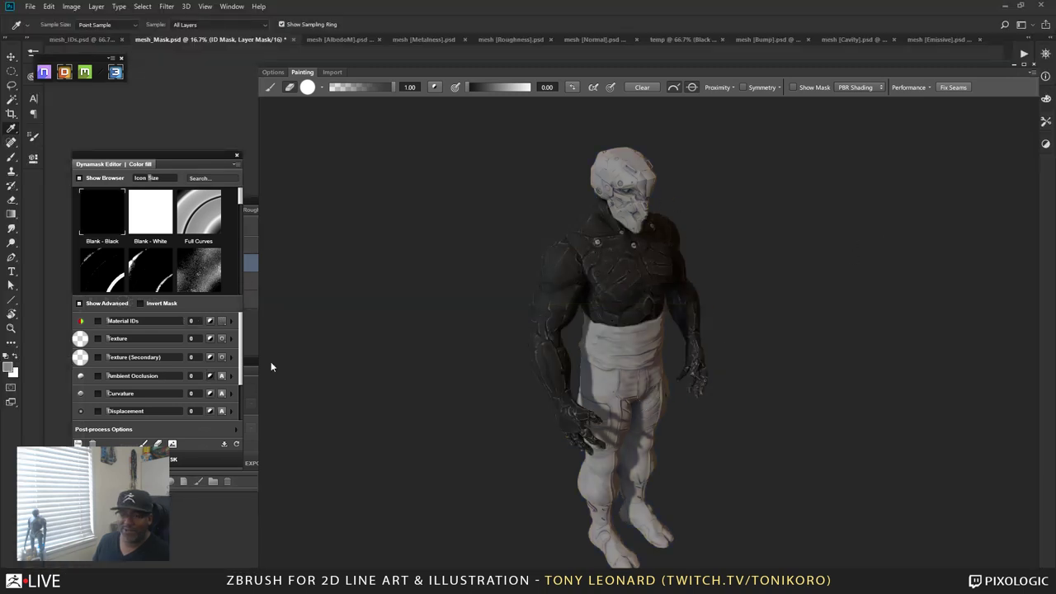
pyautogui.moveTo(158, 153); pyautogui.dragTo(339, 349)
pyautogui.click(116, 284)
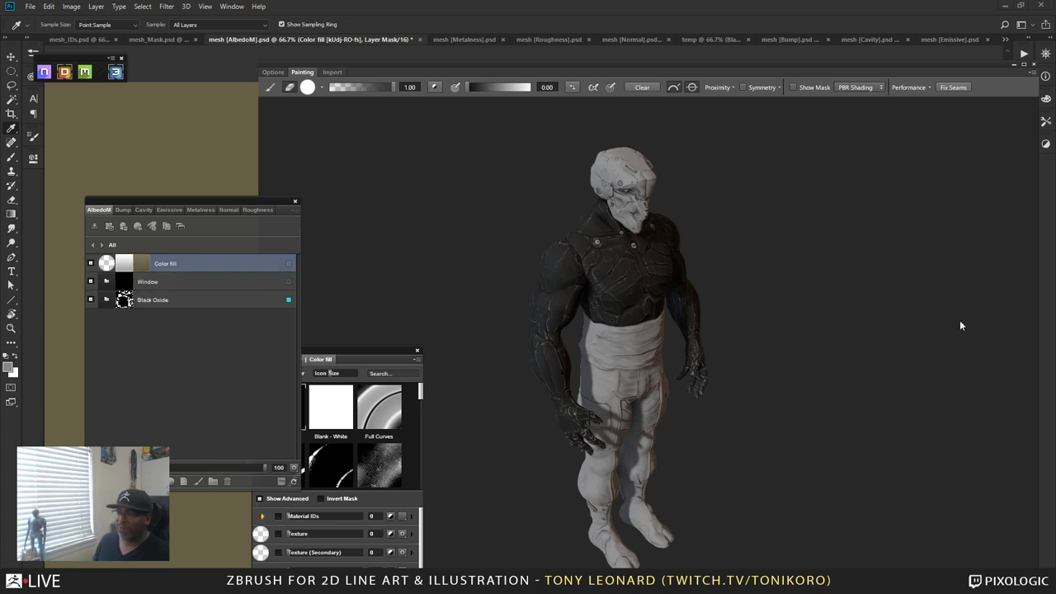
pyautogui.click(900, 387)
# - Frame the helmeted head and torso, then raise the Dynamask paint value to 1.00
pyautogui.moveTo(822, 360); pyautogui.dragTo(720, 335)
pyautogui.scroll(5, 730, 355)
pyautogui.moveTo(740, 375); pyautogui.dragTo(865, 512)
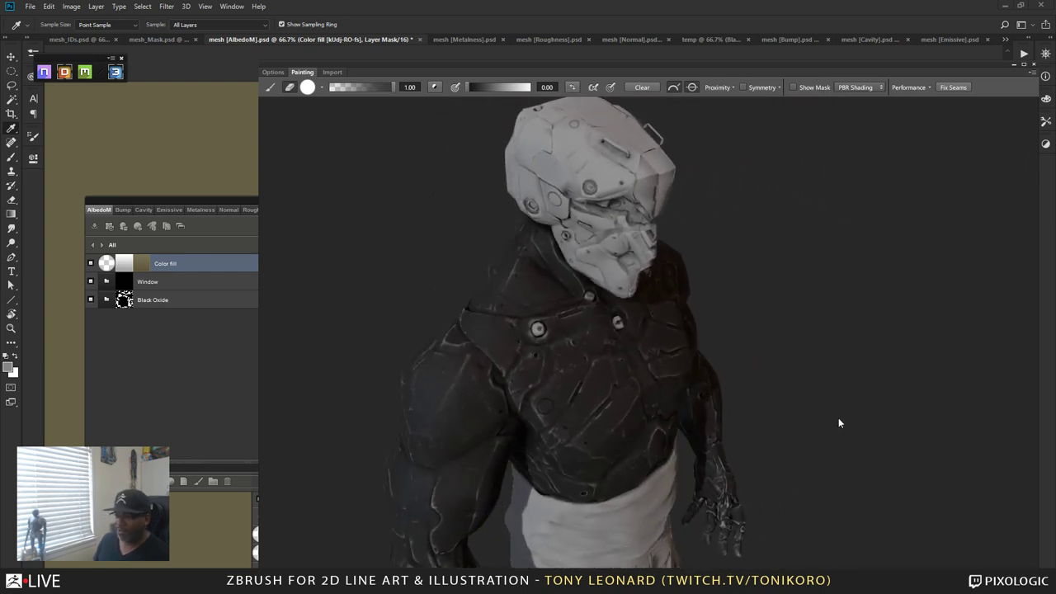
pyautogui.moveTo(837, 424); pyautogui.dragTo(752, 404)
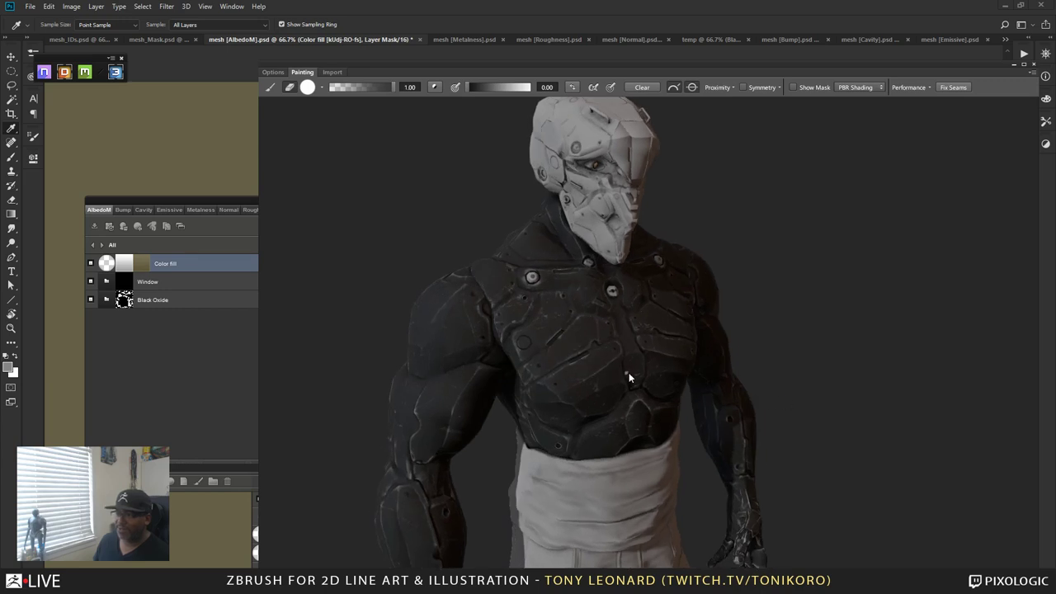
pyautogui.moveTo(584, 383)
pyautogui.mouseDown()
pyautogui.moveTo(506, 370)
pyautogui.moveTo(589, 368)
pyautogui.moveTo(561, 358)
pyautogui.moveTo(575, 384)
pyautogui.moveTo(558, 386)
pyautogui.moveTo(596, 387)
pyautogui.mouseUp()
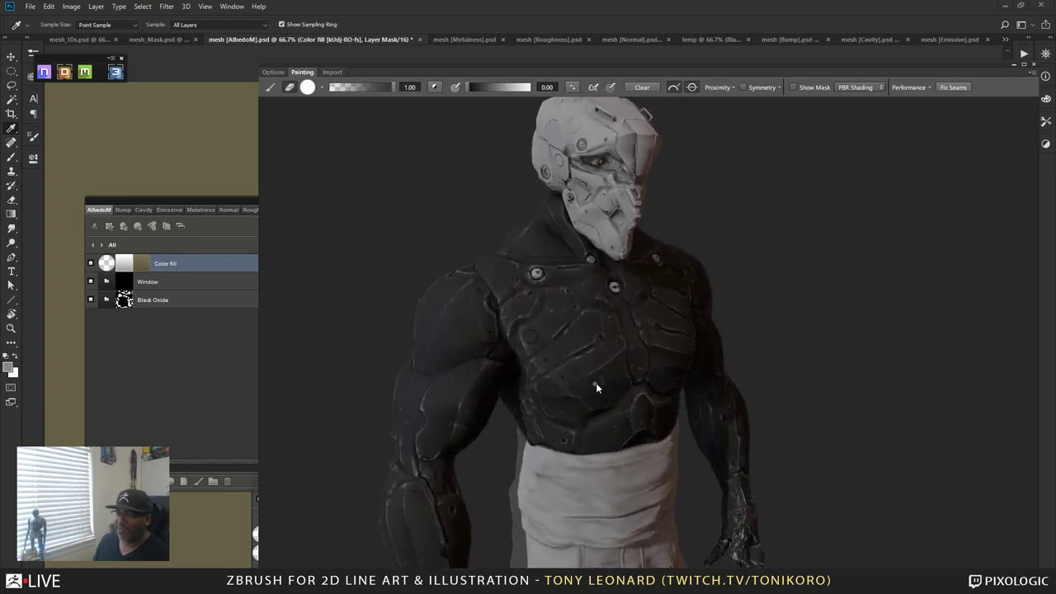
pyautogui.click(307, 88)
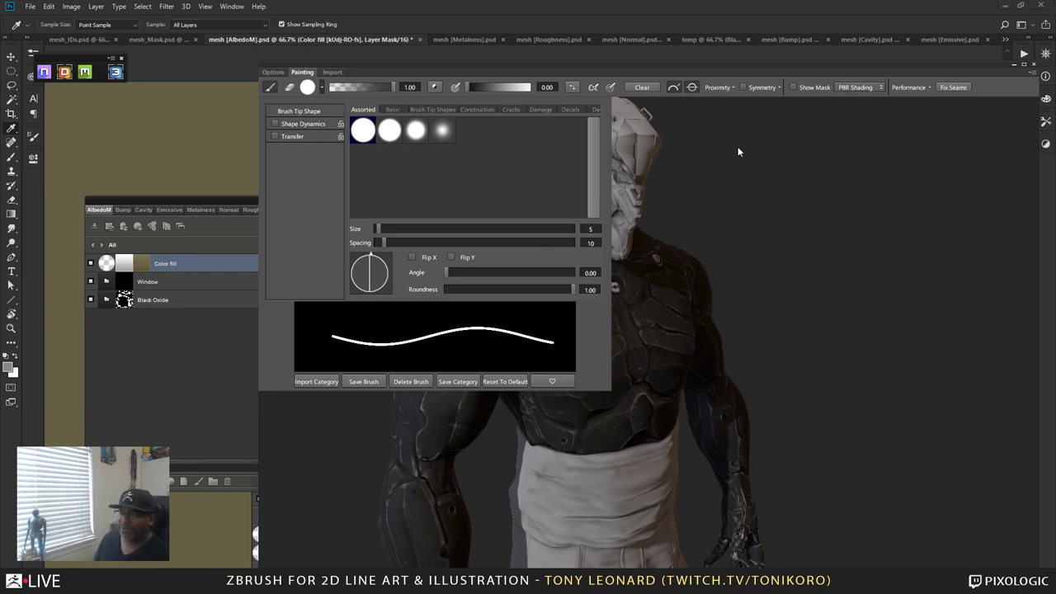
pyautogui.click(775, 218)
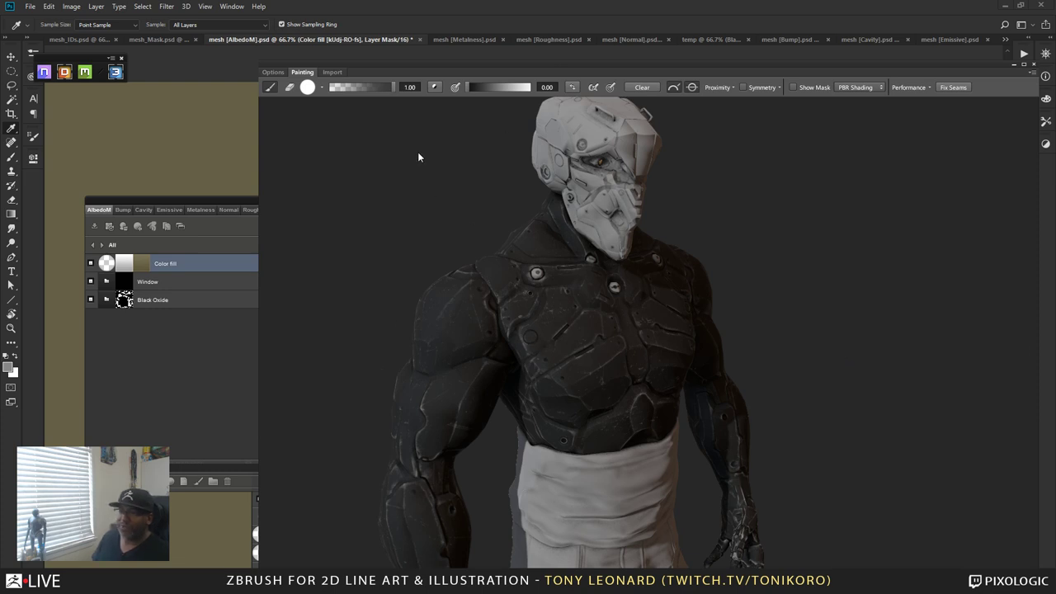
pyautogui.moveTo(466, 87); pyautogui.dragTo(536, 90)
# - Enable mirrored symmetry, set the mask brush to size 15, and orbit round to the right forearm
pyautogui.click(752, 89)
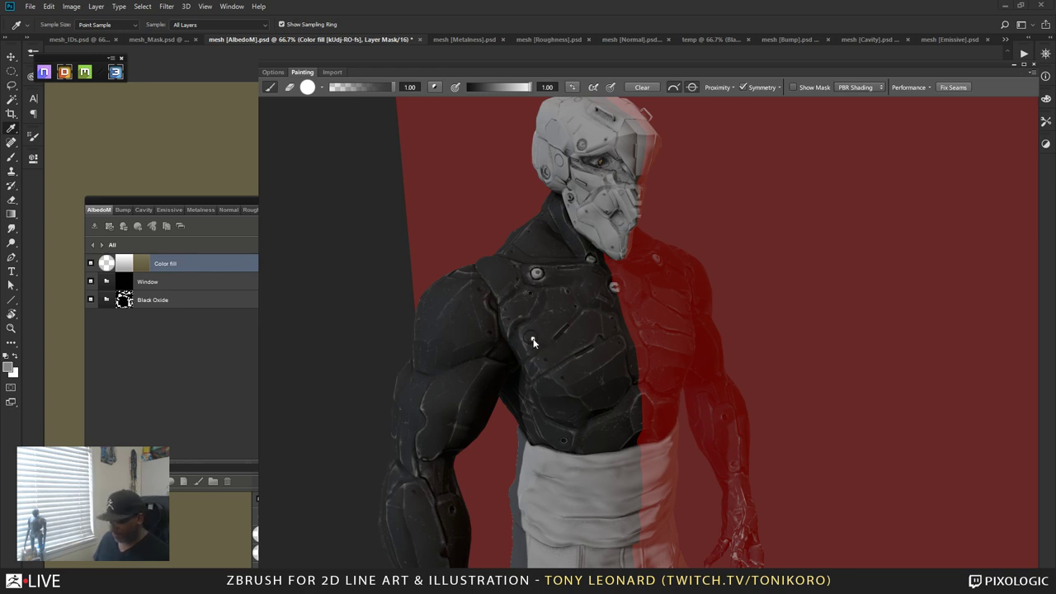
pyautogui.keyDown('alt'); pyautogui.moveTo(543, 339); pyautogui.dragTo(531, 339, button='right'); pyautogui.keyUp('alt')
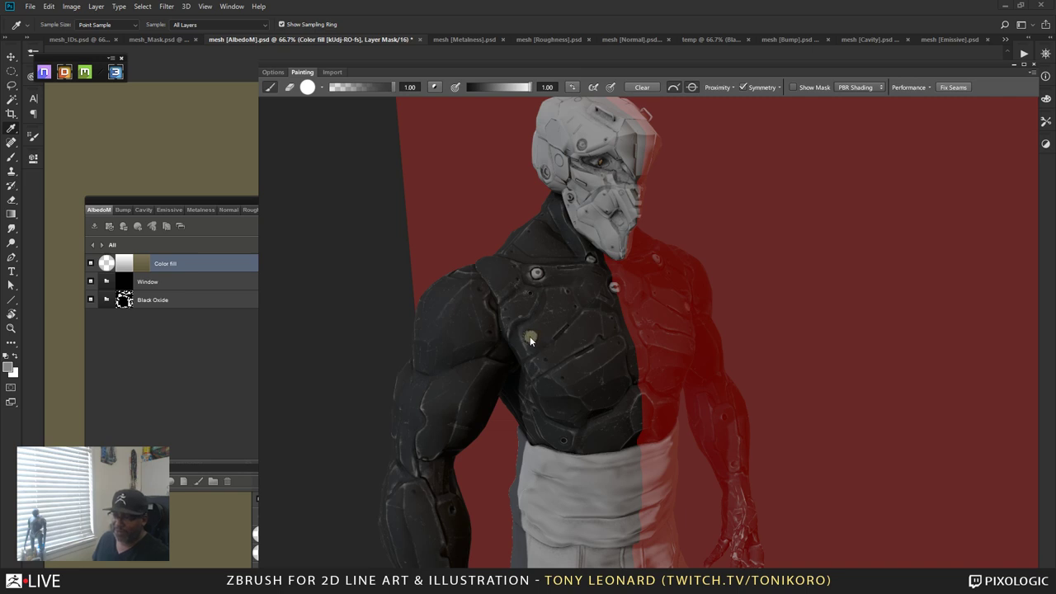
pyautogui.moveTo(819, 421)
pyautogui.keyDown('alt'); pyautogui.mouseDown()
pyautogui.moveTo(949, 415)
pyautogui.moveTo(941, 424)
pyautogui.mouseUp(); pyautogui.keyUp('alt')
pyautogui.moveTo(770, 396)
pyautogui.keyDown('alt'); pyautogui.mouseDown()
pyautogui.moveTo(881, 348)
pyautogui.moveTo(684, 335)
pyautogui.mouseUp(); pyautogui.keyUp('alt')
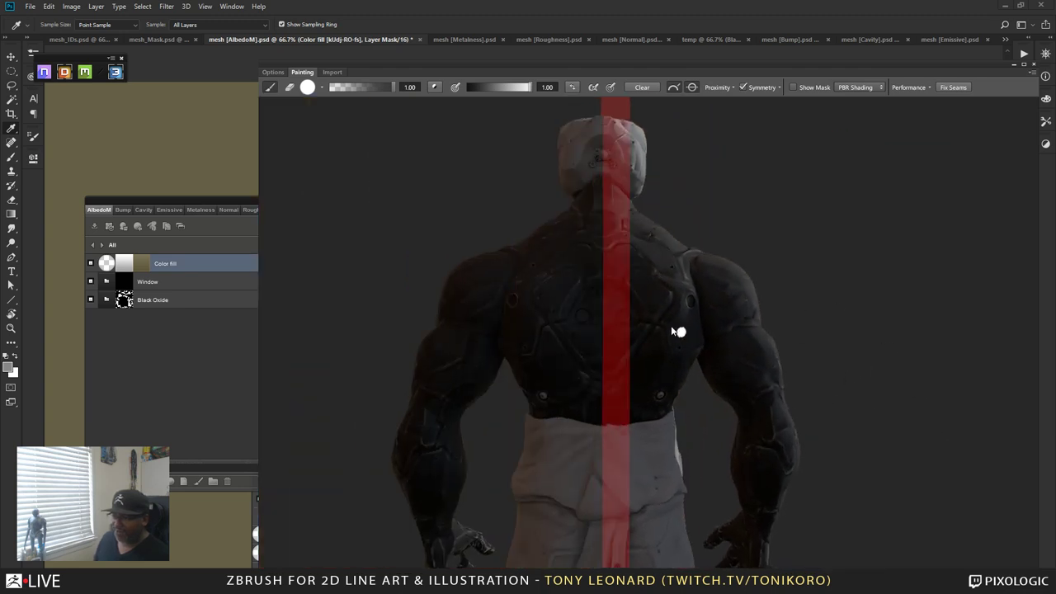
pyautogui.keyDown('alt'); pyautogui.moveTo(841, 306); pyautogui.dragTo(862, 333); pyautogui.keyUp('alt')
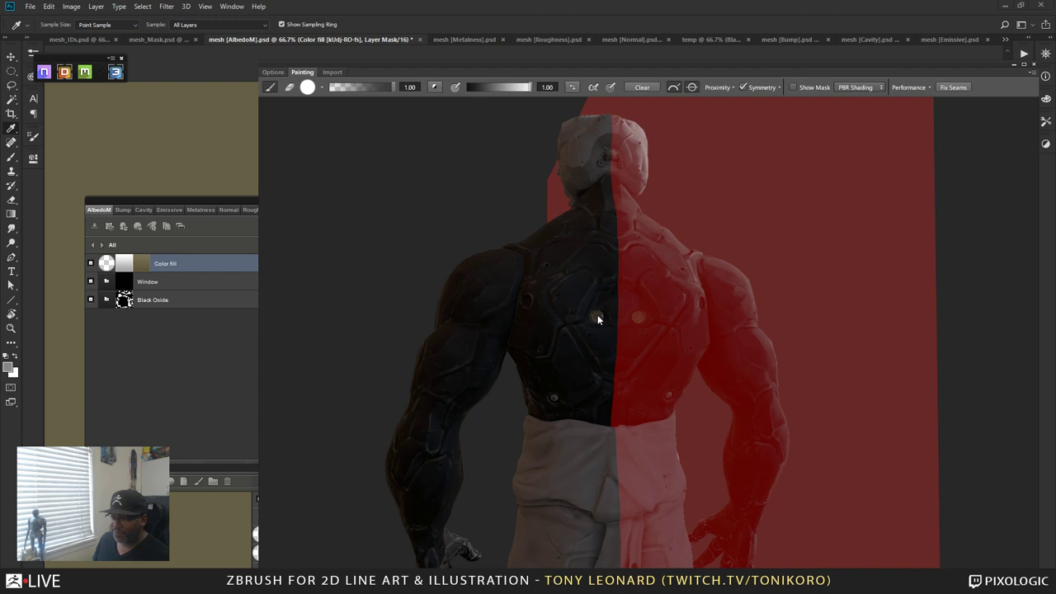
pyautogui.moveTo(830, 314)
pyautogui.keyDown('alt'); pyautogui.mouseDown()
pyautogui.moveTo(873, 355)
pyautogui.moveTo(856, 401)
pyautogui.mouseUp(); pyautogui.keyUp('alt')
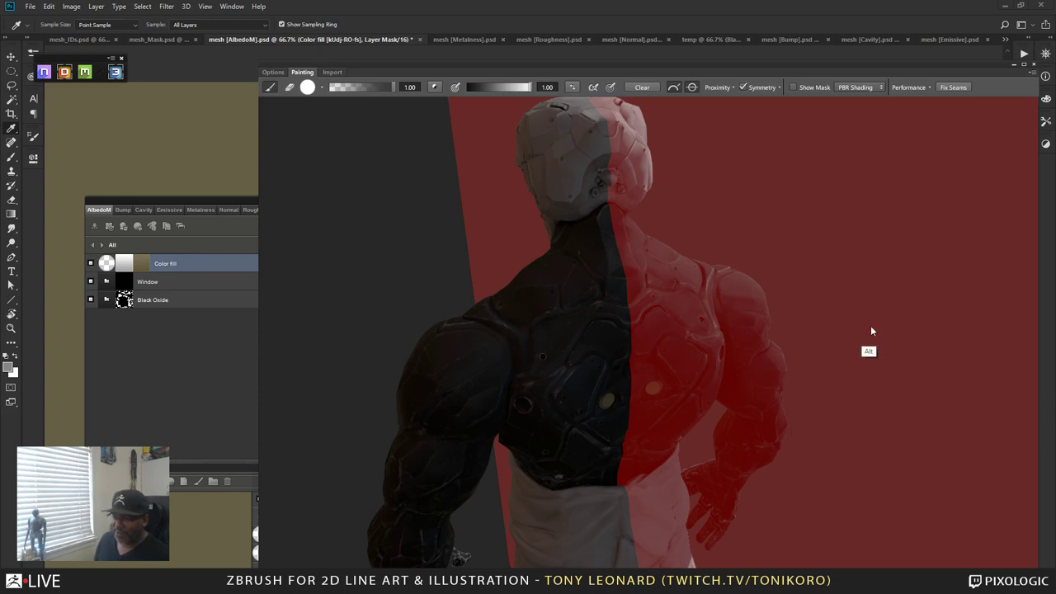
pyautogui.keyDown('alt'); pyautogui.moveTo(872, 330); pyautogui.dragTo(885, 404); pyautogui.keyUp('alt')
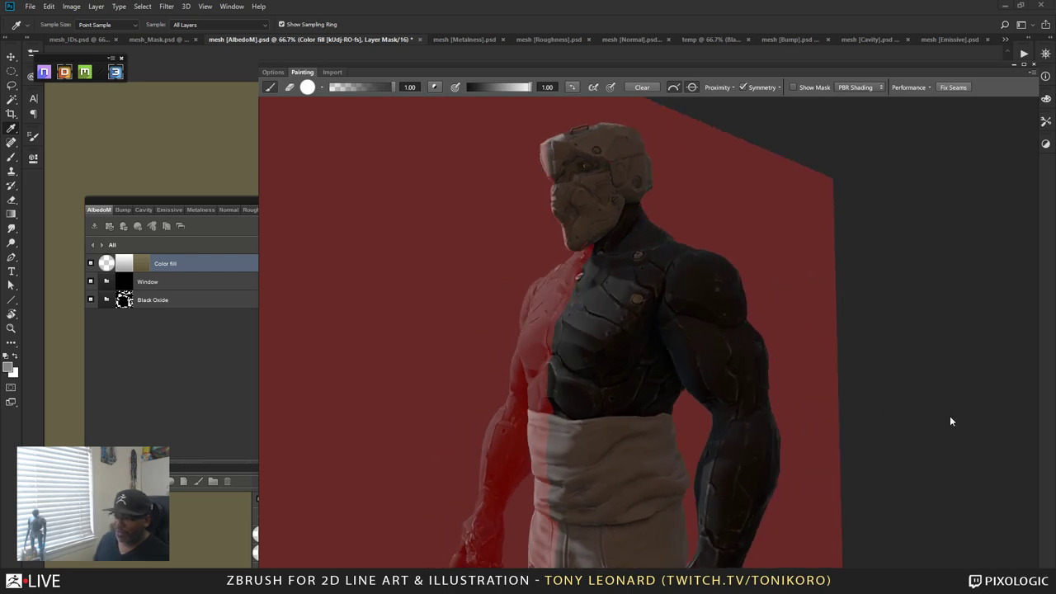
pyautogui.keyDown('alt'); pyautogui.moveTo(876, 500); pyautogui.dragTo(842, 334, button='middle'); pyautogui.keyUp('alt')
pyautogui.keyDown('alt'); pyautogui.moveTo(841, 333); pyautogui.dragTo(900, 372); pyautogui.keyUp('alt')
pyautogui.keyDown('alt'); pyautogui.moveTo(974, 369); pyautogui.dragTo(917, 416); pyautogui.keyUp('alt')
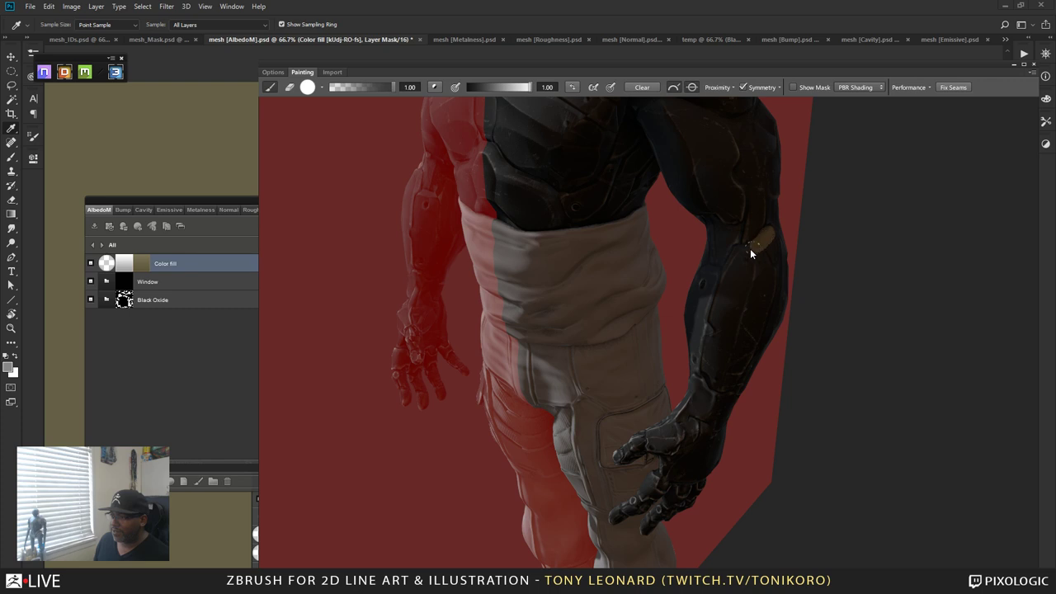
# - Paint the tan fill over the forearm panel, filling gaps and covering its top
pyautogui.moveTo(749, 254)
pyautogui.mouseDown()
pyautogui.moveTo(731, 272)
pyautogui.moveTo(740, 252)
pyautogui.moveTo(712, 320)
pyautogui.moveTo(718, 306)
pyautogui.moveTo(726, 337)
pyautogui.moveTo(709, 340)
pyautogui.moveTo(705, 368)
pyautogui.moveTo(718, 386)
pyautogui.moveTo(742, 282)
pyautogui.mouseUp()
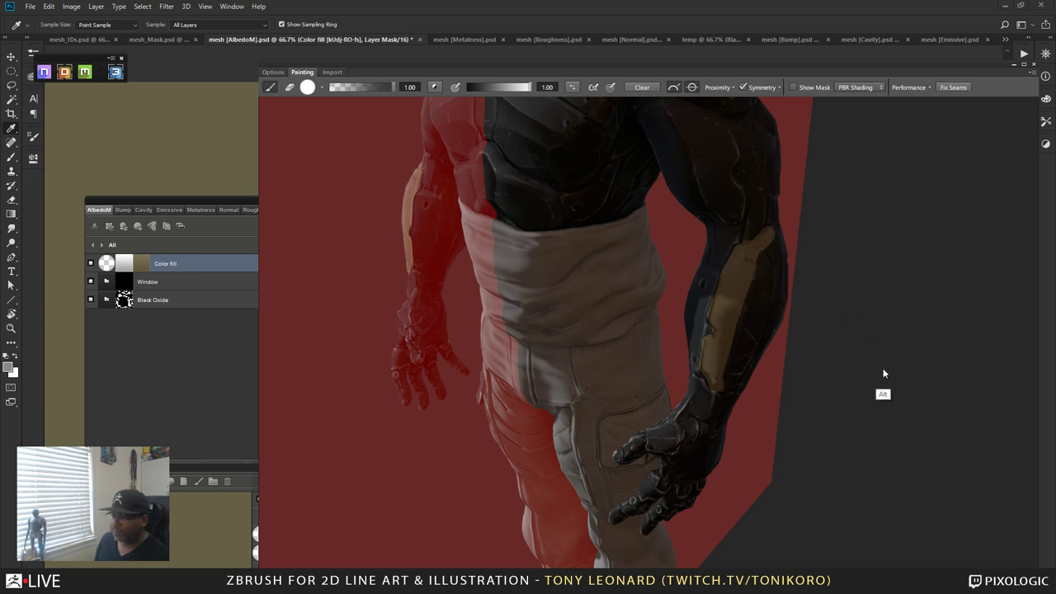
pyautogui.moveTo(884, 371)
pyautogui.mouseDown(button='middle')
pyautogui.moveTo(813, 377)
pyautogui.moveTo(792, 363)
pyautogui.mouseUp(button='middle')
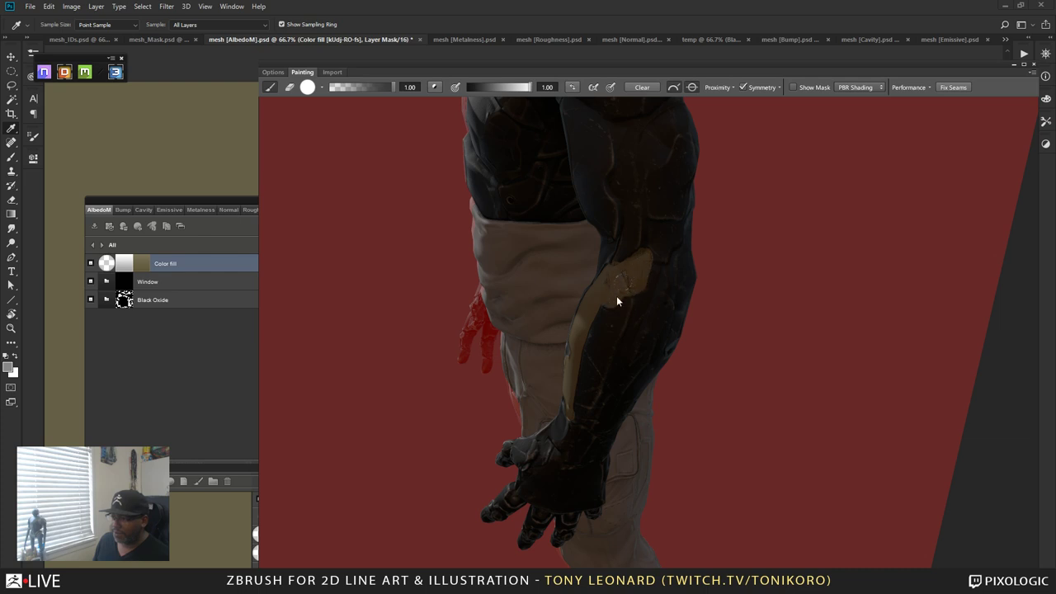
pyautogui.moveTo(598, 372)
pyautogui.mouseDown()
pyautogui.moveTo(608, 316)
pyautogui.moveTo(587, 340)
pyautogui.mouseUp()
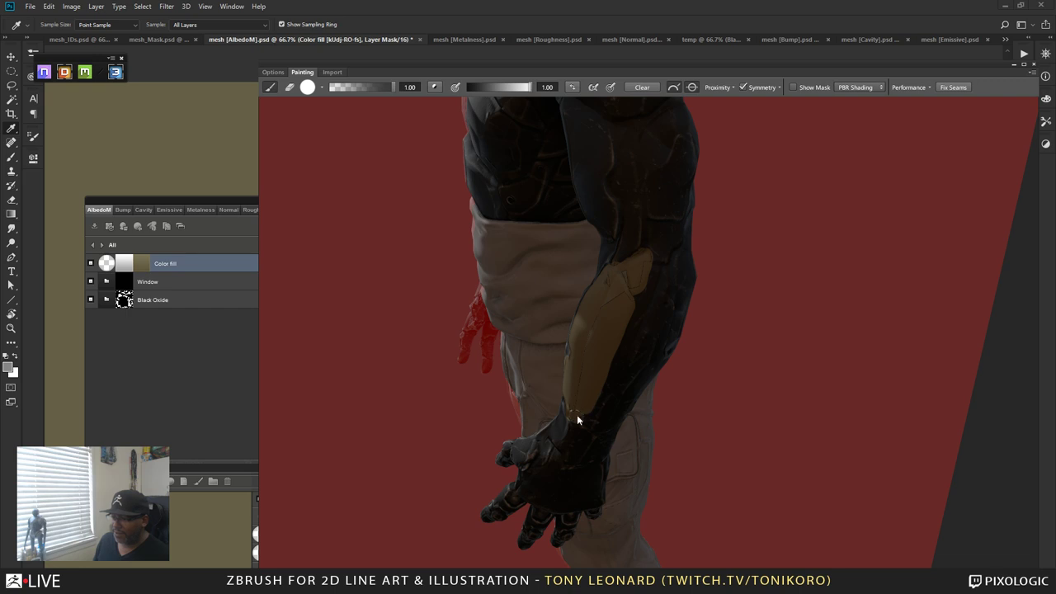
pyautogui.keyDown('alt'); pyautogui.moveTo(585, 413); pyautogui.dragTo(737, 381); pyautogui.keyUp('alt')
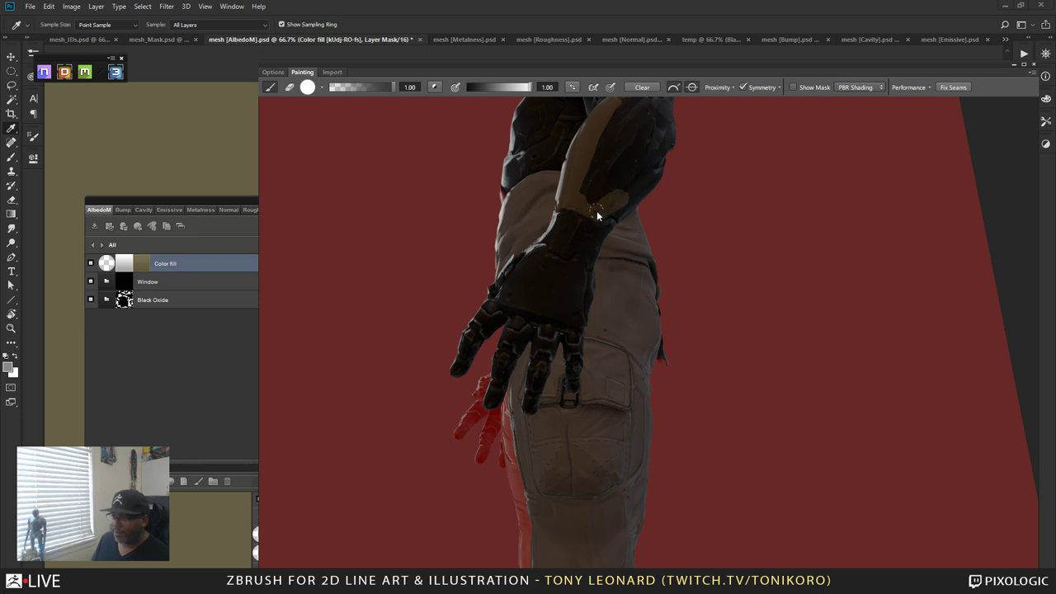
pyautogui.keyDown('alt'); pyautogui.moveTo(763, 245); pyautogui.dragTo(754, 349); pyautogui.keyUp('alt')
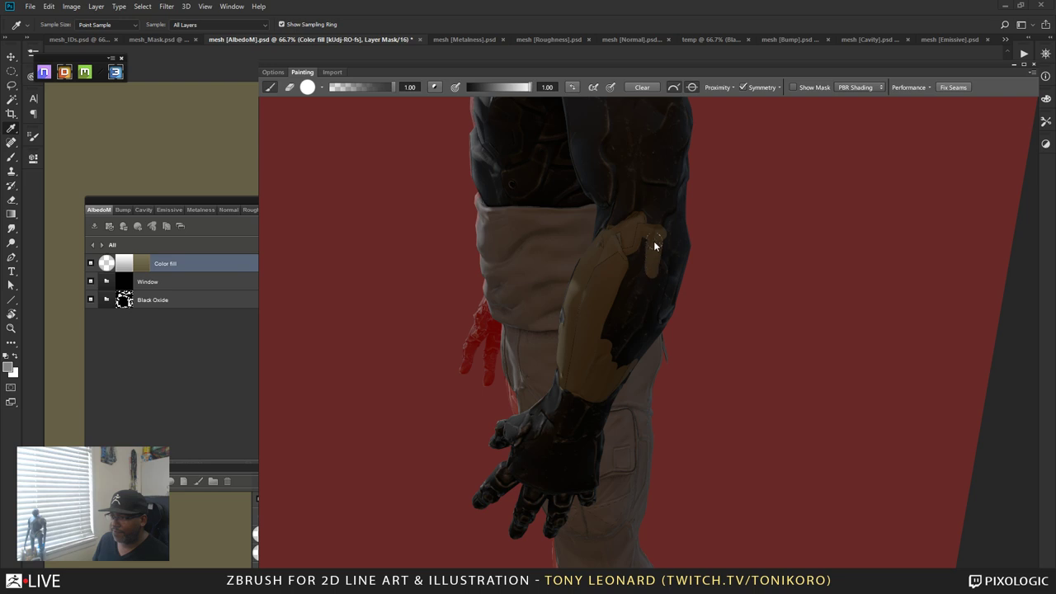
pyautogui.moveTo(625, 282)
pyautogui.mouseDown()
pyautogui.moveTo(610, 331)
pyautogui.moveTo(633, 297)
pyautogui.mouseUp()
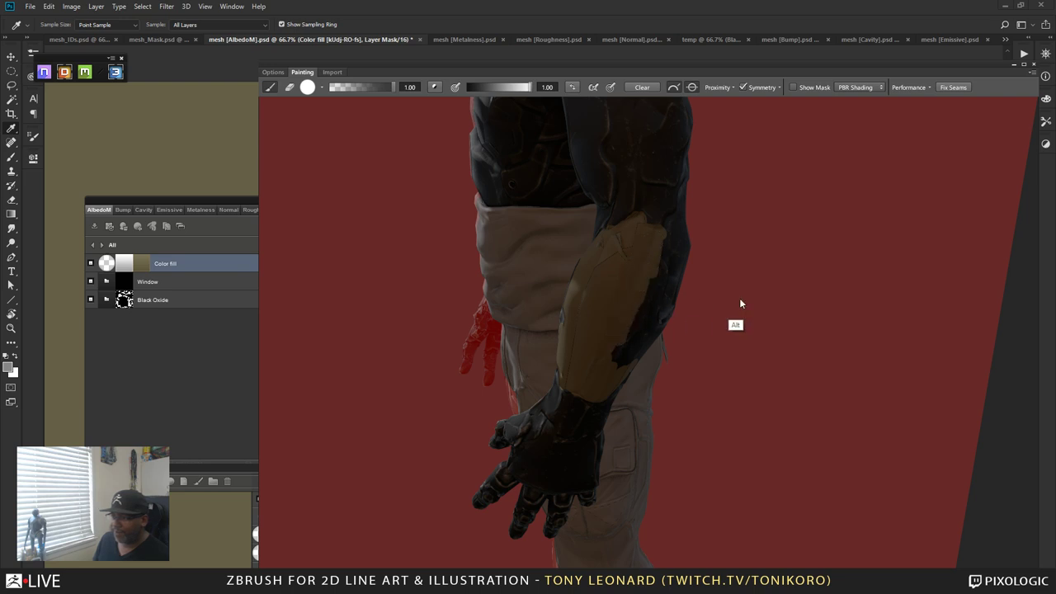
pyautogui.keyDown('alt'); pyautogui.moveTo(740, 304); pyautogui.dragTo(690, 341); pyautogui.keyUp('alt')
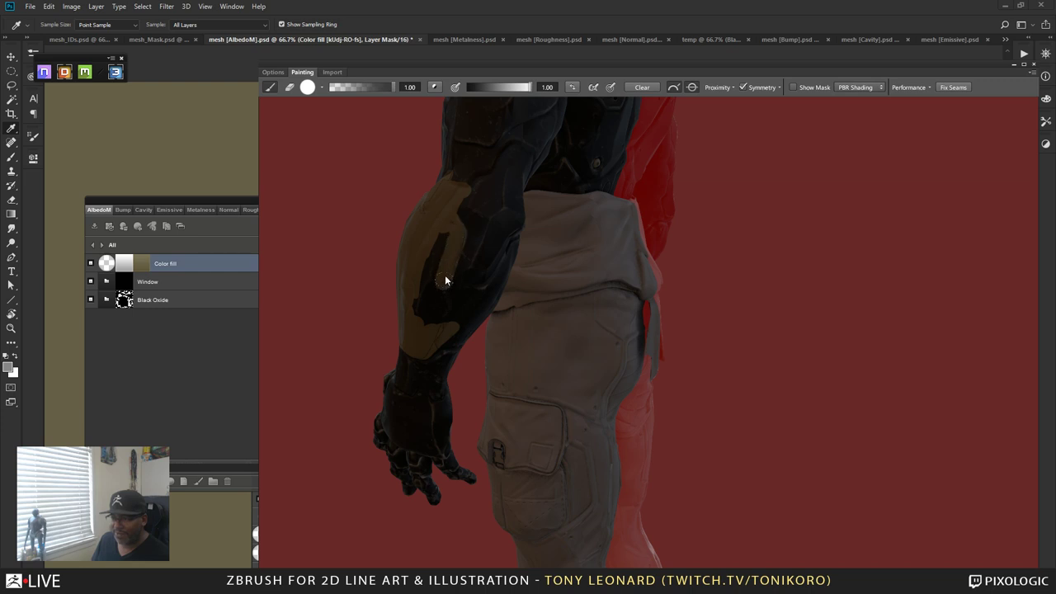
pyautogui.moveTo(454, 291); pyautogui.dragTo(470, 293)
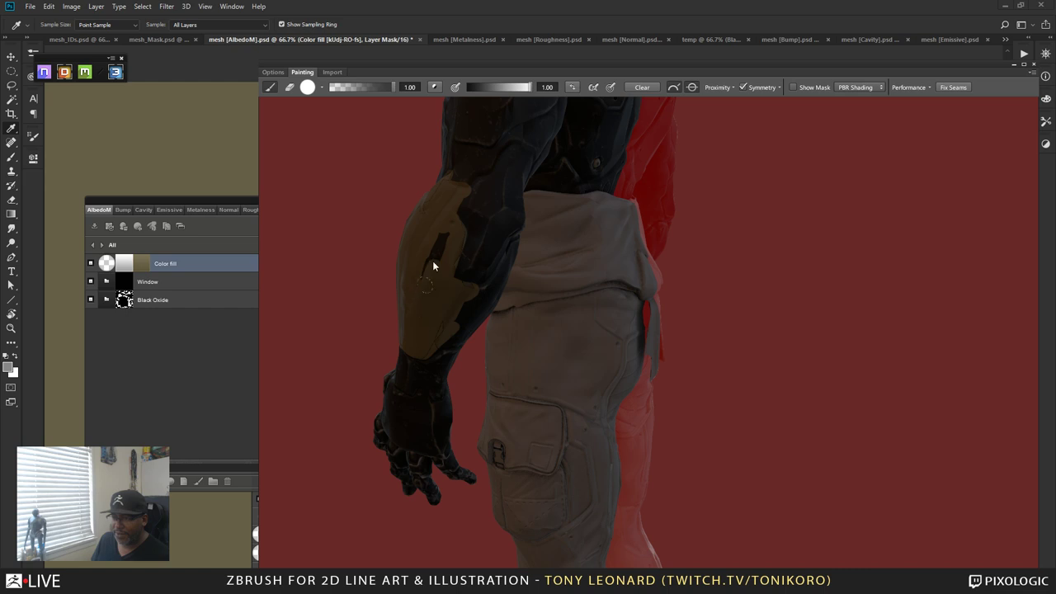
pyautogui.keyDown('alt'); pyautogui.moveTo(508, 299); pyautogui.dragTo(712, 302); pyautogui.keyUp('alt')
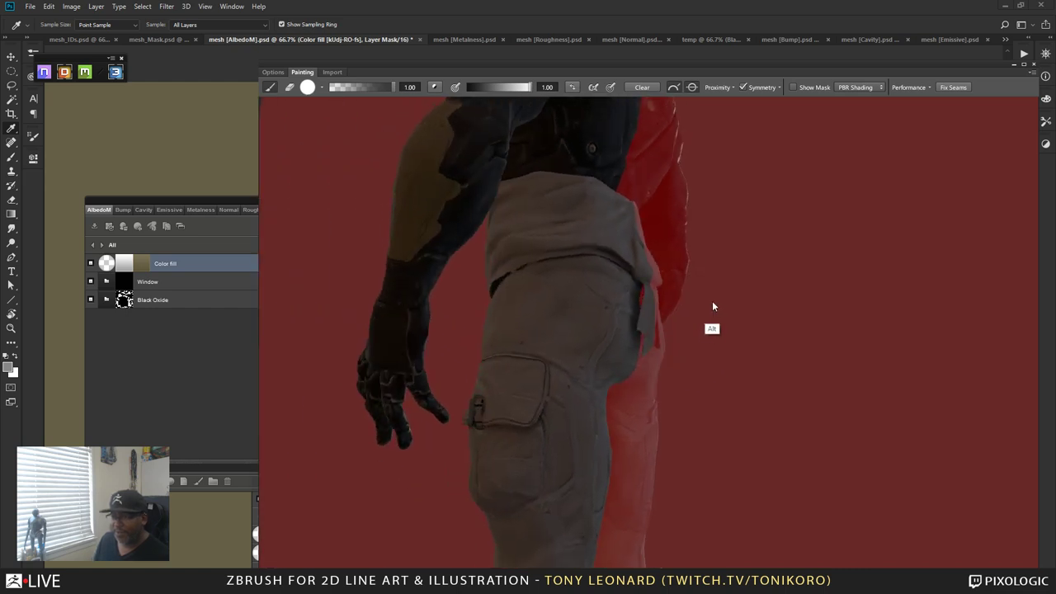
# - Switch to erasing with brush size 9 and clean the forearm guard's edges
pyautogui.click(290, 86)
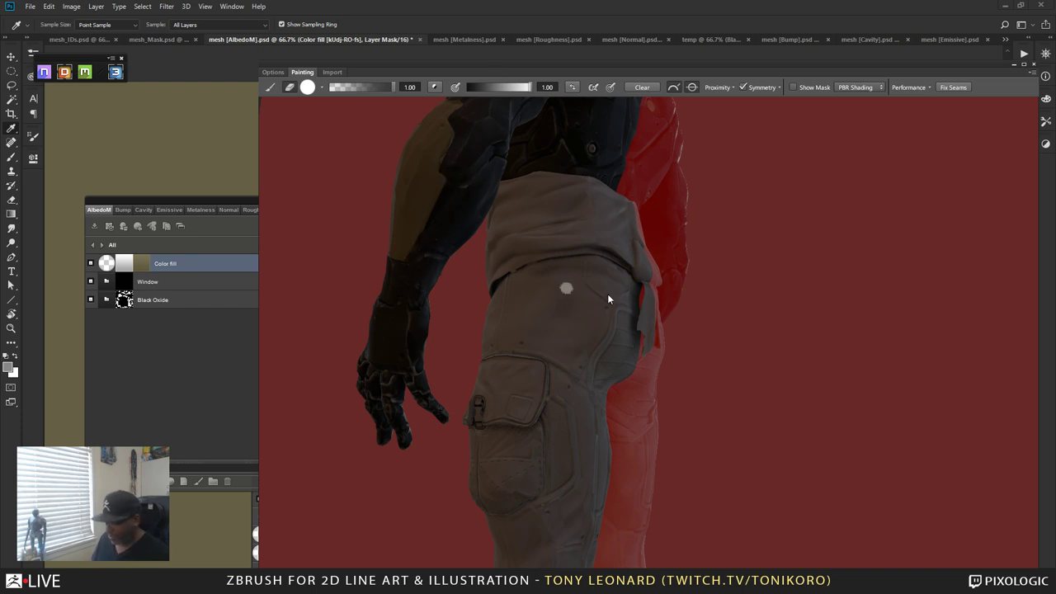
pyautogui.press('alt')
pyautogui.keyDown('alt'); pyautogui.moveTo(695, 258); pyautogui.dragTo(754, 330); pyautogui.keyUp('alt')
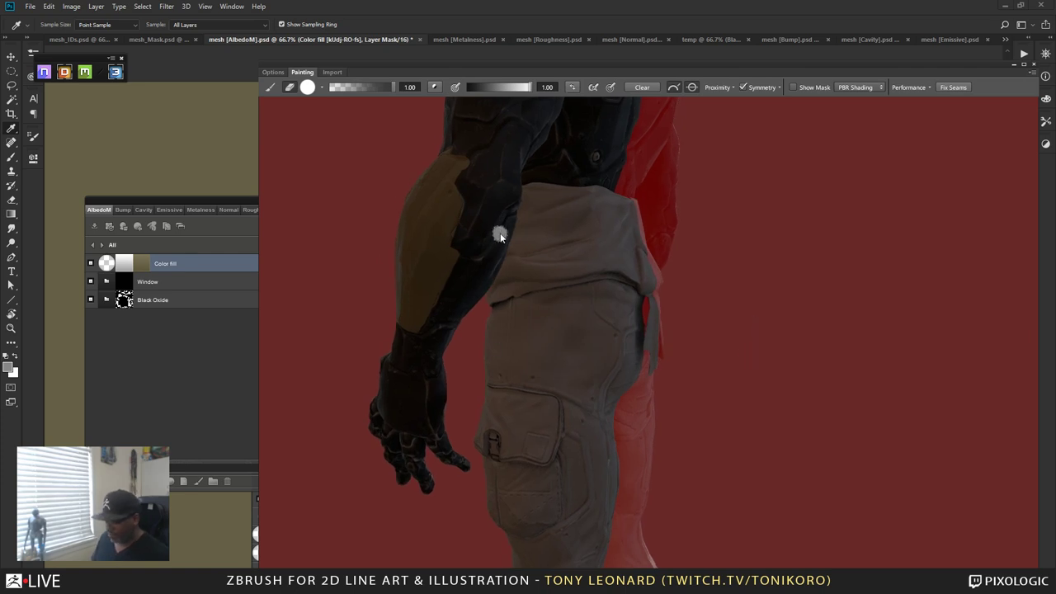
pyautogui.keyDown('alt'); pyautogui.moveTo(500, 233); pyautogui.dragTo(517, 208, button='right'); pyautogui.keyUp('alt')
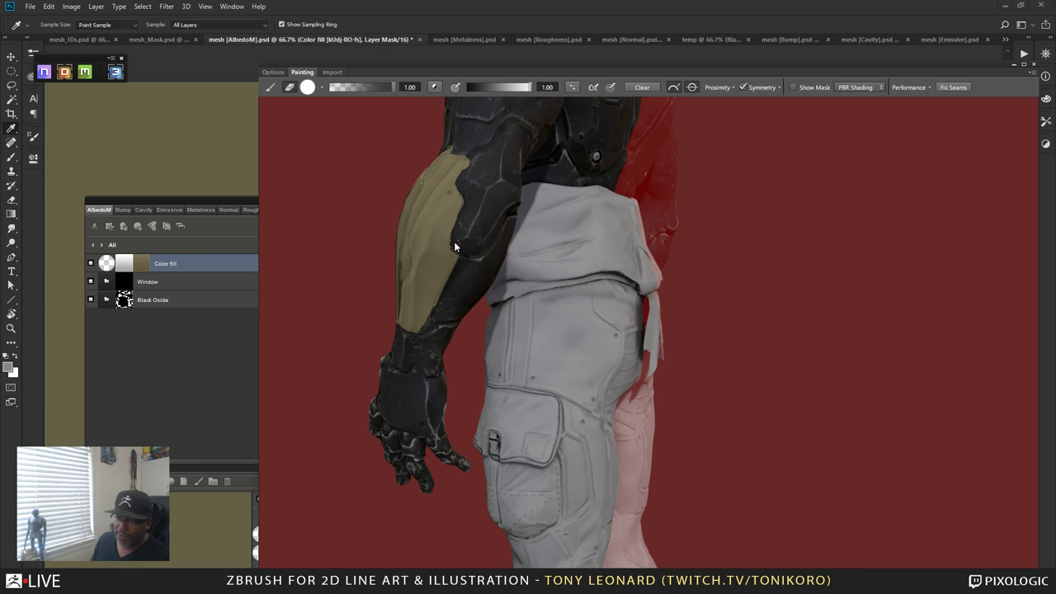
pyautogui.moveTo(464, 219)
pyautogui.mouseDown()
pyautogui.moveTo(856, 415)
pyautogui.moveTo(591, 347)
pyautogui.mouseUp()
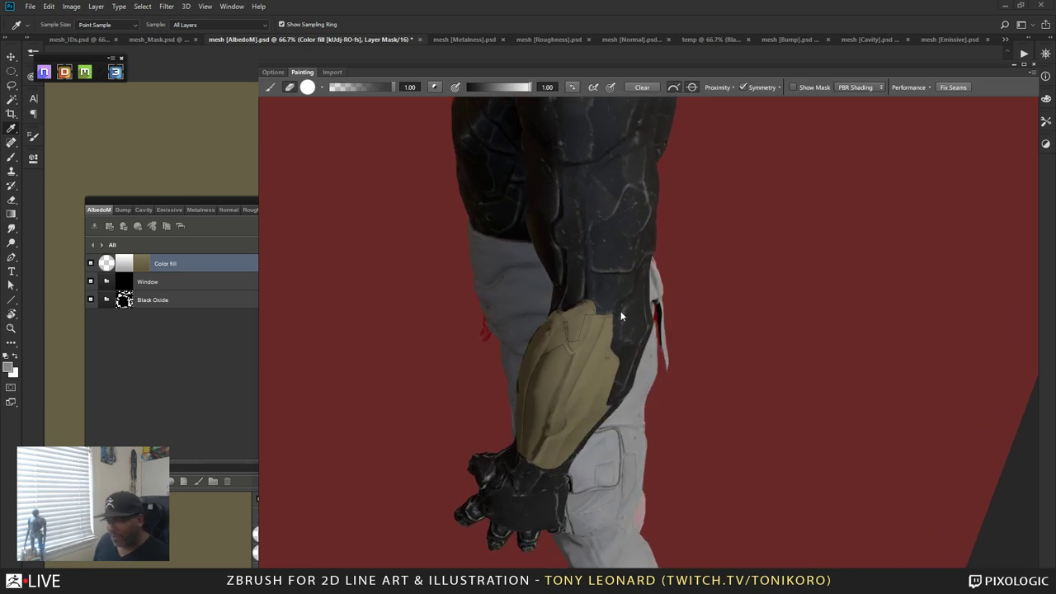
pyautogui.keyDown('alt'); pyautogui.moveTo(776, 348); pyautogui.dragTo(737, 335); pyautogui.keyUp('alt')
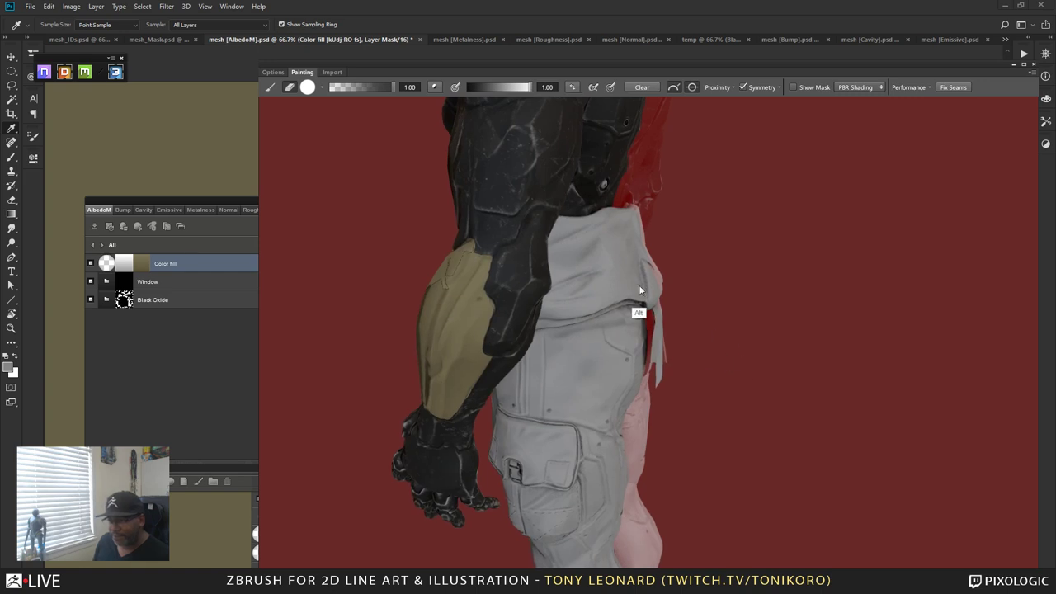
pyautogui.keyDown('alt'); pyautogui.moveTo(639, 284); pyautogui.dragTo(807, 311); pyautogui.keyUp('alt')
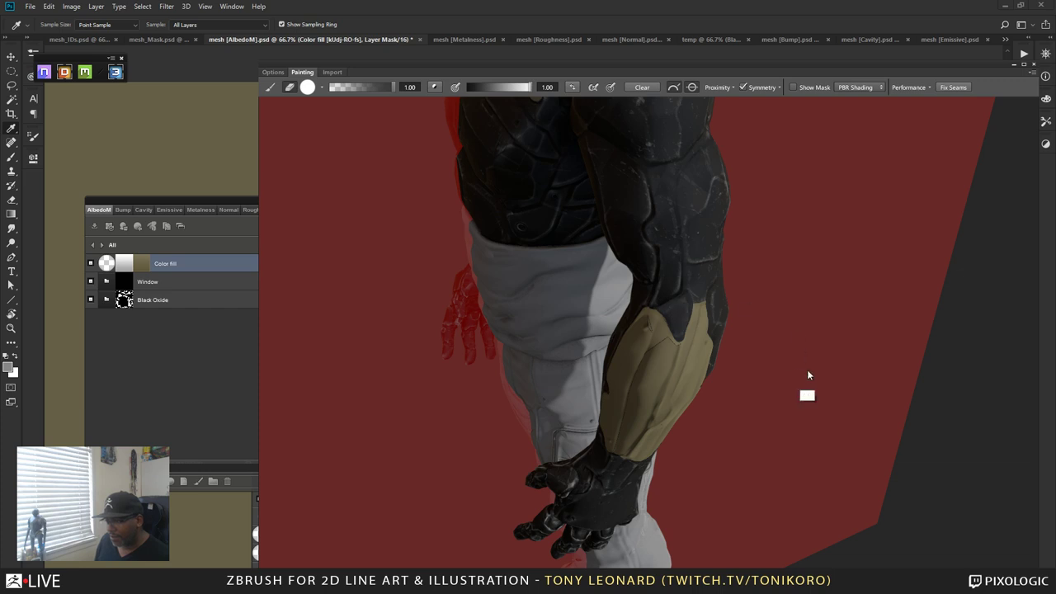
pyautogui.keyDown('alt'); pyautogui.moveTo(808, 375); pyautogui.dragTo(782, 318); pyautogui.keyUp('alt')
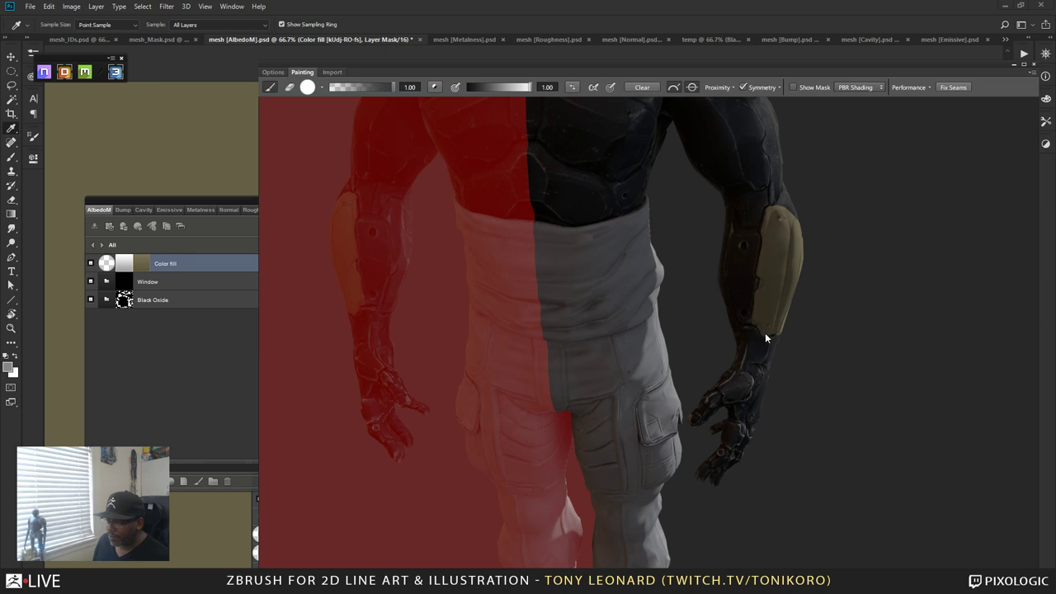
pyautogui.keyDown('alt'); pyautogui.moveTo(782, 321); pyautogui.dragTo(801, 323); pyautogui.keyUp('alt')
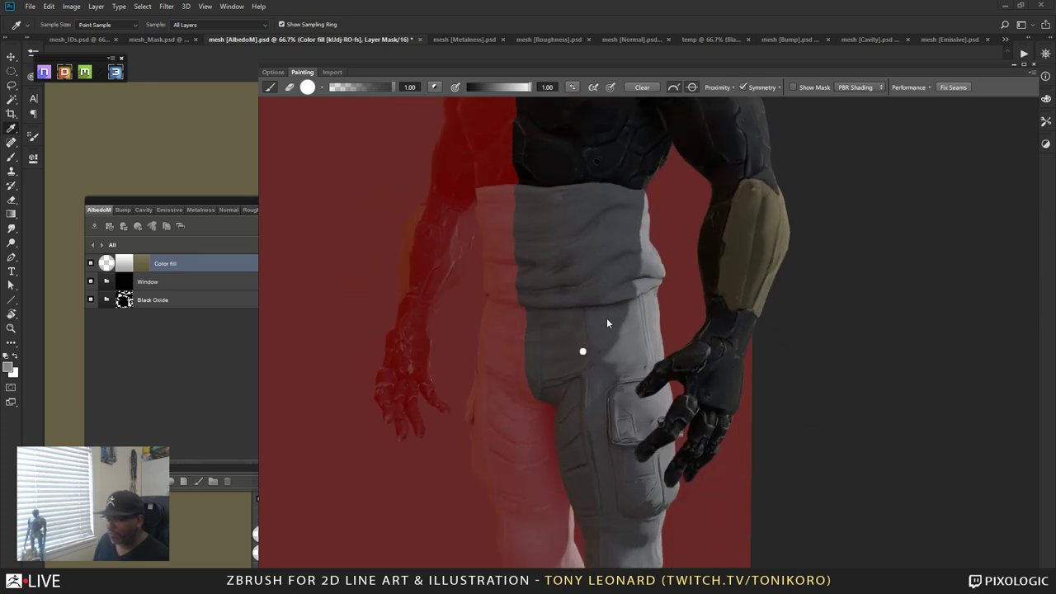
pyautogui.keyDown('alt'); pyautogui.moveTo(606, 322); pyautogui.dragTo(830, 354); pyautogui.keyUp('alt')
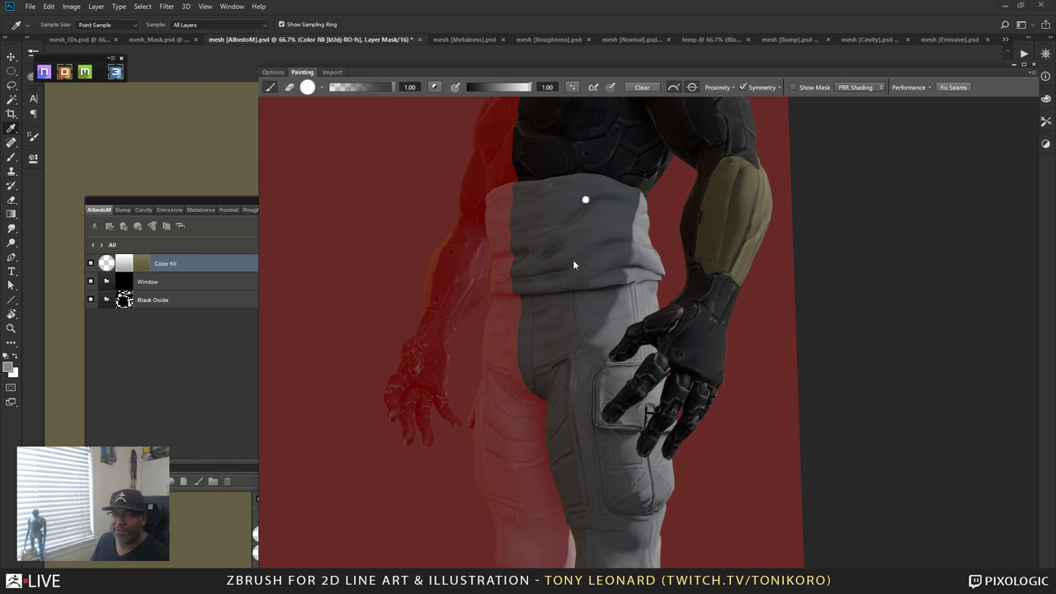
pyautogui.keyDown('alt'); pyautogui.moveTo(800, 292); pyautogui.dragTo(860, 336); pyautogui.keyUp('alt')
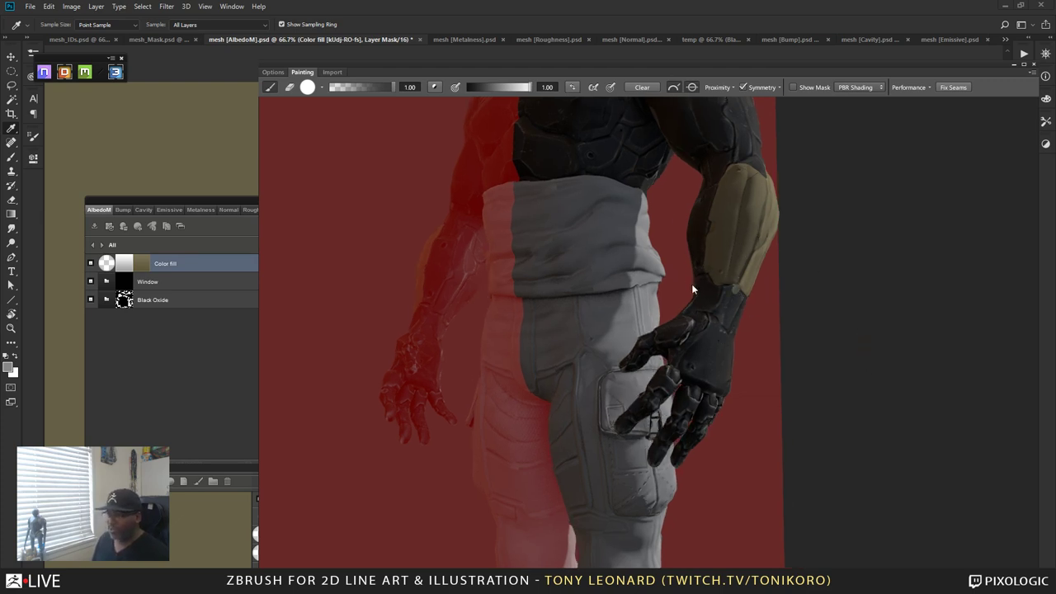
# - Shrink the eraser to size 6 and refine the gauntlet and forearm panel edges
pyautogui.keyDown('alt'); pyautogui.moveTo(735, 261); pyautogui.dragTo(737, 282, button='right'); pyautogui.keyUp('alt')
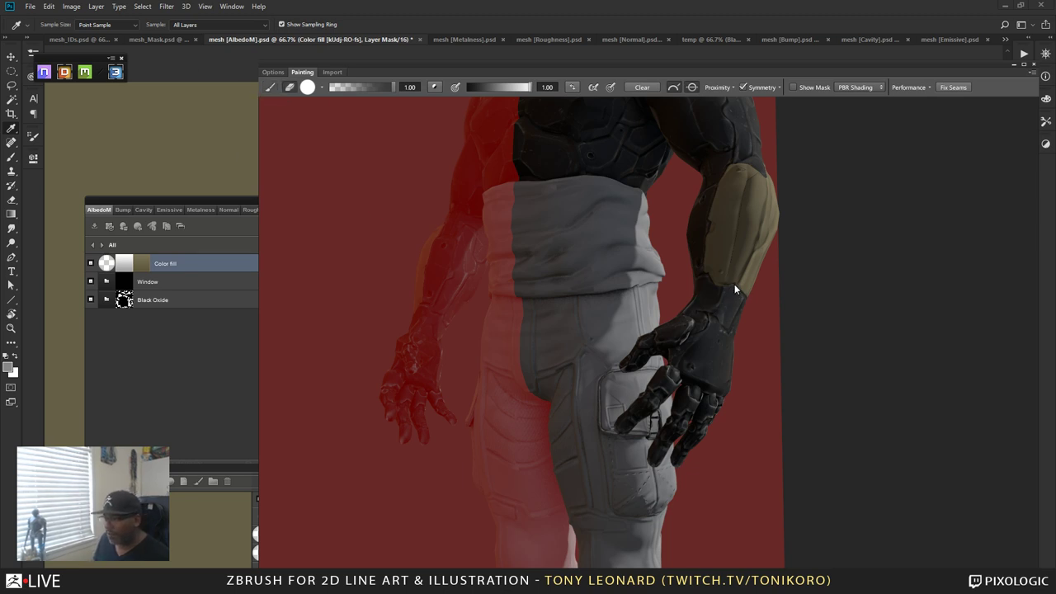
pyautogui.moveTo(744, 299); pyautogui.dragTo(762, 314)
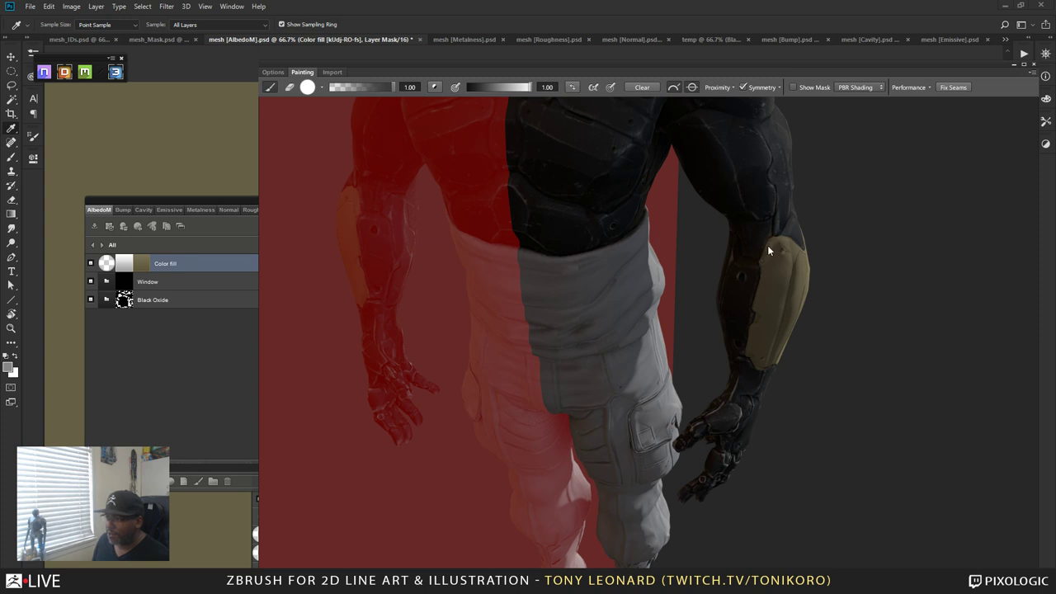
pyautogui.keyDown('alt'); pyautogui.moveTo(860, 291); pyautogui.dragTo(913, 290, button='right'); pyautogui.keyUp('alt')
pyautogui.moveTo(913, 291)
pyautogui.keyDown('alt'); pyautogui.mouseDown()
pyautogui.moveTo(900, 335)
pyautogui.moveTo(870, 306)
pyautogui.mouseUp(); pyautogui.keyUp('alt')
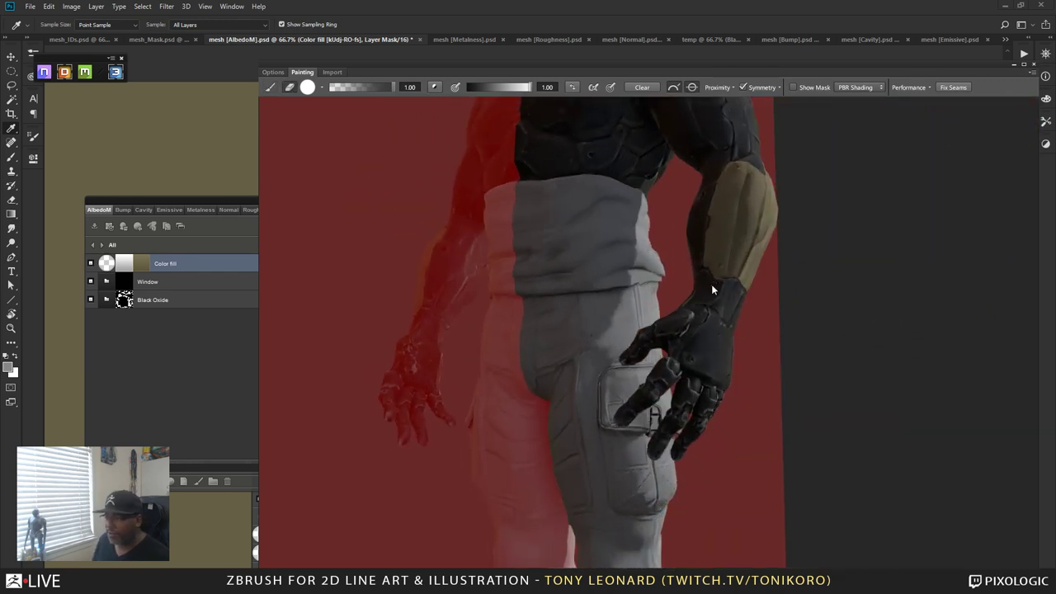
pyautogui.keyDown('alt'); pyautogui.moveTo(726, 285); pyautogui.dragTo(893, 351); pyautogui.keyUp('alt')
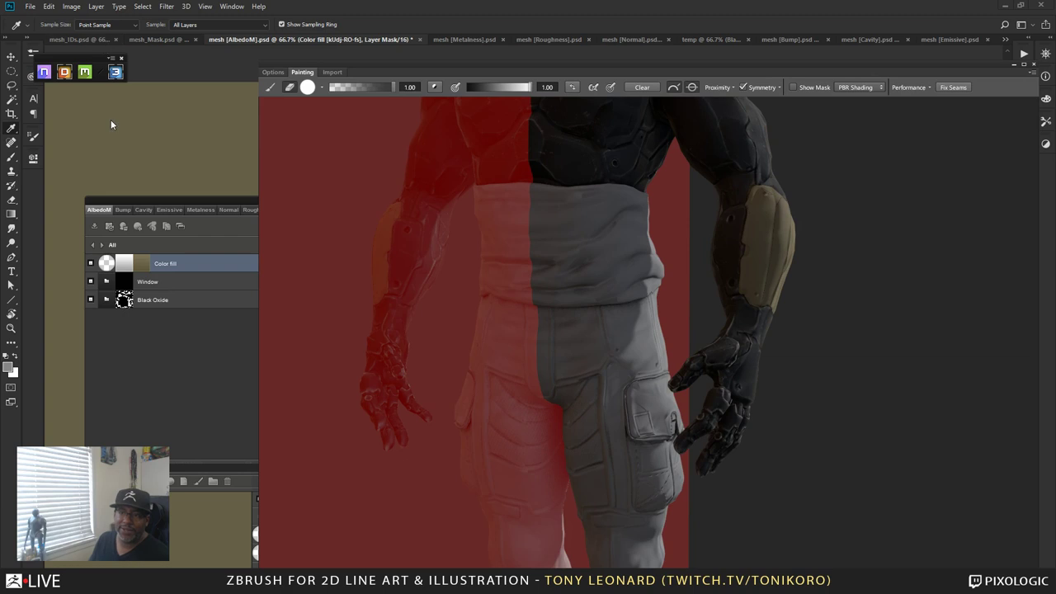
# - Turn off mirrored symmetry and accept the Color fill Dynamask, returning to mesh AlbedoM
pyautogui.click(754, 89)
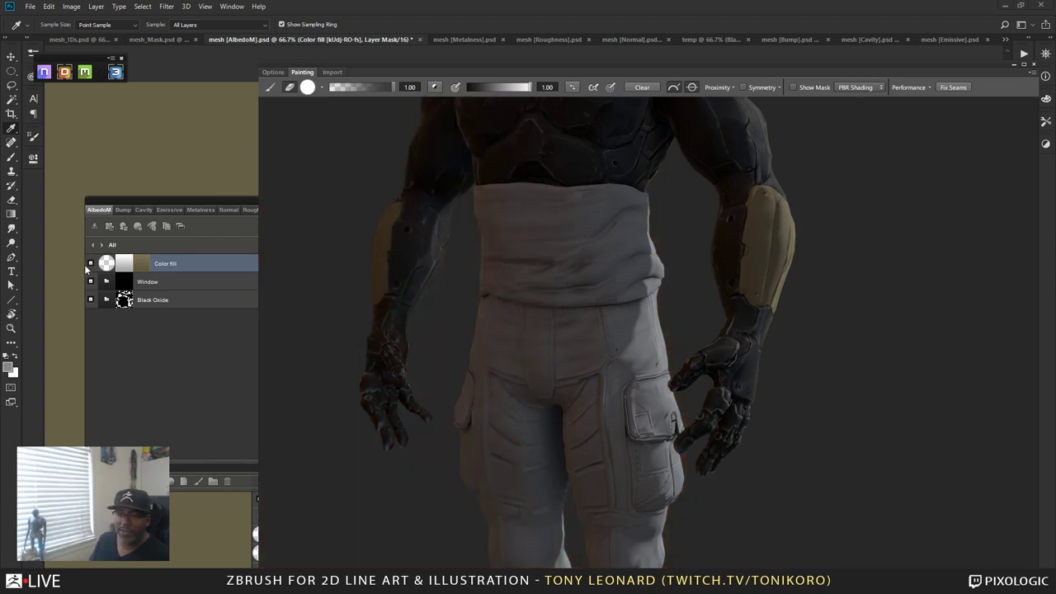
pyautogui.click(165, 202)
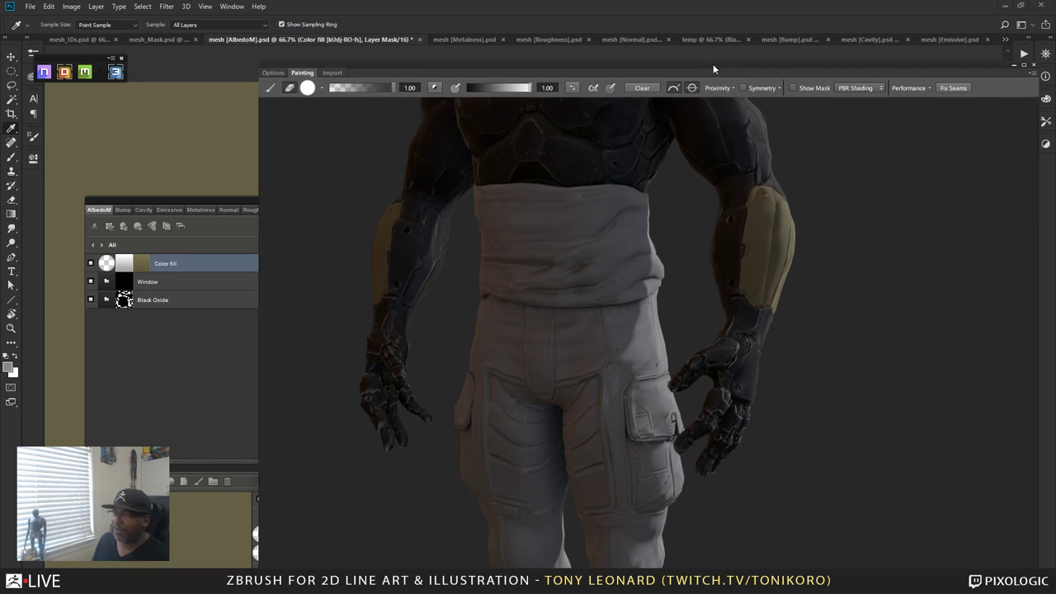
pyautogui.moveTo(712, 65)
pyautogui.mouseDown()
pyautogui.moveTo(1019, 104)
pyautogui.moveTo(1009, 103)
pyautogui.mouseUp()
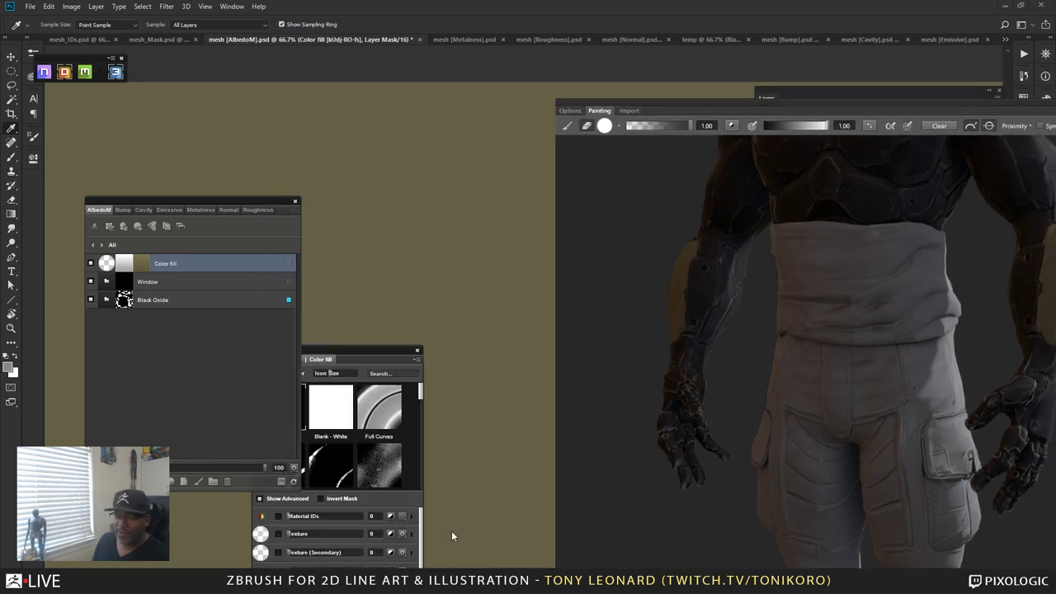
pyautogui.click(380, 353)
pyautogui.hotkey('ctrl', 'shift', 'Tab')
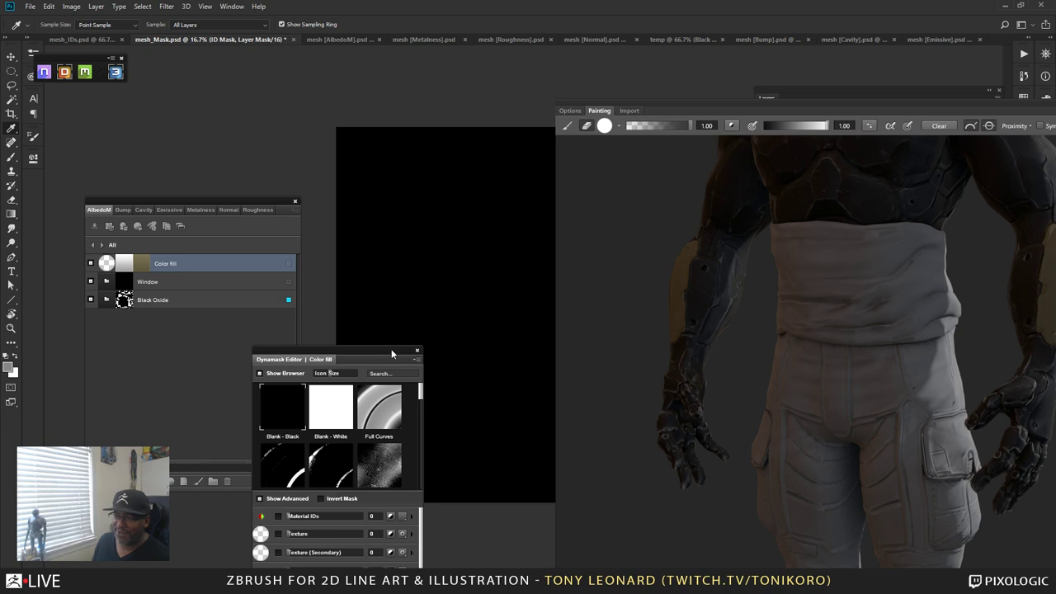
pyautogui.moveTo(390, 353); pyautogui.dragTo(345, 163)
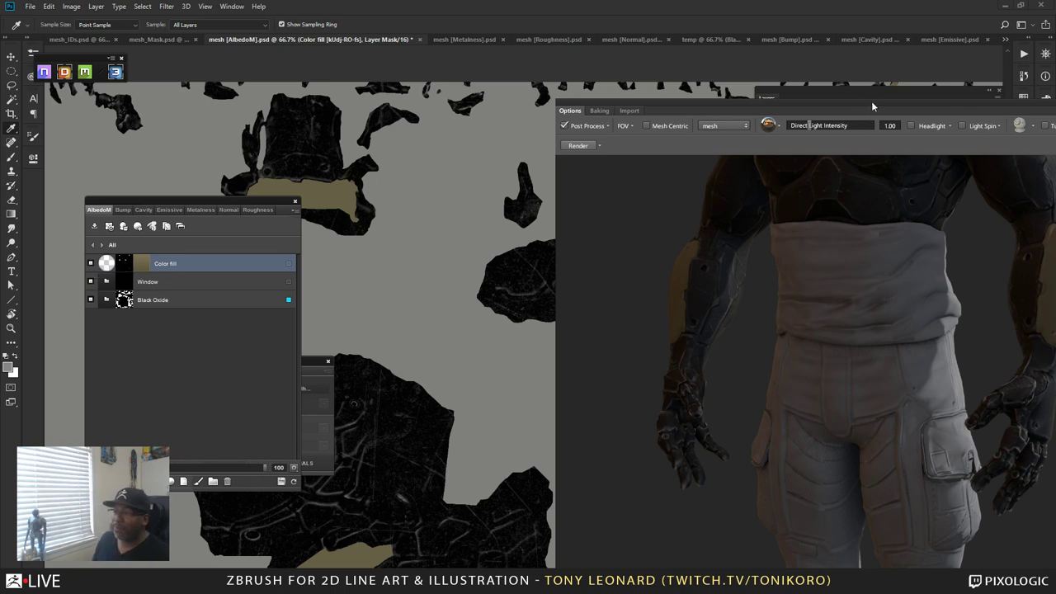
# - Change the Color fill layer's colour to a neutral grey and reset default colours
pyautogui.moveTo(871, 100); pyautogui.dragTo(545, 36)
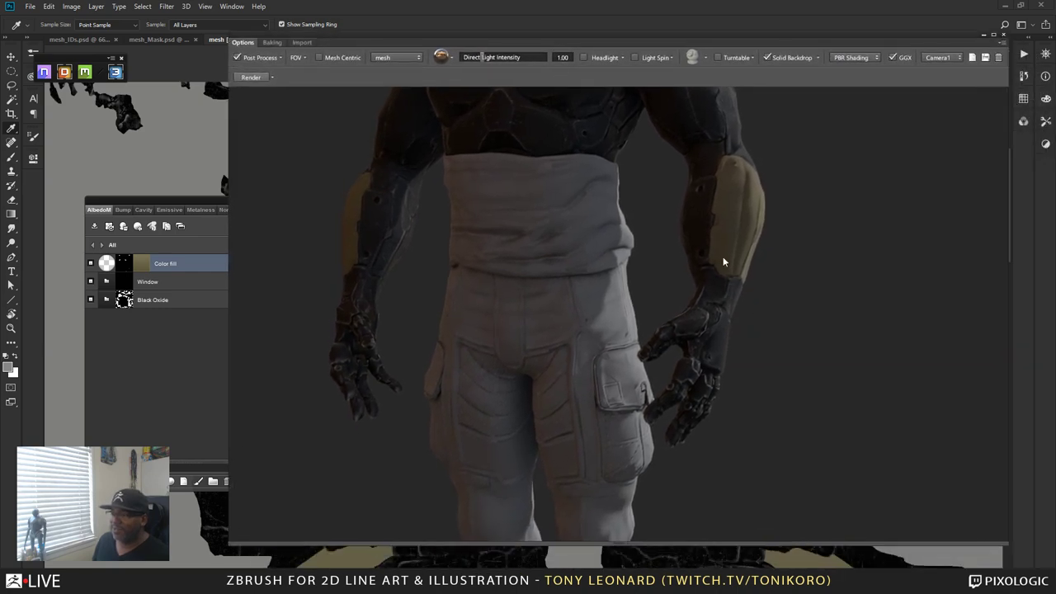
pyautogui.moveTo(769, 367); pyautogui.dragTo(578, 428)
pyautogui.click(145, 266)
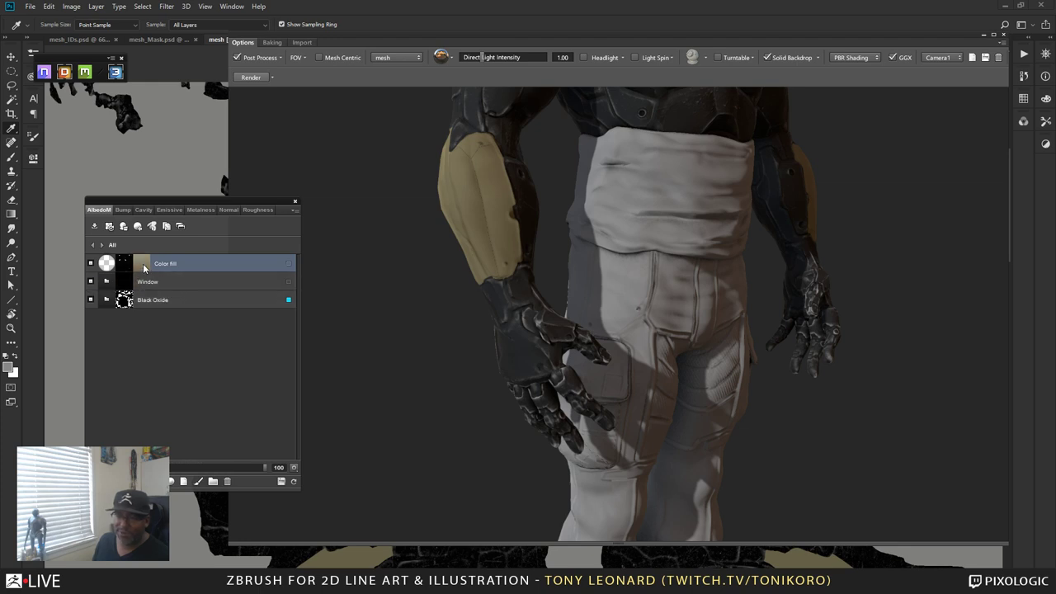
pyautogui.doubleClick(141, 263)
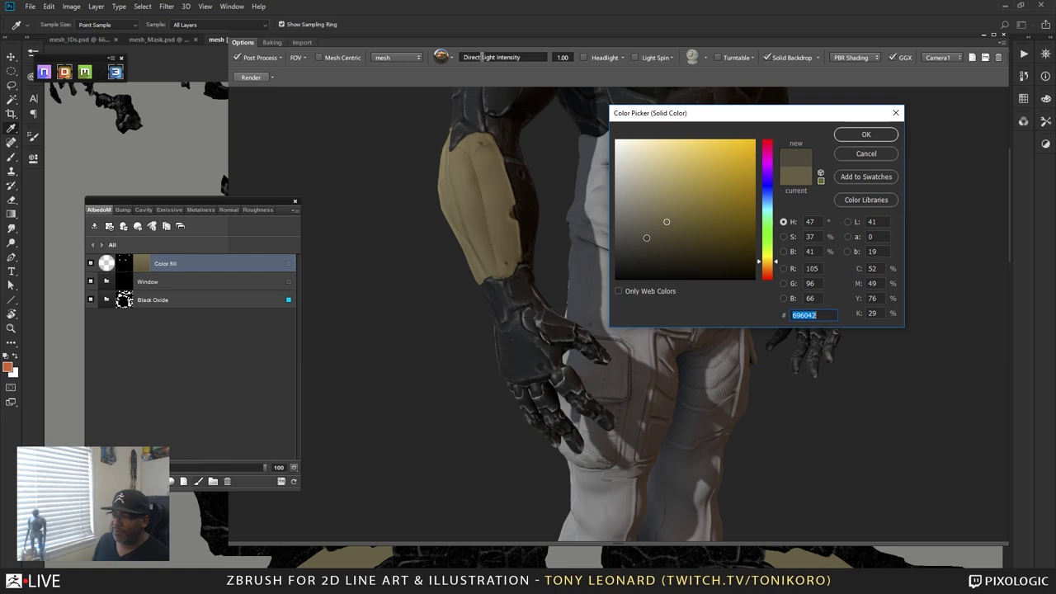
pyautogui.moveTo(638, 241); pyautogui.dragTo(627, 232)
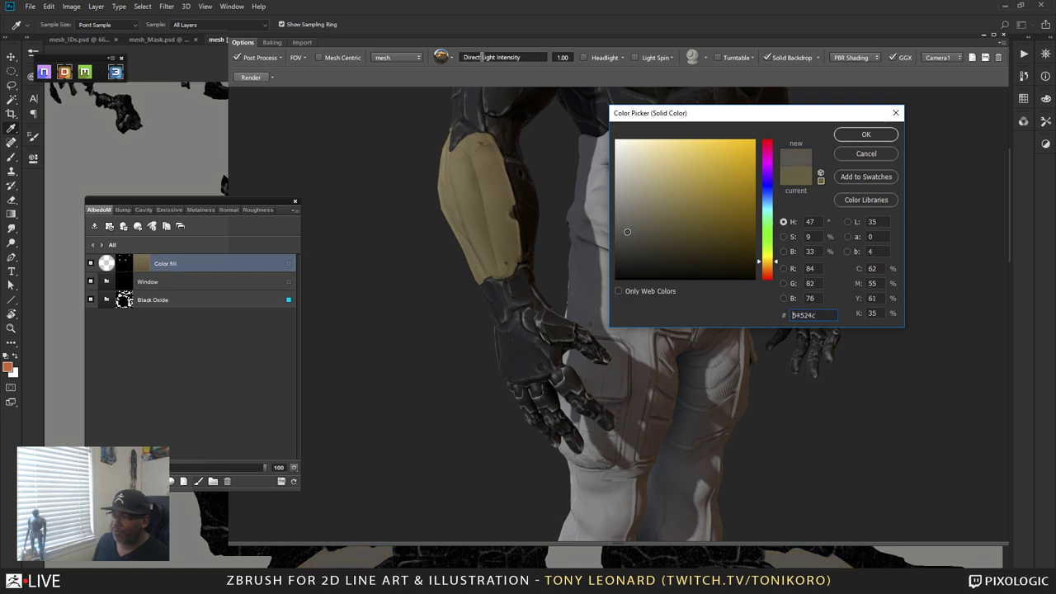
pyautogui.click(864, 135)
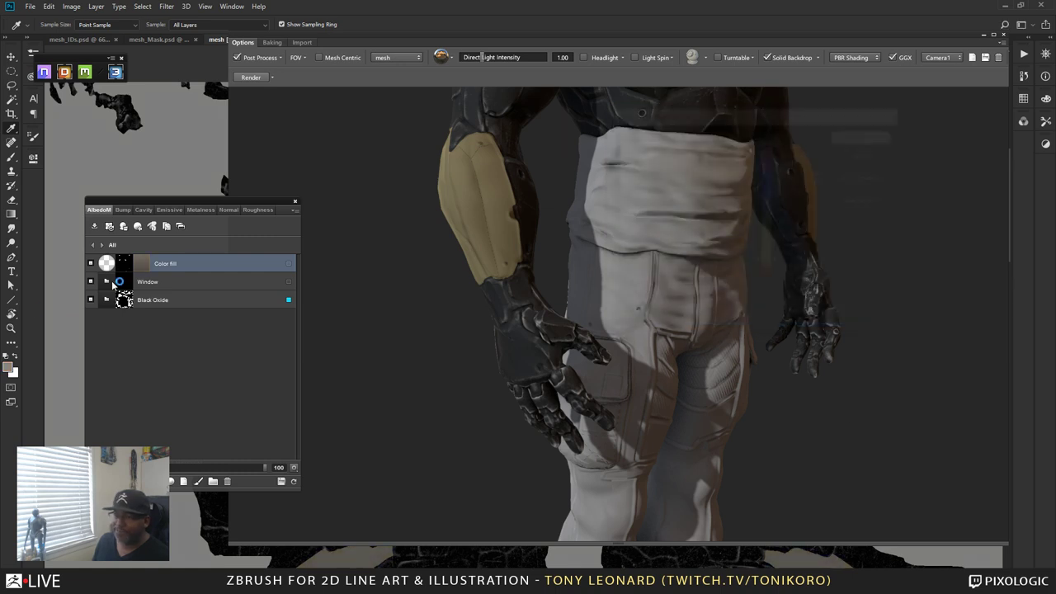
pyautogui.press('d')
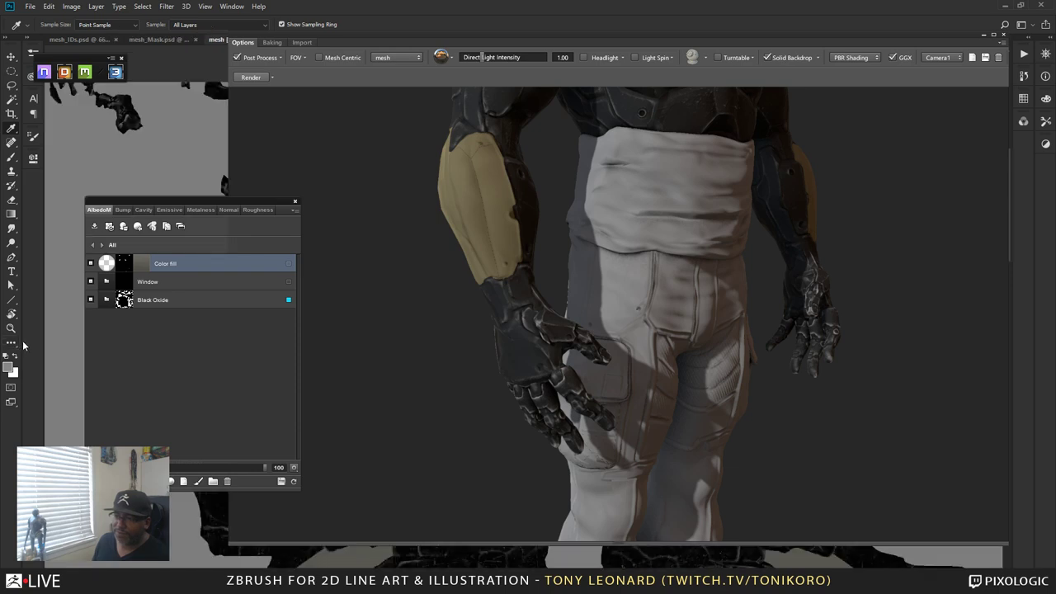
# - Darken the Color fill colour further to near-black #2b2a24
pyautogui.click(735, 333)
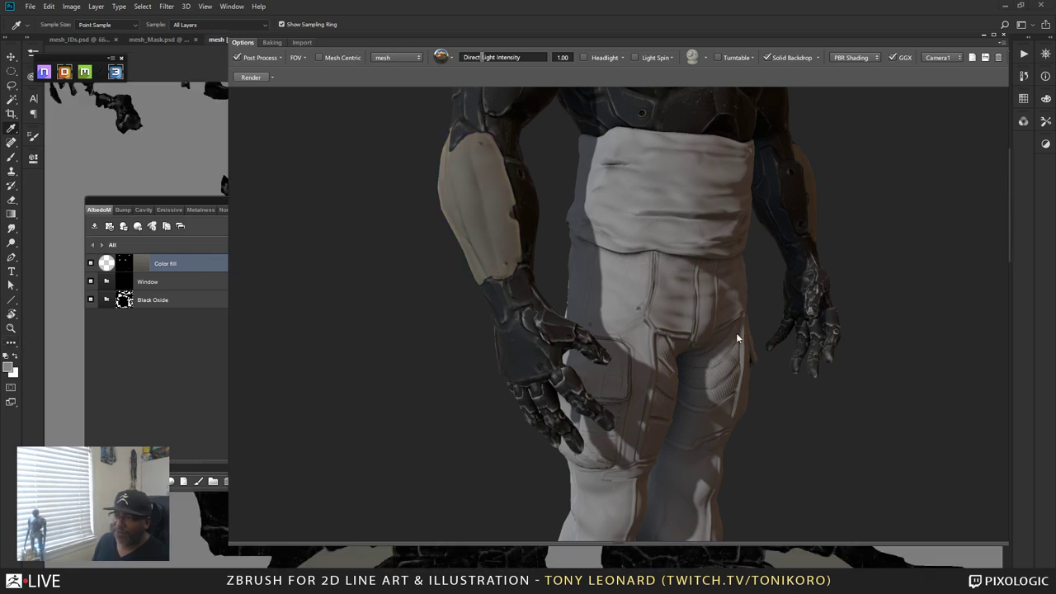
pyautogui.moveTo(744, 356); pyautogui.dragTo(643, 351)
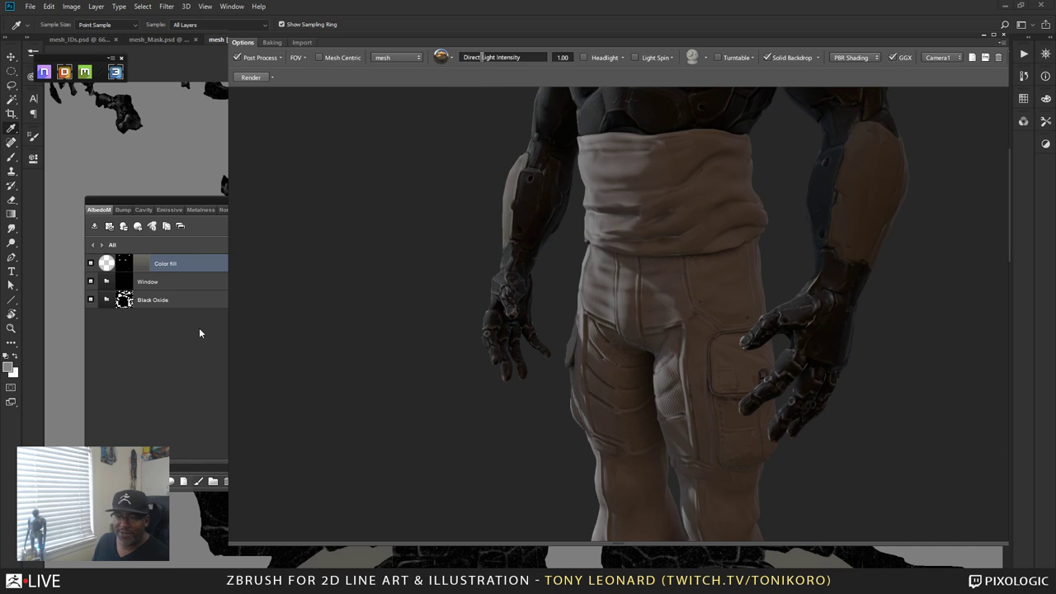
pyautogui.click(141, 260)
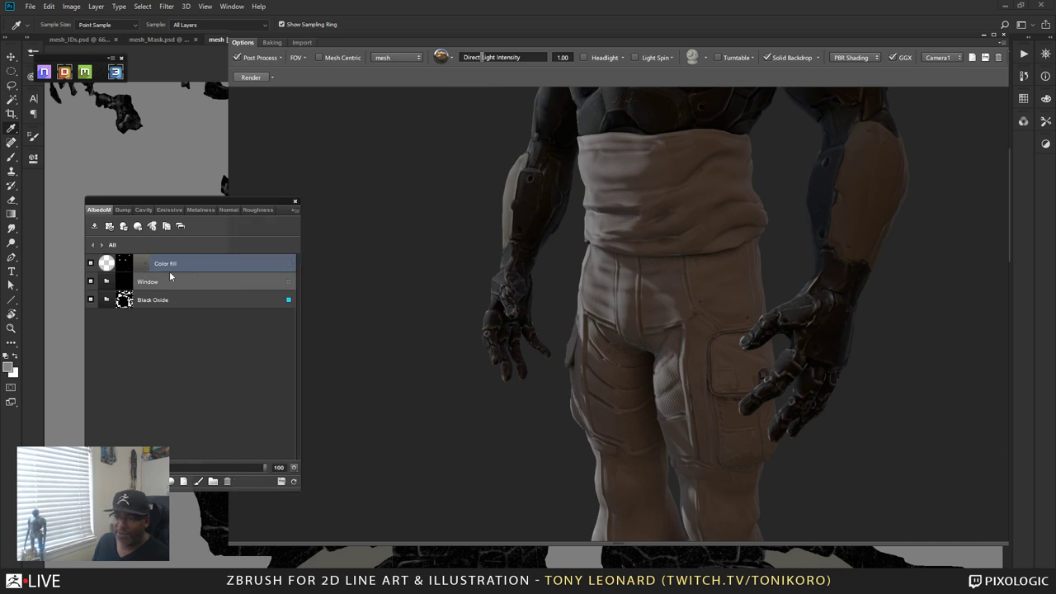
pyautogui.doubleClick(140, 264)
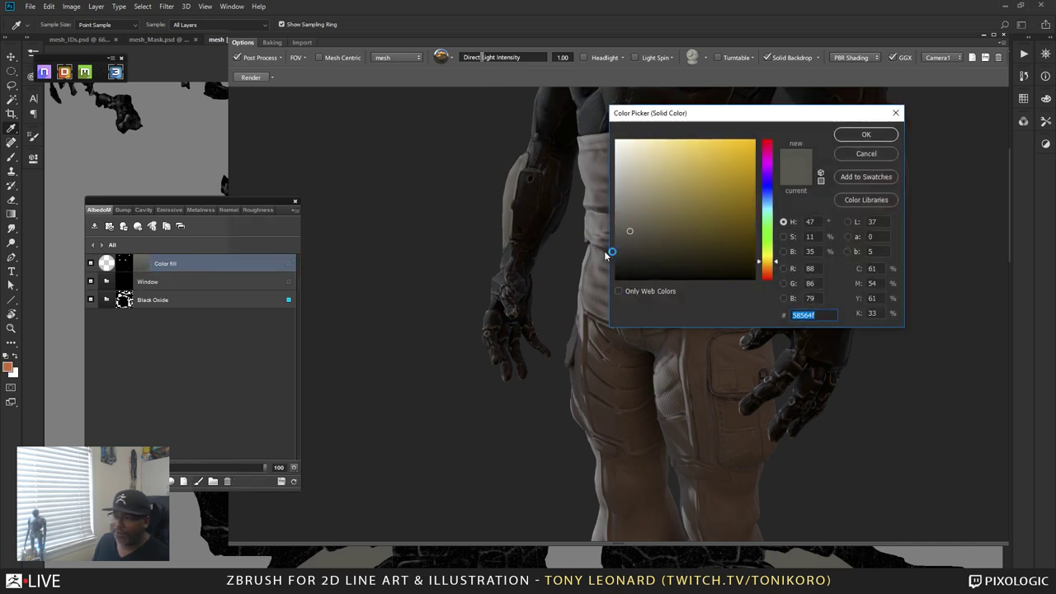
pyautogui.moveTo(630, 233)
pyautogui.mouseDown()
pyautogui.moveTo(624, 269)
pyautogui.moveTo(636, 255)
pyautogui.mouseUp()
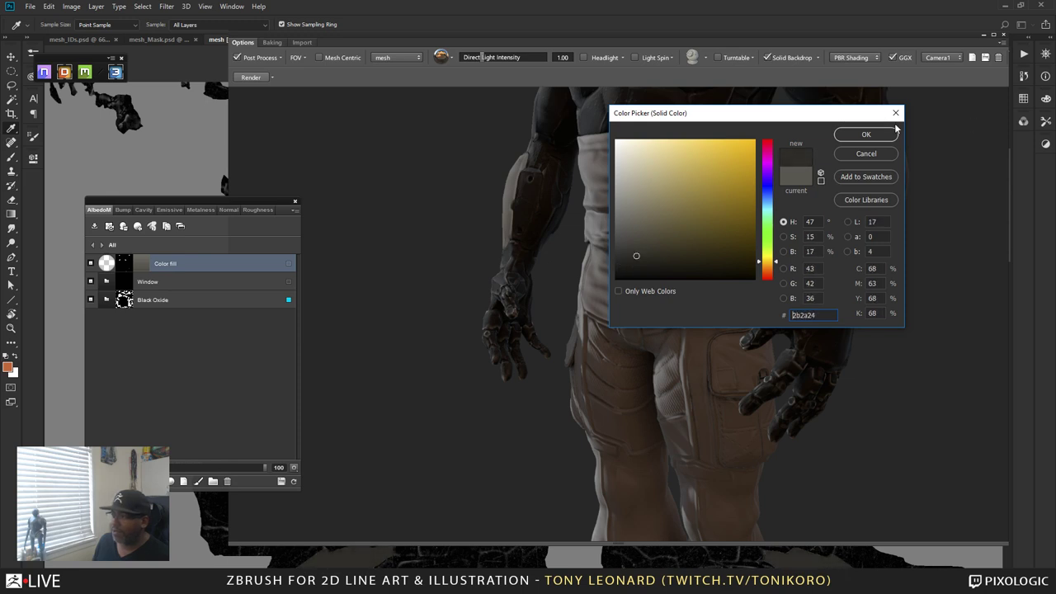
pyautogui.click(889, 135)
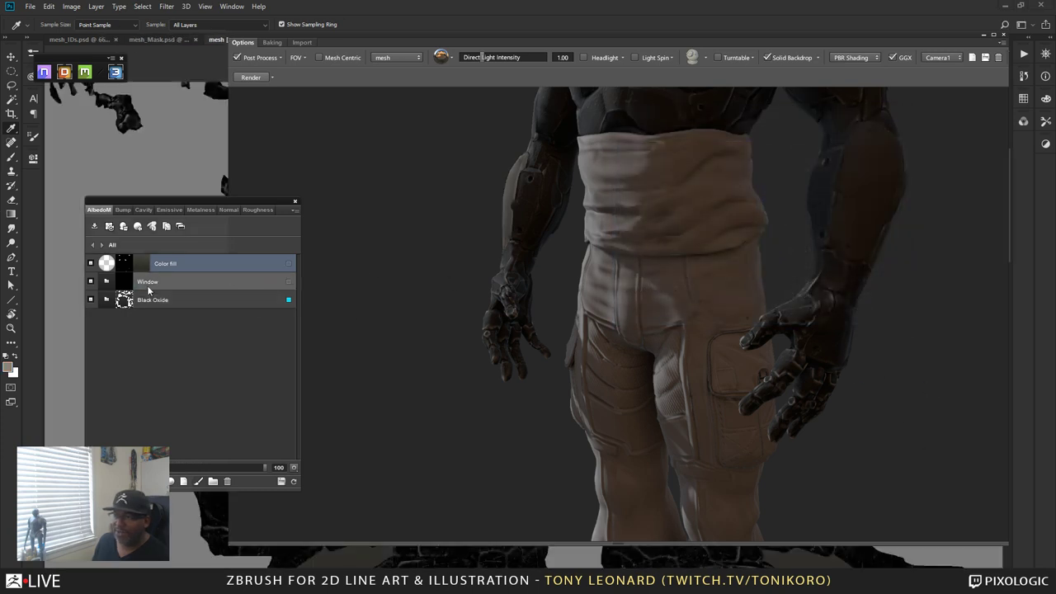
# - Review the darkened forearm, then add a second Color fill layer
pyautogui.moveTo(525, 359)
pyautogui.mouseDown()
pyautogui.moveTo(637, 363)
pyautogui.moveTo(565, 346)
pyautogui.moveTo(510, 363)
pyautogui.mouseUp()
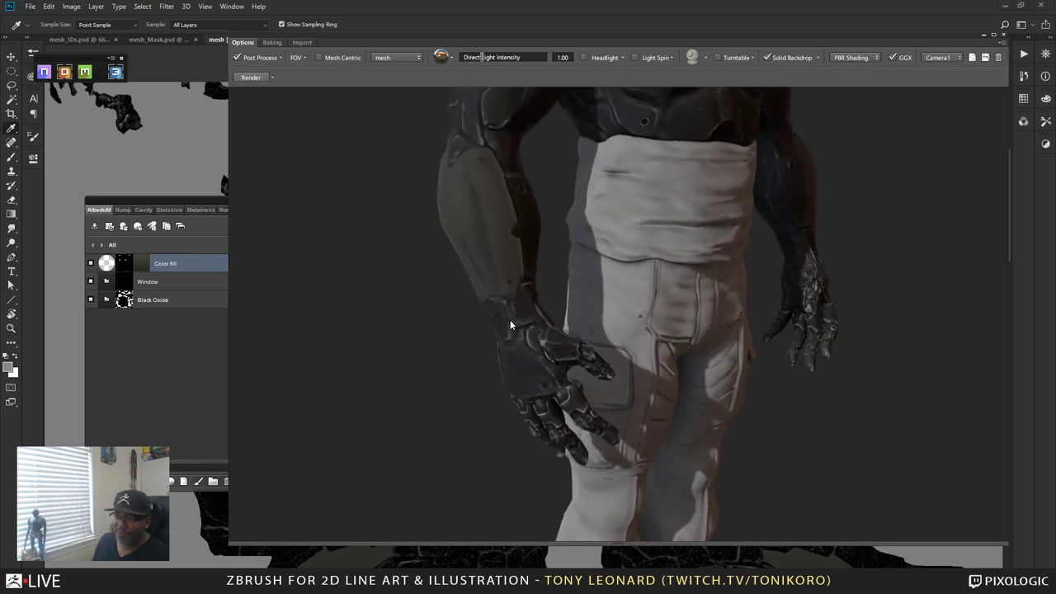
pyautogui.moveTo(471, 330); pyautogui.dragTo(579, 288)
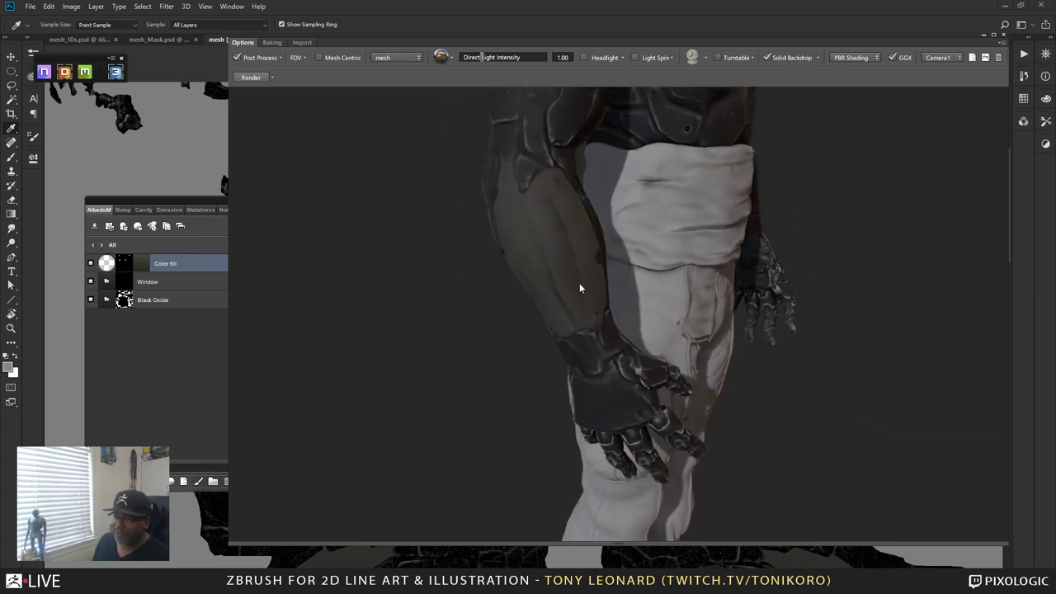
pyautogui.click(185, 282)
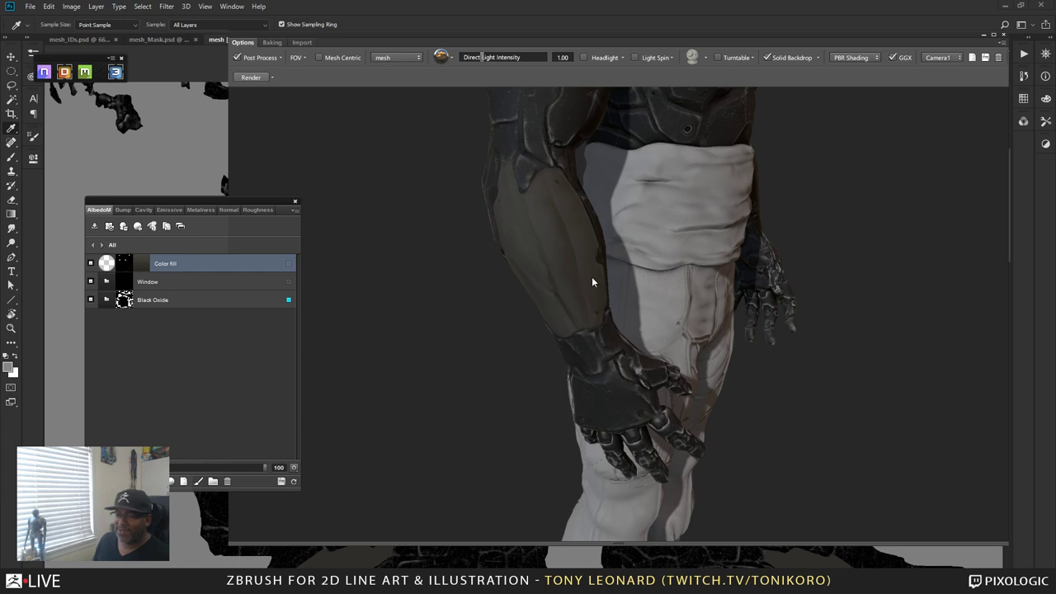
pyautogui.click(183, 481)
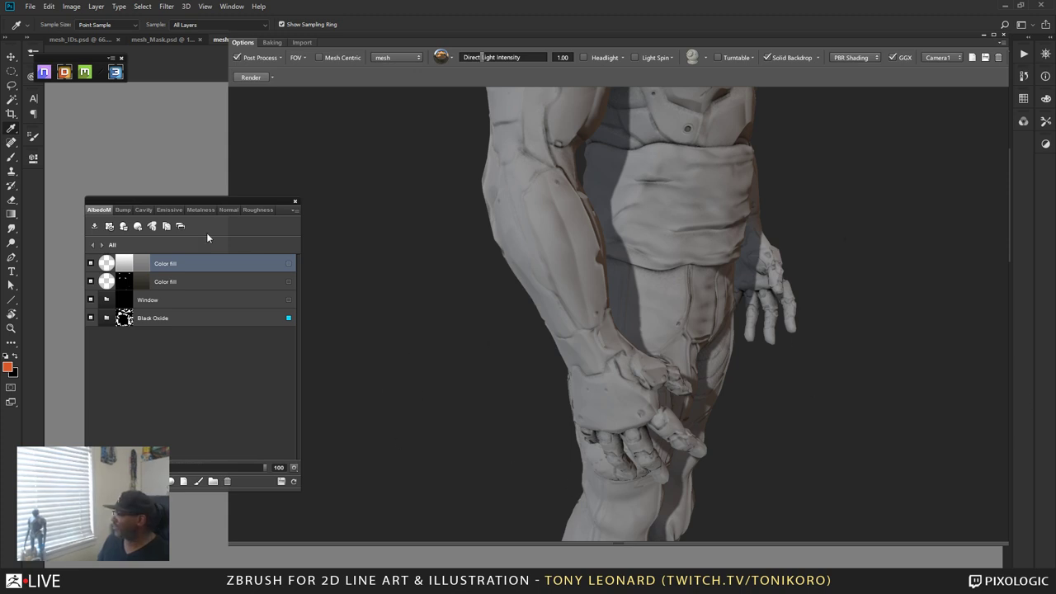
# - Check the pale grey model across torso and right arm, then enter the new fill's Dynamask
pyautogui.click(419, 277)
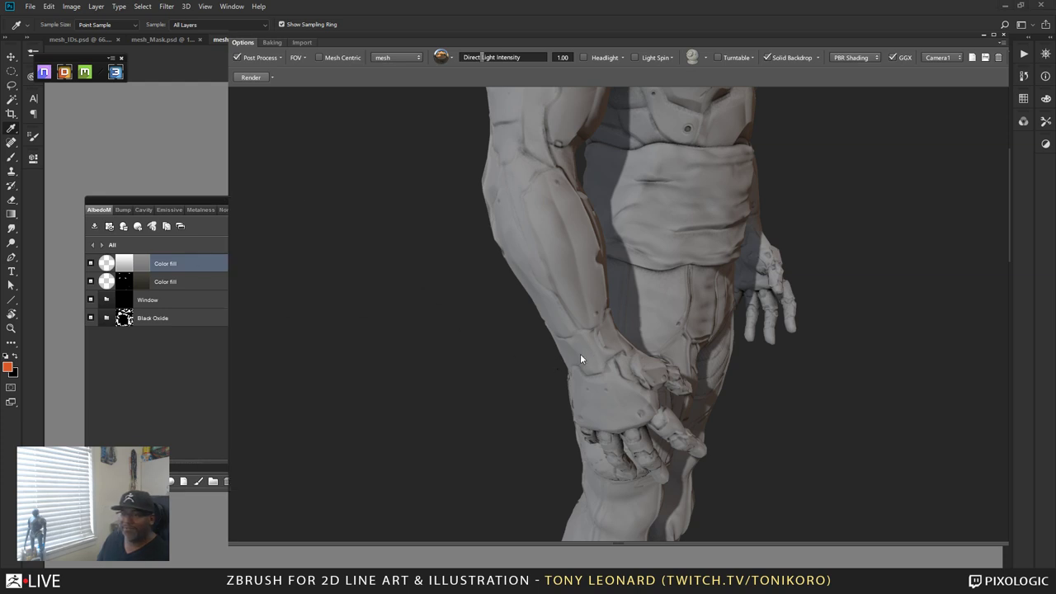
pyautogui.moveTo(580, 359); pyautogui.dragTo(522, 355)
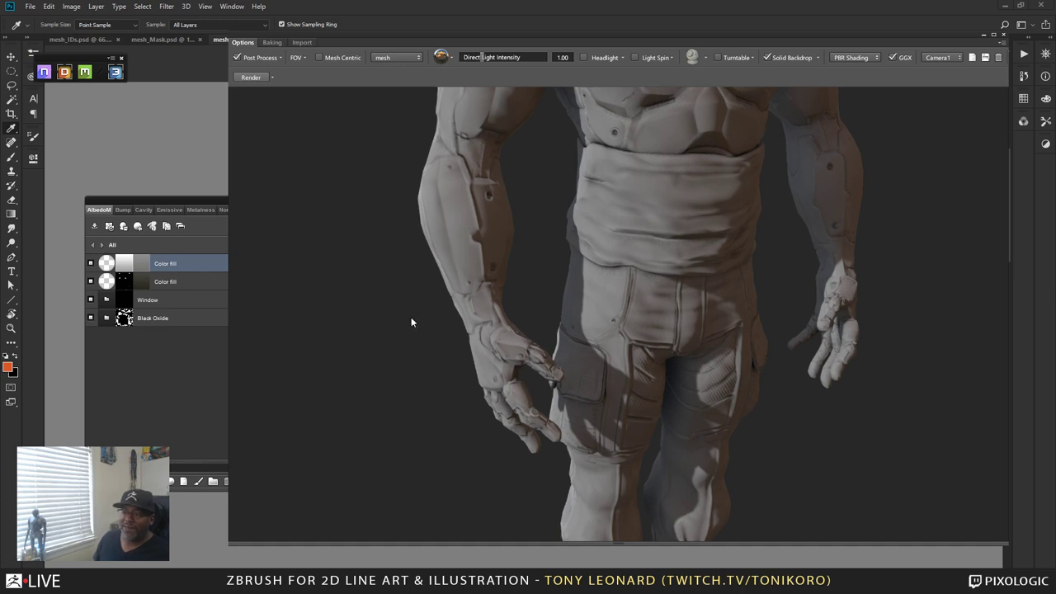
pyautogui.moveTo(411, 322); pyautogui.dragTo(429, 262)
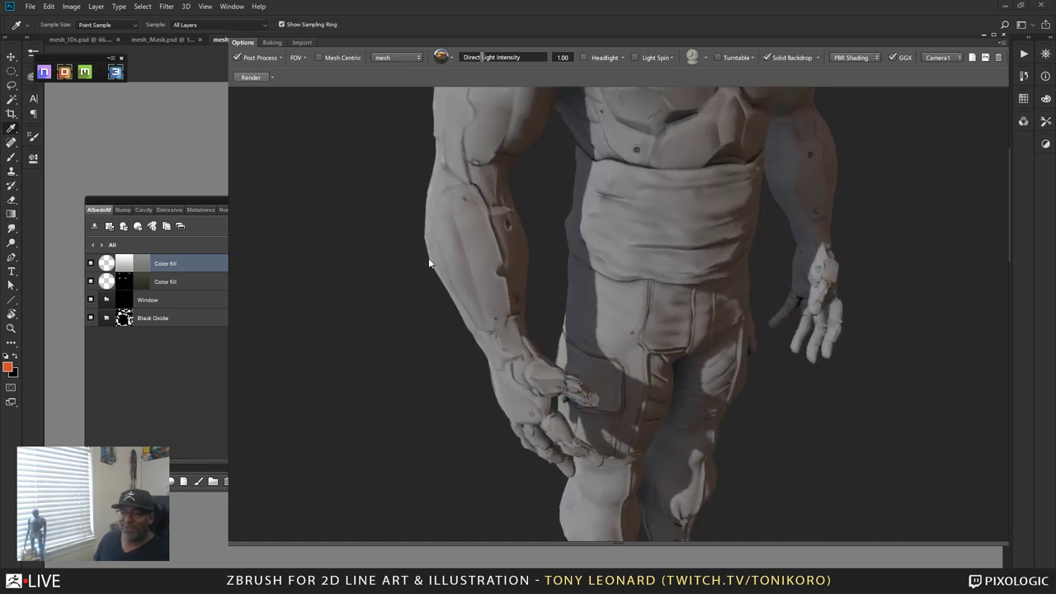
pyautogui.moveTo(521, 220); pyautogui.dragTo(391, 445)
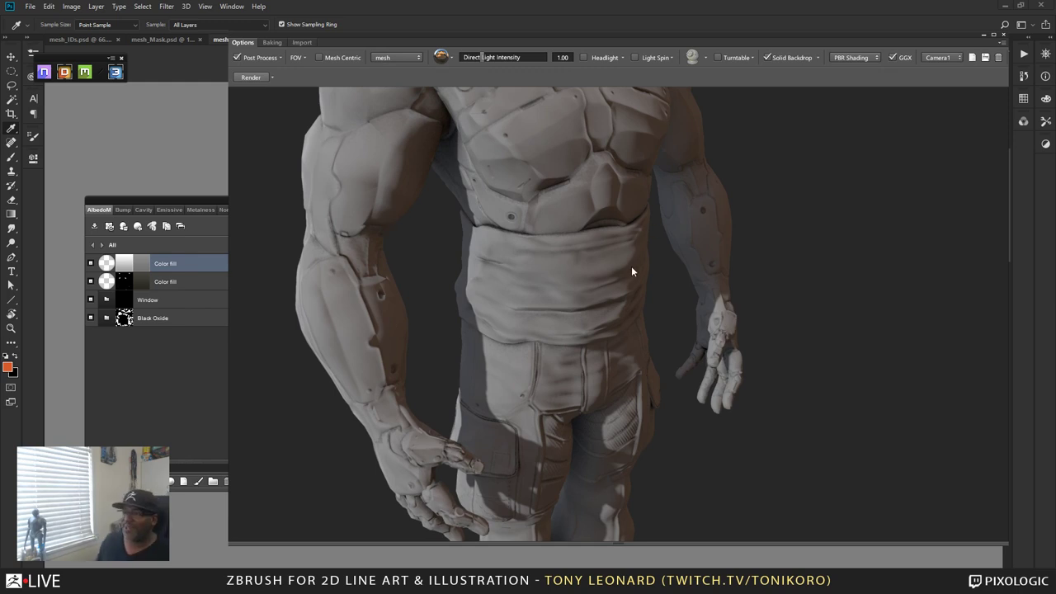
pyautogui.moveTo(631, 271); pyautogui.dragTo(674, 349)
pyautogui.click(163, 267)
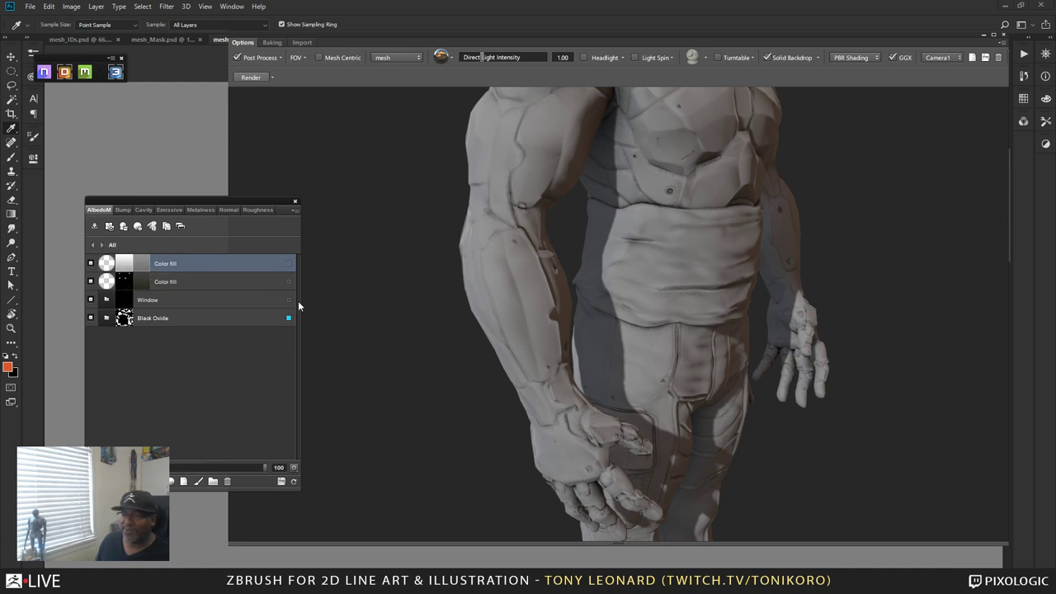
pyautogui.click(134, 262)
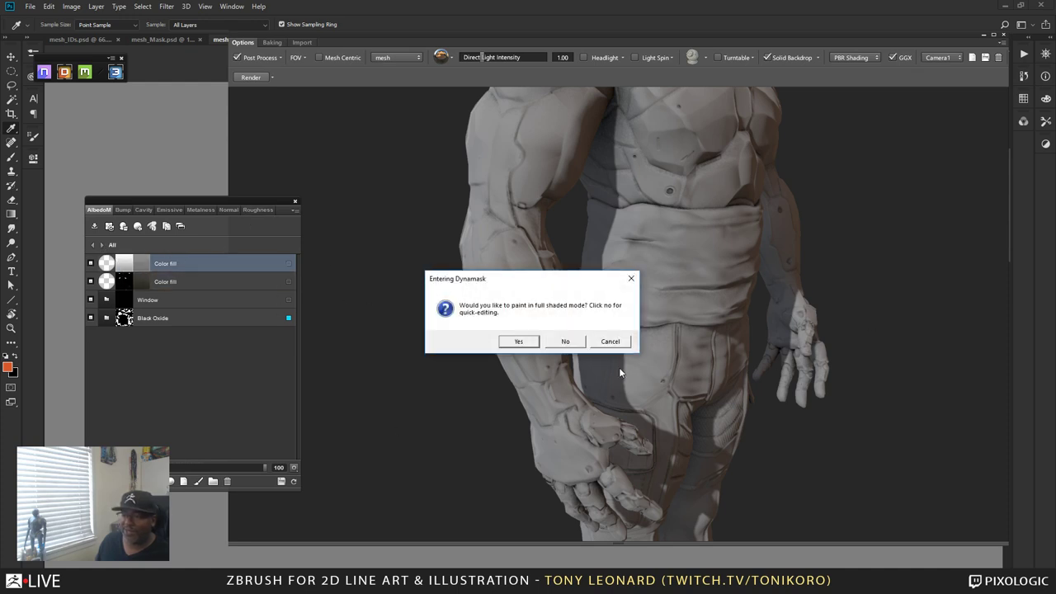
# - Enter Dynamask in full shaded mode for the second Color fill layer and raise the editor panel
pyautogui.click(518, 340)
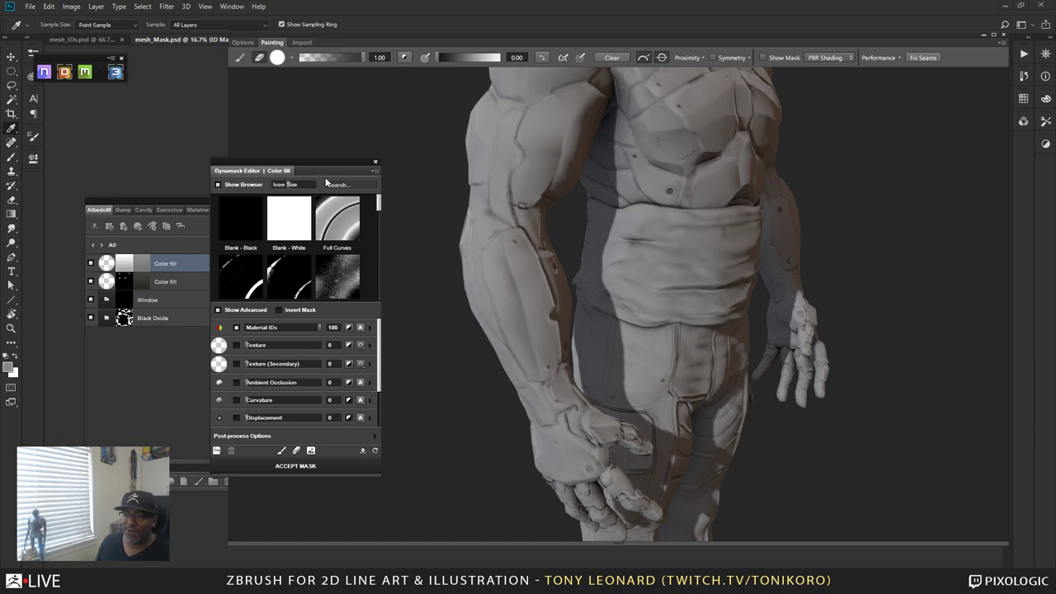
pyautogui.moveTo(330, 162); pyautogui.dragTo(332, 110)
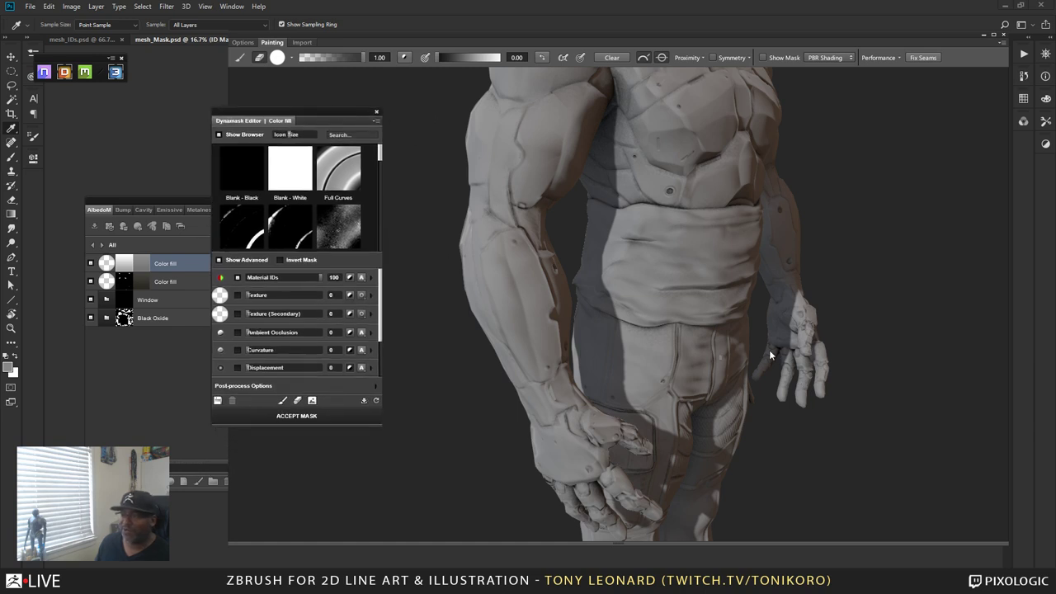
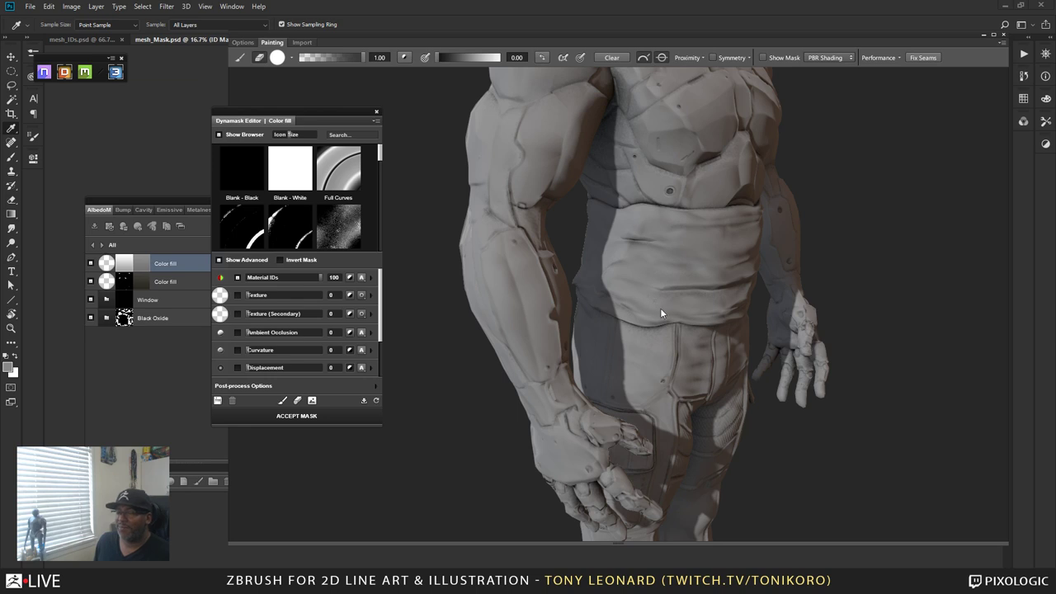
# - Base the Color fill's Dynamask on the Dirt texture at 82, with ambient occlusion and curvature at 100
pyautogui.click(203, 301)
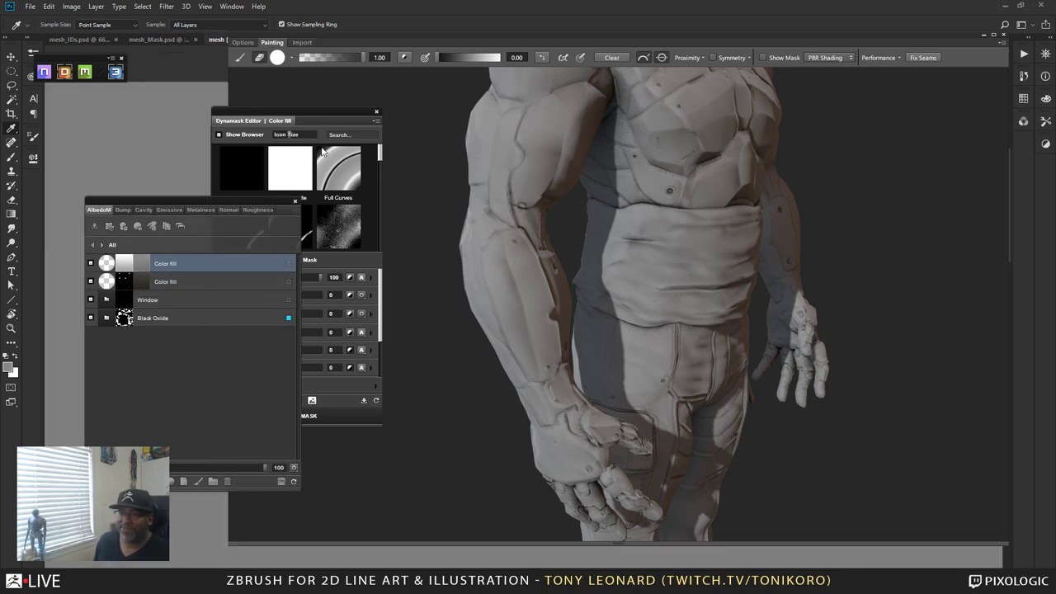
pyautogui.click(330, 114)
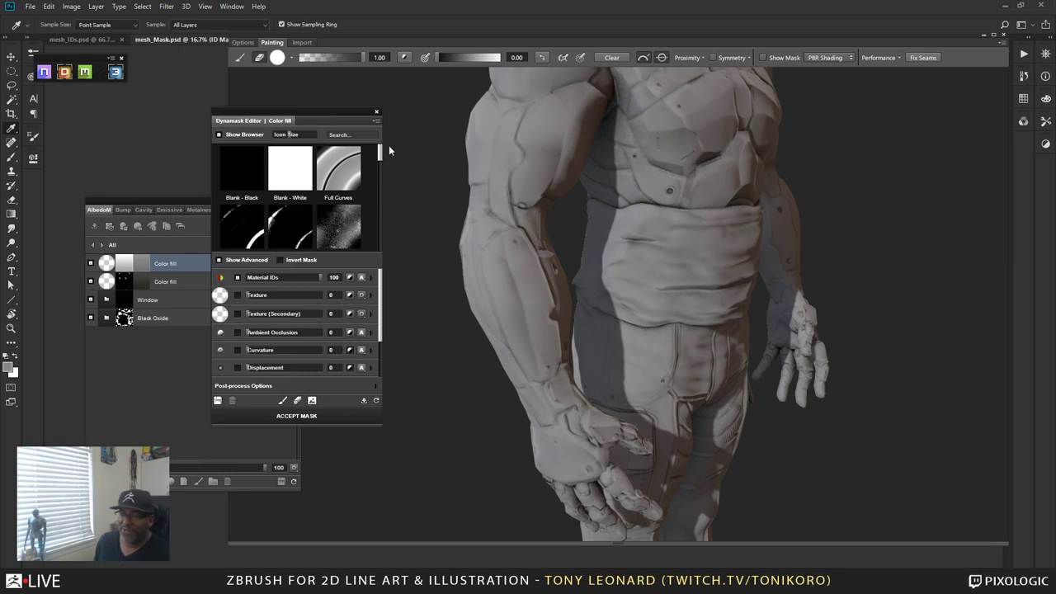
pyautogui.moveTo(380, 155); pyautogui.dragTo(379, 171)
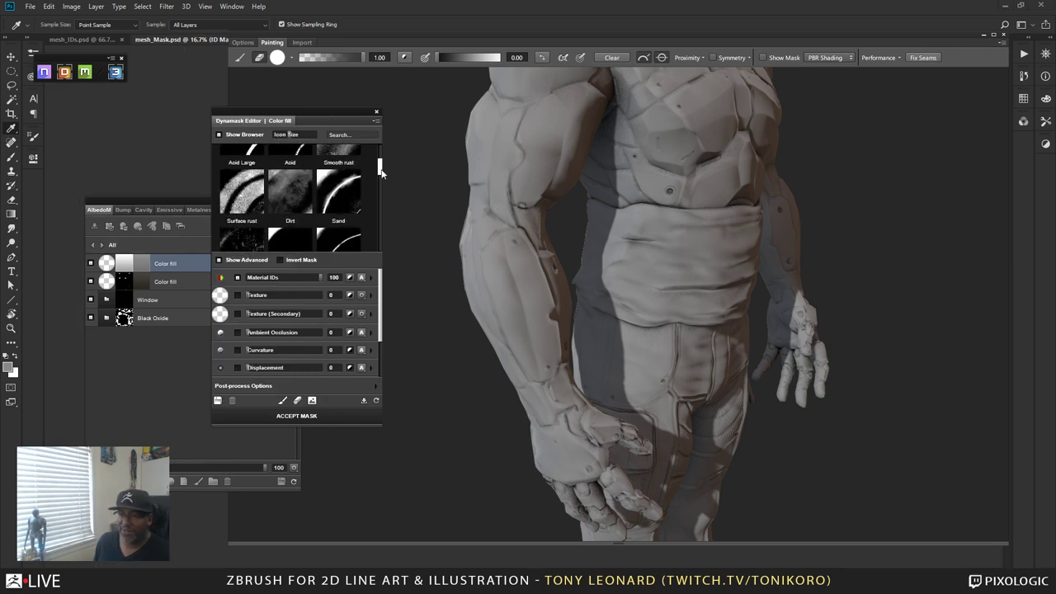
pyautogui.click(277, 193)
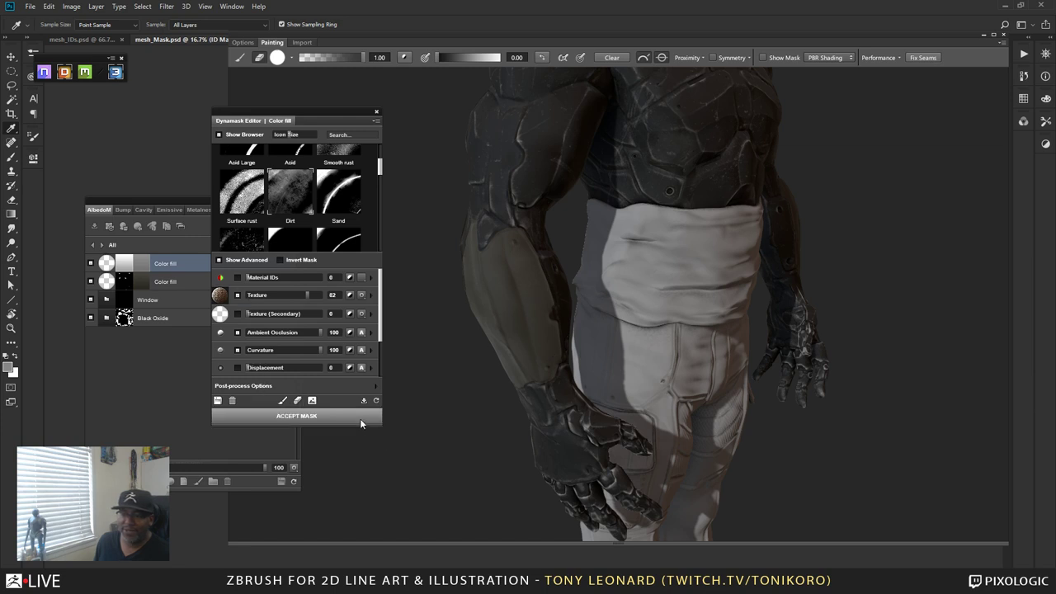
pyautogui.click(360, 333)
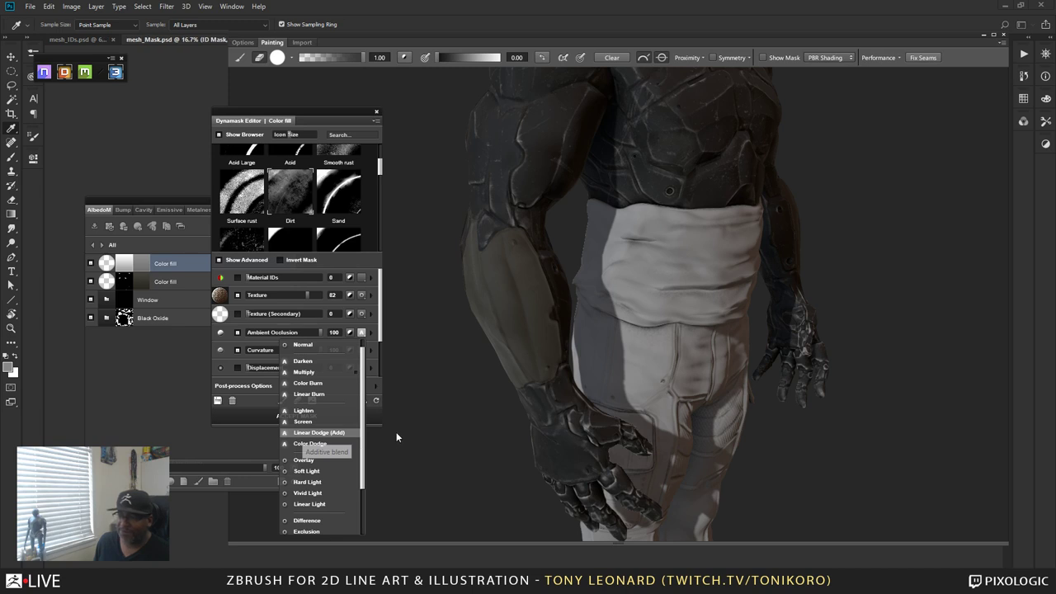
pyautogui.click(396, 431)
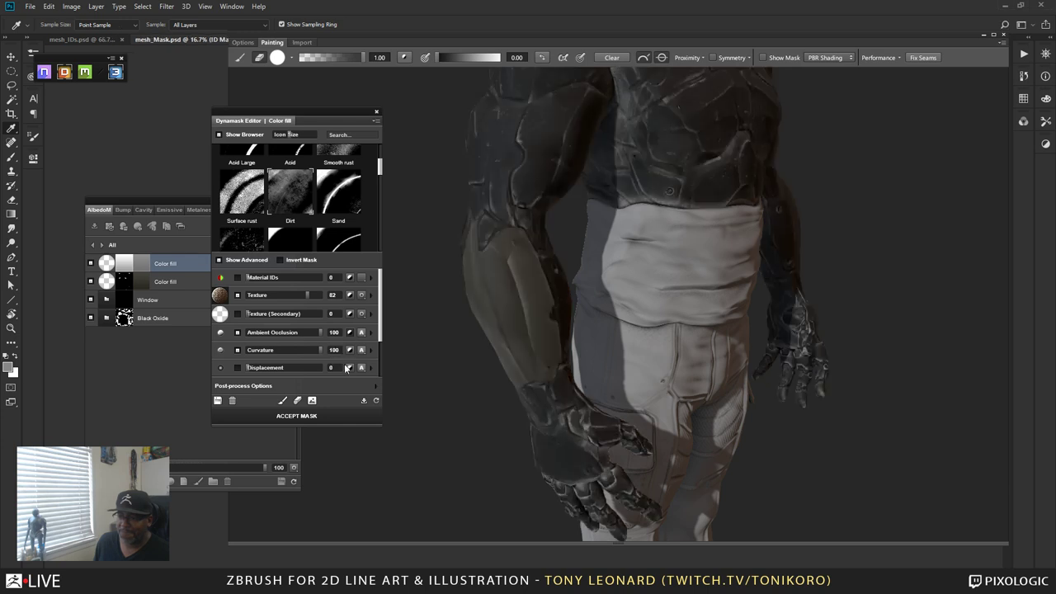
pyautogui.click(577, 355)
pyautogui.moveTo(598, 378)
pyautogui.mouseDown()
pyautogui.moveTo(557, 389)
pyautogui.moveTo(588, 384)
pyautogui.mouseUp()
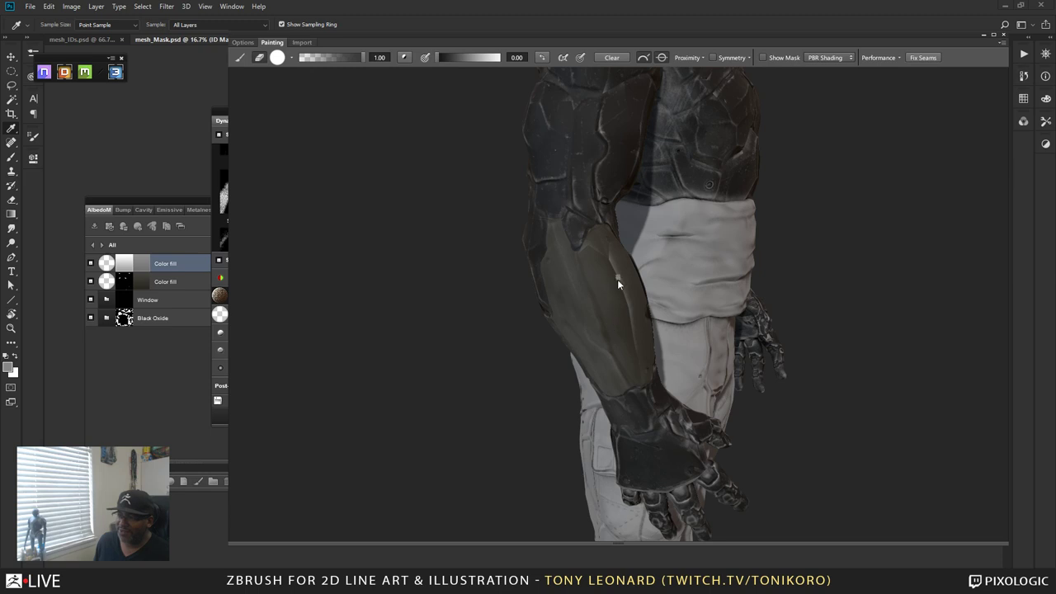
pyautogui.moveTo(613, 257); pyautogui.dragTo(551, 329)
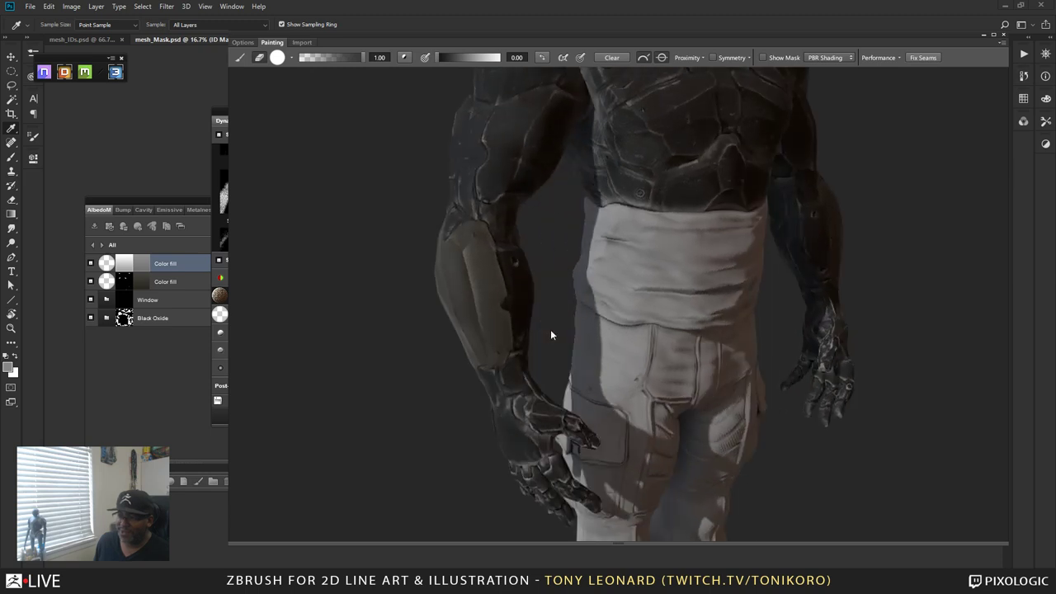
# - Change the top Color fill layer's colour to near-black #131313
pyautogui.click(144, 268)
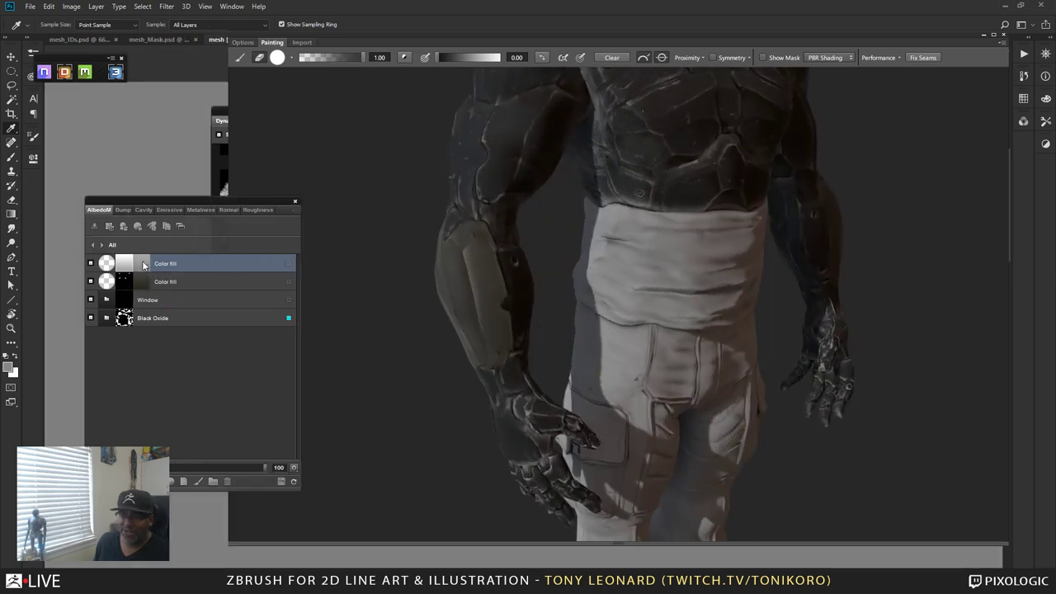
pyautogui.doubleClick(144, 264)
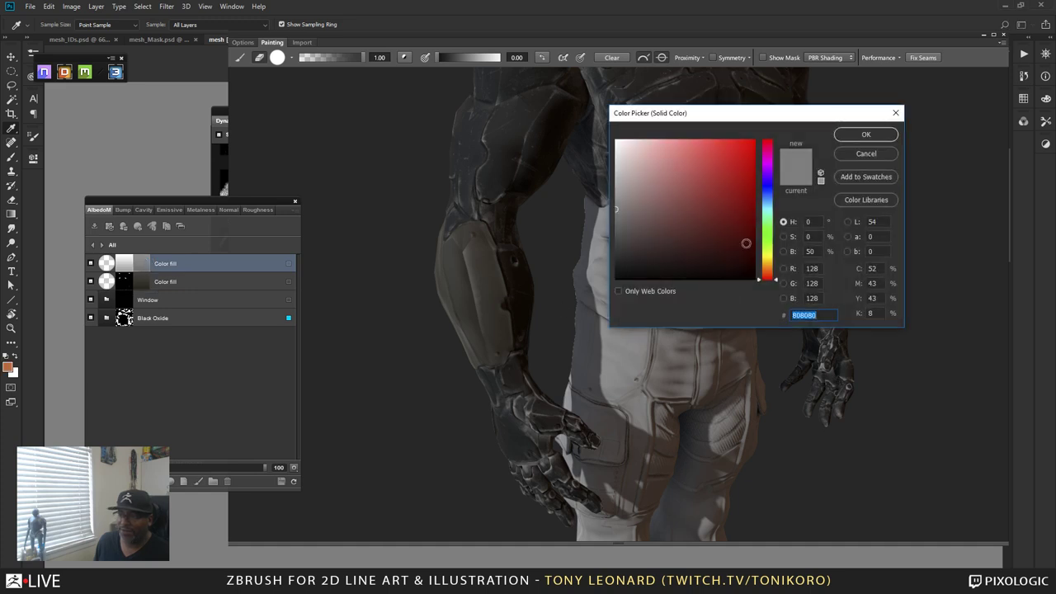
pyautogui.moveTo(616, 250); pyautogui.dragTo(606, 269)
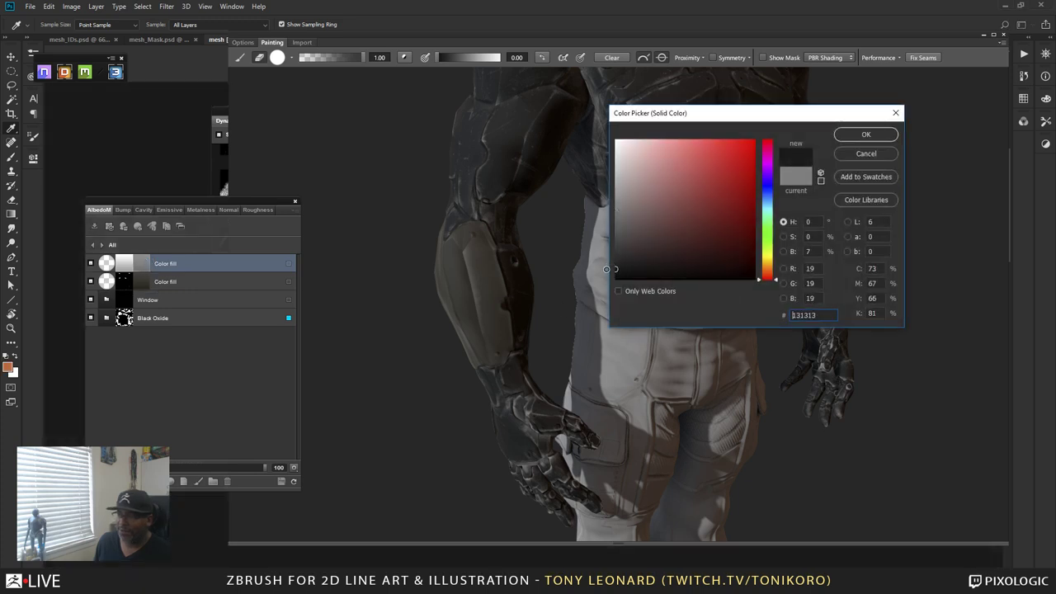
pyautogui.click(866, 134)
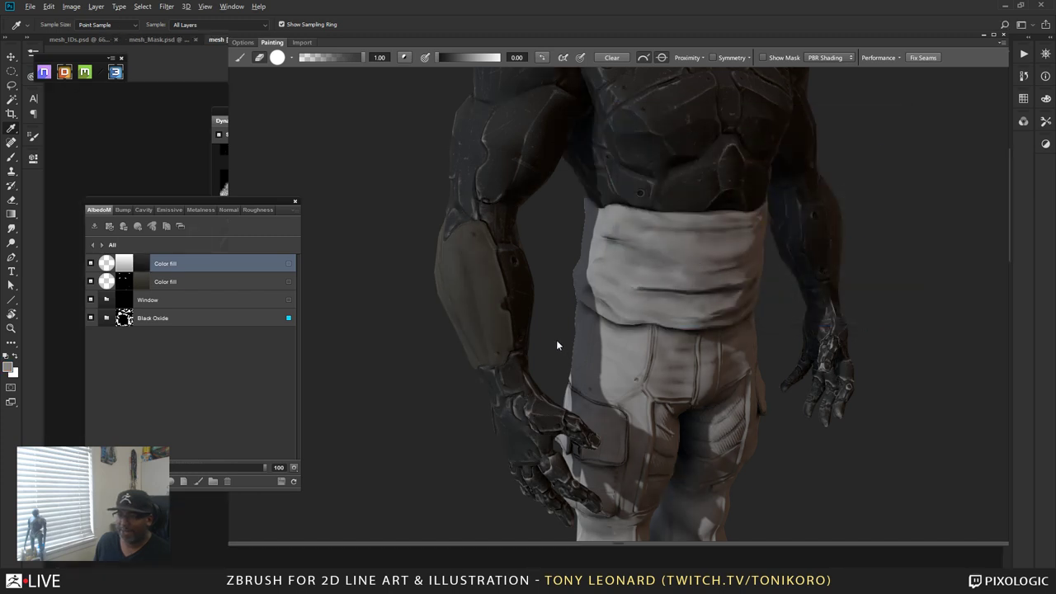
pyautogui.moveTo(506, 342); pyautogui.dragTo(632, 347)
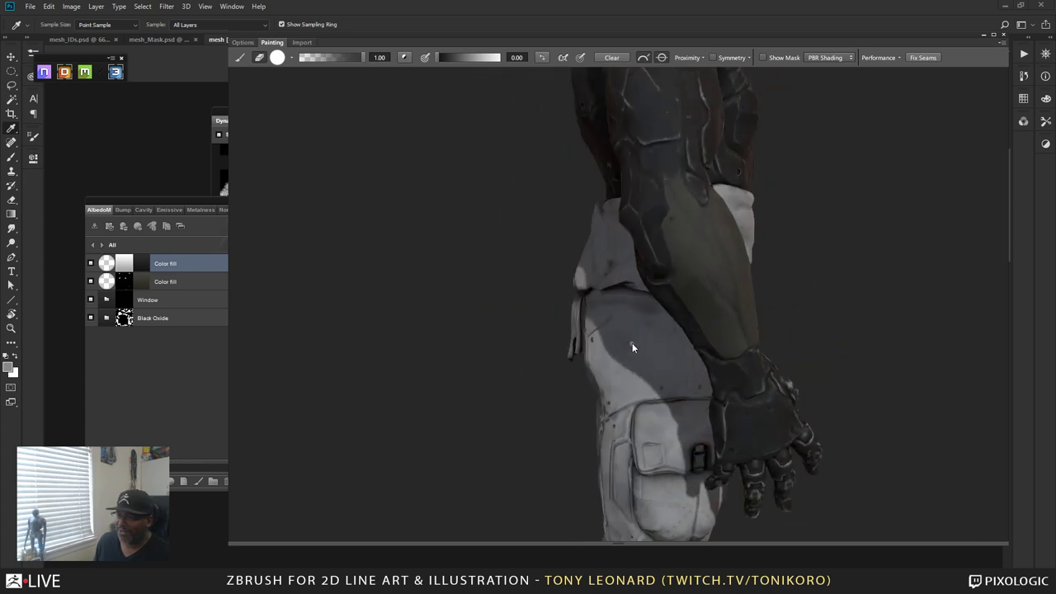
pyautogui.click(156, 269)
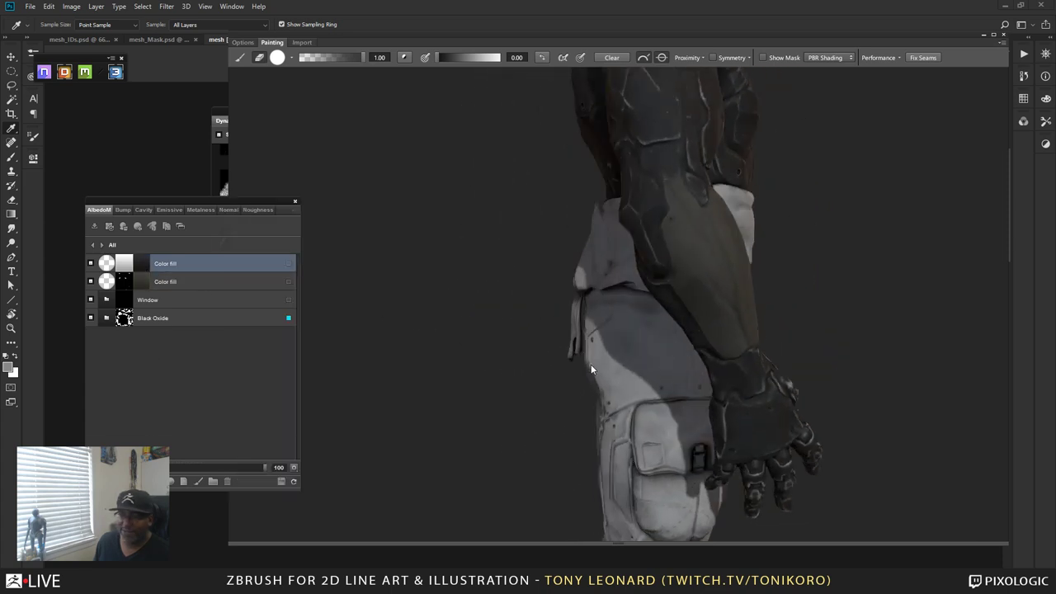
# - Shift the top Color fill colour to a dark reddish tone
pyautogui.doubleClick(137, 262)
pyautogui.moveTo(635, 267)
pyautogui.mouseDown()
pyautogui.moveTo(651, 199)
pyautogui.moveTo(674, 246)
pyautogui.mouseUp()
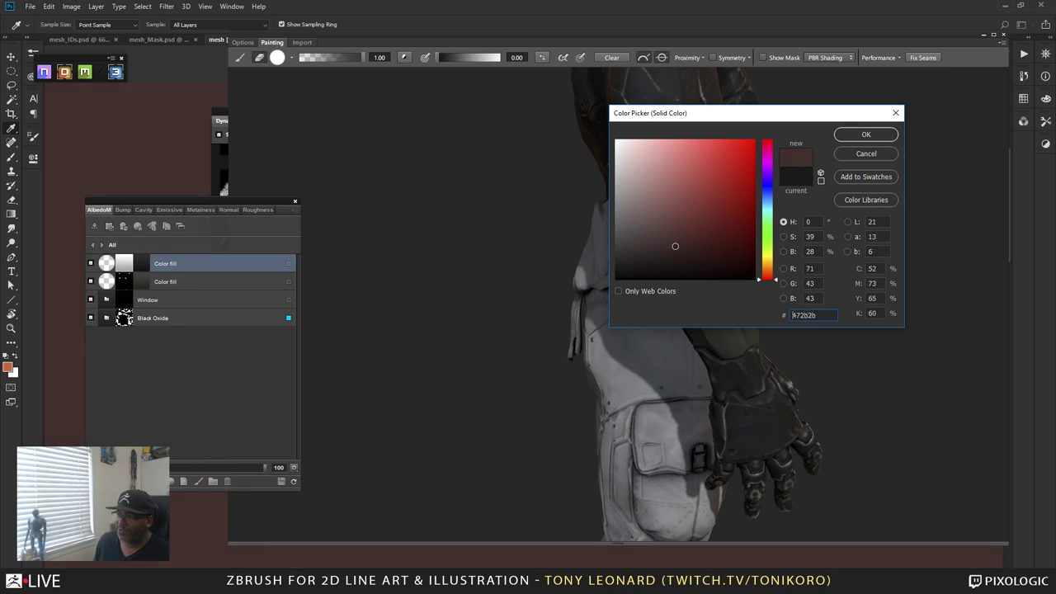
pyautogui.click(871, 135)
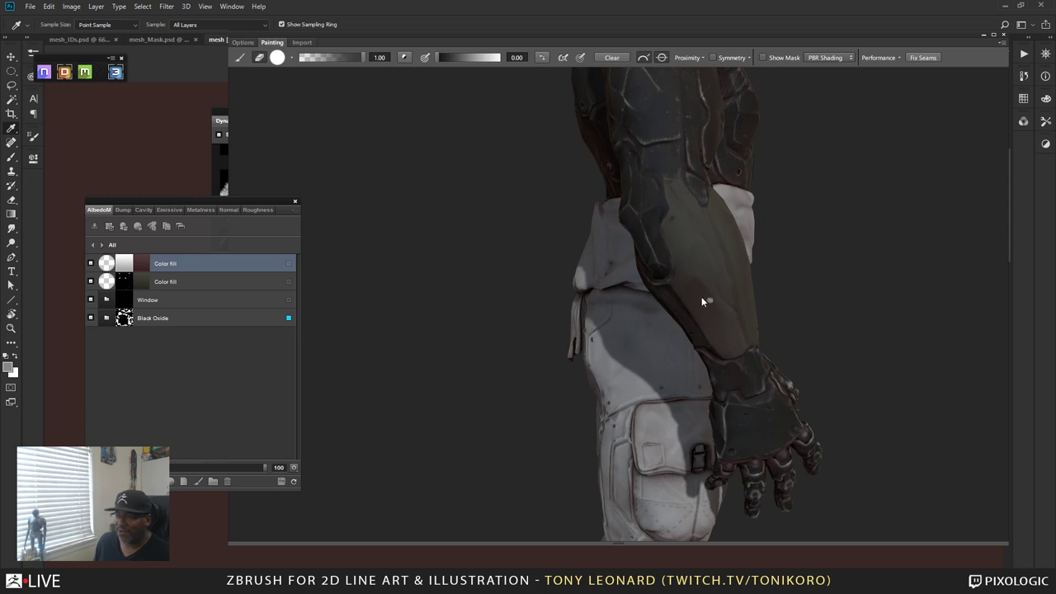
pyautogui.moveTo(716, 389); pyautogui.dragTo(530, 374, button='middle')
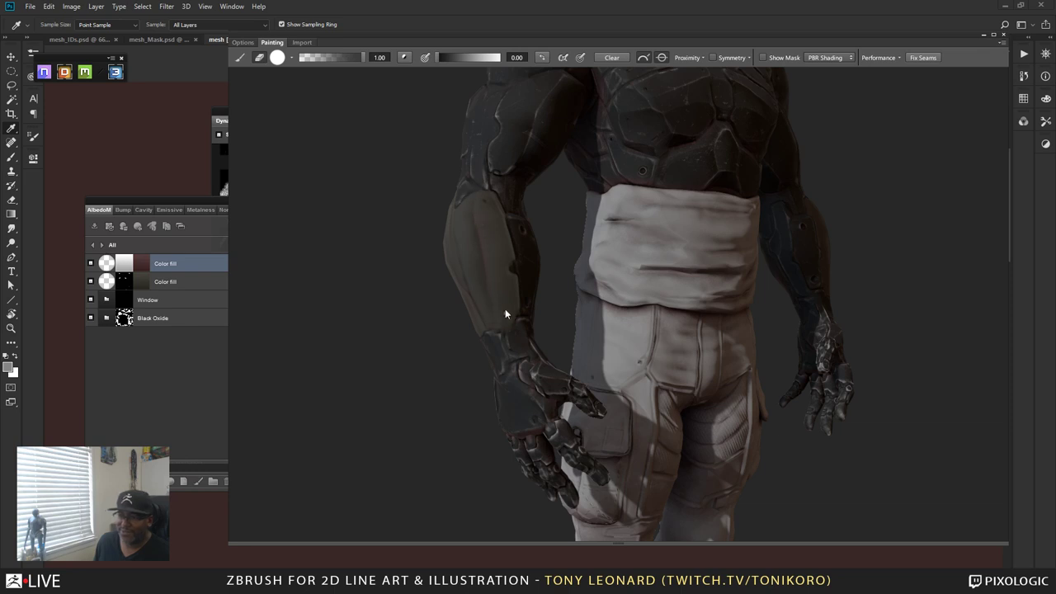
# - Add the second Color fill layer to the selection alongside the top one
pyautogui.click(217, 199)
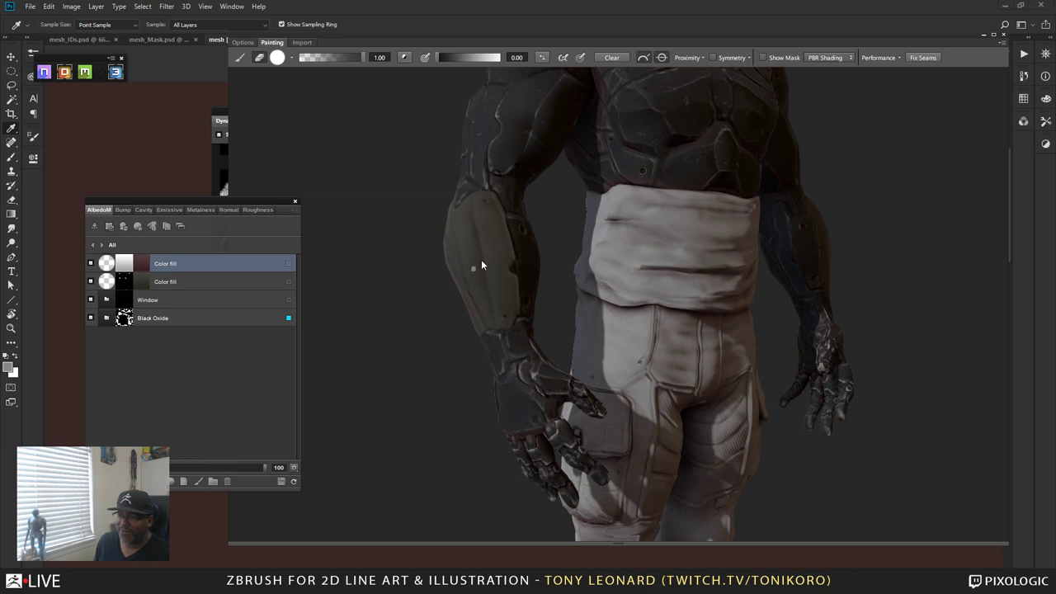
pyautogui.click(509, 314)
pyautogui.moveTo(509, 314); pyautogui.dragTo(484, 292, button='middle')
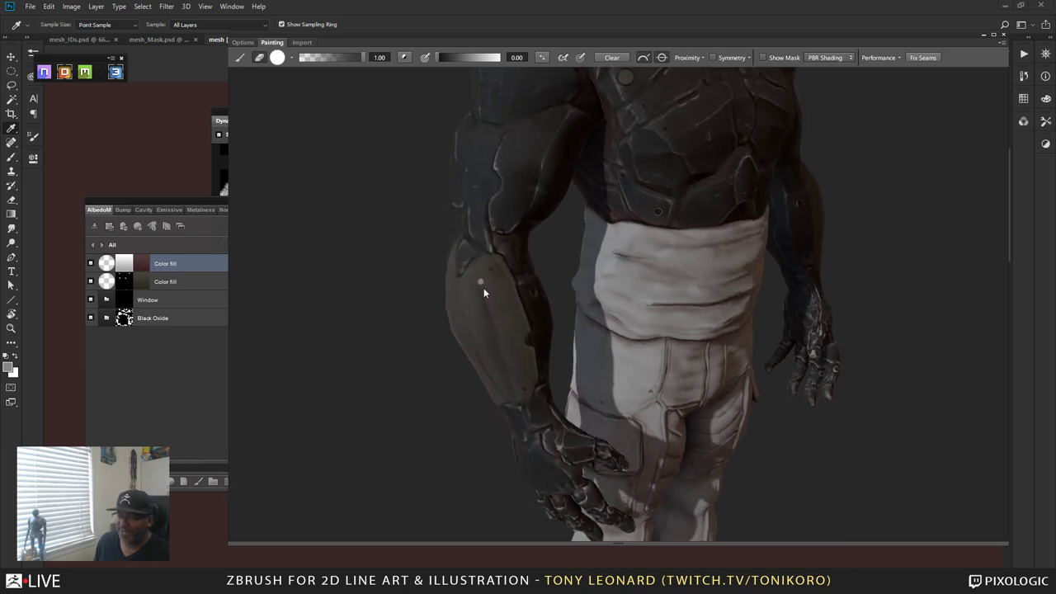
pyautogui.click(191, 282)
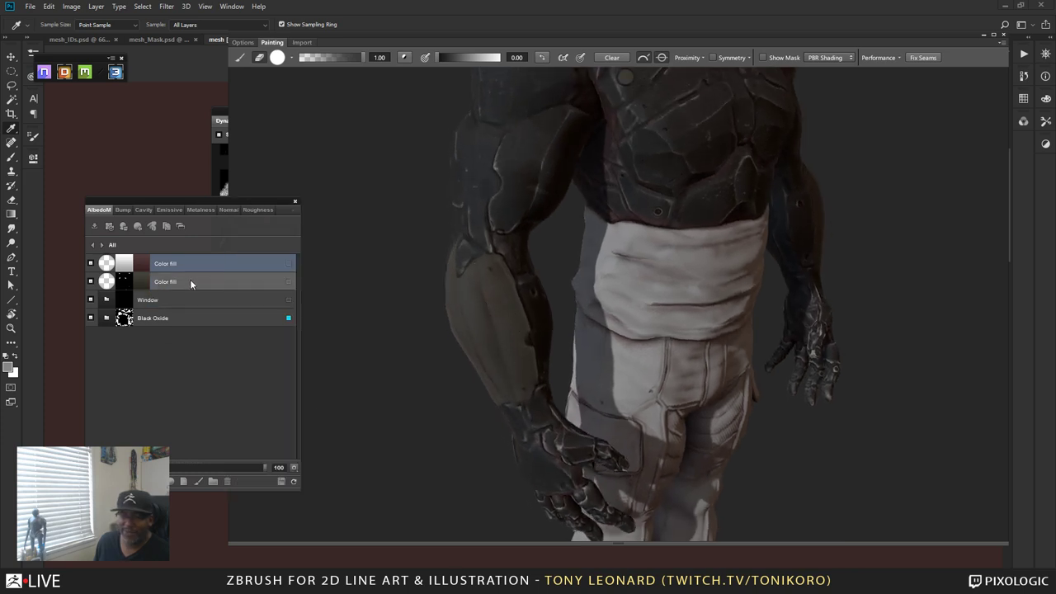
pyautogui.keyDown('shift'); pyautogui.click(243, 282); pyautogui.keyUp('shift')
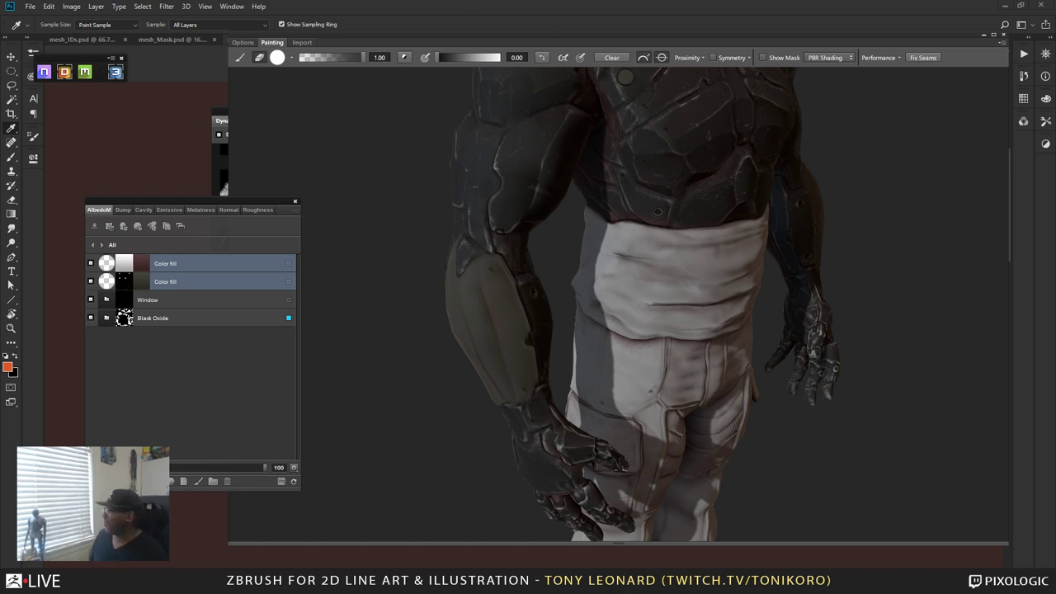
# - Switch to the VLC window playing the TL_Fem_martian_frogsuit demo reel
pyautogui.hotkey('alt', 'Tab')
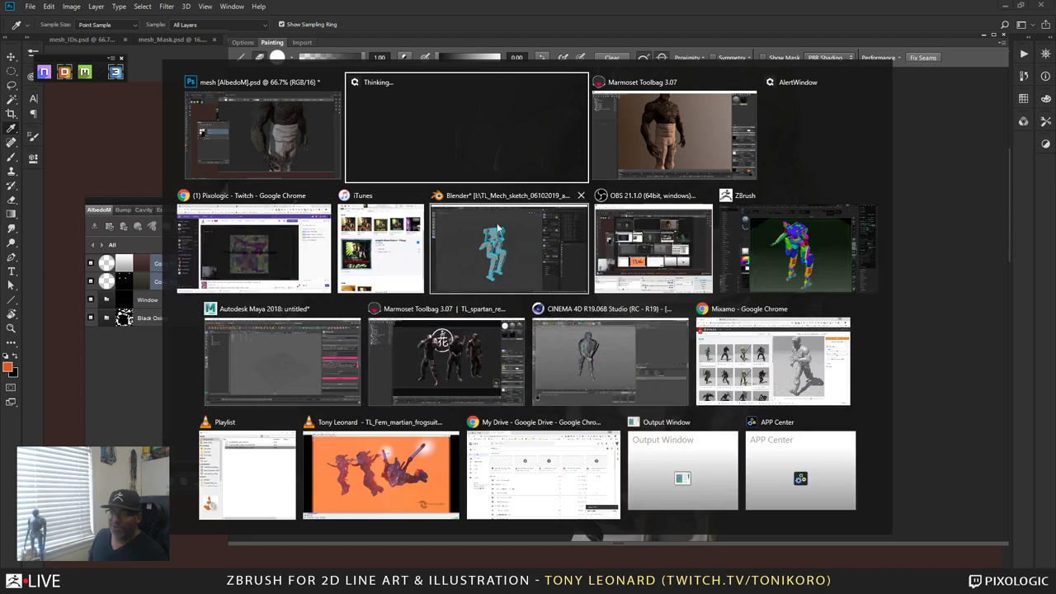
pyautogui.click(425, 477)
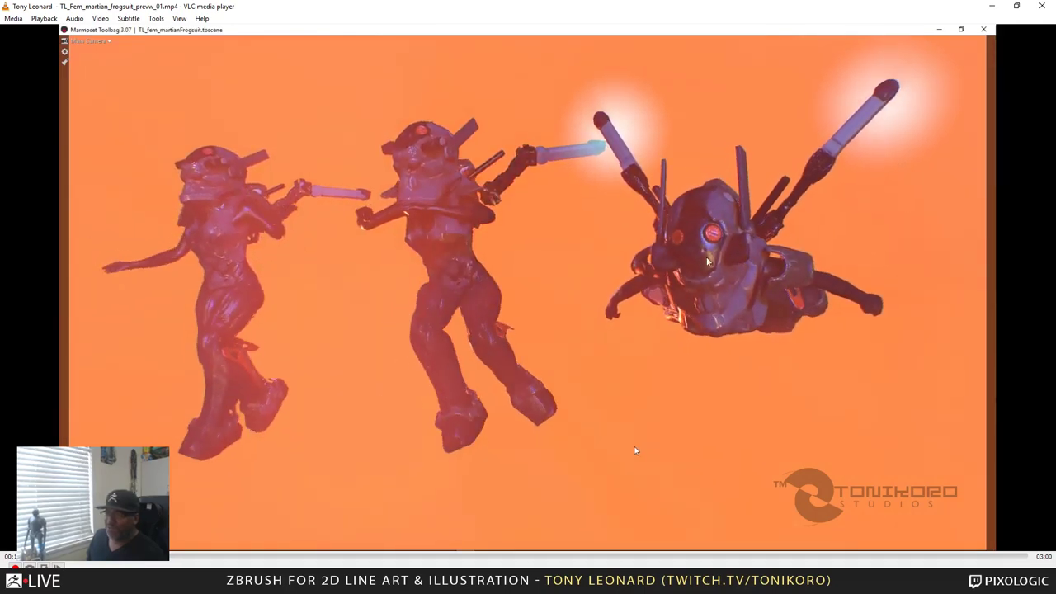
# - Lower the frogsuit reel's playback volume while it plays
pyautogui.scroll(-2, 664, 445)
pyautogui.scroll(-1, 692, 442)
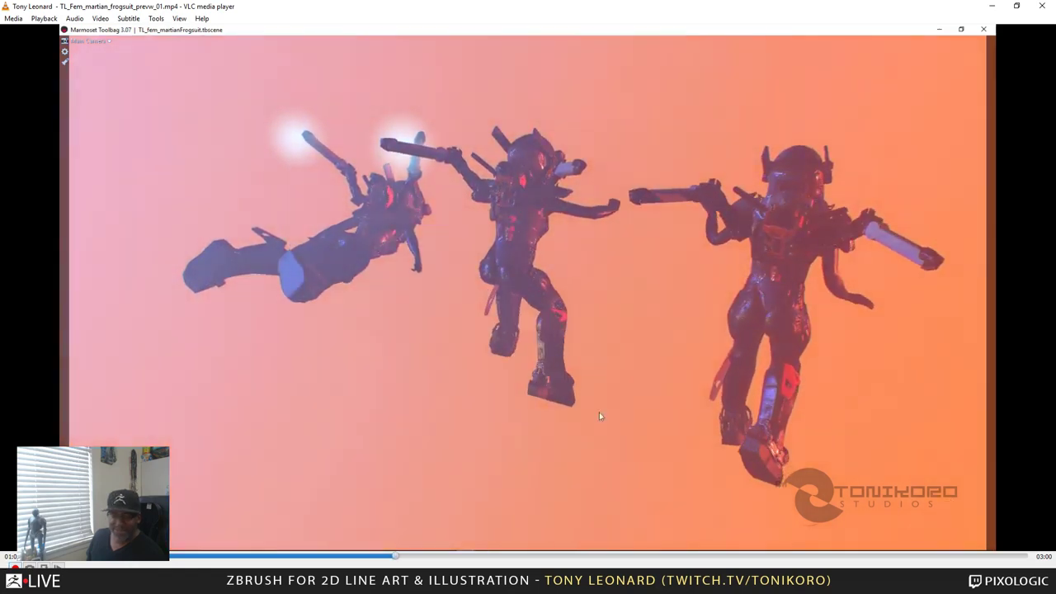
# - Skip to the CyberBrute motion test, set its volume to 35%, and bring up the window list
pyautogui.press('n')
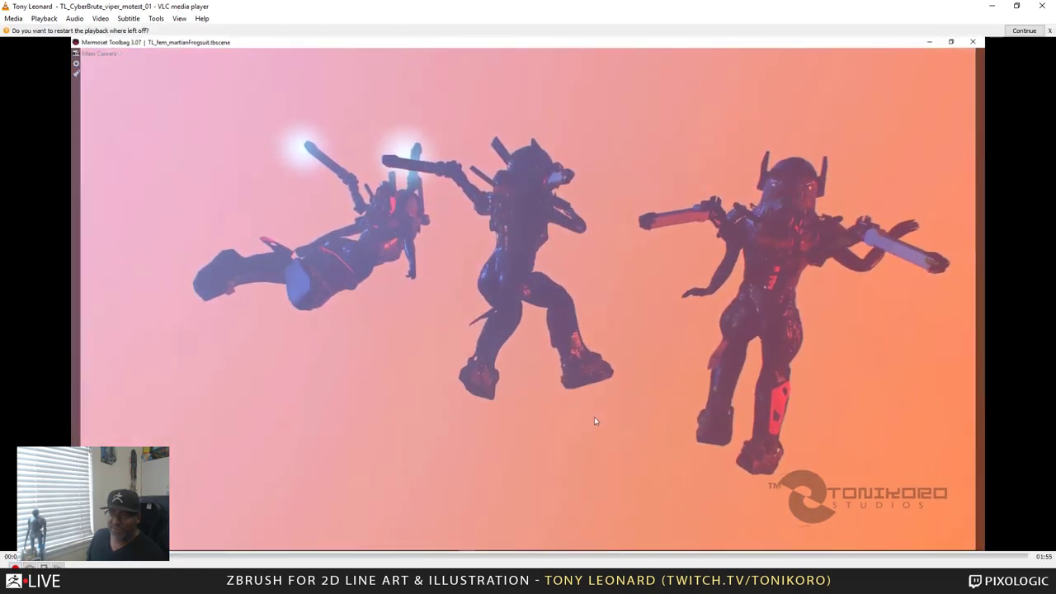
pyautogui.scroll(-3, 538, 149)
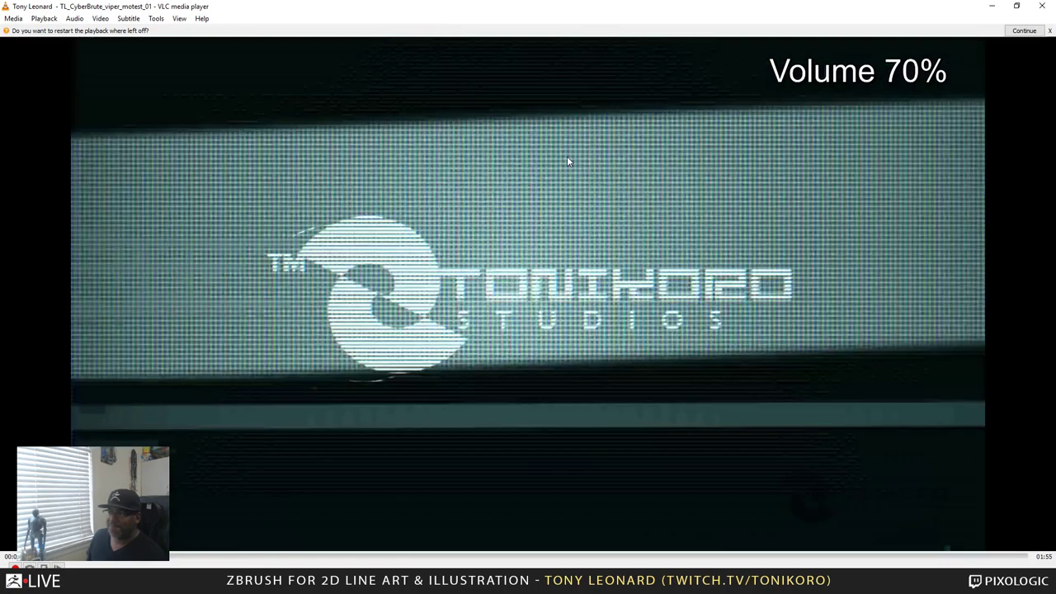
pyautogui.scroll(2, 567, 158)
pyautogui.scroll(1, 567, 161)
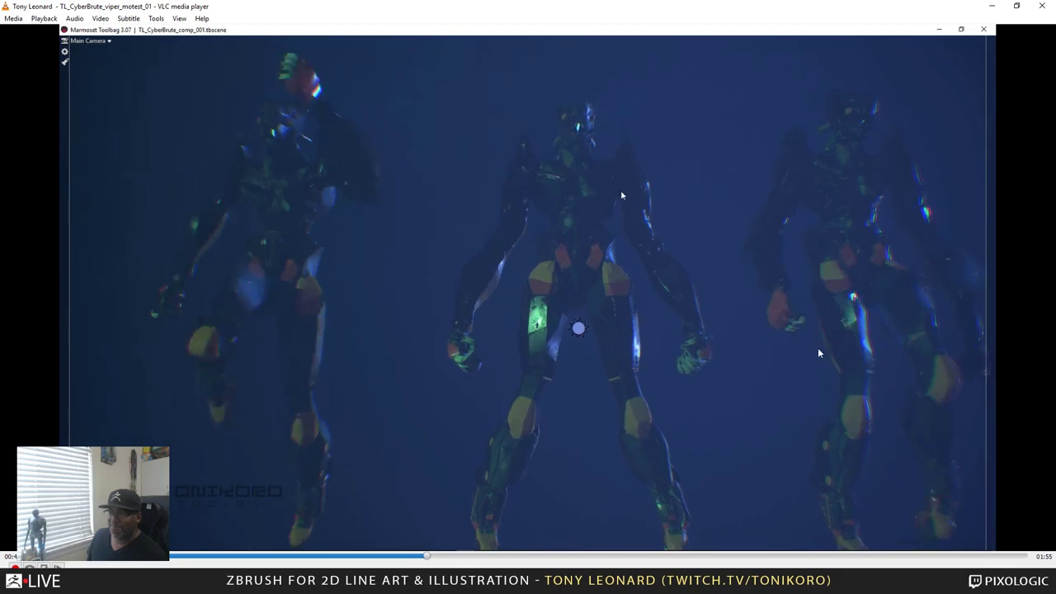
pyautogui.scroll(-6, 820, 353)
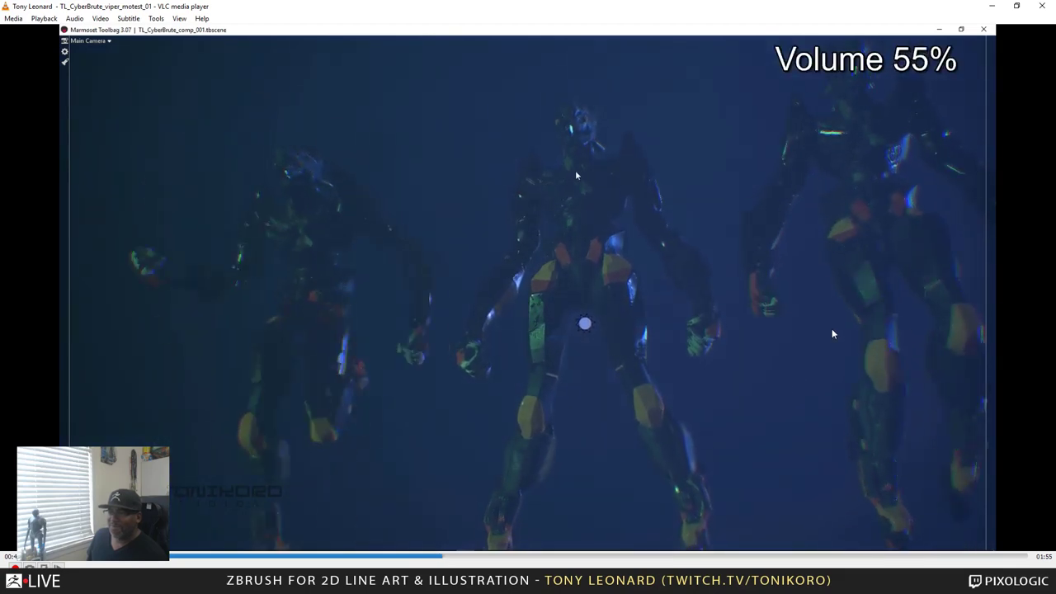
pyautogui.scroll(-4, 833, 330)
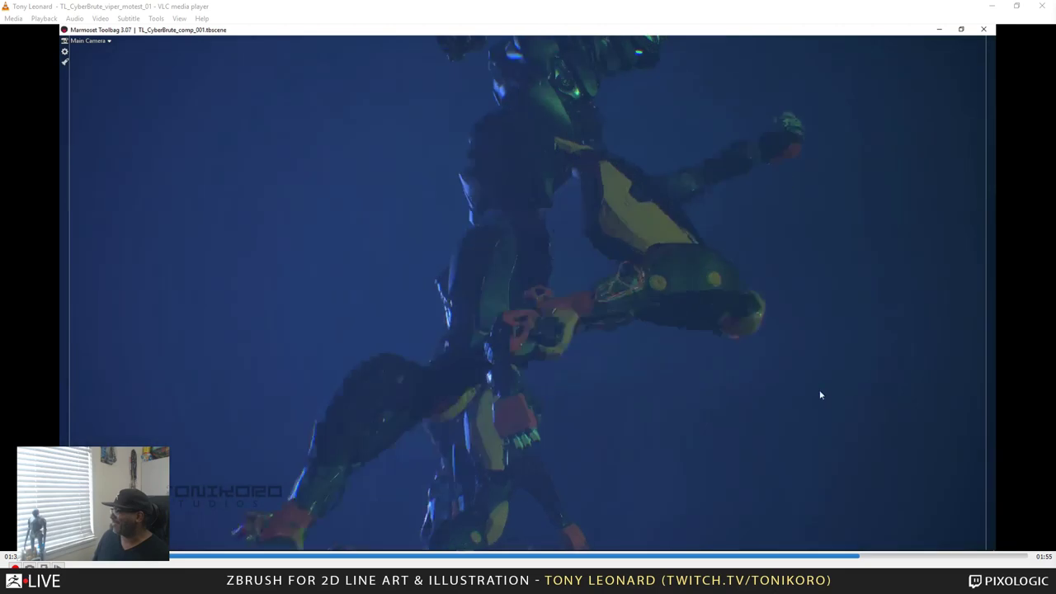
pyautogui.hotkey('alt', 'Tab')
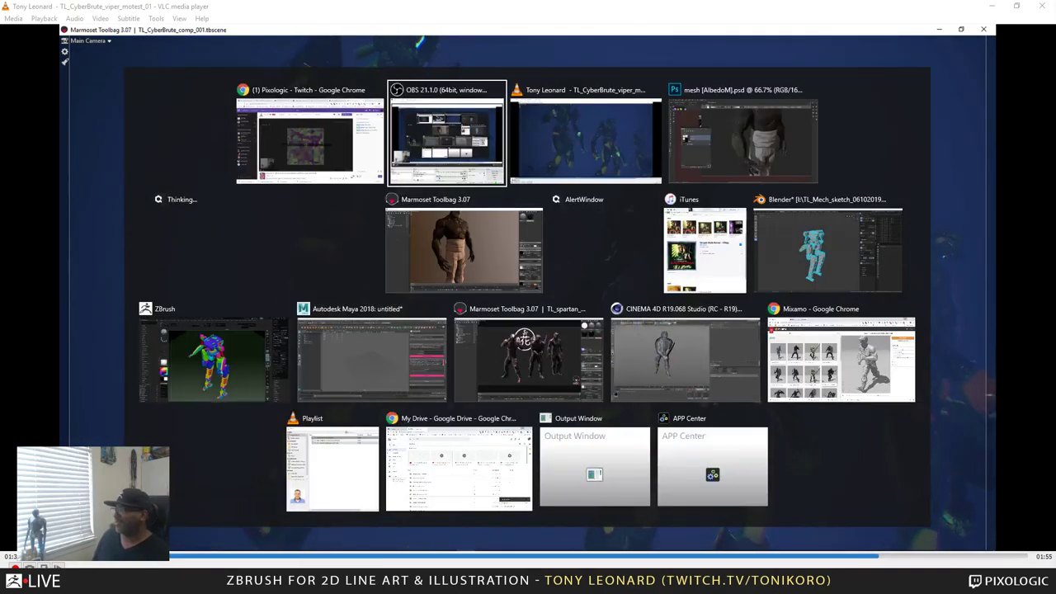